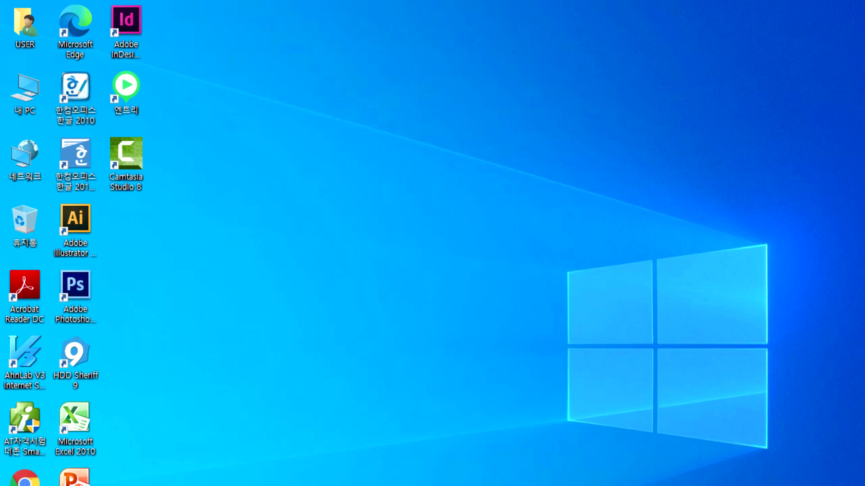
# Step: Launch Excel 2013 from the Microsoft Office 2013 program group
pyautogui.press('super')
pyautogui.scroll(-6, 107, 279)
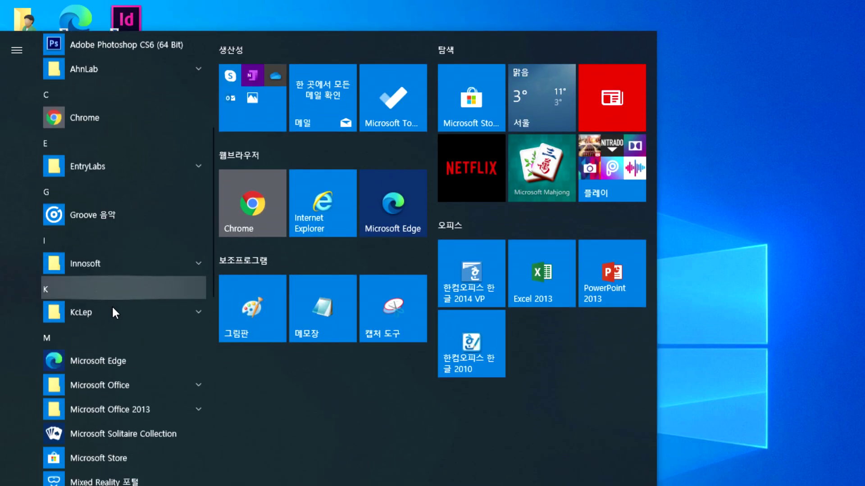
pyautogui.scroll(-4, 110, 285)
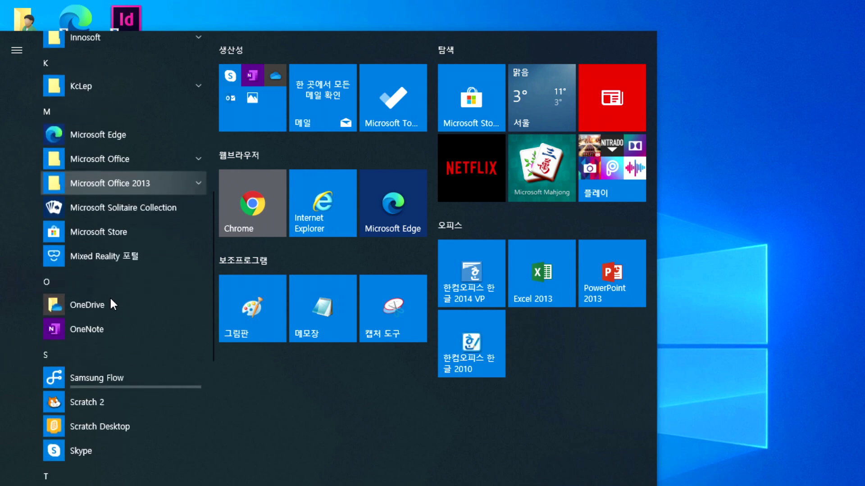
pyautogui.click(116, 188)
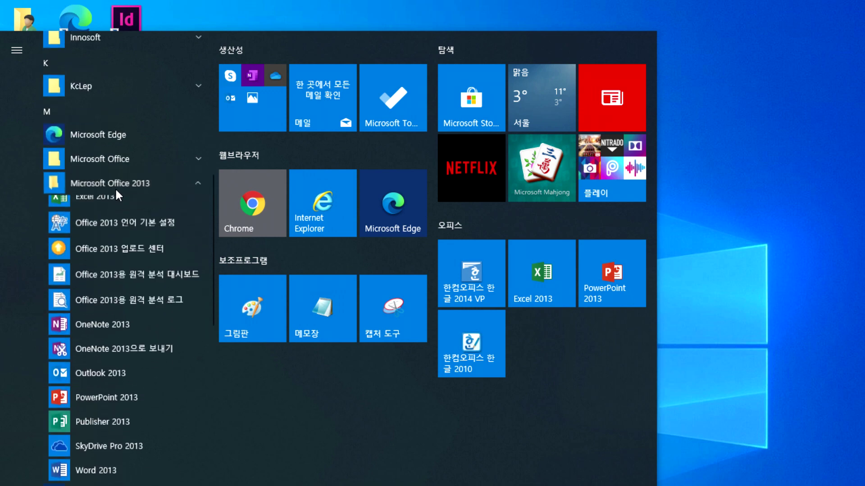
pyautogui.click(112, 210)
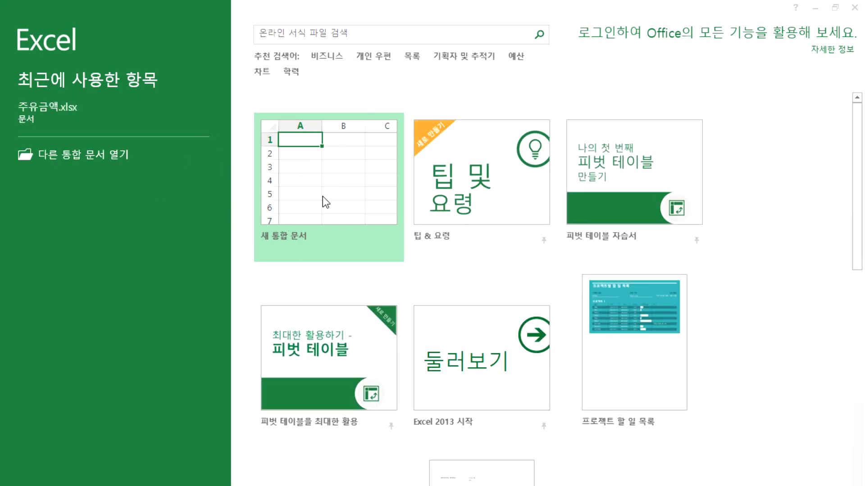
# Step: Restore the Excel start window from its maximized state, browse the offered templates and create a blank workbook
pyautogui.click(835, 7)
pyautogui.doubleClick(592, 25)
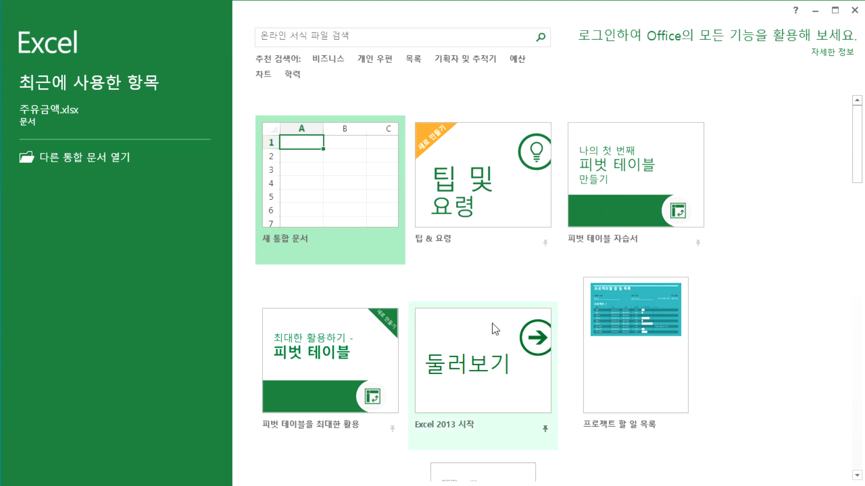
pyautogui.scroll(-6, 473, 356)
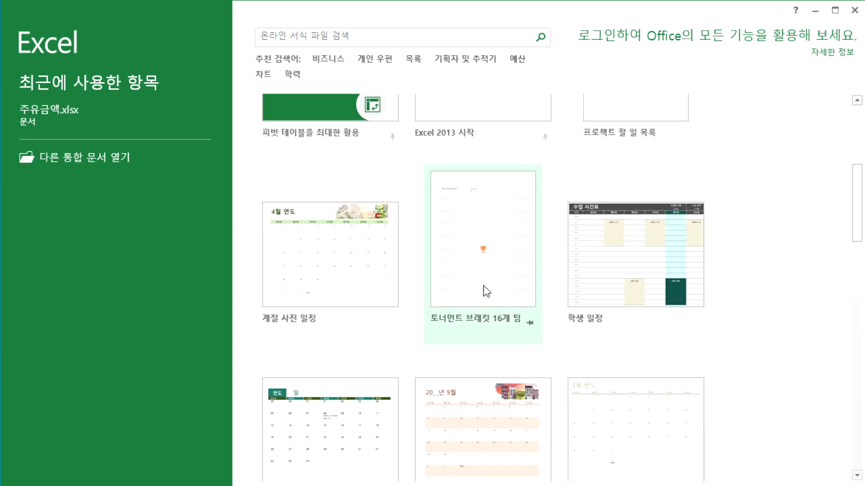
pyautogui.scroll(6, 510, 288)
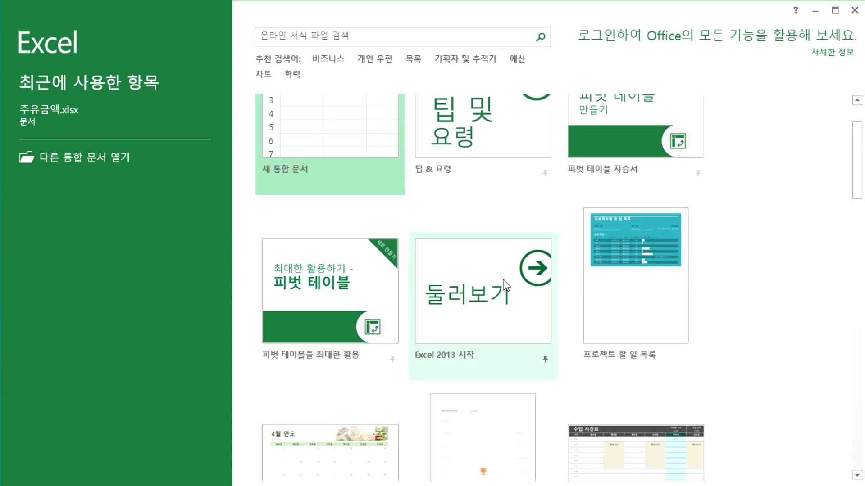
pyautogui.click(327, 166)
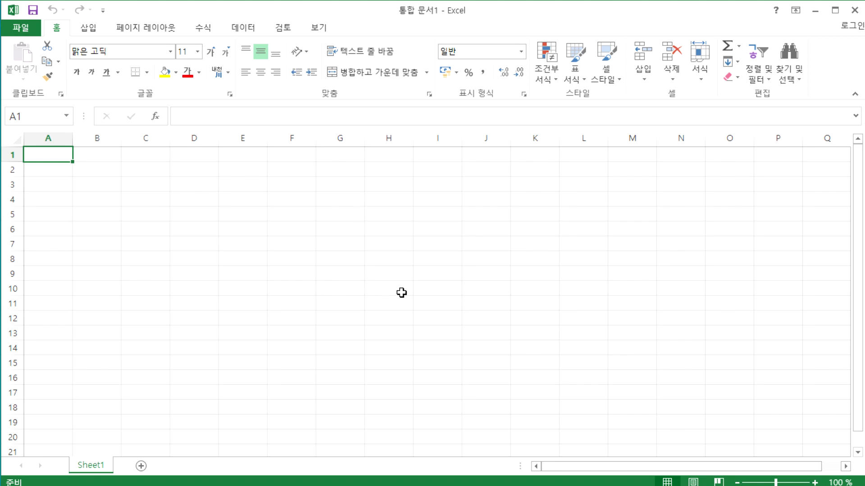
# Step: Switch to a new Notepad document, fit its window to the screen and write the line "엑셀 > 엑설런트"
pyautogui.press('super')
pyautogui.click(322, 309)
pyautogui.moveTo(204, 97); pyautogui.dragTo(254, 19)
pyautogui.click(156, 161)
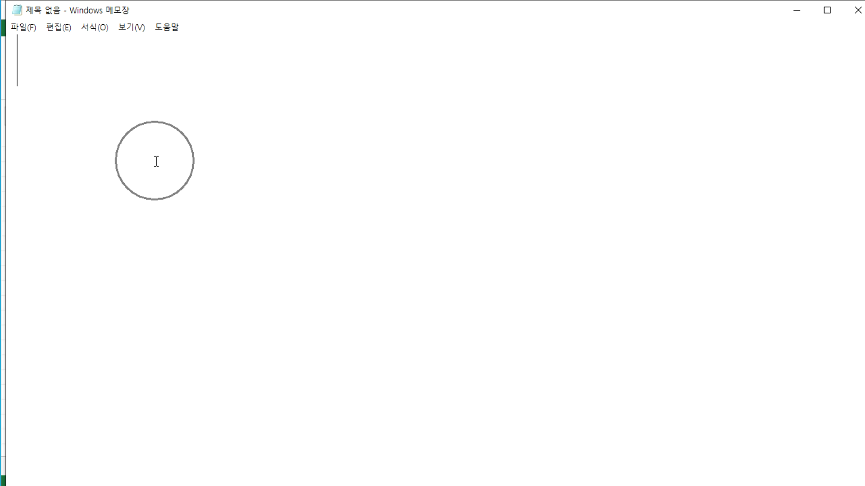
pyautogui.write('엑셀')
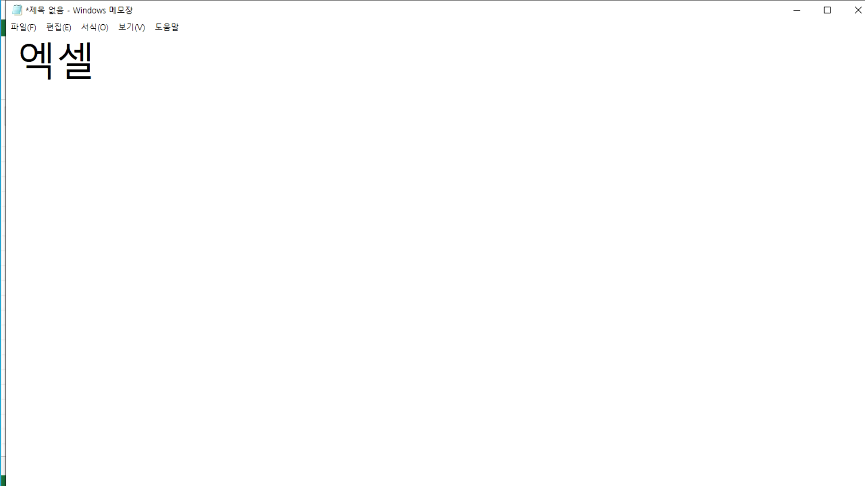
pyautogui.write(' > 엑설런트')
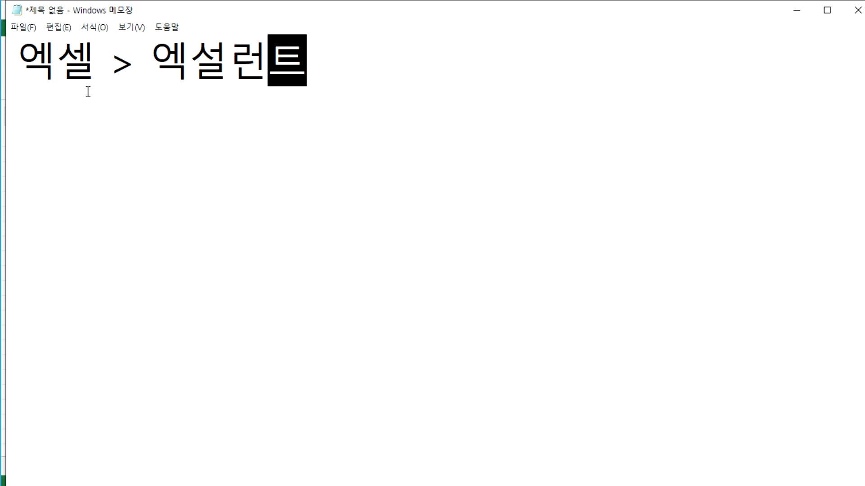
pyautogui.press('Return')
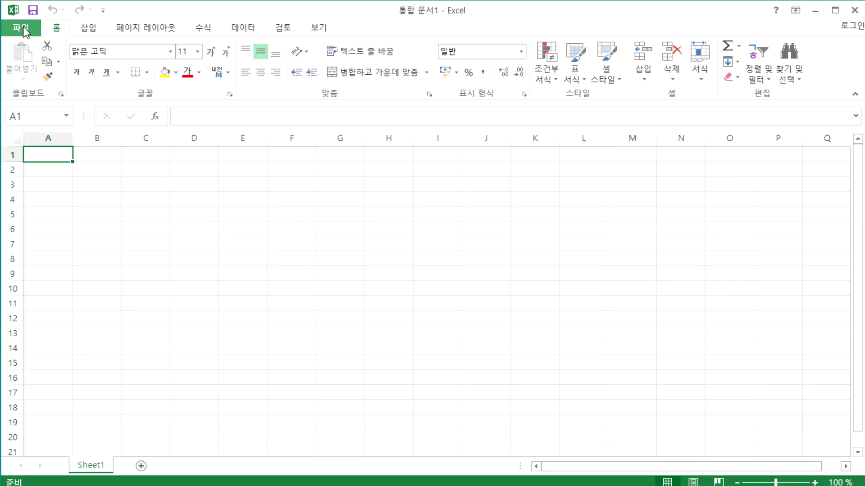
# Step: Return to the Excel workbook and view its information page (정보) in the file view
pyautogui.click(23, 26)
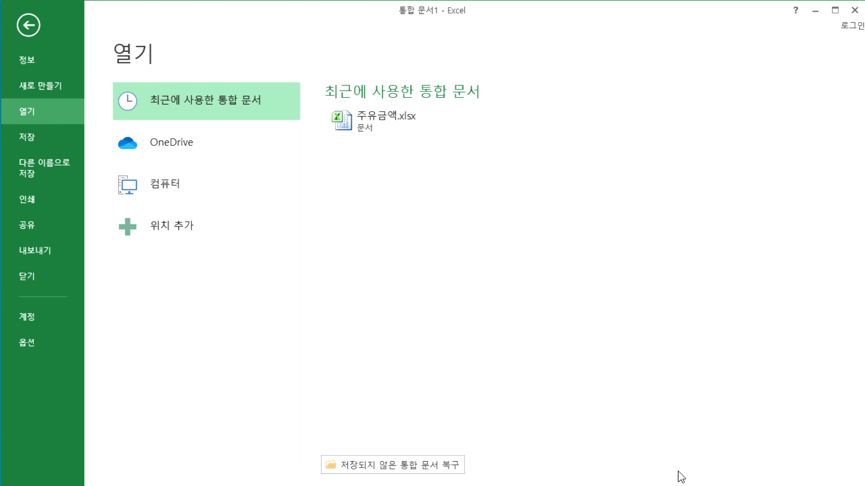
pyautogui.click(28, 26)
pyautogui.click(27, 27)
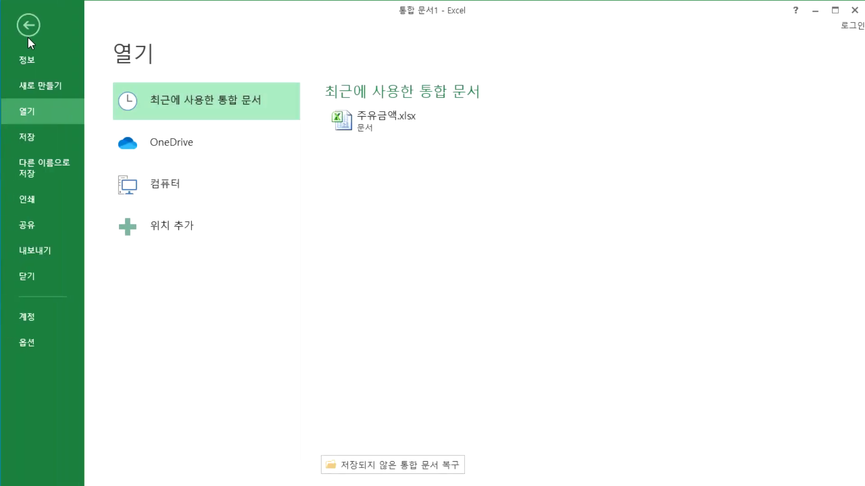
pyautogui.click(34, 60)
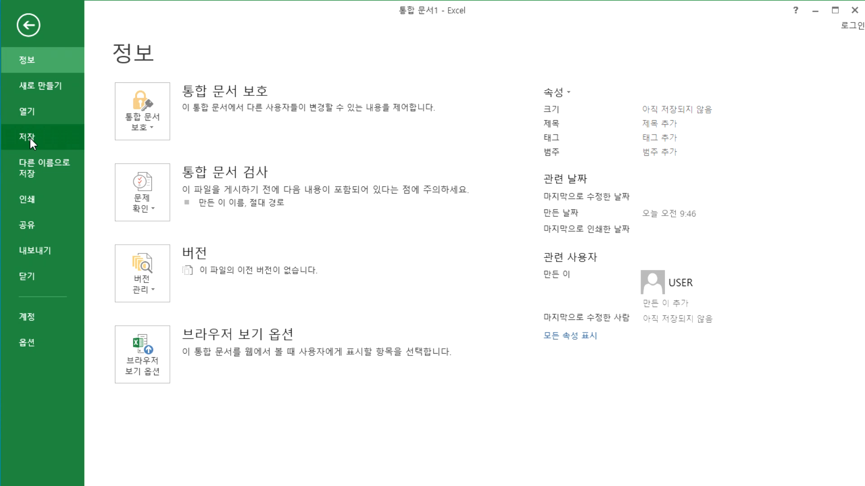
# Step: Open the Excel options and review the general (일반), formula (수식) and language proofing (언어 교정) categories
pyautogui.click(30, 347)
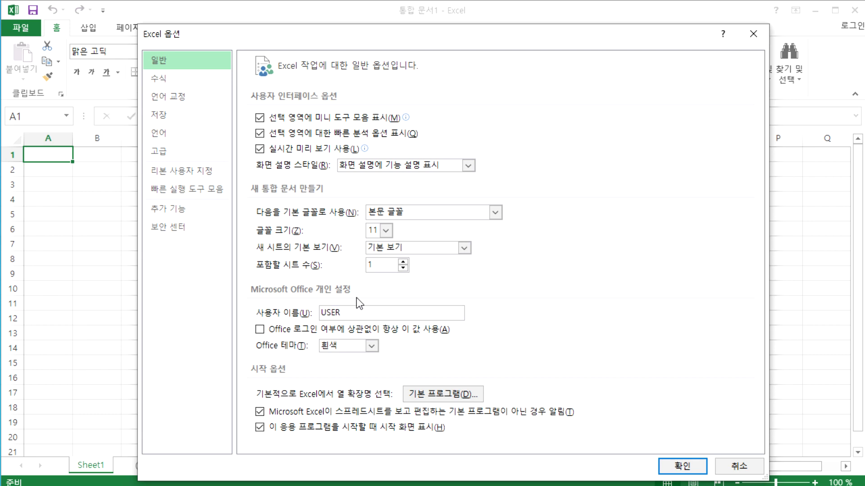
pyautogui.click(357, 313)
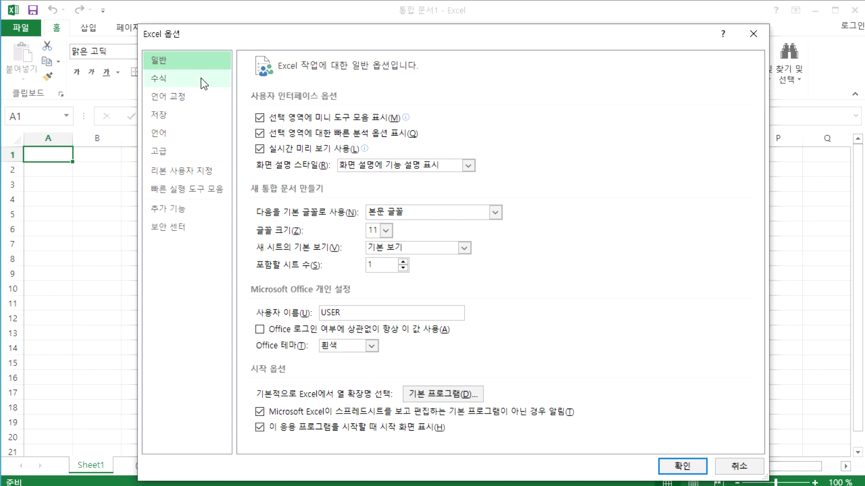
pyautogui.click(170, 80)
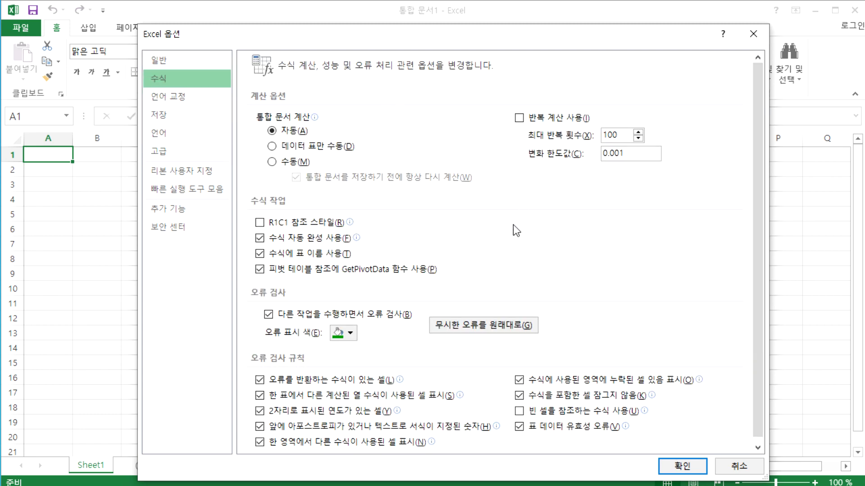
pyautogui.click(179, 97)
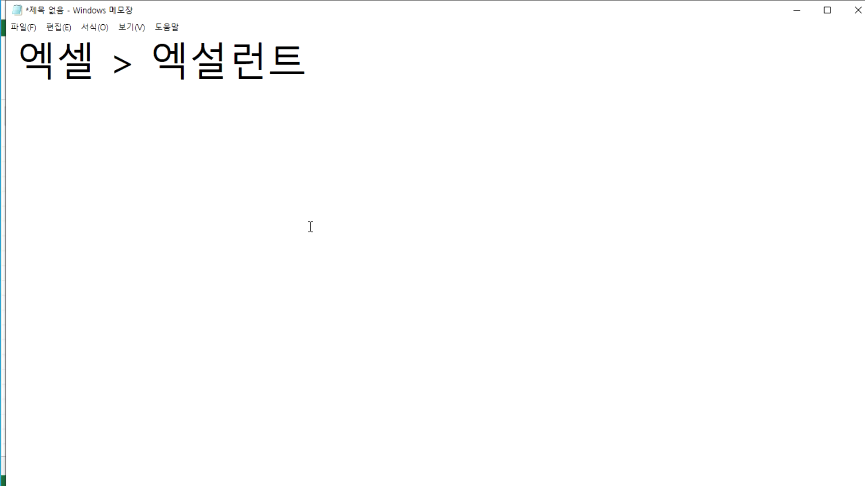
# Step: Switch to Notepad and add the spelling correction line "휴계실 > 휴게실" below the first line
pyautogui.write('휴')
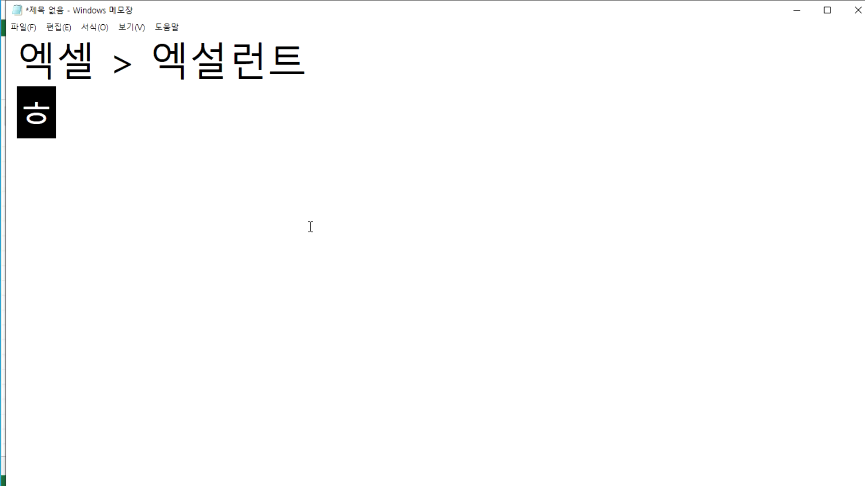
pyautogui.write('계실 ')
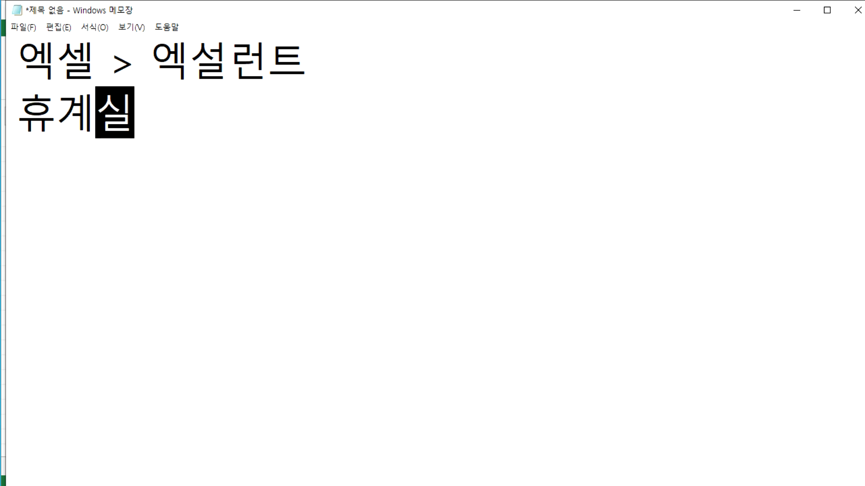
pyautogui.write('> 휵')
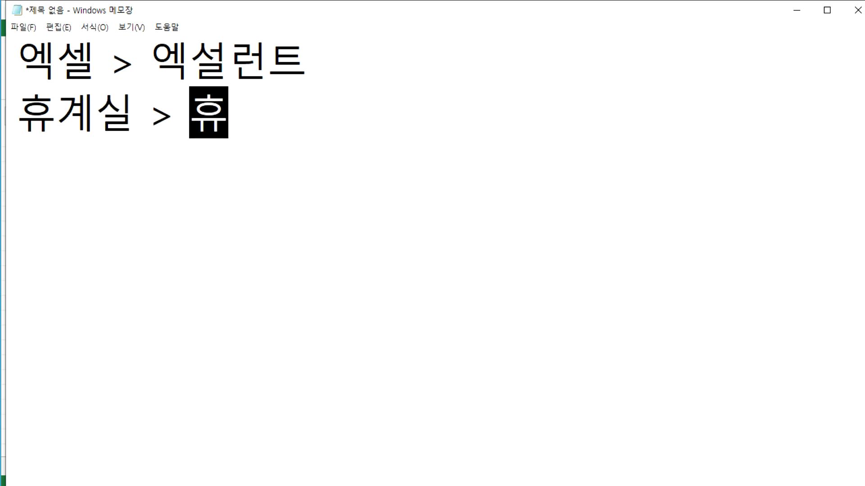
pyautogui.write('게실')
pyautogui.press('Return')
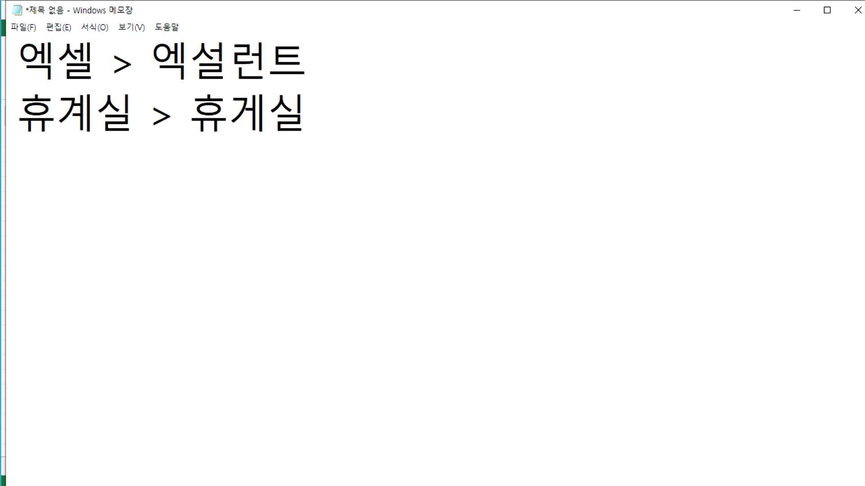
pyautogui.press('Up')
pyautogui.press('Up')
pyautogui.press('Down')
pyautogui.hotkey('shift', 'Right')
pyautogui.hotkey('shift', 'Right')
pyautogui.hotkey('shift', 'Right')
pyautogui.press('Right')
pyautogui.press('Right')
pyautogui.press('Right')
pyautogui.hotkey('shift', 'Right')
pyautogui.hotkey('shift', 'Right')
pyautogui.press('Down')
# Step: Add the spelling correction line "계양대 > 게양대" as the third line of the Notepad document
pyautogui.write('계ㅐ₩ㅇ')
pyautogui.press('BackSpace')
pyautogui.press('BackSpace')
pyautogui.press('BackSpace')
pyautogui.write('양대 >')
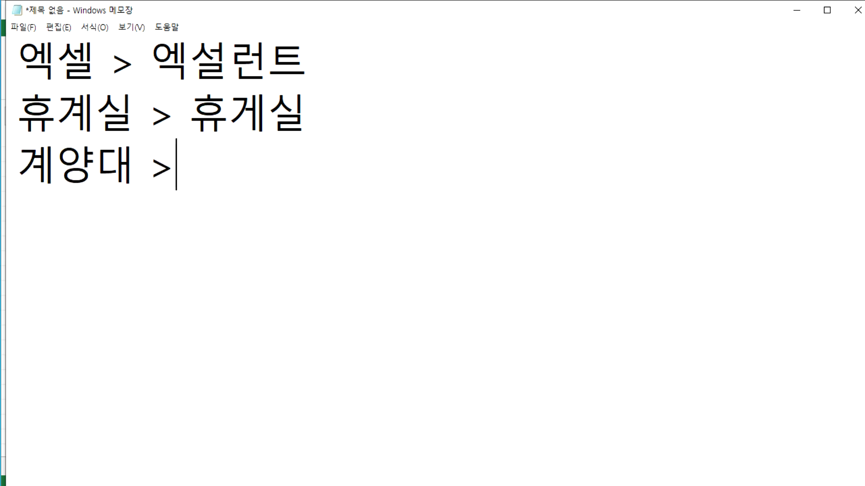
pyautogui.write(' 게양대')
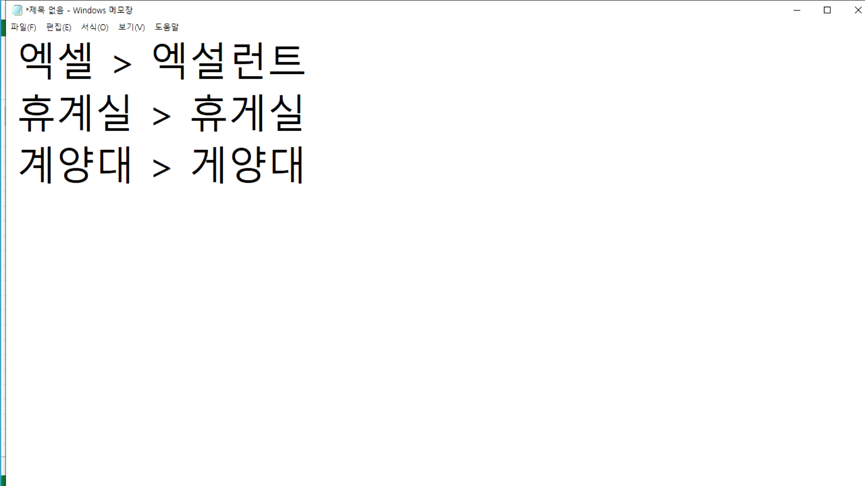
pyautogui.press('Right')
pyautogui.press('Return')
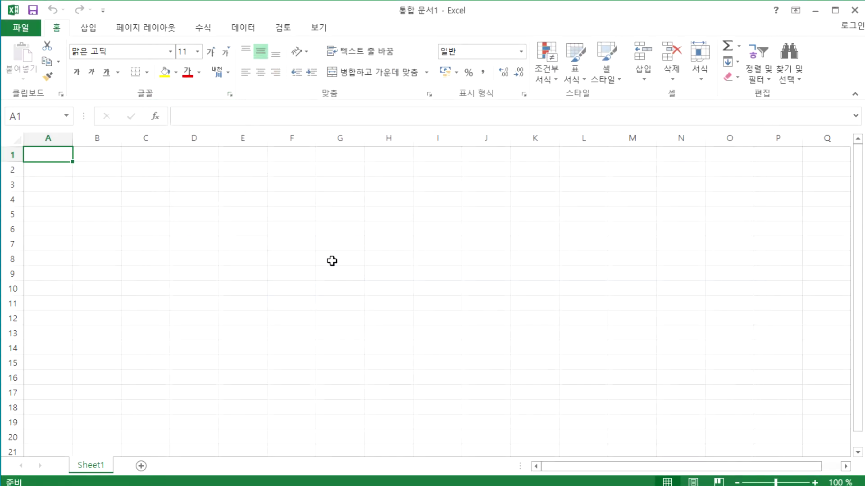
# Step: Switch back to the Excel workbook and enter 휴게실 in cell B2
pyautogui.click(178, 202)
pyautogui.scroll(9, 174, 208)
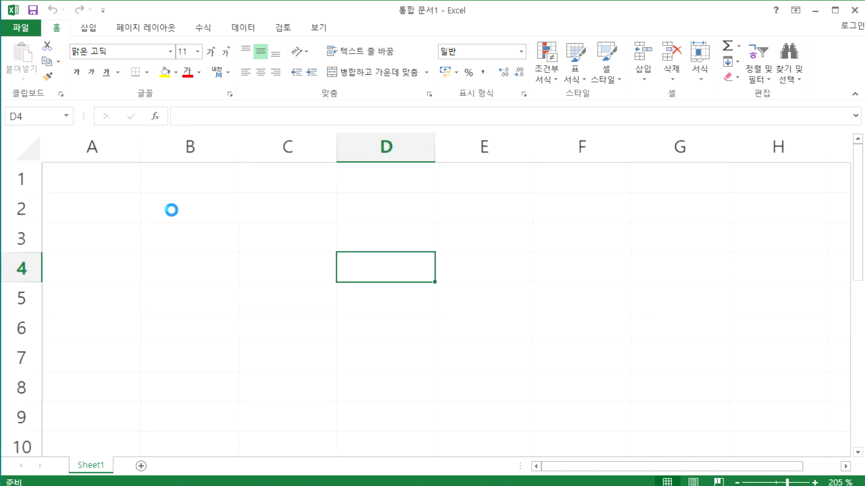
pyautogui.click(172, 210)
pyautogui.write('gbr')
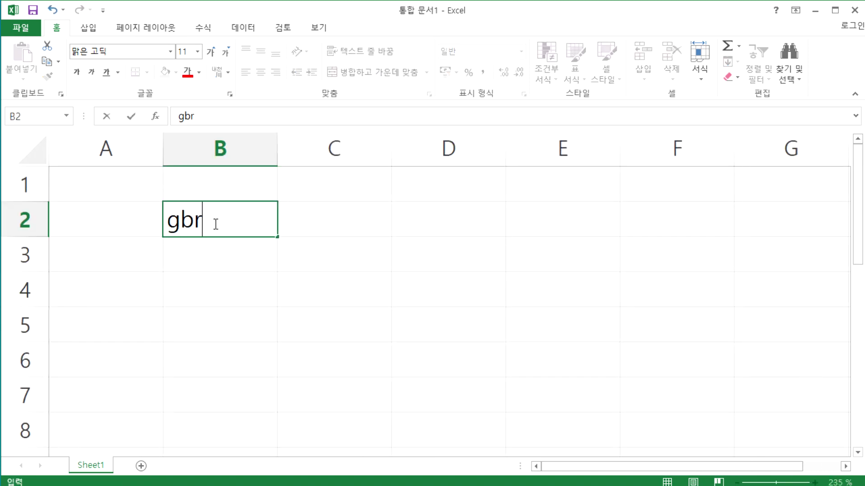
pyautogui.press('Escape')
pyautogui.press('alt')
pyautogui.press('r')
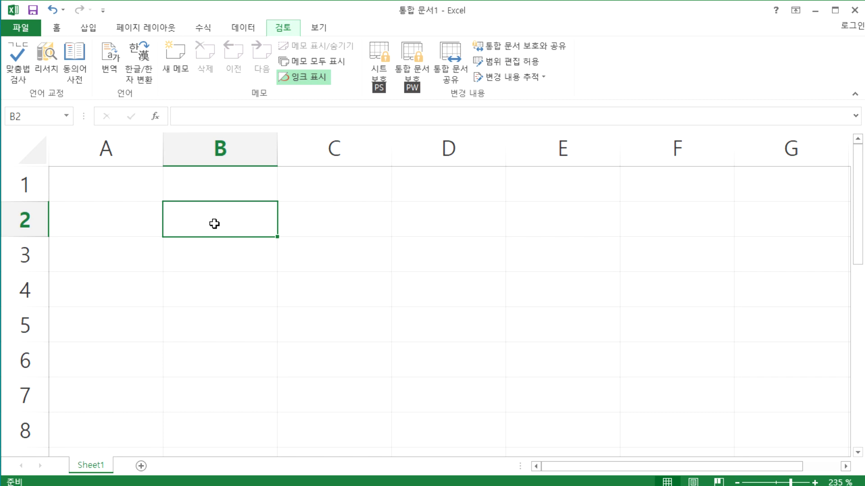
pyautogui.write('s휴게실')
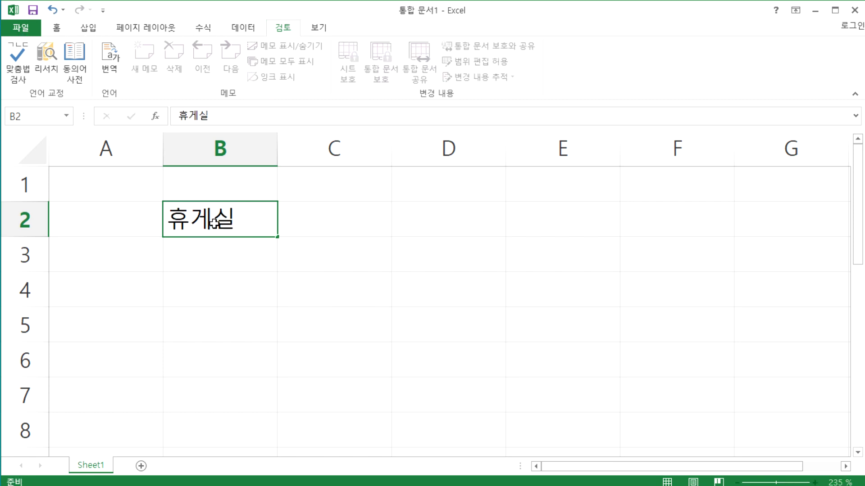
pyautogui.press('Return')
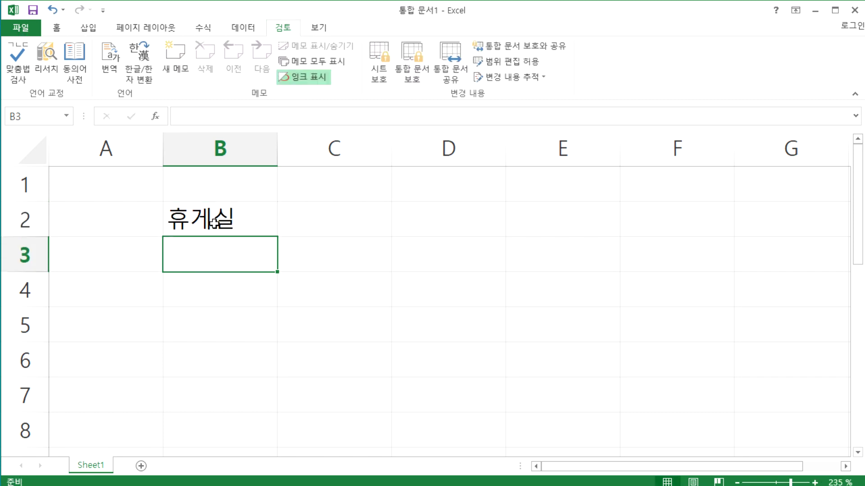
# Step: Enter the misspelled words 계양대 in cell B3 and 짜집기 in cell B4 to test automatic correction
pyautogui.write('계양ㄷ')
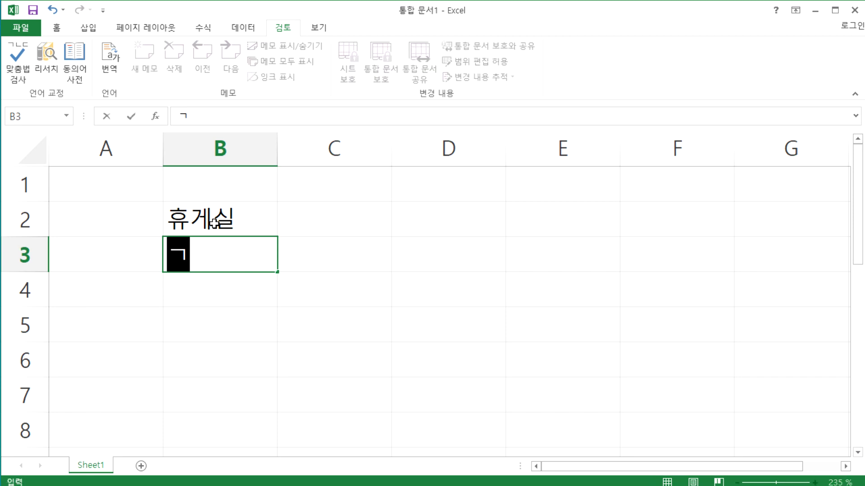
pyautogui.write('ㅐ')
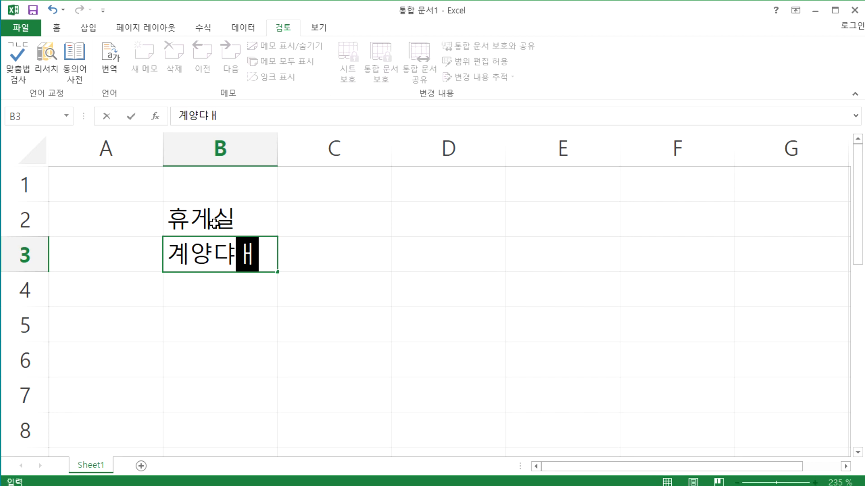
pyautogui.press('Return')
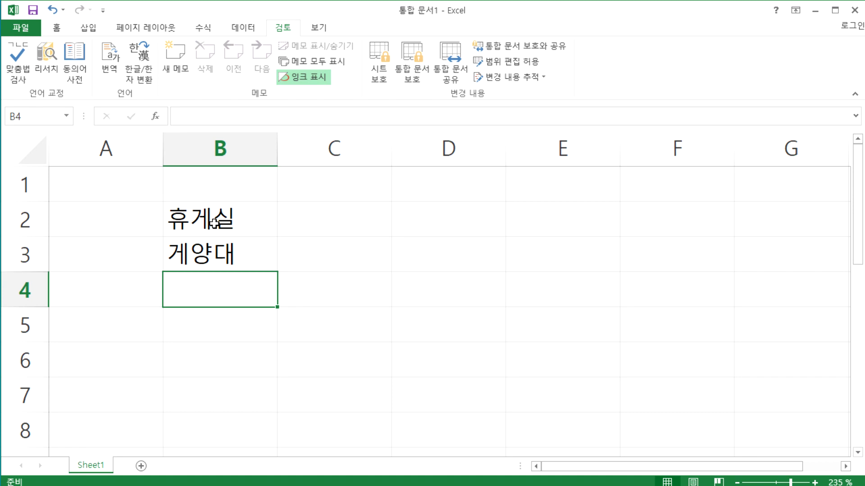
pyautogui.write('짜')
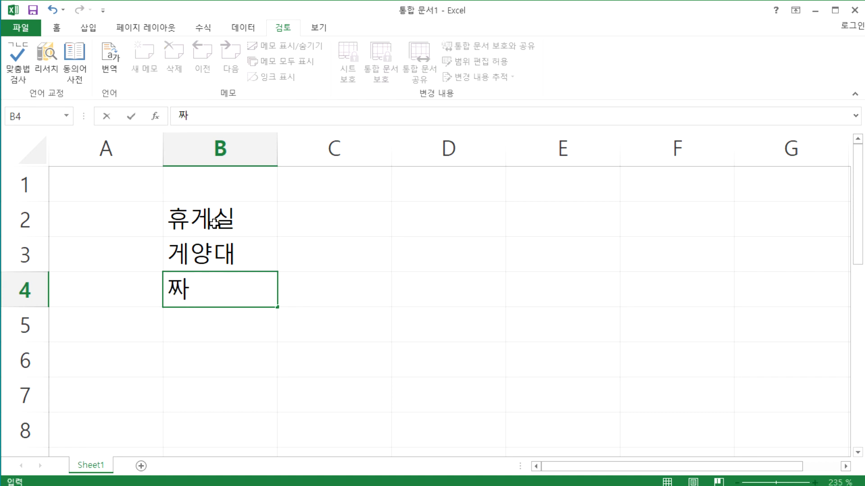
pyautogui.write('집기')
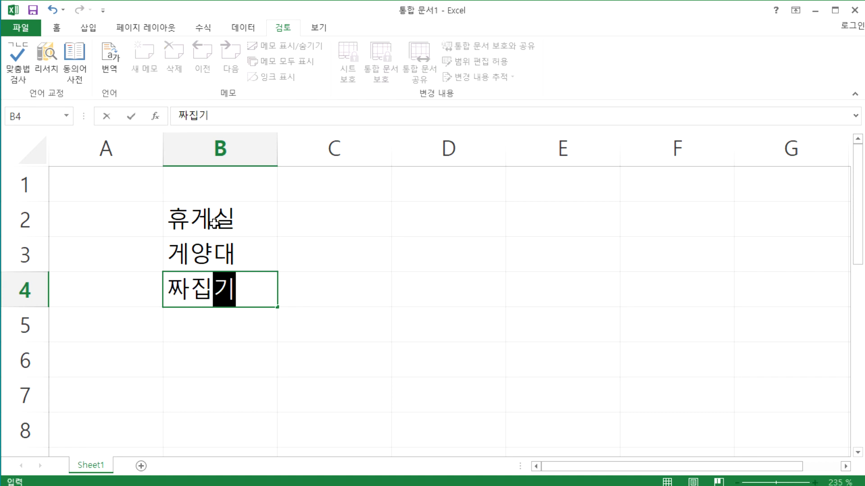
pyautogui.press('Return')
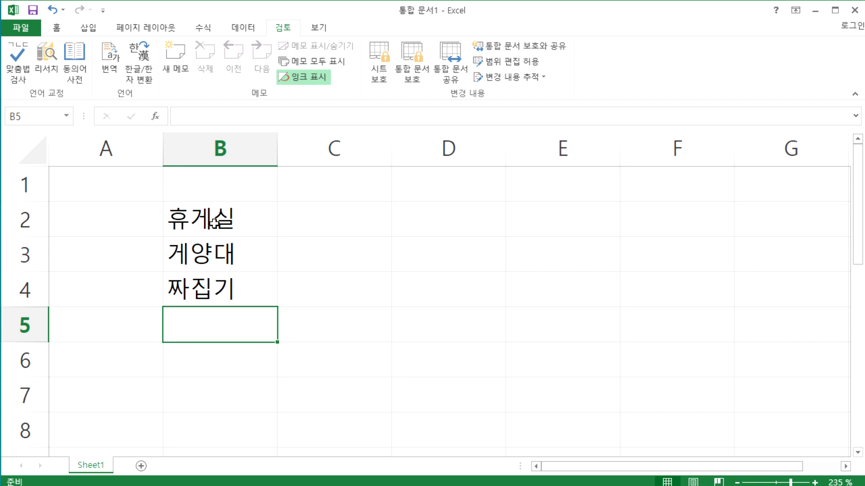
# Step: Enter the correct spelling 짜깁기 in cell C4, beside 짜집기, and reselect cell B4
pyautogui.press('Up')
pyautogui.press('Right')
pyautogui.write('짜')
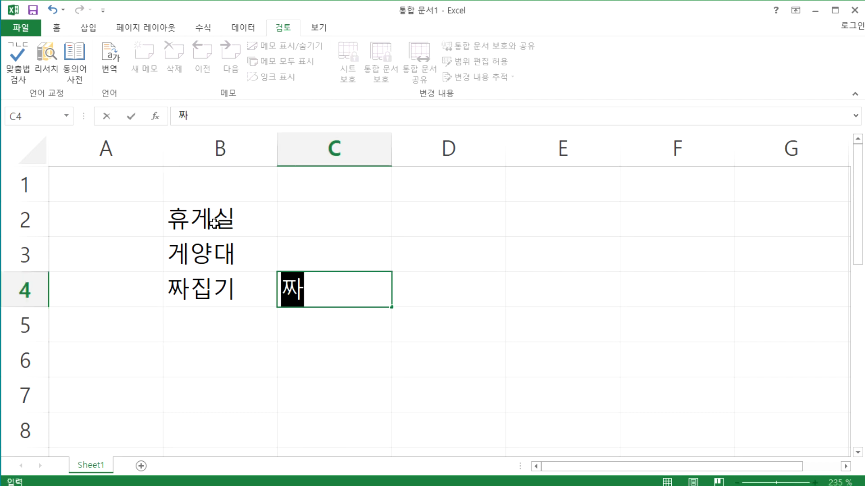
pyautogui.write('깁기')
pyautogui.press('Return')
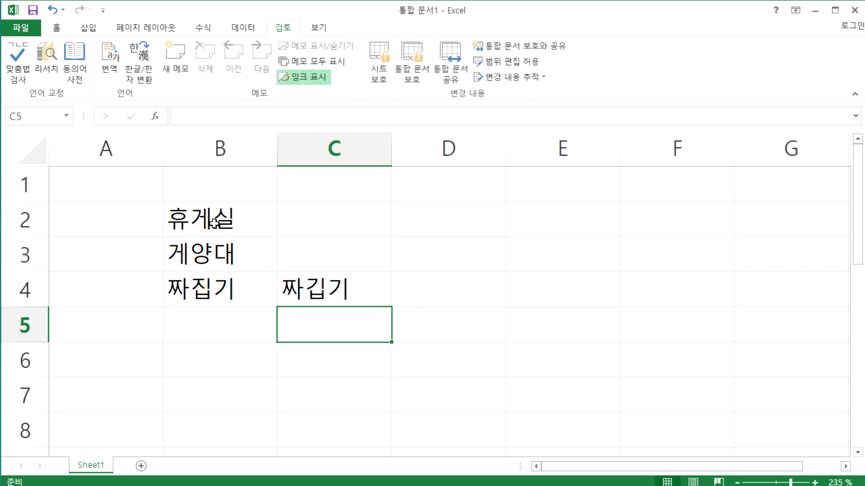
pyautogui.press('Up')
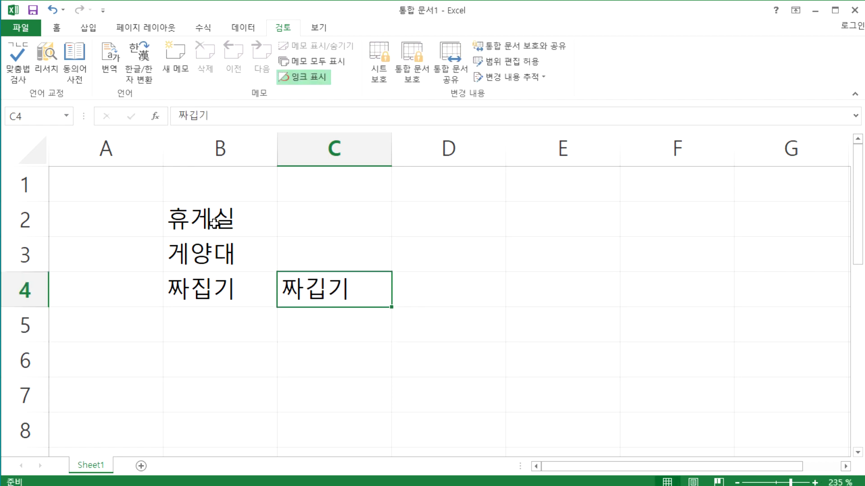
pyautogui.press('Left')
pyautogui.press('Right')
pyautogui.press('Left')
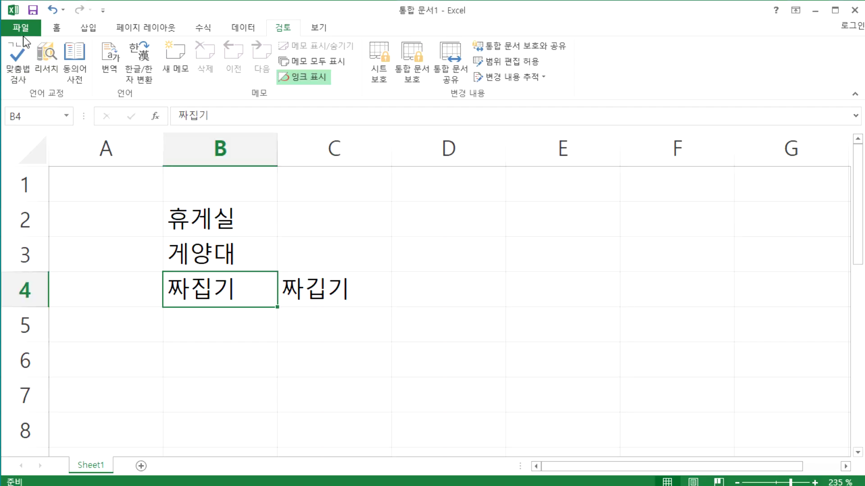
# Step: Examine the (tel) replacement entry in the AutoCorrect options (자동 고침 옵션) of the language proofing settings, then close the dialogs
pyautogui.click(21, 27)
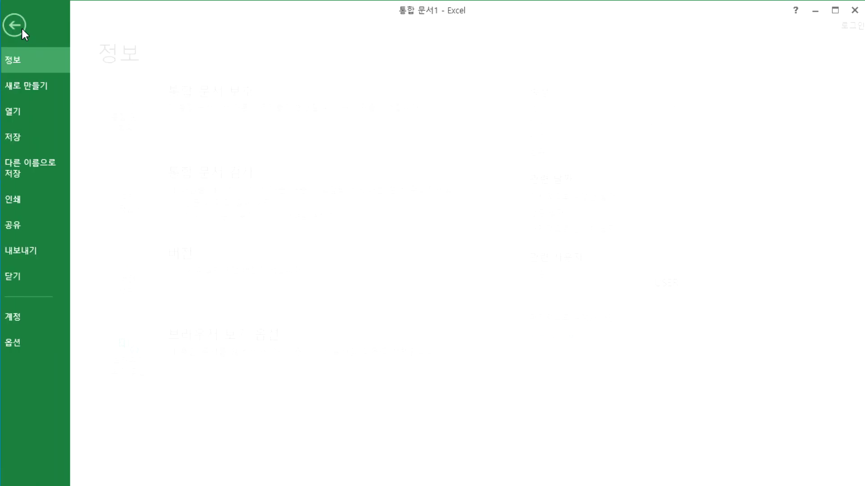
pyautogui.click(26, 342)
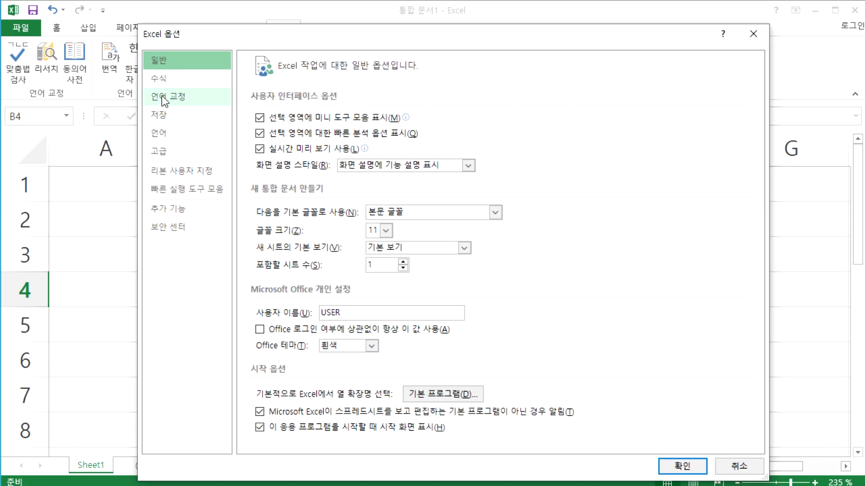
pyautogui.click(163, 98)
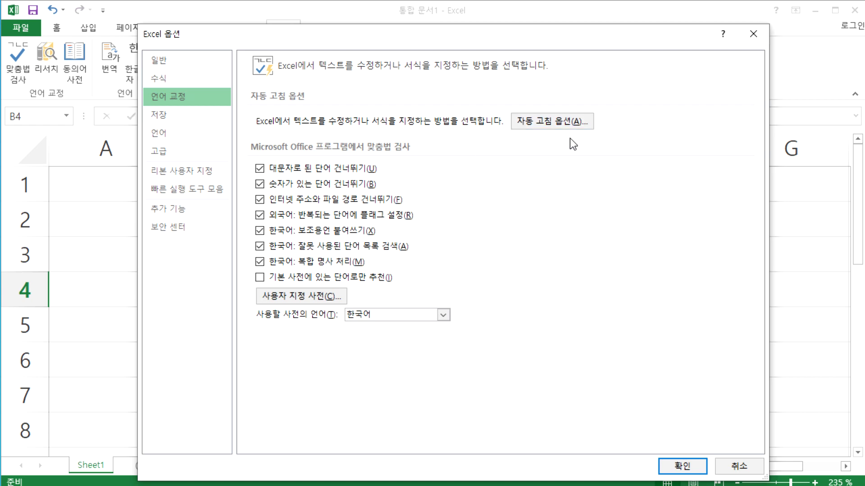
pyautogui.click(539, 123)
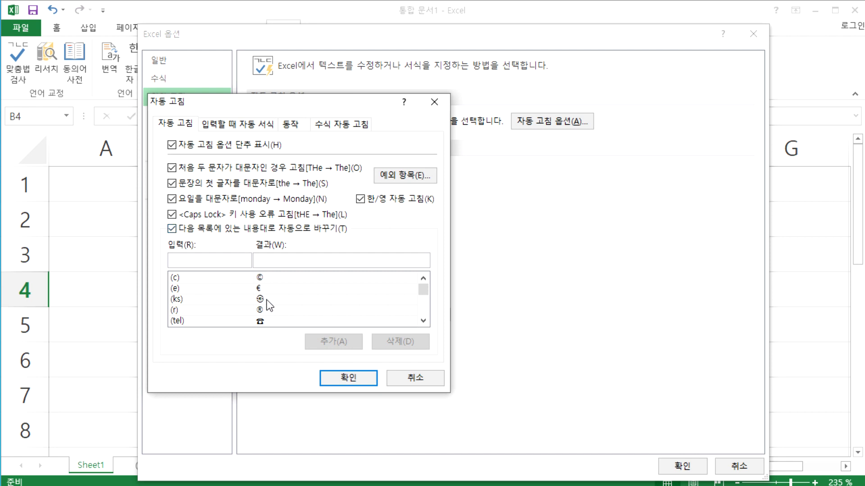
pyautogui.click(181, 321)
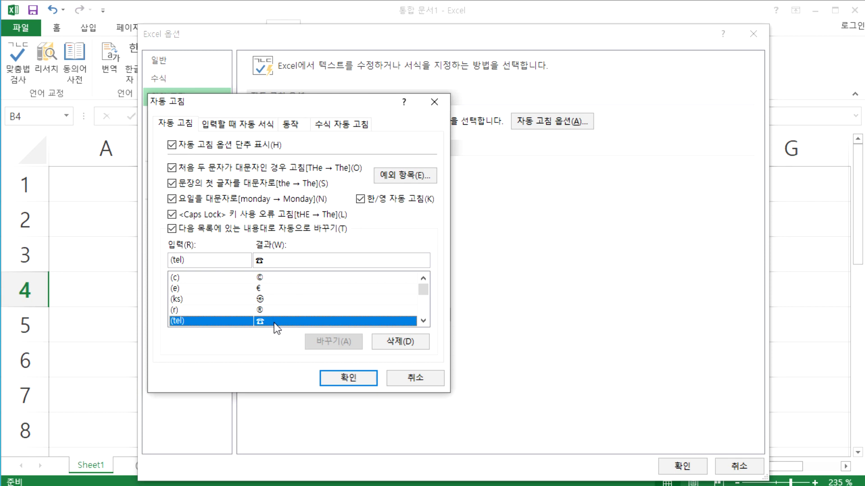
pyautogui.click(404, 382)
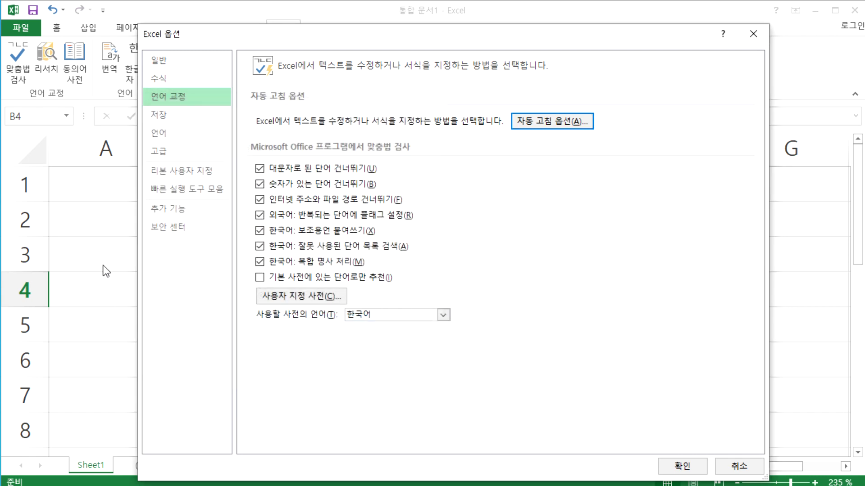
pyautogui.click(682, 466)
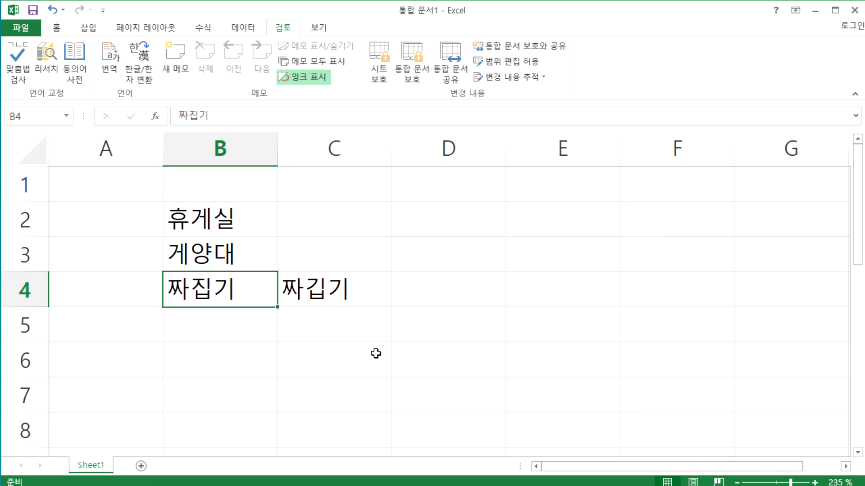
# Step: Enter (tel) in cell B5 to produce the telephone symbol, followed by a space and a phone number
pyautogui.click(222, 325)
pyautogui.write('(')
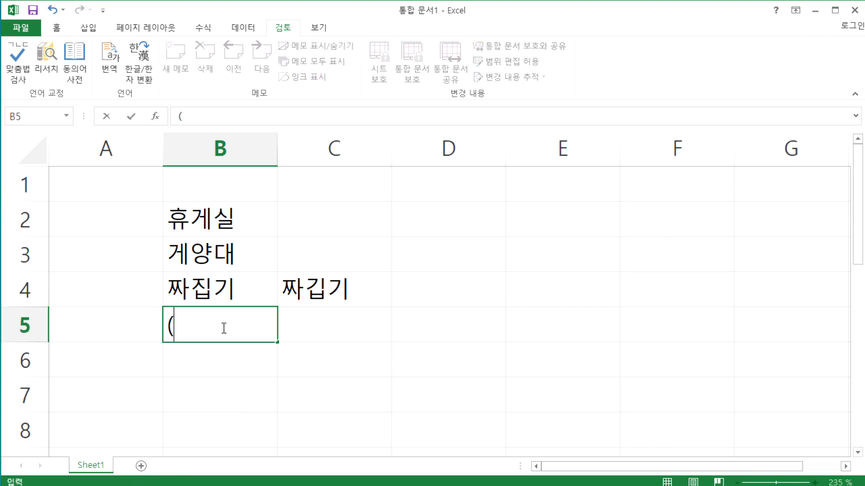
pyautogui.write('ㅅ')
pyautogui.press('BackSpace')
pyautogui.write('tel)')
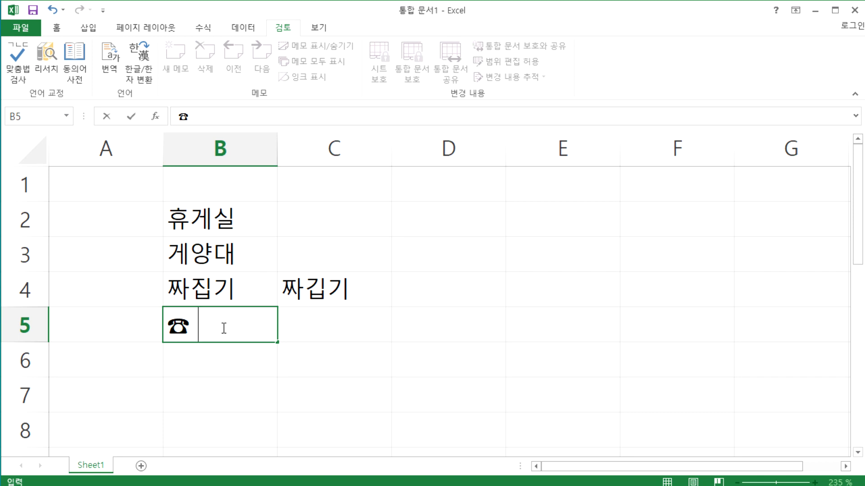
pyautogui.write(' 02-1')
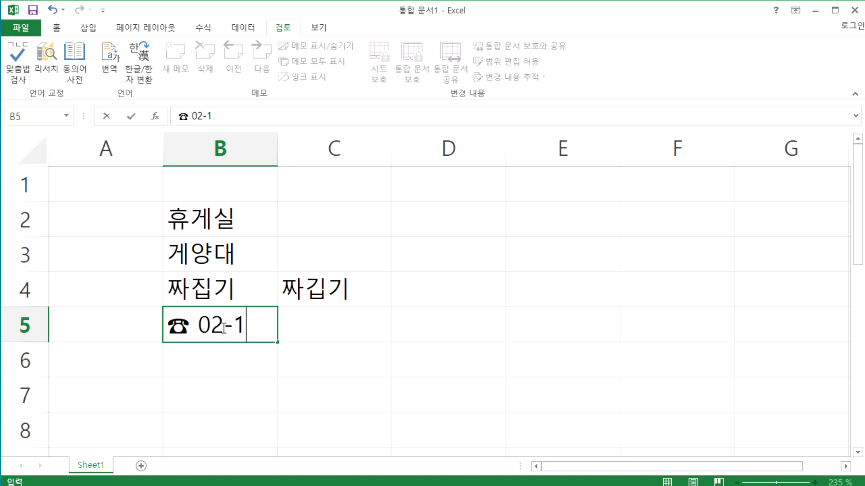
pyautogui.write('234-5678')
pyautogui.press('Return')
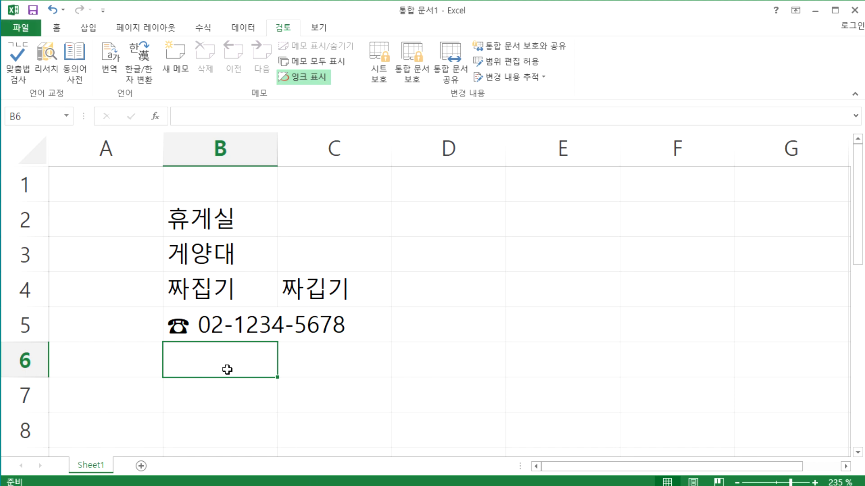
# Step: Review the general (일반) category of the Excel options again, close it and select cell A3
pyautogui.click(21, 28)
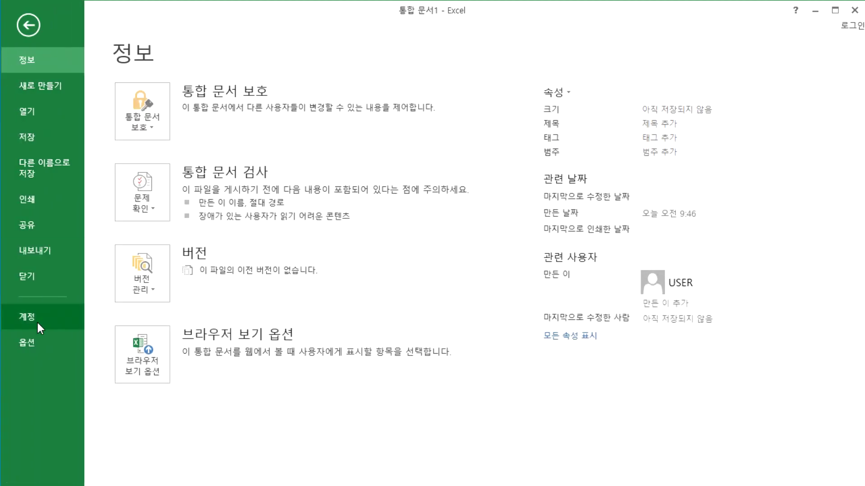
pyautogui.click(30, 341)
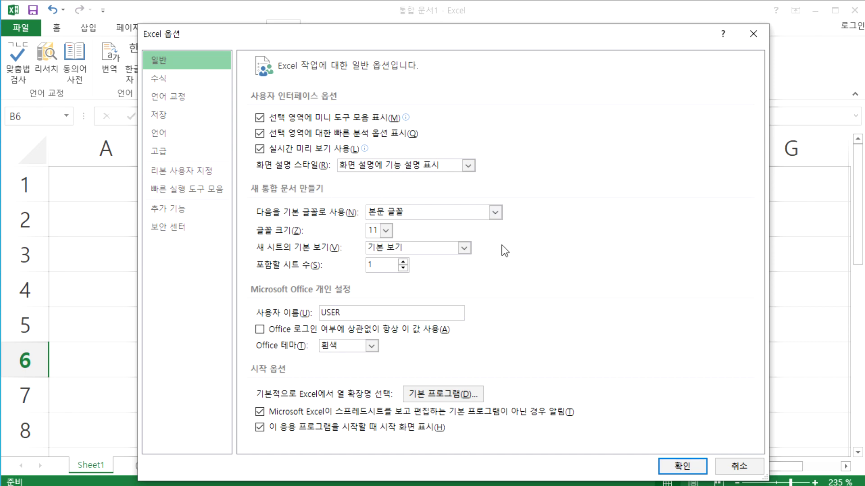
pyautogui.press('Escape')
pyautogui.click(117, 265)
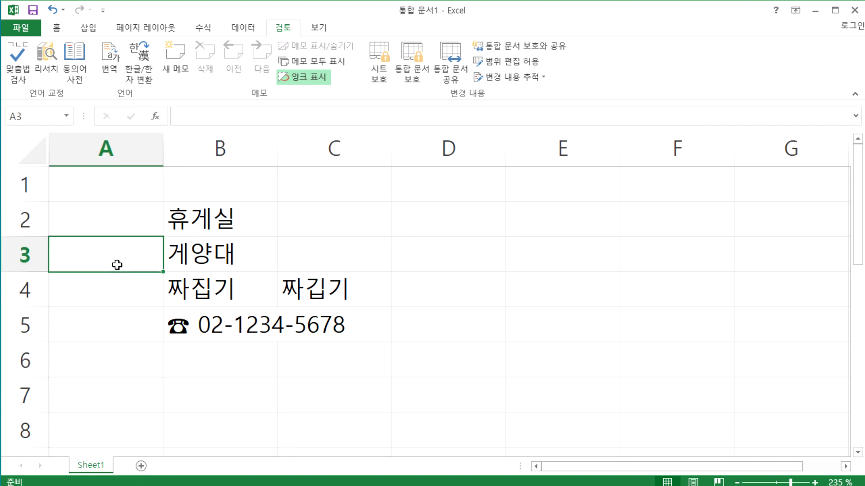
# Step: Close the workbook without saving and create a new blank workbook (새 통합 문서) from the Excel start screen
pyautogui.click(854, 11)
pyautogui.click(429, 359)
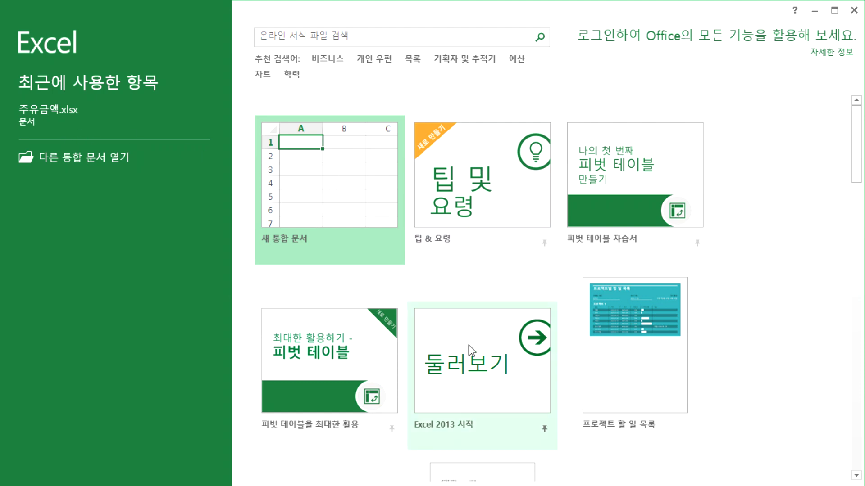
pyautogui.scroll(-1, 474, 293)
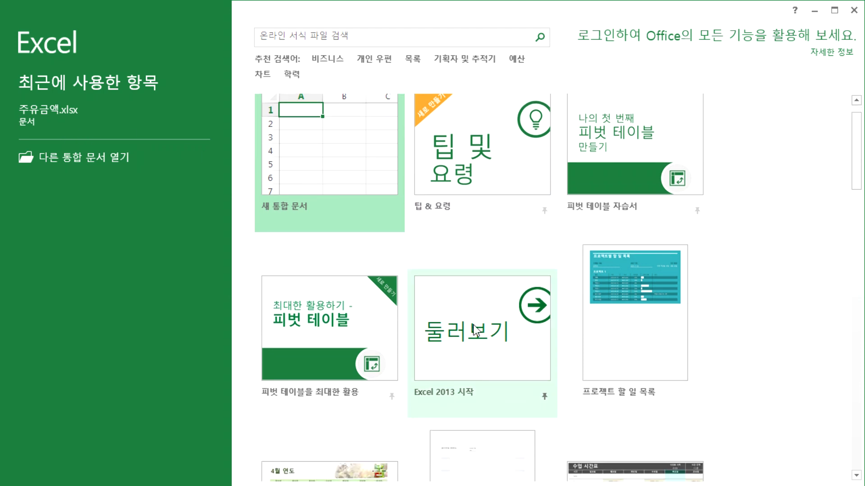
pyautogui.click(339, 161)
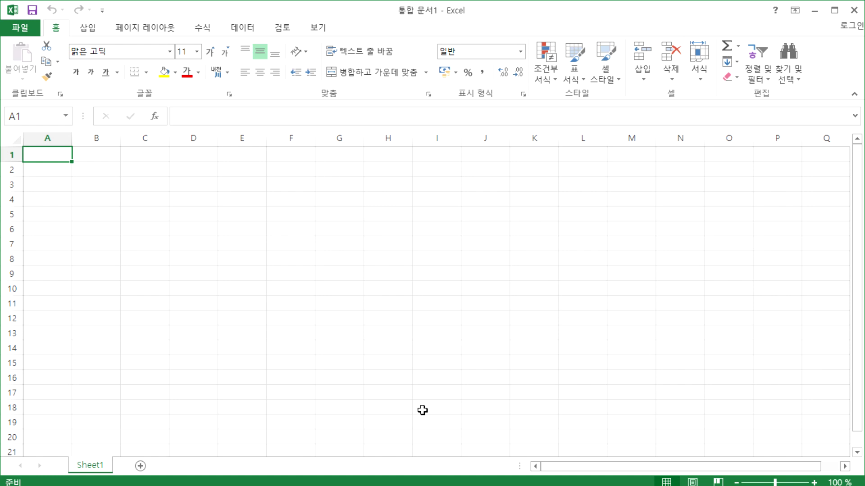
# Step: Switch to Notepad and replace all text with the lines "엑셀 > 엑설런트" and "1.0 > 2019"
pyautogui.hotkey('alt', 'Tab')
pyautogui.hotkey('ctrl', 'a')
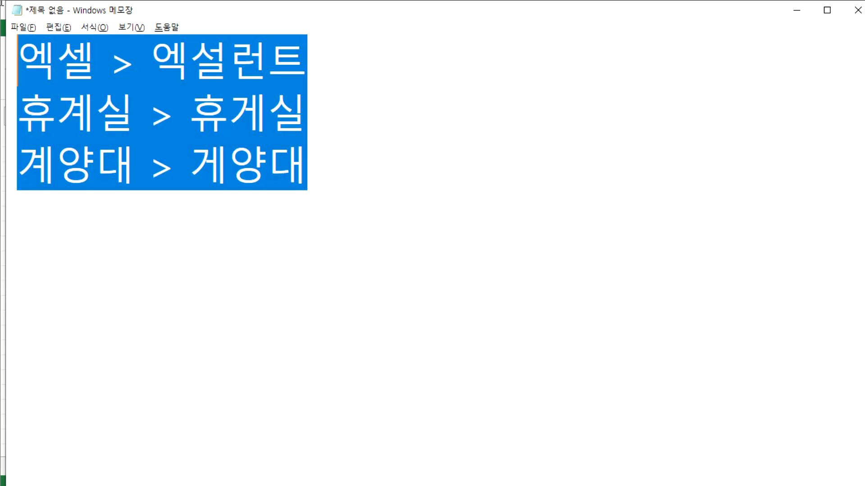
pyautogui.write('엑셀 >?')
pyautogui.press('BackSpace')
pyautogui.write('엓')
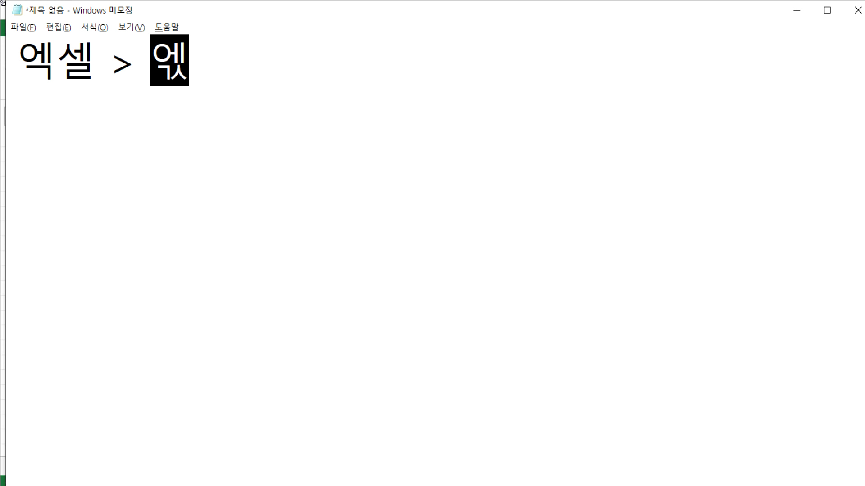
pyautogui.write('설런트')
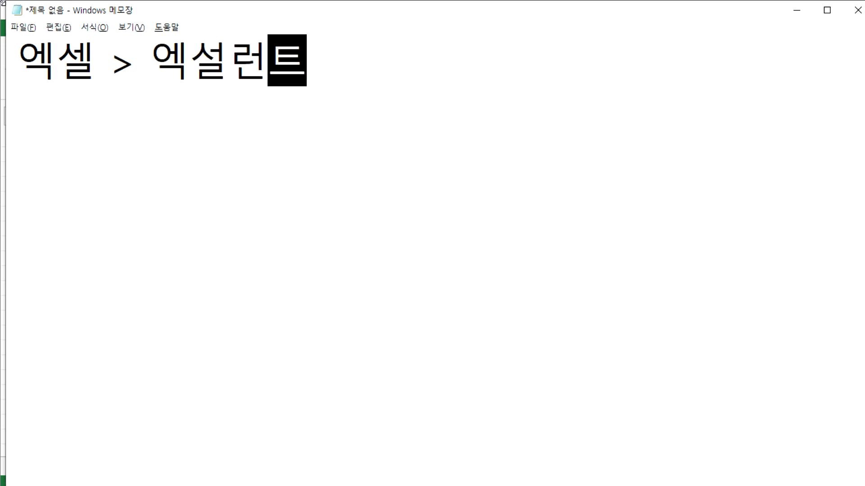
pyautogui.press('Return')
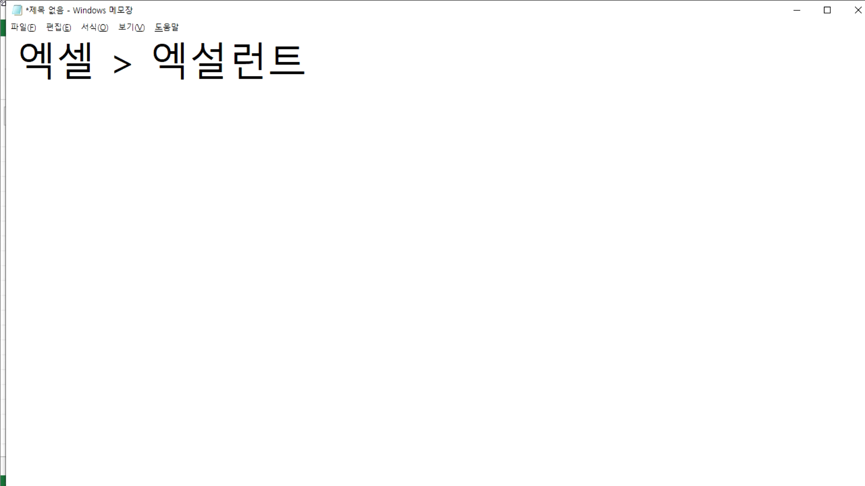
pyautogui.write('1.0')
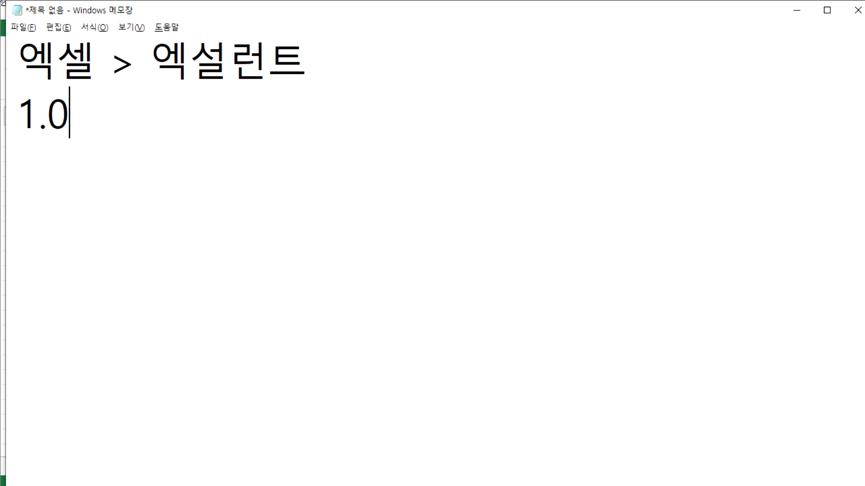
pyautogui.write('> 2019')
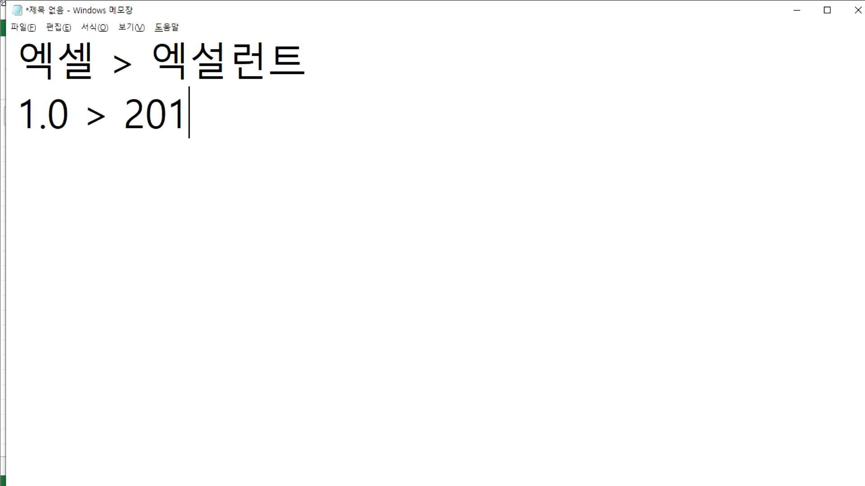
# Step: Insert "..." before 2019 in the version line of the note
pyautogui.press('Left')
pyautogui.press('Left')
pyautogui.press('Left')
pyautogui.press('Left')
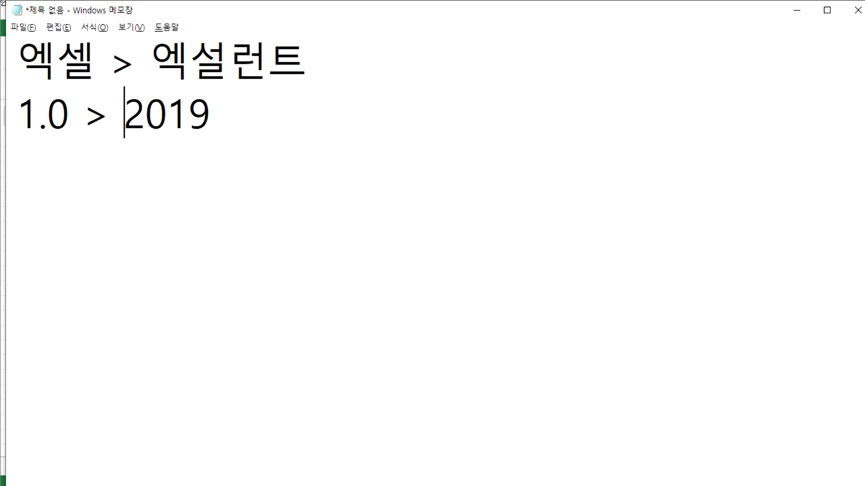
pyautogui.write('... ?>')
pyautogui.press('BackSpace')
pyautogui.press('BackSpace')
pyautogui.press('BackSpace')
# Step: Extend the version line to "1.0 > ... > 2007 > 2010 > 2013 > 2016 > 2019" and shrink the text display to fit one line
pyautogui.write('> 200')
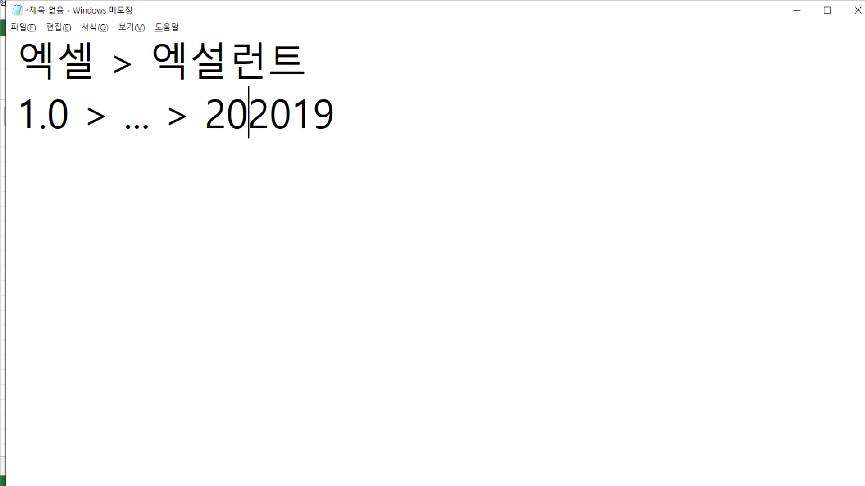
pyautogui.write('7 > 201')
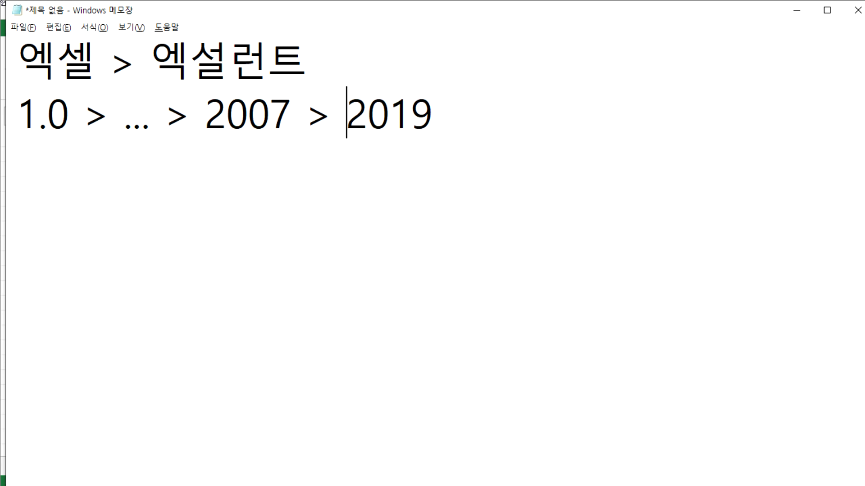
pyautogui.write('0 > 201')
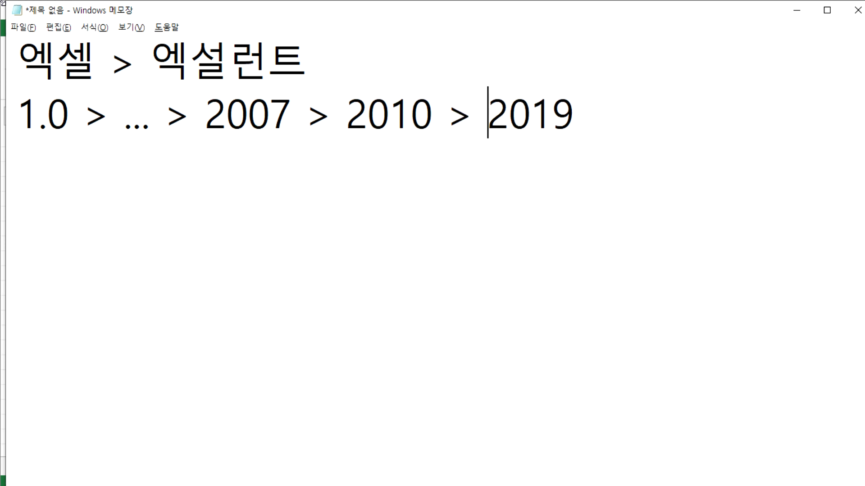
pyautogui.write('3')
pyautogui.write(' > 2016')
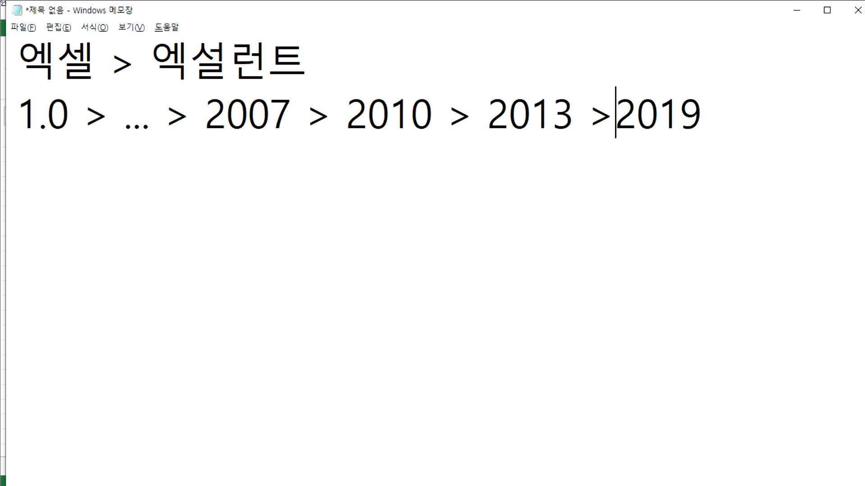
pyautogui.write(' >')
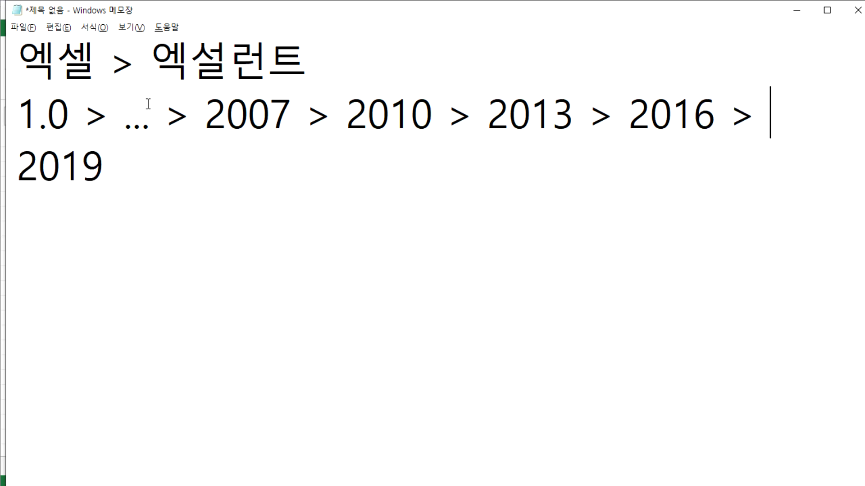
pyautogui.hotkey('ctrl', '-')
pyautogui.moveTo(202, 11); pyautogui.dragTo(194, 9)
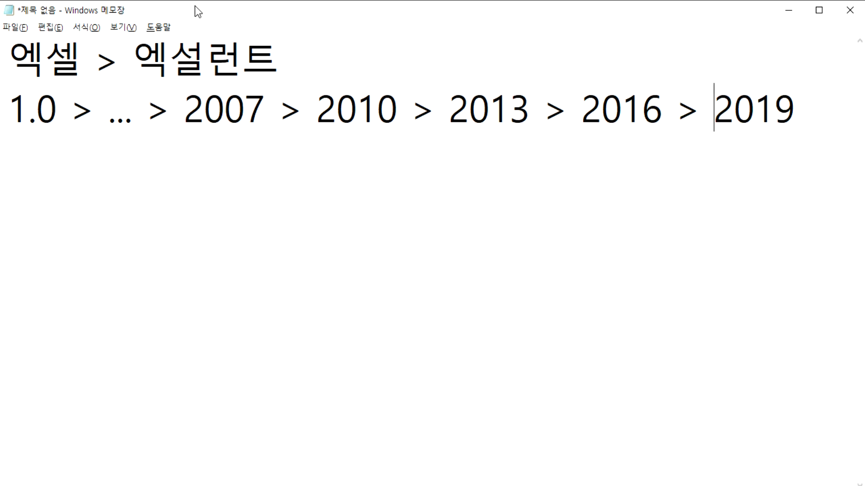
# Step: Add blank lines below the version line in the note
pyautogui.click(799, 134)
pyautogui.press('Return')
pyautogui.press('Return')
pyautogui.press('Return')
pyautogui.press('Return')
pyautogui.press('BackSpace')
pyautogui.press('BackSpace')
pyautogui.press('BackSpace')
pyautogui.click(186, 111)
pyautogui.press('End')
pyautogui.press('Return')
# Step: Switch to Excel and look through the page layout (페이지 레이아웃), formulas (수식) and data (데이터) commands
pyautogui.hotkey('alt', 'Tab')
pyautogui.click(152, 29)
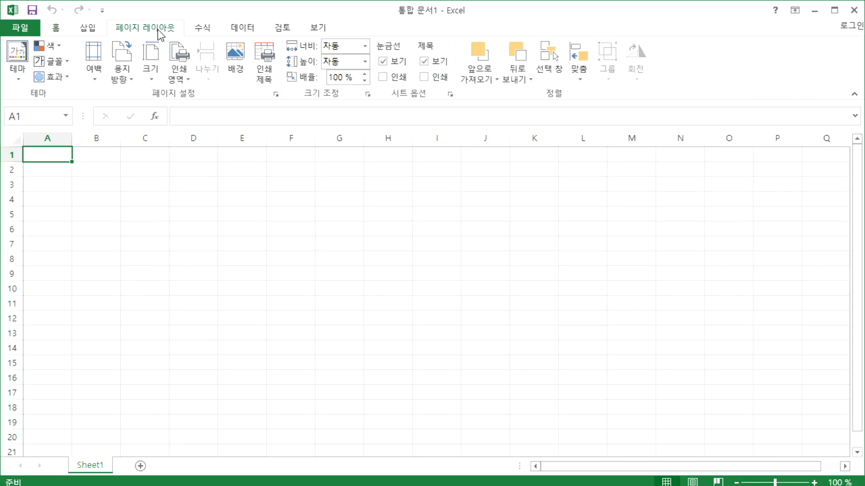
pyautogui.click(204, 29)
pyautogui.click(241, 28)
pyautogui.scroll(1, 478, 93)
pyautogui.scroll(-1, 479, 93)
pyautogui.scroll(-1, 478, 93)
pyautogui.scroll(1, 478, 93)
pyautogui.scroll(2, 478, 94)
# Step: Switch to Notepad and highlight 2007, 2010 and the 2013 to 2019 group in the version line to compare them
pyautogui.hotkey('alt', 'Tab')
pyautogui.moveTo(186, 110); pyautogui.dragTo(279, 111)
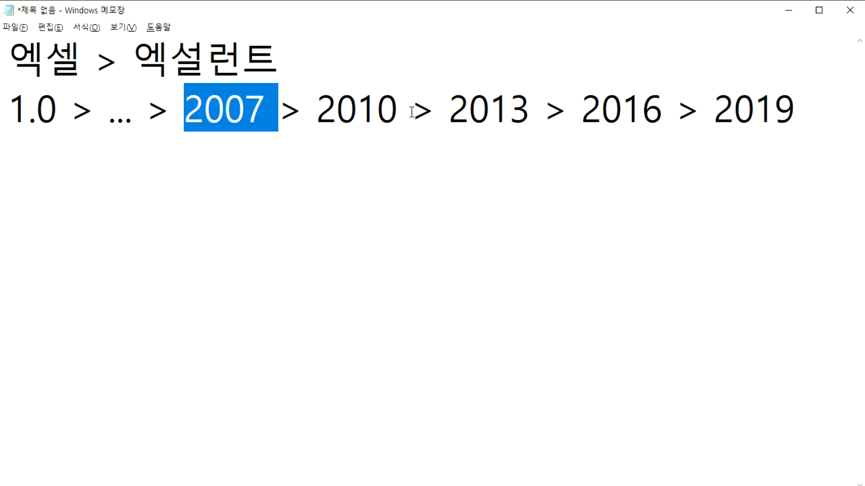
pyautogui.moveTo(411, 111); pyautogui.dragTo(304, 110)
pyautogui.moveTo(439, 108); pyautogui.dragTo(798, 116)
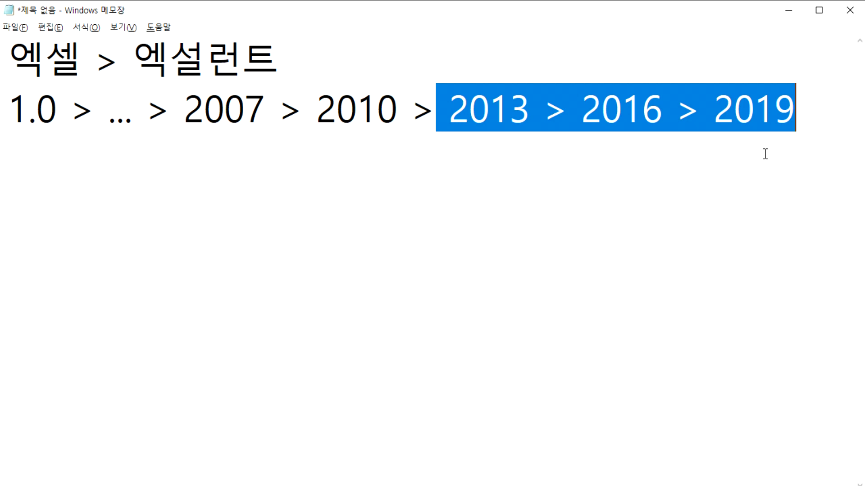
pyautogui.click(378, 106)
pyautogui.moveTo(451, 111); pyautogui.dragTo(392, 111)
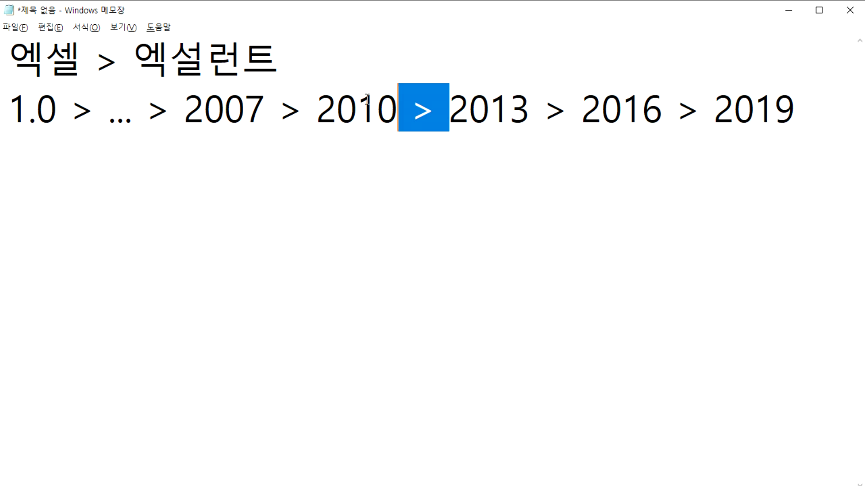
pyautogui.moveTo(436, 111); pyautogui.dragTo(822, 106)
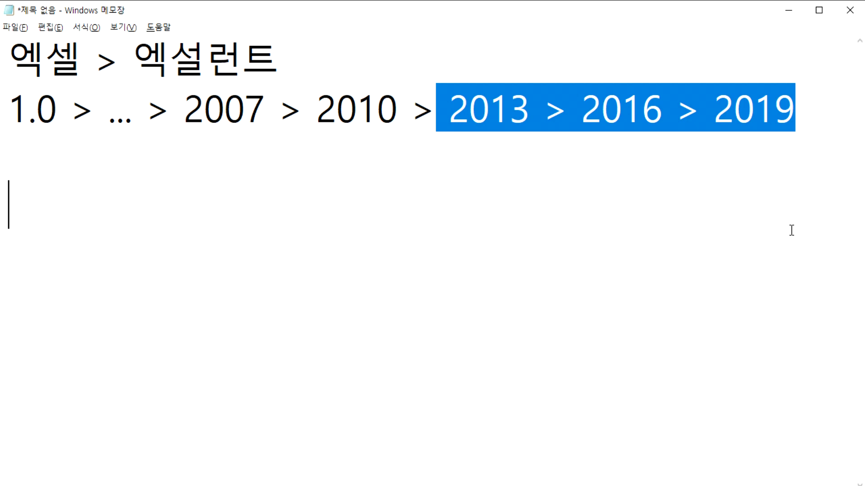
# Step: Add three more blank lines at the end of the note, and select cell E8 in the Excel workbook
pyautogui.click(748, 212)
pyautogui.press('Return')
pyautogui.press('Return')
pyautogui.press('Return')
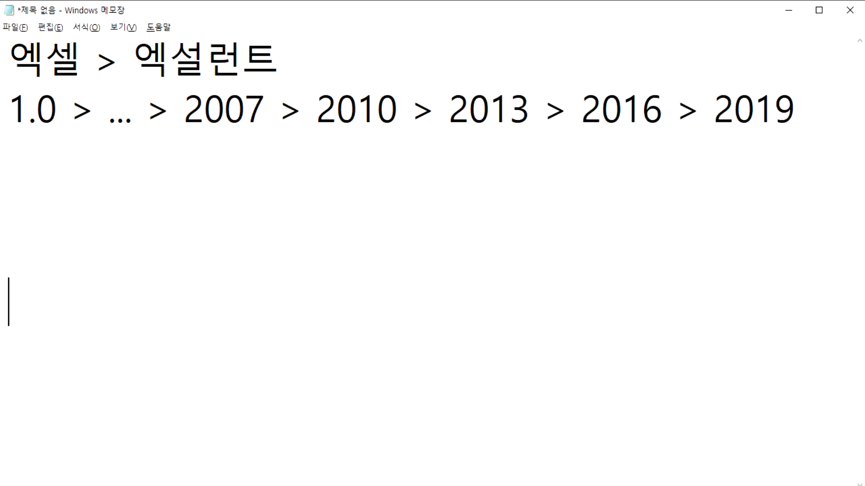
pyautogui.click(141, 156)
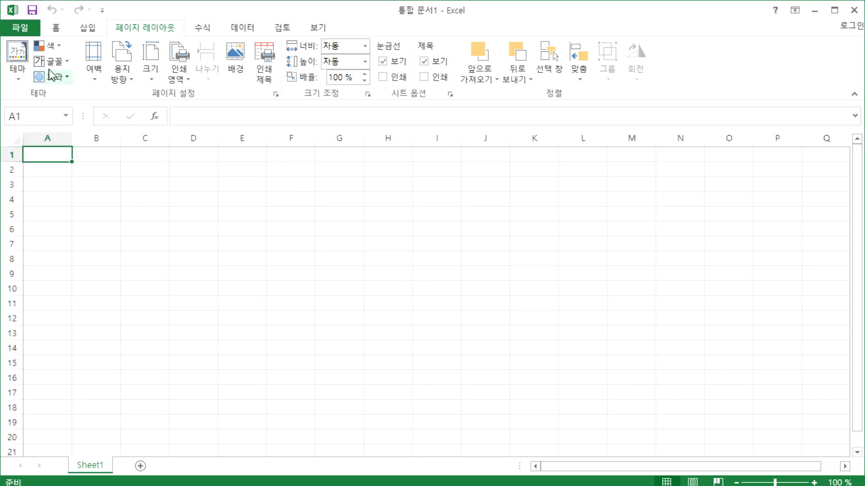
pyautogui.click(242, 259)
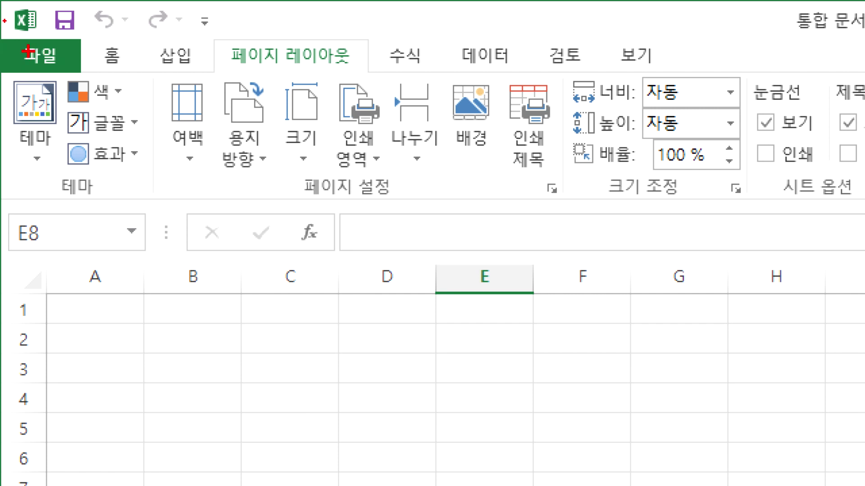
pyautogui.moveTo(16, 49)
pyautogui.mouseDown()
pyautogui.moveTo(40, 38)
pyautogui.moveTo(38, 398)
pyautogui.mouseUp()
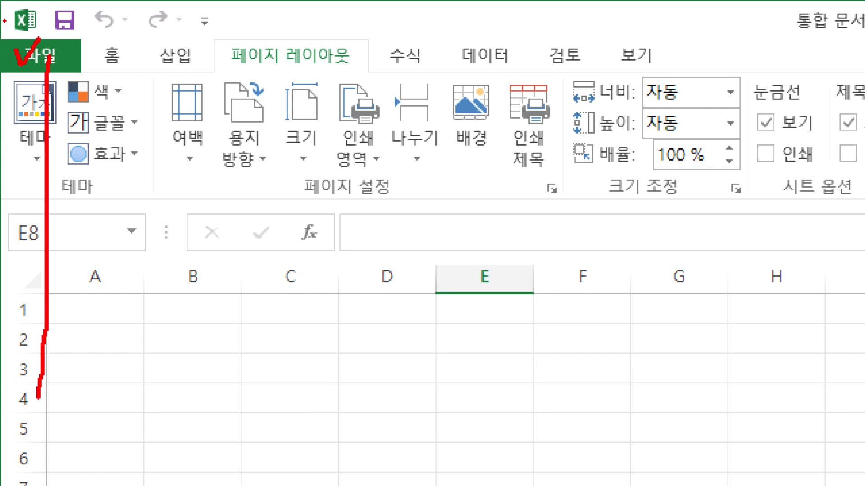
pyautogui.moveTo(26, 358)
pyautogui.mouseDown()
pyautogui.moveTo(68, 384)
pyautogui.moveTo(97, 346)
pyautogui.mouseUp()
pyautogui.moveTo(122, 75)
pyautogui.mouseDown()
pyautogui.moveTo(104, 32)
pyautogui.moveTo(109, 82)
pyautogui.mouseUp()
pyautogui.moveTo(633, 81)
pyautogui.mouseDown()
pyautogui.moveTo(637, 23)
pyautogui.moveTo(621, 85)
pyautogui.mouseUp()
pyautogui.moveTo(132, 47)
pyautogui.mouseDown()
pyautogui.moveTo(592, 46)
pyautogui.moveTo(551, 31)
pyautogui.moveTo(553, 61)
pyautogui.moveTo(544, 68)
pyautogui.mouseUp()
pyautogui.moveTo(450, 230)
pyautogui.mouseDown()
pyautogui.moveTo(189, 113)
pyautogui.moveTo(359, 223)
pyautogui.mouseUp()
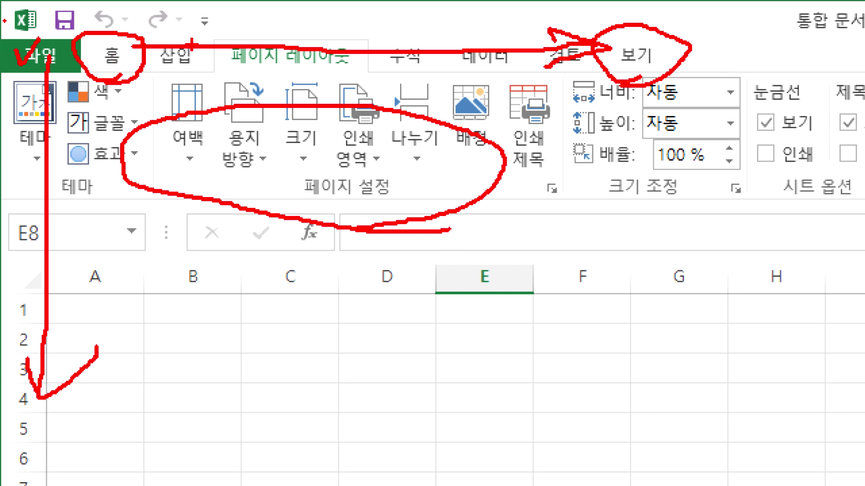
pyautogui.moveTo(166, 51); pyautogui.dragTo(198, 24)
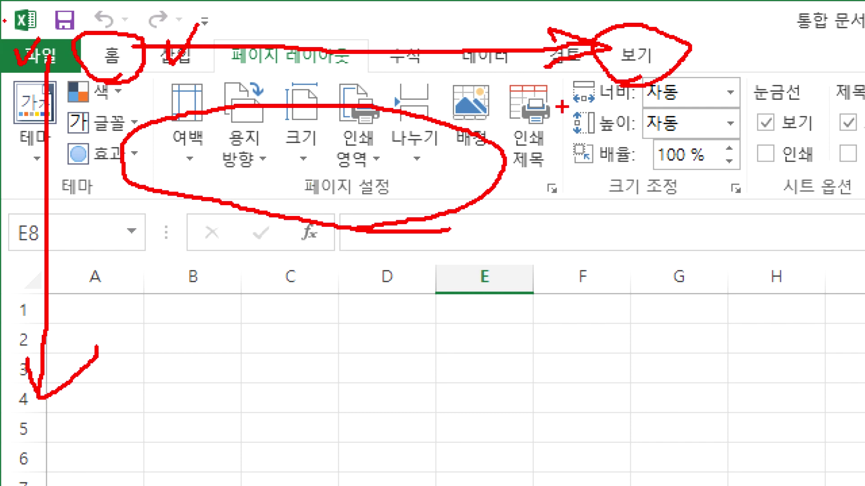
pyautogui.moveTo(666, 37)
pyautogui.mouseDown()
pyautogui.moveTo(672, 65)
pyautogui.moveTo(684, 55)
pyautogui.mouseUp()
pyautogui.press('Escape')
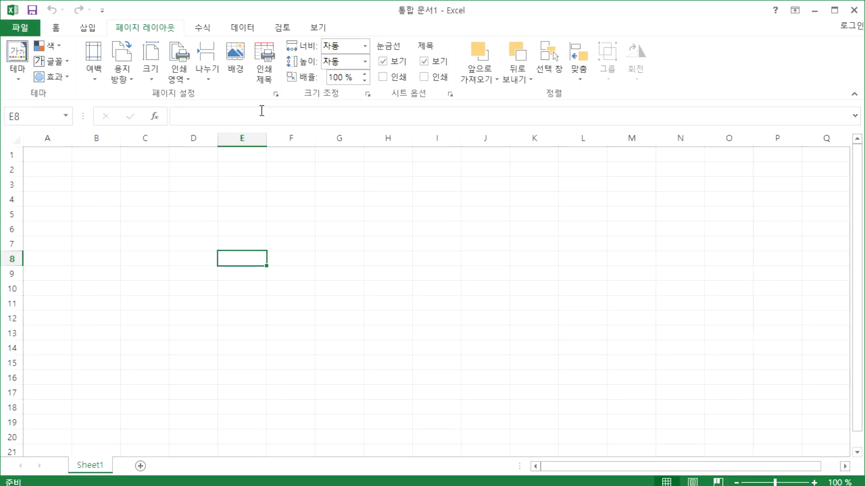
# Step: Try the page break preview (페이지 나누기 미리 보기) and page layout (페이지 레이아웃) views, and return to normal (기본) view
pyautogui.click(320, 30)
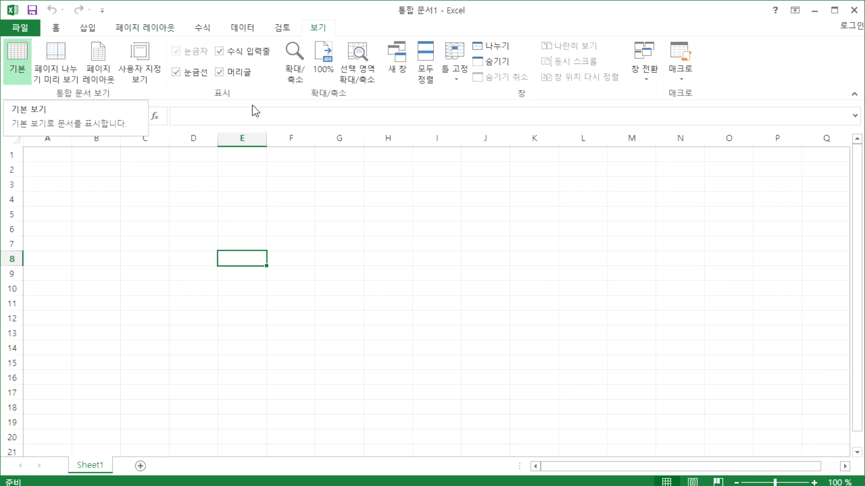
pyautogui.click(59, 68)
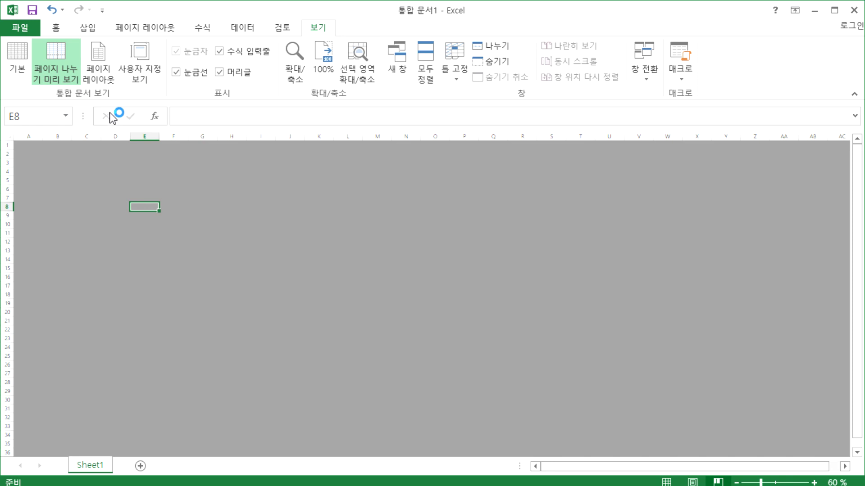
pyautogui.click(101, 67)
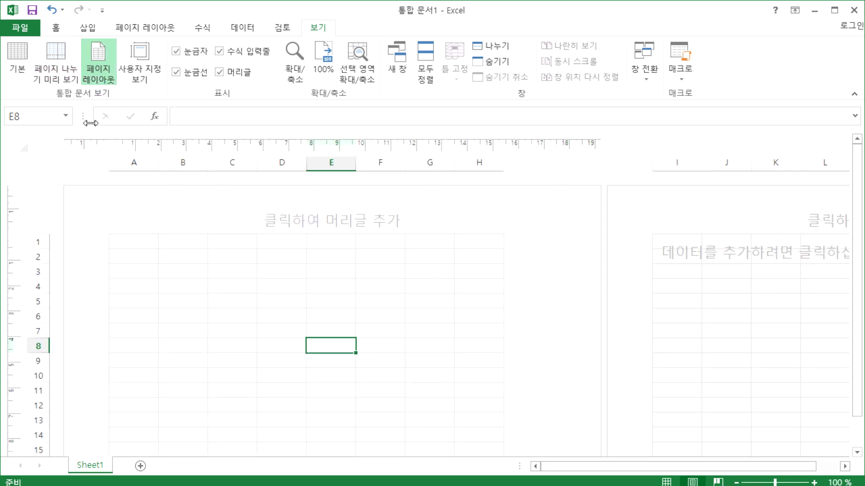
pyautogui.click(14, 64)
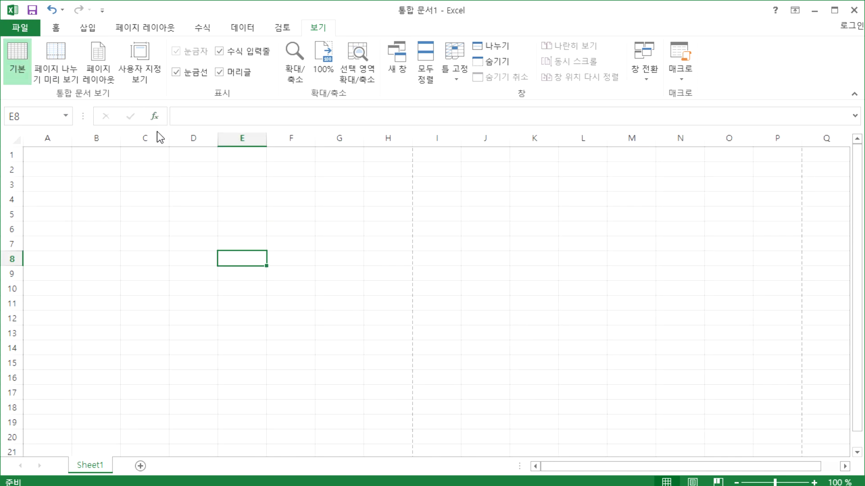
# Step: Hide and show again the gridlines (눈금선), the headings (머리글) and the formula bar (수식 입력줄)
pyautogui.click(198, 77)
pyautogui.click(199, 79)
pyautogui.click(240, 76)
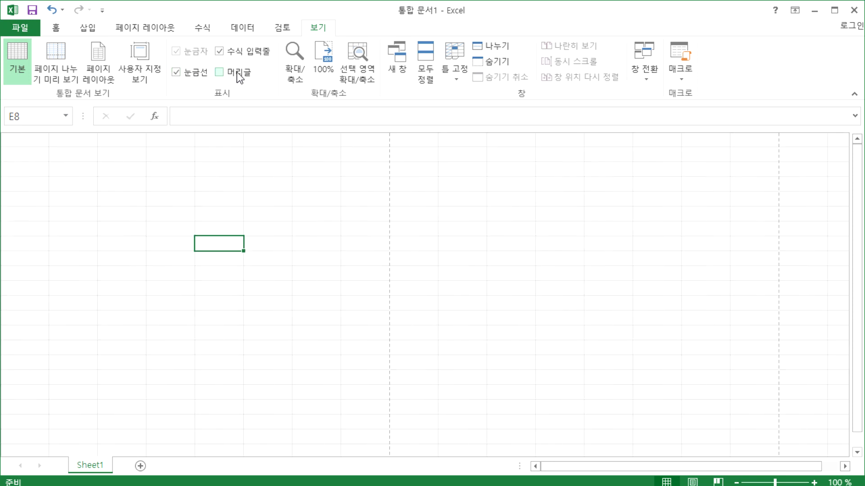
pyautogui.click(237, 73)
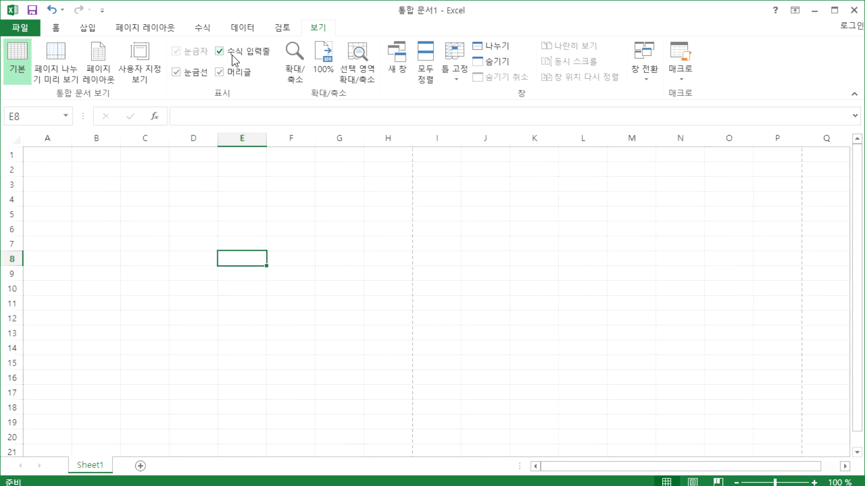
pyautogui.click(231, 55)
pyautogui.click(232, 55)
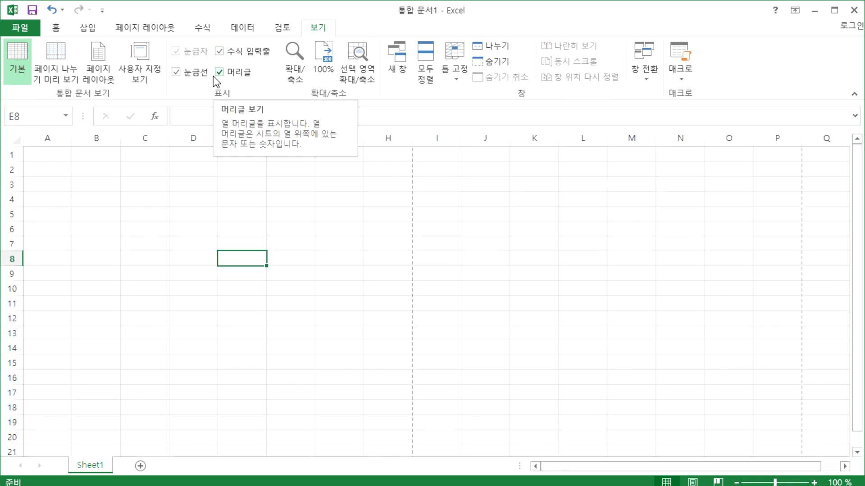
# Step: Turn the sheet's gridlines (눈금선) off and back on three times
pyautogui.click(197, 81)
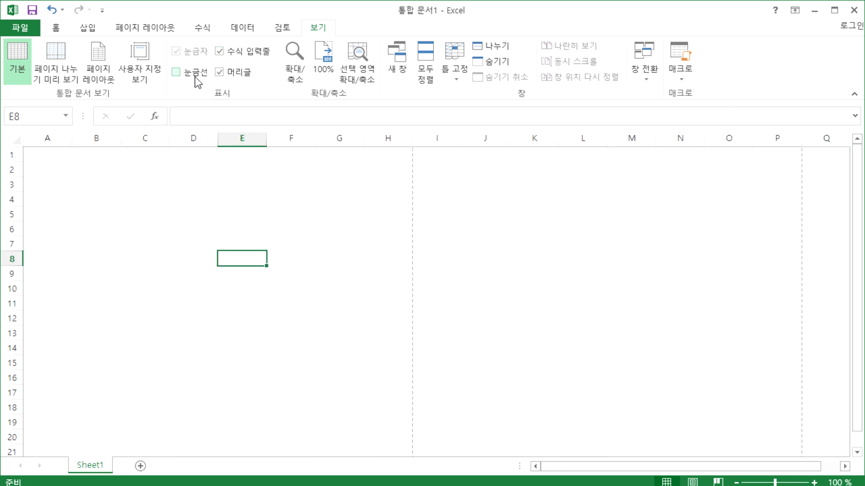
pyautogui.click(194, 81)
pyautogui.click(200, 76)
pyautogui.click(200, 77)
pyautogui.click(183, 80)
pyautogui.click(183, 81)
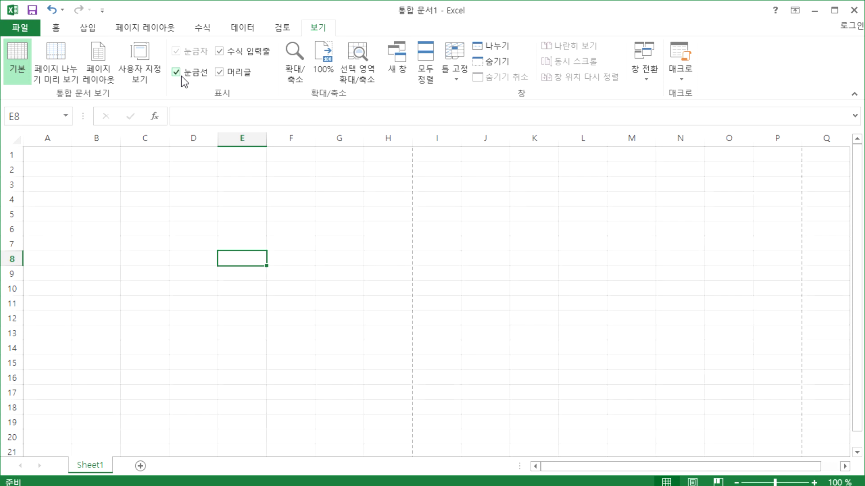
# Step: Set the sheet zoom to 200%, vary the magnification in and out, and restore it to 100%
pyautogui.click(295, 77)
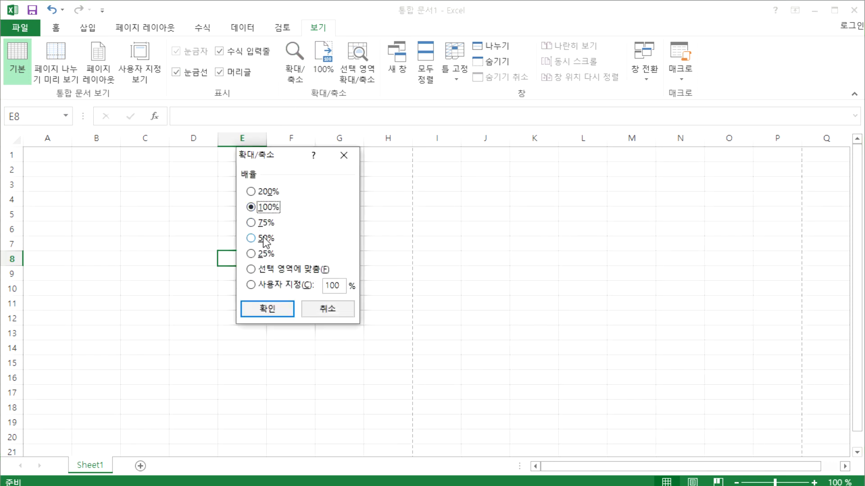
pyautogui.click(259, 193)
pyautogui.click(266, 311)
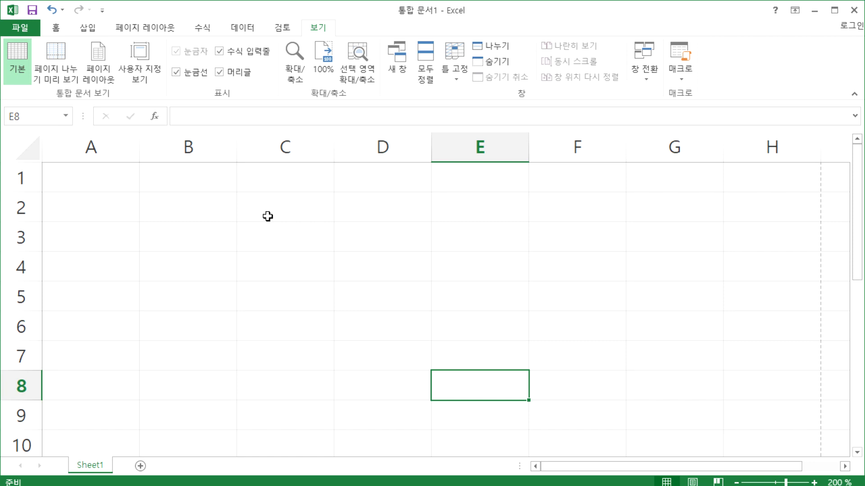
pyautogui.scroll(-6, 284, 243)
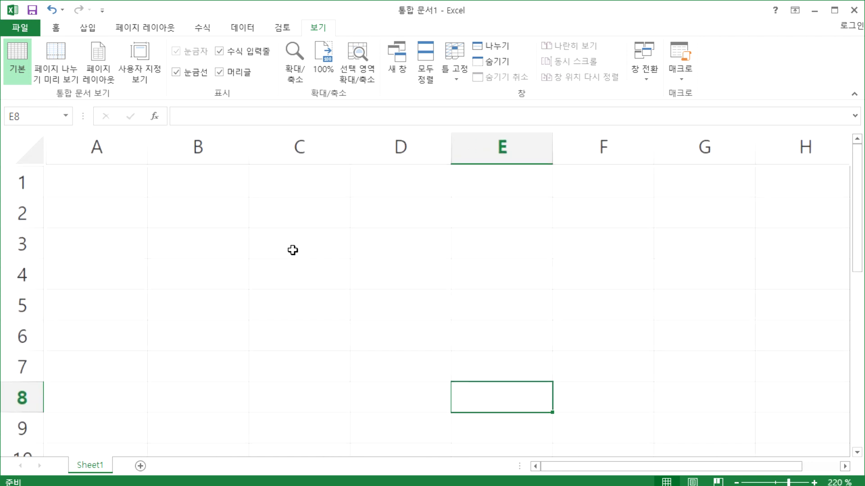
pyautogui.scroll(-3, 294, 250)
pyautogui.scroll(5, 294, 250)
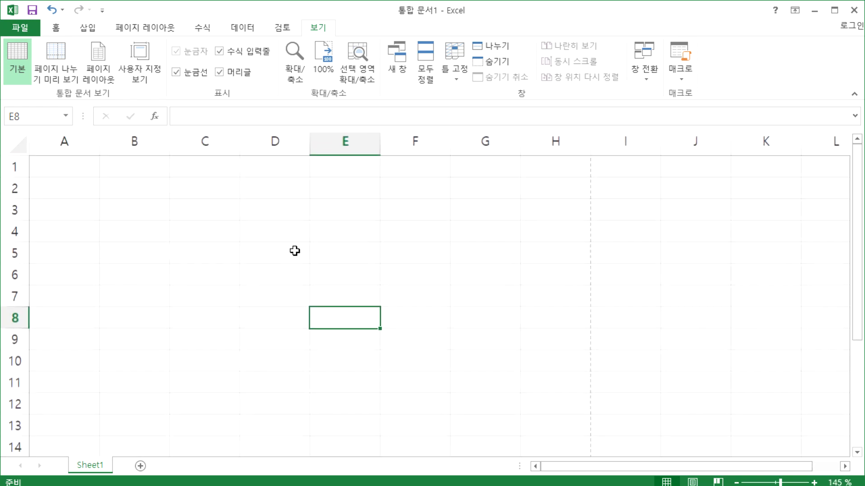
pyautogui.scroll(3, 294, 251)
pyautogui.scroll(-3, 294, 251)
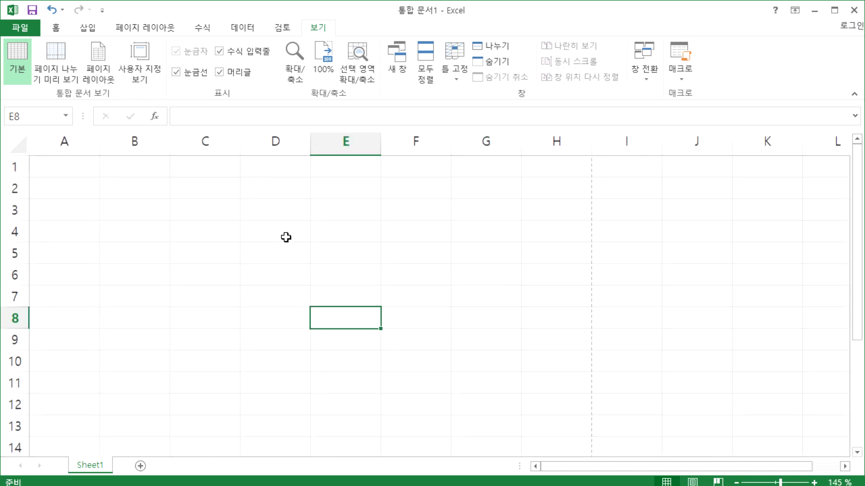
pyautogui.click(318, 63)
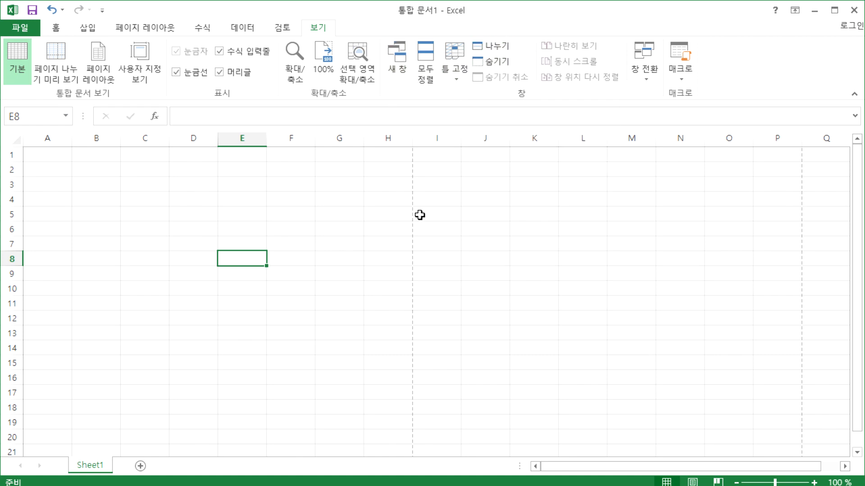
# Step: Show the home (홈) commands, select several cells in the sheet, and jump from rows 9 and 10 back to column A
pyautogui.click(57, 29)
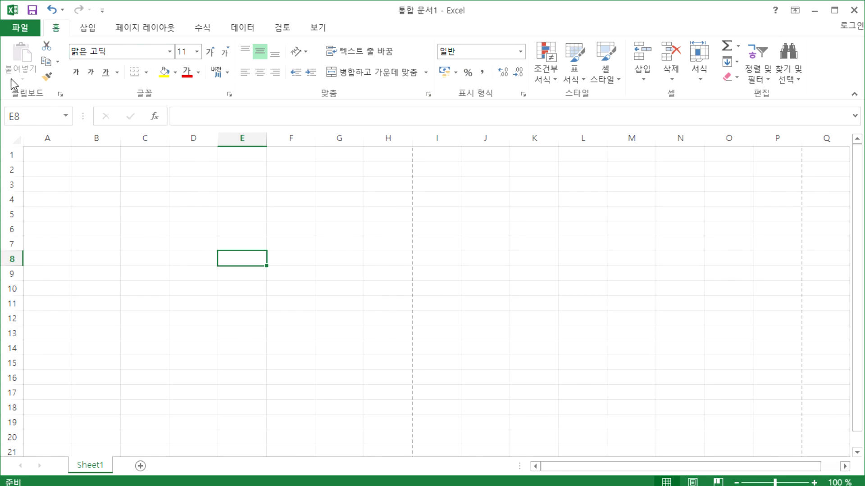
pyautogui.click(385, 303)
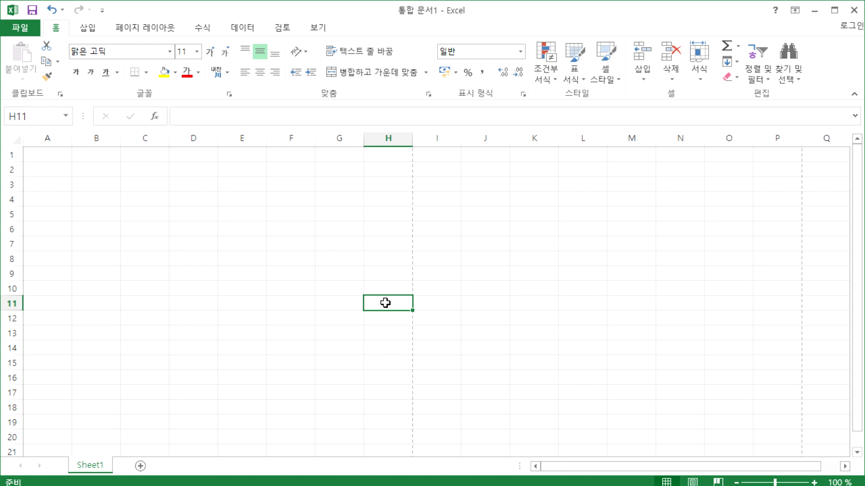
pyautogui.click(637, 255)
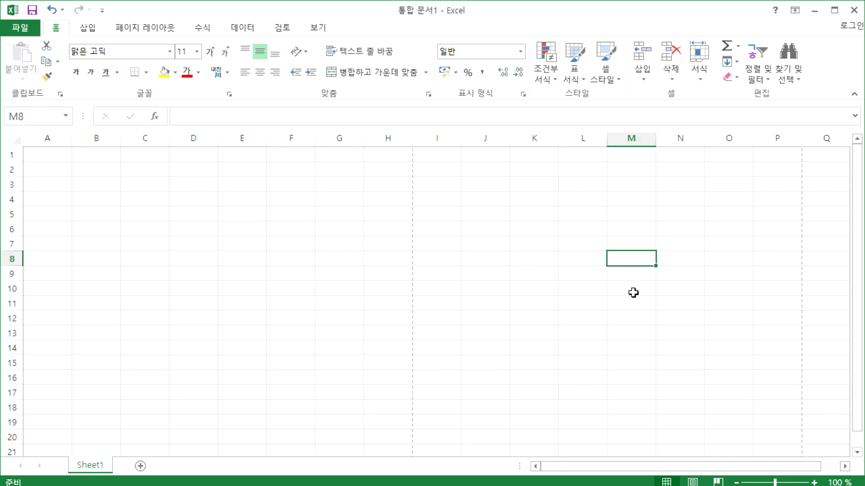
pyautogui.moveTo(47, 303); pyautogui.dragTo(72, 300)
pyautogui.click(560, 272)
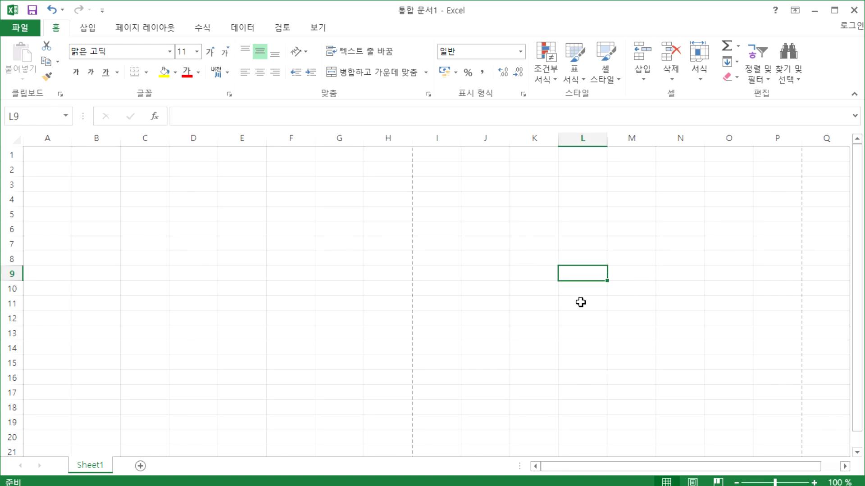
pyautogui.press('Home')
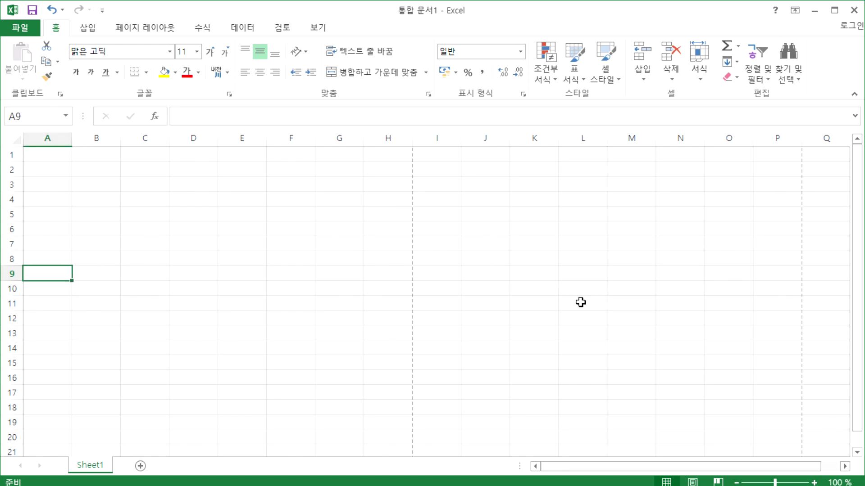
pyautogui.click(610, 288)
pyautogui.press('Home')
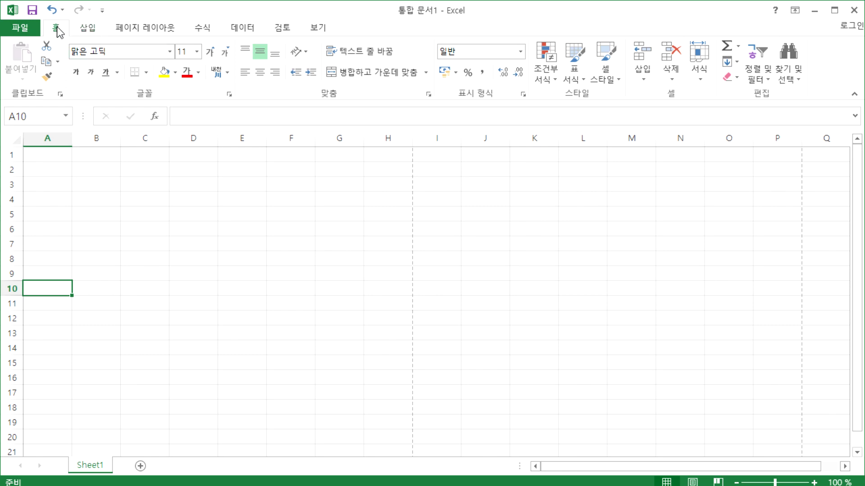
# Step: View the insert (삽입) commands, including the picture (그림) dialog and the shapes (도형) gallery, without inserting anything
pyautogui.click(94, 30)
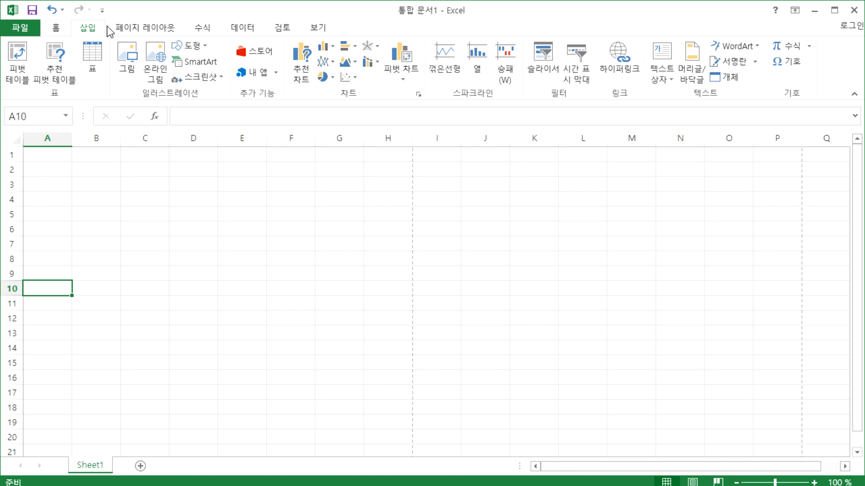
pyautogui.click(128, 74)
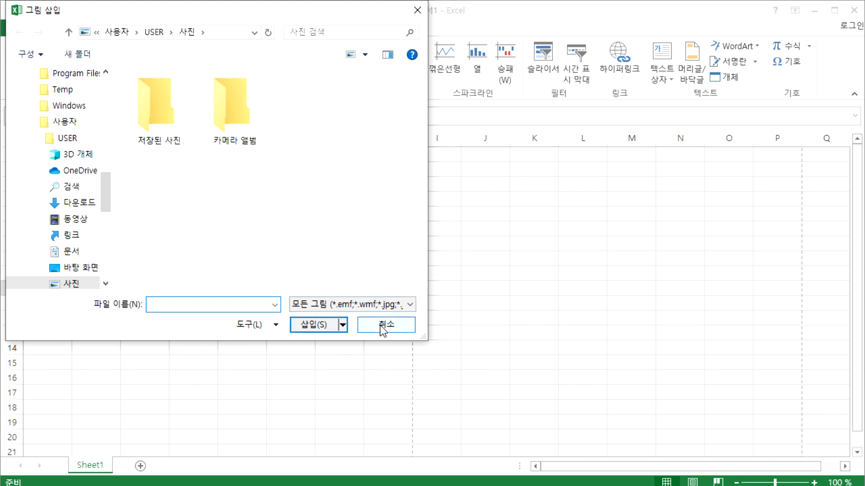
pyautogui.click(382, 327)
pyautogui.click(191, 48)
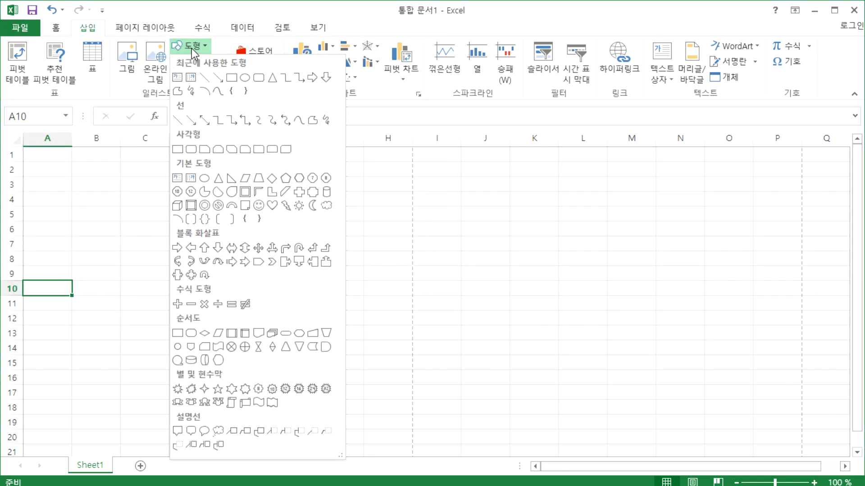
pyautogui.click(191, 48)
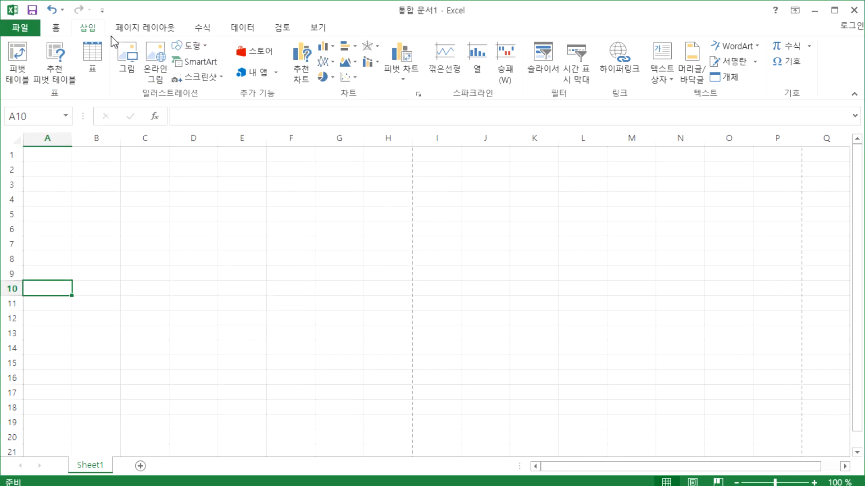
# Step: Draw a down block arrow about 5.74 cm wide and 4.26 cm high over columns I to L, and move it to columns F to H
pyautogui.click(193, 49)
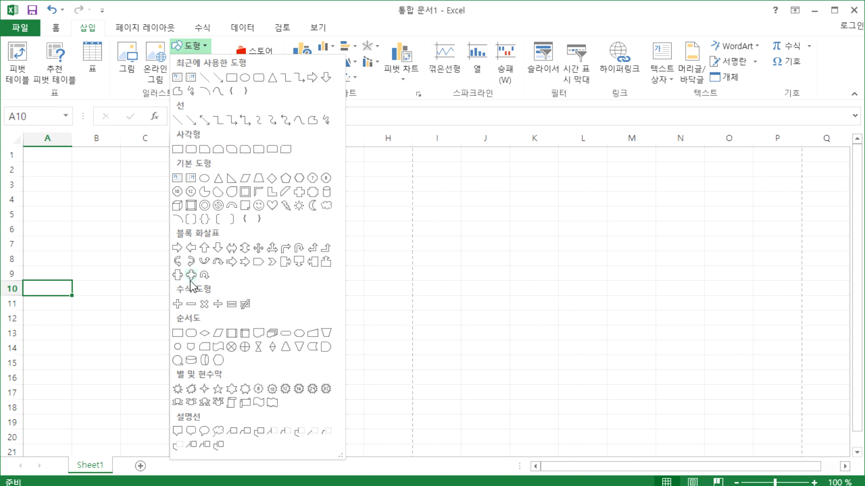
pyautogui.click(231, 249)
pyautogui.moveTo(425, 203); pyautogui.dragTo(571, 311)
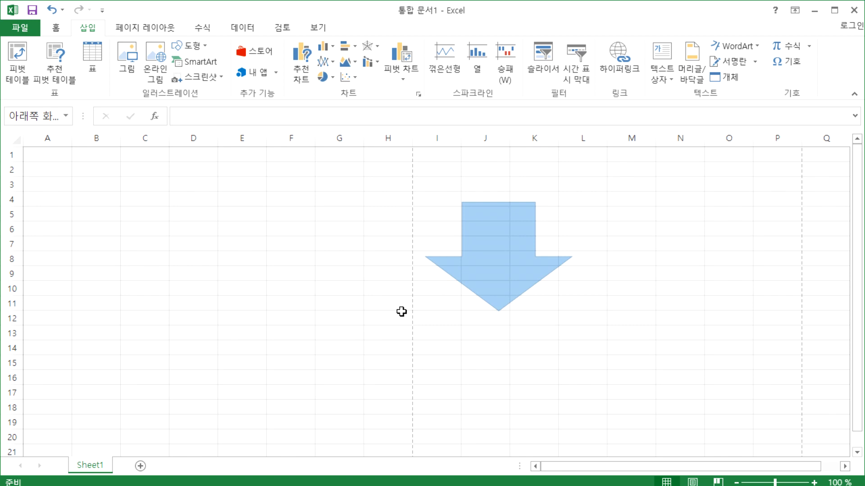
pyautogui.click(322, 288)
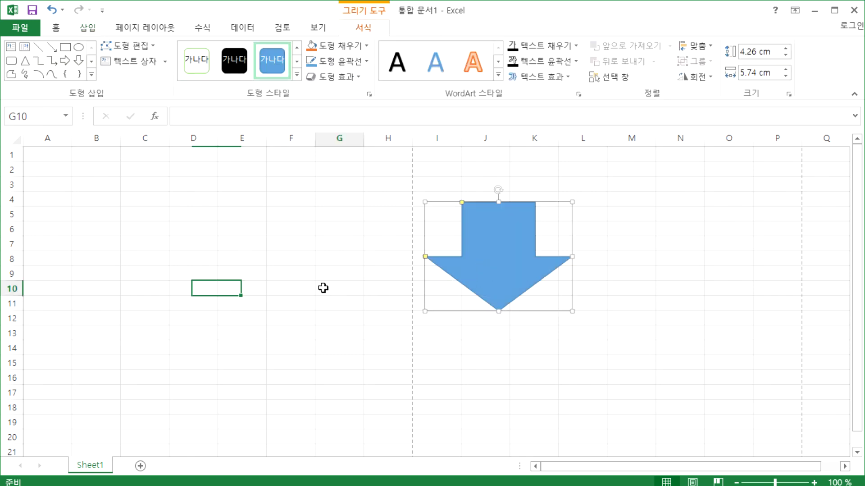
pyautogui.click(471, 271)
pyautogui.moveTo(471, 272); pyautogui.dragTo(320, 275)
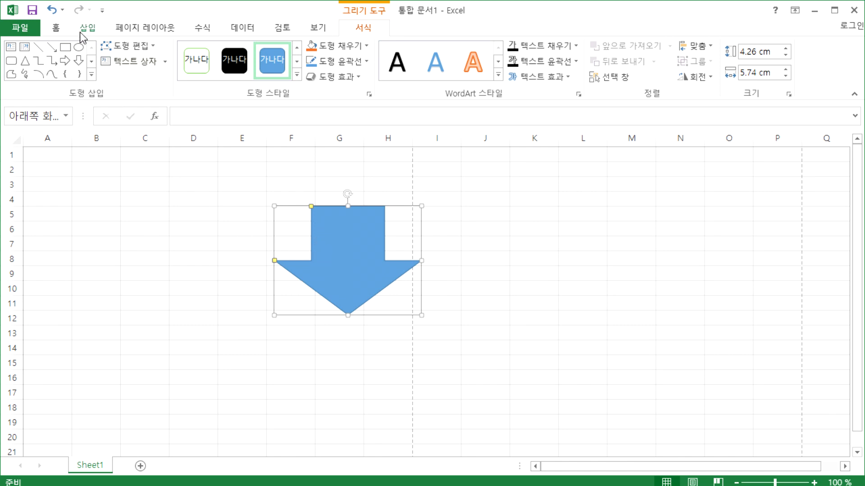
# Step: Delete the down block arrow from the sheet
pyautogui.click(175, 272)
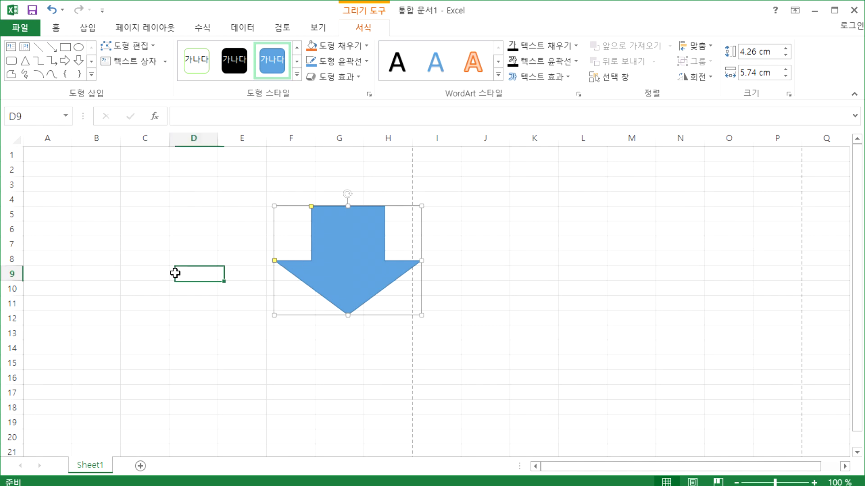
pyautogui.click(340, 261)
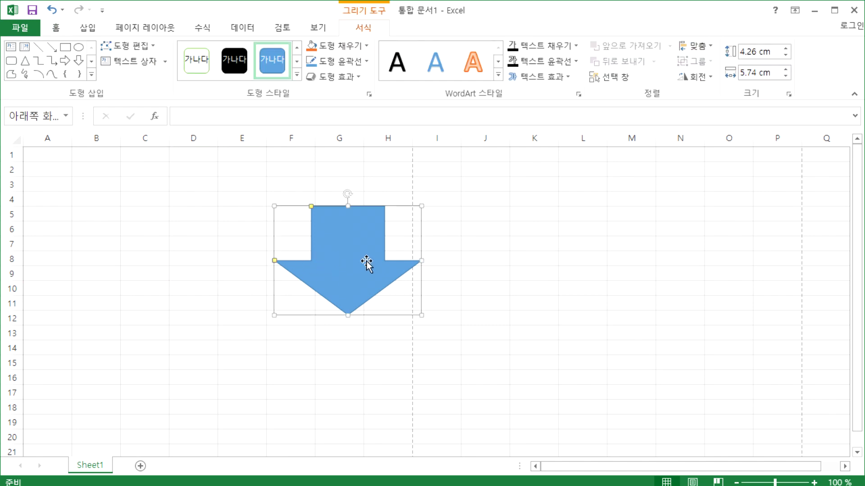
pyautogui.press('Delete')
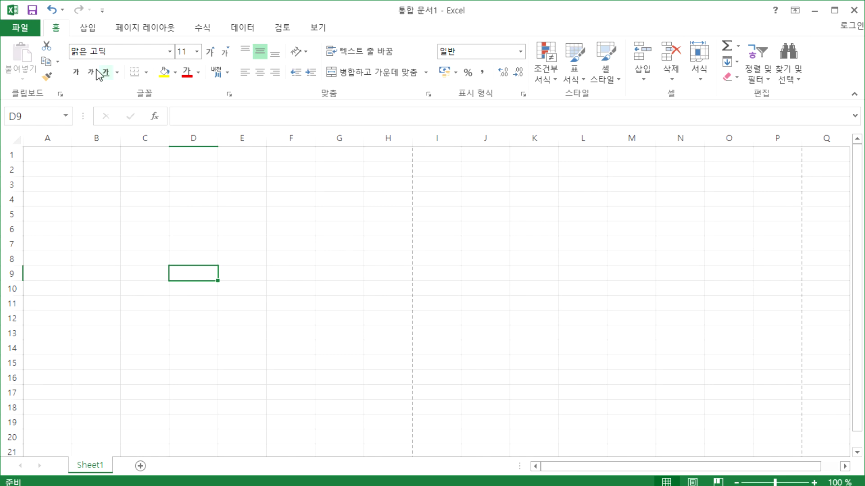
# Step: Return to the home (홈) commands, zoom the sheet to 145%, and select column A followed by cell A2
pyautogui.click(88, 30)
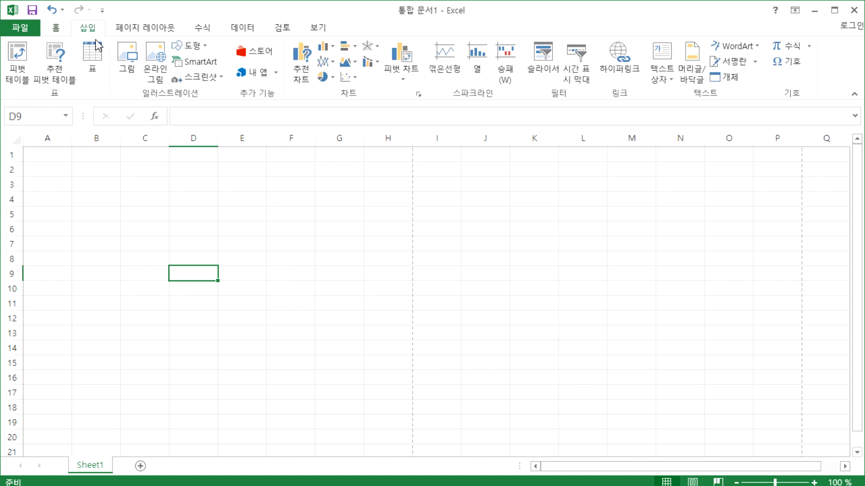
pyautogui.click(139, 208)
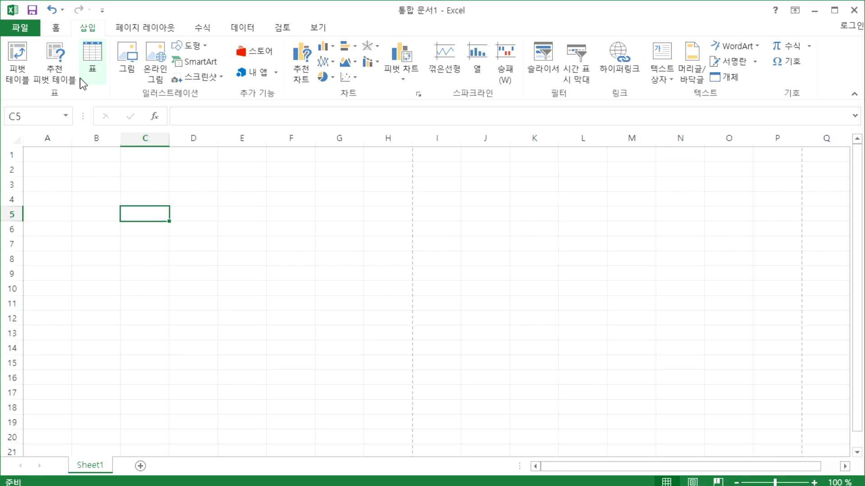
pyautogui.click(56, 28)
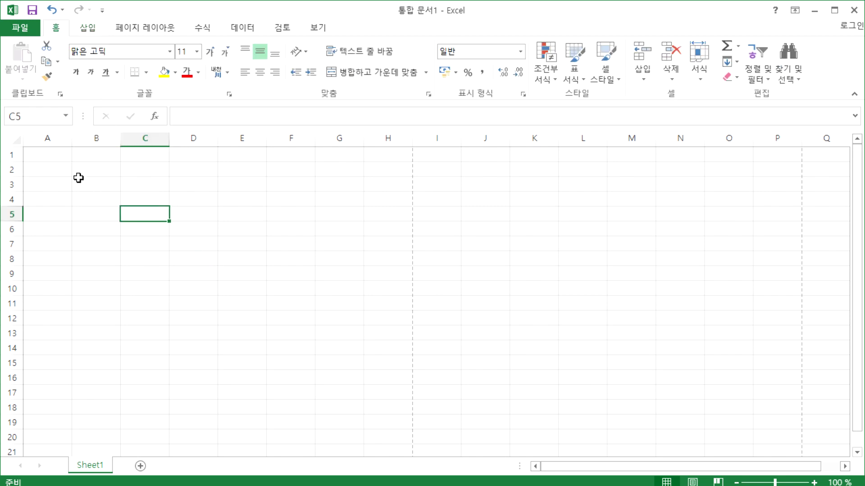
pyautogui.scroll(3, 79, 178)
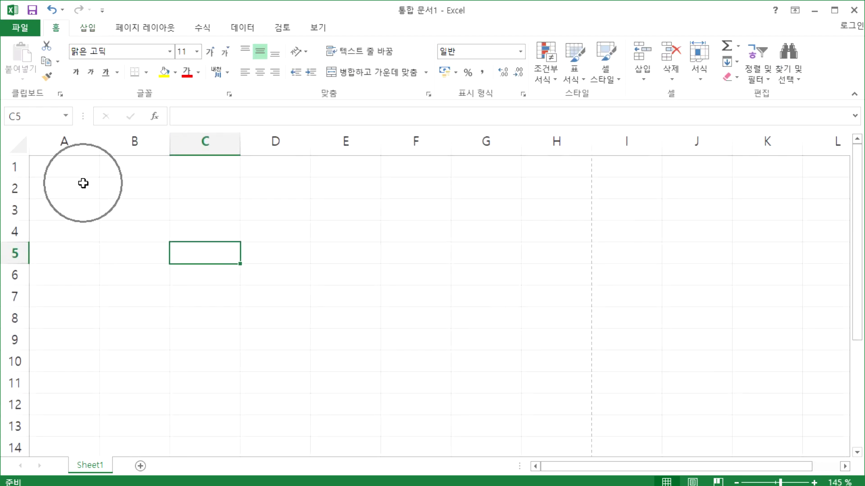
pyautogui.click(52, 142)
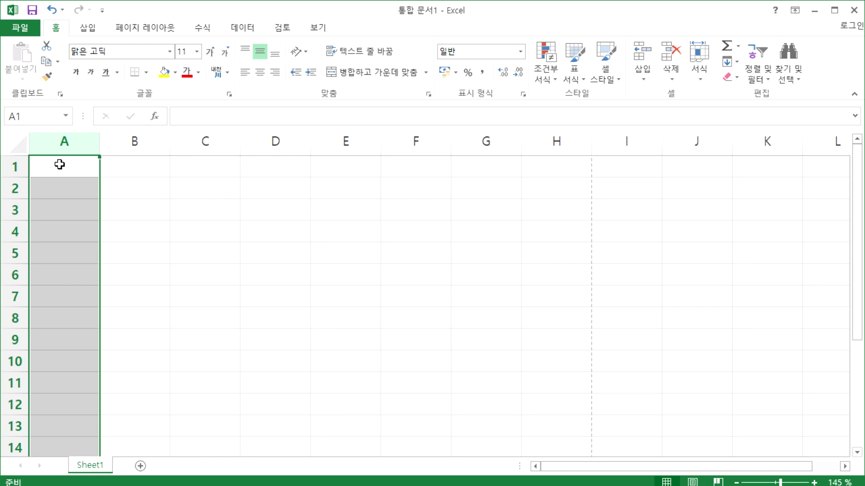
pyautogui.click(66, 183)
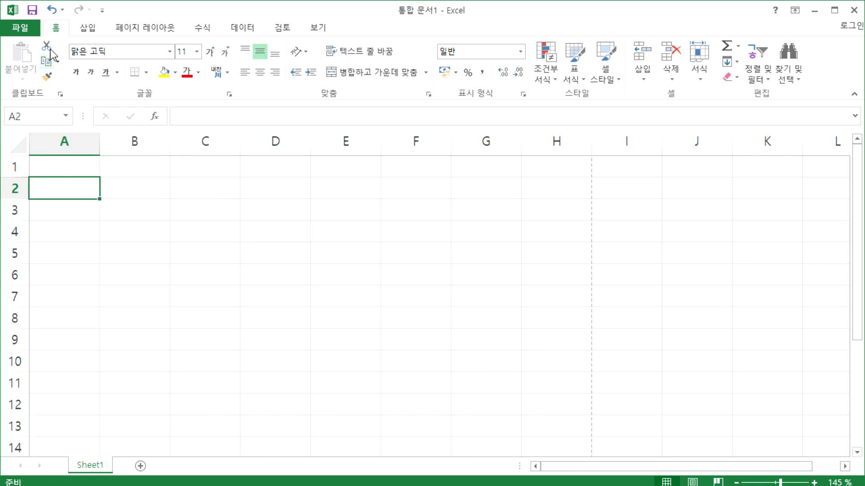
# Step: View the workbook's information (정보) page and the general Excel options (옵션), and leave them without changes
pyautogui.click(20, 29)
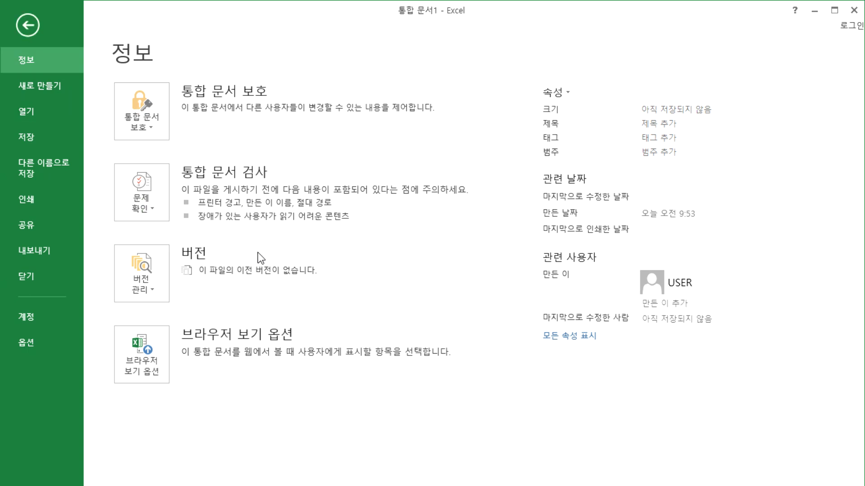
pyautogui.click(27, 29)
pyautogui.click(16, 28)
pyautogui.click(36, 339)
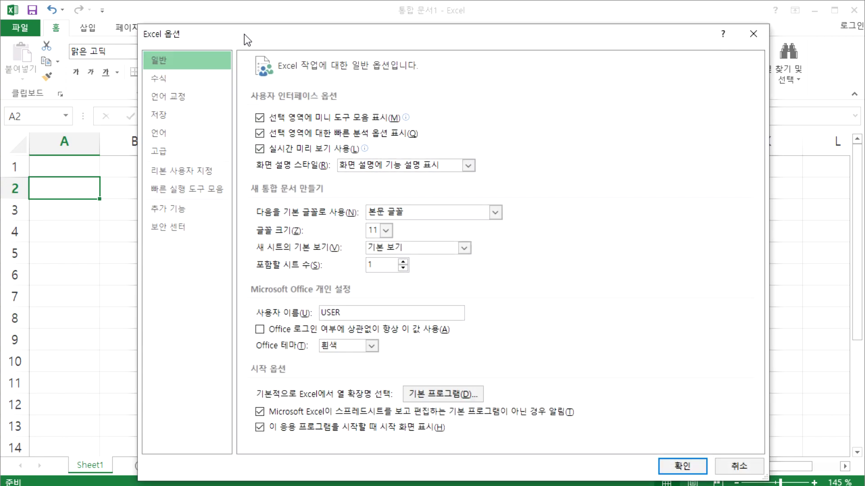
pyautogui.press('Escape')
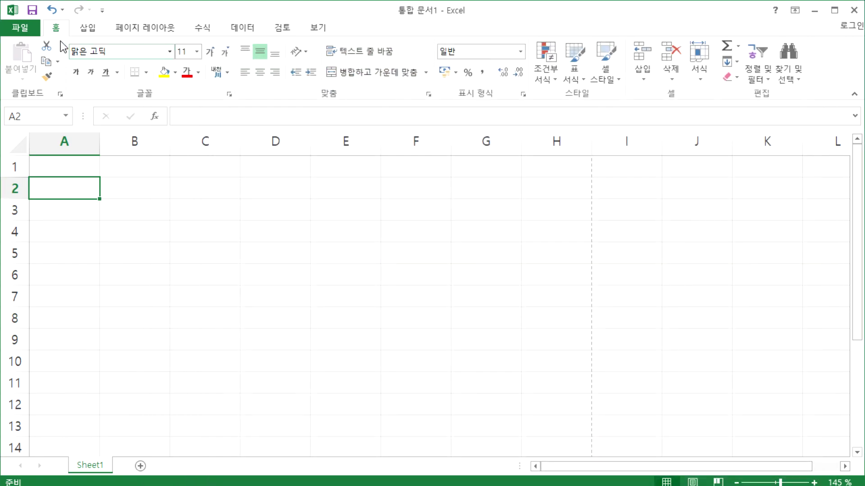
# Step: Visit the workbook's information (정보) page twice, returning to the sheet each time
pyautogui.click(23, 28)
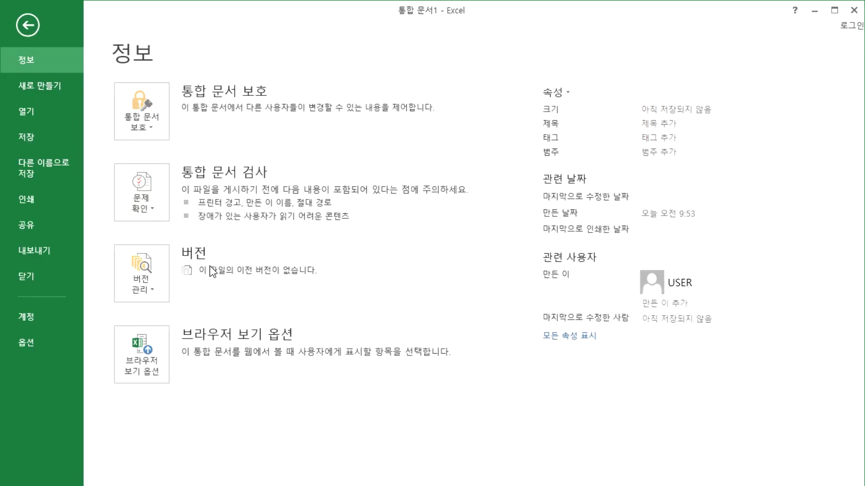
pyautogui.press('Escape')
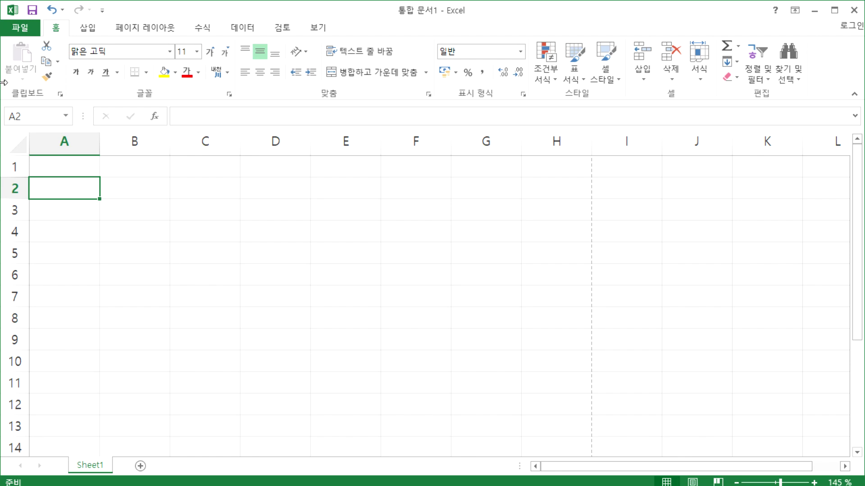
pyautogui.click(22, 30)
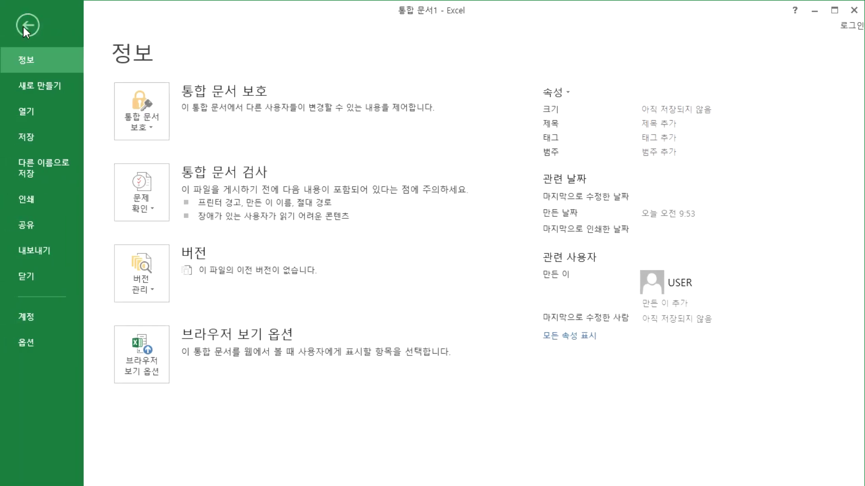
pyautogui.click(23, 26)
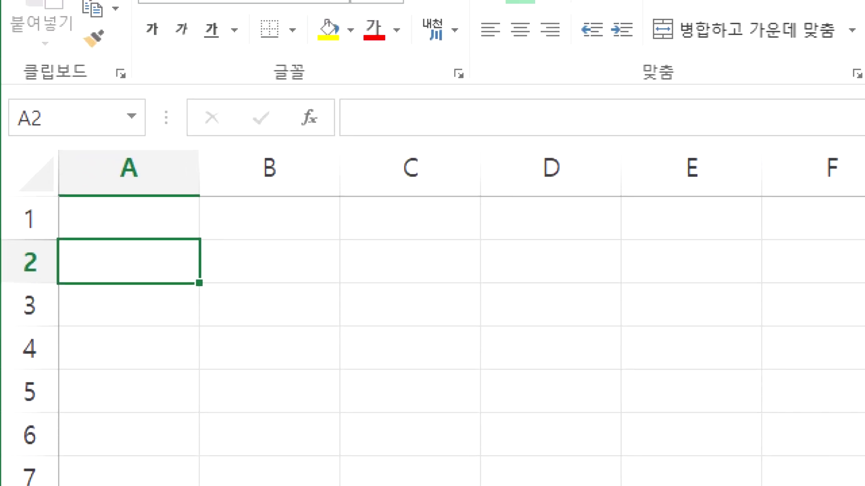
pyautogui.moveTo(193, 43)
pyautogui.mouseDown()
pyautogui.moveTo(18, 18)
pyautogui.moveTo(182, 2)
pyautogui.moveTo(204, 43)
pyautogui.moveTo(167, 47)
pyautogui.mouseUp()
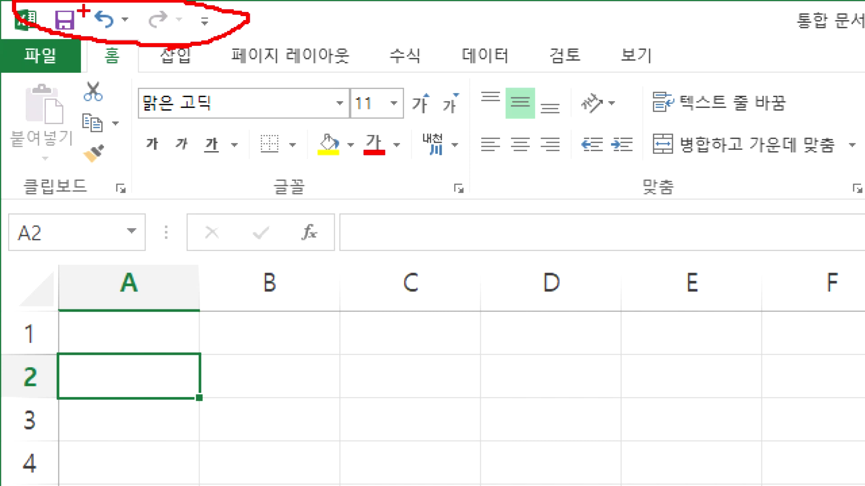
pyautogui.moveTo(54, 10)
pyautogui.mouseDown()
pyautogui.moveTo(63, 26)
pyautogui.moveTo(73, 5)
pyautogui.mouseUp()
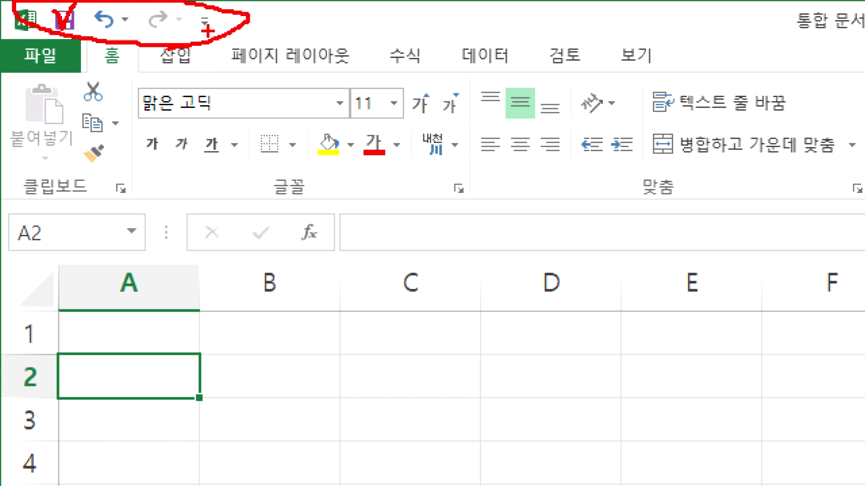
pyautogui.moveTo(237, 18)
pyautogui.mouseDown()
pyautogui.moveTo(233, 63)
pyautogui.moveTo(262, 23)
pyautogui.mouseUp()
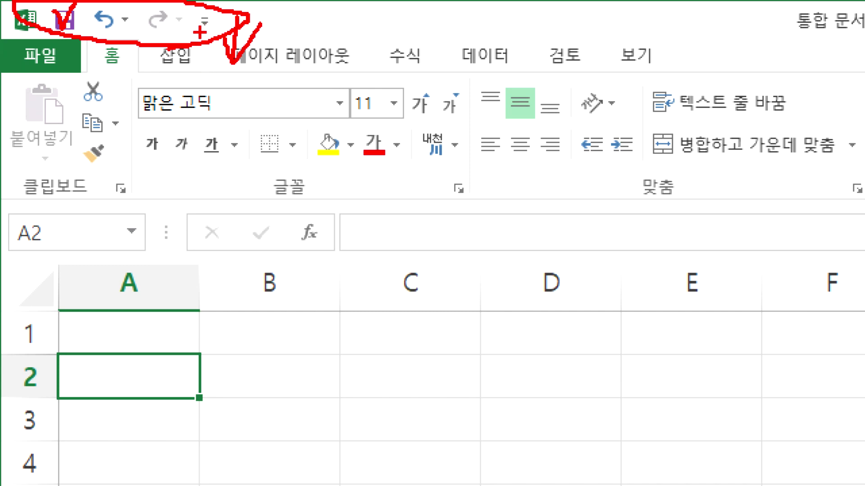
pyautogui.moveTo(208, 40); pyautogui.dragTo(223, 1)
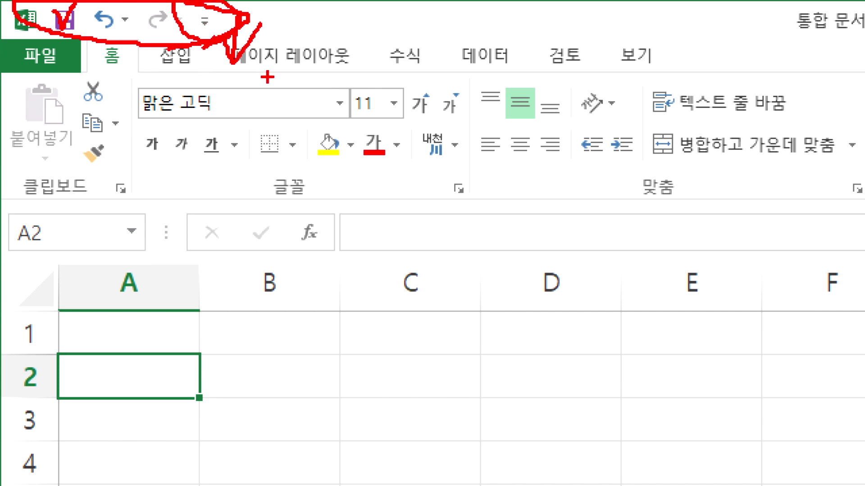
pyautogui.press('Escape')
# Step: Add the print preview/print (인쇄 미리 보기/인쇄), open (열기) and ascending sort (오름차순 정렬) commands to the quick access toolbar
pyautogui.click(102, 10)
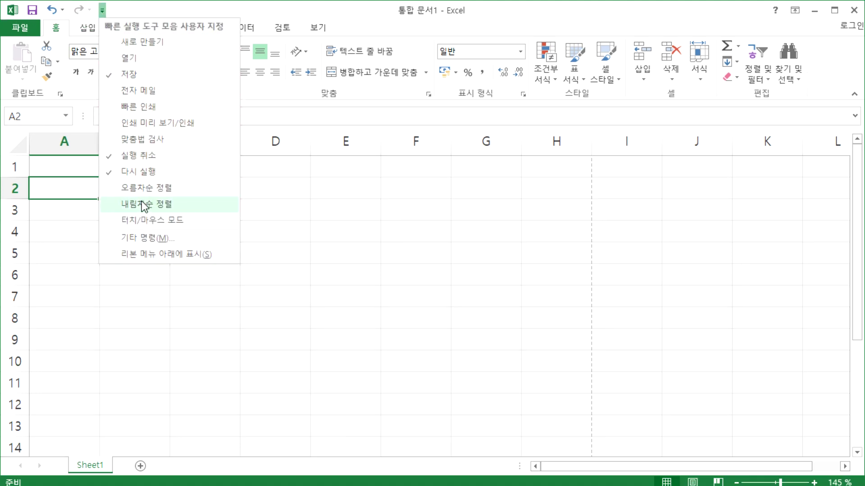
pyautogui.click(138, 124)
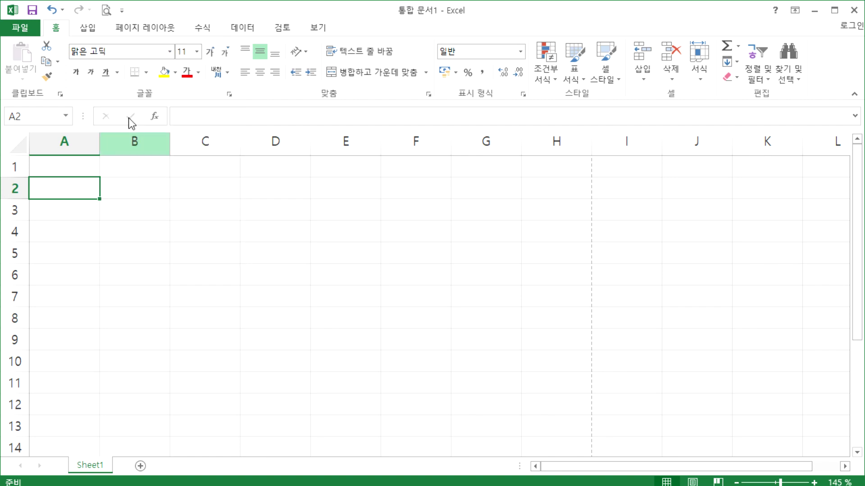
pyautogui.click(122, 10)
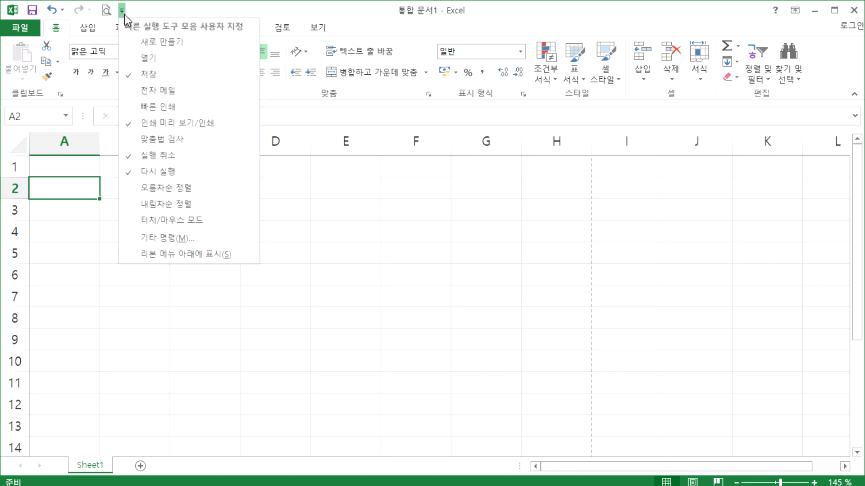
pyautogui.click(147, 59)
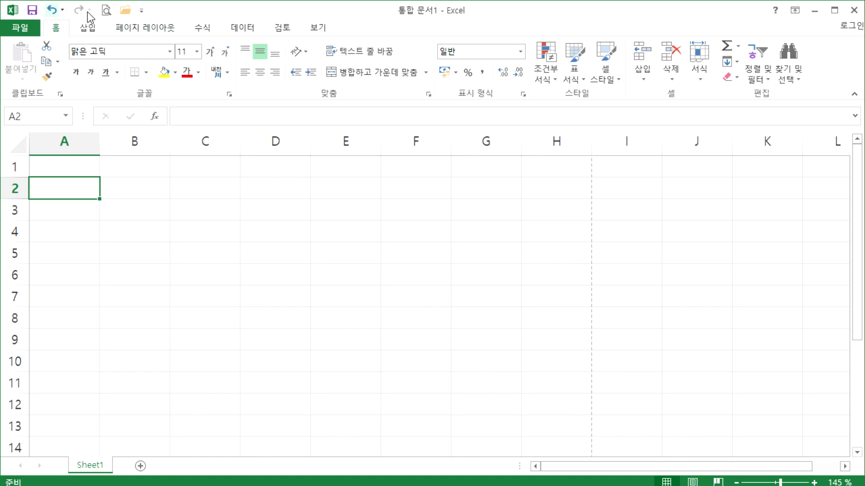
pyautogui.click(143, 10)
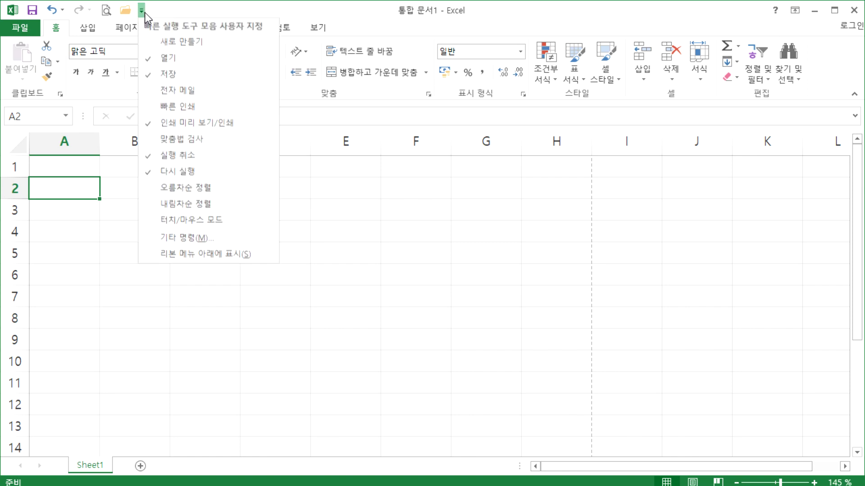
pyautogui.click(193, 189)
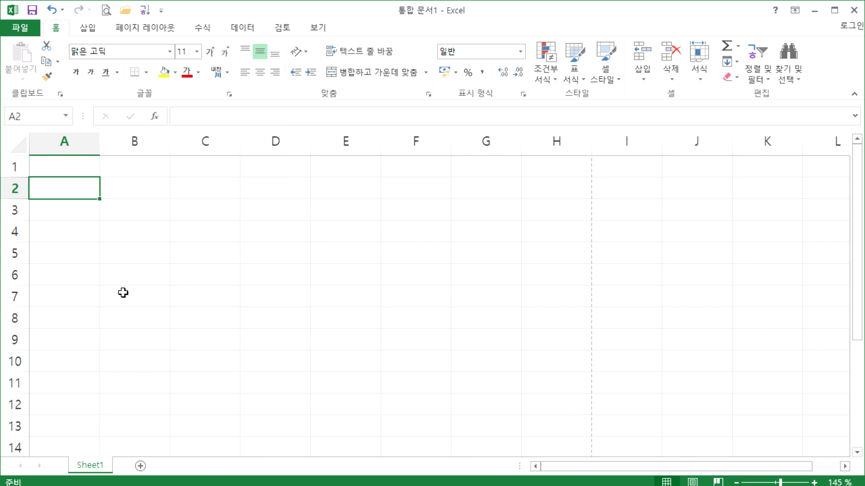
# Step: Examine the popular commands (많이 사용하는 명령) available for the quick access toolbar and the other command categories on offer
pyautogui.click(160, 10)
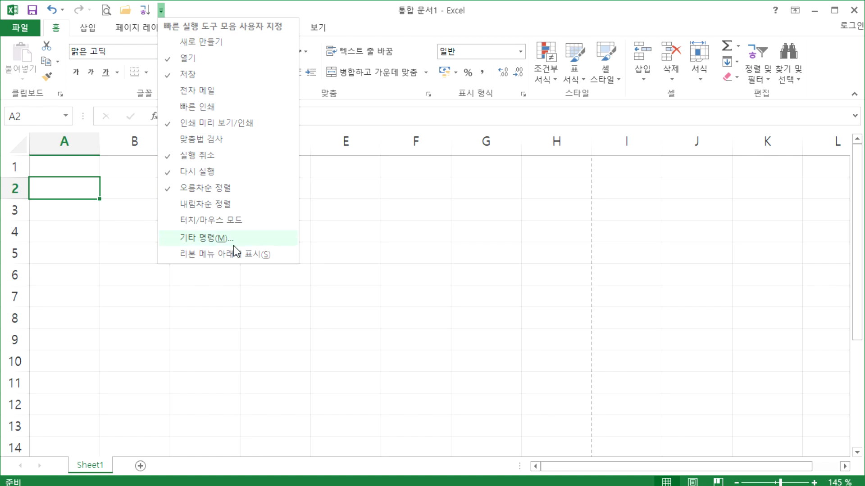
pyautogui.click(200, 239)
pyautogui.scroll(-2, 469, 261)
pyautogui.scroll(4, 468, 261)
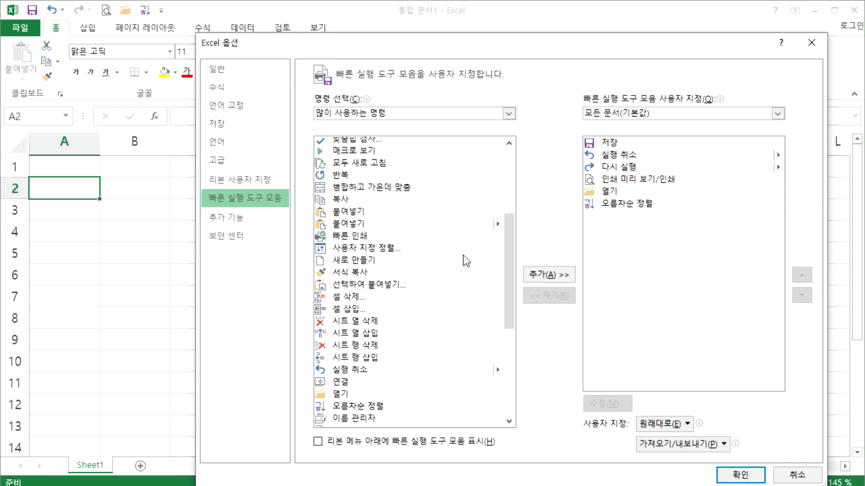
pyautogui.click(348, 114)
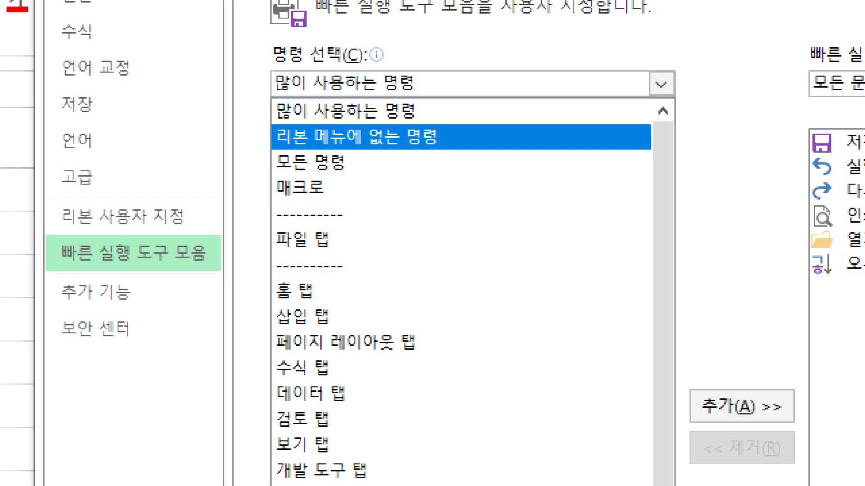
pyautogui.moveTo(392, 105); pyautogui.dragTo(405, 112)
pyautogui.moveTo(452, 84); pyautogui.dragTo(468, 58)
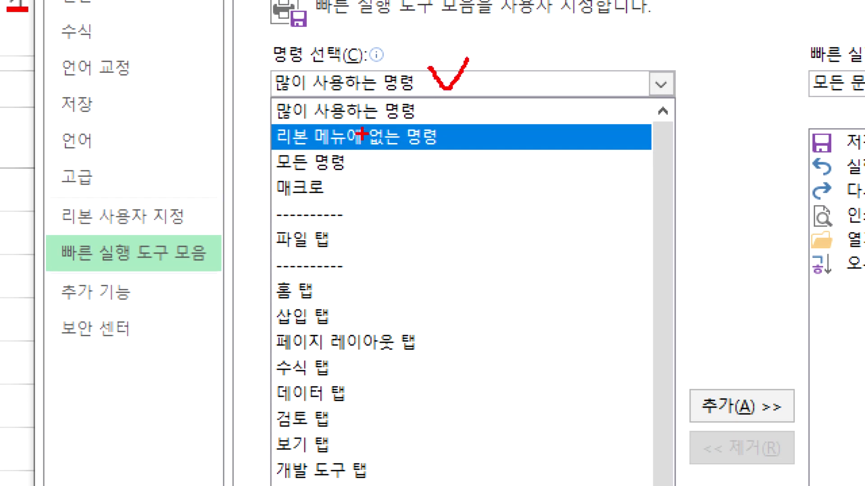
pyautogui.moveTo(273, 152)
pyautogui.mouseDown()
pyautogui.moveTo(364, 156)
pyautogui.moveTo(460, 131)
pyautogui.moveTo(304, 113)
pyautogui.moveTo(270, 155)
pyautogui.moveTo(281, 155)
pyautogui.mouseUp()
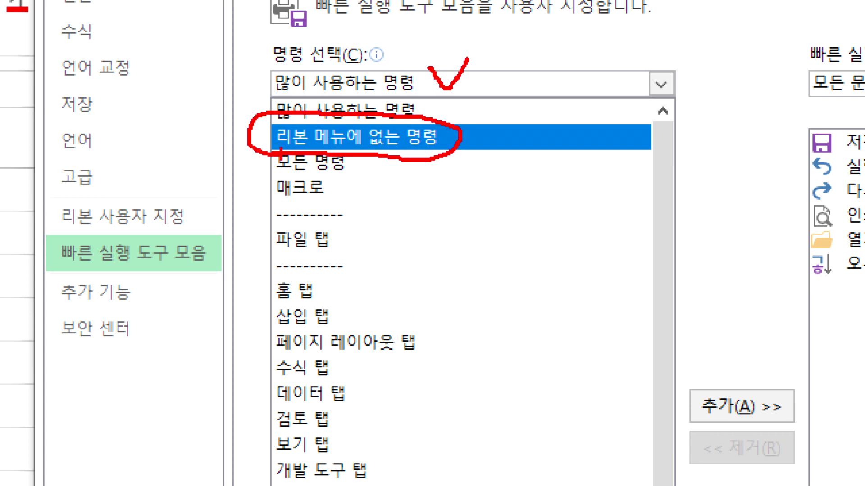
pyautogui.press('Escape')
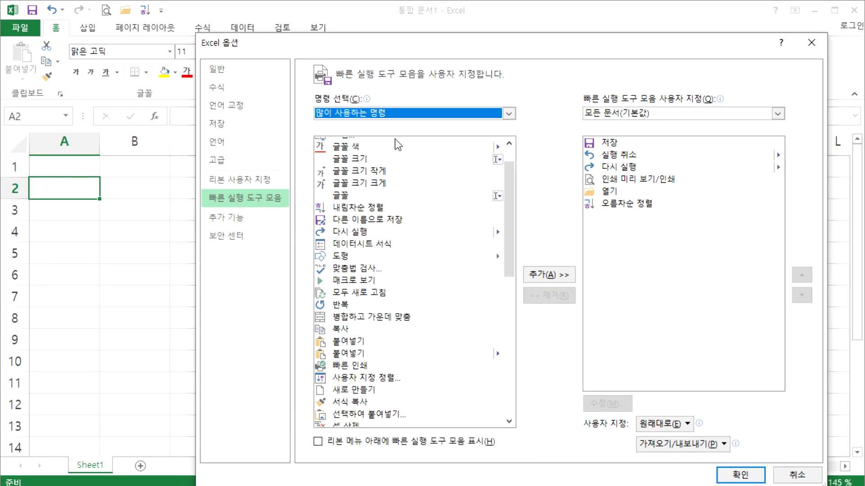
# Step: Look through the commands not in the ribbon (리본 메뉴에 없는 명령) for the quick access toolbar, and leave the options without adding any
pyautogui.click(372, 116)
pyautogui.click(367, 138)
pyautogui.moveTo(509, 166); pyautogui.dragTo(484, 382)
pyautogui.scroll(-6, 407, 304)
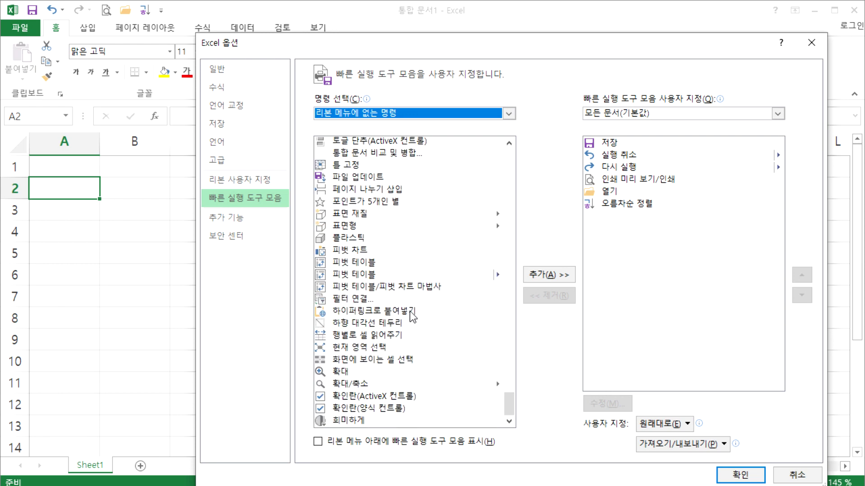
pyautogui.scroll(6, 413, 339)
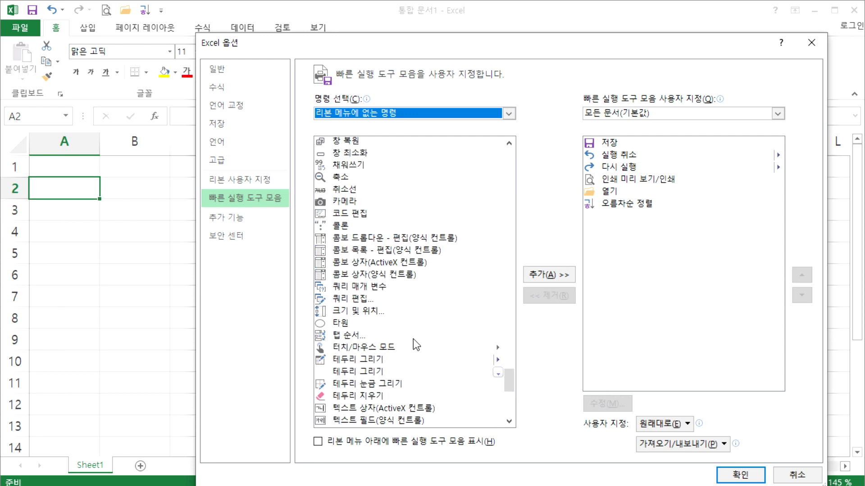
pyautogui.scroll(18, 413, 343)
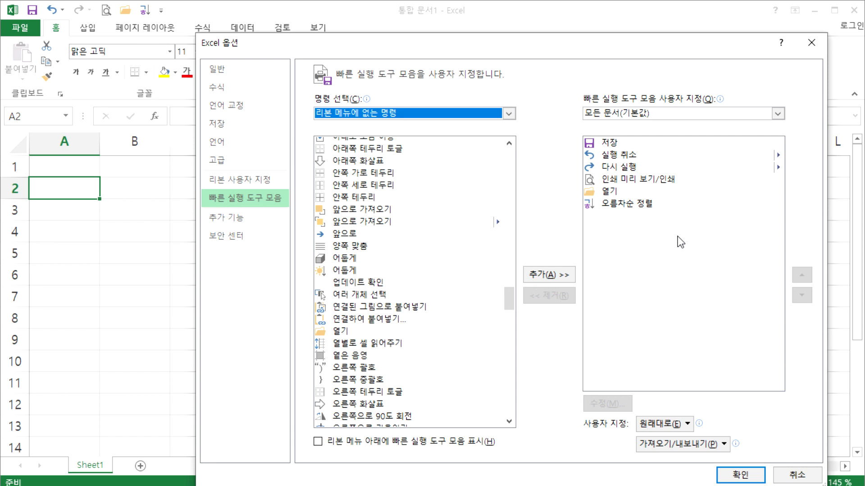
pyautogui.press('Return')
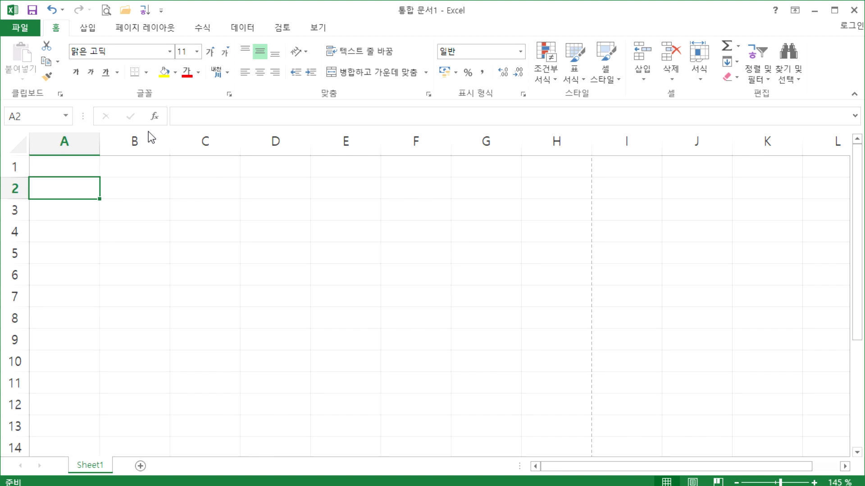
pyautogui.click(161, 10)
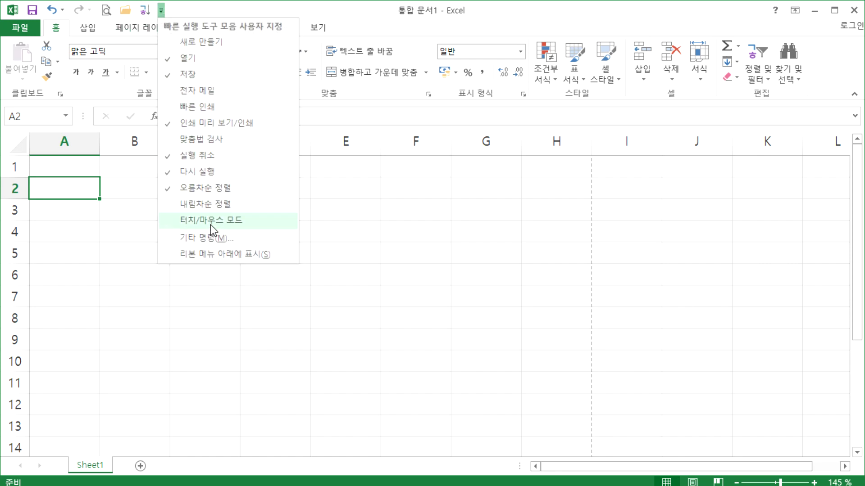
pyautogui.click(207, 240)
pyautogui.click(365, 205)
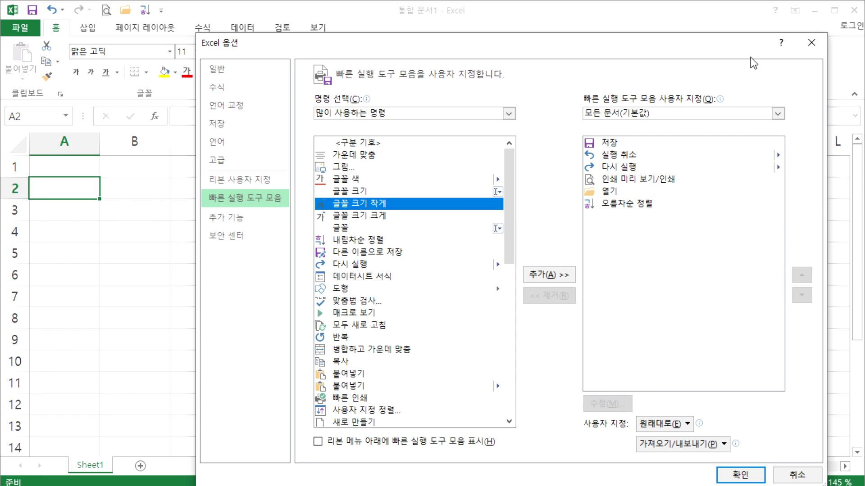
pyautogui.moveTo(696, 46); pyautogui.dragTo(674, 18)
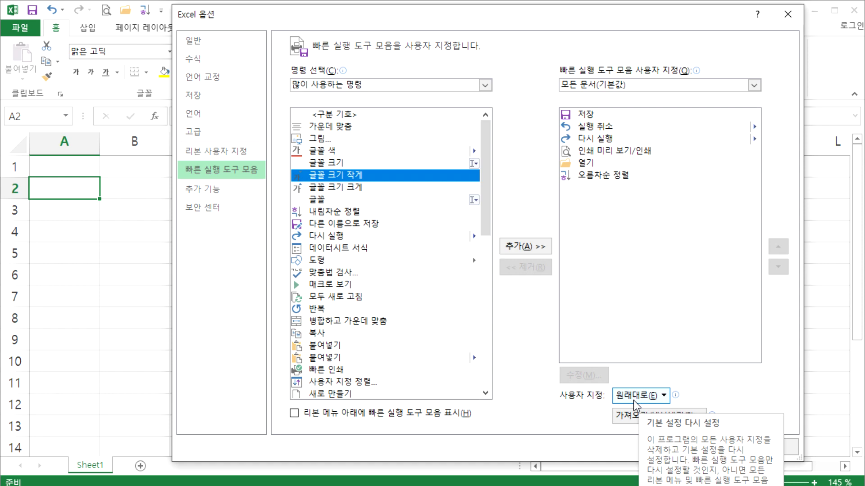
pyautogui.press('Escape')
# Step: Add the descending sort (내림차순 정렬) and view macros (매크로 보기) commands to the quick access toolbar through its options
pyautogui.click(160, 9)
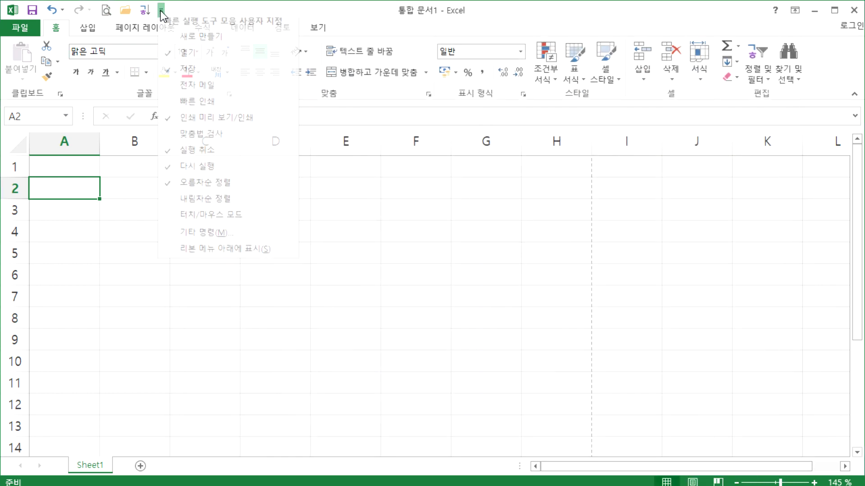
pyautogui.click(214, 236)
pyautogui.click(333, 187)
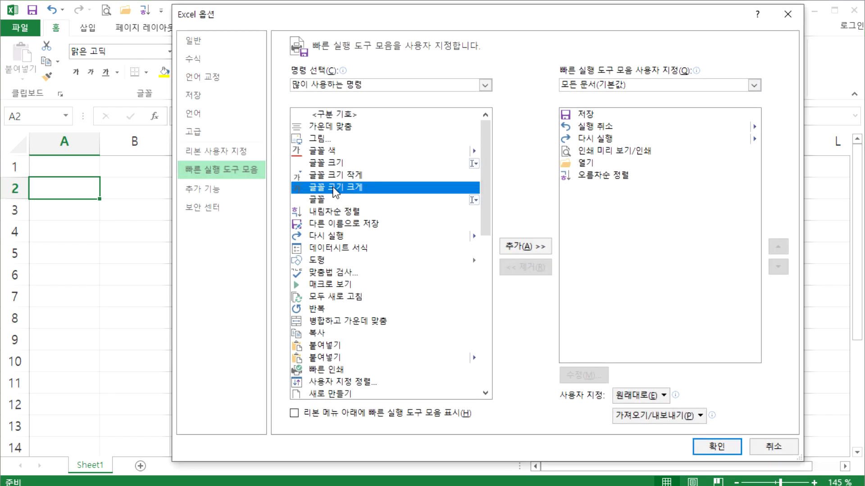
pyautogui.click(326, 211)
pyautogui.click(525, 247)
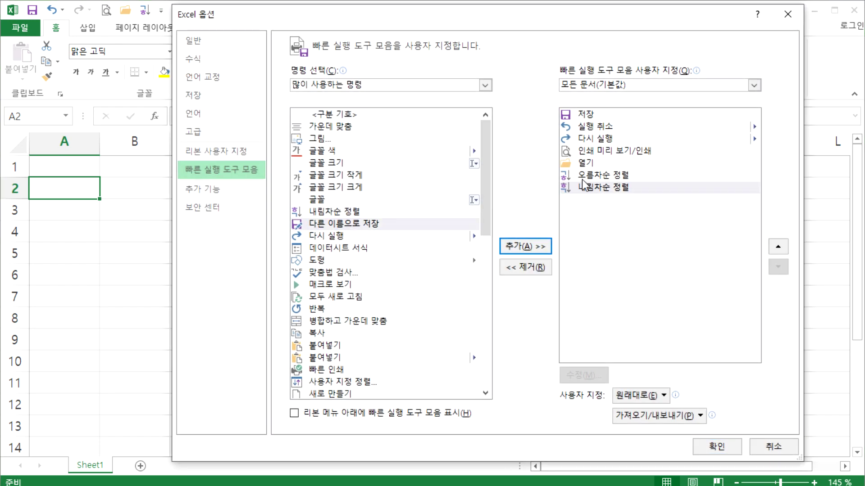
pyautogui.click(333, 273)
pyautogui.click(330, 284)
pyautogui.click(513, 249)
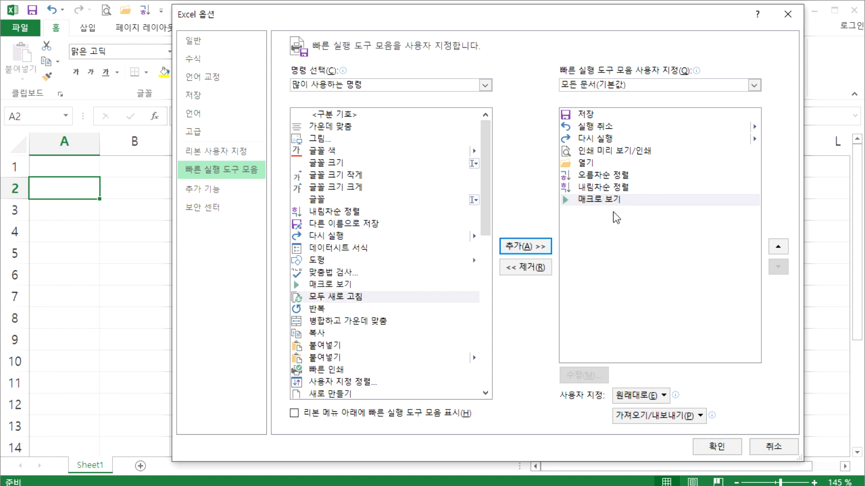
pyautogui.click(716, 447)
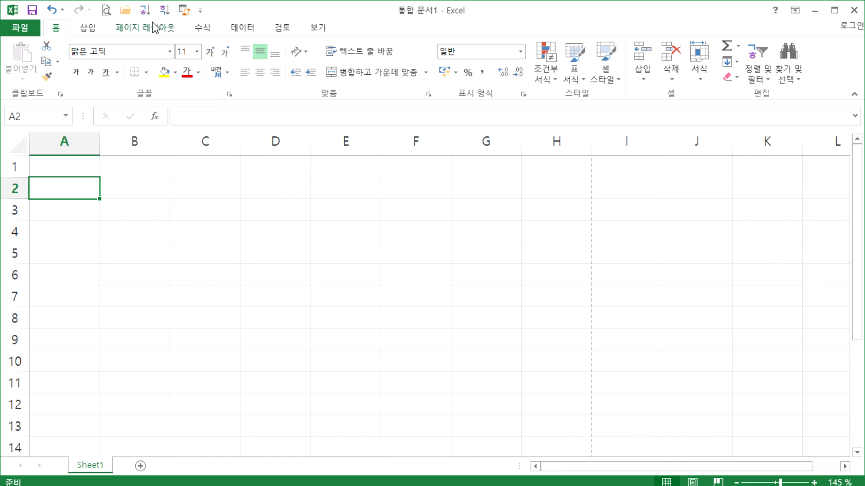
# Step: Reset all ribbon and quick access toolbar customizations (모든 사용자 지정 다시 설정) to the defaults and apply the options
pyautogui.click(200, 10)
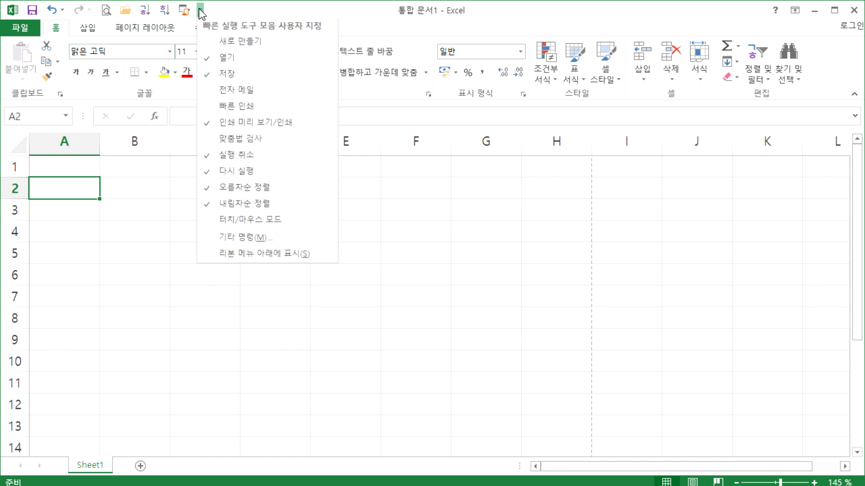
pyautogui.click(236, 241)
pyautogui.click(635, 396)
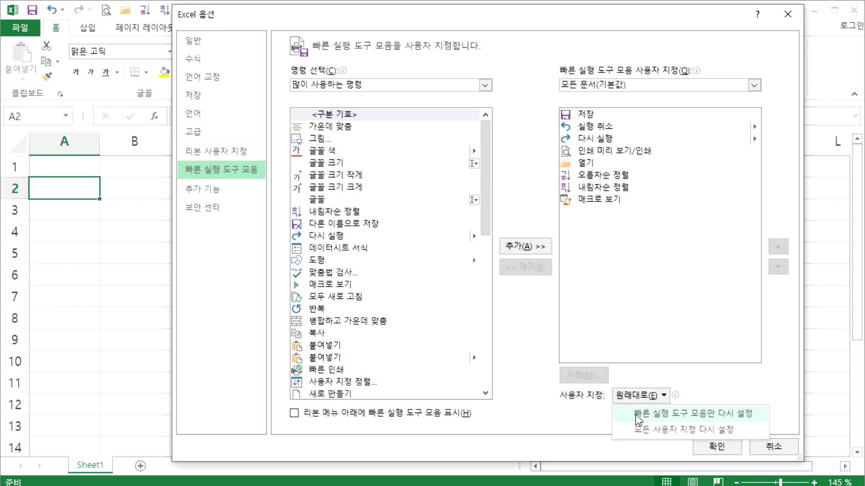
pyautogui.click(656, 433)
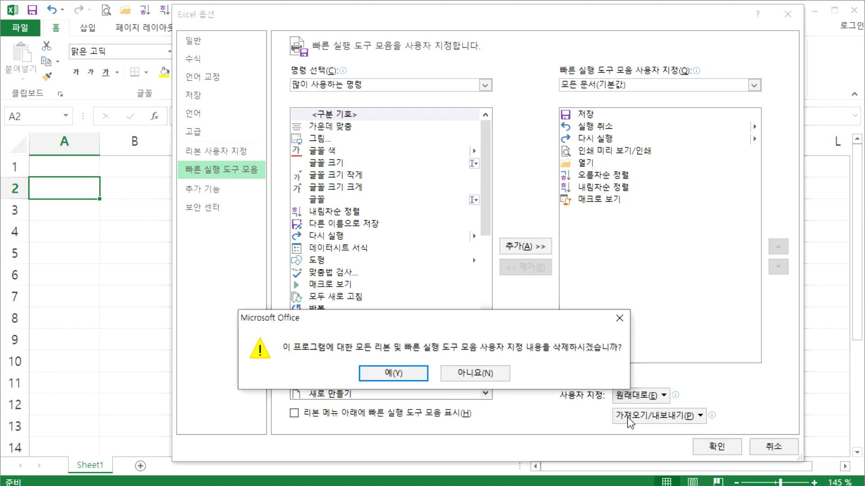
pyautogui.click(382, 374)
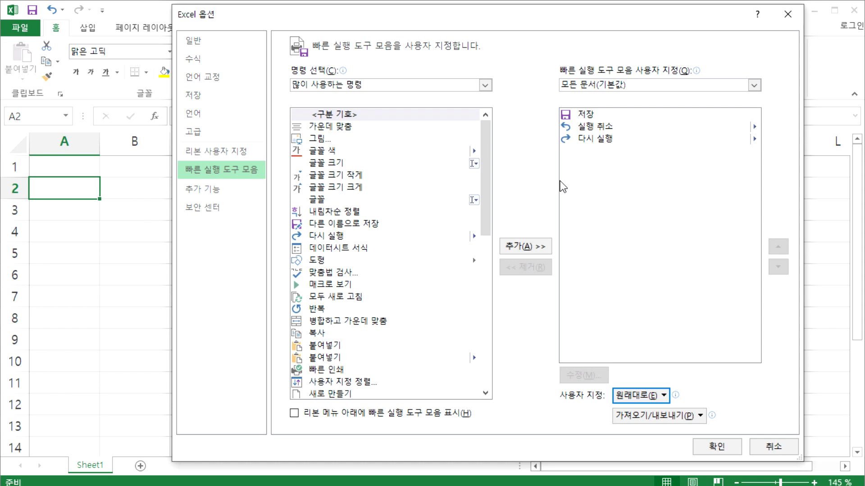
pyautogui.click(712, 452)
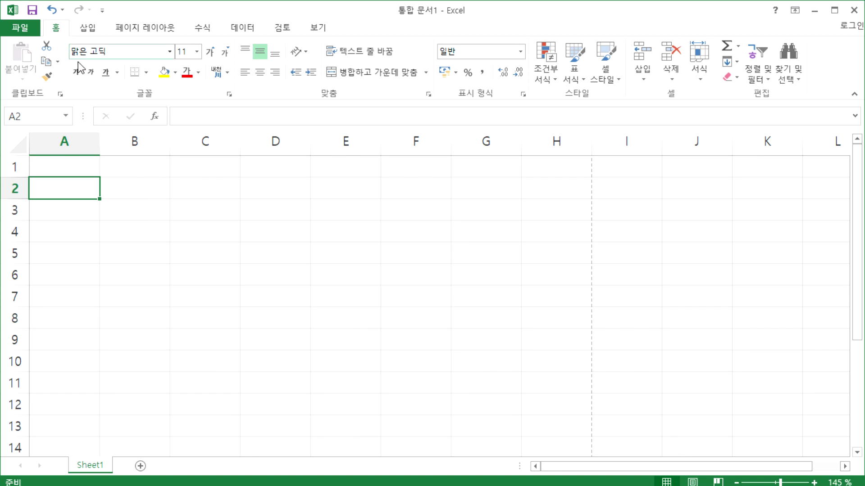
# Step: View the page layout (페이지 레이아웃) commands of the ribbon, and return to the insert (삽입) commands
pyautogui.click(88, 29)
pyautogui.click(139, 30)
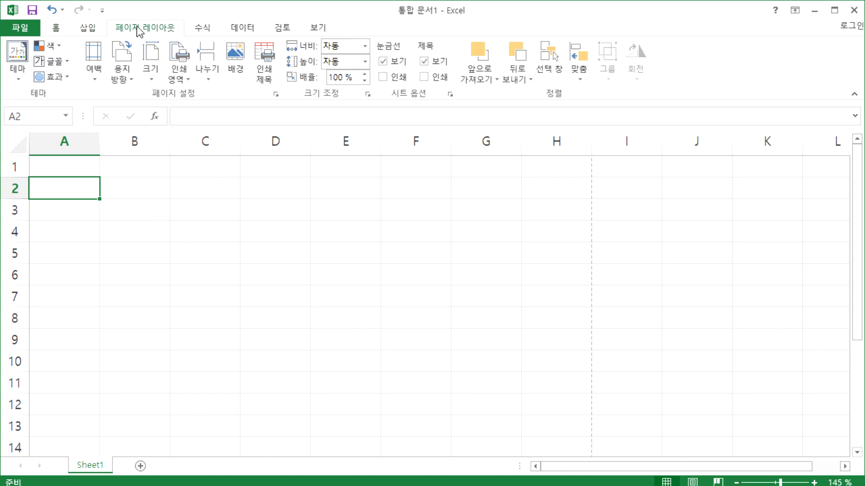
pyautogui.moveTo(194, 22); pyautogui.dragTo(216, 22)
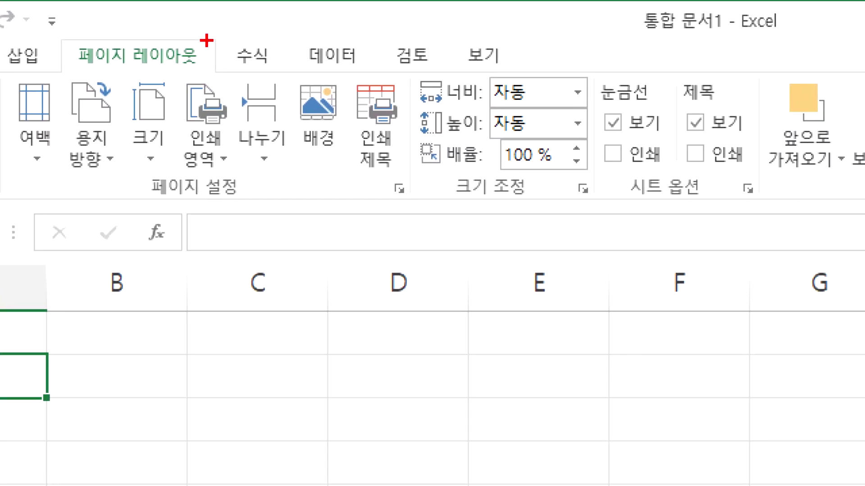
pyautogui.moveTo(278, 44)
pyautogui.mouseDown()
pyautogui.moveTo(297, 18)
pyautogui.moveTo(383, 13)
pyautogui.moveTo(496, 33)
pyautogui.moveTo(534, 21)
pyautogui.mouseUp()
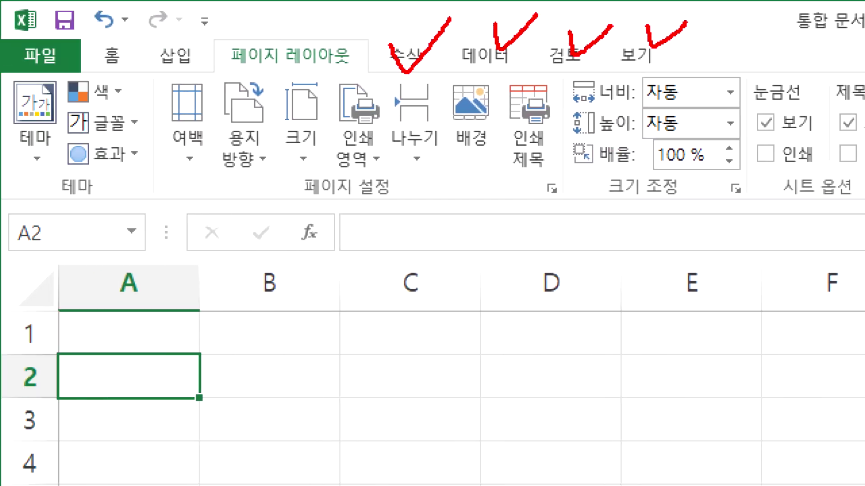
pyautogui.moveTo(90, 40); pyautogui.dragTo(112, 25)
pyautogui.moveTo(182, 29)
pyautogui.mouseDown()
pyautogui.moveTo(189, 60)
pyautogui.moveTo(216, 27)
pyautogui.mouseUp()
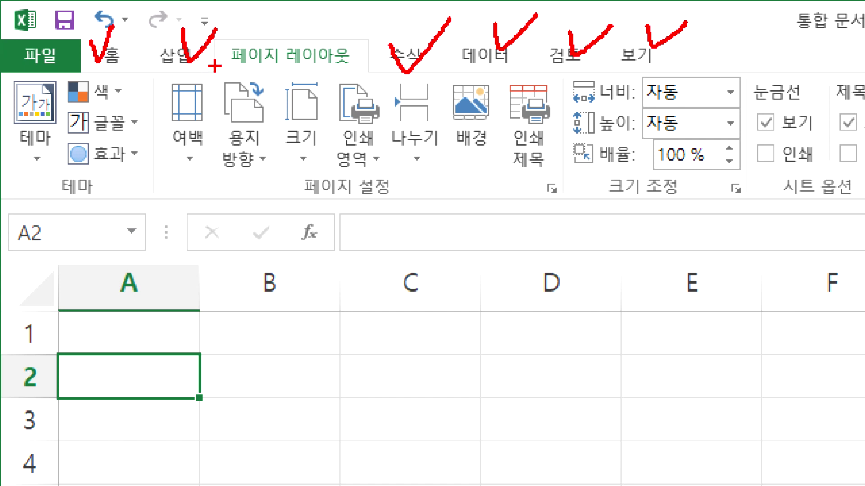
pyautogui.moveTo(292, 32); pyautogui.dragTo(341, 31)
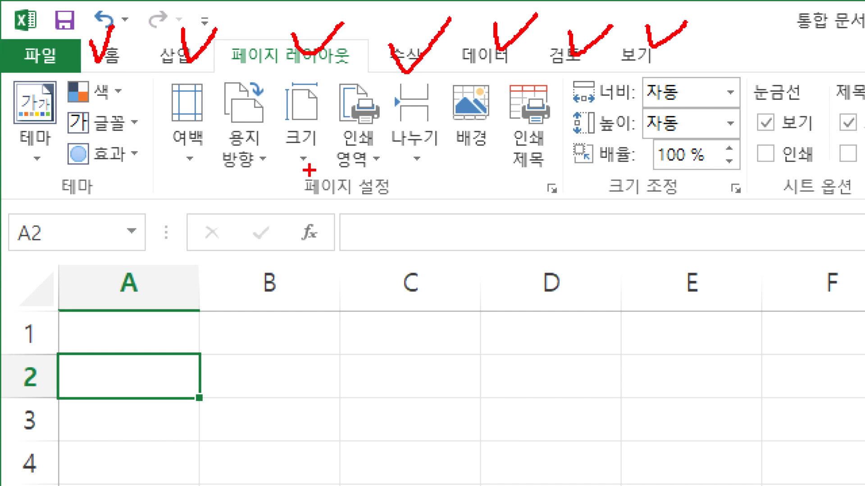
pyautogui.click(176, 55)
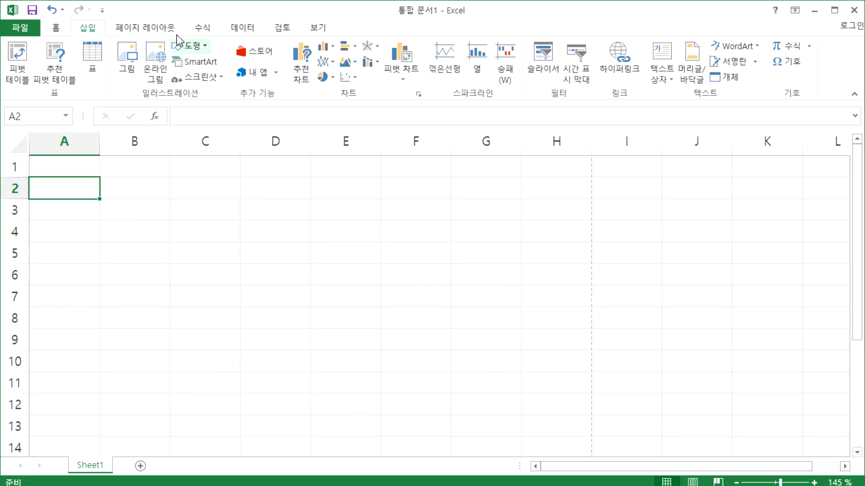
# Step: View the formulas (수식) and view (보기) commands of the ribbon, and return to the home (홈) commands
pyautogui.click(205, 29)
pyautogui.click(313, 27)
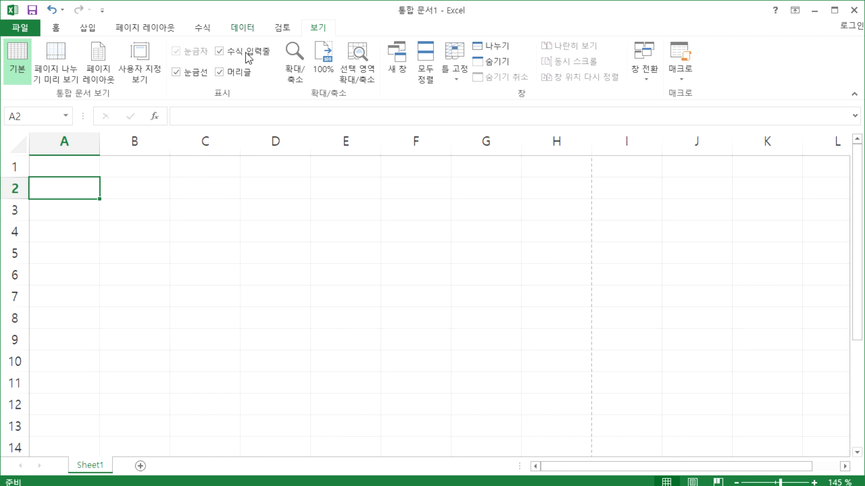
pyautogui.scroll(3, 247, 74)
pyautogui.scroll(3, 246, 74)
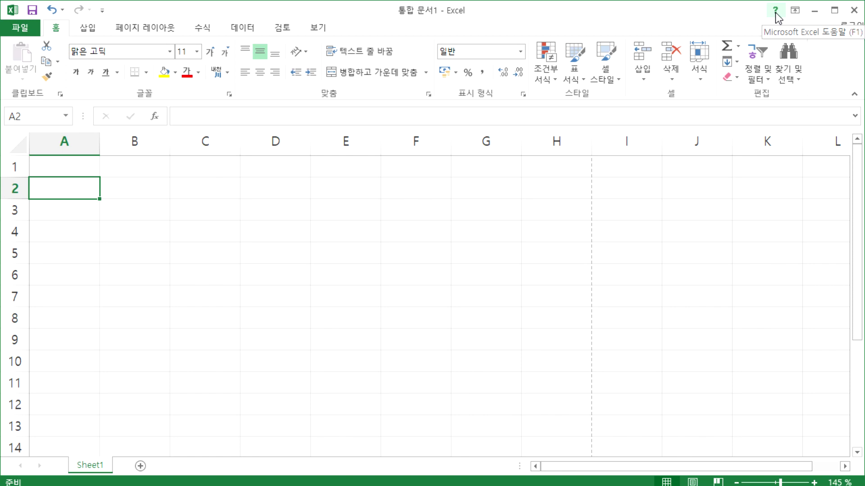
# Step: Select cell B3, look through the popular articles (인기 문서) in the Excel help (Excel 도움말), and close the help window
pyautogui.click(111, 210)
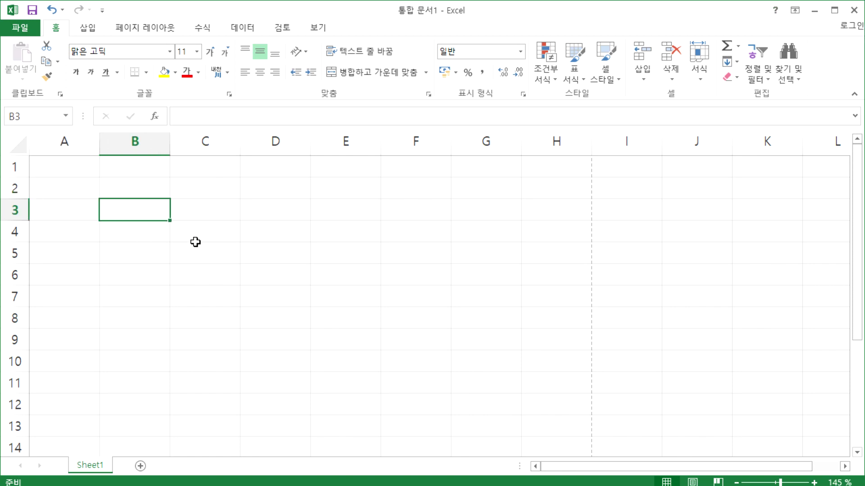
pyautogui.click(775, 10)
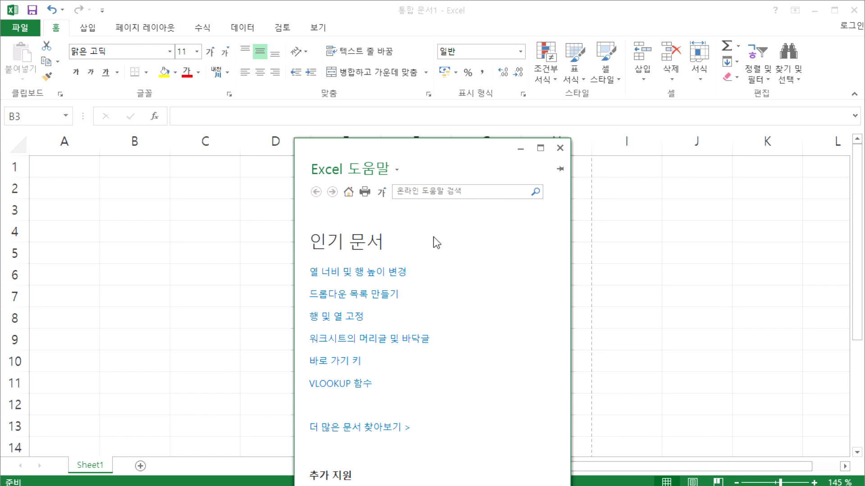
pyautogui.scroll(-1, 409, 368)
pyautogui.scroll(1, 413, 353)
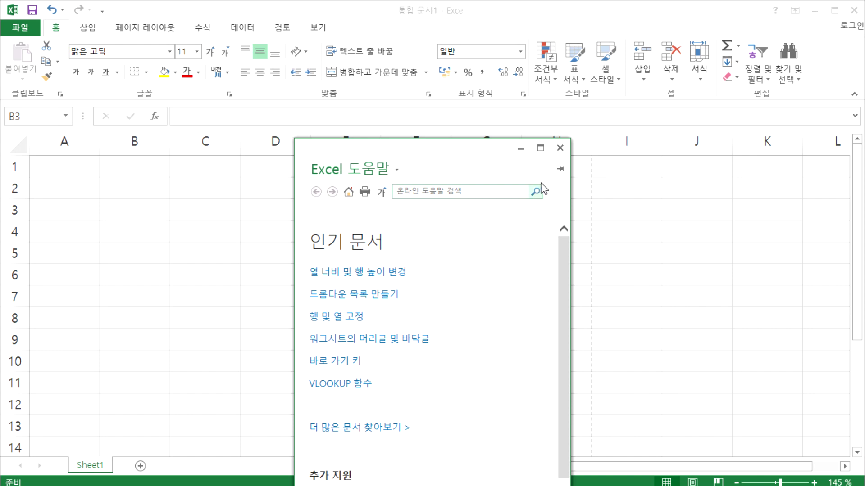
pyautogui.click(559, 149)
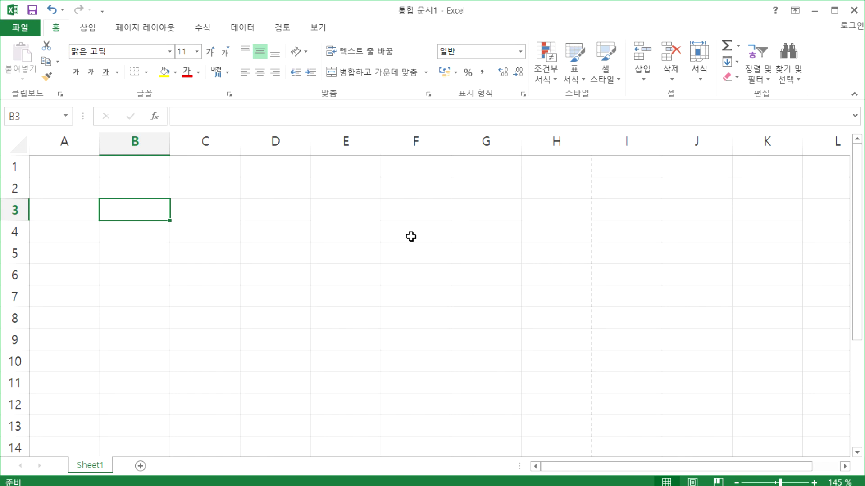
# Step: Select a block of cells and several single cells in turn on the worksheet, including F4, E5 and F5, finishing at F10
pyautogui.click(363, 268)
pyautogui.moveTo(245, 219); pyautogui.dragTo(570, 322)
pyautogui.click(401, 236)
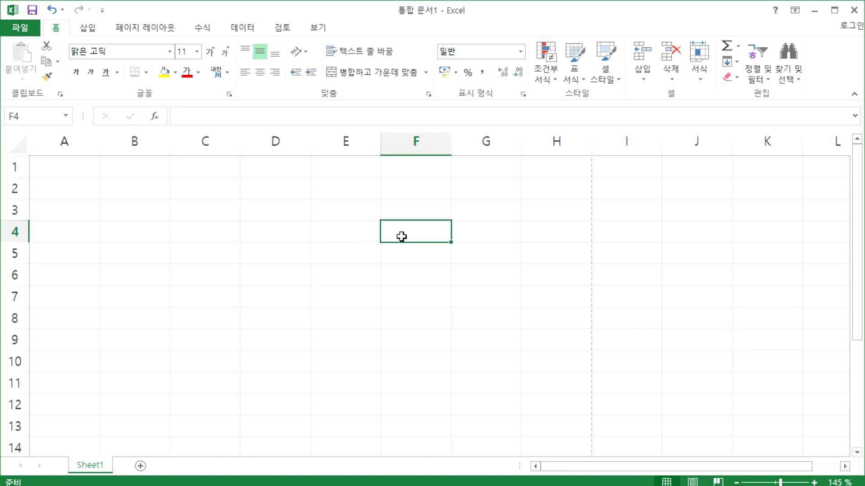
pyautogui.click(344, 286)
pyautogui.click(500, 271)
pyautogui.click(338, 248)
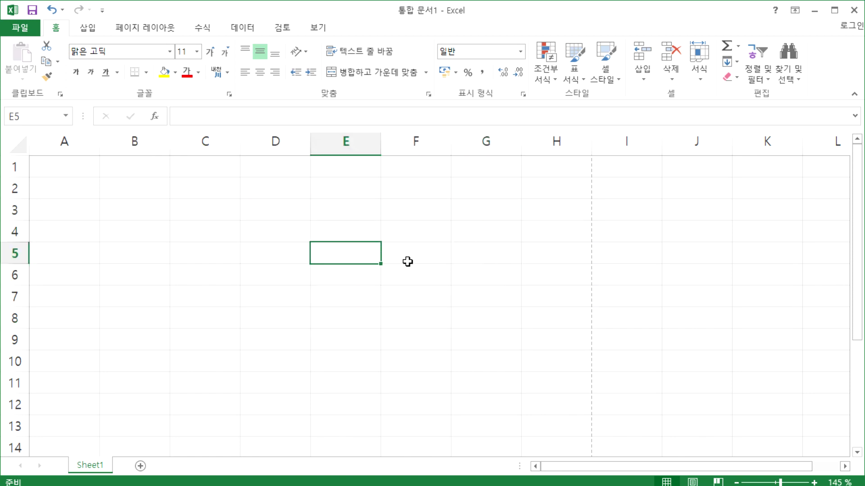
pyautogui.click(408, 253)
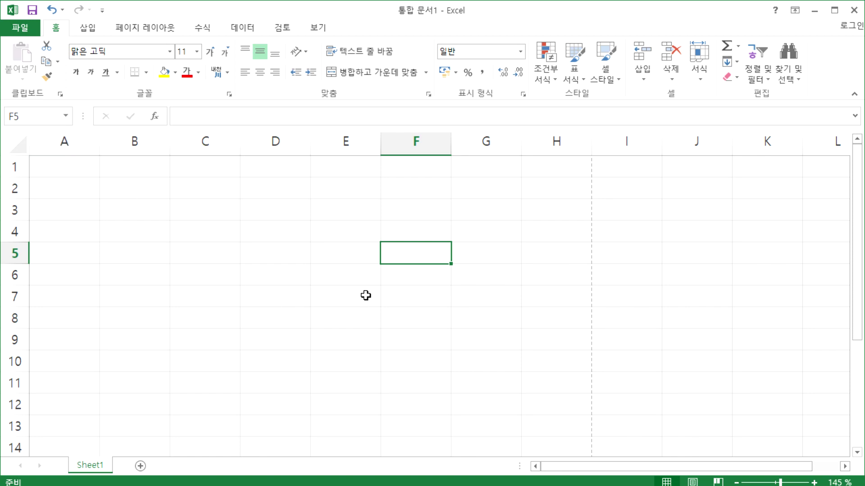
pyautogui.click(335, 255)
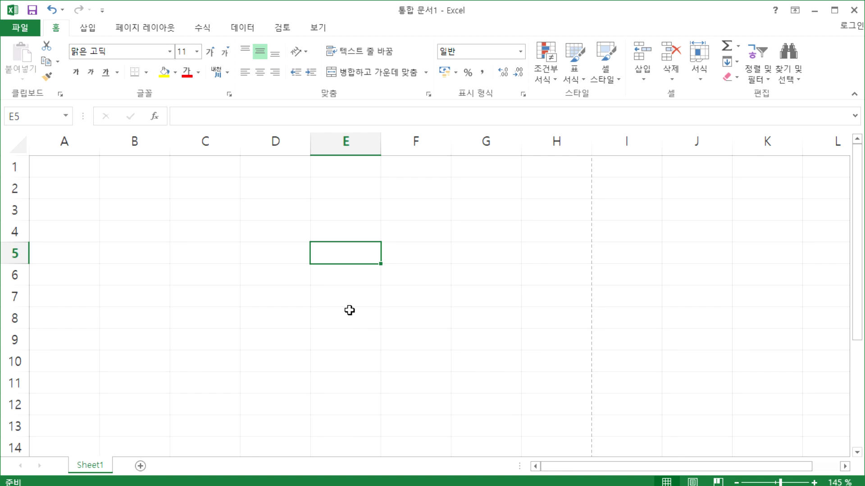
pyautogui.click(410, 365)
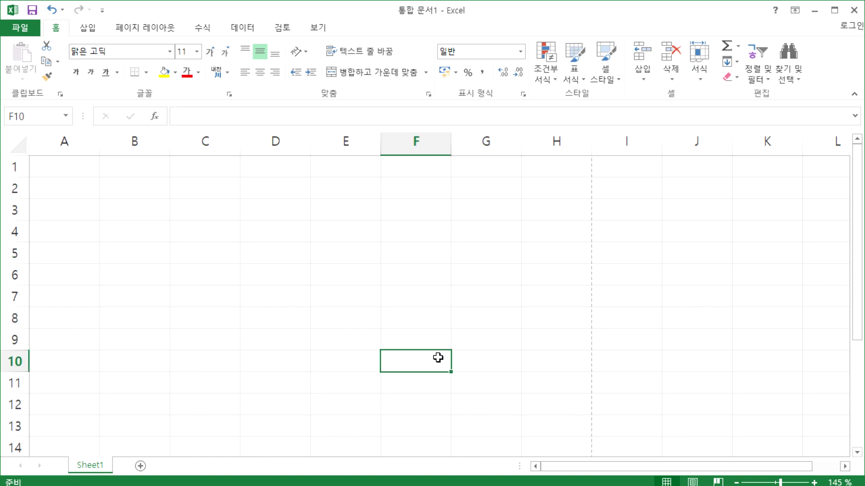
# Step: Move the cell selection down column F as far as cell F282 to show how far the rows extend
pyautogui.scroll(-1, 439, 360)
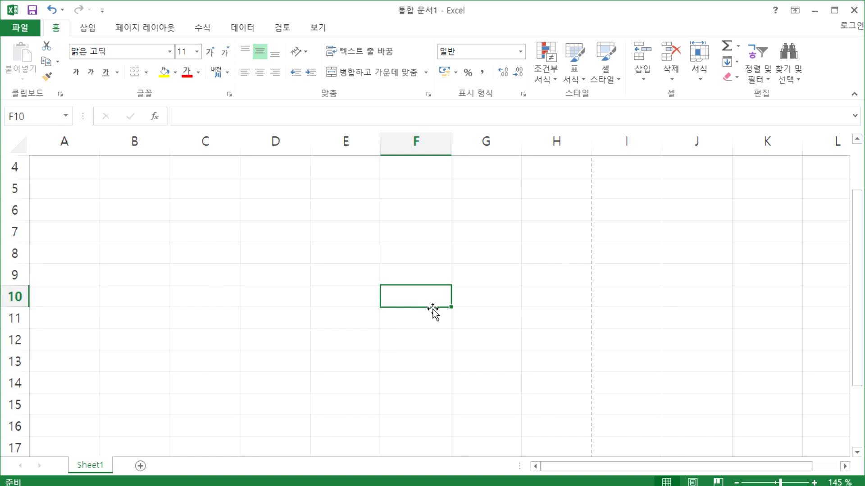
pyautogui.scroll(-20, 432, 310)
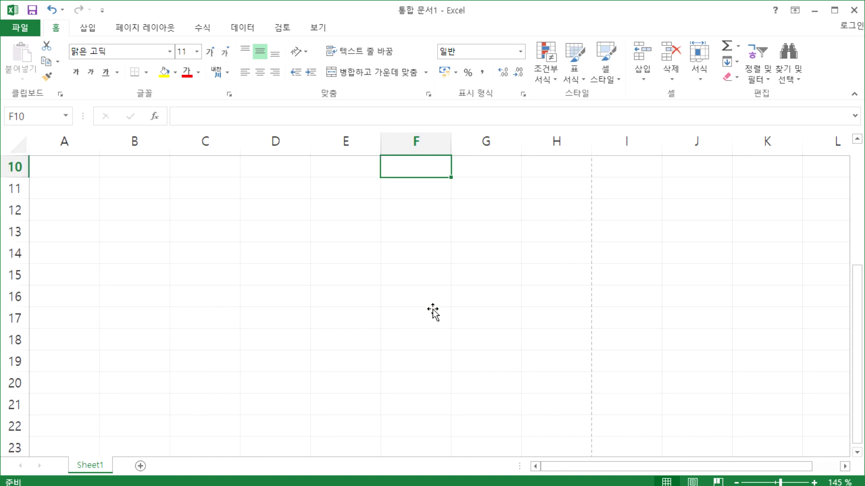
pyautogui.click(427, 327)
pyautogui.press('Down')
pyautogui.press('Down')
pyautogui.press('Down')
pyautogui.press('Down')
pyautogui.press('Down')
pyautogui.press('Down')
pyautogui.press('Down')
pyautogui.press('Down')
pyautogui.press('Down')
pyautogui.press('Down')
pyautogui.press('Down')
pyautogui.press('Down')
pyautogui.press('Down')
pyautogui.press('Down')
pyautogui.press('Down')
pyautogui.press('Down')
pyautogui.press('Down')
pyautogui.press('Down')
pyautogui.press('Down')
pyautogui.press('Down')
pyautogui.press('Down')
pyautogui.press('Down')
pyautogui.press('Down')
pyautogui.press('Down')
pyautogui.press('Down')
pyautogui.press('Down')
pyautogui.press('Down')
pyautogui.press('Down')
pyautogui.press('Down')
pyautogui.press('Down')
pyautogui.press('Down')
pyautogui.press('Down')
pyautogui.press('Down')
pyautogui.press('Down')
pyautogui.press('Down')
pyautogui.press('Down')
pyautogui.press('Down')
pyautogui.press('Down')
pyautogui.press('Down')
pyautogui.press('Down')
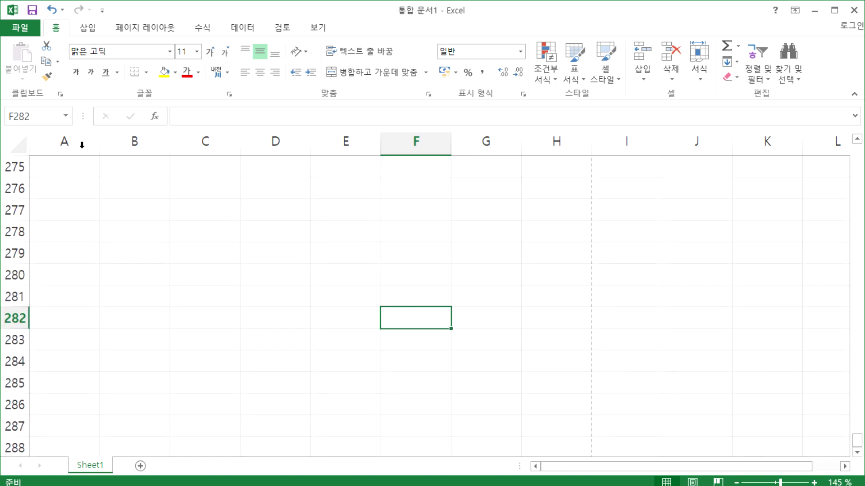
# Step: Jump directly to cell F1000 by entering its address
pyautogui.click(43, 116)
pyautogui.write('f1000')
pyautogui.press('Return')
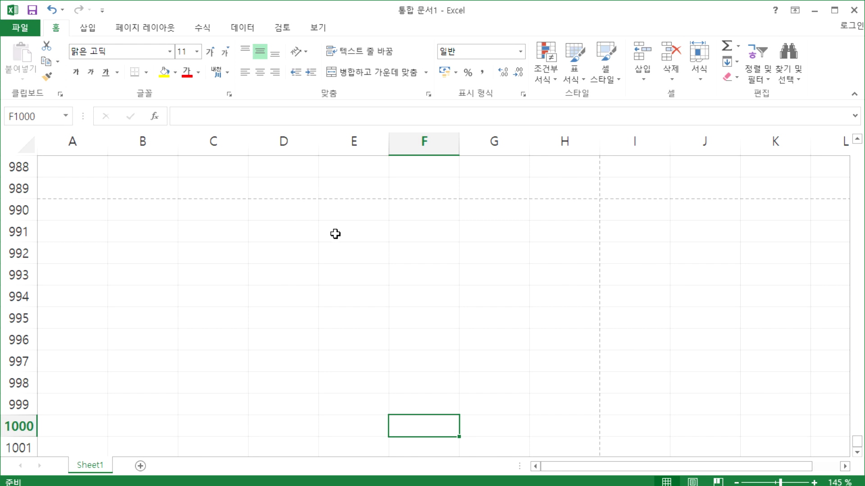
pyautogui.scroll(-2, 315, 236)
# Step: Extend the cell address to F10000 to jump there, and start editing its formula bar entry before cancelling without any input
pyautogui.click(49, 118)
pyautogui.click(48, 117)
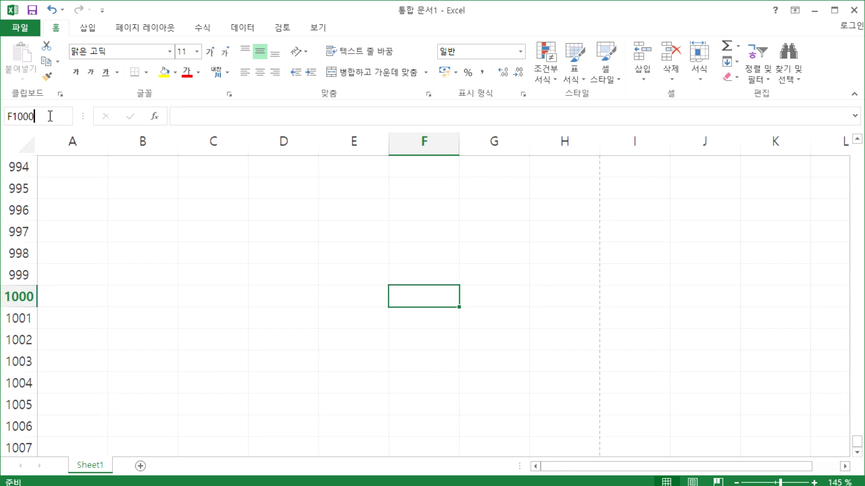
pyautogui.write('0')
pyautogui.press('Return')
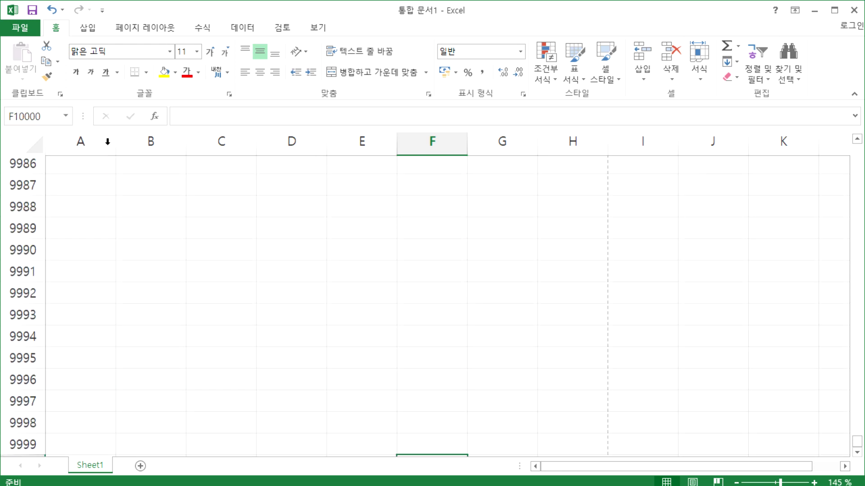
pyautogui.scroll(-3, 422, 301)
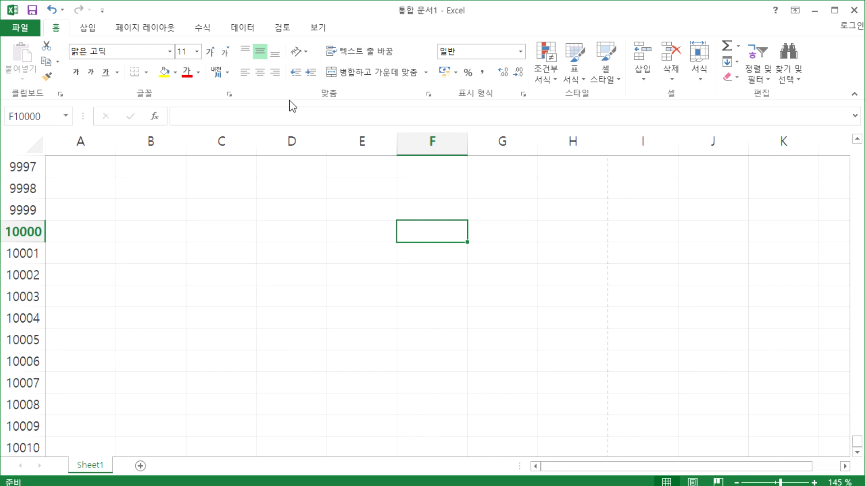
pyautogui.click(206, 117)
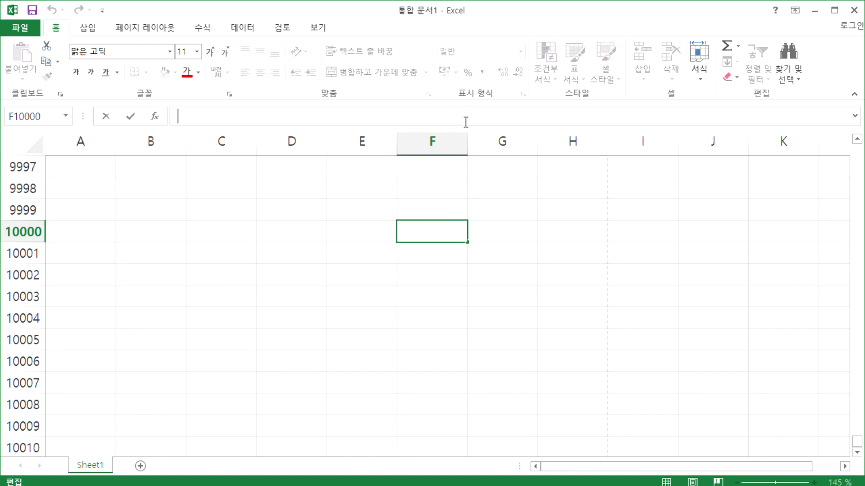
pyautogui.press('Escape')
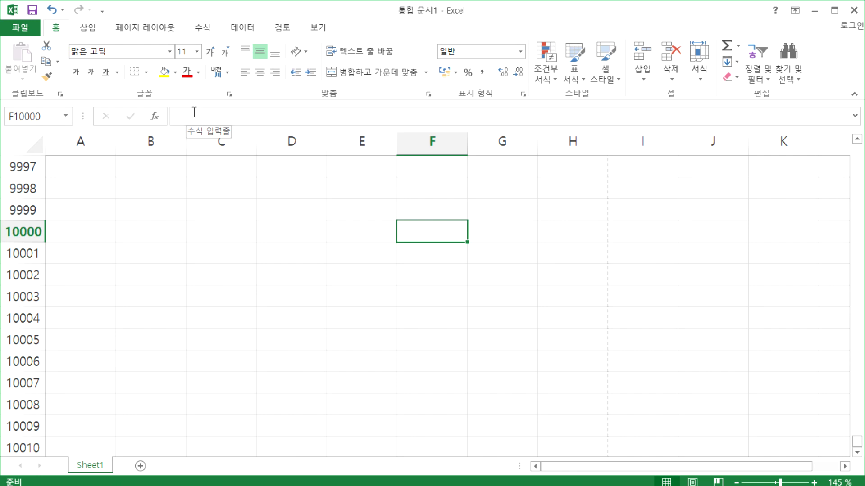
# Step: Select the entire columns A, B, C and D one after another, and finish by selecting cell D9999
pyautogui.click(85, 140)
pyautogui.click(151, 140)
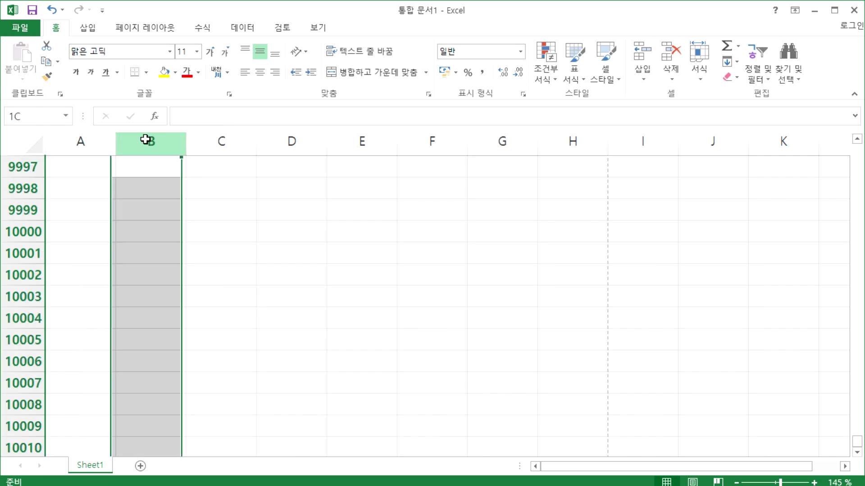
pyautogui.click(219, 135)
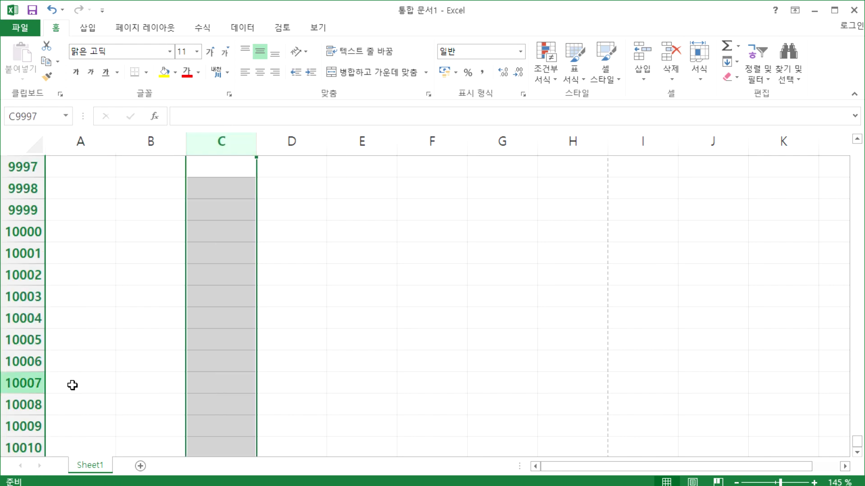
pyautogui.click(281, 143)
pyautogui.click(270, 212)
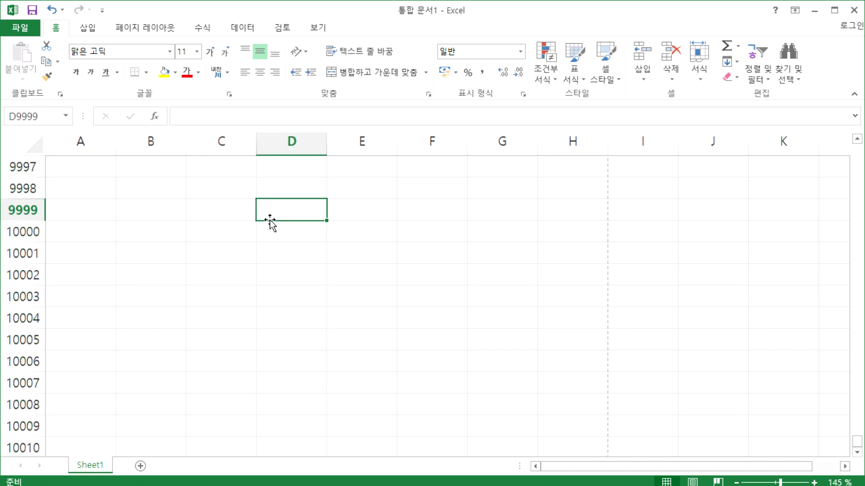
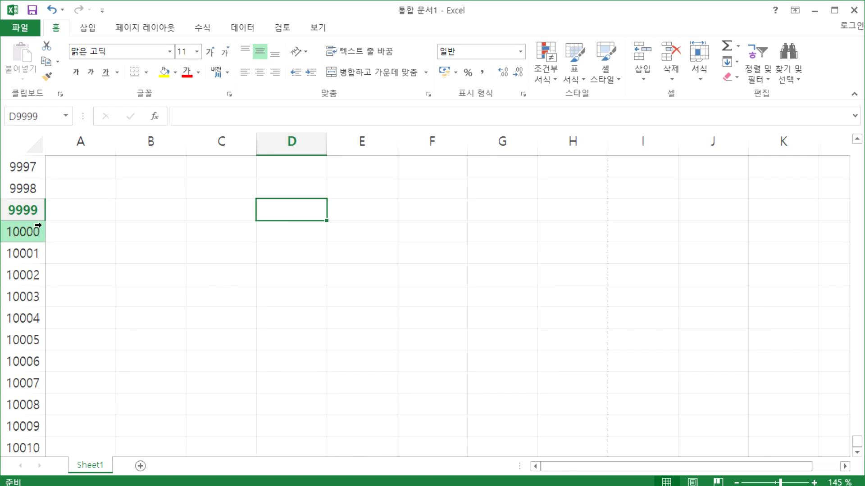
# Step: Select the entire row 10000, and return to the single cell A10000
pyautogui.click(19, 231)
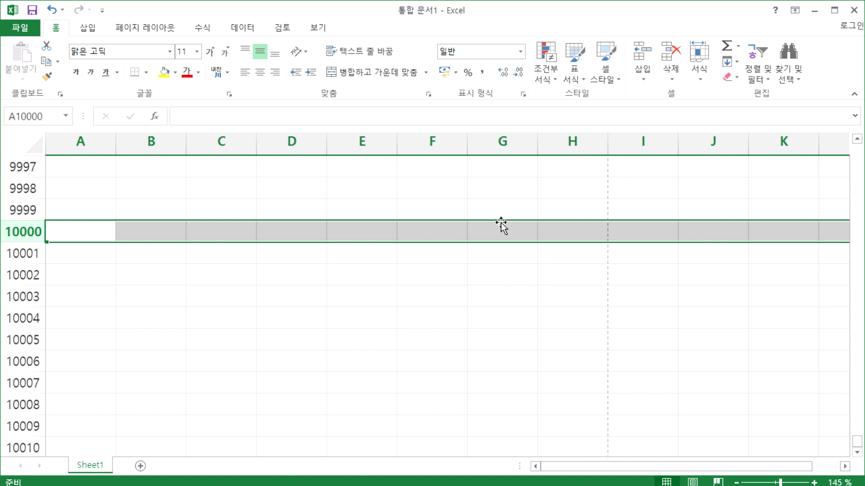
pyautogui.press('Right')
pyautogui.press('Left')
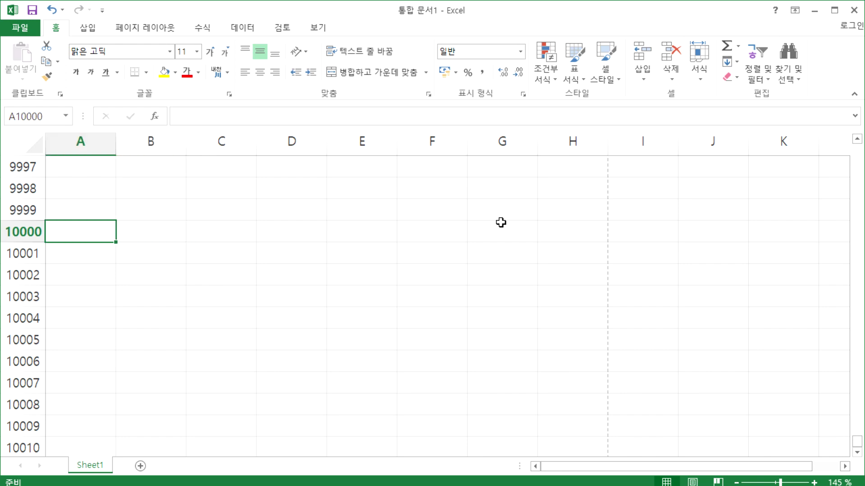
# Step: Move the cell selection across row 10000 from column A to cell FK10000 to show how the column letters continue
pyautogui.press('Right')
pyautogui.press('Right')
pyautogui.press('Right')
pyautogui.press('Right')
pyautogui.press('Right')
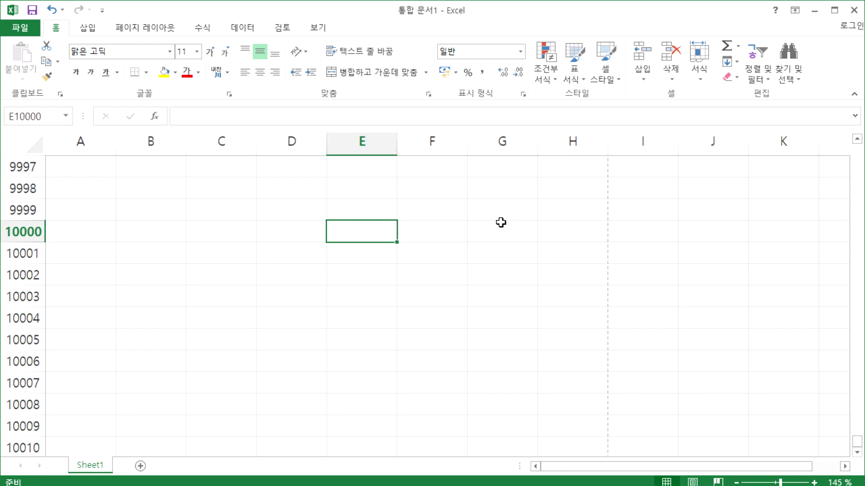
pyautogui.press('Right')
pyautogui.press('Right')
pyautogui.press('Right')
pyautogui.press('Right')
pyautogui.press('Right')
pyautogui.press('Right')
pyautogui.press('Right')
pyautogui.press('Right')
pyautogui.press('Right')
pyautogui.press('Right')
pyautogui.press('Right')
pyautogui.press('Right')
pyautogui.press('Right')
pyautogui.press('Right')
pyautogui.press('Right')
pyautogui.press('Right')
pyautogui.press('Right')
pyautogui.press('Right')
pyautogui.press('Right')
pyautogui.press('Right')
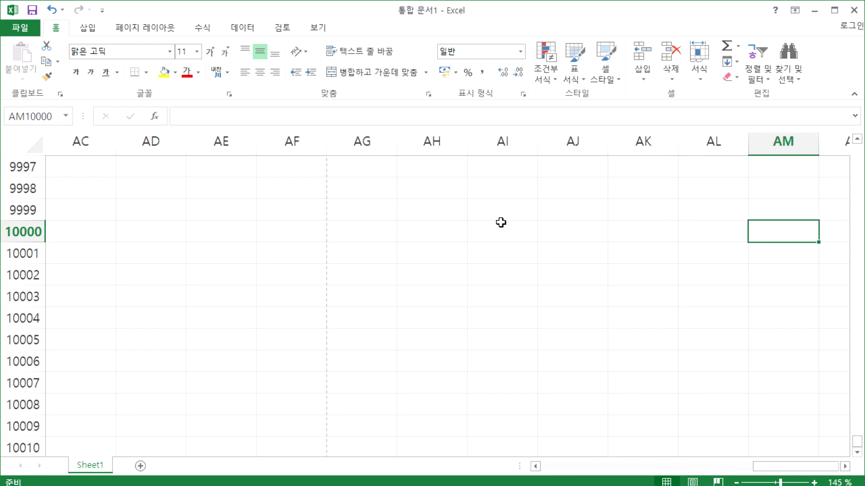
pyautogui.press('Right')
pyautogui.press('Right')
pyautogui.press('Right')
pyautogui.press('Right')
pyautogui.press('Right')
pyautogui.press('Right')
pyautogui.press('Right')
pyautogui.press('Right')
pyautogui.press('Right')
pyautogui.press('Right')
pyautogui.press('Right')
pyautogui.press('Right')
pyautogui.press('Right')
pyautogui.press('Right')
pyautogui.press('Right')
pyautogui.press('Right')
pyautogui.press('Right')
pyautogui.press('Right')
pyautogui.press('Right')
pyautogui.press('Right')
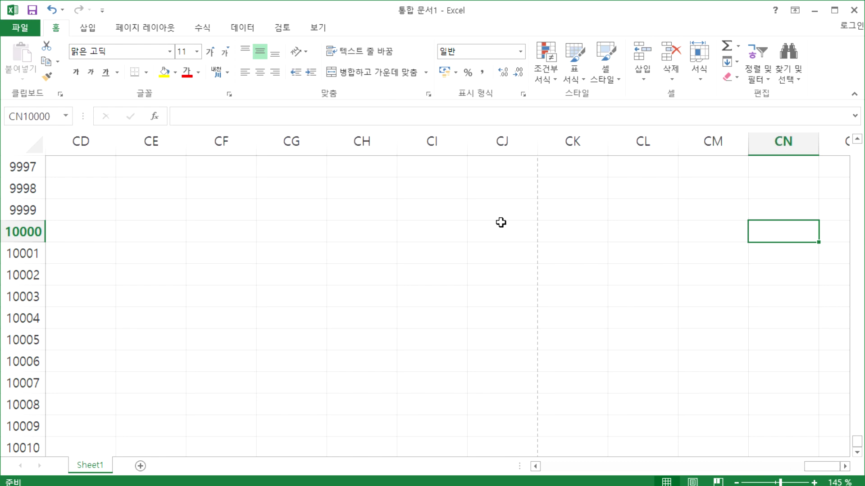
pyautogui.press('Right')
pyautogui.press('Right')
pyautogui.press('Right')
pyautogui.press('Right')
pyautogui.press('Right')
pyautogui.press('Right')
pyautogui.press('Right')
pyautogui.press('Right')
pyautogui.press('Right')
pyautogui.press('Right')
pyautogui.press('Right')
pyautogui.press('Right')
pyautogui.press('Right')
pyautogui.press('Right')
pyautogui.press('Right')
pyautogui.press('Right')
pyautogui.press('Right')
pyautogui.press('Right')
pyautogui.press('Right')
pyautogui.press('Right')
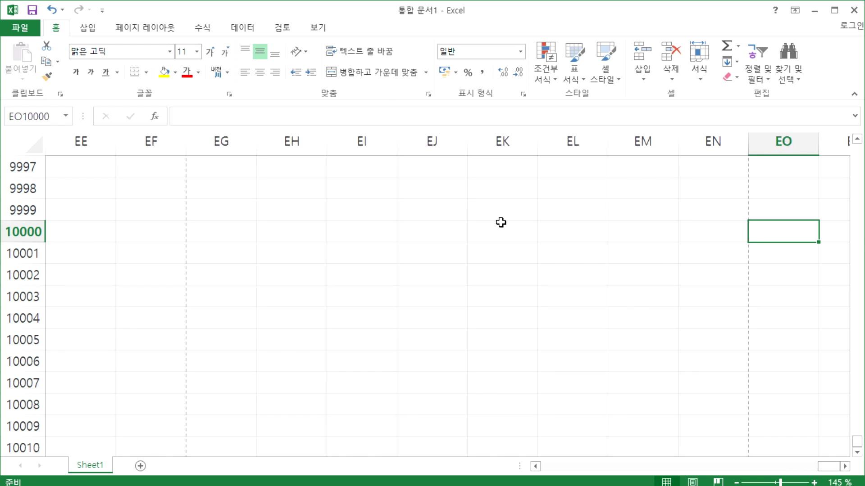
pyautogui.press('Right')
pyautogui.press('Right')
pyautogui.press('Right')
pyautogui.press('Right')
pyautogui.press('Right')
pyautogui.press('Right')
pyautogui.press('Right')
pyautogui.press('Right')
pyautogui.press('Right')
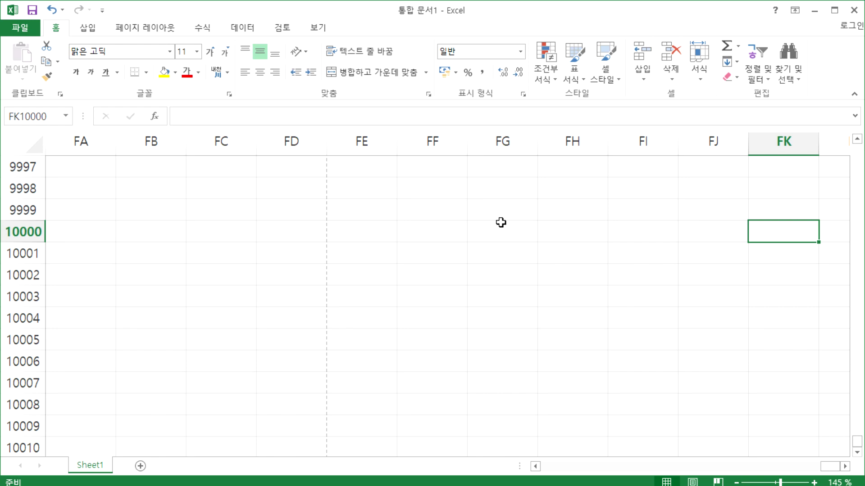
# Step: Continue moving the selection along row 10000 from column FK, and jump to the row's last cell, XFD10000
pyautogui.press('Right')
pyautogui.press('Right')
pyautogui.press('Right')
pyautogui.press('Right')
pyautogui.press('Right')
pyautogui.press('Right')
pyautogui.press('Right')
pyautogui.press('Right')
pyautogui.press('Right')
pyautogui.press('Right')
pyautogui.press('Right')
pyautogui.press('Right')
pyautogui.press('Right')
pyautogui.press('Right')
pyautogui.press('Right')
pyautogui.press('Right')
pyautogui.press('Right')
pyautogui.press('Right')
pyautogui.press('Right')
pyautogui.press('Right')
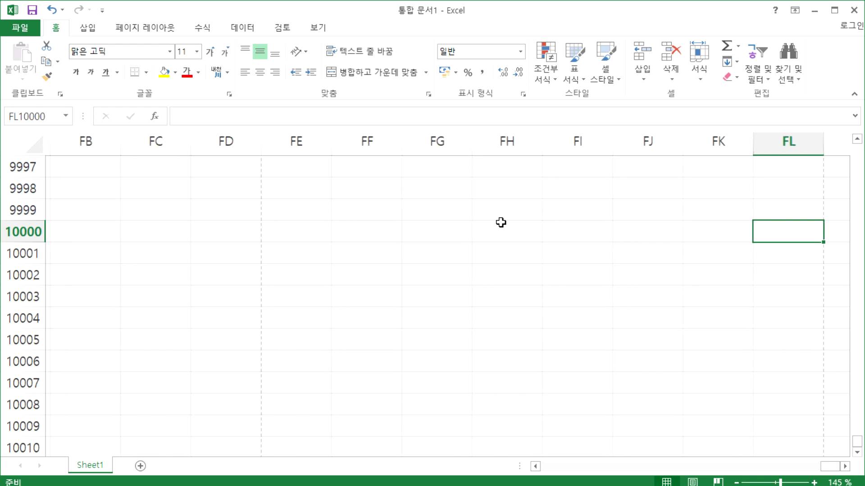
pyautogui.press('Right')
pyautogui.press('Right')
pyautogui.press('Right')
pyautogui.press('Right')
pyautogui.press('Right')
pyautogui.press('Right')
pyautogui.press('Right')
pyautogui.press('Right')
pyautogui.press('Right')
pyautogui.press('Right')
pyautogui.press('Right')
pyautogui.press('Right')
pyautogui.press('Right')
pyautogui.press('Right')
pyautogui.press('Right')
pyautogui.press('Right')
pyautogui.press('Right')
pyautogui.press('Right')
pyautogui.press('Right')
pyautogui.press('Right')
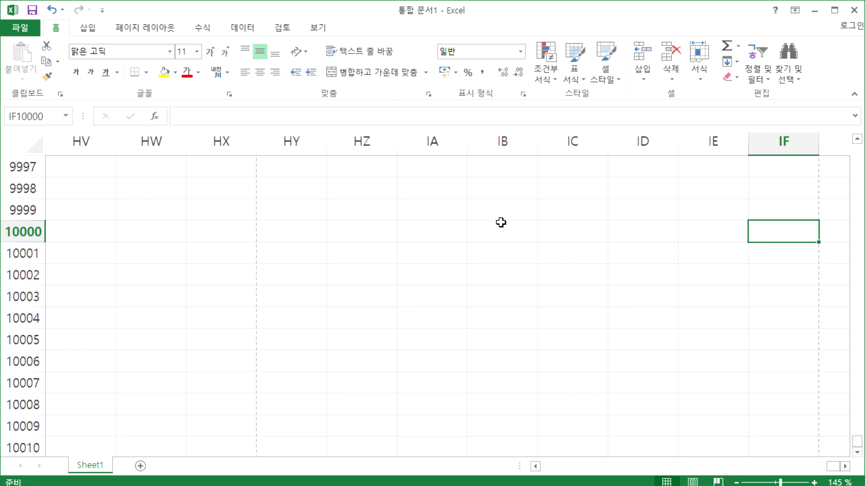
pyautogui.press('Right')
pyautogui.press('Right')
pyautogui.press('Right')
pyautogui.press('Right')
pyautogui.press('Right')
pyautogui.press('Right')
pyautogui.press('Right')
pyautogui.press('Right')
pyautogui.press('Right')
pyautogui.press('Right')
pyautogui.press('Right')
pyautogui.press('Right')
pyautogui.press('Right')
pyautogui.press('Right')
pyautogui.press('Right')
pyautogui.press('Right')
pyautogui.press('Right')
pyautogui.press('Right')
pyautogui.press('Right')
pyautogui.press('Right')
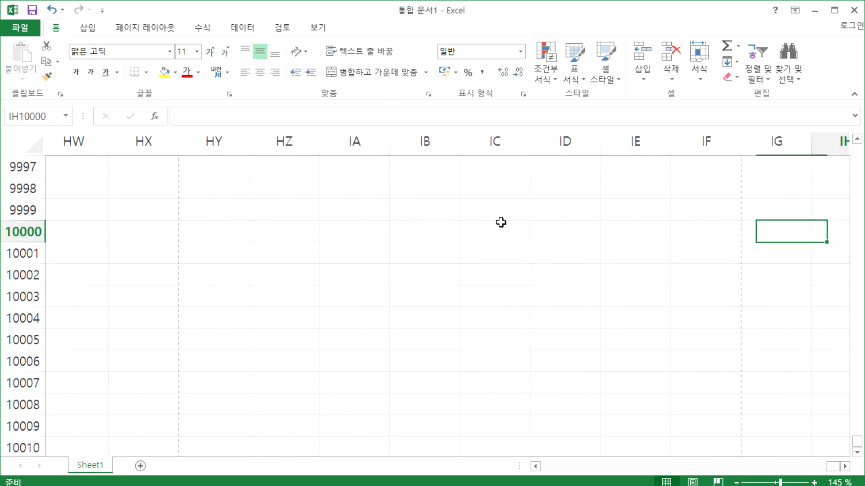
pyautogui.press('Right')
pyautogui.press('Right')
pyautogui.press('Right')
pyautogui.press('Right')
pyautogui.press('Right')
pyautogui.press('Right')
pyautogui.press('Right')
pyautogui.press('Right')
pyautogui.press('Right')
pyautogui.press('Right')
pyautogui.press('Right')
pyautogui.press('Right')
pyautogui.press('Right')
pyautogui.press('Right')
pyautogui.press('Right')
pyautogui.press('Right')
pyautogui.press('Right')
pyautogui.press('Right')
pyautogui.press('Right')
pyautogui.press('Right')
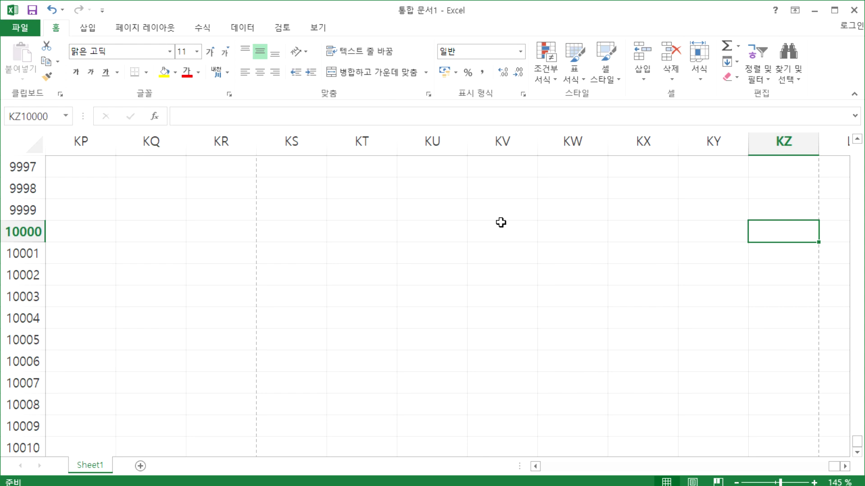
pyautogui.hotkey('ctrl', 'Right')
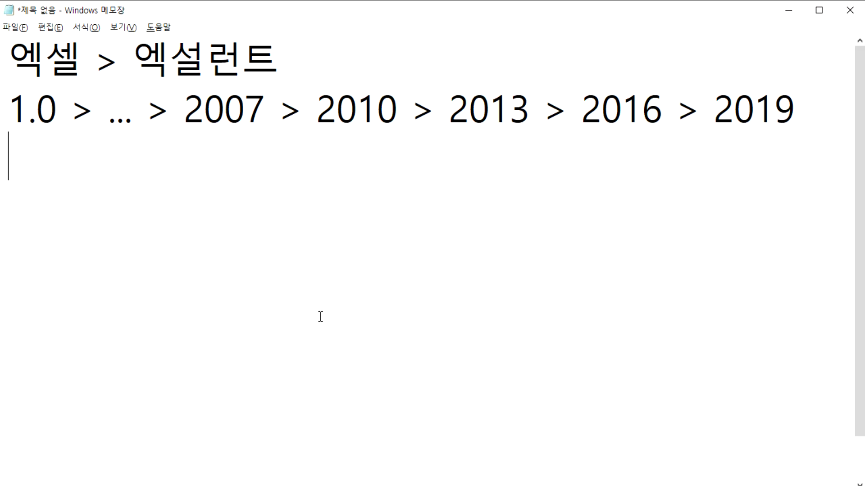
# Step: Switch to Notepad and add the line "칸 16384" below the version list, with "줄" starting the following line
pyautogui.press('Return')
pyautogui.write('칸')
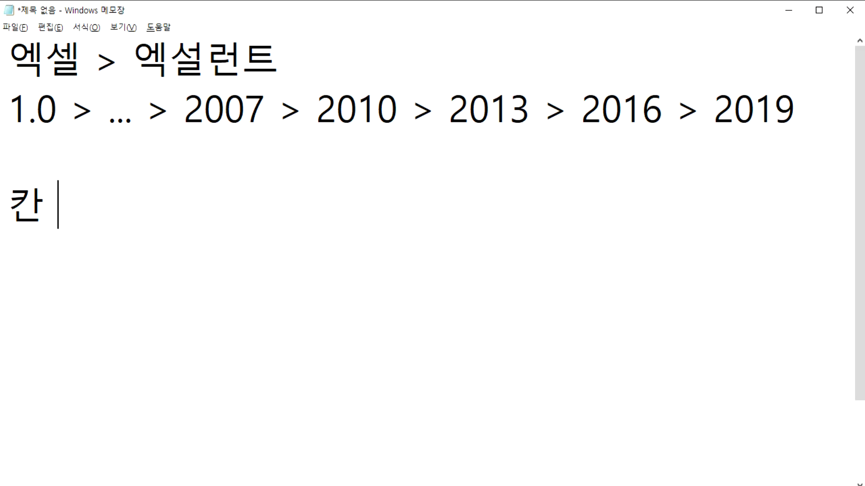
pyautogui.write(' 16384')
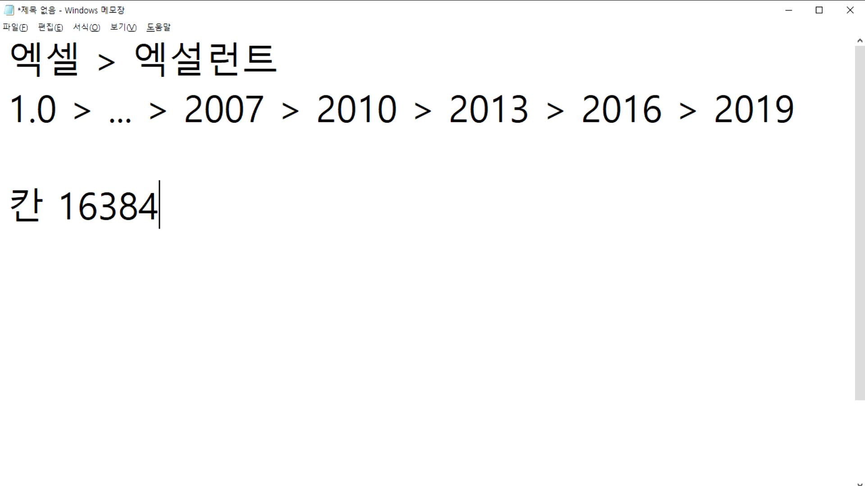
pyautogui.press('Return')
pyautogui.write('줄')
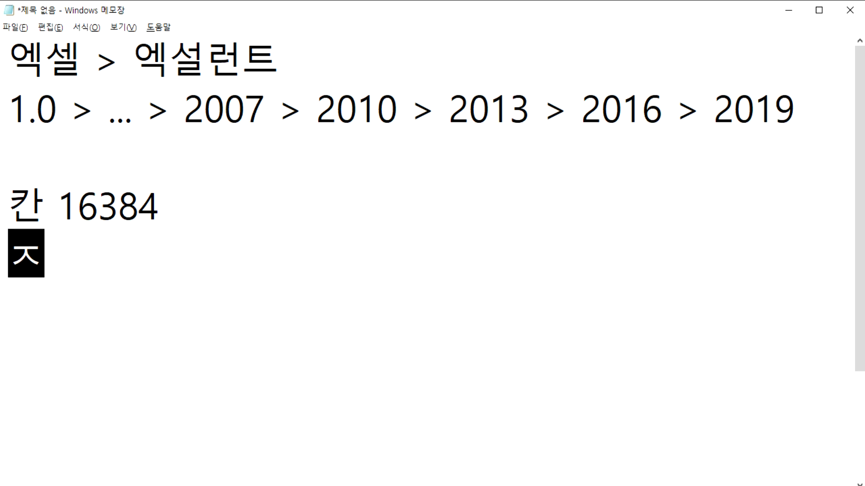
pyautogui.press('Return')
pyautogui.press('Left')
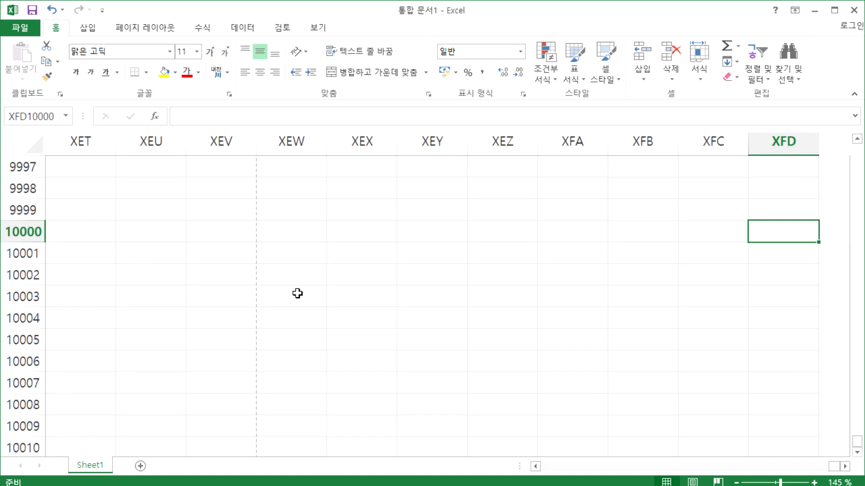
# Step: In Excel, move the selection down column XFD from row 10000 and jump to the last cell, XFD1048576
pyautogui.press('Down')
pyautogui.press('Down')
pyautogui.press('Down')
pyautogui.press('Down')
pyautogui.press('Down')
pyautogui.press('Down')
pyautogui.press('Down')
pyautogui.press('Down')
pyautogui.press('Down')
pyautogui.press('Down')
pyautogui.press('Down')
pyautogui.press('Down')
pyautogui.press('Down')
pyautogui.press('Down')
pyautogui.press('Down')
pyautogui.press('Down')
pyautogui.press('Down')
pyautogui.press('Down')
pyautogui.press('Down')
pyautogui.press('Down')
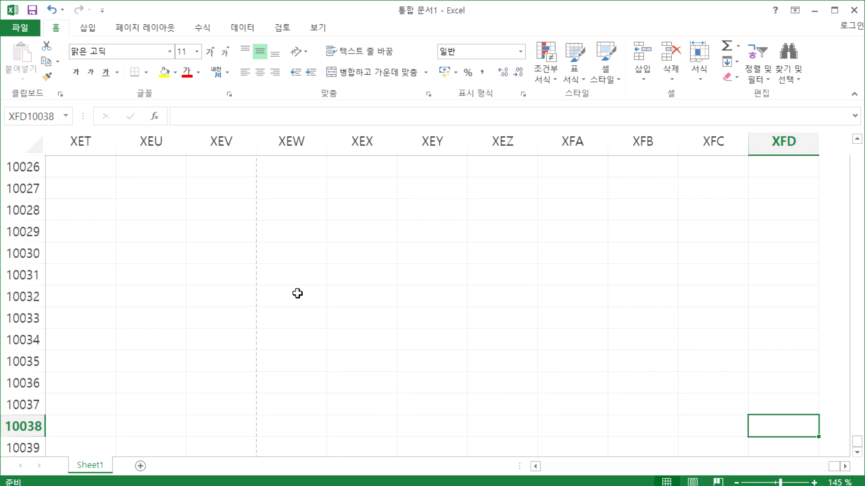
pyautogui.hotkey('ctrl', 'Down')
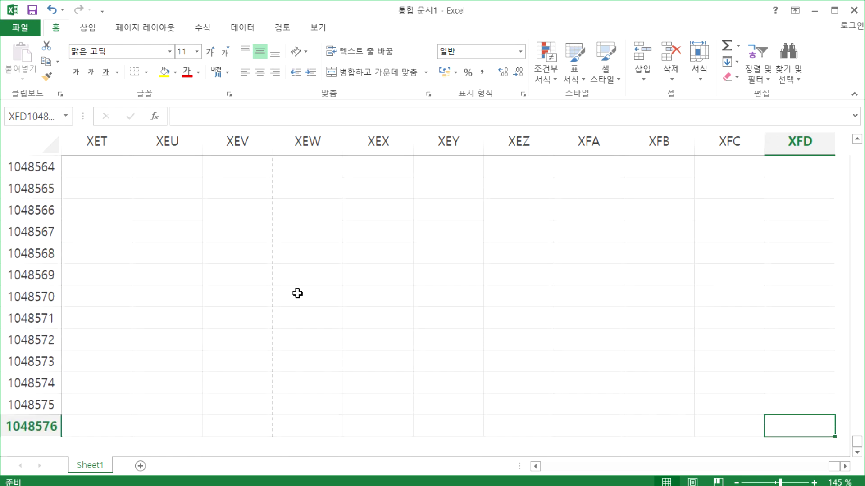
# Step: Complete the "줄" line in Notepad with 1048576 and return to the Excel workbook
pyautogui.hotkey('alt', 'Tab')
pyautogui.write('10')
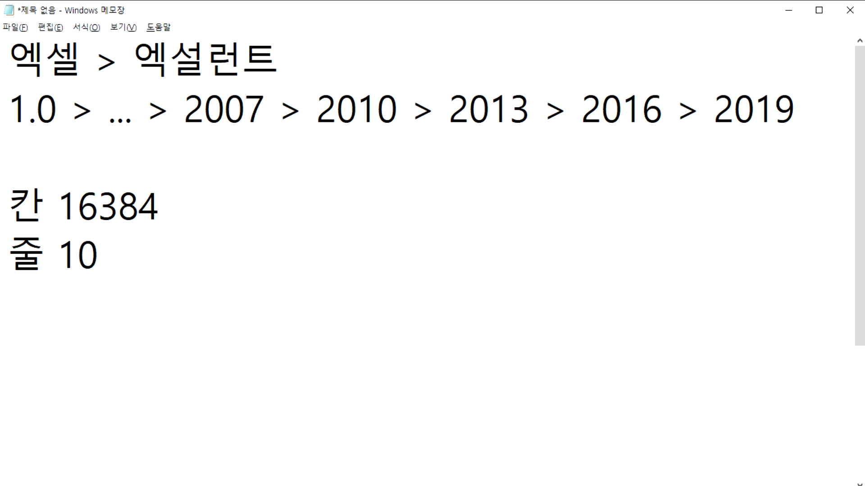
pyautogui.write('48576')
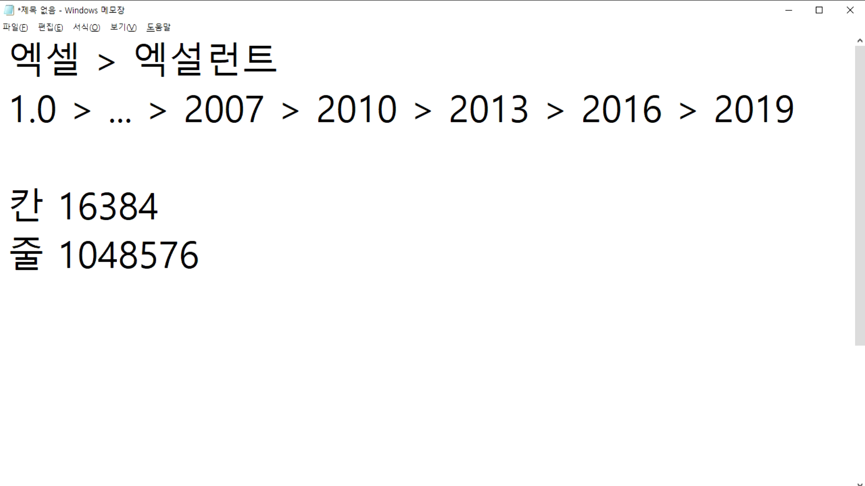
pyautogui.press('Return')
pyautogui.hotkey('alt', 'Tab')
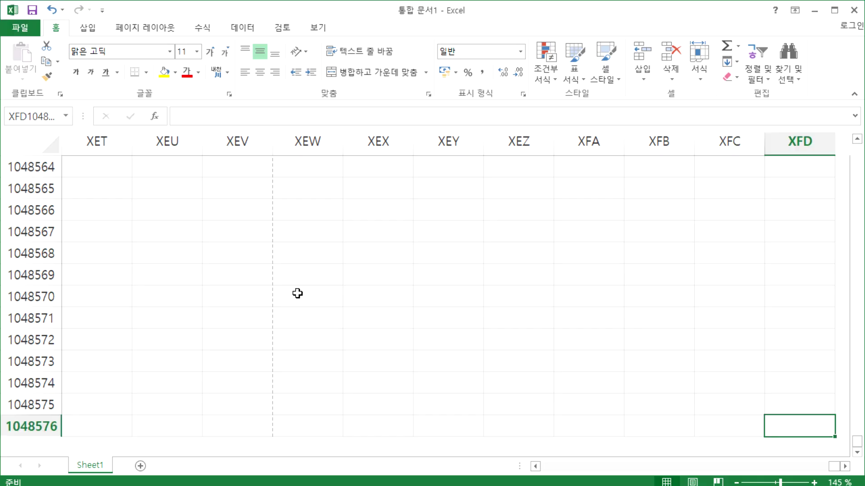
# Step: Add a second worksheet to the workbook and go back to Sheet1
pyautogui.click(140, 466)
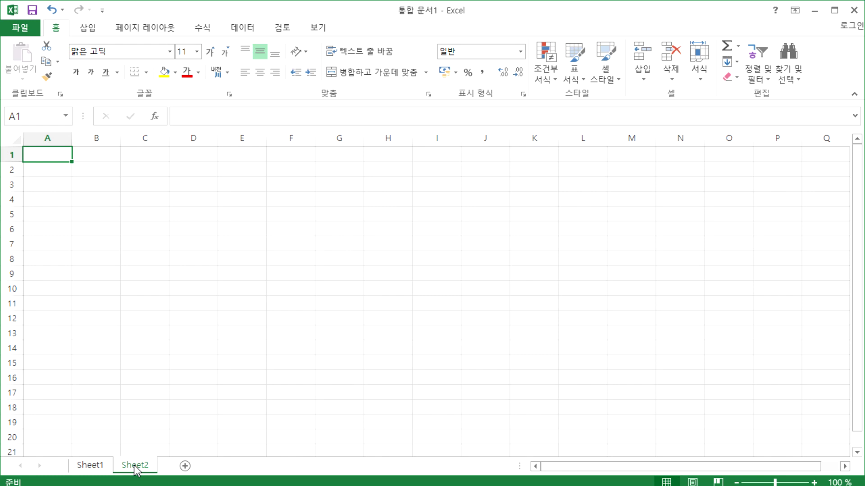
pyautogui.click(95, 470)
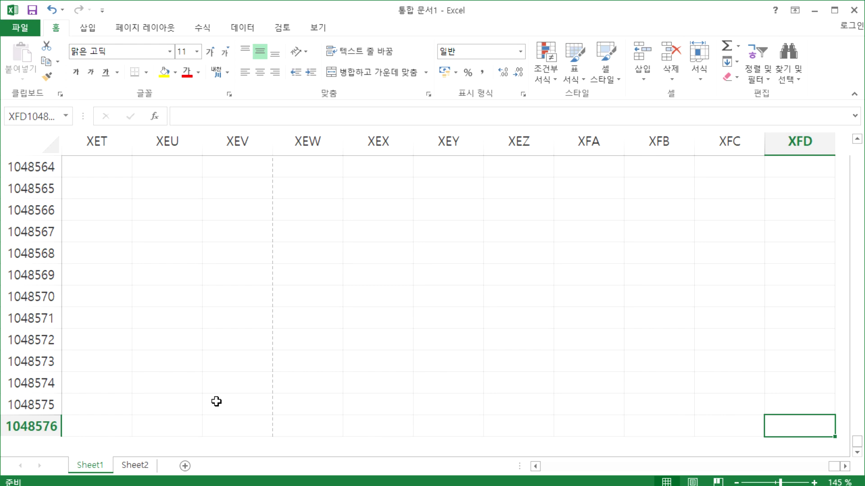
pyautogui.hotkey('alt', 'Tab')
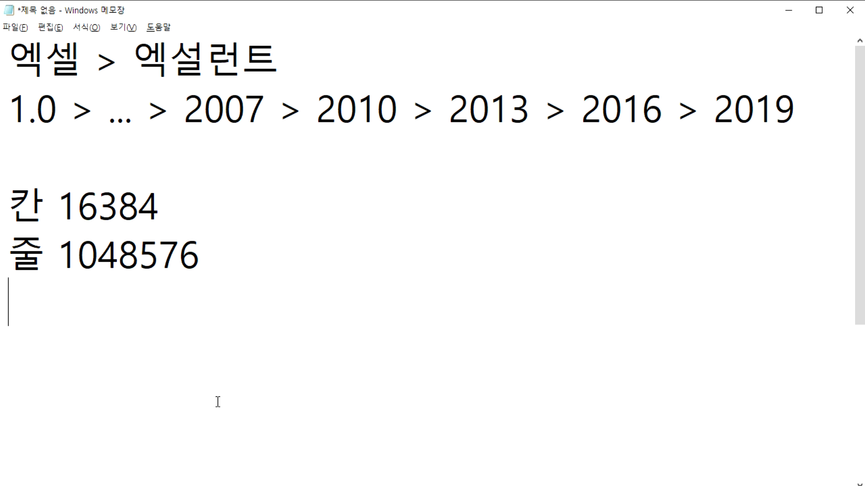
pyautogui.hotkey('alt', 'Tab')
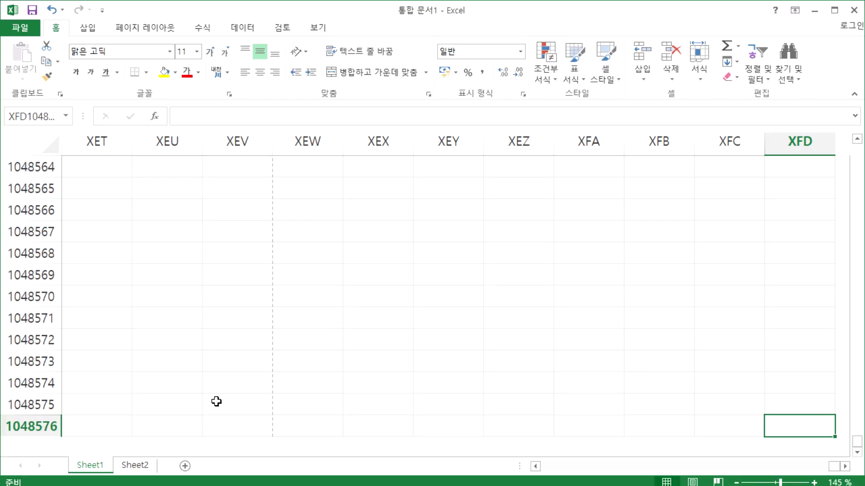
# Step: Enter 1 in the sheet's last cell, XFD1048576, and 1 in cell A1
pyautogui.write('1')
pyautogui.press('Return')
pyautogui.hotkey('ctrl', 'Home')
pyautogui.write('1')
pyautogui.press('Return')
# Step: Move around the cells next to A1, return to A1, and jump back to the last cell, XFD1048576
pyautogui.press('Up')
pyautogui.press('Right')
pyautogui.press('Down')
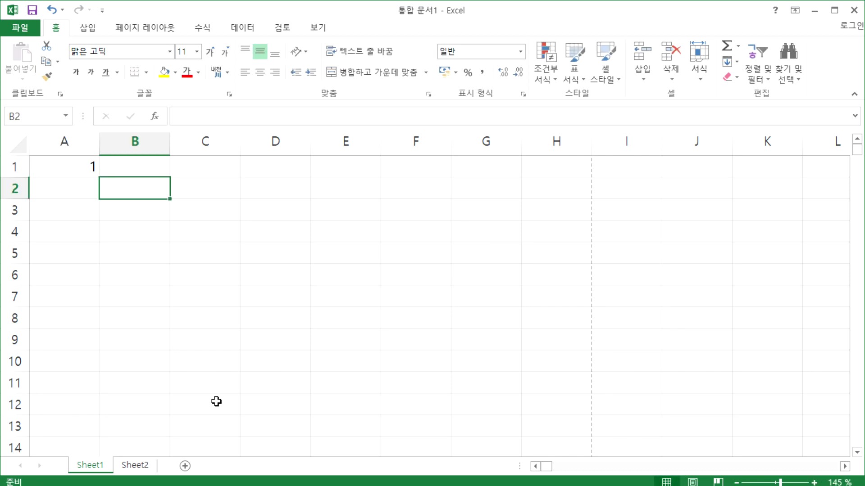
pyautogui.press('Left')
pyautogui.press('Up')
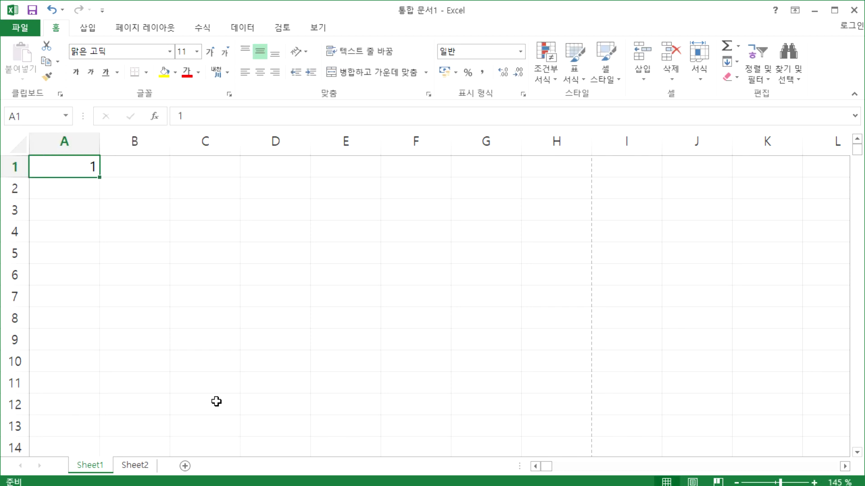
pyautogui.hotkey('ctrl', 'Right')
pyautogui.hotkey('ctrl', 'Down')
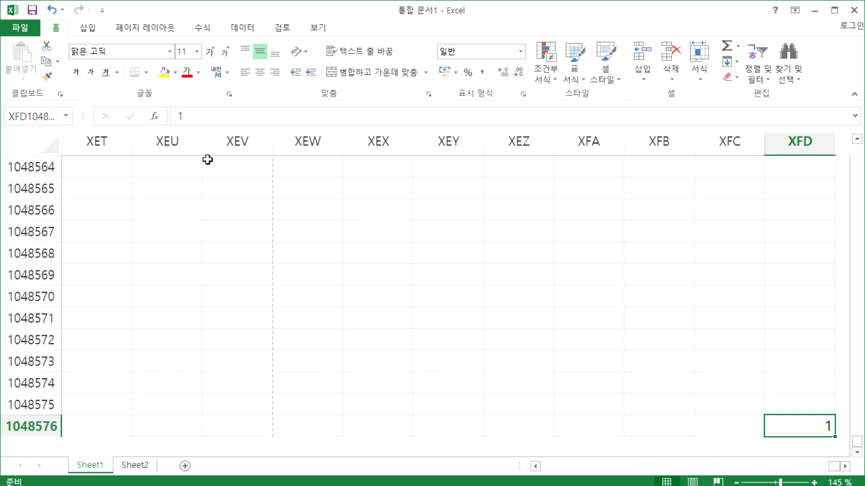
# Step: Show the print preview of Sheet1, go to the next page, and return to the worksheet
pyautogui.click(28, 28)
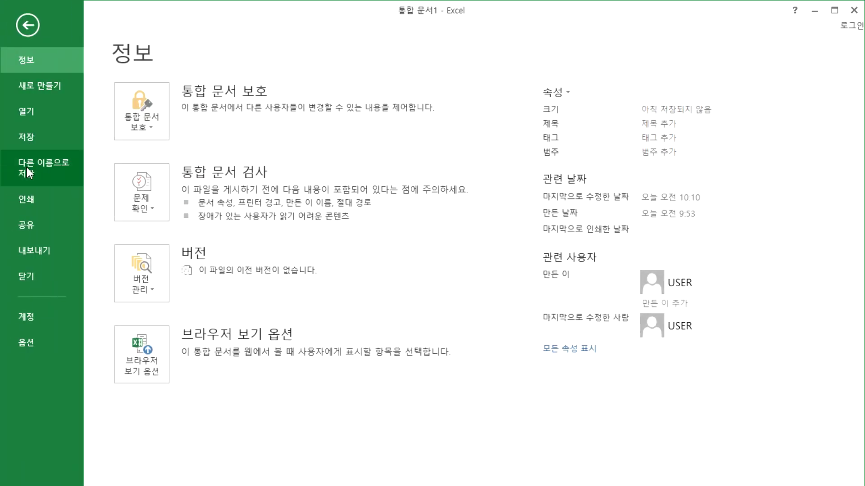
pyautogui.click(33, 200)
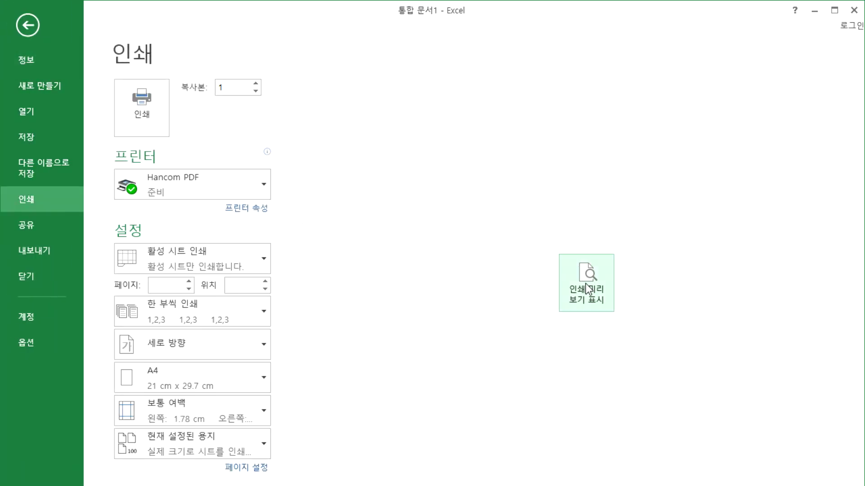
pyautogui.click(583, 290)
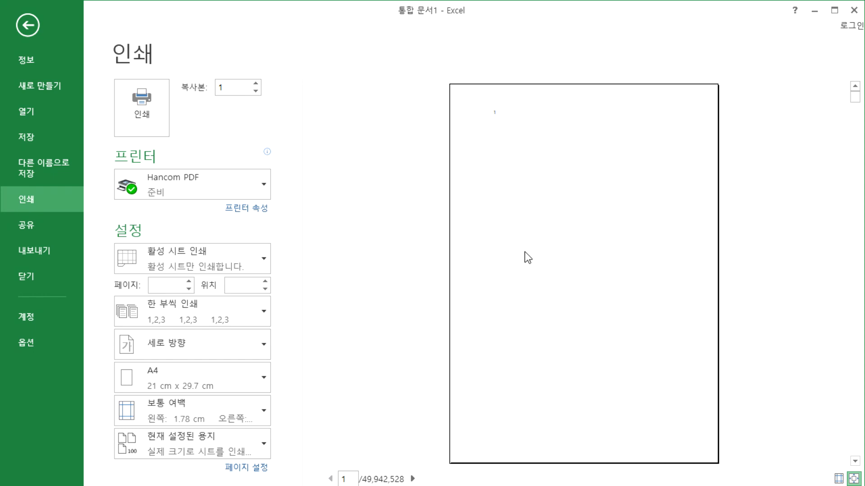
pyautogui.click(412, 479)
pyautogui.press('Escape')
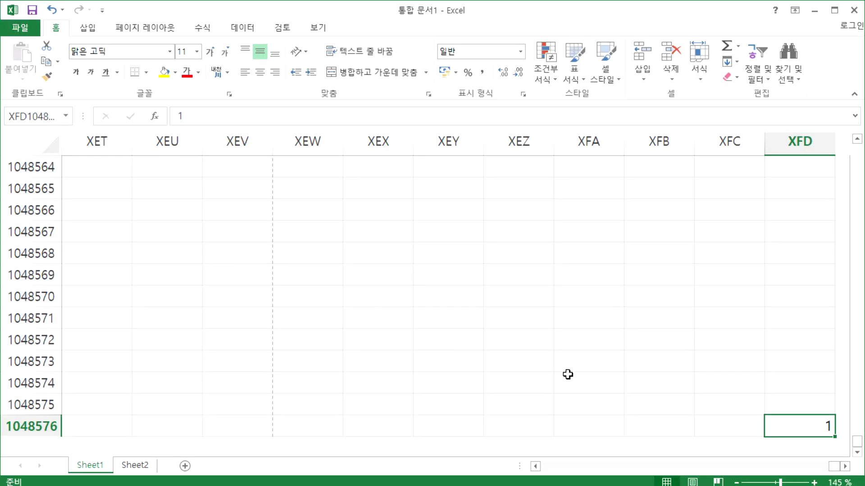
# Step: Delete the 1 from the last cell, XFD1048576, and check the print preview again before returning to A1
pyautogui.press('Delete')
pyautogui.hotkey('ctrl', 'Home')
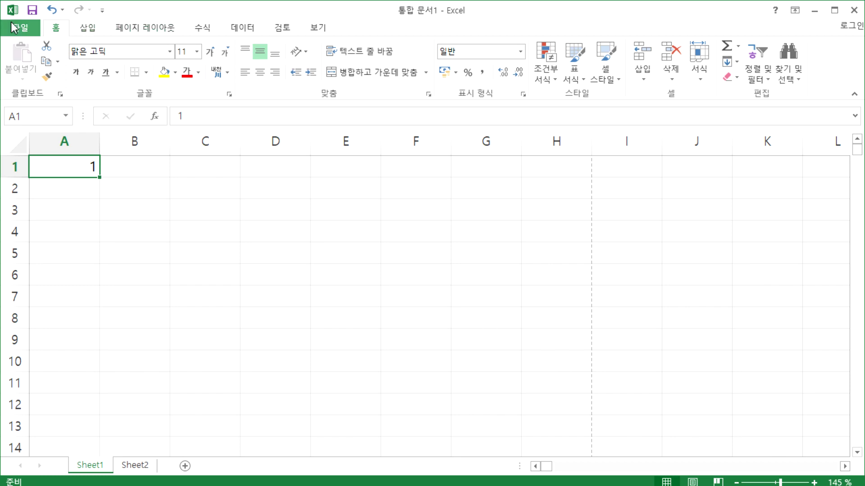
pyautogui.click(14, 27)
pyautogui.click(41, 199)
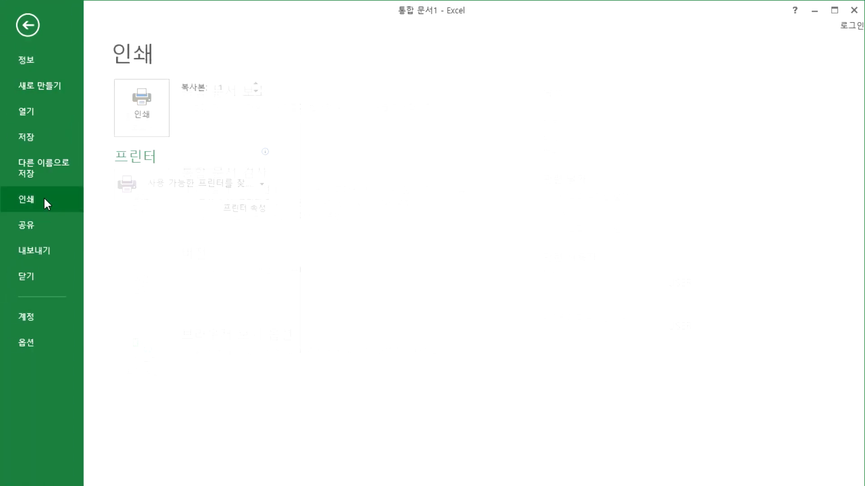
pyautogui.click(589, 269)
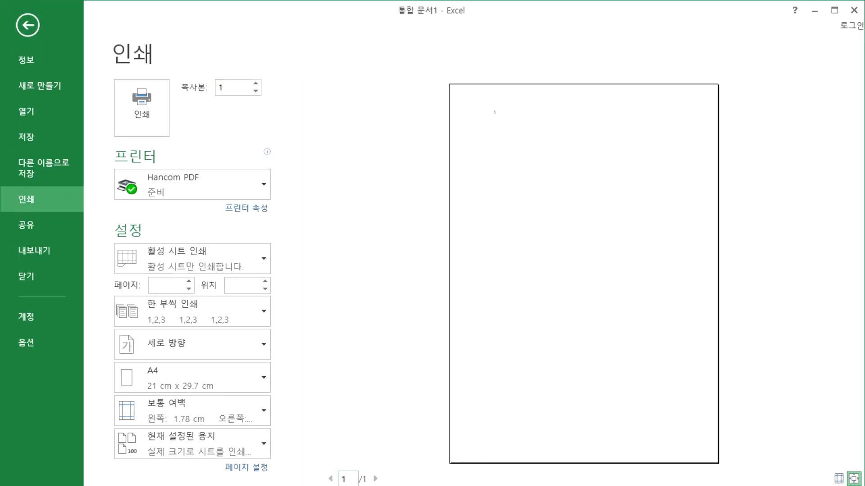
pyautogui.click(36, 39)
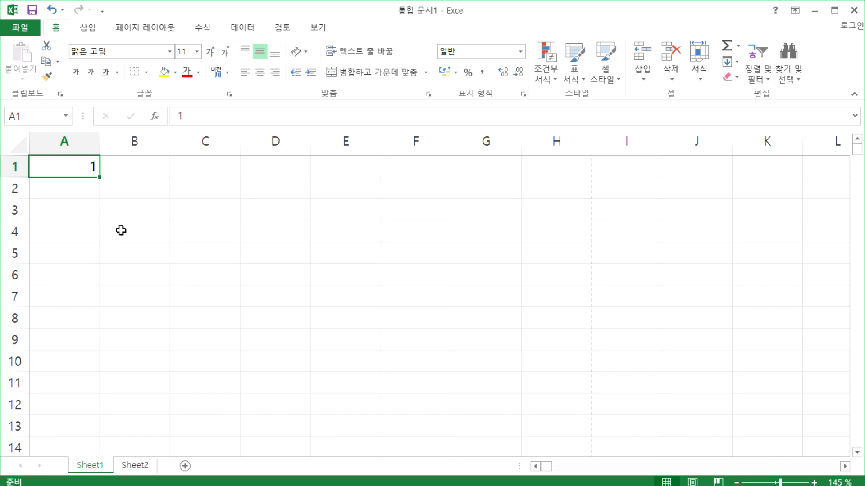
# Step: Clear the 1 from cell A1, select the entire column A, and reduce the selection to cell A1
pyautogui.press('Delete')
pyautogui.click(64, 141)
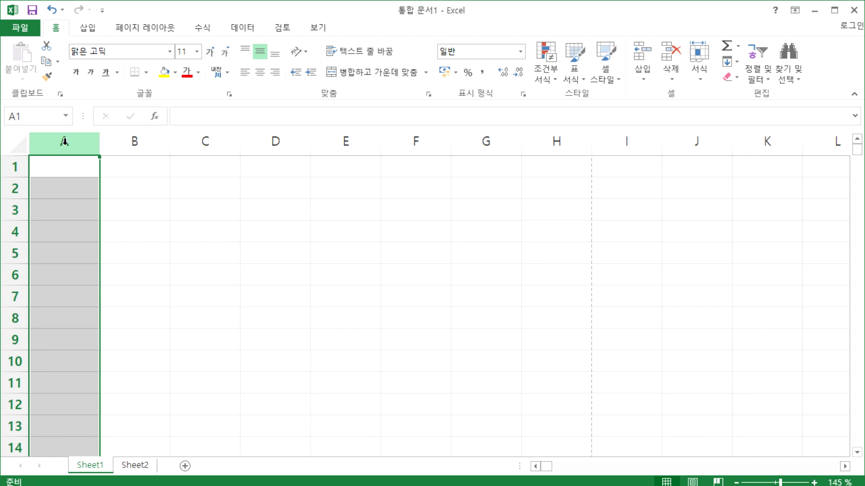
pyautogui.press('Down')
pyautogui.press('Up')
pyautogui.write('didcjs')
pyautogui.press('Escape')
pyautogui.press('alt')
pyautogui.press('alt')
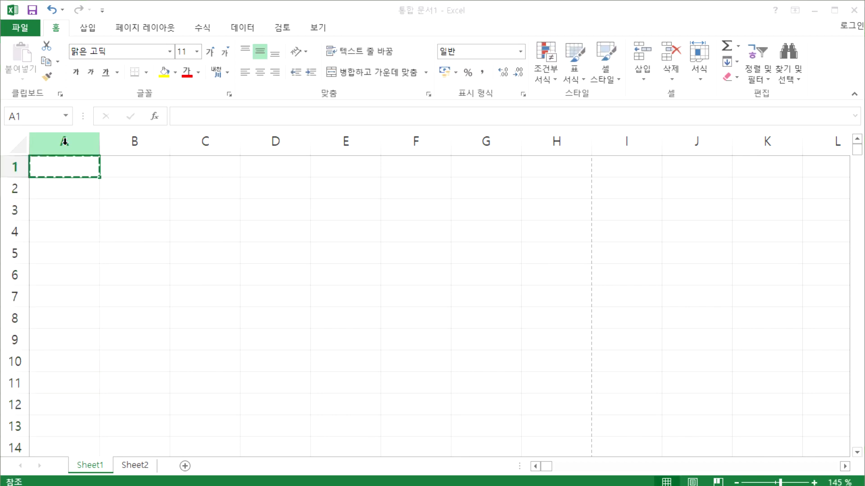
pyautogui.hotkey('ctrl', 't')
pyautogui.press('Escape')
pyautogui.write('did')
pyautogui.press('Escape')
# Step: Enter the district names 양천구, 강서구 and 마포구 in cells A1, B1 and C1
pyautogui.press('Hangul')
pyautogui.write('양천구')
pyautogui.press('Tab')
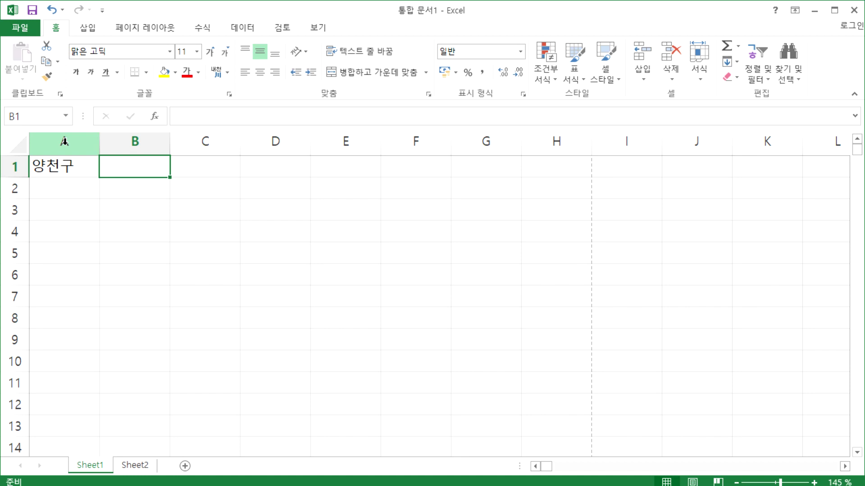
pyautogui.write('강서구')
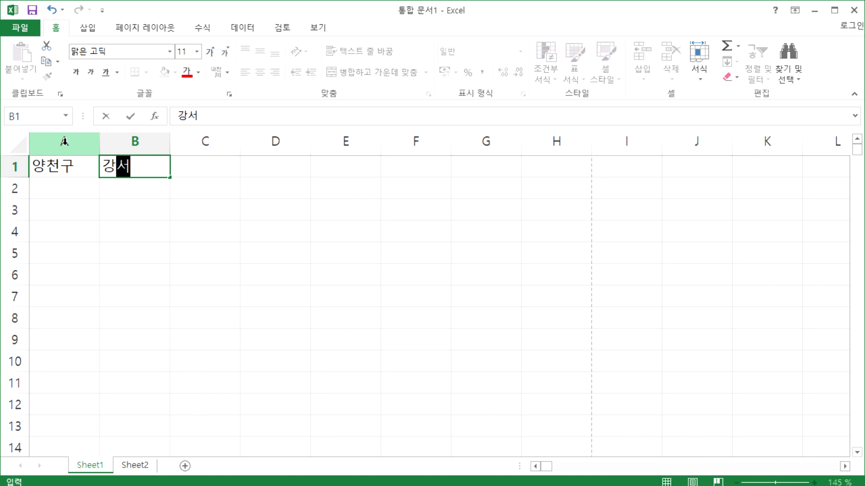
pyautogui.press('Tab')
pyautogui.write('마포구')
pyautogui.press('Tab')
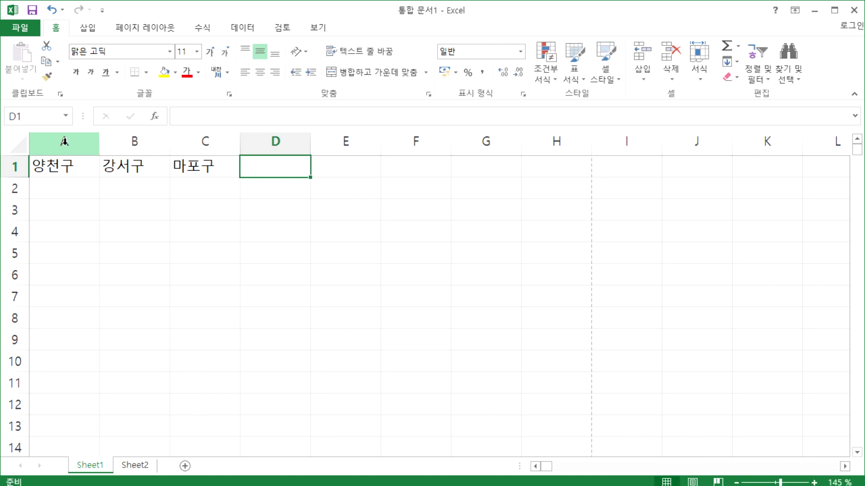
# Step: Move the active cell from D1 across and down to cell A5, one cell at a time
pyautogui.press('Down')
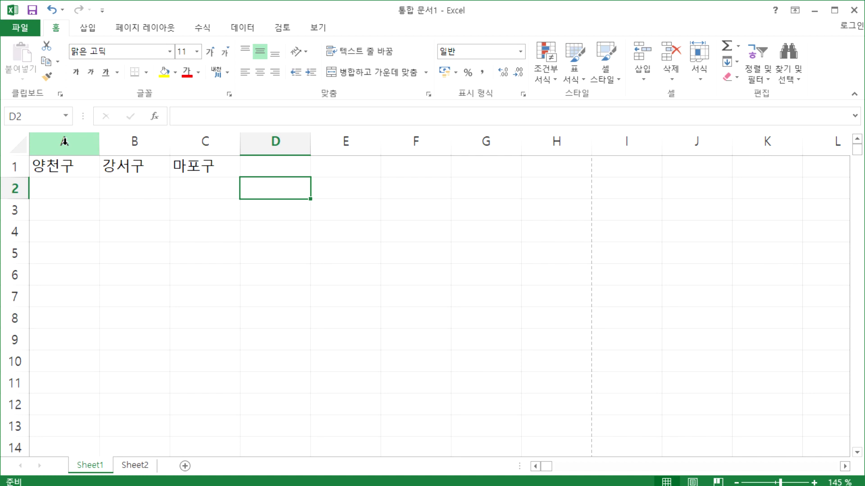
pyautogui.press('Left')
pyautogui.press('Left')
pyautogui.press('Left')
pyautogui.press('Down')
pyautogui.press('Down')
pyautogui.press('Down')
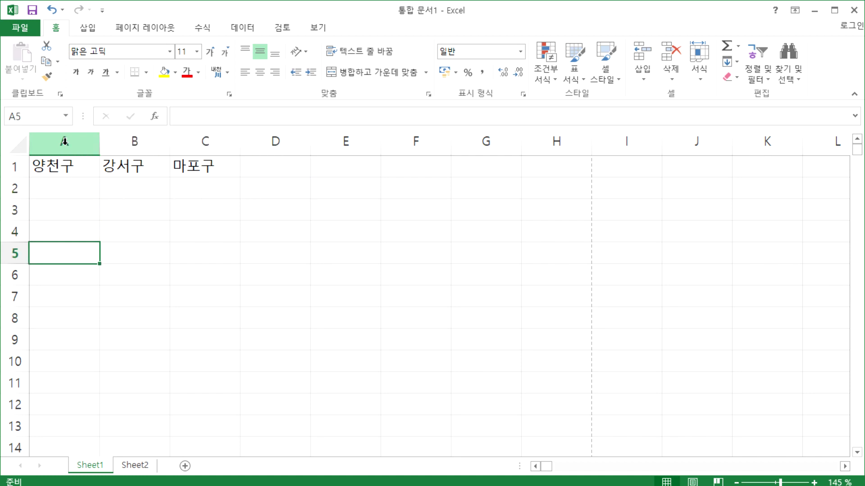
# Step: Move the active cell up to row 1, across to E1 and back to the row's first cell, A1
pyautogui.press('Up')
pyautogui.press('Up')
pyautogui.press('Up')
pyautogui.press('Up')
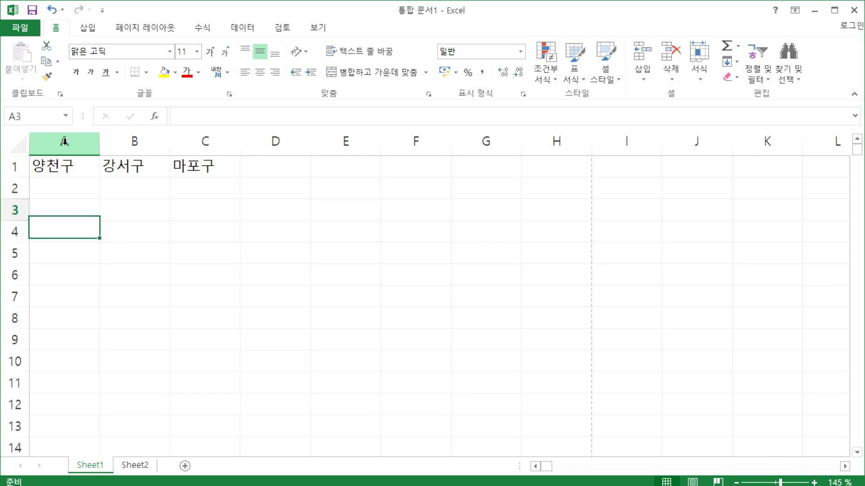
pyautogui.press('Right')
pyautogui.press('Right')
pyautogui.press('Right')
pyautogui.press('Right')
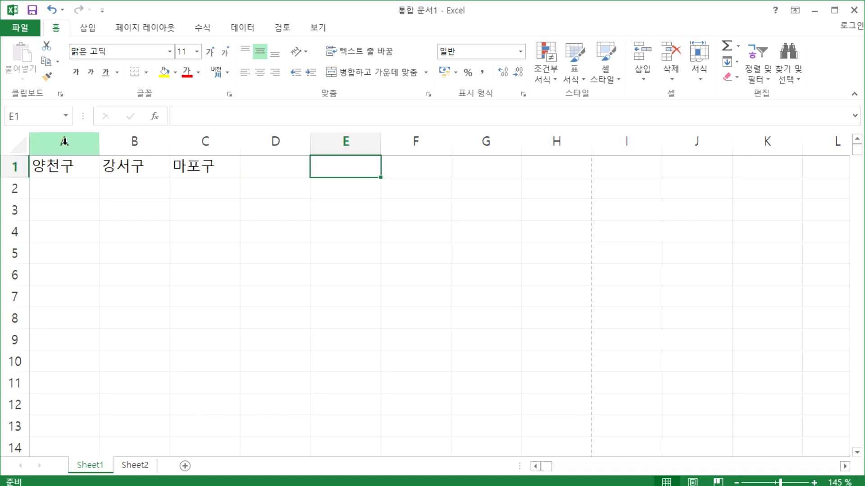
pyautogui.press('Home')
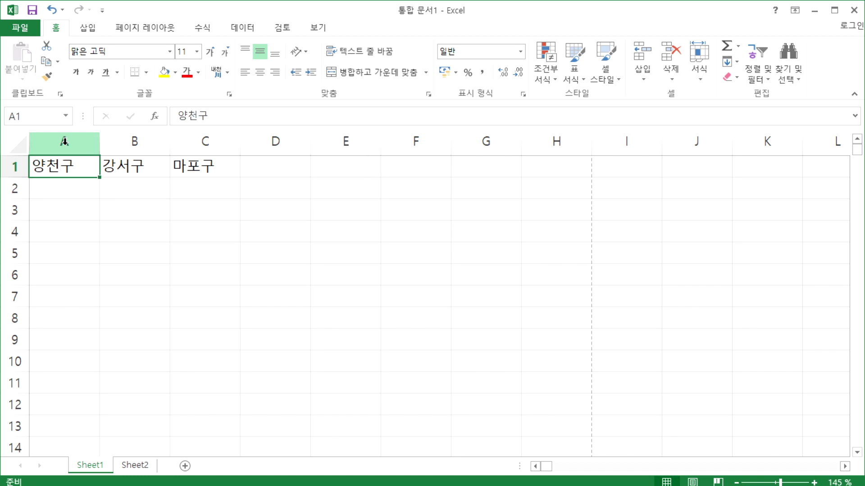
# Step: Clear the three district names from A1:C1 and return to cell A1
pyautogui.hotkey('shift', 'Right')
pyautogui.hotkey('shift', 'Right')
pyautogui.press('Delete')
pyautogui.press('Home')
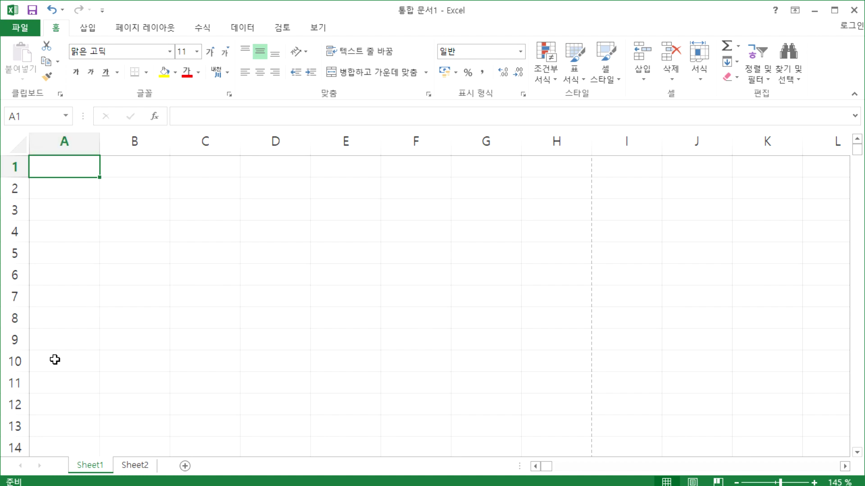
# Step: Switch back and forth between Sheet2 and Sheet1, ending on Sheet1
pyautogui.click(138, 468)
pyautogui.click(83, 466)
pyautogui.click(135, 467)
pyautogui.click(90, 467)
pyautogui.click(130, 466)
pyautogui.click(96, 467)
# Step: Zoom the worksheet to 175% and try selecting the range B2:D4
pyautogui.keyDown('ctrl'); pyautogui.scroll(2, 116, 254); pyautogui.keyUp('ctrl')
pyautogui.click(158, 199)
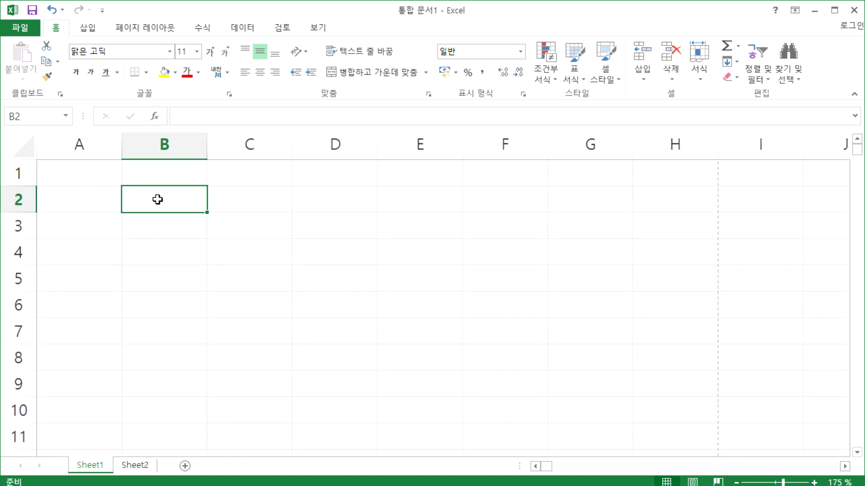
pyautogui.moveTo(158, 199); pyautogui.dragTo(359, 253)
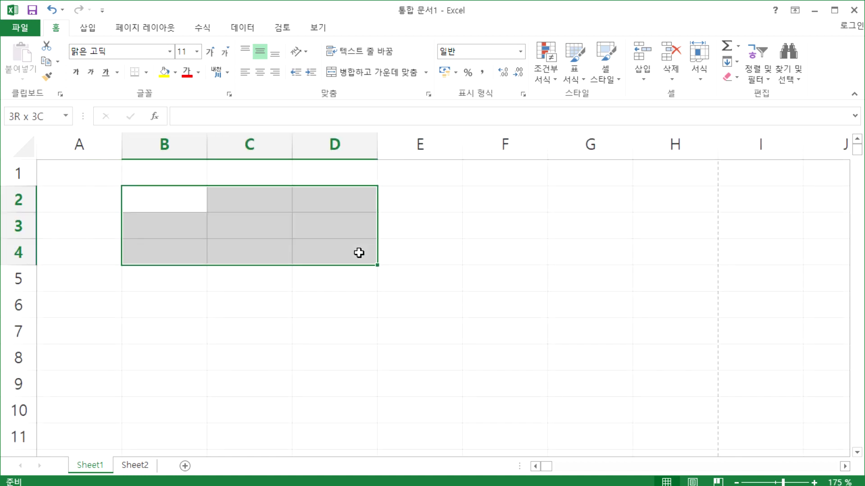
pyautogui.click(234, 204)
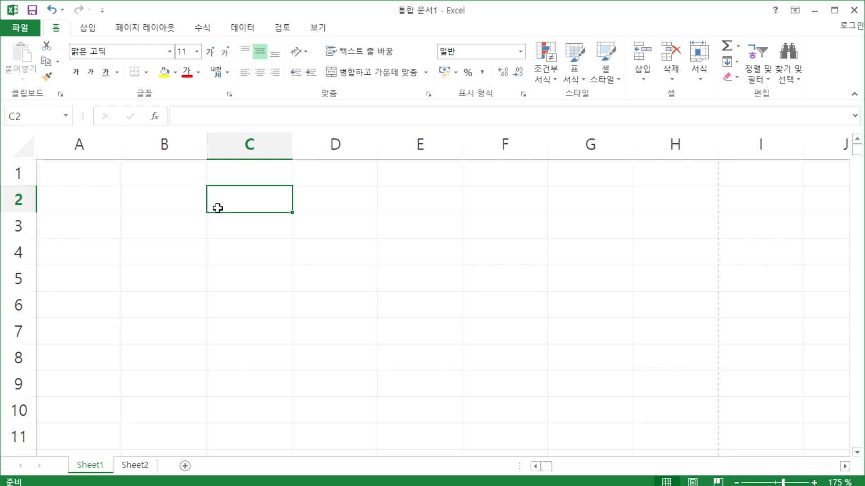
# Step: Enter the table title 성적표 in cell B2
pyautogui.click(180, 198)
pyautogui.write('성적표')
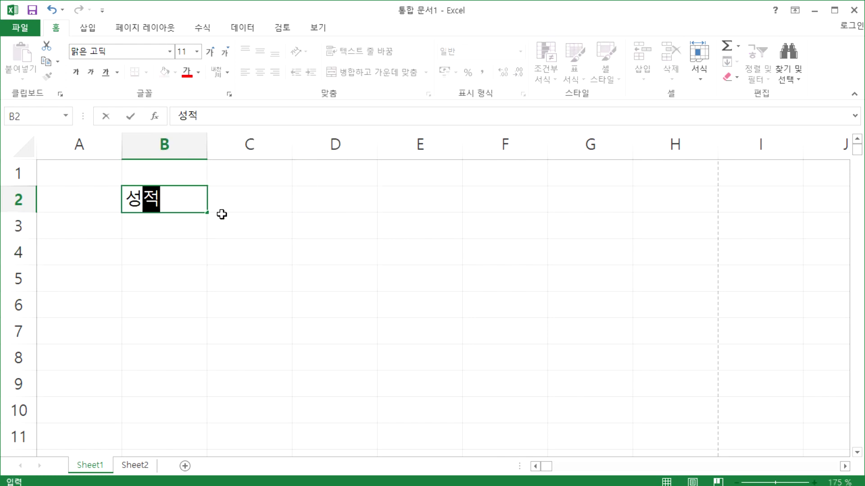
pyautogui.press('Return')
pyautogui.press('Return')
pyautogui.press('Up')
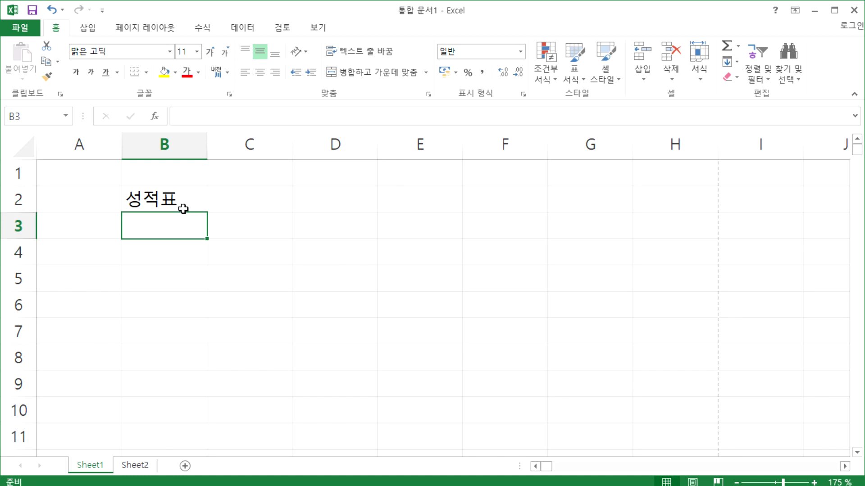
# Step: Select the entire row 1 and column A to point out the blank margin around the title
pyautogui.click(17, 173)
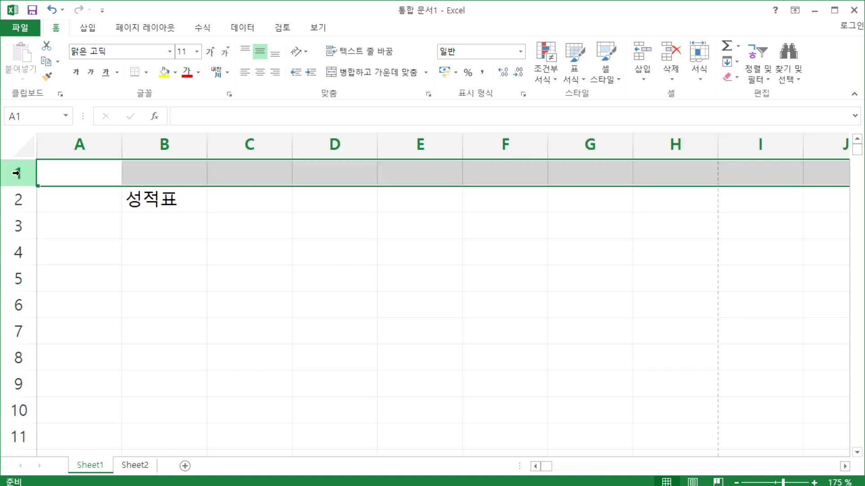
pyautogui.click(89, 146)
pyautogui.click(148, 199)
# Step: Enter the column heading 학번 in cell B4
pyautogui.click(157, 259)
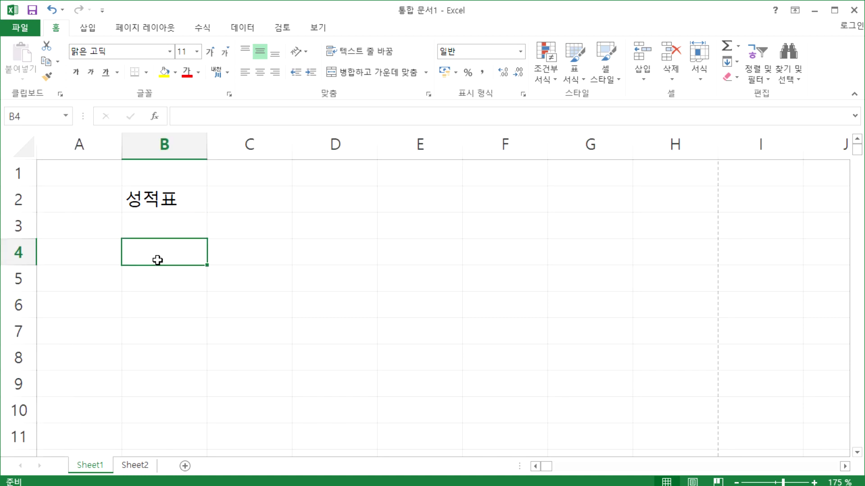
pyautogui.write('이름')
pyautogui.press('BackSpace')
pyautogui.press('BackSpace')
pyautogui.press('BackSpace')
pyautogui.press('BackSpace')
pyautogui.write('학번')
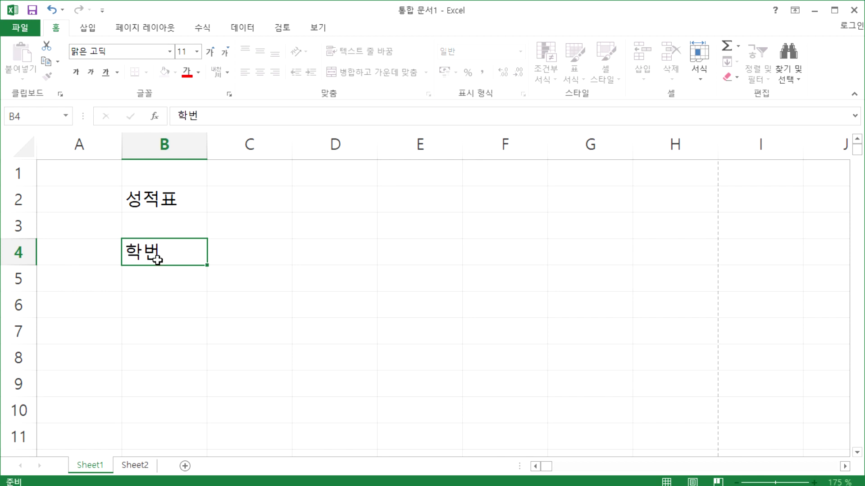
# Step: Enter the headings 이름, 국어, 영어, 수학, 과학 and 합계 in cells C4 to H4
pyautogui.press('Tab')
pyautogui.write('이름')
pyautogui.press('Tab')
pyautogui.write('국어')
pyautogui.press('Tab')
pyautogui.write('영어')
pyautogui.press('Tab')
pyautogui.write('수학')
pyautogui.press('Tab')
pyautogui.write('고과학')
pyautogui.press('Tab')
pyautogui.write('합계')
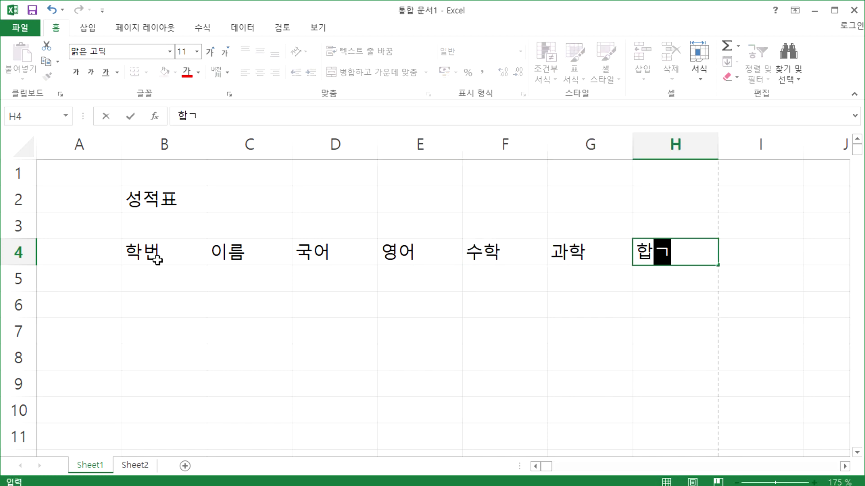
pyautogui.press('Return')
# Step: Enter four consecutive student numbers in cells B5 to B8 under the 학번 heading
pyautogui.write('1101')
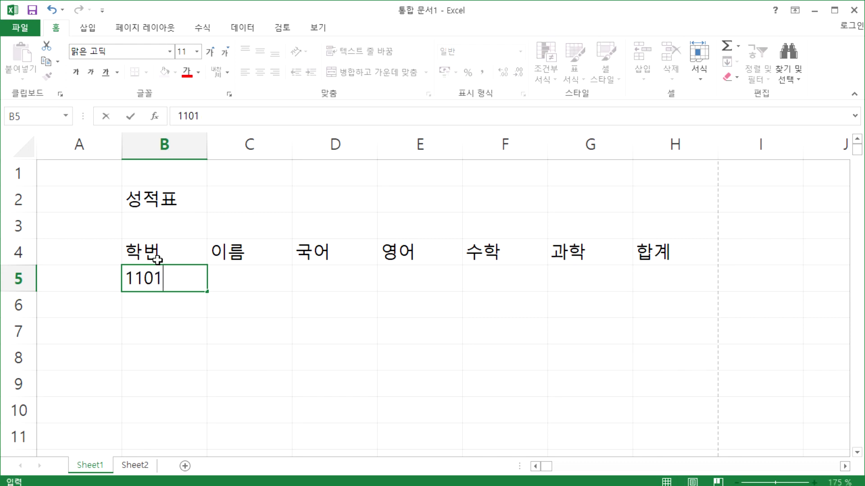
pyautogui.press('Return')
pyautogui.write('1102')
pyautogui.press('Return')
pyautogui.write('1103')
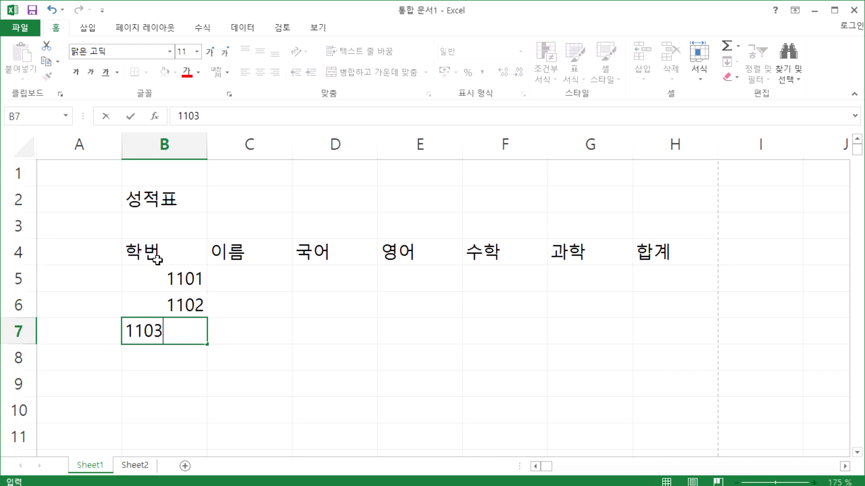
pyautogui.press('Return')
pyautogui.write('114')
pyautogui.write('\\')
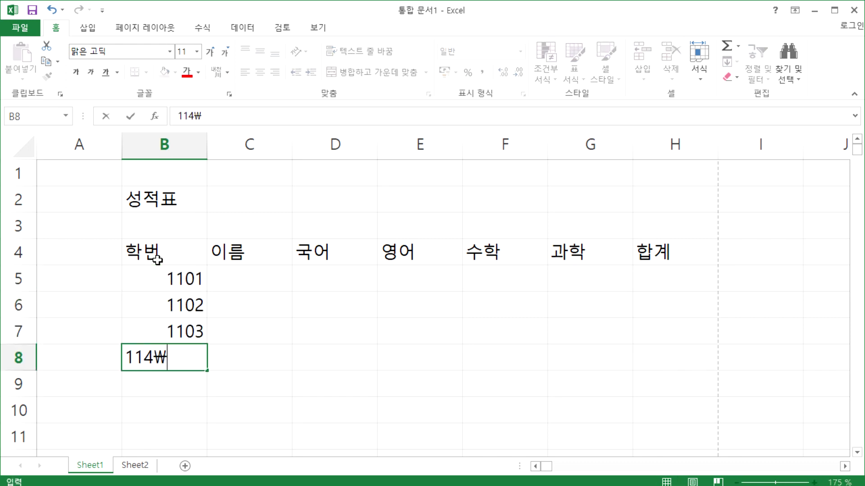
pyautogui.press('Escape')
pyautogui.write('1104')
pyautogui.press('Tab')
# Step: Enter the four students' full names in cells C5 to C8 under the 이름 heading
pyautogui.press('Up')
pyautogui.press('Up')
pyautogui.press('Up')
pyautogui.press('Up')
pyautogui.press('Down')
pyautogui.write('홍길동')
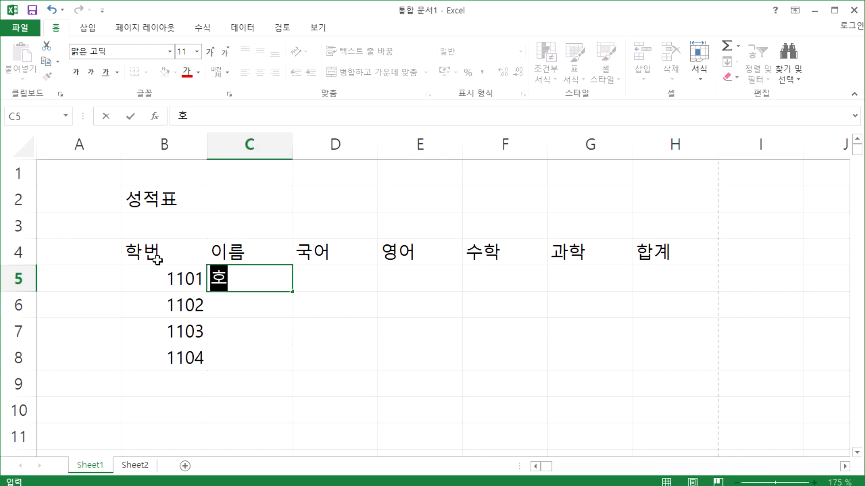
pyautogui.press('Return')
pyautogui.write('일지매')
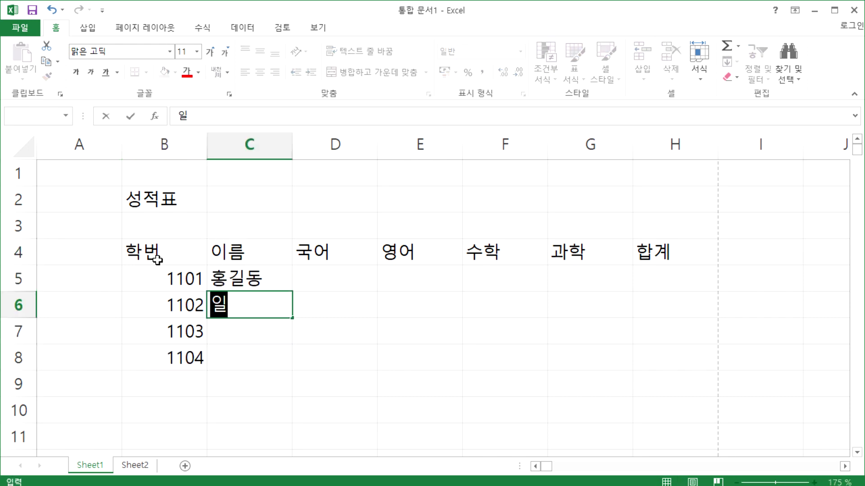
pyautogui.press('Return')
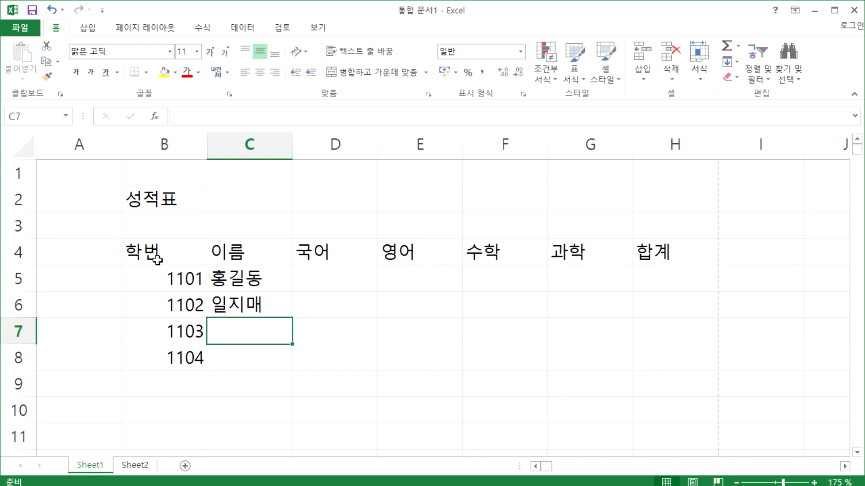
pyautogui.write('이순신')
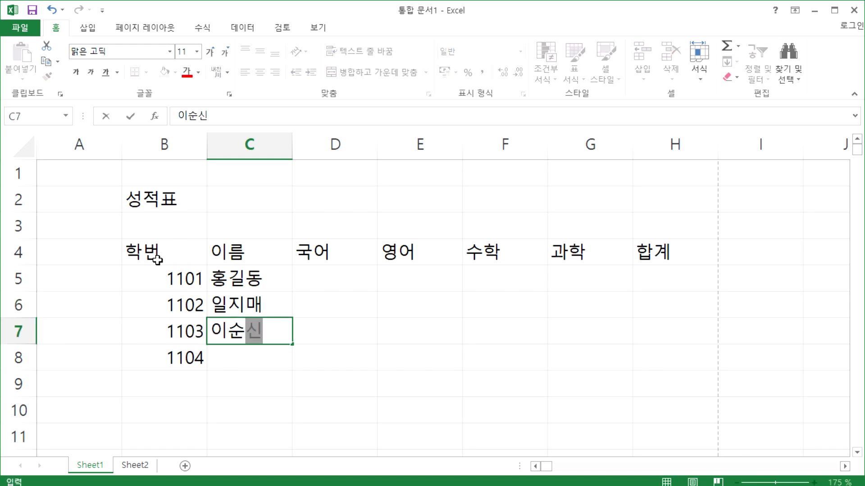
pyautogui.press('Return')
pyautogui.write('을ㅈ')
pyautogui.write('지문덕')
# Step: Select the score cells D5:G8 and fill them all with 100 in one entry
pyautogui.press('Up')
pyautogui.press('Up')
pyautogui.press('Up')
pyautogui.press('Right')
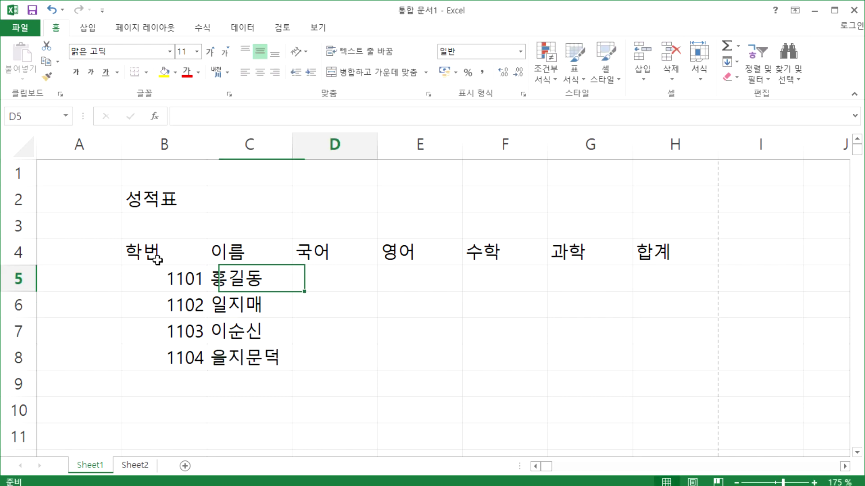
pyautogui.hotkey('shift', 'Right')
pyautogui.hotkey('shift', 'Right')
pyautogui.hotkey('shift', 'Right')
pyautogui.hotkey('shift', 'Down')
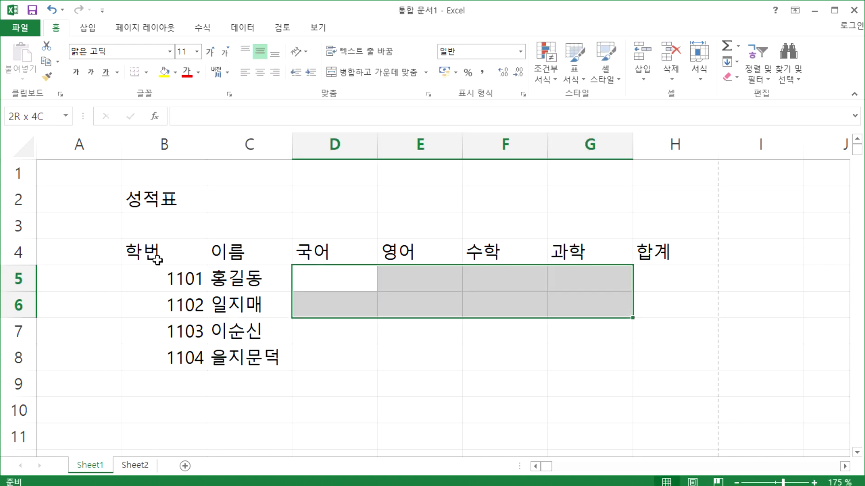
pyautogui.hotkey('shift', 'Down')
pyautogui.hotkey('shift', 'Down')
pyautogui.write('100')
pyautogui.hotkey('ctrl', 'Return')
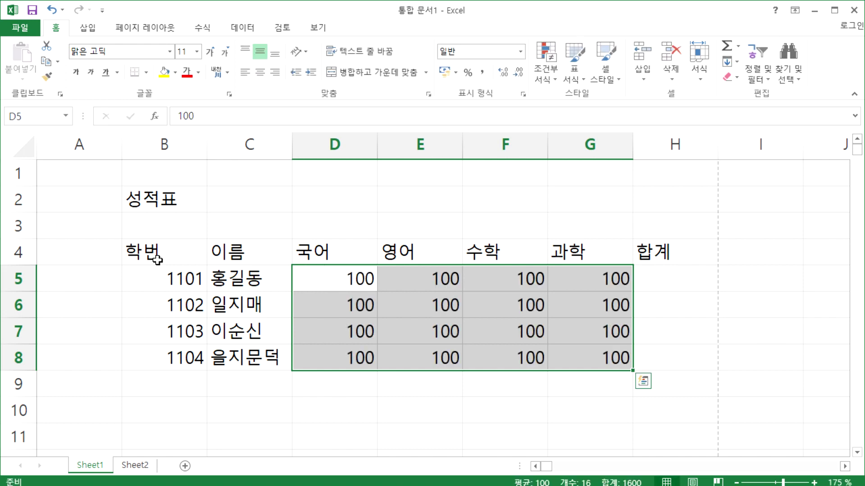
pyautogui.press('Left')
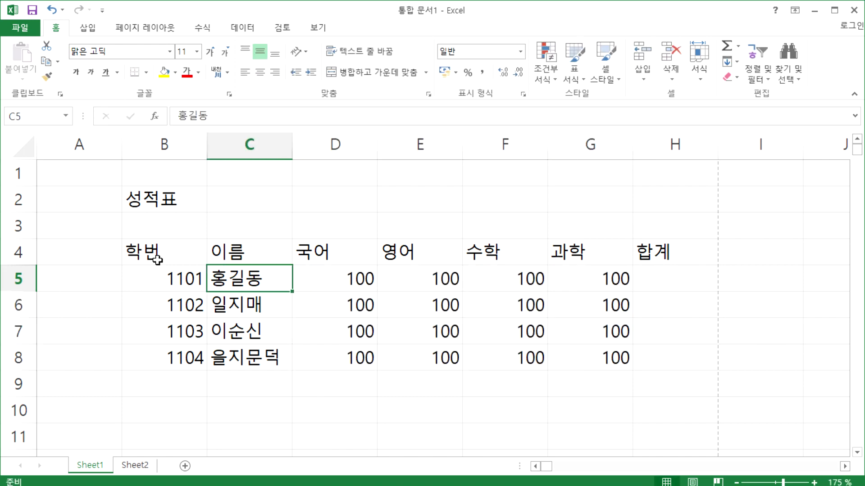
pyautogui.press('Right')
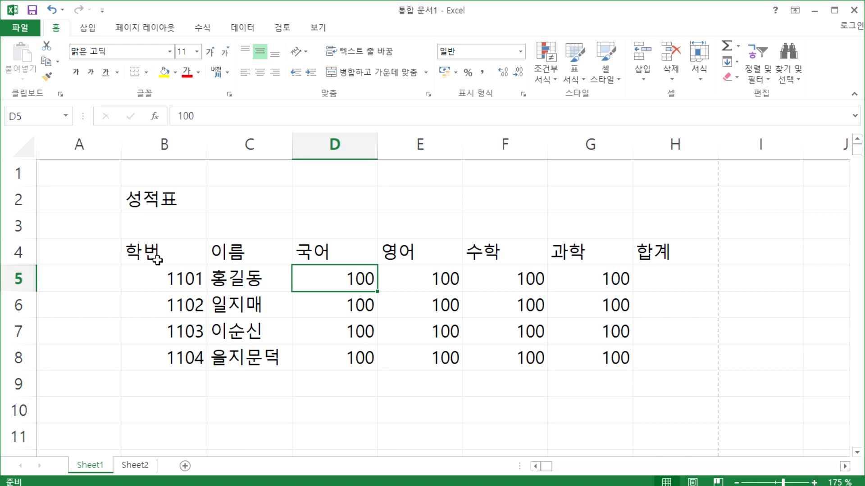
pyautogui.click(71, 176)
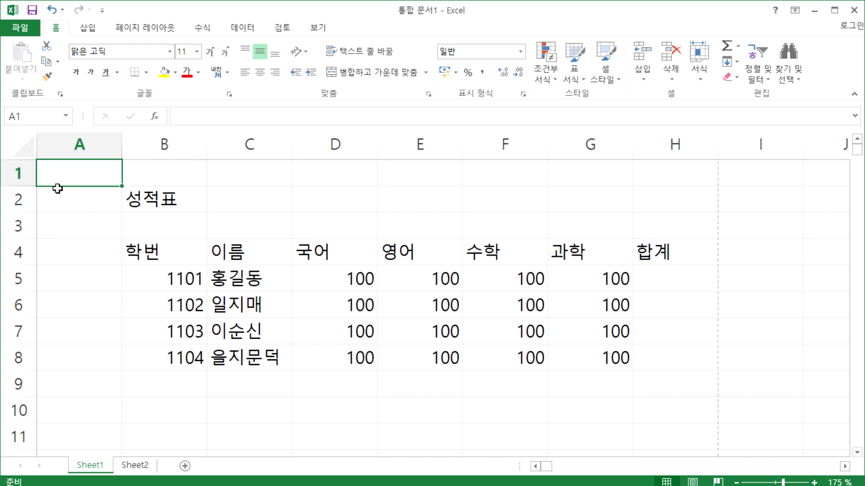
# Step: Clear all the scores from D5:G8 and select cell D5
pyautogui.moveTo(344, 274); pyautogui.dragTo(572, 356)
pyautogui.press('Delete')
pyautogui.click(336, 274)
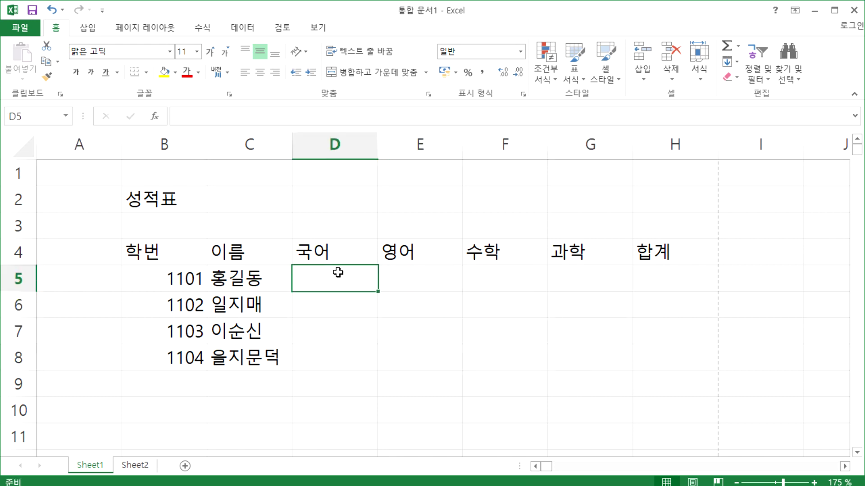
# Step: Practise selecting cell ranges starting at D5, covering D5:G8 and larger areas, and release each selection
pyautogui.moveTo(334, 277)
pyautogui.mouseDown()
pyautogui.moveTo(617, 297)
pyautogui.moveTo(610, 361)
pyautogui.mouseUp()
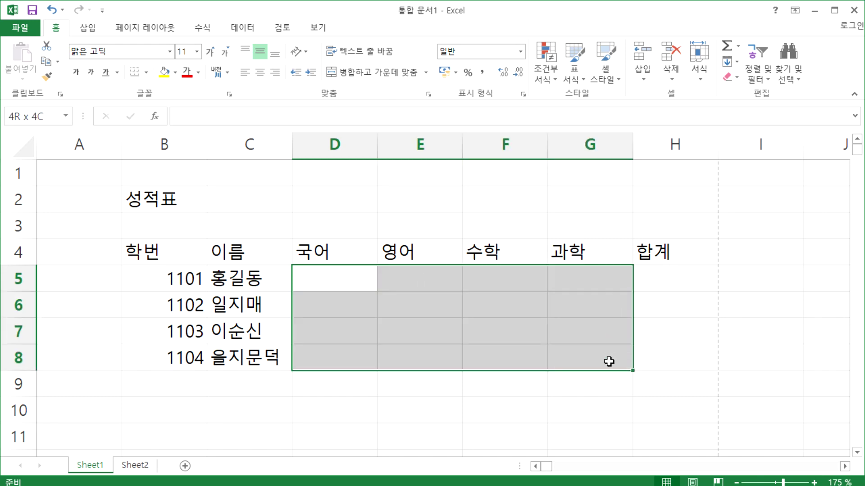
pyautogui.click(340, 413)
pyautogui.click(368, 272)
pyautogui.moveTo(368, 272); pyautogui.dragTo(590, 349)
pyautogui.moveTo(349, 276); pyautogui.dragTo(581, 357)
pyautogui.click(327, 279)
pyautogui.moveTo(360, 283); pyautogui.dragTo(593, 390)
pyautogui.scroll(9, 586, 374)
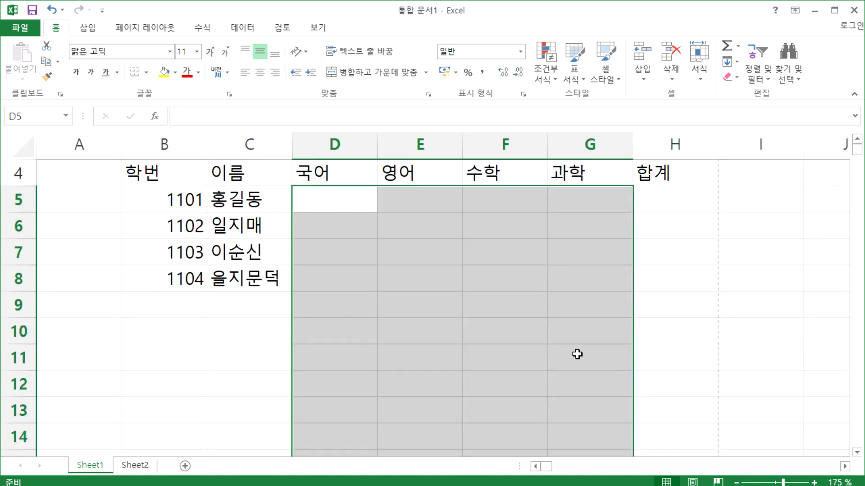
pyautogui.click(552, 344)
pyautogui.moveTo(340, 276); pyautogui.dragTo(177, 224)
pyautogui.click(243, 266)
# Step: Select D5:G8, enter 100 in D5 to D8 one cell at a time, and fill the whole range with 100 in one entry
pyautogui.moveTo(319, 280); pyautogui.dragTo(573, 356)
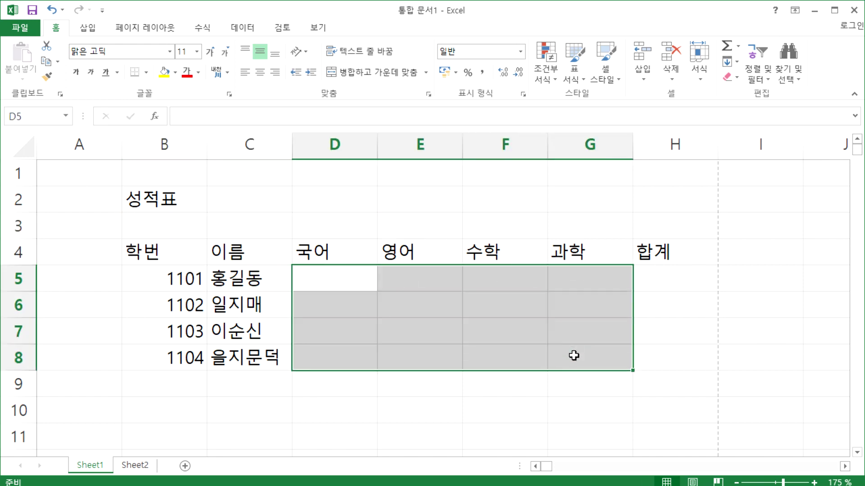
pyautogui.write('100')
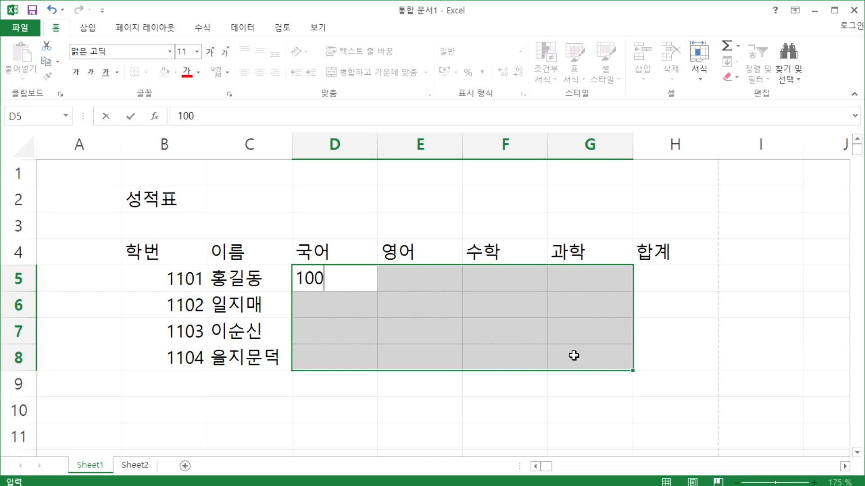
pyautogui.press('Return')
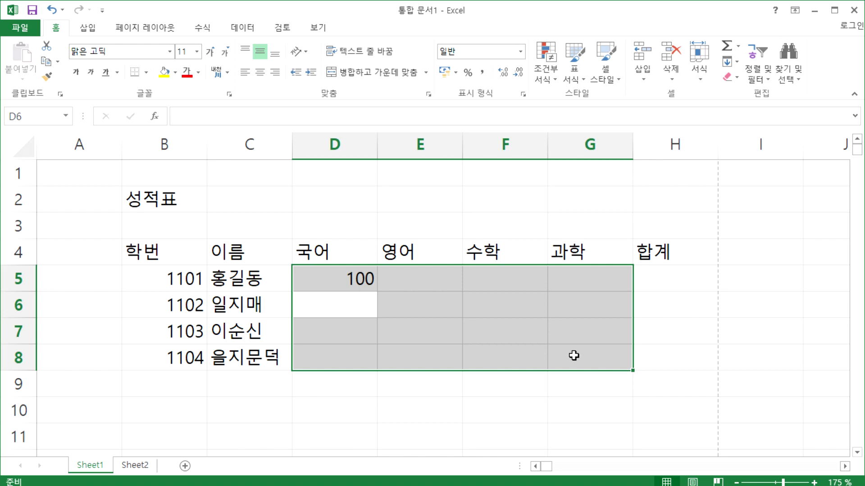
pyautogui.write('100')
pyautogui.press('Return')
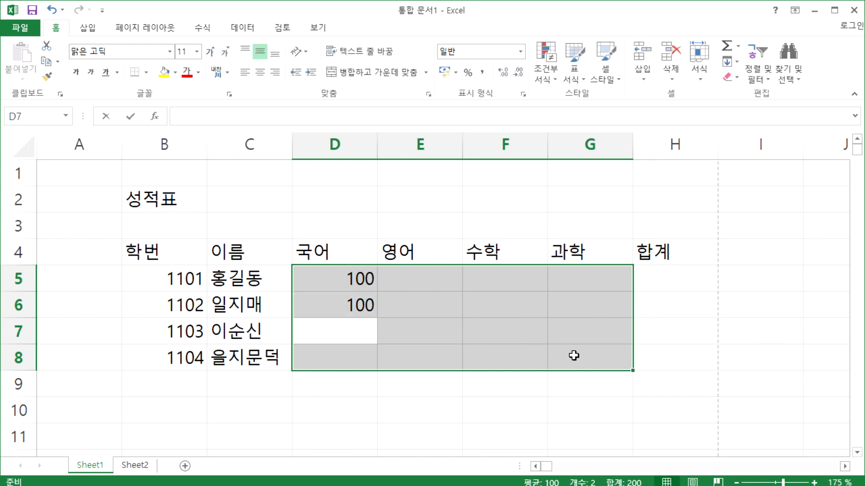
pyautogui.write('100')
pyautogui.press('Return')
pyautogui.write('100')
pyautogui.press('Return')
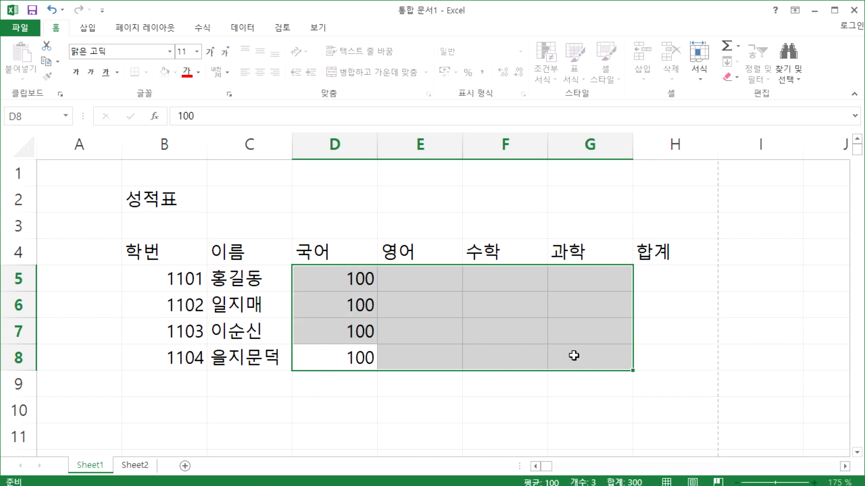
pyautogui.press('Return')
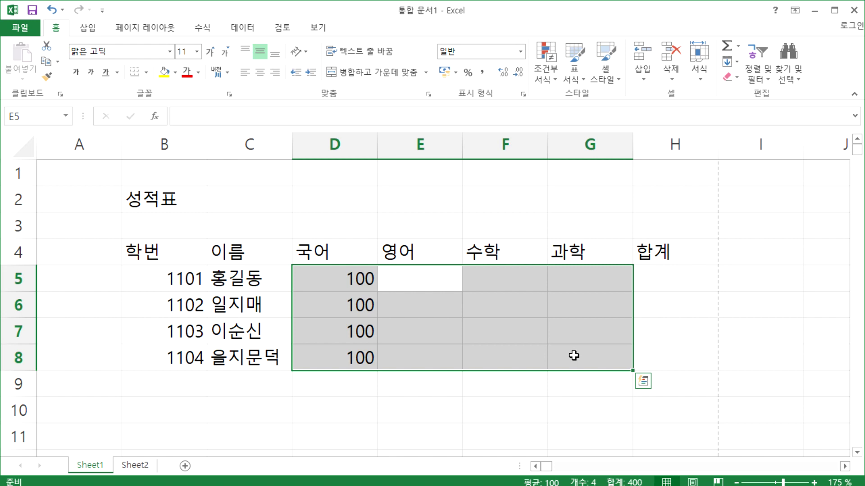
pyautogui.write('100')
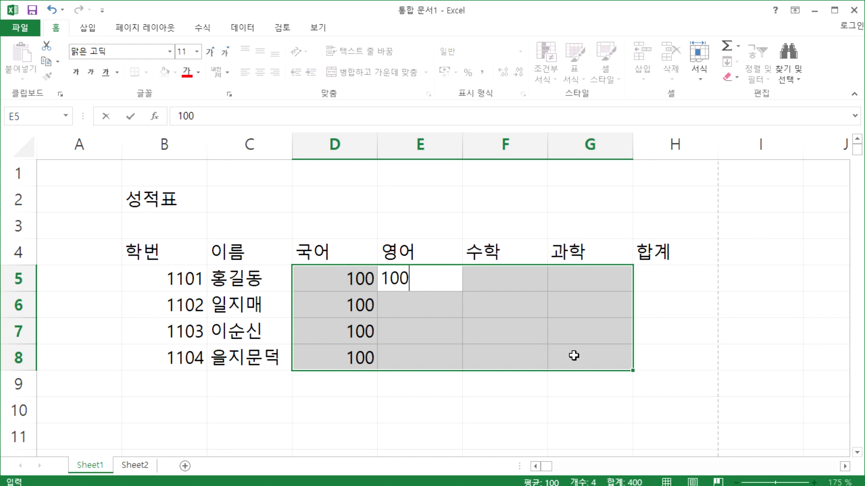
pyautogui.hotkey('ctrl', 'Return')
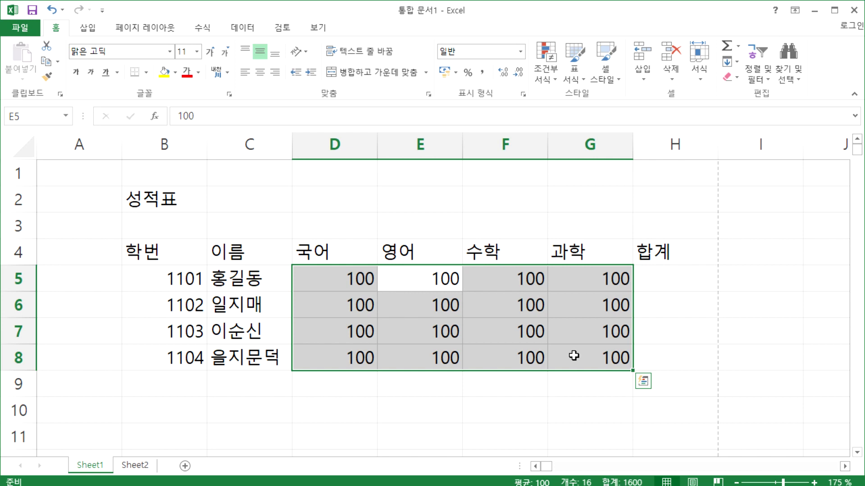
# Step: Fill all of D5:G8 with 사랑해요 in one entry and replace it throughout the range with 100
pyautogui.write('사랑해요')
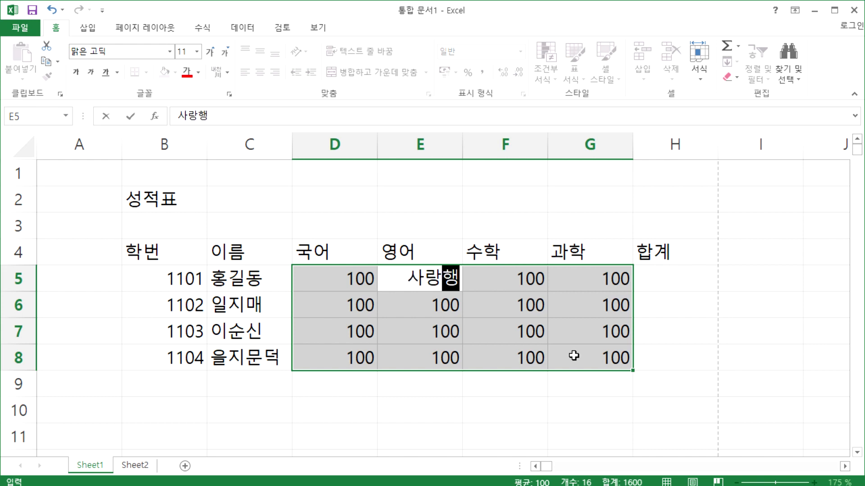
pyautogui.hotkey('ctrl', 'Return')
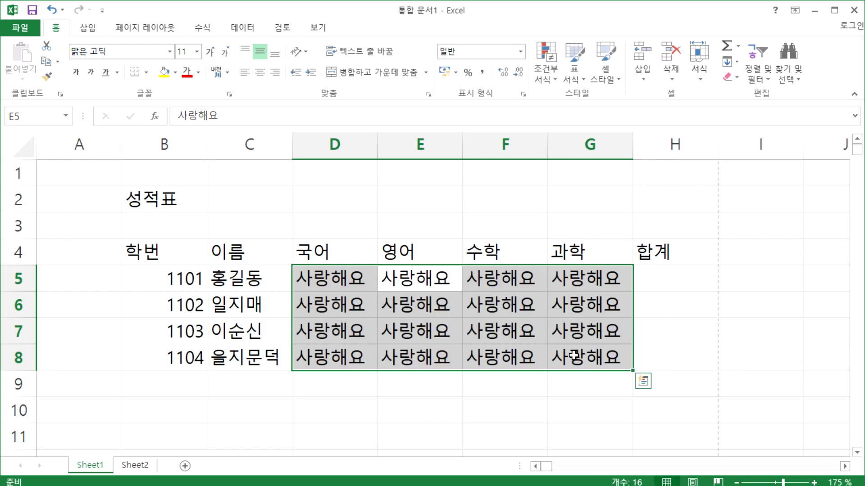
pyautogui.write('100')
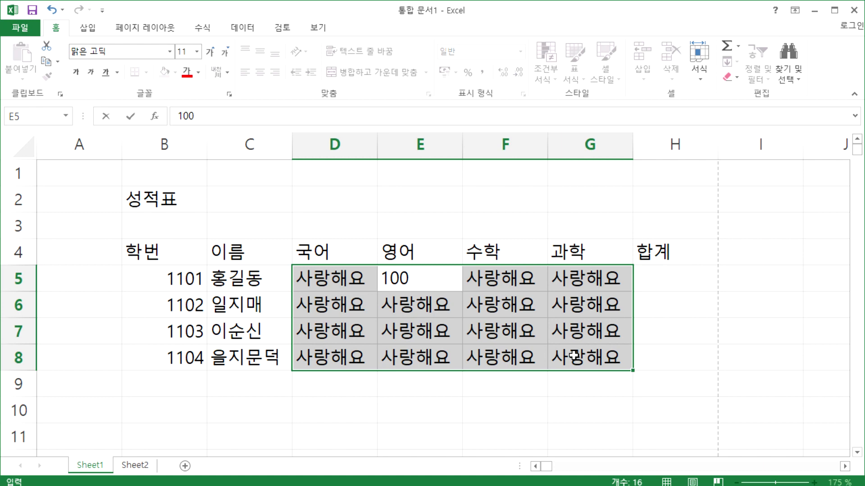
pyautogui.hotkey('ctrl', 'Return')
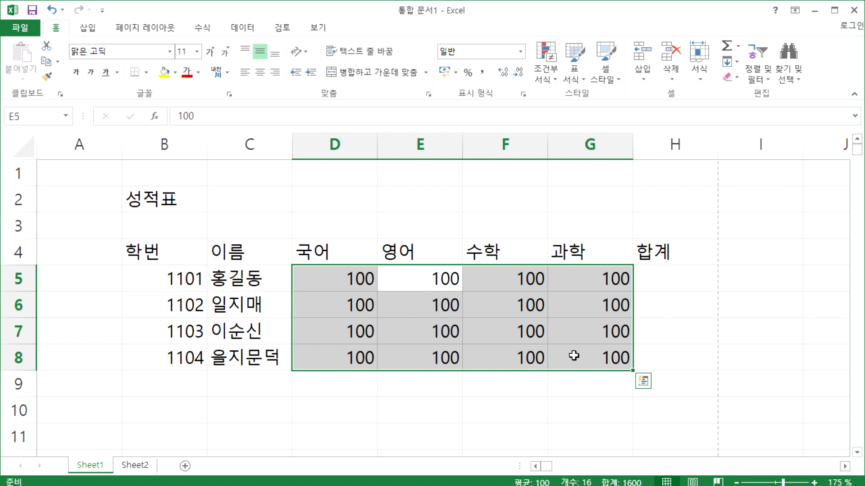
pyautogui.moveTo(666, 277); pyautogui.dragTo(654, 358)
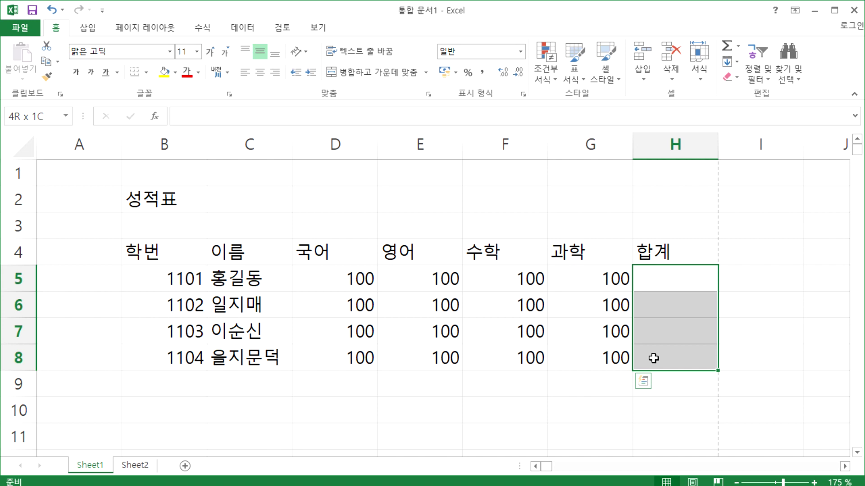
pyautogui.moveTo(654, 358); pyautogui.dragTo(717, 303)
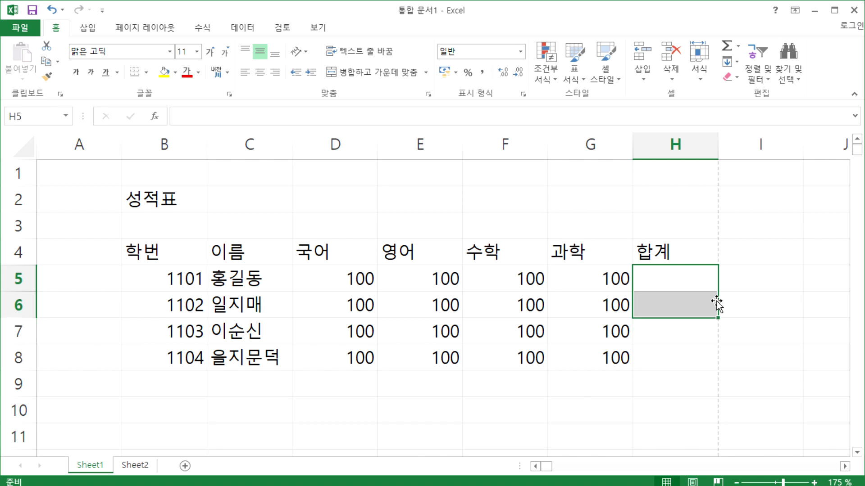
pyautogui.click(531, 298)
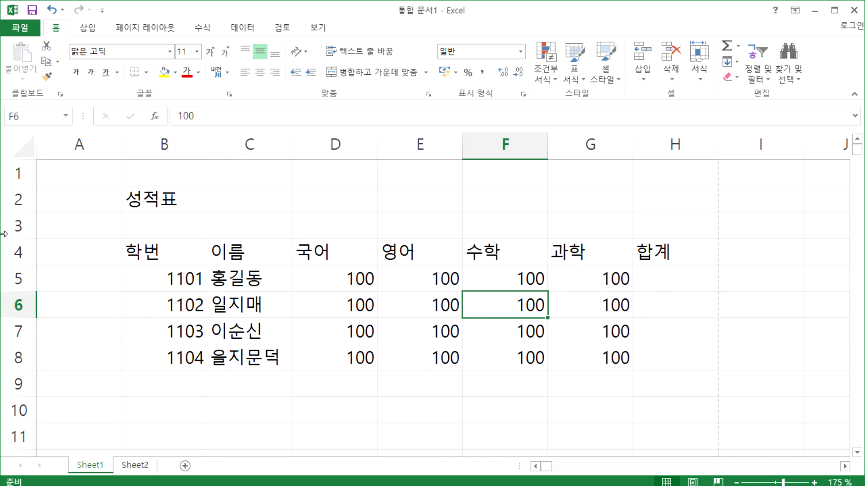
pyautogui.click(759, 180)
pyautogui.click(728, 227)
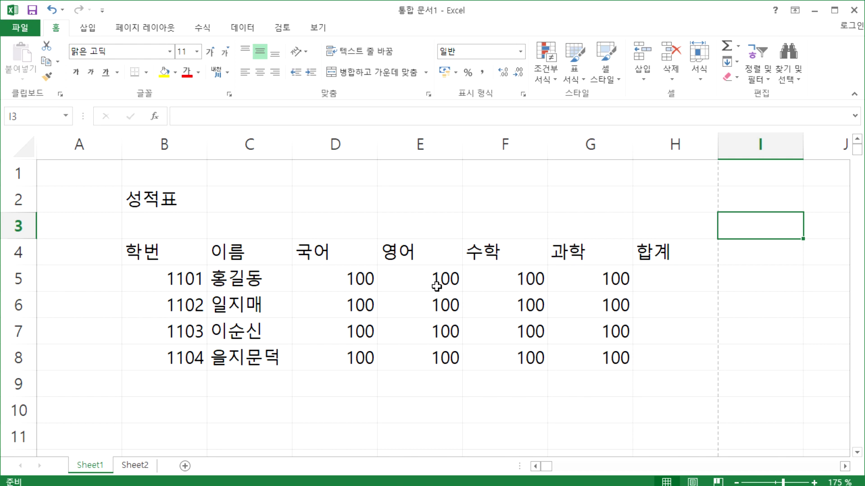
pyautogui.click(421, 283)
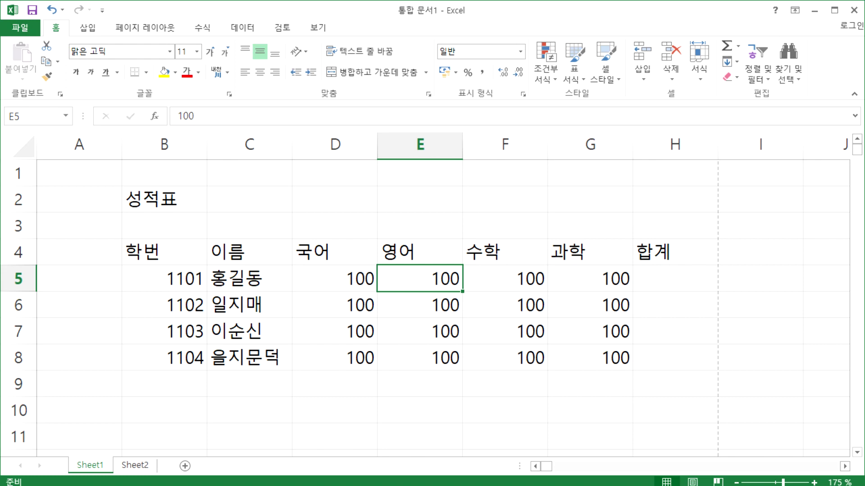
pyautogui.click(252, 249)
pyautogui.click(333, 249)
# Step: Practise selecting whole columns, covering C:D together and single columns, ending with column D selected
pyautogui.moveTo(270, 144); pyautogui.dragTo(317, 141)
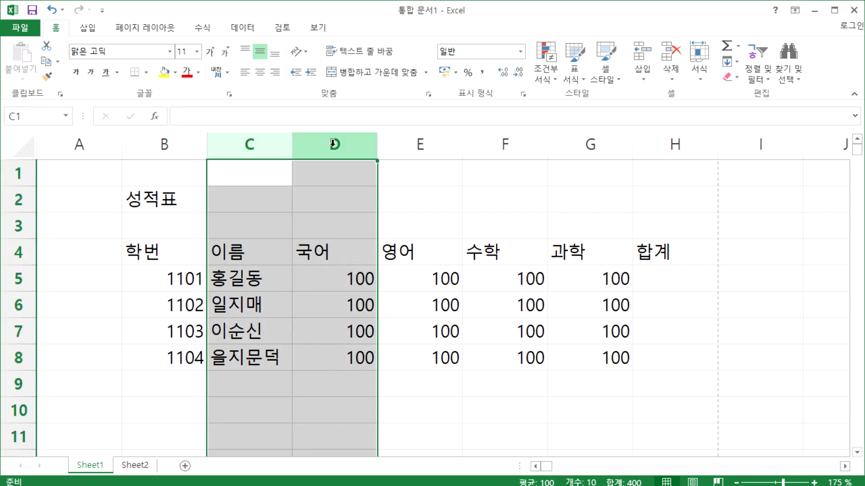
pyautogui.click(332, 143)
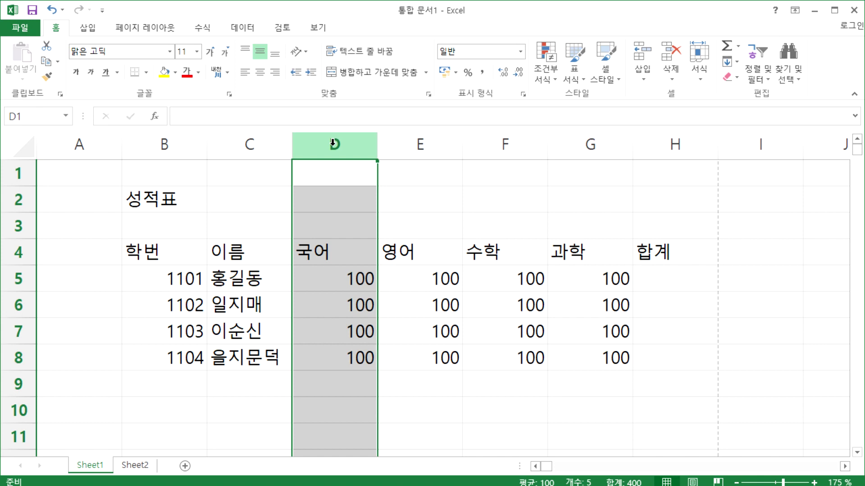
pyautogui.click(79, 144)
pyautogui.click(245, 143)
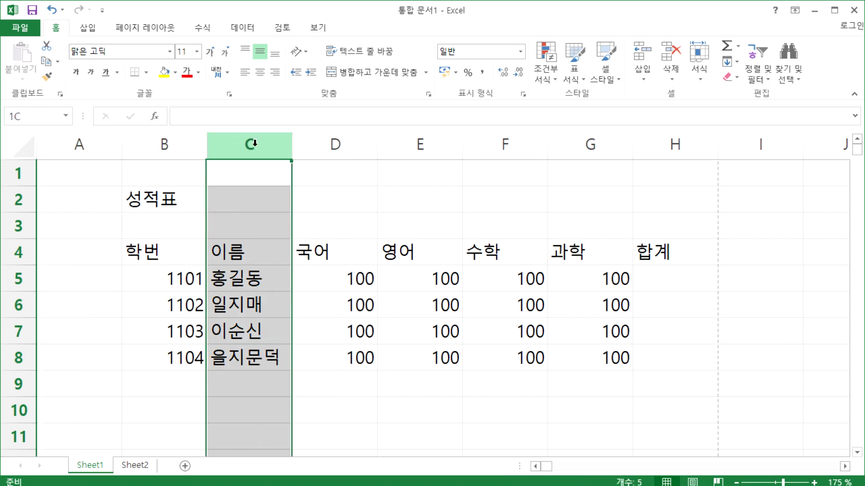
pyautogui.click(322, 142)
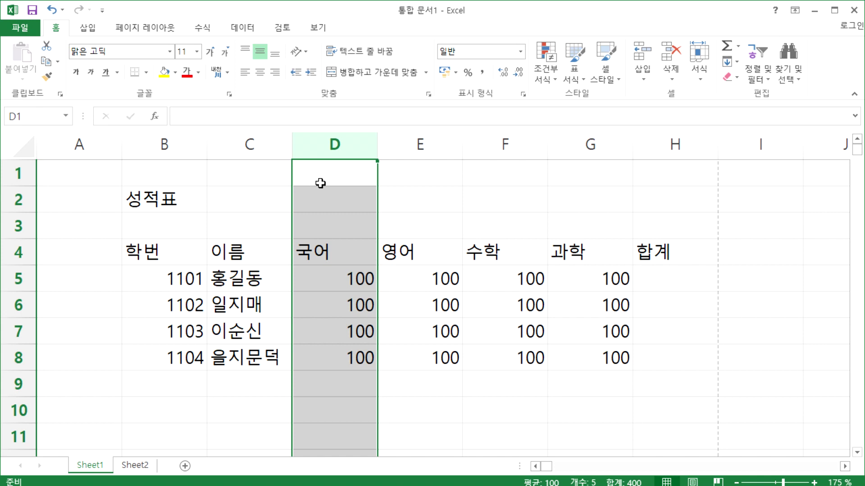
# Step: Insert a blank column before the 국어 column and undo the insertion
pyautogui.rightClick(327, 144)
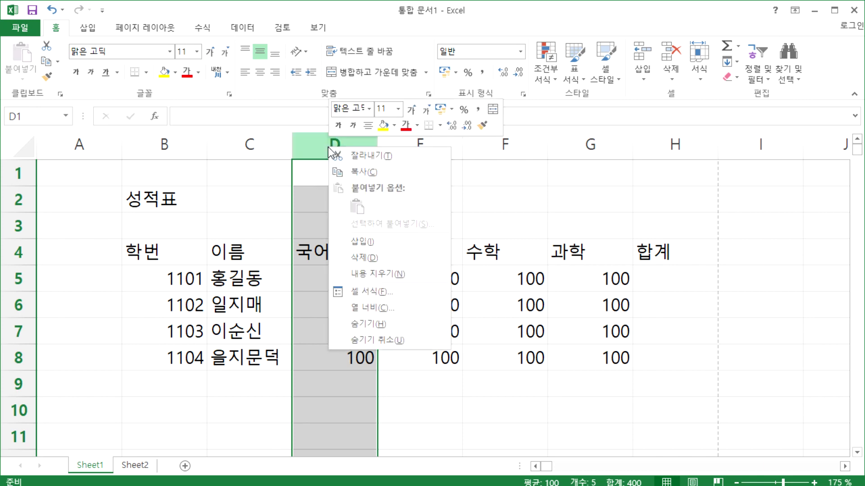
pyautogui.click(355, 242)
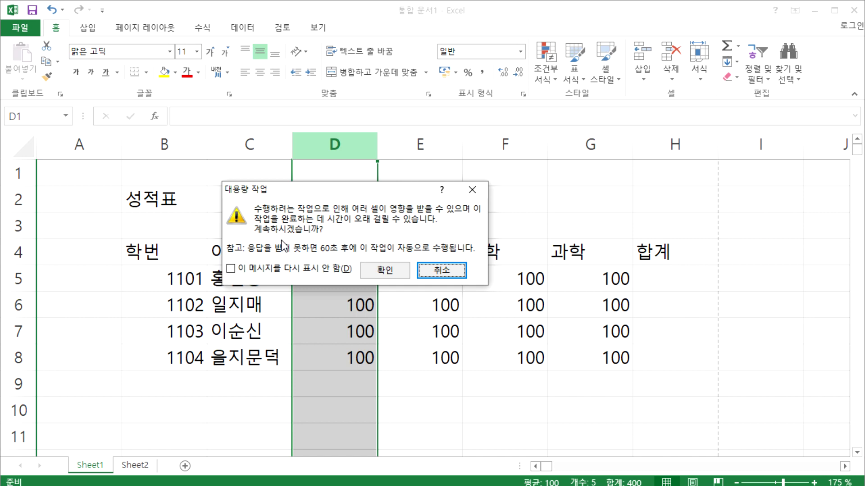
pyautogui.click(384, 272)
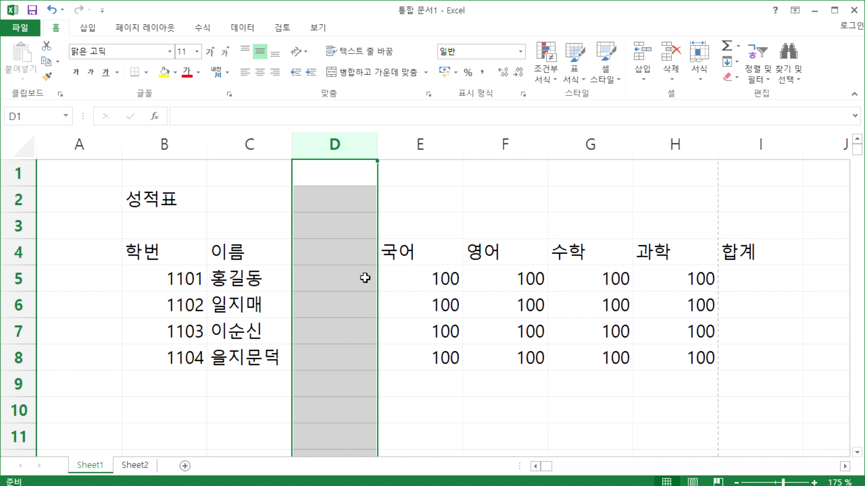
pyautogui.hotkey('ctrl', 'z')
# Step: Insert a blank column before 국어 again, setting the large-operation warning not to be shown again
pyautogui.rightClick(336, 148)
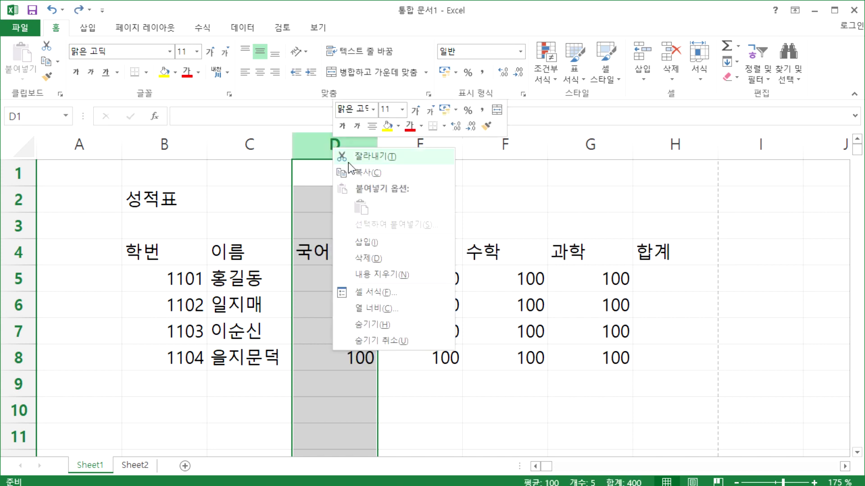
pyautogui.click(366, 240)
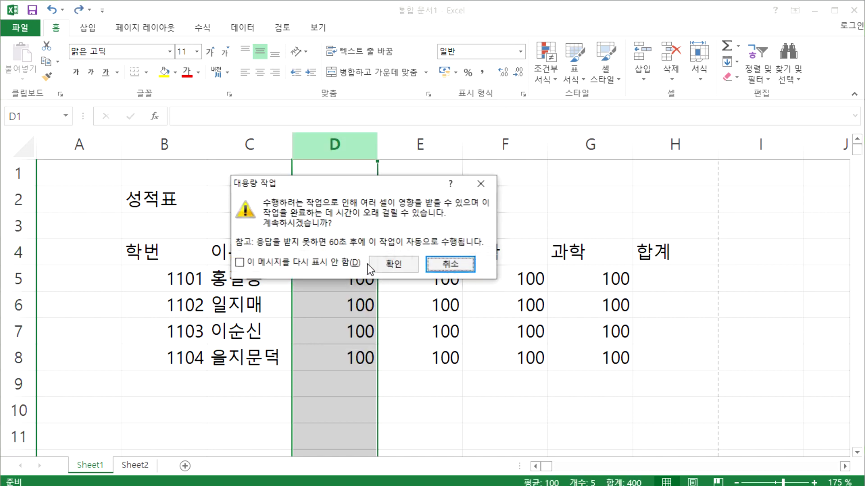
pyautogui.click(324, 269)
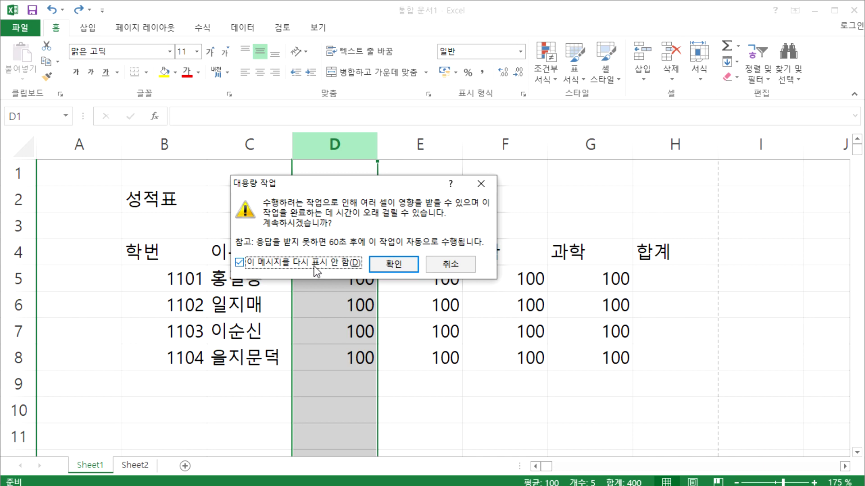
pyautogui.click(395, 268)
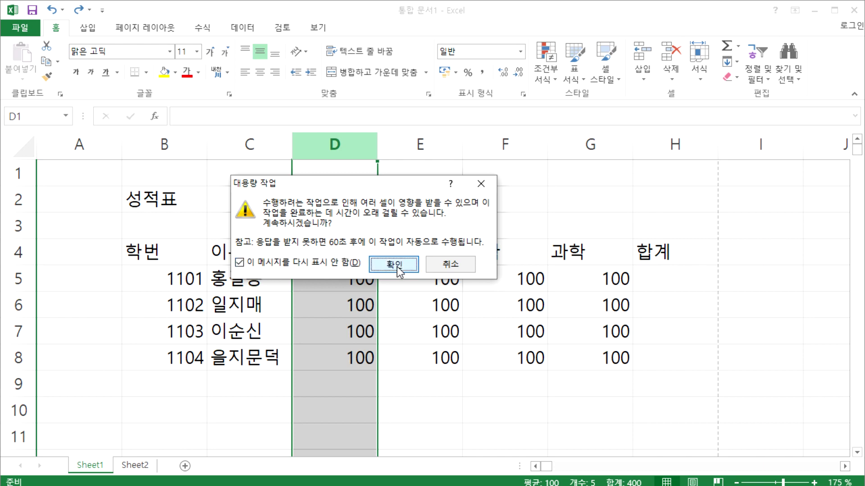
# Step: Enter the heading 생년월일 in cell D4 of the inserted column
pyautogui.click(336, 260)
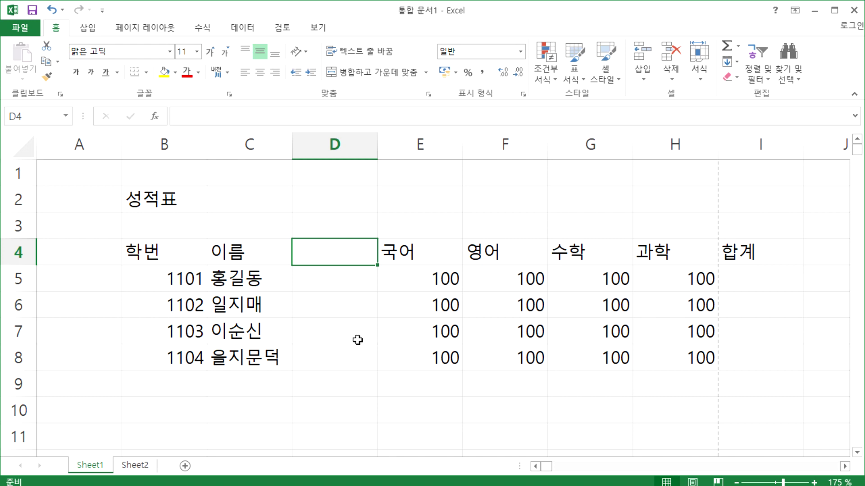
pyautogui.write('생년월ㅇ')
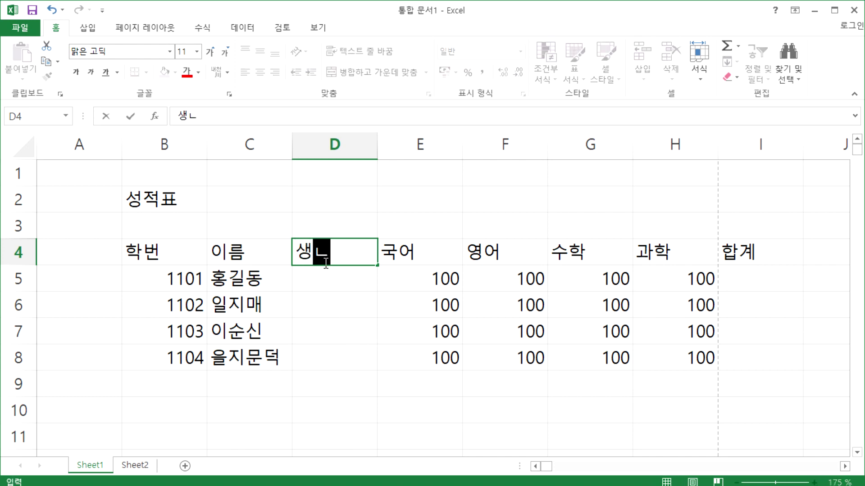
pyautogui.write('일')
pyautogui.press('Return')
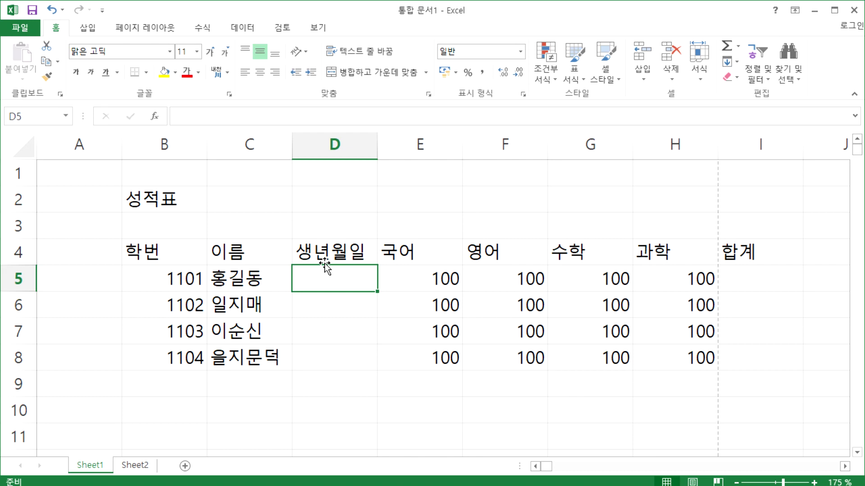
# Step: Try entering a date of birth in D5, cancel it, undo the 생년월일 heading and column insertion, and select column D
pyautogui.write('199')
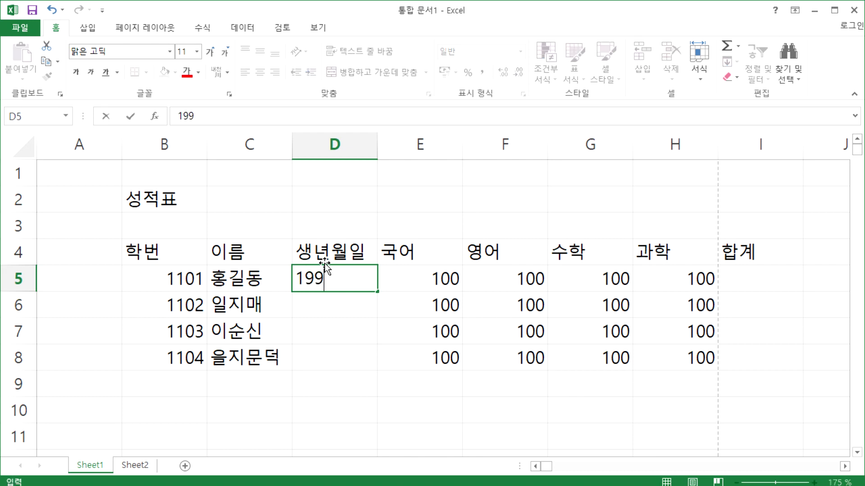
pyautogui.write('9-12-31')
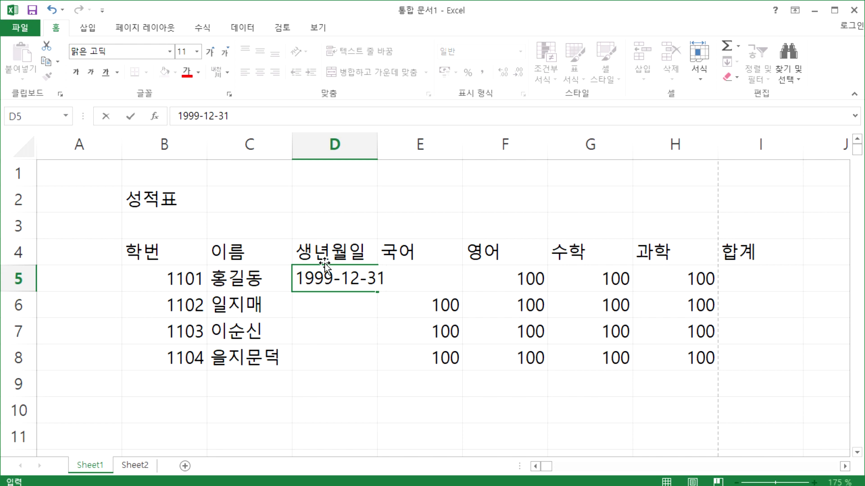
pyautogui.press('Escape')
pyautogui.hotkey('ctrl', 'z')
pyautogui.hotkey('ctrl', 'z')
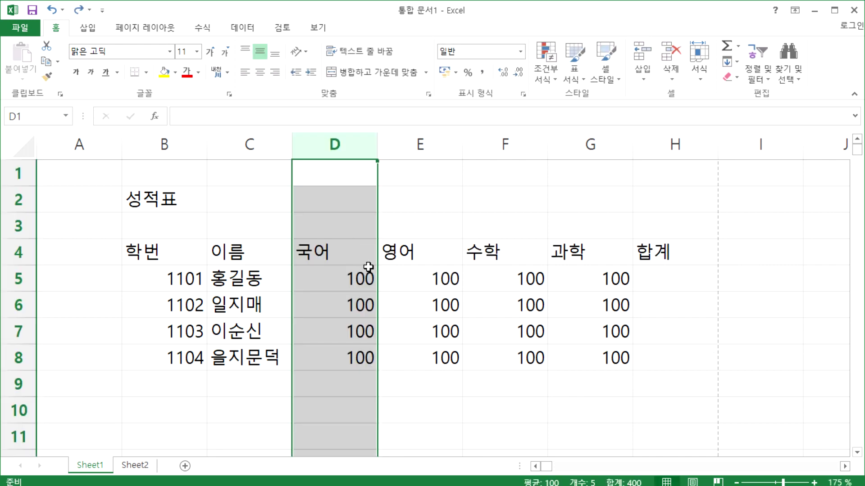
pyautogui.click(328, 143)
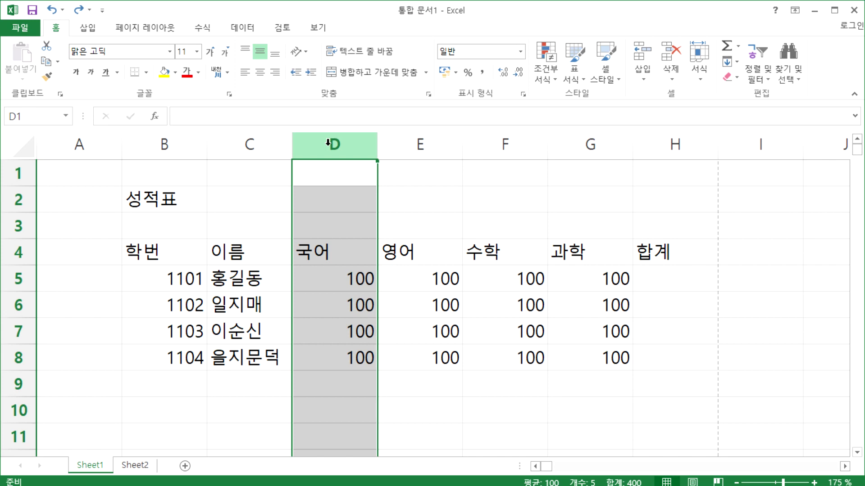
# Step: Insert a blank column before the 국어 column and enter the heading 생년월일 in cell D4
pyautogui.click(327, 186)
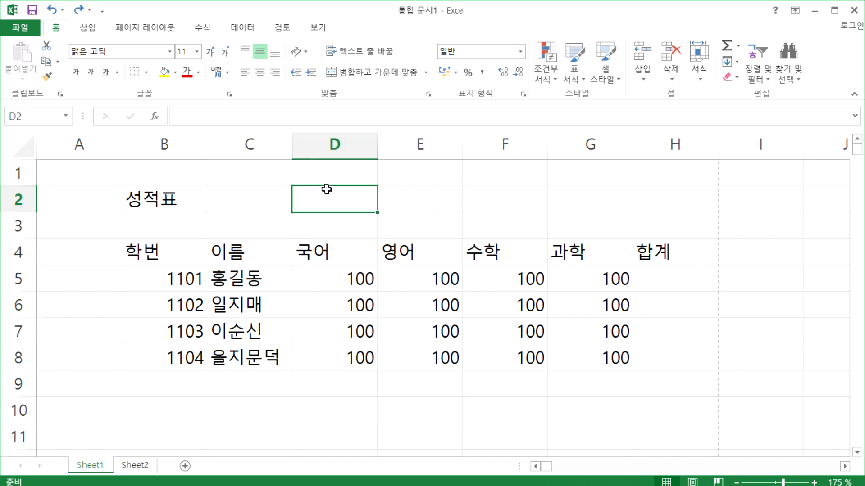
pyautogui.rightClick(317, 142)
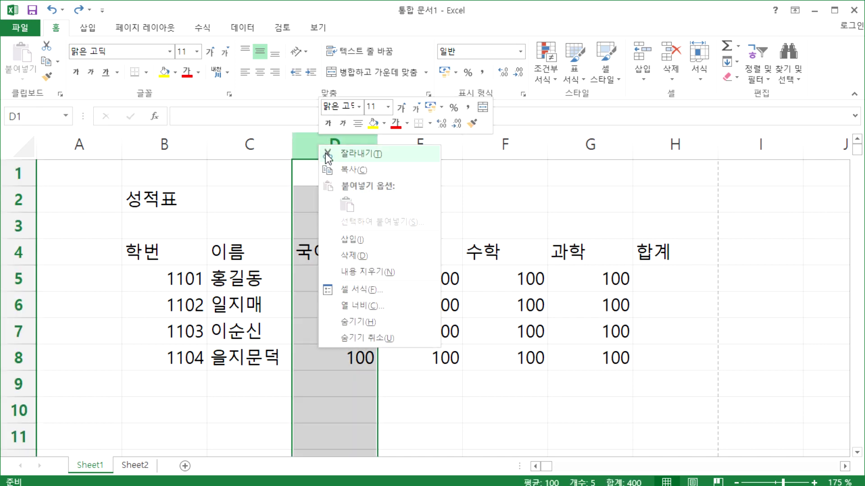
pyautogui.click(354, 240)
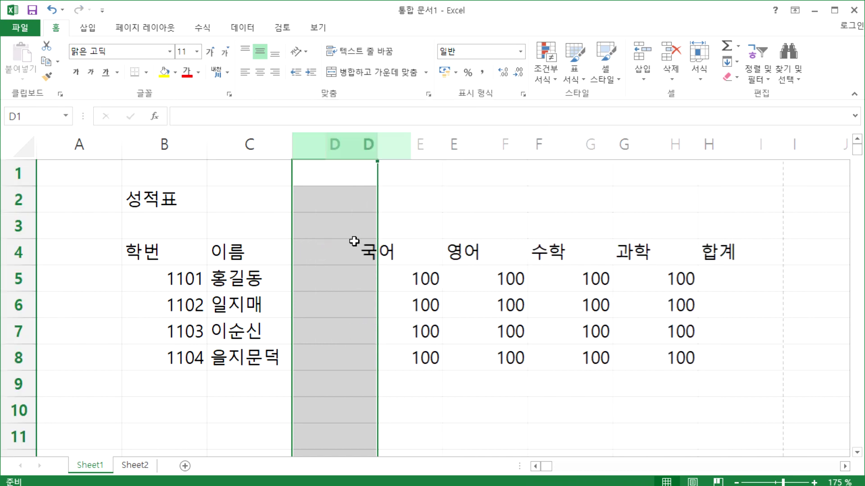
pyautogui.click(330, 246)
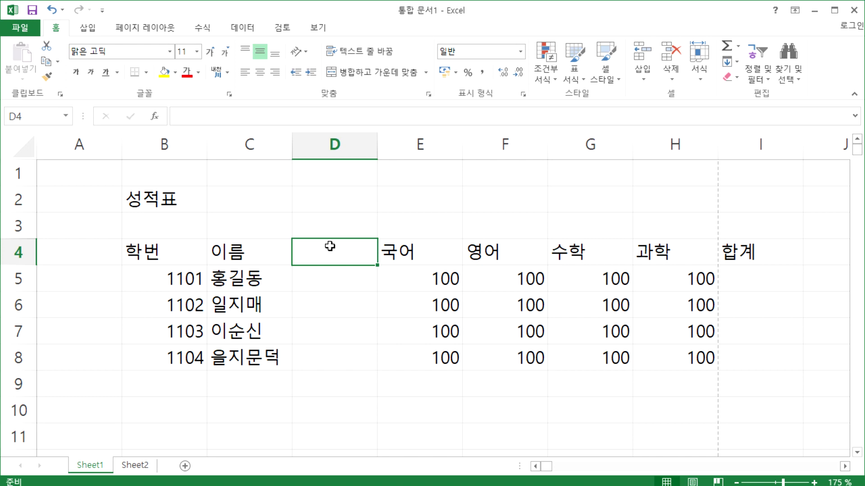
pyautogui.write('생')
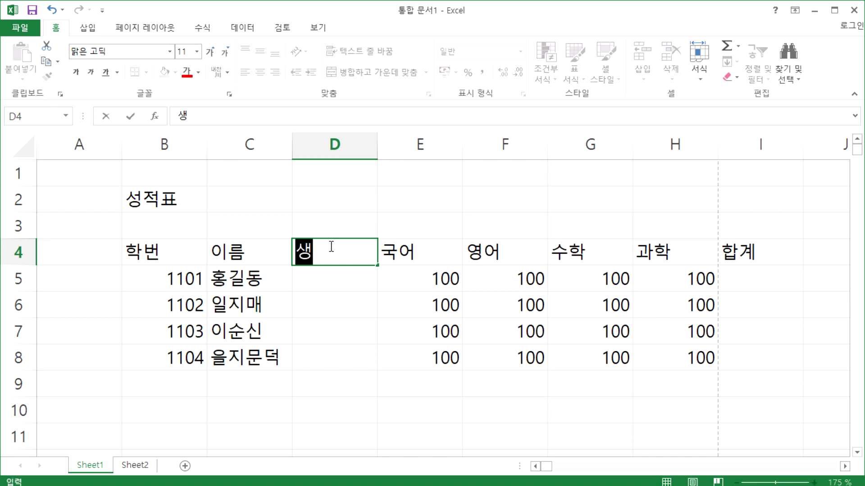
pyautogui.write('년우월일')
pyautogui.press('Return')
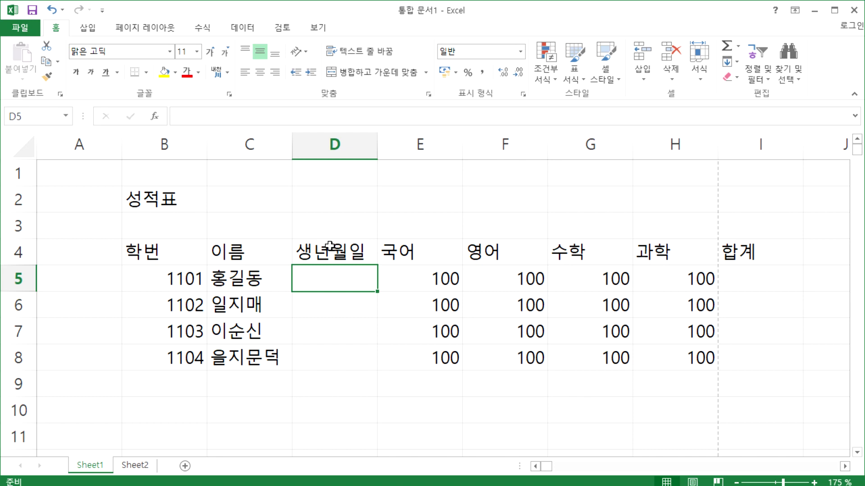
# Step: Try entering the first student's date of birth in D5 as eight digits without separators
pyautogui.write('1')
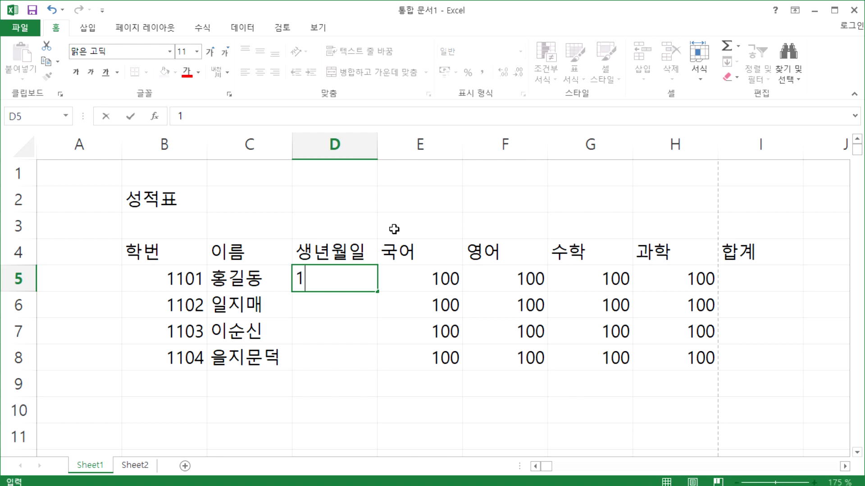
pyautogui.write('999-12-31')
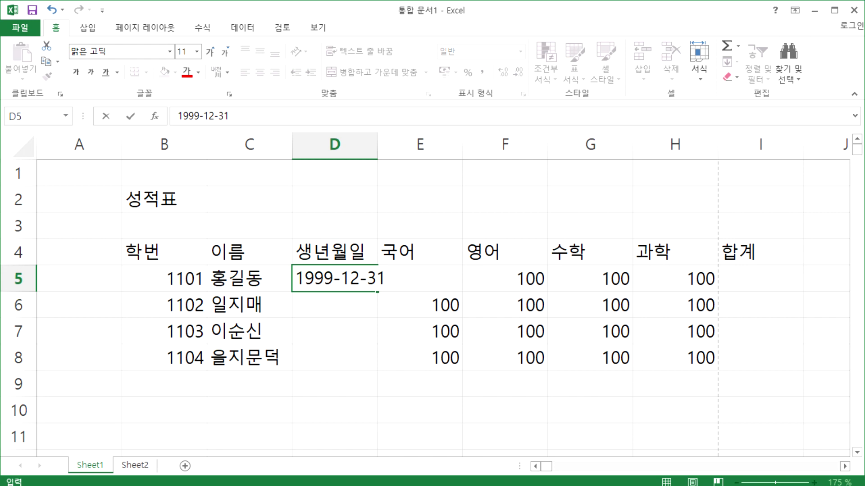
pyautogui.press('Escape')
pyautogui.write('1999')
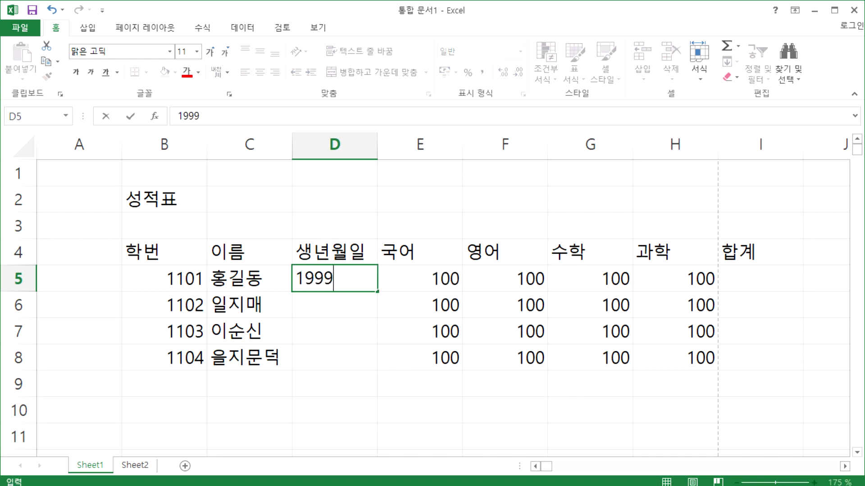
pyautogui.write('1231')
pyautogui.press('Return')
pyautogui.press('Up')
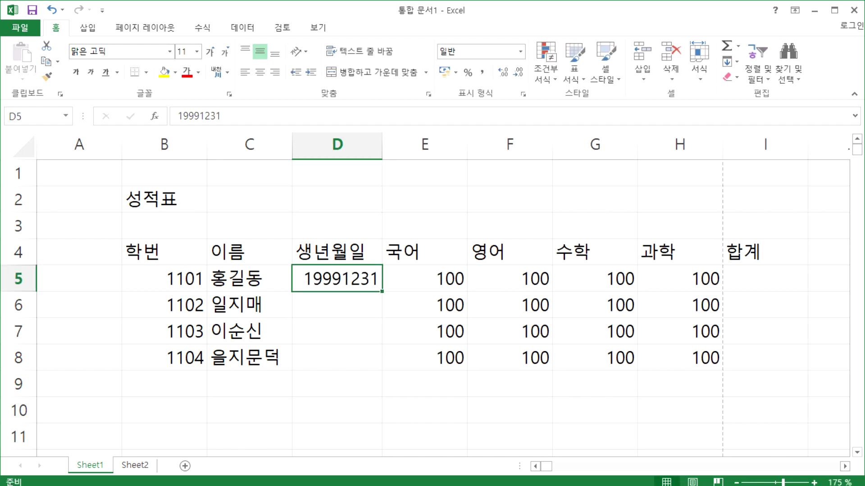
# Step: Enter the date of birth in D5 with a four-digit year and hyphens, and select the cell to check its number format
pyautogui.write('1999-12-31')
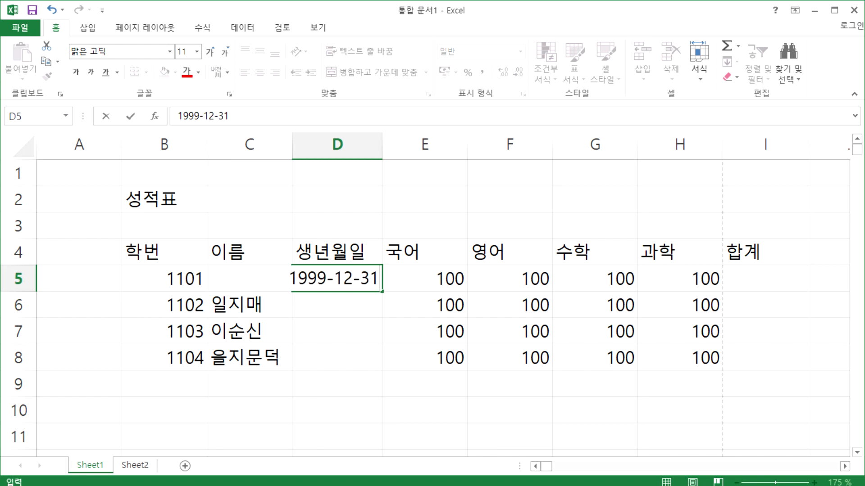
pyautogui.press('Return')
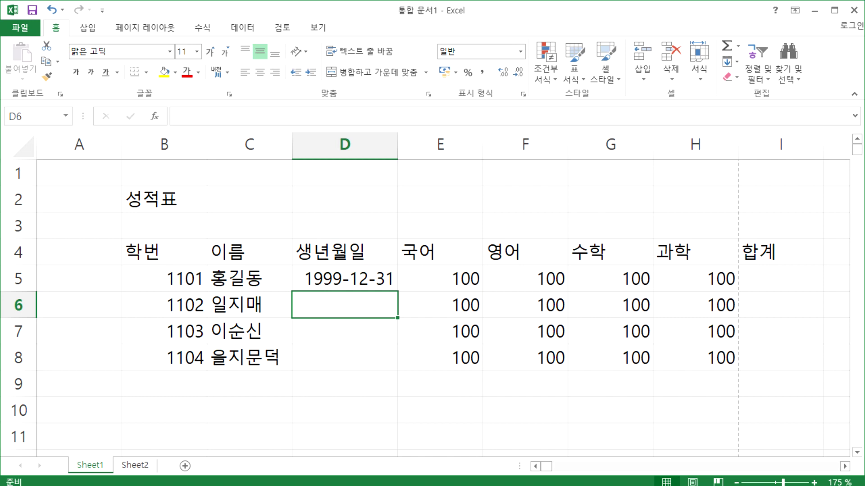
pyautogui.click(344, 279)
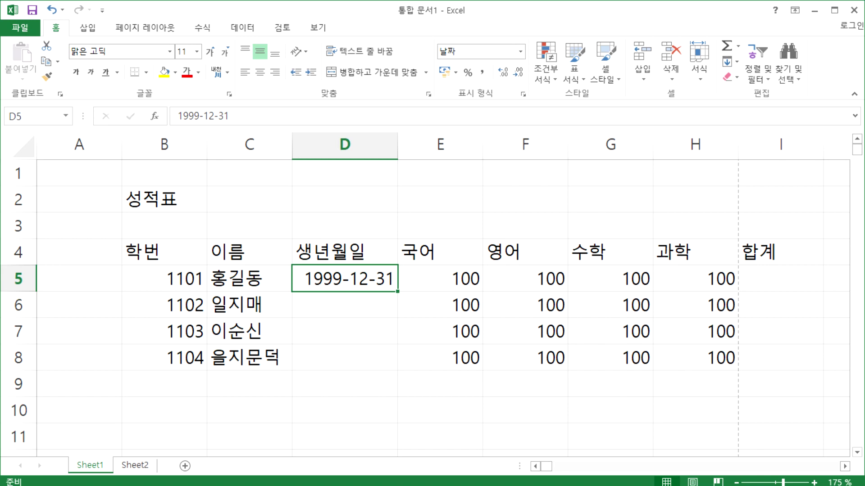
# Step: Enter the date of birth in D6 using slashes and the one in D7 using a two-digit year and hyphens
pyautogui.click(345, 305)
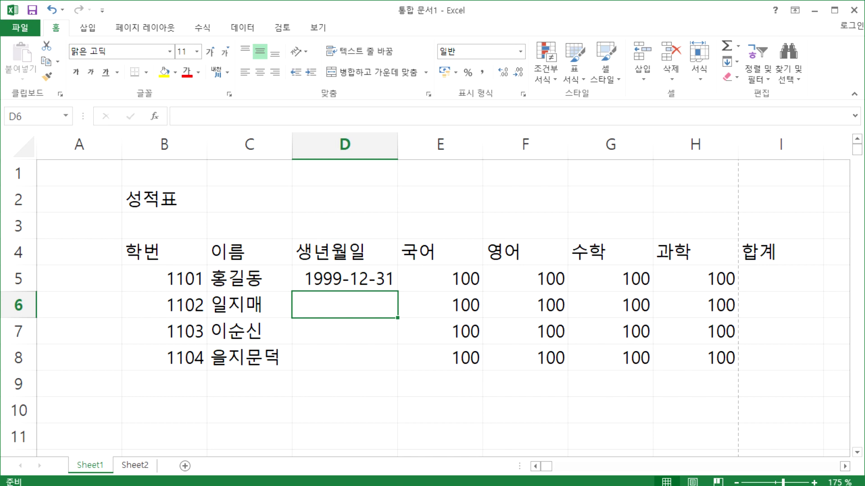
pyautogui.write('2000-1-1')
pyautogui.press('Escape')
pyautogui.write('2000/1/1')
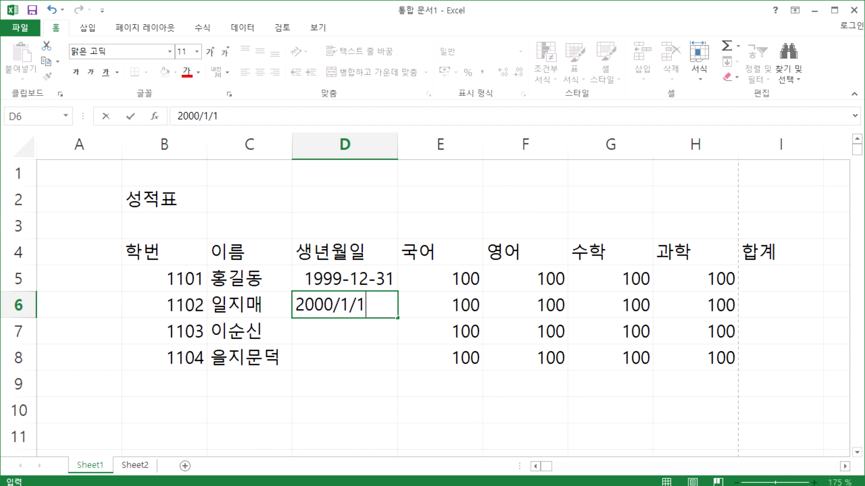
pyautogui.press('Return')
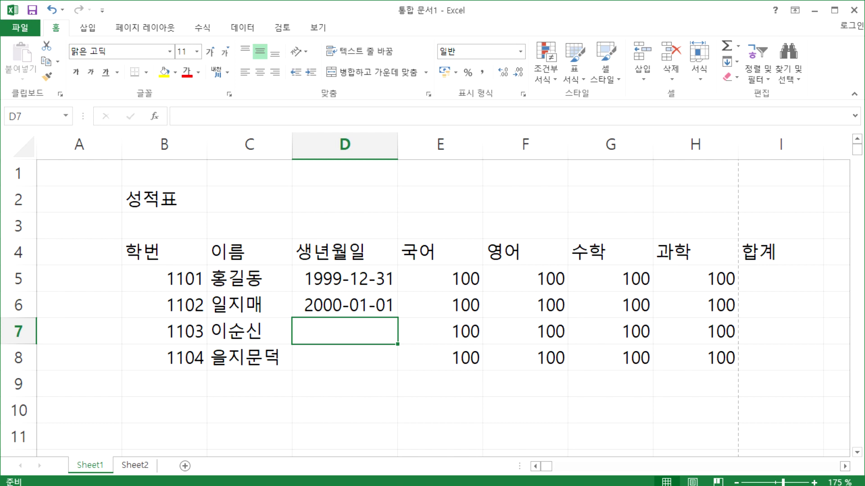
pyautogui.write('95-5-5')
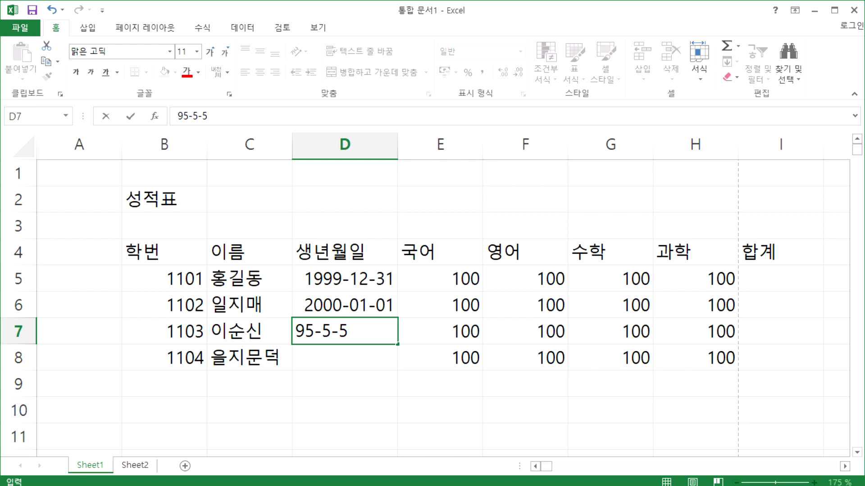
pyautogui.press('Return')
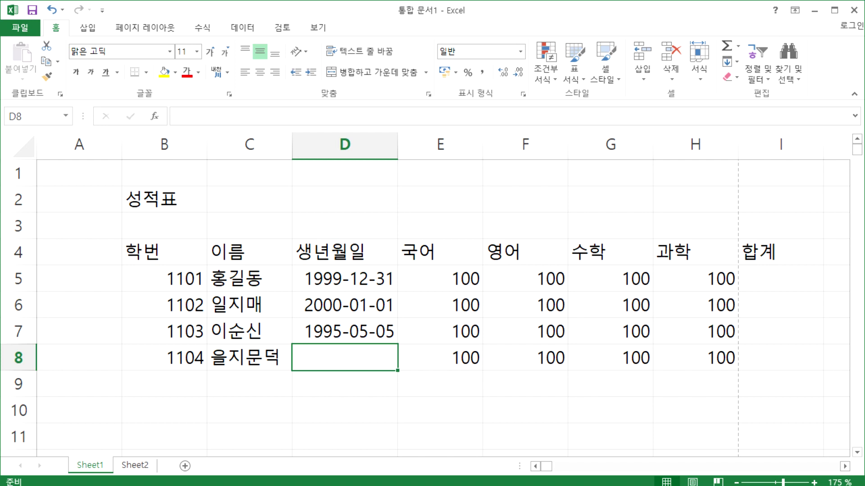
# Step: Try entering the date of birth in D8 with single-digit year, month and day, and clear the cell
pyautogui.write('2-2-2')
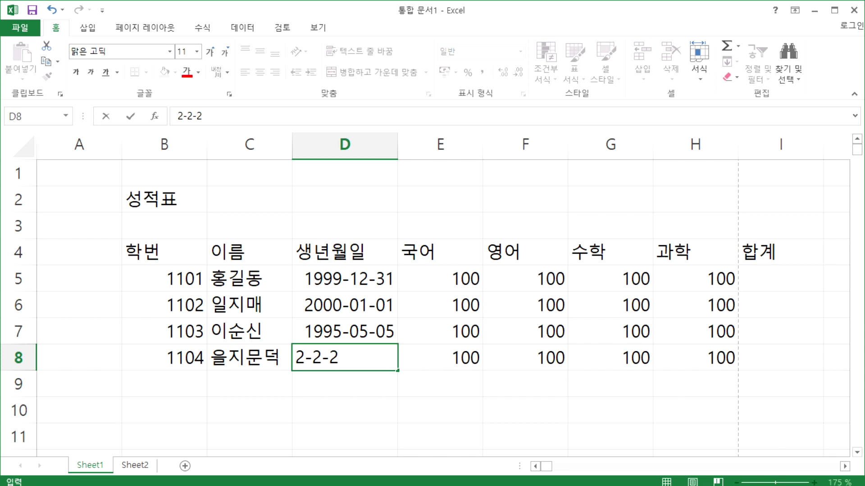
pyautogui.press('Return')
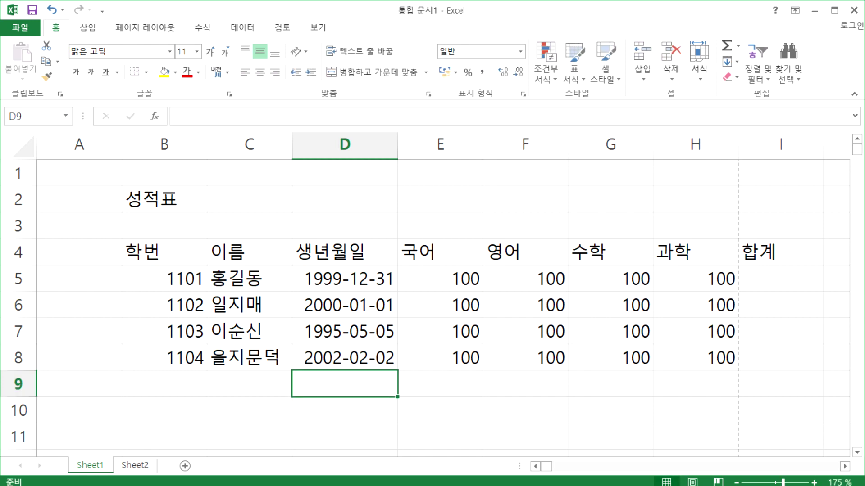
pyautogui.press('Up')
pyautogui.press('Delete')
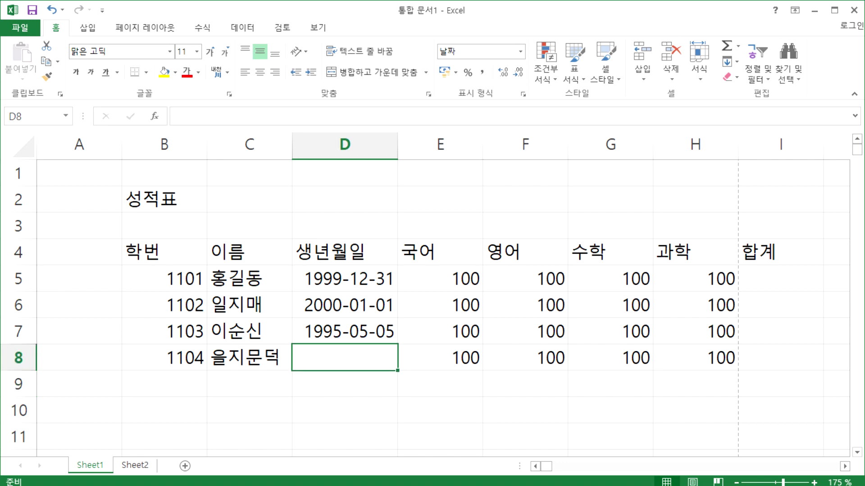
# Step: Enter the date of birth in D8 with a single-digit year and two-digit month and day, separated by hyphens
pyautogui.write('2002-02-02')
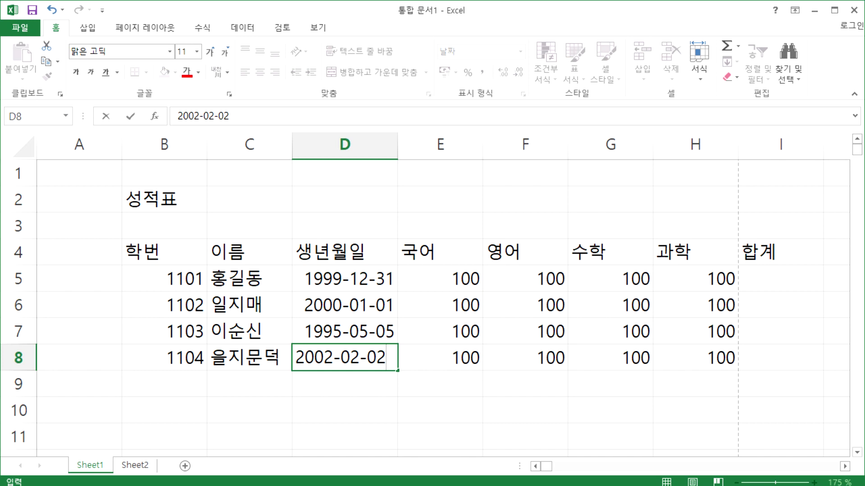
pyautogui.press('Escape')
pyautogui.write('2-02-02')
pyautogui.press('Return')
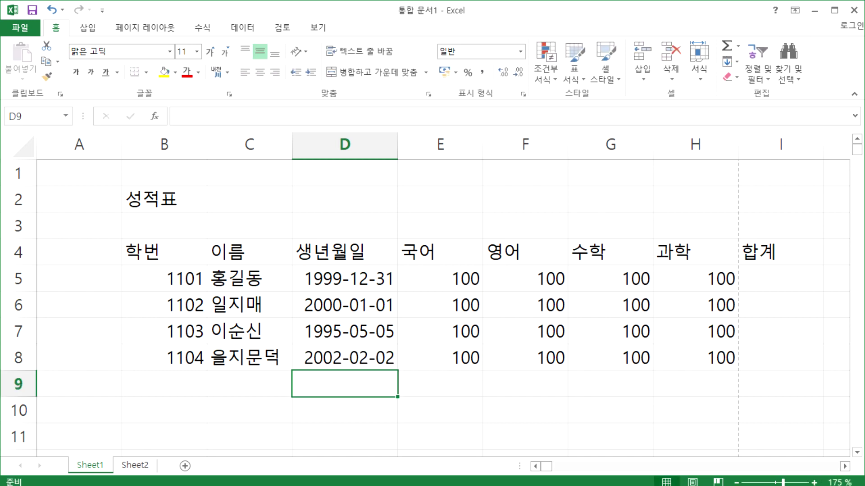
# Step: Add a fifth student in row 9, entering the student number in B9 and the student's name in C9
pyautogui.press('Left')
pyautogui.press('Left')
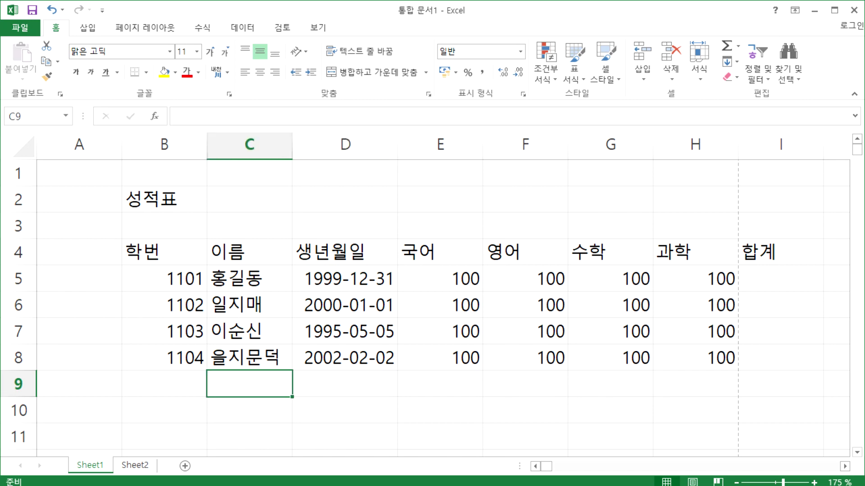
pyautogui.write('1105')
pyautogui.press('Tab')
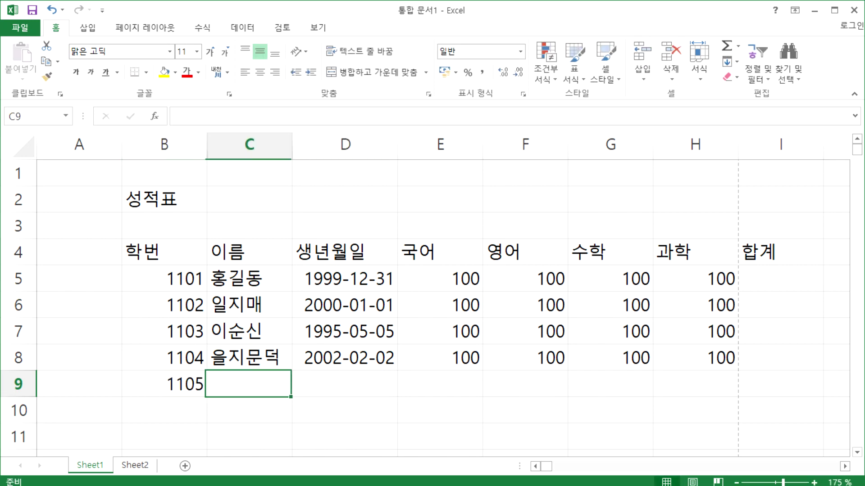
pyautogui.write('연개소문')
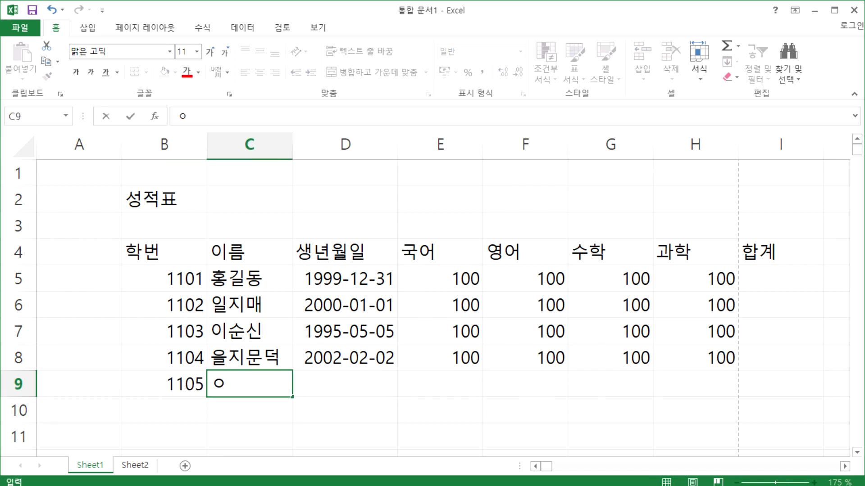
pyautogui.press('Tab')
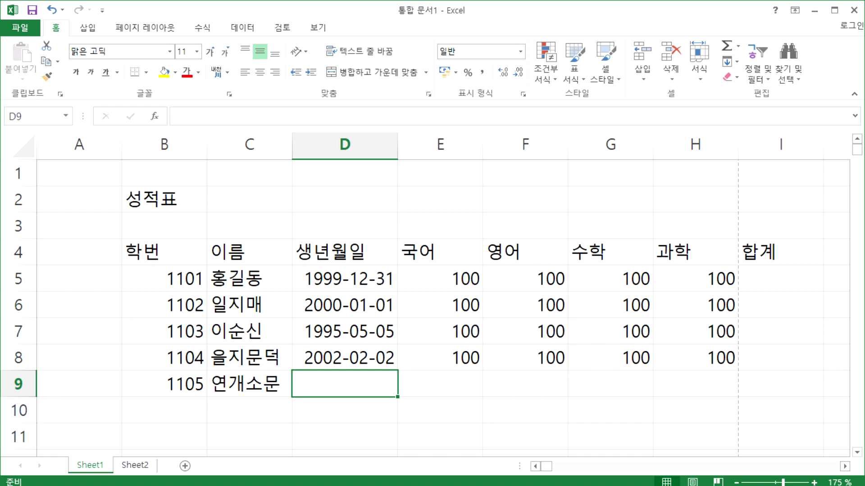
# Step: Enter only the month and day of the date of birth in D9 and reselect the cell to examine its stored date
pyautogui.write('6-25')
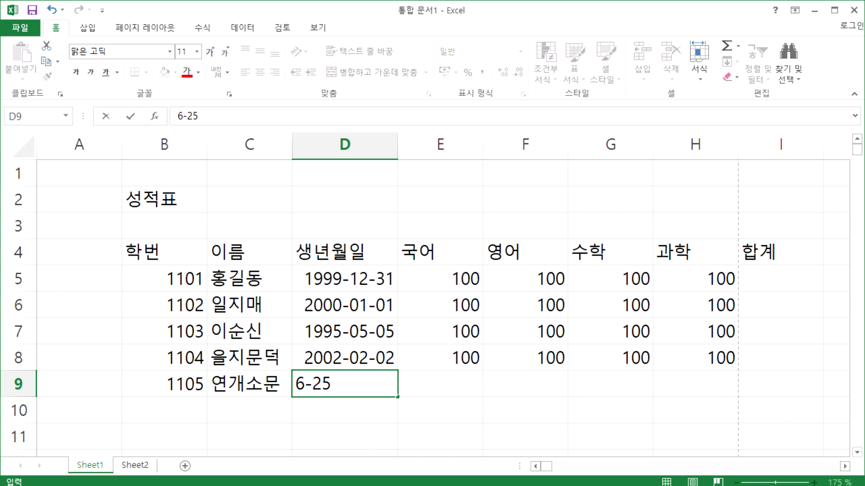
pyautogui.press('Return')
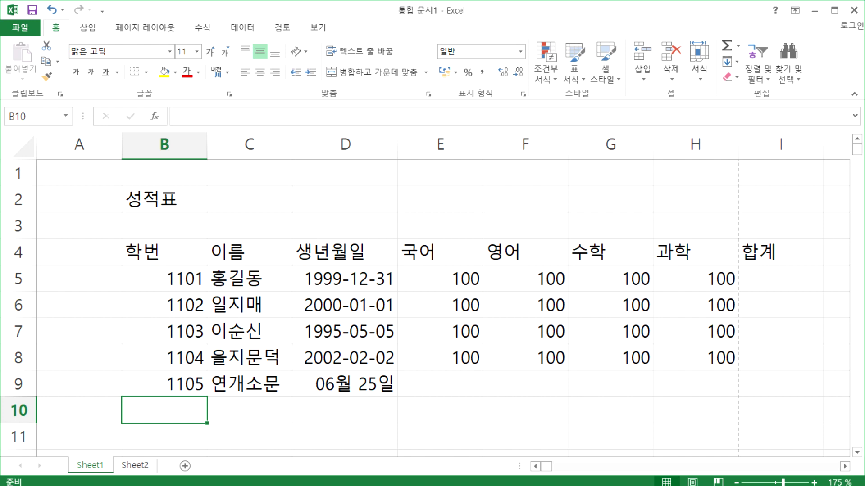
pyautogui.click(249, 383)
pyautogui.click(344, 383)
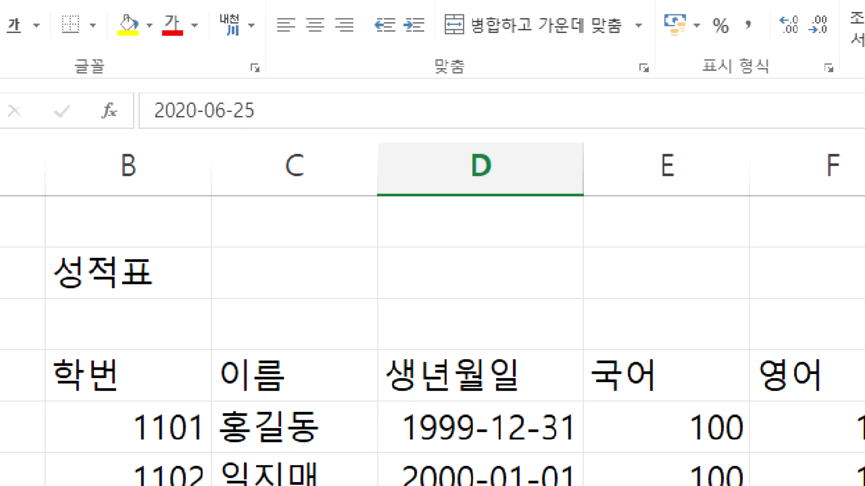
pyautogui.moveTo(212, 136)
pyautogui.mouseDown()
pyautogui.moveTo(195, 136)
pyautogui.moveTo(243, 107)
pyautogui.mouseUp()
pyautogui.moveTo(289, 91); pyautogui.dragTo(234, 159)
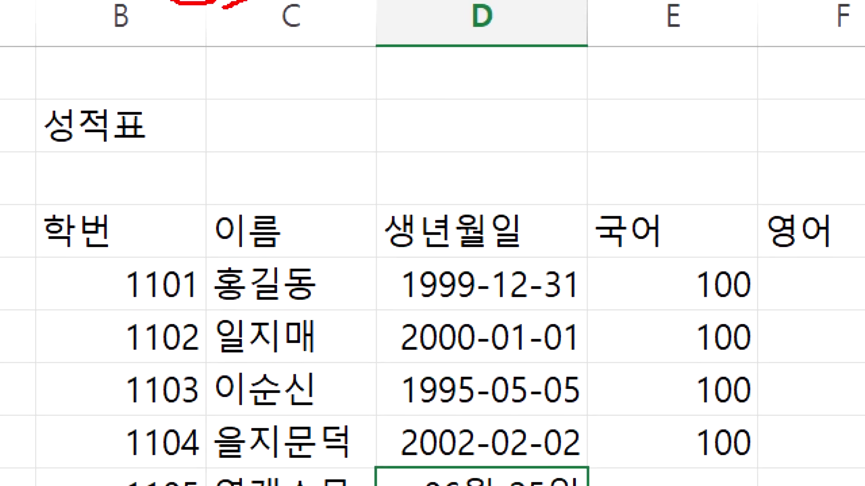
pyautogui.moveTo(387, 485)
pyautogui.mouseDown()
pyautogui.moveTo(408, 458)
pyautogui.moveTo(605, 485)
pyautogui.mouseUp()
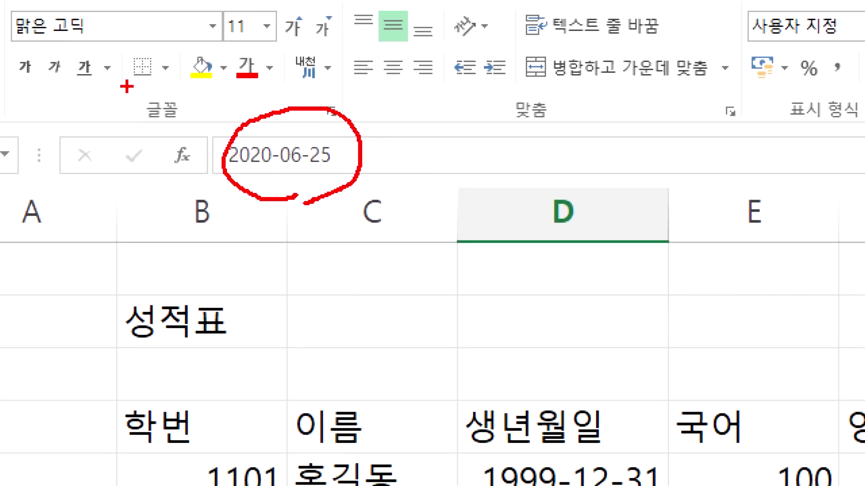
pyautogui.moveTo(217, 180); pyautogui.dragTo(373, 176)
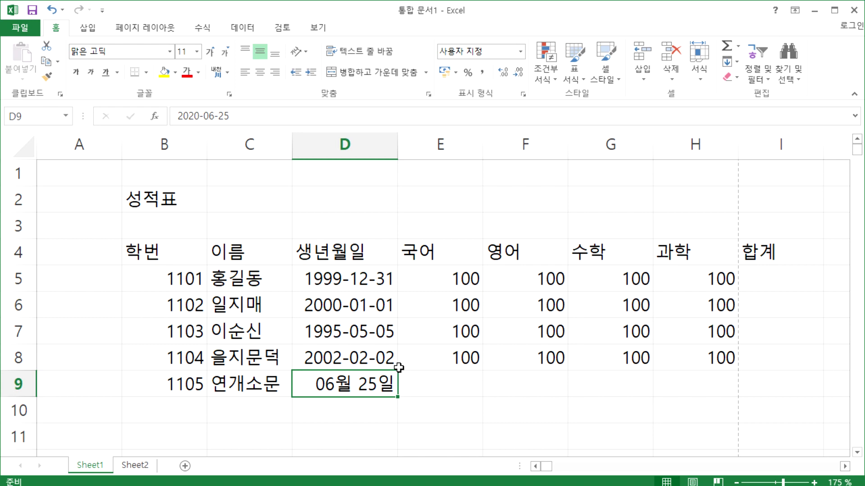
# Step: Replace the date of birth in D9 with a full date using a two-digit year, single-digit month and two-digit day, separated by hyphens
pyautogui.write('19560')
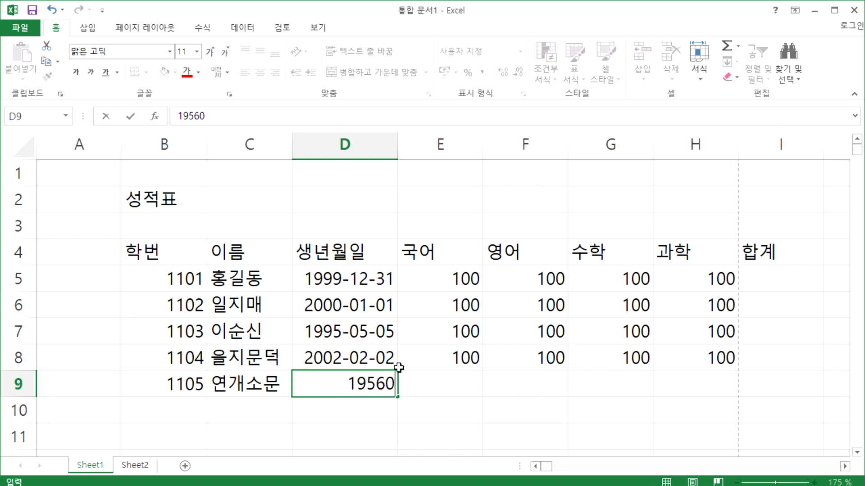
pyautogui.press('Escape')
pyautogui.write('50-6-25')
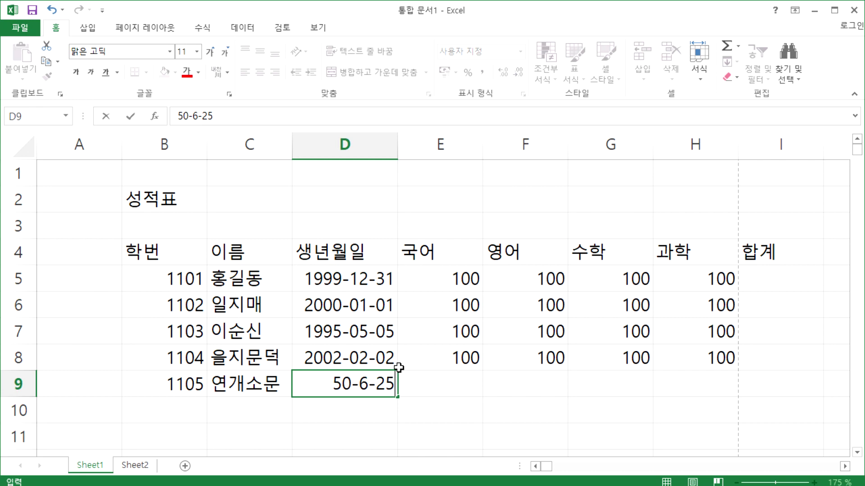
pyautogui.scroll(-1, 460, 391)
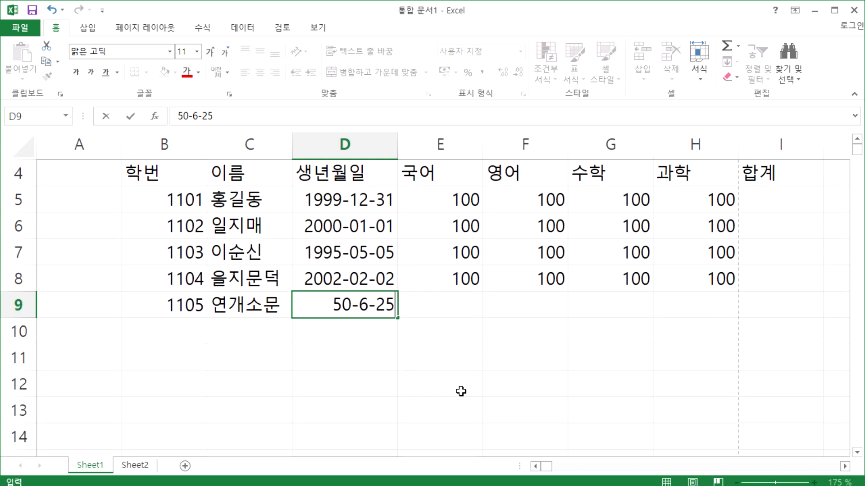
pyautogui.press('Return')
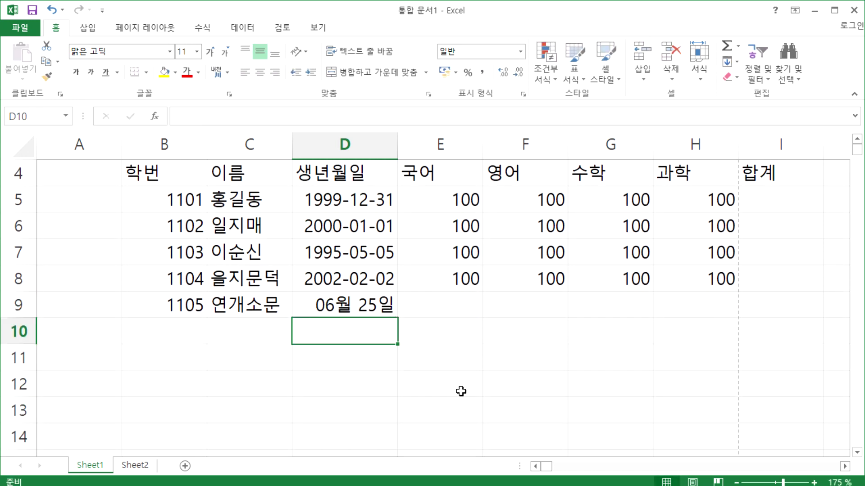
# Step: Reselect D9 and compare its stored date in the formula bar with the date displayed in the cell
pyautogui.press('Up')
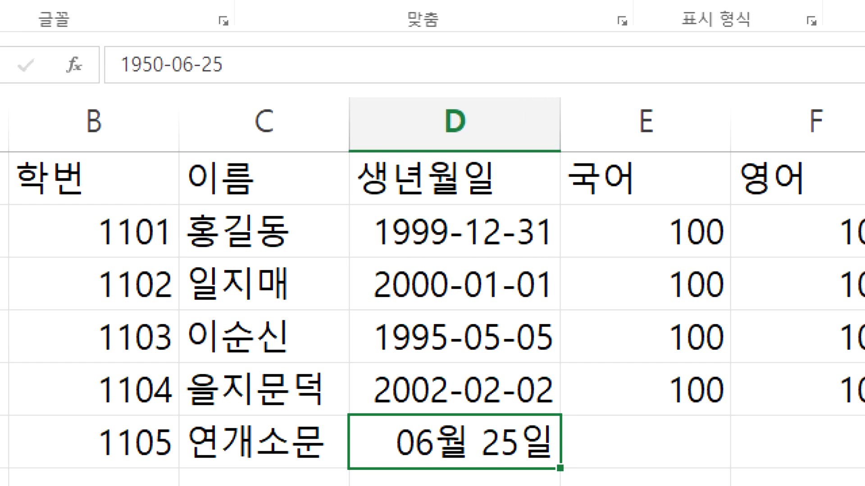
pyautogui.moveTo(166, 90)
pyautogui.mouseDown()
pyautogui.moveTo(138, 92)
pyautogui.moveTo(189, 23)
pyautogui.moveTo(202, 96)
pyautogui.moveTo(177, 93)
pyautogui.mouseUp()
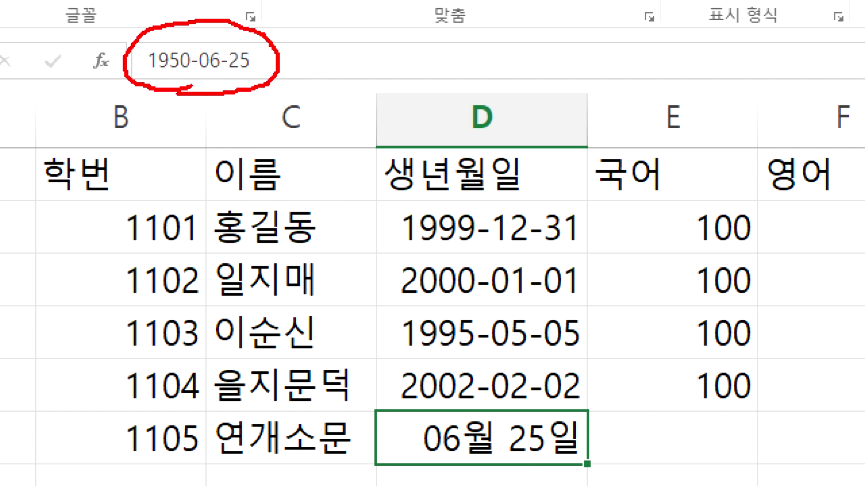
pyautogui.moveTo(437, 485)
pyautogui.mouseDown()
pyautogui.moveTo(633, 398)
pyautogui.moveTo(601, 485)
pyautogui.mouseUp()
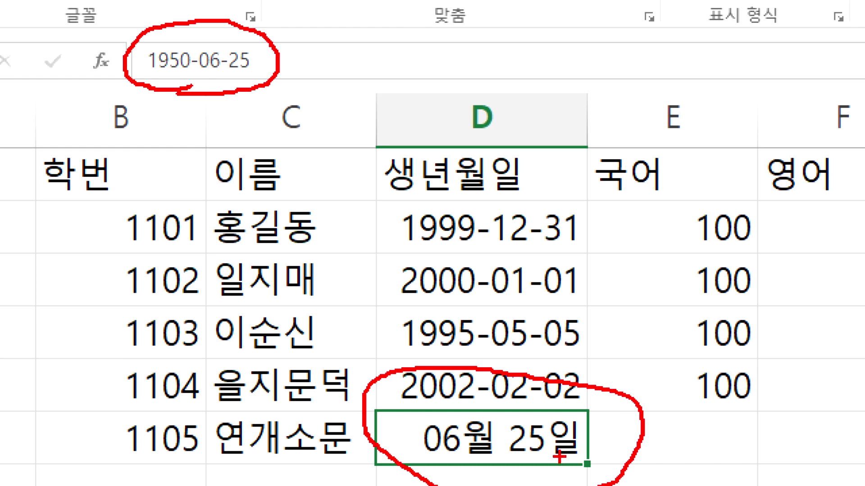
pyautogui.press('Escape')
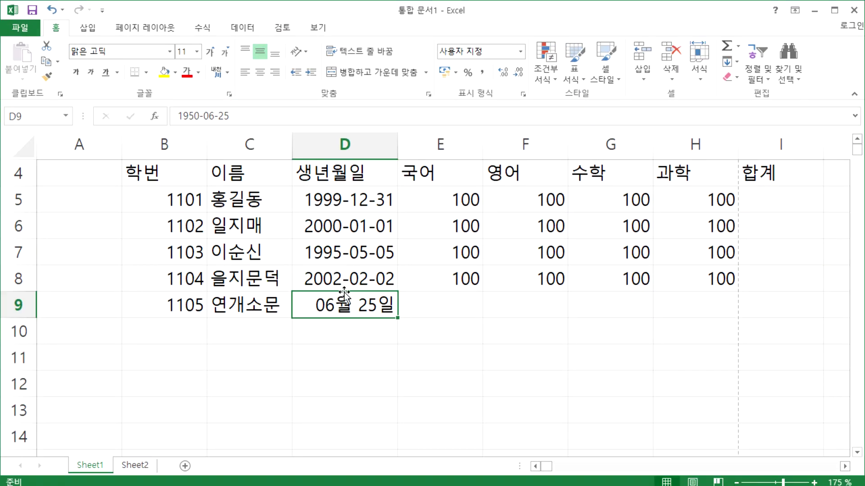
# Step: Select D8 and D9 alternately to compare the number formats of the two dates of birth
pyautogui.click(344, 284)
pyautogui.click(348, 300)
pyautogui.click(345, 288)
pyautogui.click(350, 297)
pyautogui.click(349, 287)
pyautogui.click(350, 298)
pyautogui.click(349, 288)
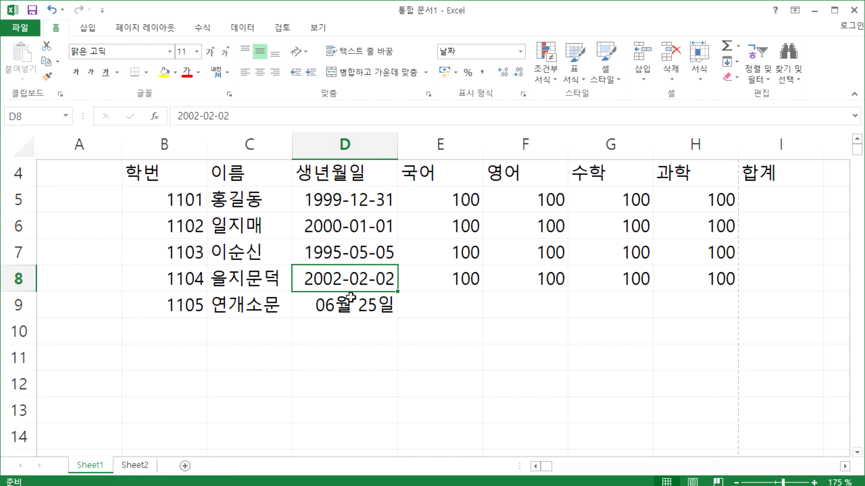
# Step: Compare the stored dates and number formats of the birth-date cells D5:D9, focusing on how D9 differs from the cells above
pyautogui.click(356, 249)
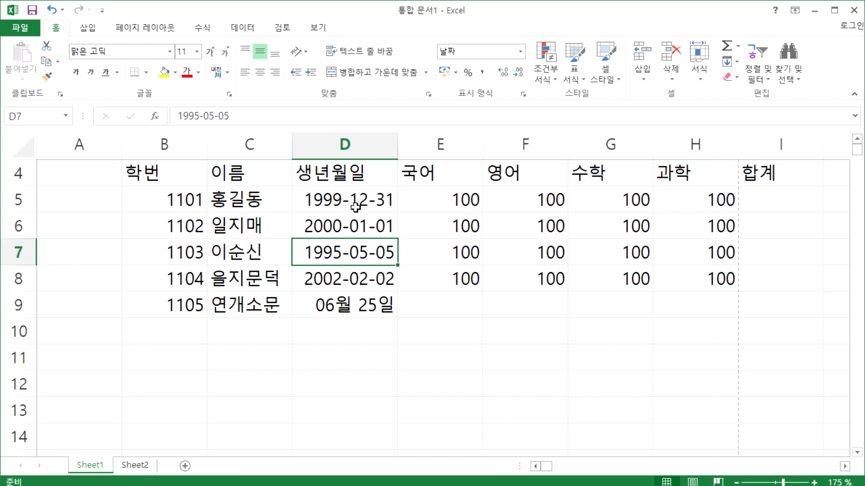
pyautogui.moveTo(356, 210); pyautogui.dragTo(350, 256)
pyautogui.click(348, 257)
pyautogui.click(348, 276)
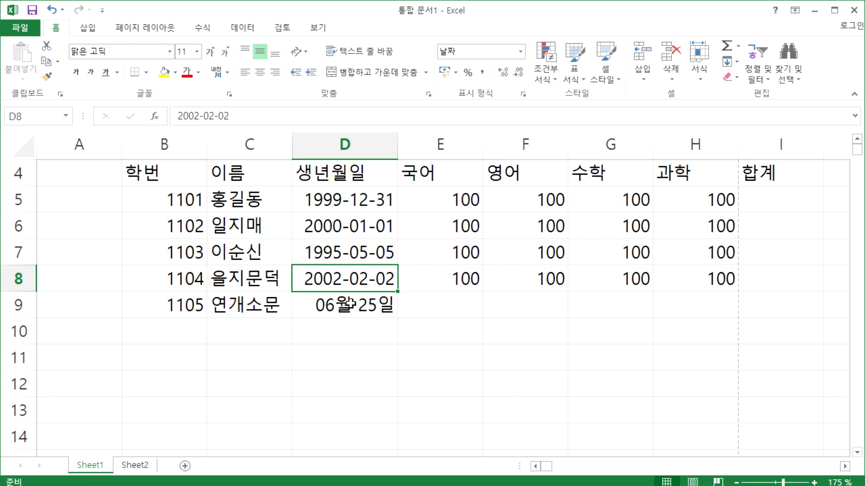
pyautogui.click(353, 305)
pyautogui.click(353, 288)
pyautogui.click(352, 300)
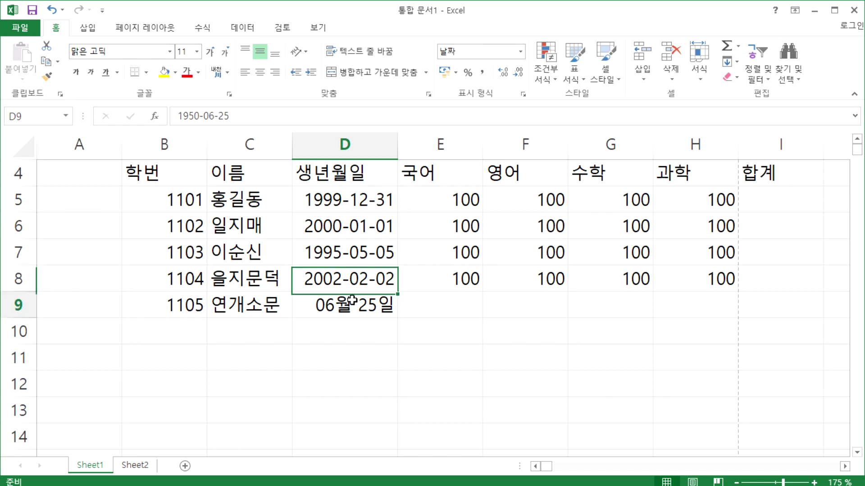
pyautogui.click(348, 270)
pyautogui.click(350, 254)
pyautogui.click(353, 284)
pyautogui.click(354, 301)
pyautogui.click(351, 276)
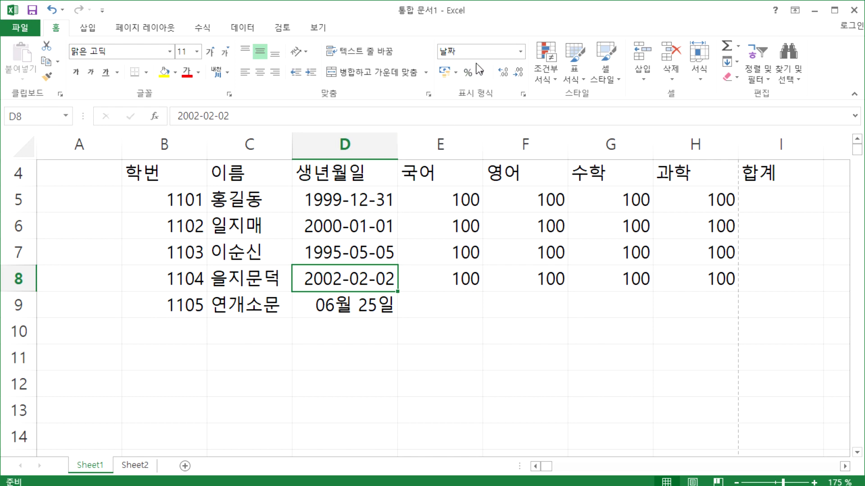
pyautogui.click(358, 303)
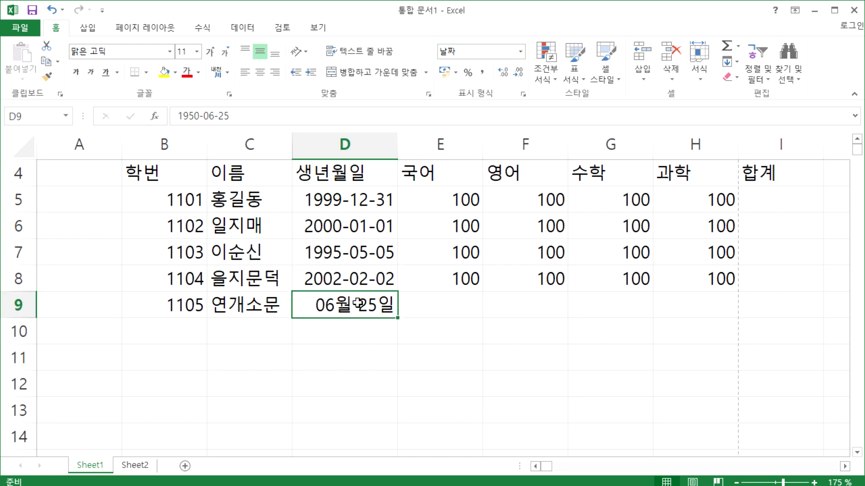
pyautogui.click(359, 286)
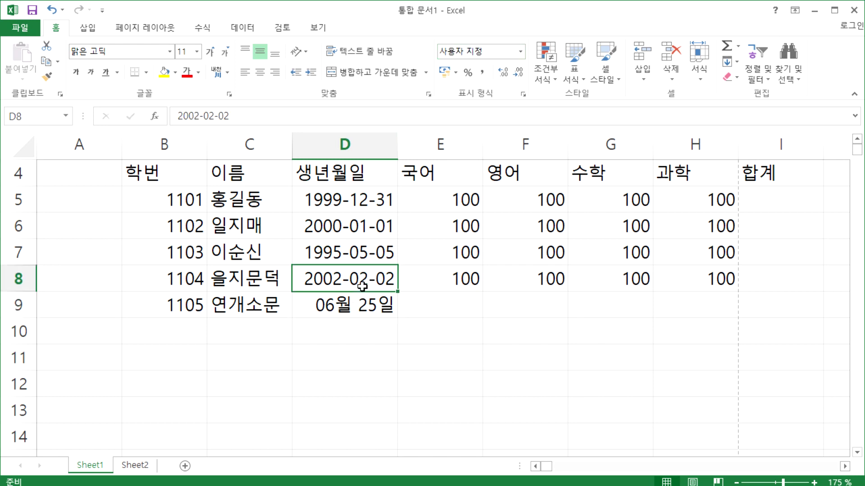
pyautogui.click(367, 311)
pyautogui.click(374, 266)
pyautogui.click(375, 246)
pyautogui.click(377, 216)
pyautogui.click(377, 208)
pyautogui.click(377, 234)
pyautogui.click(376, 258)
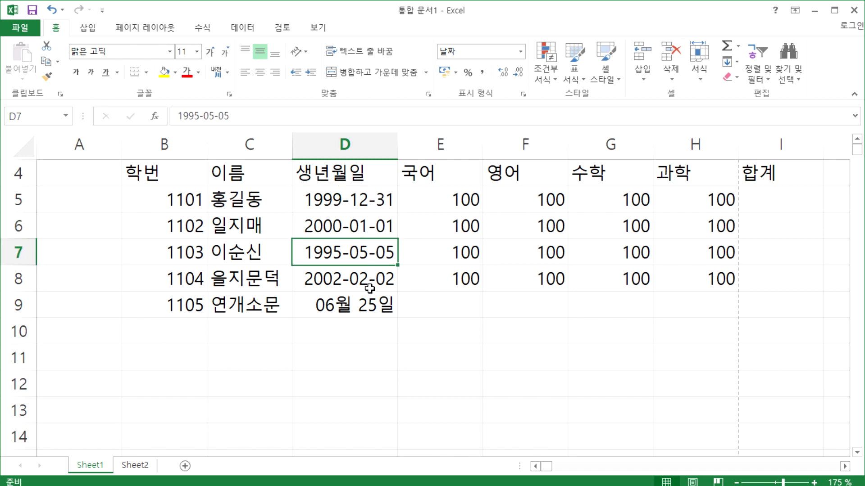
pyautogui.click(365, 305)
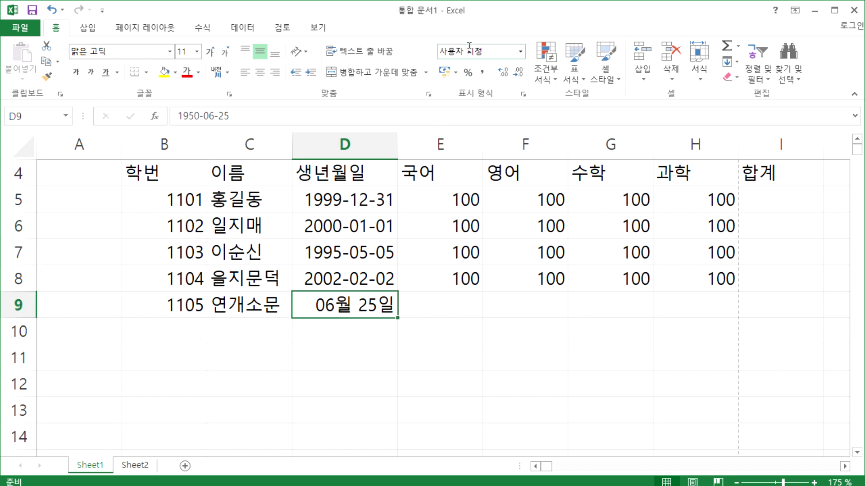
pyautogui.click(355, 280)
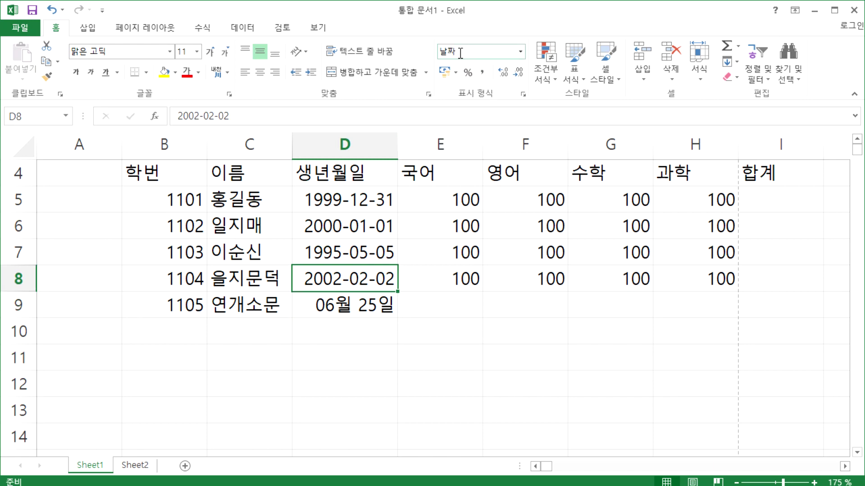
pyautogui.click(367, 307)
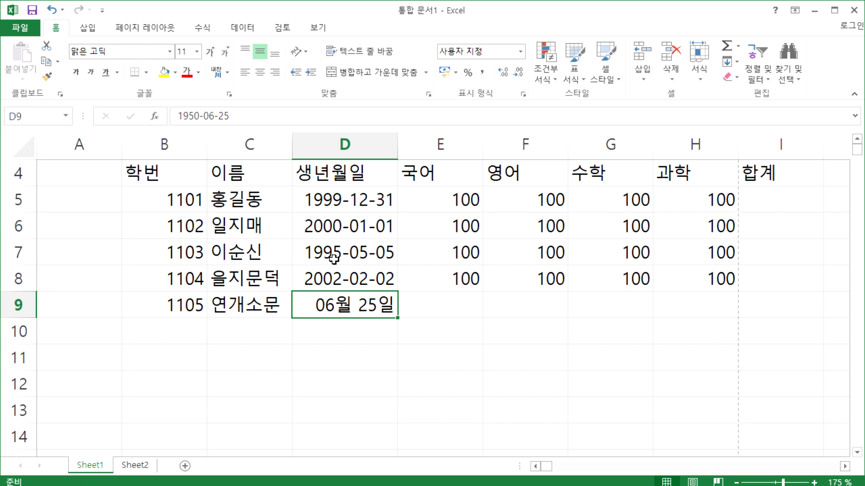
pyautogui.click(329, 279)
pyautogui.click(329, 257)
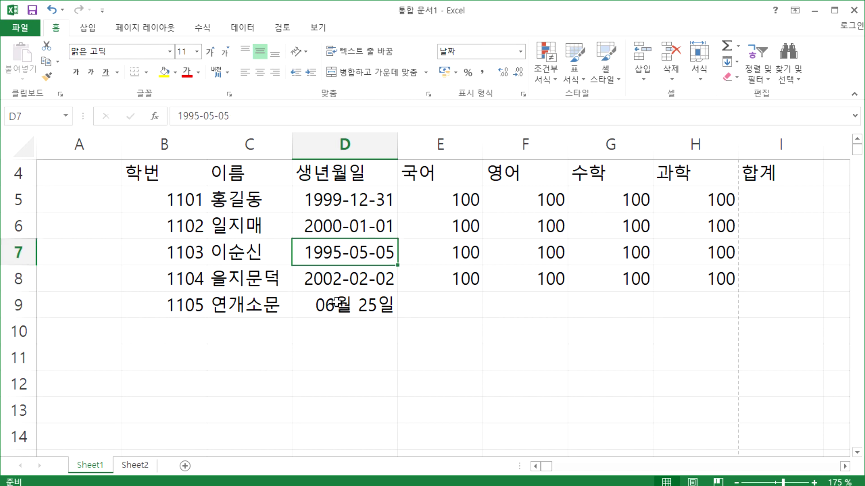
pyautogui.click(325, 281)
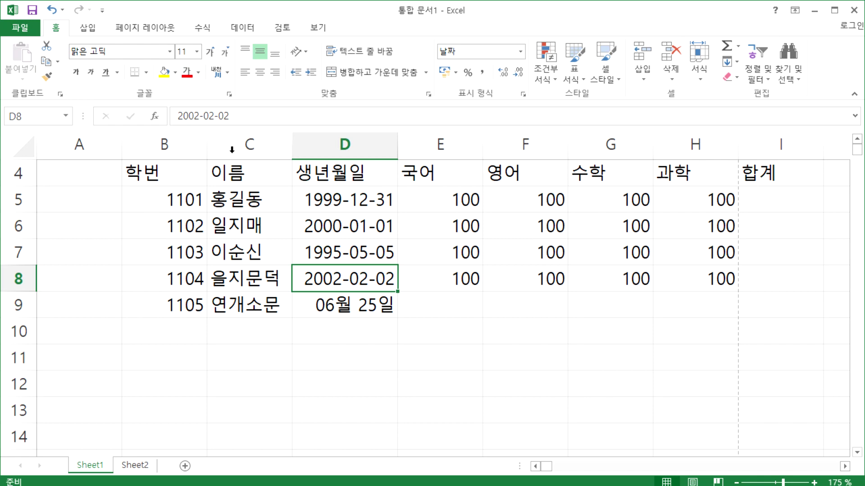
# Step: Try the short date format (간단한 날짜) on cell D9, and undo the format change
pyautogui.click(351, 296)
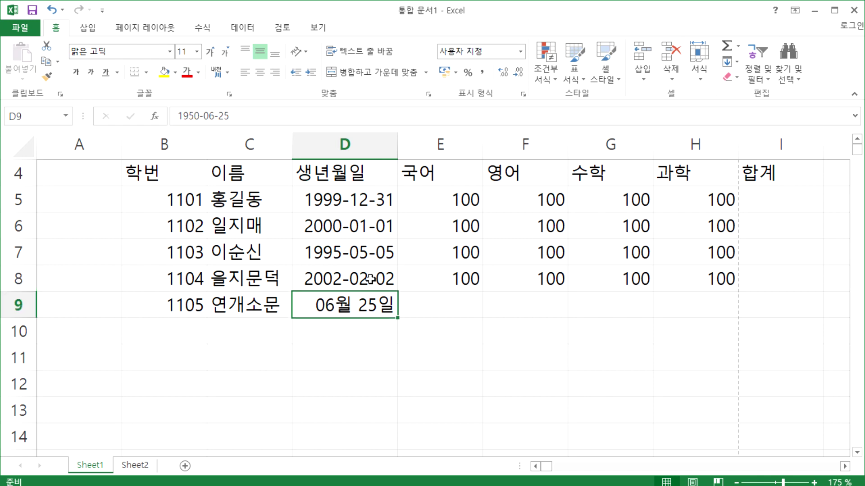
pyautogui.click(520, 54)
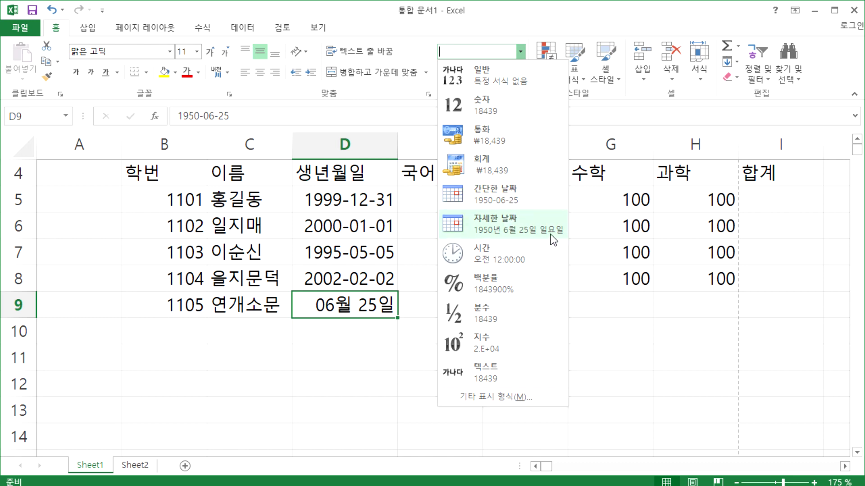
pyautogui.click(530, 195)
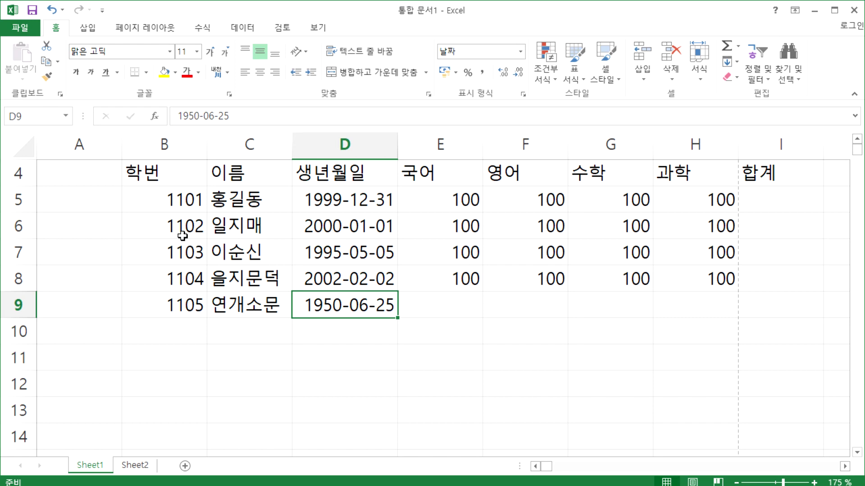
pyautogui.click(52, 9)
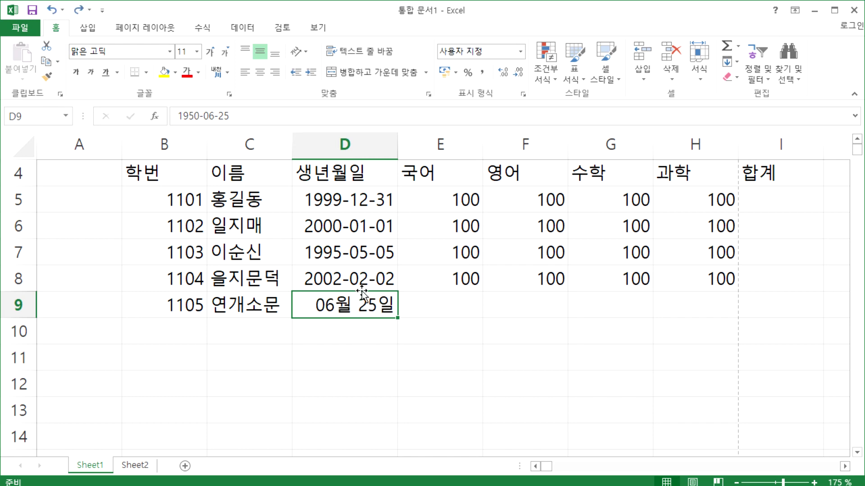
# Step: Inspect the full date stored in cell D9 by opening its content for editing
pyautogui.click(244, 115)
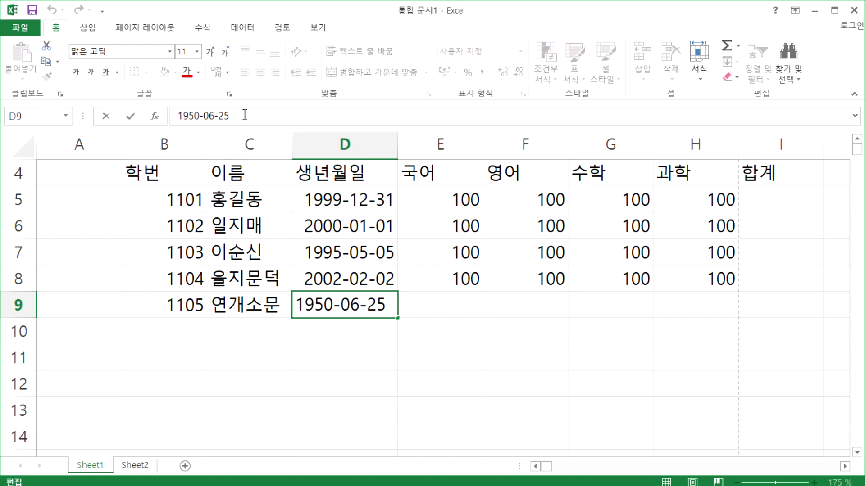
pyautogui.press('Return')
pyautogui.click(370, 305)
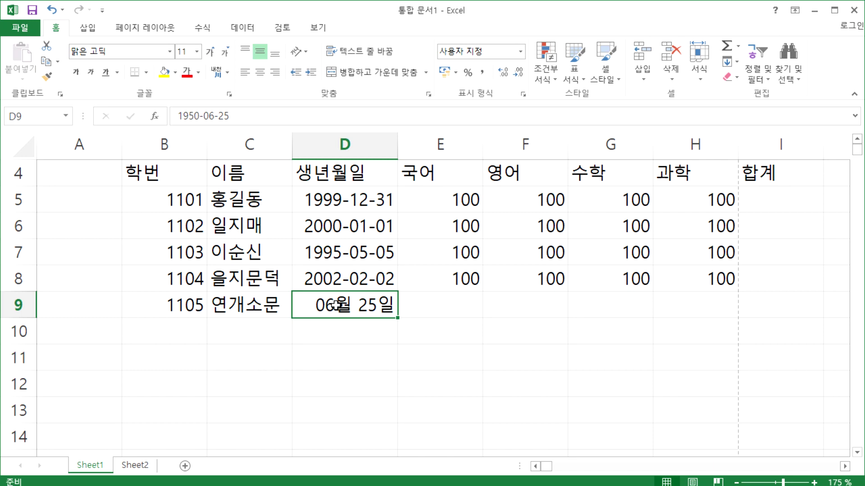
pyautogui.doubleClick(333, 305)
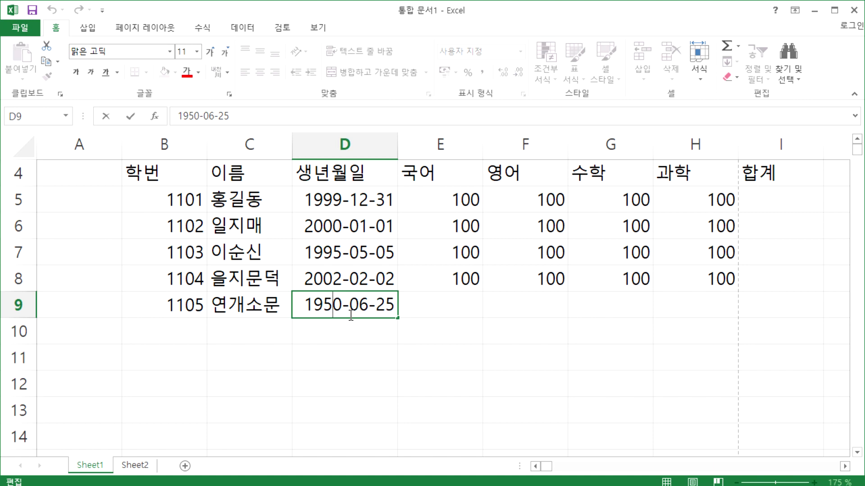
pyautogui.press('Escape')
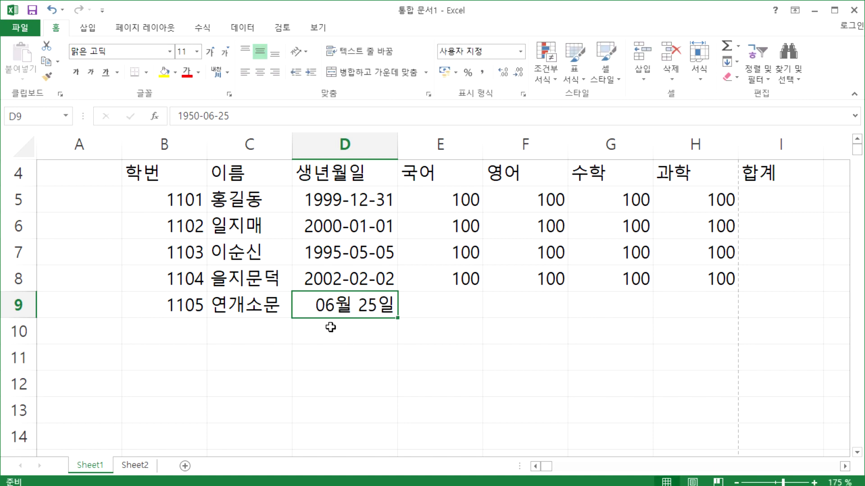
# Step: Apply the short date format (간단한 날짜) to the birth date in cell D9
pyautogui.click(521, 51)
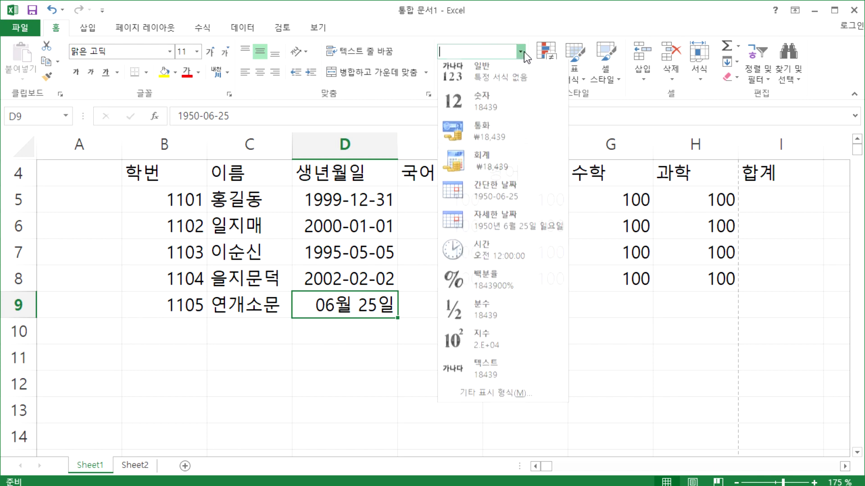
pyautogui.click(491, 193)
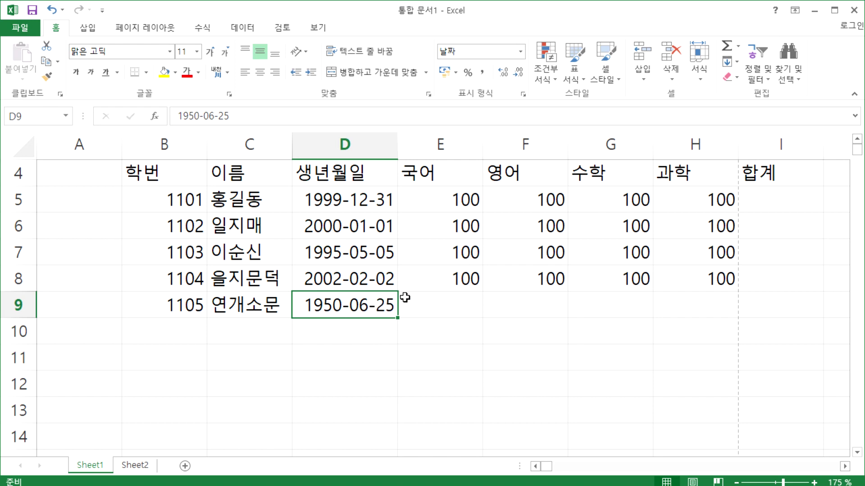
# Step: Try widening the birth-date column D, and undo the width change
pyautogui.click(329, 203)
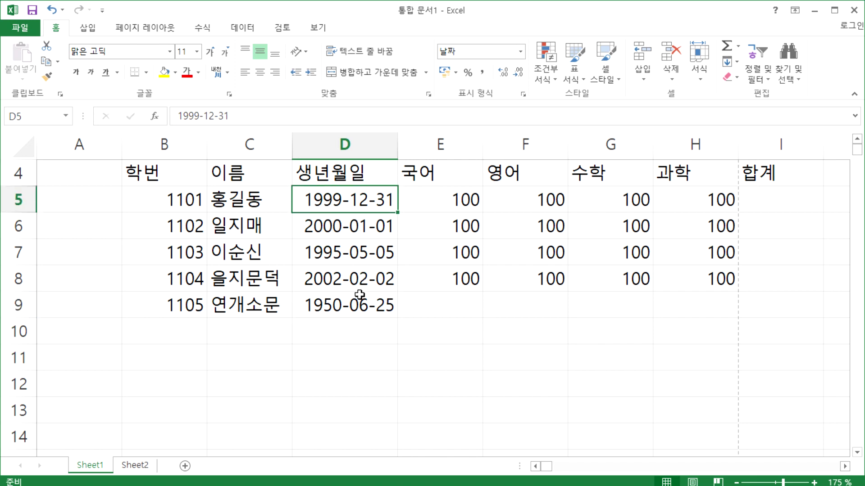
pyautogui.moveTo(398, 144); pyautogui.dragTo(480, 144)
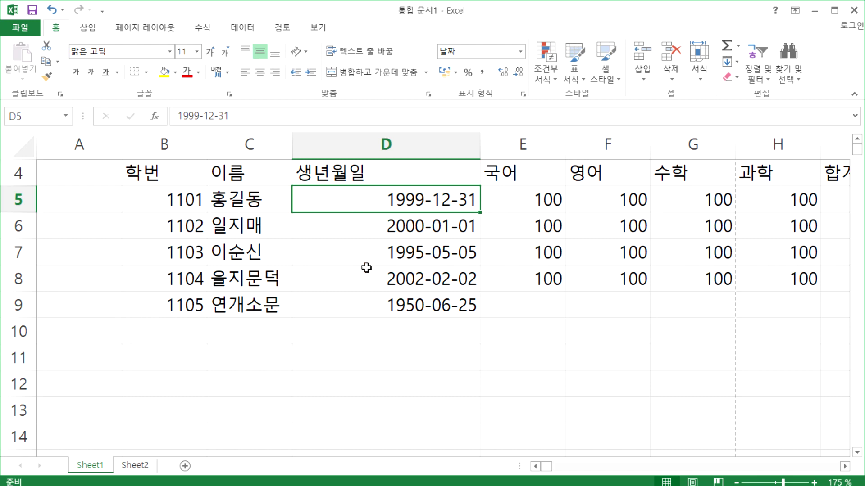
pyautogui.hotkey('ctrl', 'z')
# Step: Select the subject score range E5:H9 to review how the numbers are laid out
pyautogui.moveTo(436, 203); pyautogui.dragTo(658, 289)
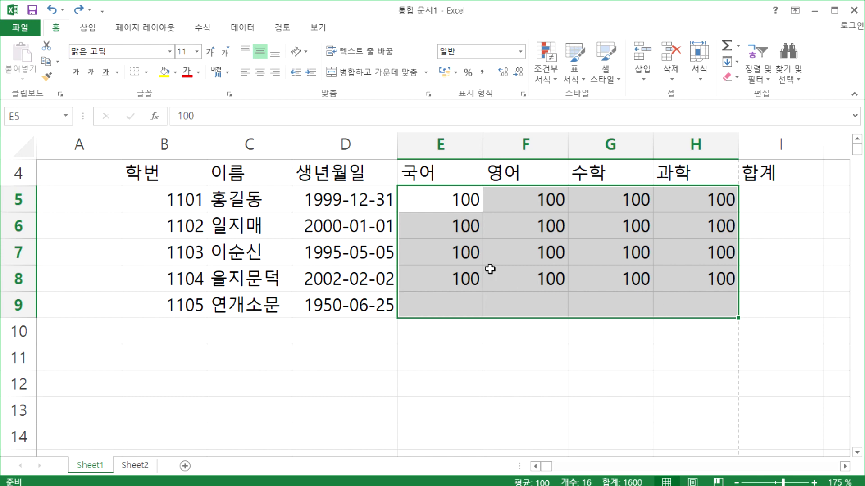
pyautogui.click(467, 256)
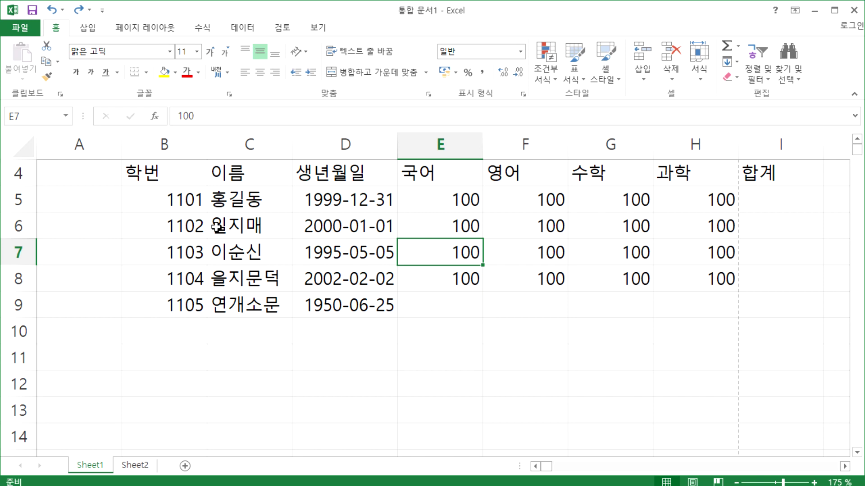
# Step: Enter the text 1학년 in the empty cell D11 below the student table
pyautogui.click(331, 350)
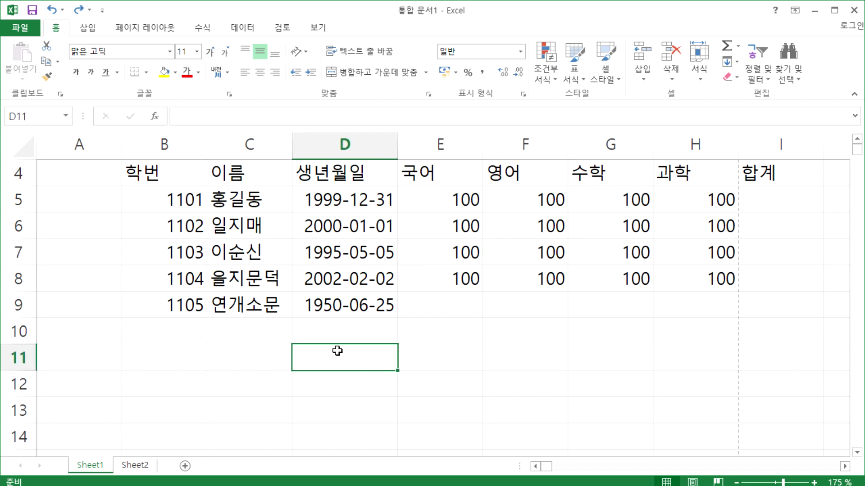
pyautogui.scroll(-2, 353, 363)
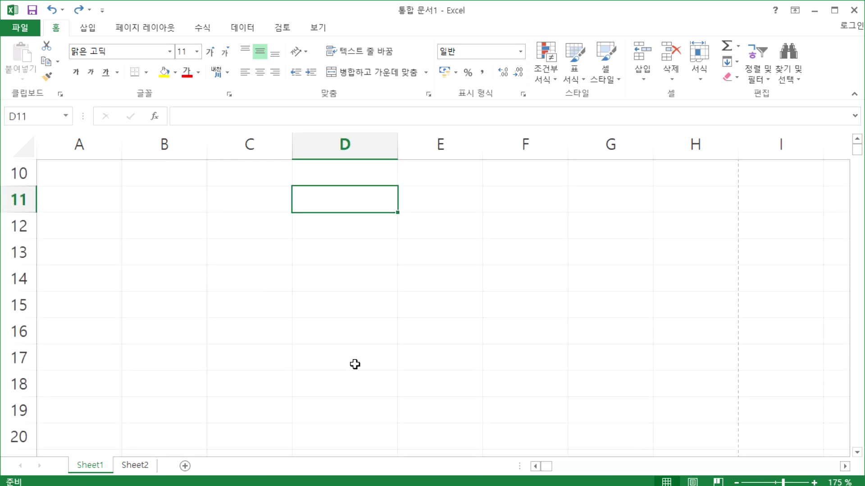
pyautogui.write('1학녀')
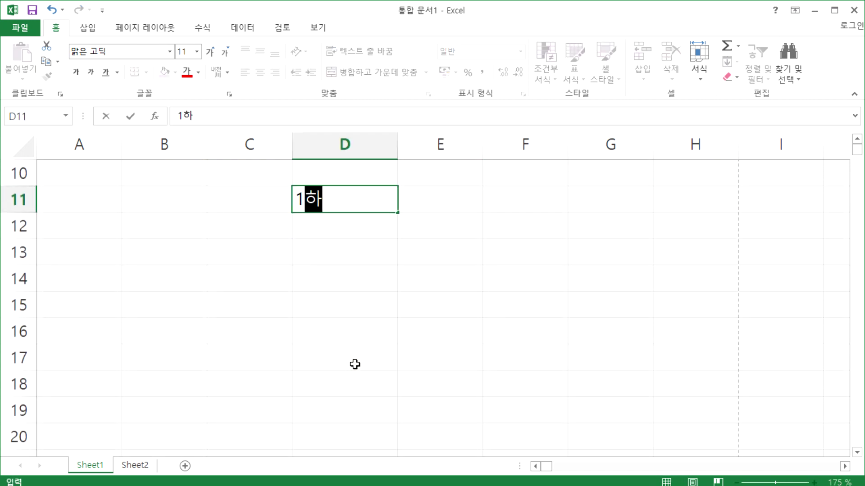
pyautogui.write('ㄴ')
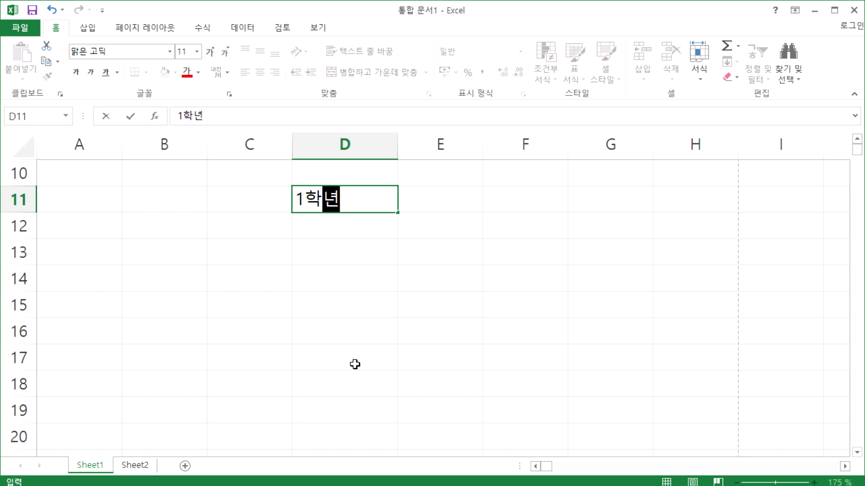
pyautogui.hotkey('ctrl', 'Return')
pyautogui.press('Return')
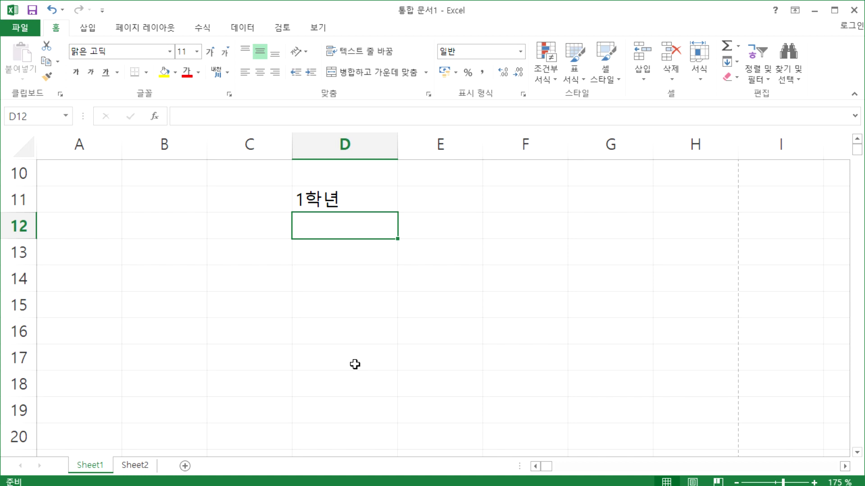
# Step: Try right alignment on the text in cell D11, and switch it off again
pyautogui.press('Up')
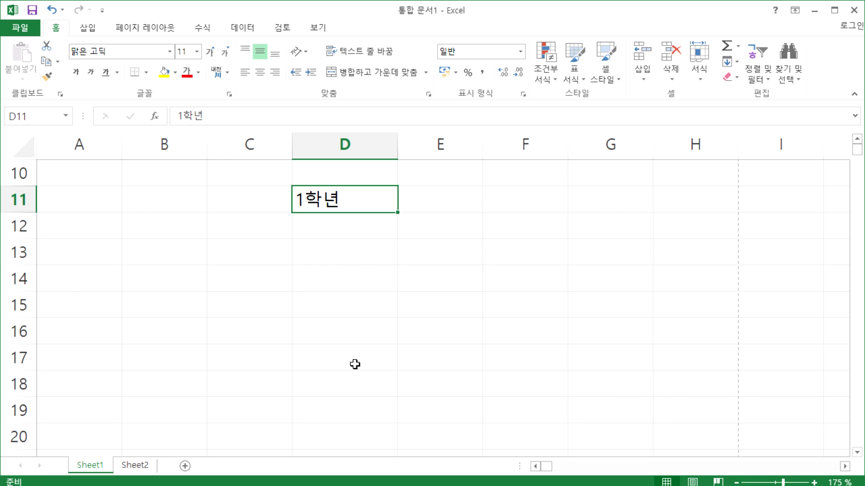
pyautogui.press('Down')
pyautogui.press('Up')
pyautogui.click(274, 72)
pyautogui.click(275, 72)
# Step: Switch to Notepad and add the line "텍스트 : 한글, 한자, 영어, 기호, 혼용" below the column and row counts
pyautogui.hotkey('alt', 'Tab')
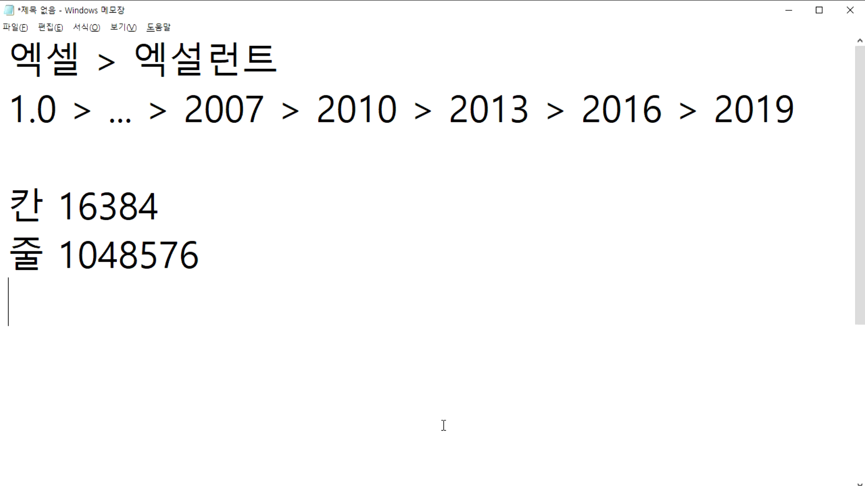
pyautogui.click(177, 341)
pyautogui.write('ㅌㅔㄱㅅㅡㅌㅡ :')
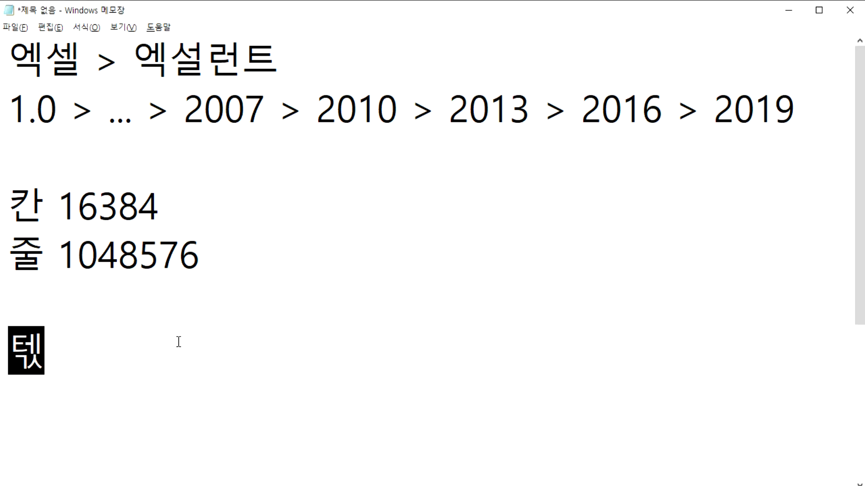
pyautogui.write(' ㅎ')
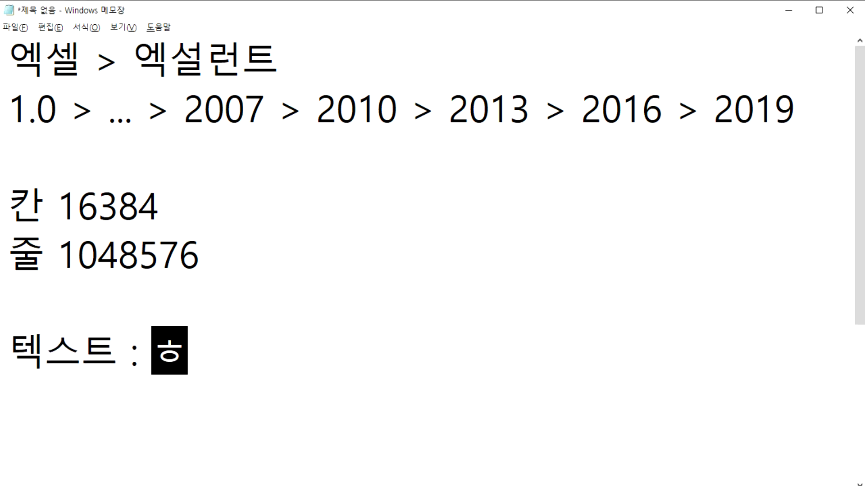
pyautogui.write('ㅏㄴㄱㅡㄹ, ㅎㅏㄴㅈㅏ, ㅇㅕㅇ')
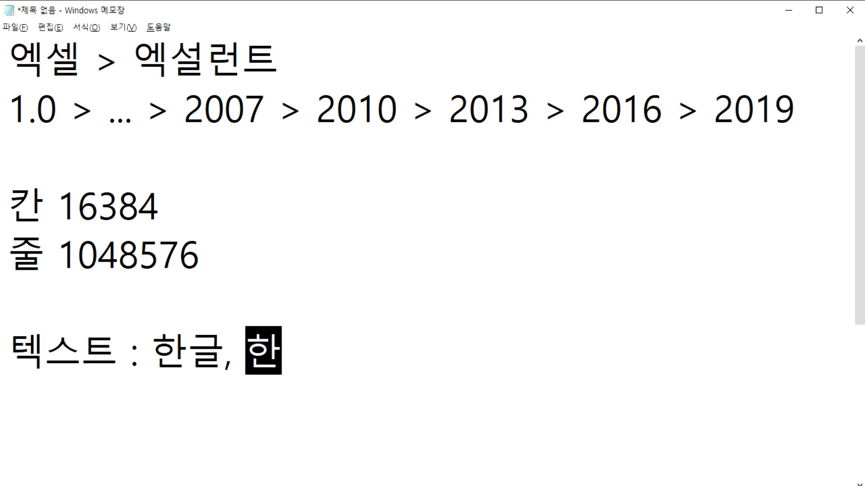
pyautogui.write('ㅇㅓ, ')
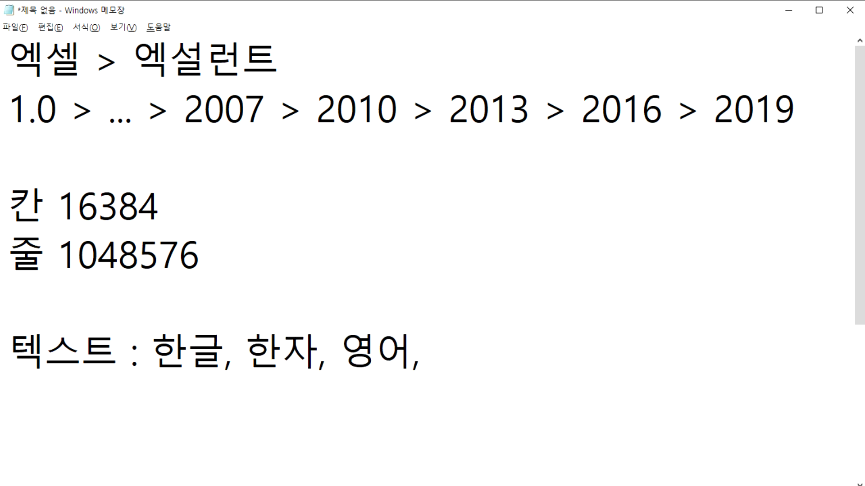
pyautogui.write('ㄱㅣㅇㅗ, ')
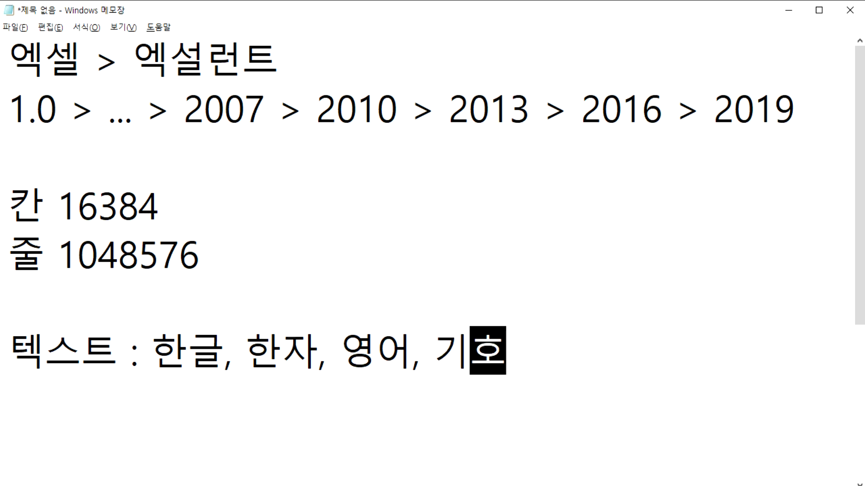
pyautogui.write('ㅎㅗㄴㅇㅛㅇ')
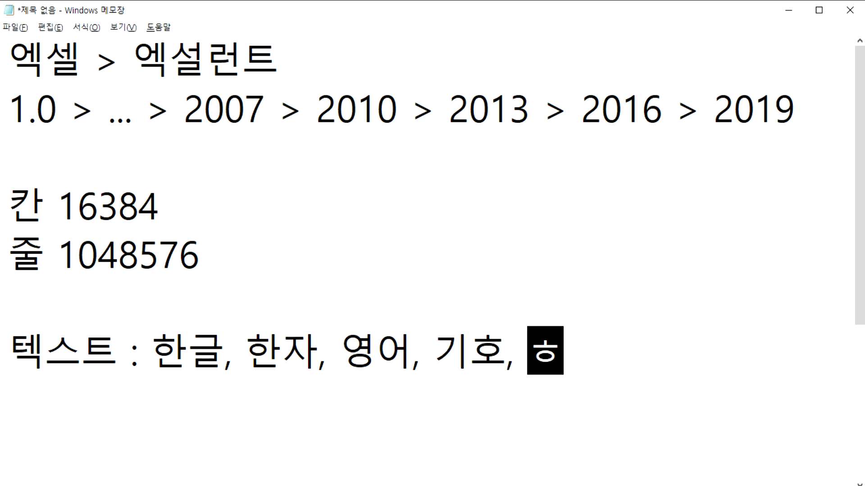
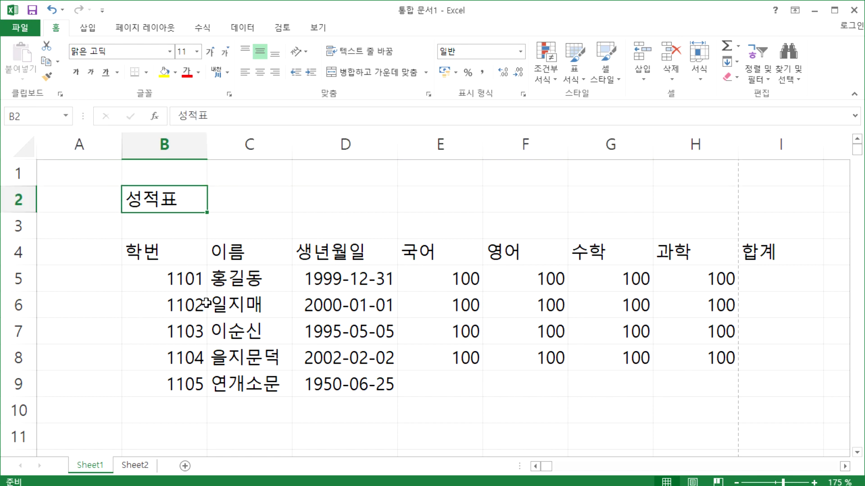
# Step: Examine the empty column A and the header border between columns A and B beside the score table in Excel
pyautogui.click(77, 143)
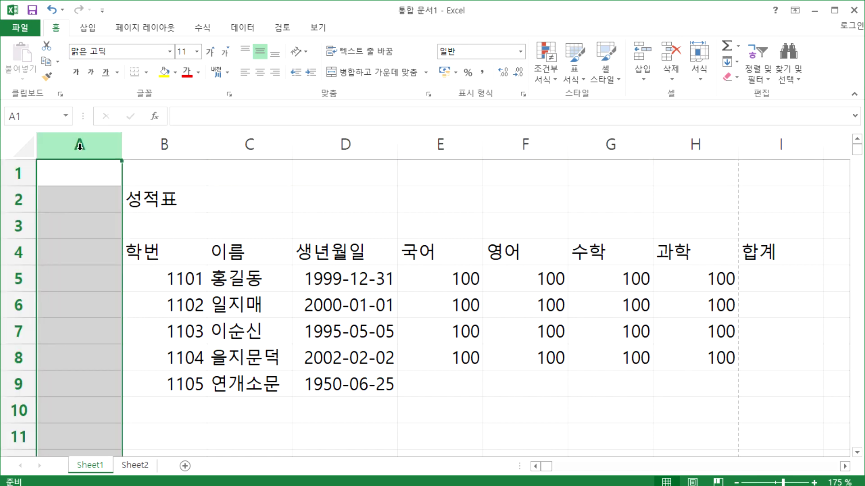
pyautogui.click(153, 200)
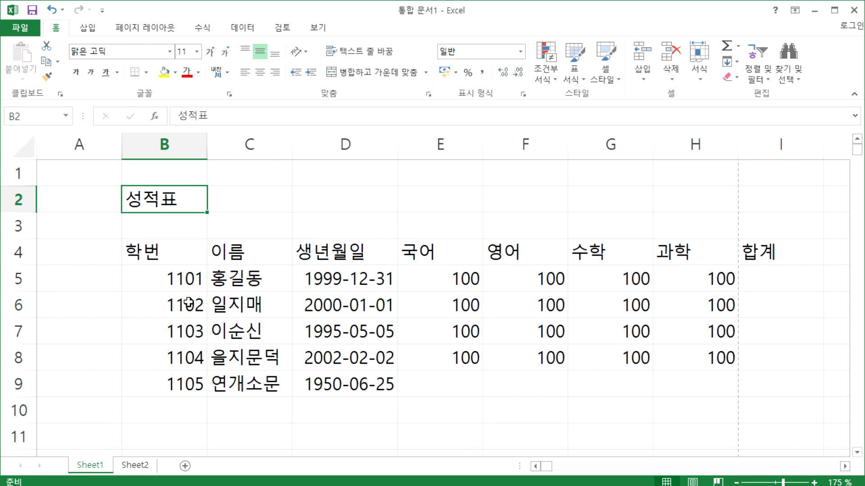
pyautogui.click(79, 145)
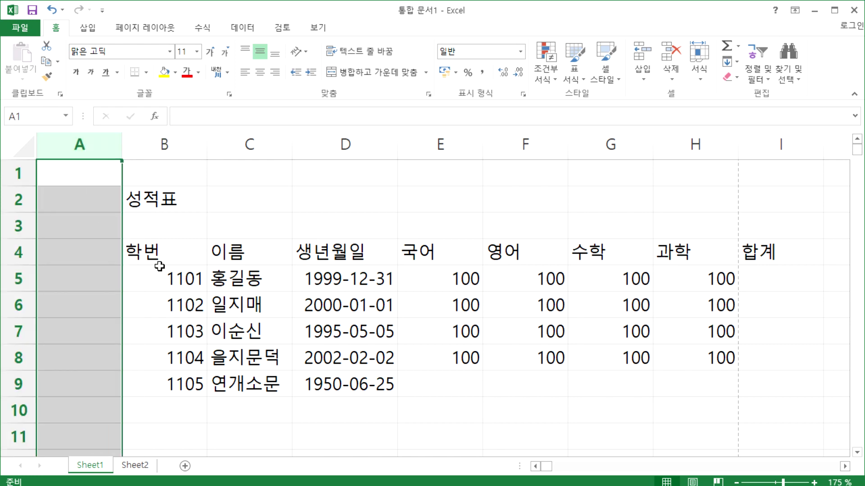
pyautogui.moveTo(120, 151); pyautogui.dragTo(96, 144)
pyautogui.click(96, 144)
pyautogui.click(125, 348)
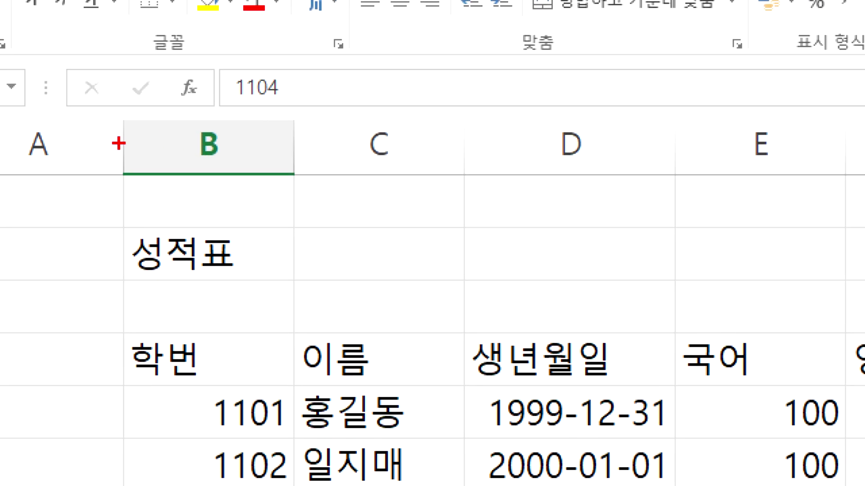
pyautogui.moveTo(127, 150)
pyautogui.mouseDown()
pyautogui.moveTo(109, 154)
pyautogui.moveTo(131, 136)
pyautogui.moveTo(170, 135)
pyautogui.moveTo(143, 153)
pyautogui.mouseUp()
pyautogui.moveTo(115, 122)
pyautogui.mouseDown()
pyautogui.moveTo(77, 135)
pyautogui.moveTo(107, 153)
pyautogui.mouseUp()
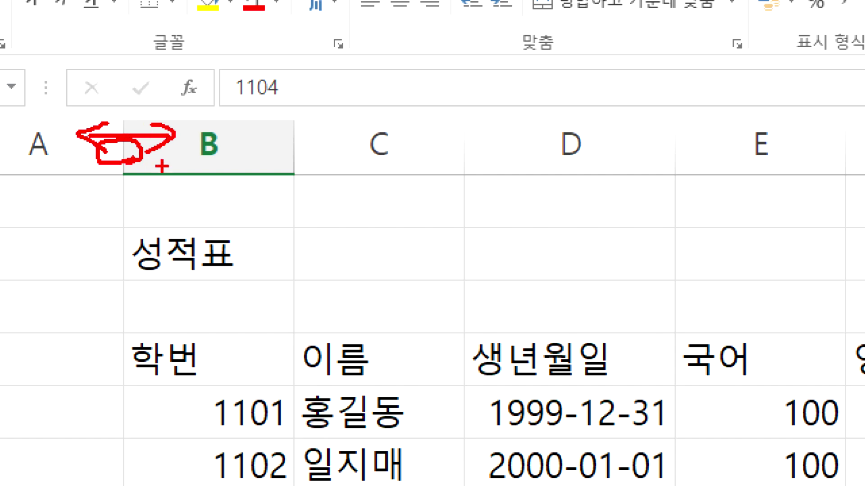
pyautogui.press('Escape')
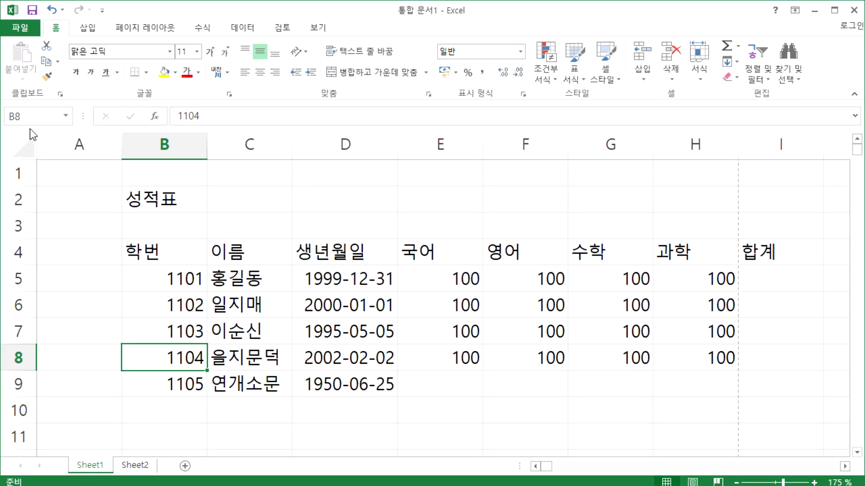
# Step: Try a wider column A, and narrow it to a thin margin beside the score table
pyautogui.moveTo(121, 144); pyautogui.dragTo(237, 145)
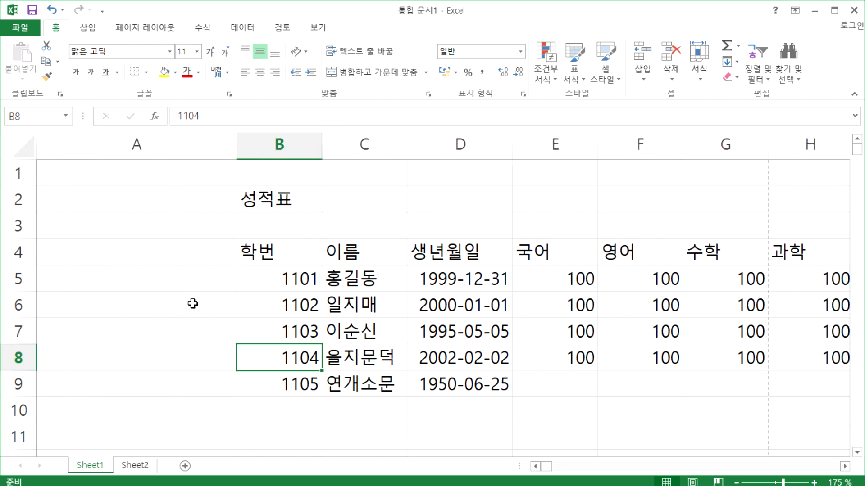
pyautogui.click(153, 147)
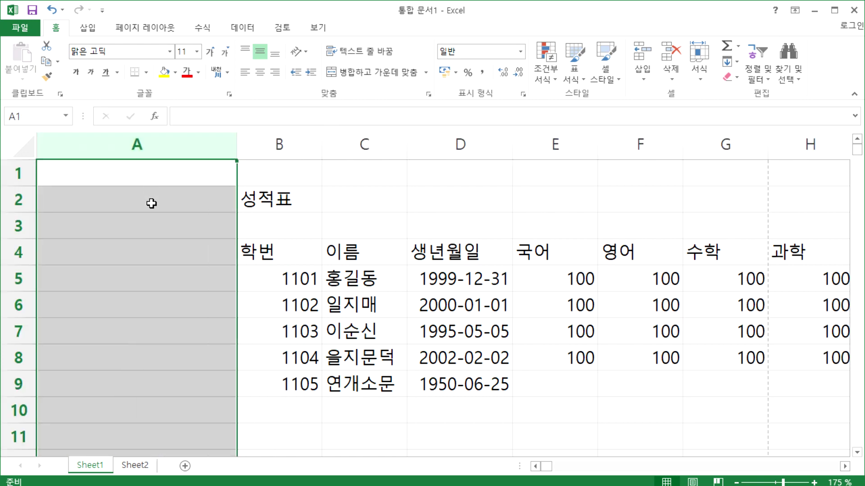
pyautogui.moveTo(237, 145); pyautogui.dragTo(47, 143)
pyautogui.click(158, 339)
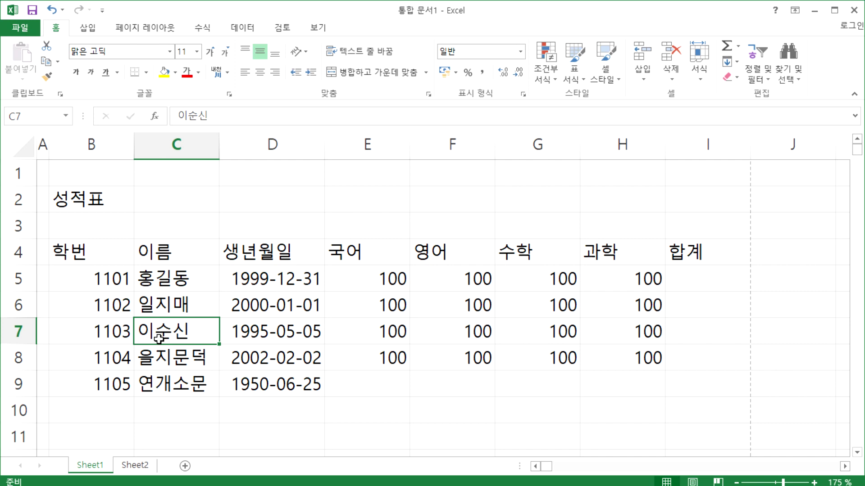
# Step: Apply all borders (모든 테두리) to the score table range B4:I9
pyautogui.moveTo(86, 252); pyautogui.dragTo(696, 384)
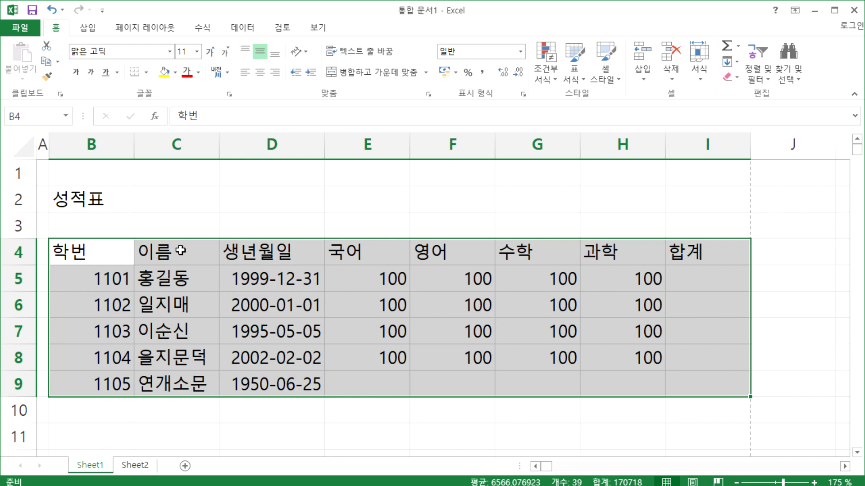
pyautogui.click(147, 73)
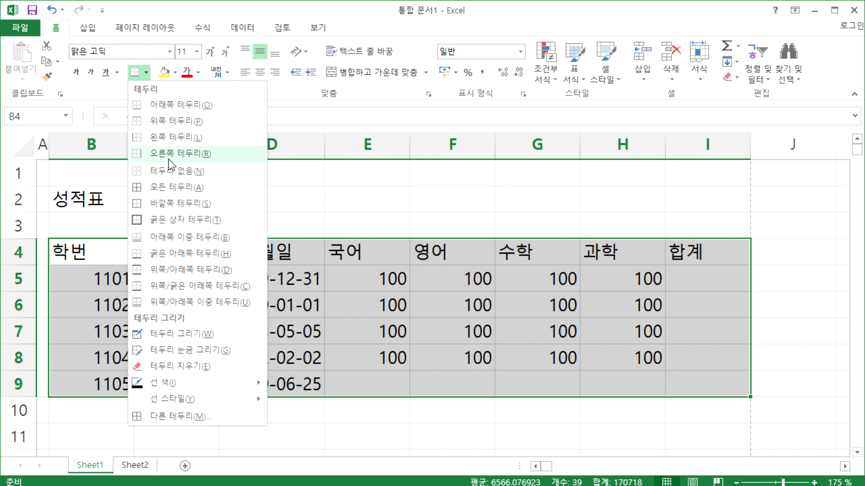
pyautogui.click(163, 188)
pyautogui.click(281, 411)
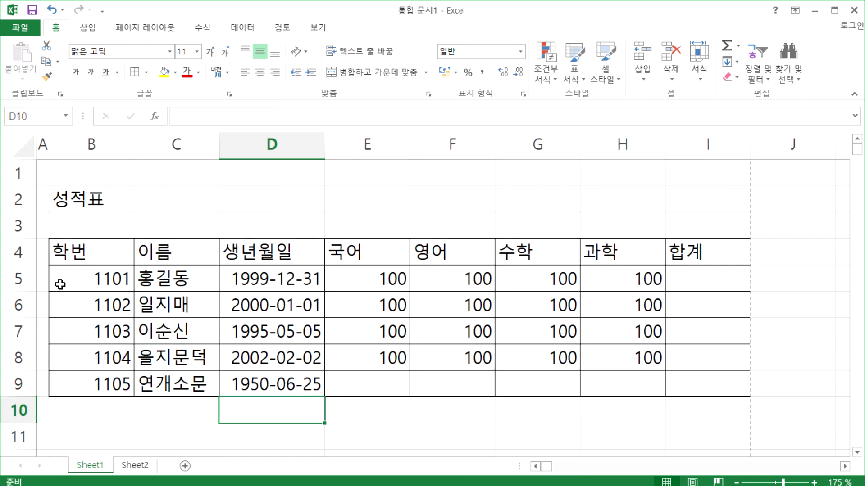
# Step: Widen column A again and try deleting the whole column from the sheet
pyautogui.moveTo(49, 144); pyautogui.dragTo(115, 144)
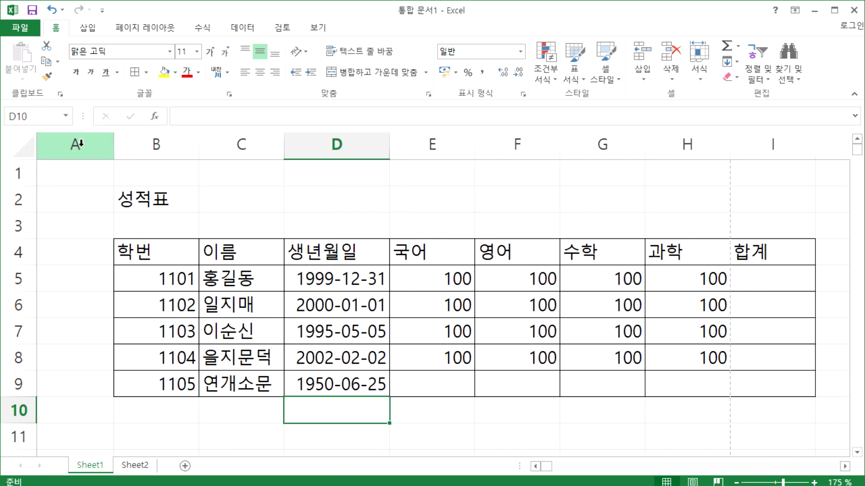
pyautogui.rightClick(80, 144)
pyautogui.click(112, 254)
pyautogui.click(268, 353)
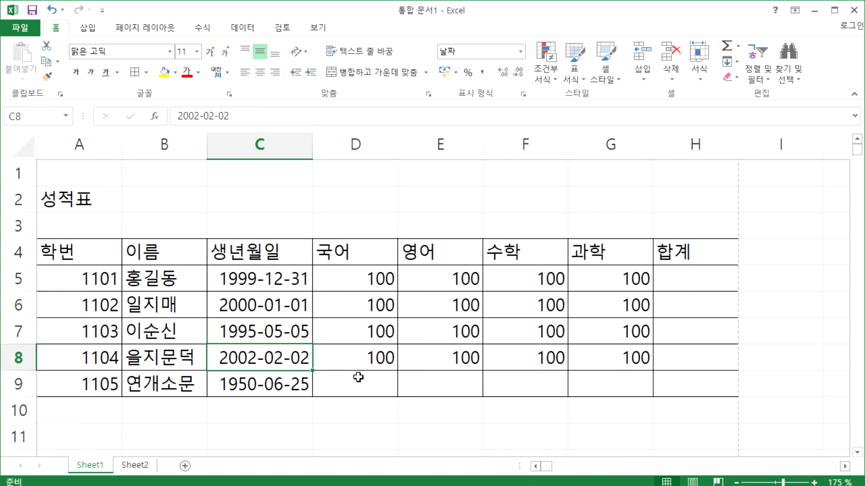
# Step: Select column A and its 학번 header for review, and undo the column deletion
pyautogui.click(78, 144)
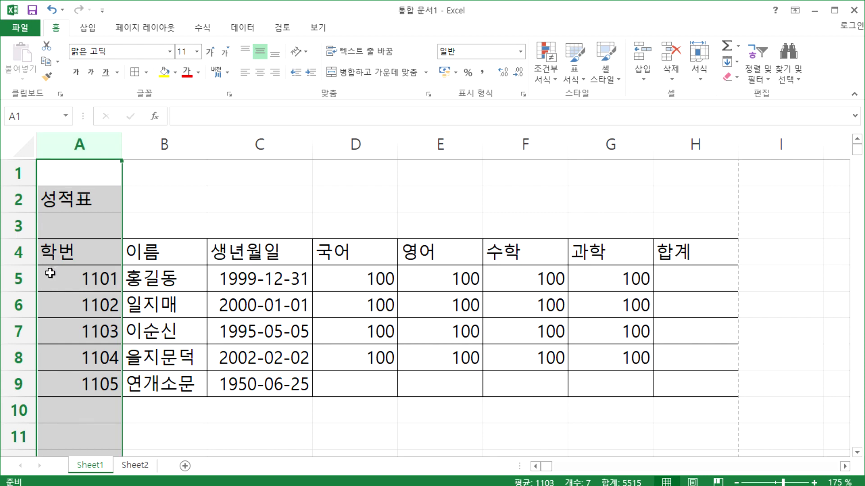
pyautogui.click(51, 253)
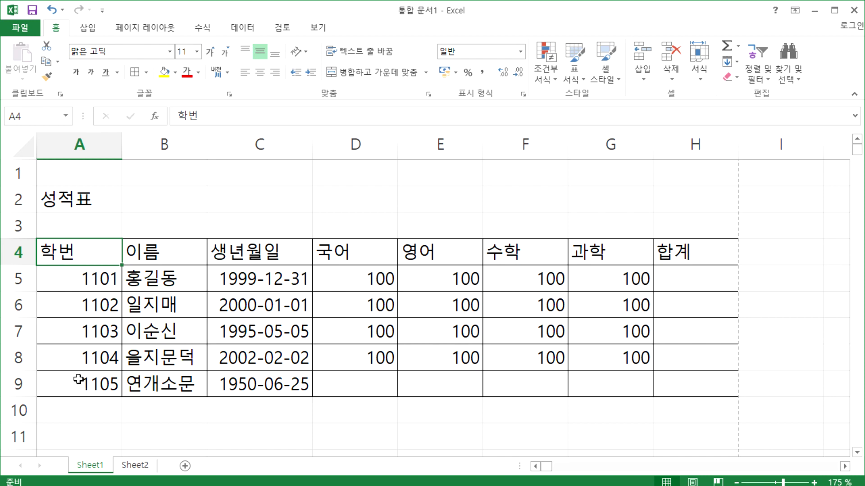
pyautogui.hotkey('ctrl', 'space')
pyautogui.hotkey('ctrl', 'shift', '+')
pyautogui.click(125, 258)
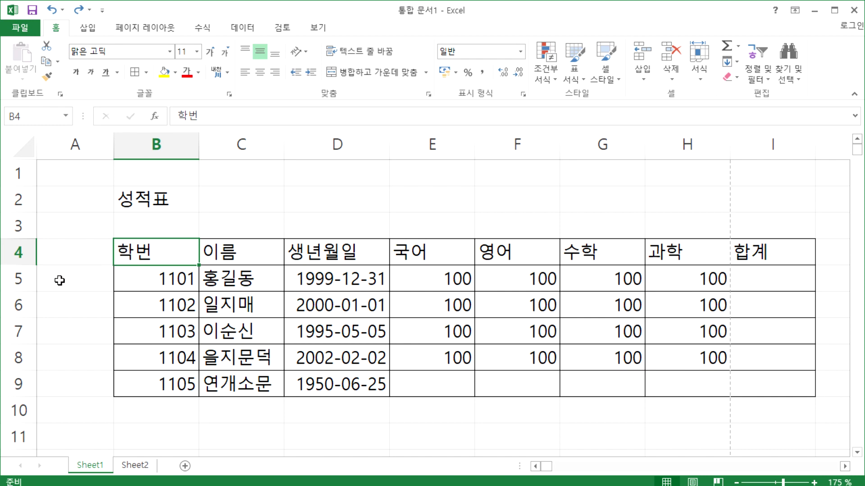
# Step: Narrow the restored empty column A to a thin strip beside the bordered table
pyautogui.click(85, 300)
pyautogui.moveTo(253, 210); pyautogui.dragTo(250, 229)
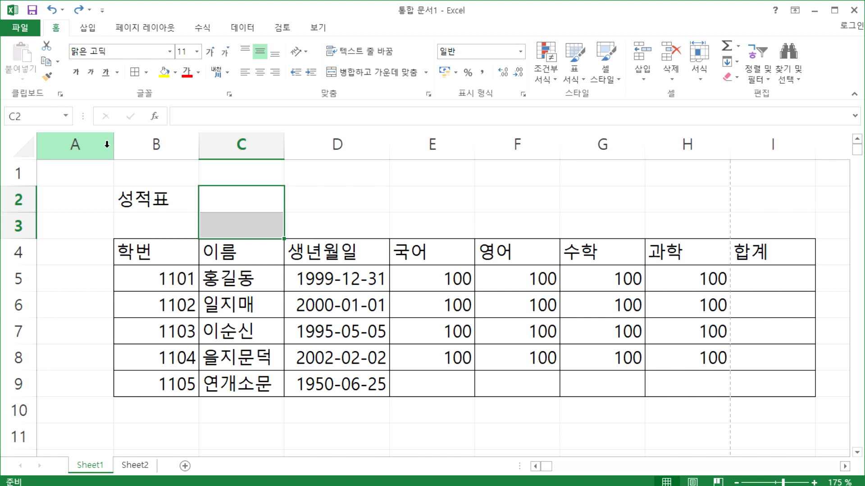
pyautogui.moveTo(115, 144); pyautogui.dragTo(41, 144)
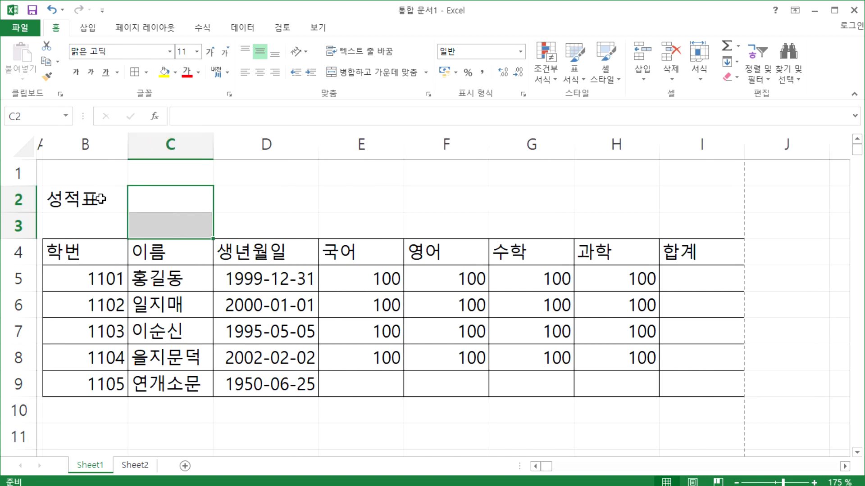
pyautogui.click(149, 226)
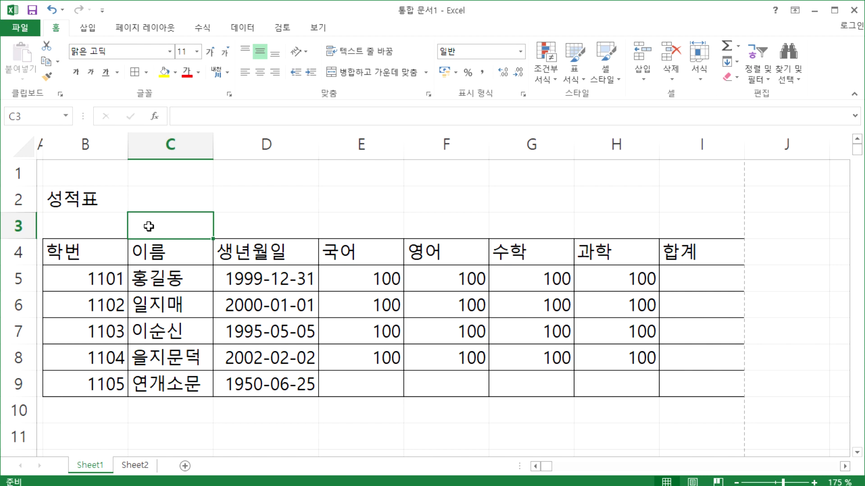
# Step: Try reducing the height of empty row 1 above the 성적표 title, and undo the height change
pyautogui.click(17, 198)
pyautogui.click(12, 172)
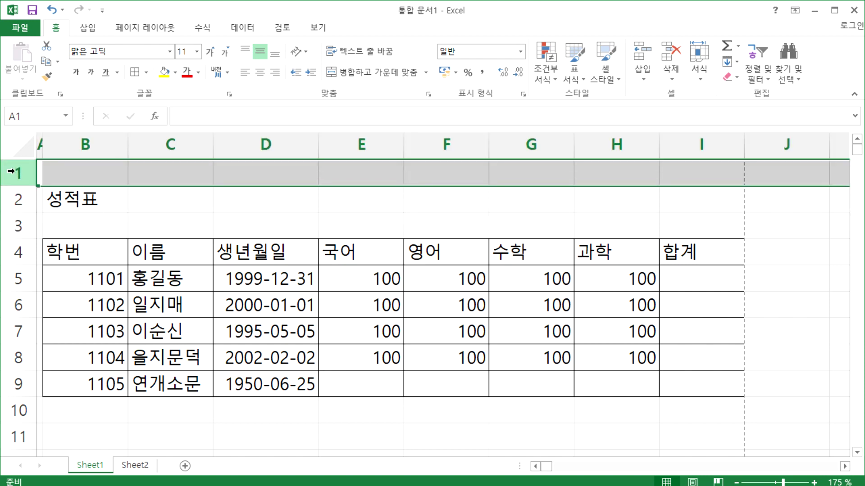
pyautogui.moveTo(67, 199); pyautogui.dragTo(648, 203)
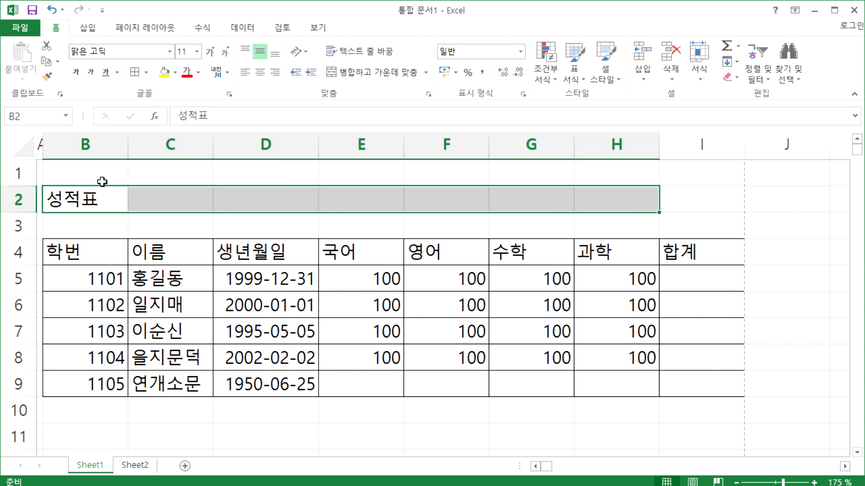
pyautogui.click(92, 206)
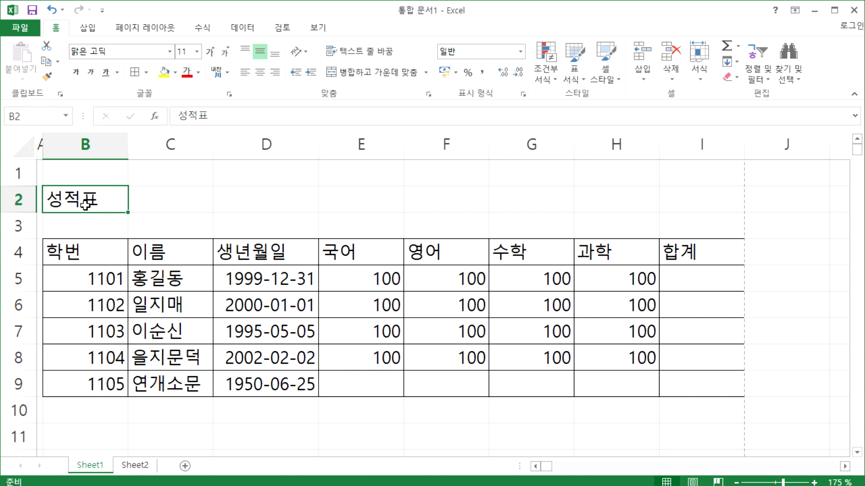
pyautogui.click(20, 172)
pyautogui.moveTo(20, 186); pyautogui.dragTo(20, 171)
pyautogui.click(81, 199)
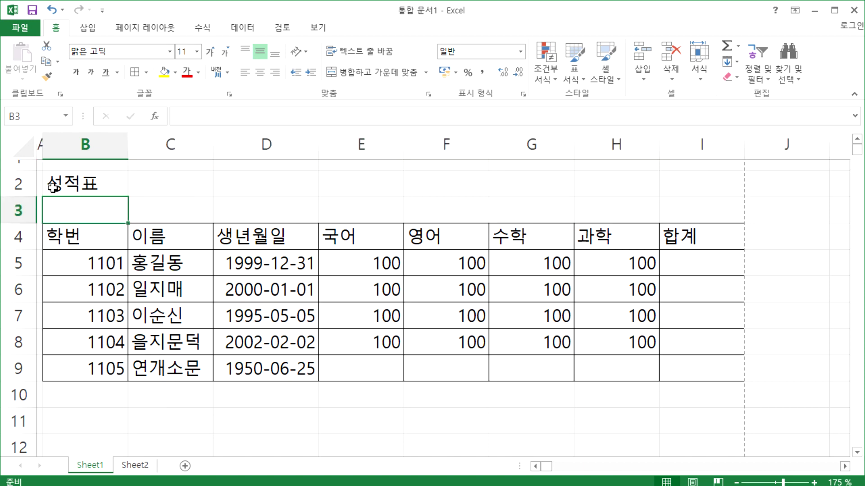
pyautogui.hotkey('ctrl', 'z')
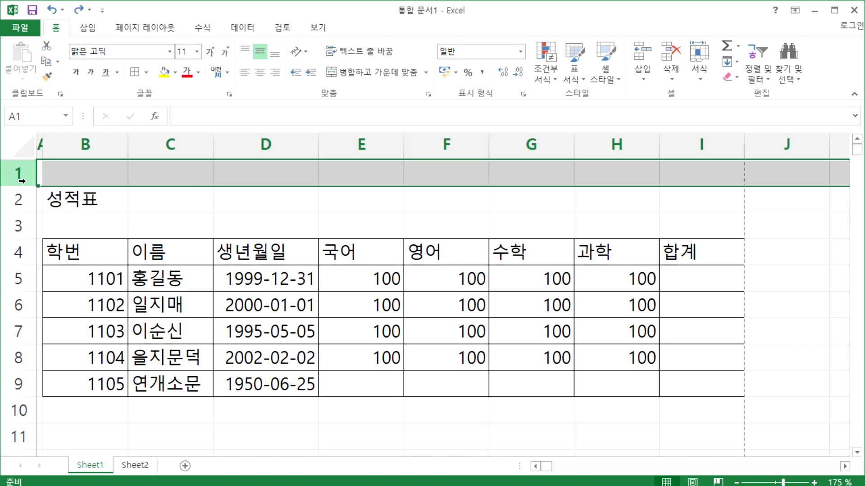
# Step: Widen the thin column A slightly beside the 성적표 title
pyautogui.click(93, 202)
pyautogui.moveTo(43, 149); pyautogui.dragTo(47, 147)
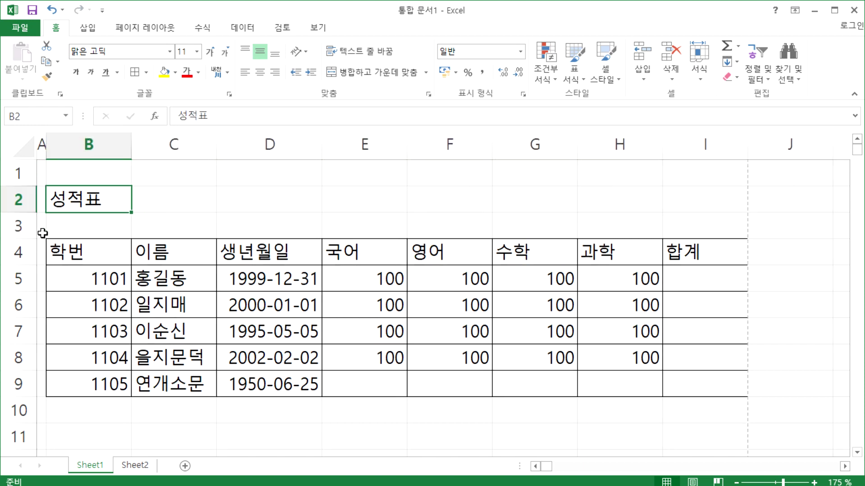
pyautogui.click(66, 230)
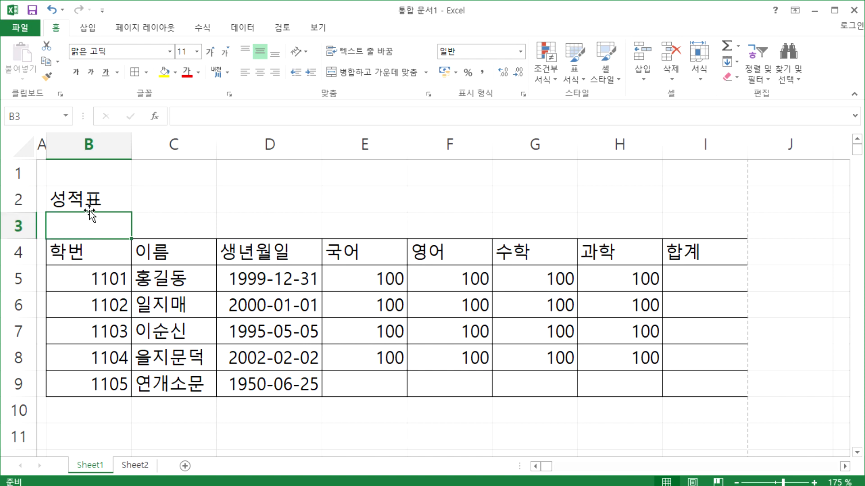
# Step: Merge and centre the 성적표 title across B2:I2
pyautogui.click(84, 193)
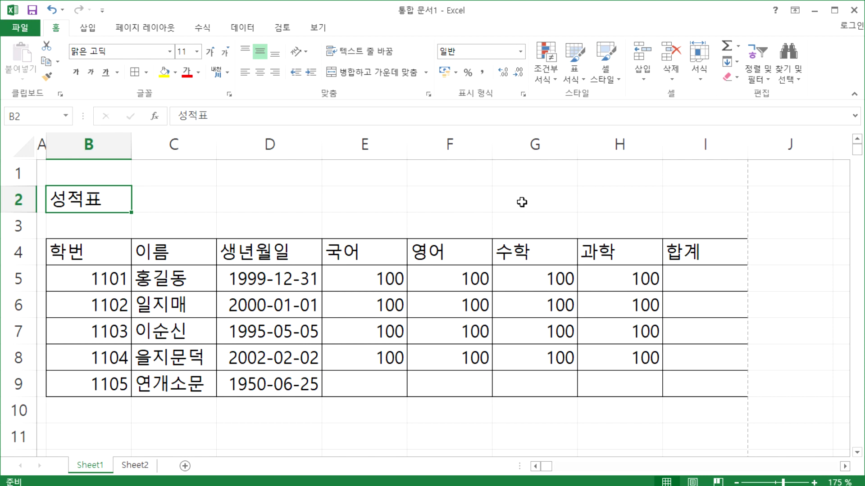
pyautogui.click(392, 194)
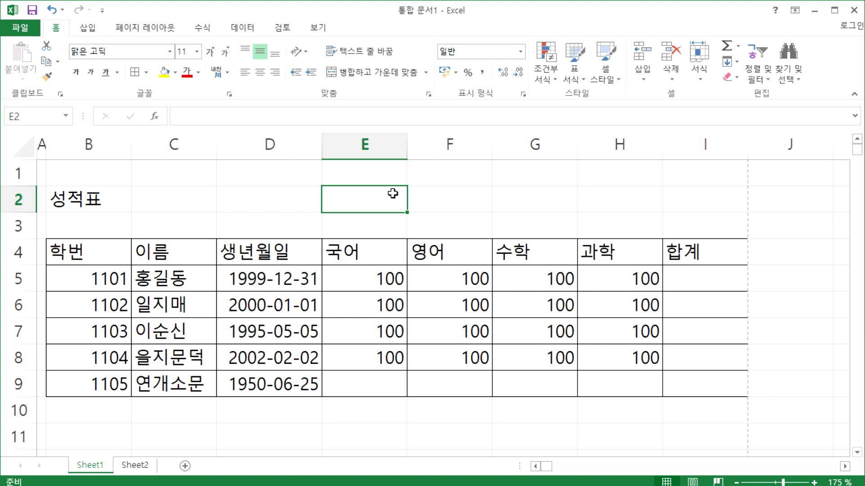
pyautogui.click(432, 191)
pyautogui.moveTo(372, 193); pyautogui.dragTo(422, 199)
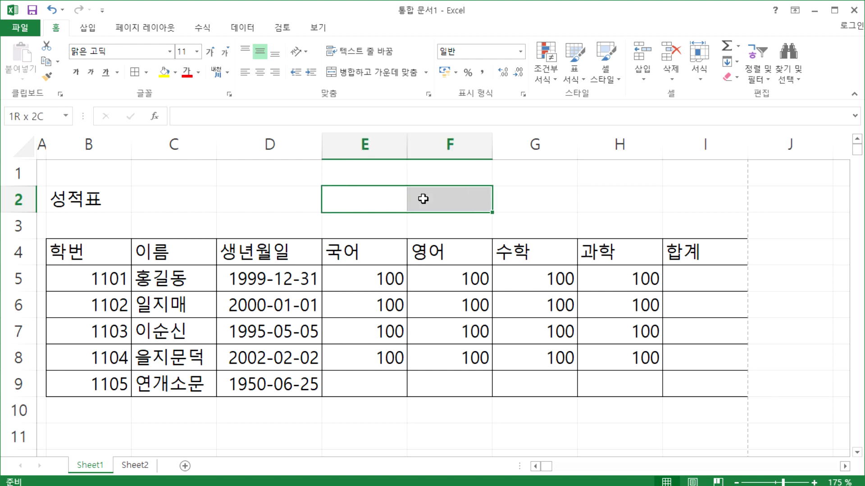
pyautogui.click(118, 201)
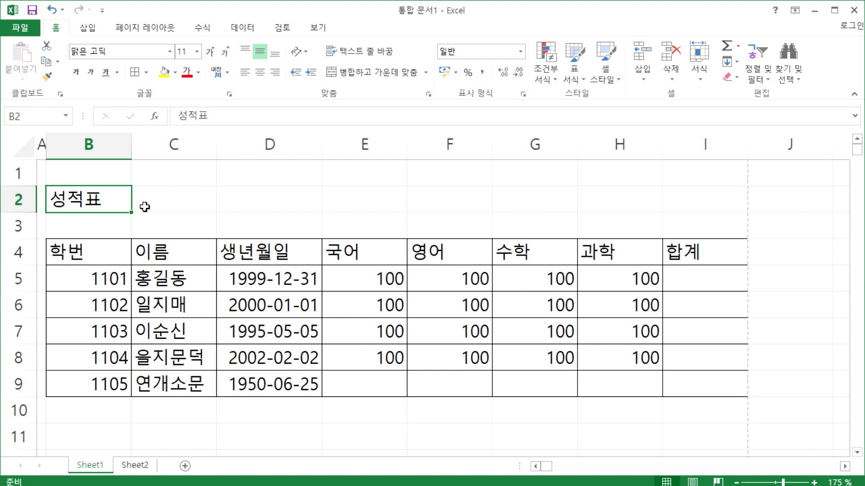
pyautogui.moveTo(84, 202); pyautogui.dragTo(689, 200)
pyautogui.moveTo(89, 201); pyautogui.dragTo(699, 195)
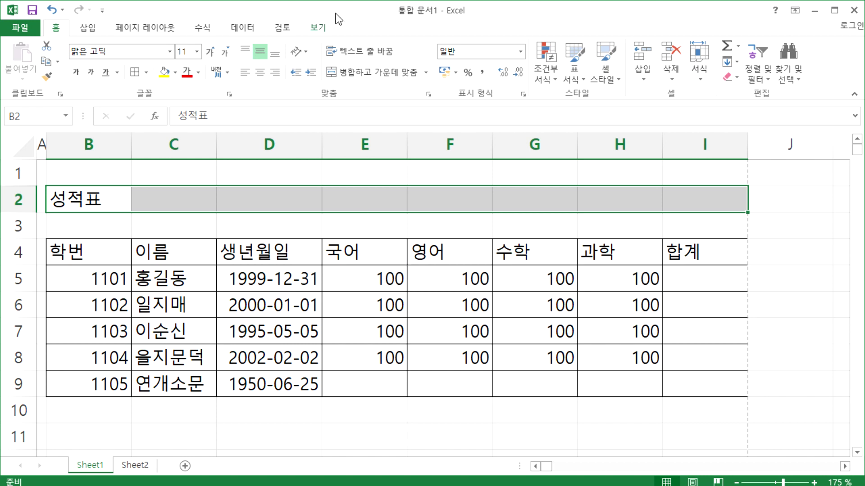
pyautogui.click(370, 77)
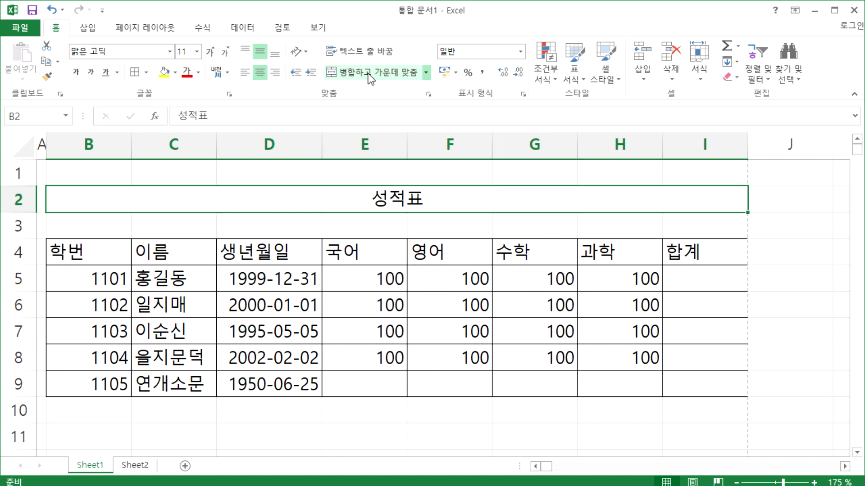
# Step: Unmerge the 성적표 title row, merge and centre it across B2:I2 again, and unmerge it once more
pyautogui.click(370, 77)
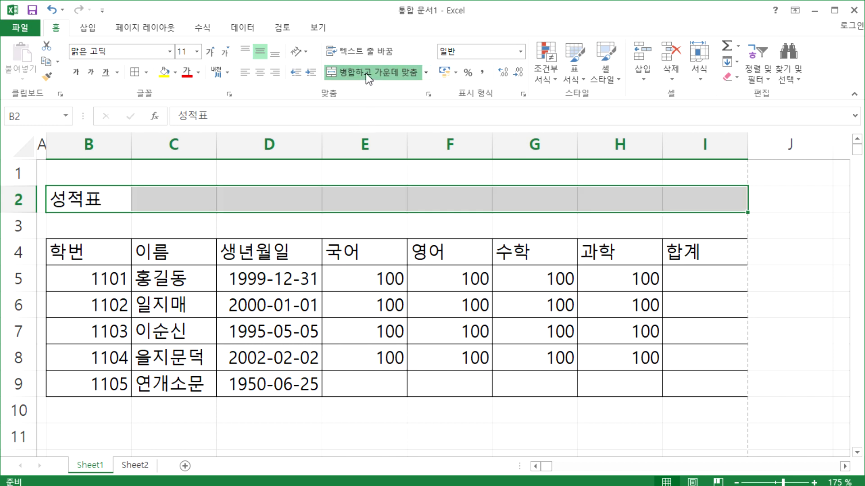
pyautogui.click(366, 74)
pyautogui.click(333, 252)
pyautogui.click(300, 201)
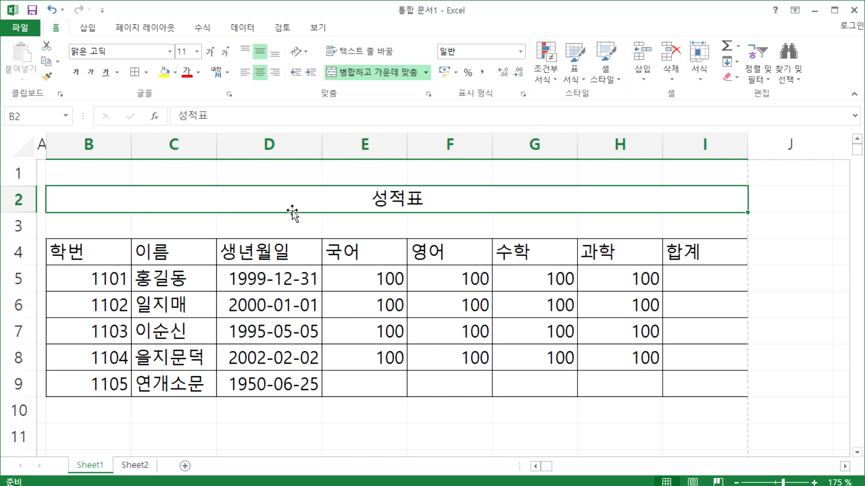
pyautogui.click(362, 234)
pyautogui.click(333, 197)
pyautogui.click(369, 75)
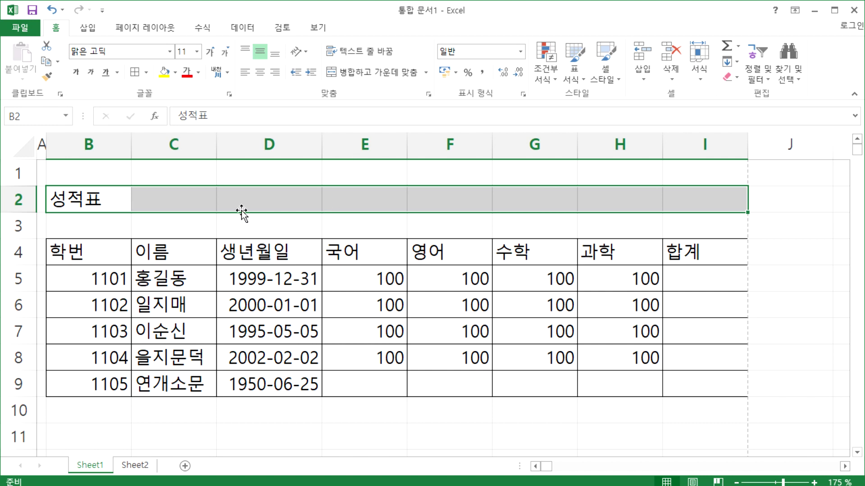
# Step: Select the cells of row 2 one by one from C2 to I2, and the title cell B2, to check their separation
pyautogui.click(182, 203)
pyautogui.click(270, 198)
pyautogui.click(343, 198)
pyautogui.click(450, 198)
pyautogui.click(566, 198)
pyautogui.click(699, 189)
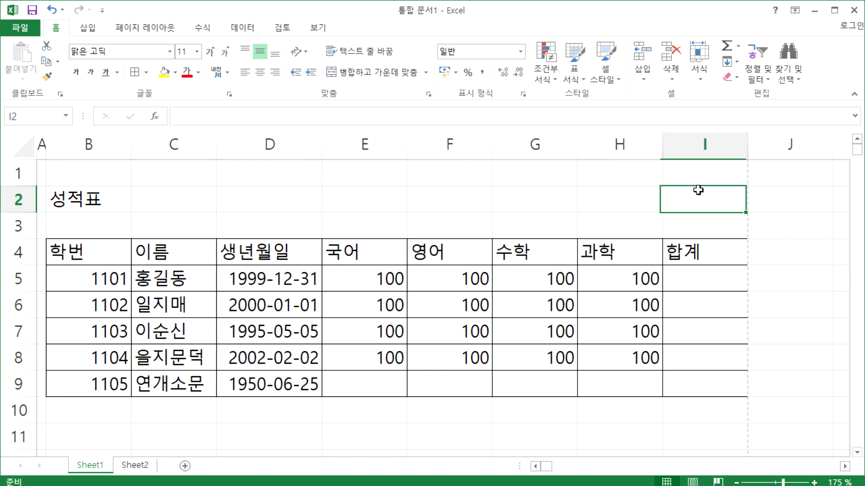
pyautogui.click(118, 207)
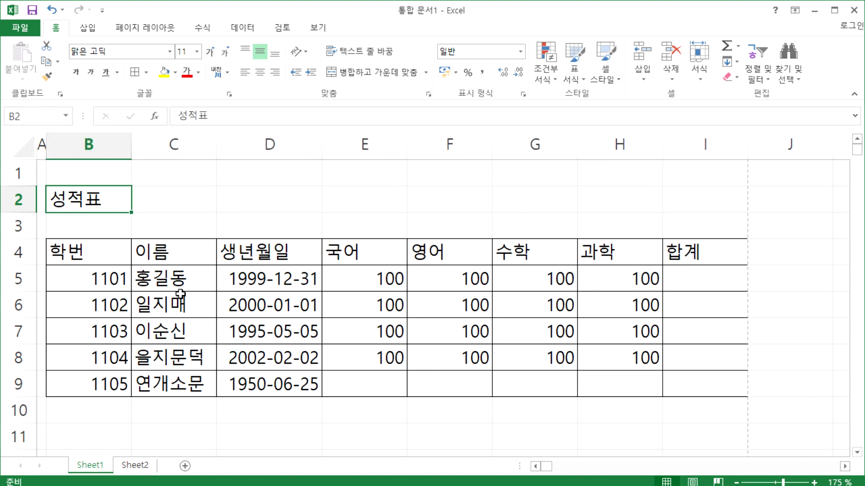
# Step: Try merging and centring the 성적표 title across B2:J2, unmerge it, and try B2:G2 instead
pyautogui.moveTo(92, 195); pyautogui.dragTo(684, 191)
pyautogui.moveTo(683, 191); pyautogui.dragTo(771, 194)
pyautogui.click(375, 73)
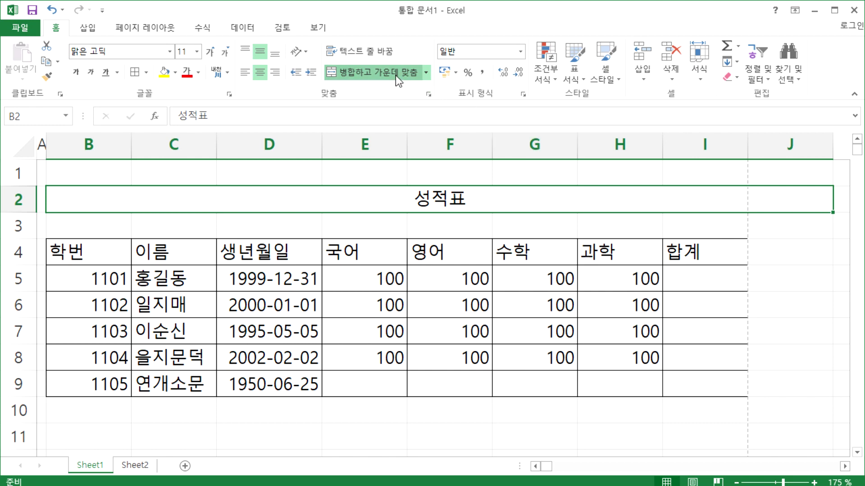
pyautogui.click(375, 73)
pyautogui.moveTo(113, 202); pyautogui.dragTo(524, 198)
pyautogui.click(375, 72)
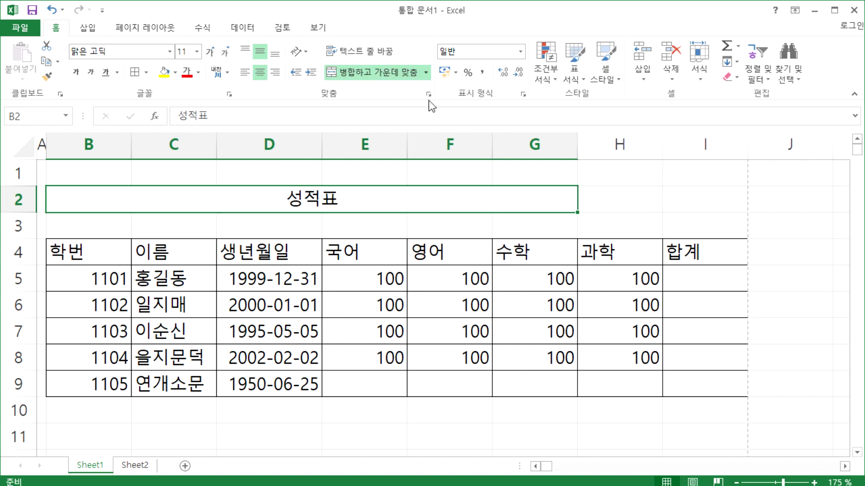
# Step: Unmerge the 성적표 title, and merge and centre it across B2:I2 to match the table's width
pyautogui.moveTo(592, 198); pyautogui.dragTo(696, 199)
pyautogui.click(377, 76)
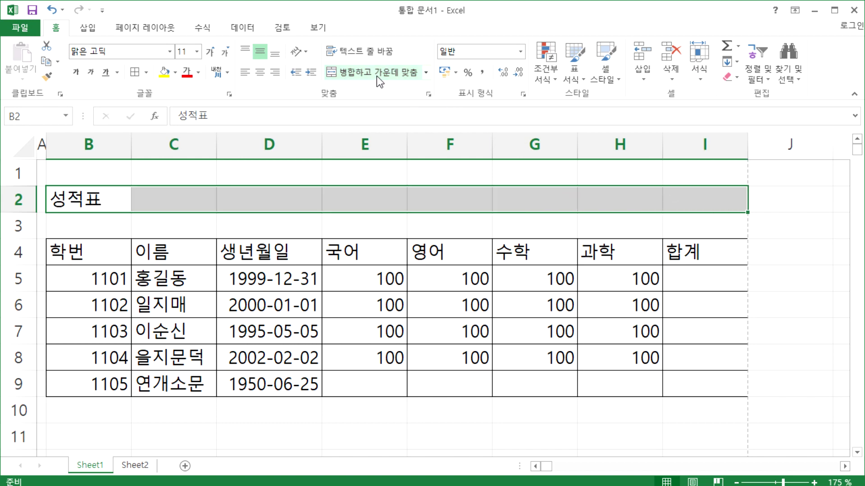
pyautogui.click(376, 77)
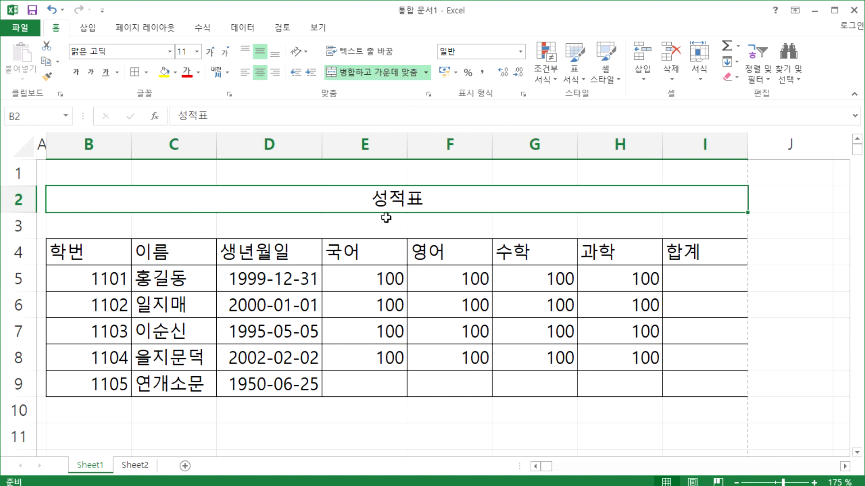
pyautogui.click(363, 77)
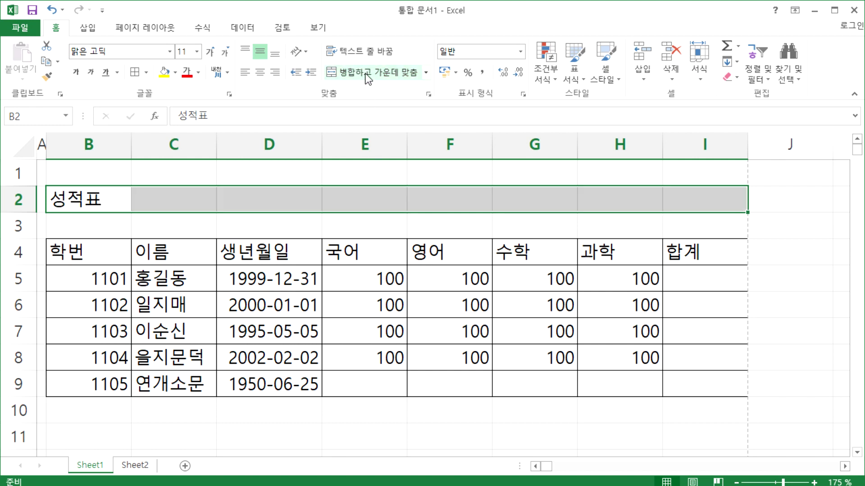
pyautogui.click(367, 77)
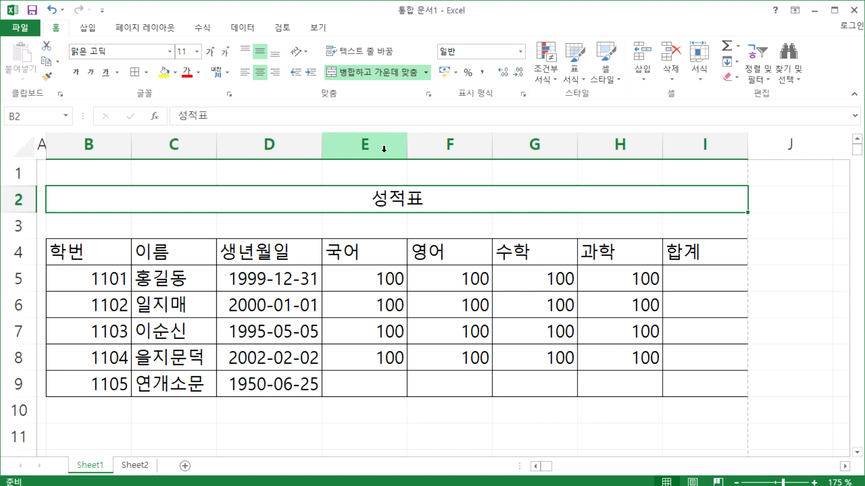
# Step: Try centre, left and right alignment on the table range B4:I9, and restore its default alignment
pyautogui.moveTo(103, 252); pyautogui.dragTo(689, 383)
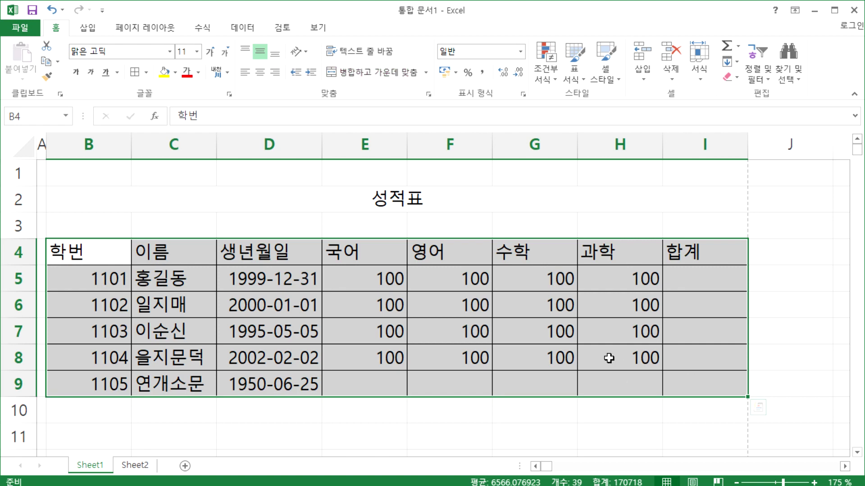
pyautogui.moveTo(95, 254); pyautogui.dragTo(707, 384)
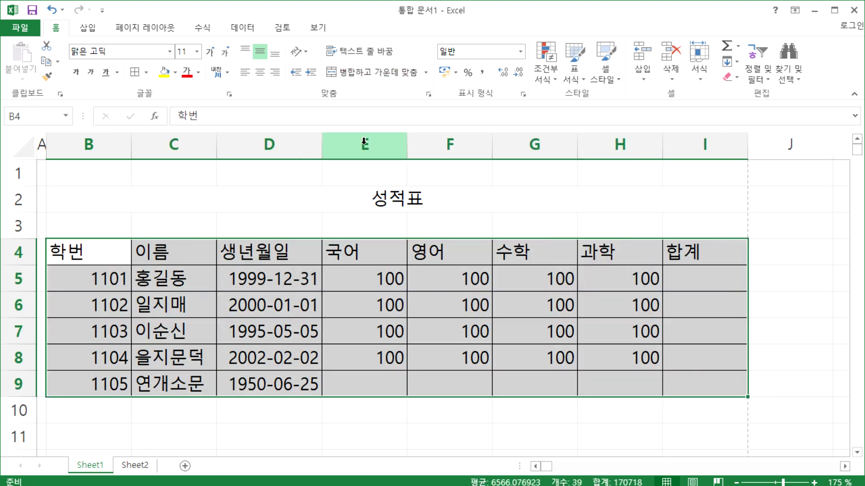
pyautogui.click(261, 73)
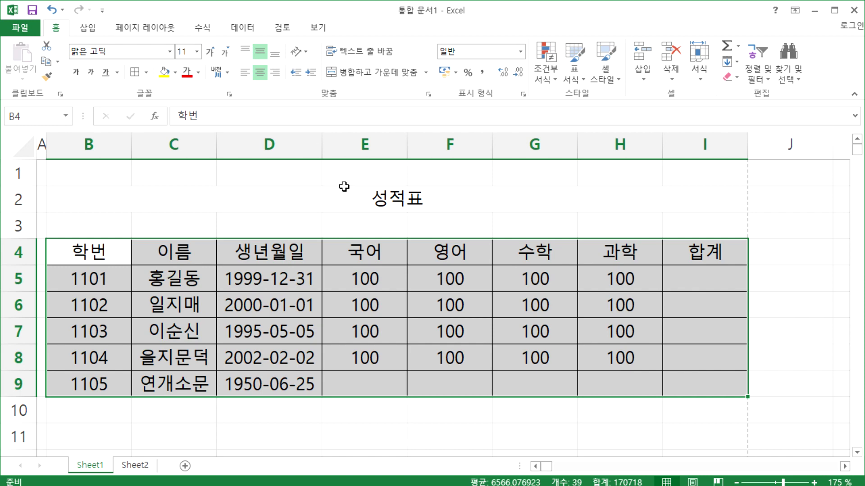
pyautogui.click(259, 74)
pyautogui.click(258, 74)
pyautogui.click(245, 72)
pyautogui.click(275, 72)
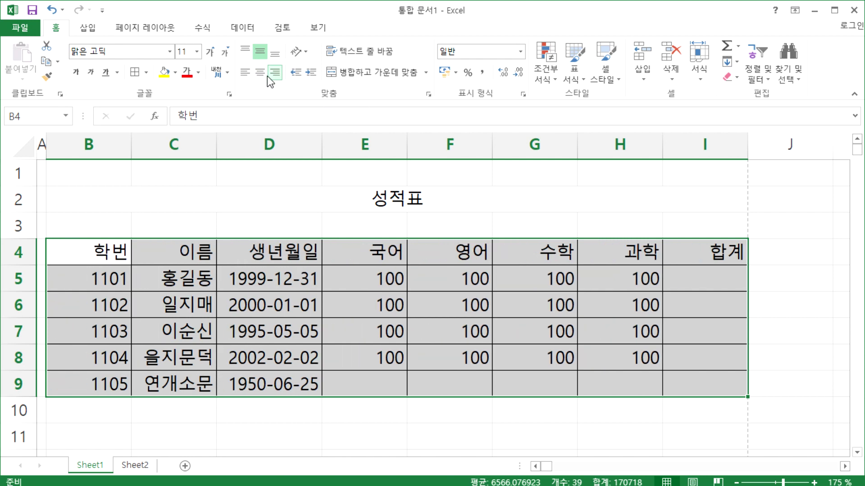
pyautogui.click(260, 72)
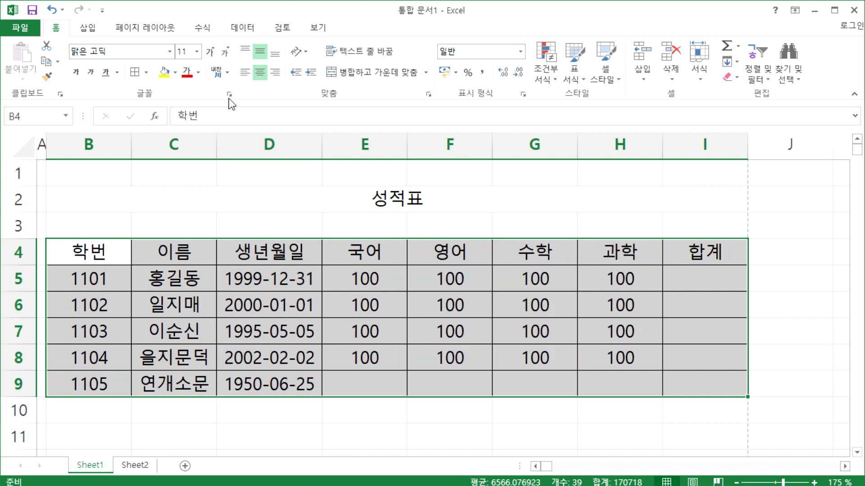
pyautogui.click(260, 72)
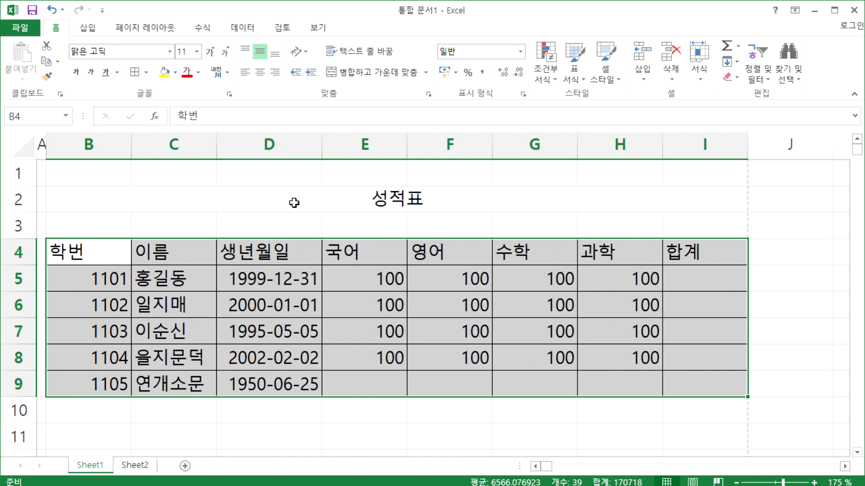
# Step: Try right, left and centre alignment on B4:I9 again, and clear the alignment back to the default
pyautogui.click(95, 252)
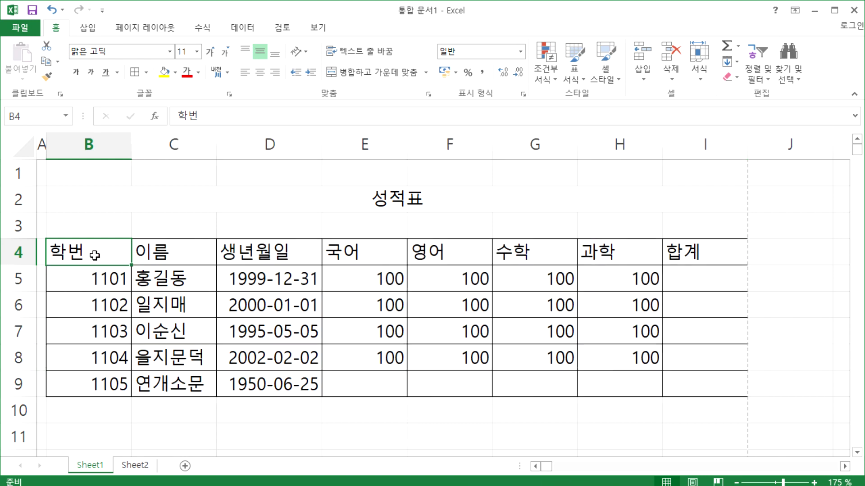
pyautogui.click(349, 283)
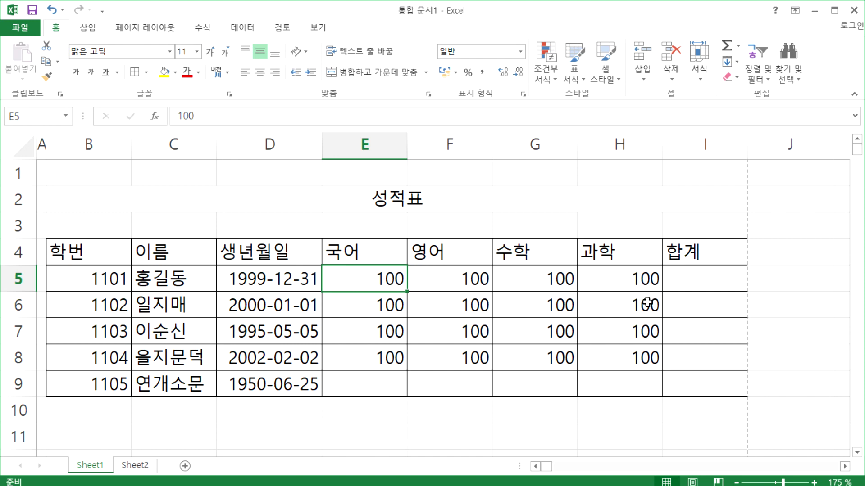
pyautogui.moveTo(106, 253); pyautogui.dragTo(682, 385)
pyautogui.click(273, 74)
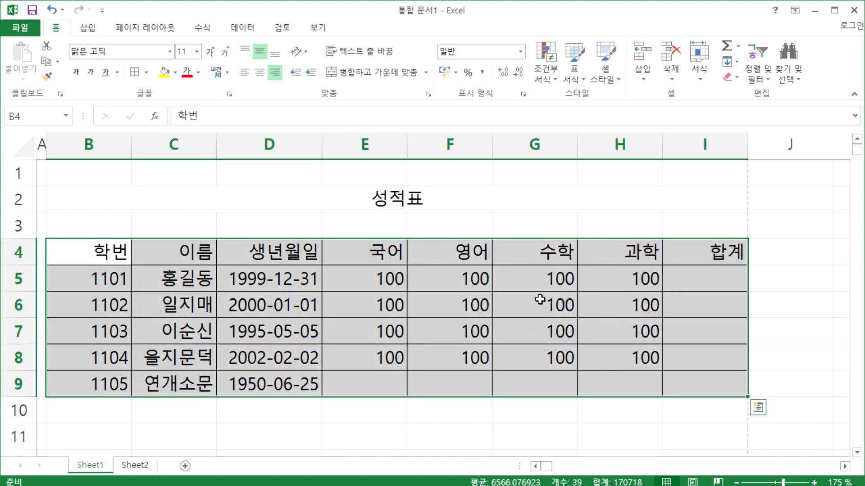
pyautogui.click(243, 73)
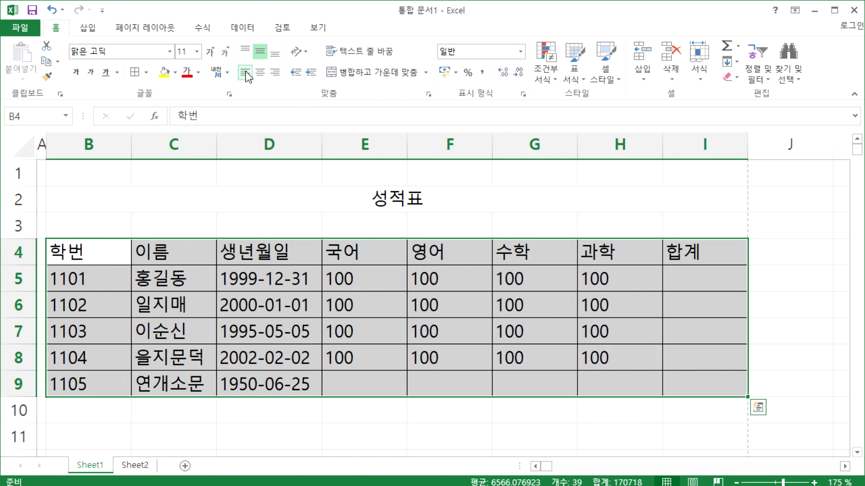
pyautogui.click(245, 73)
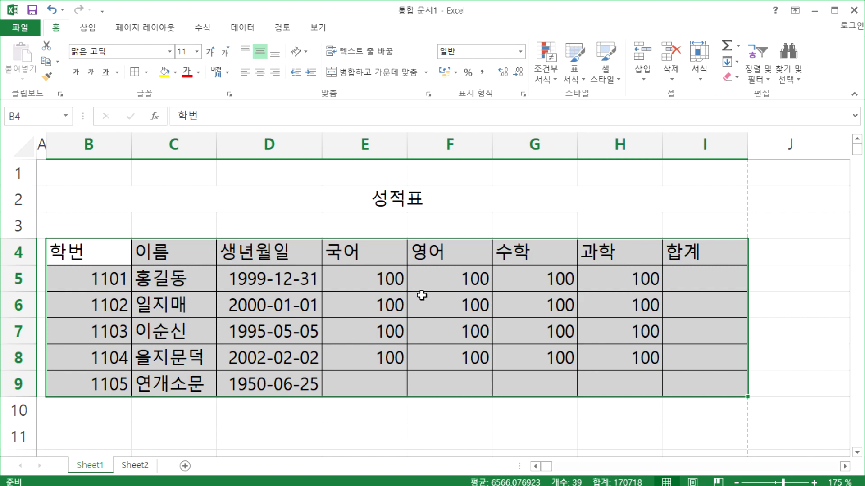
pyautogui.click(256, 74)
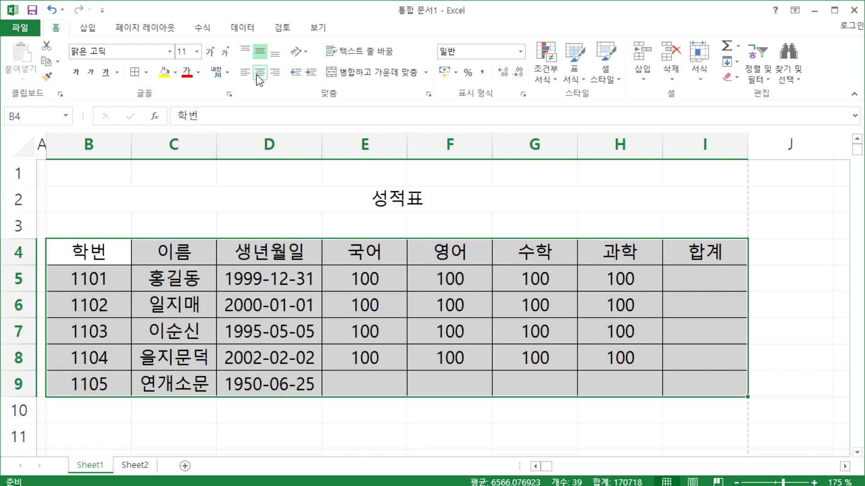
pyautogui.click(255, 74)
# Step: Select the score, 학번 and 생년월일 data to compare their alignment and number formats
pyautogui.moveTo(359, 278); pyautogui.dragTo(645, 384)
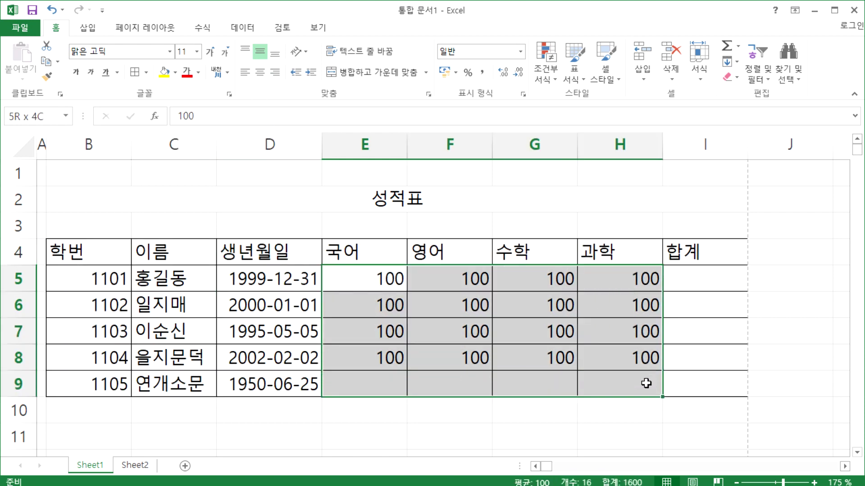
pyautogui.moveTo(97, 276); pyautogui.dragTo(94, 384)
pyautogui.moveTo(270, 282); pyautogui.dragTo(282, 376)
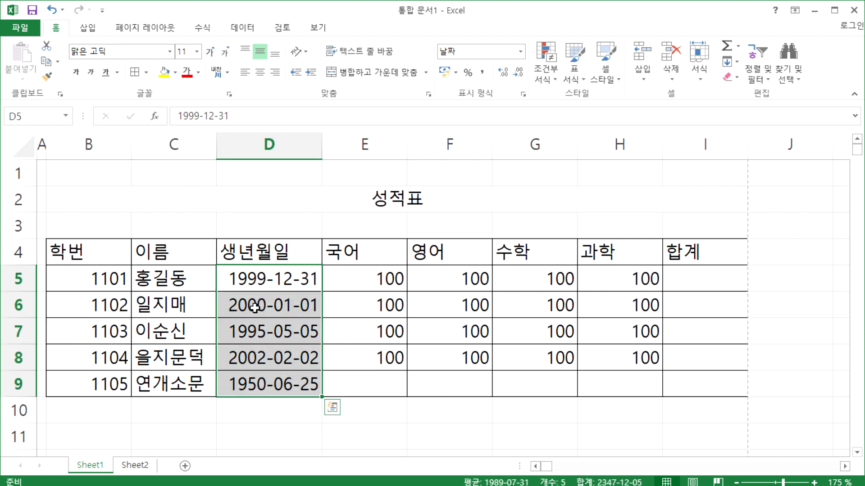
pyautogui.click(231, 280)
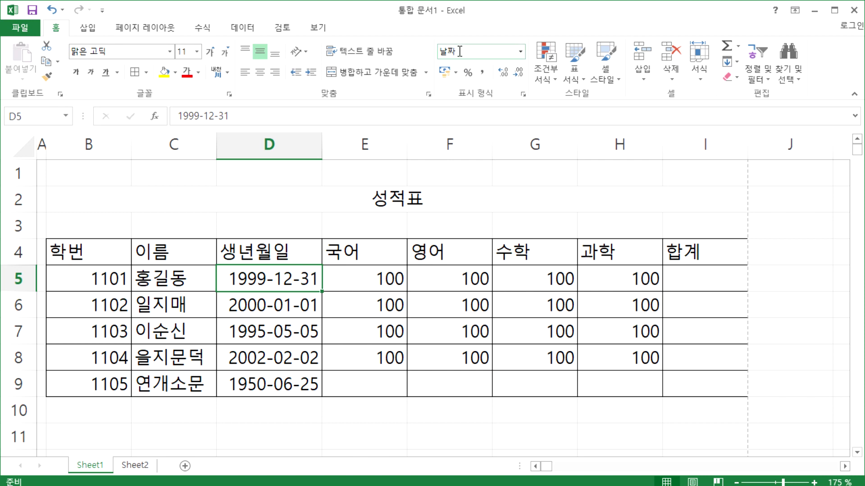
pyautogui.click(379, 278)
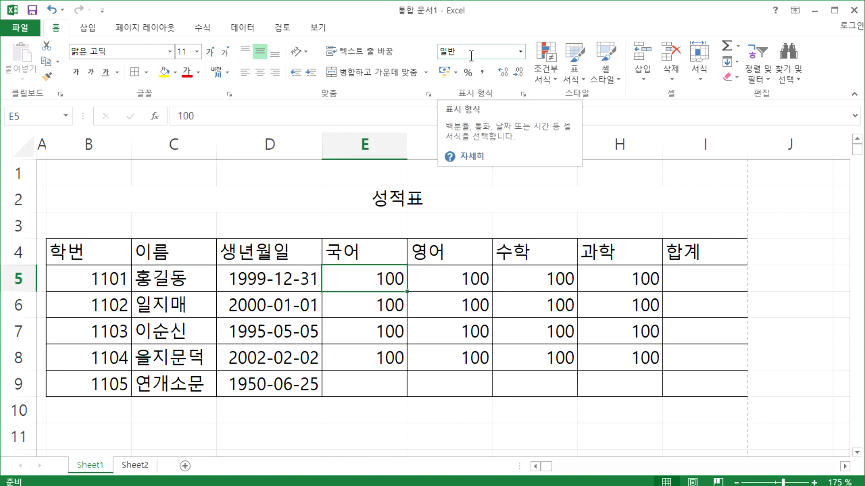
pyautogui.click(384, 246)
pyautogui.click(431, 274)
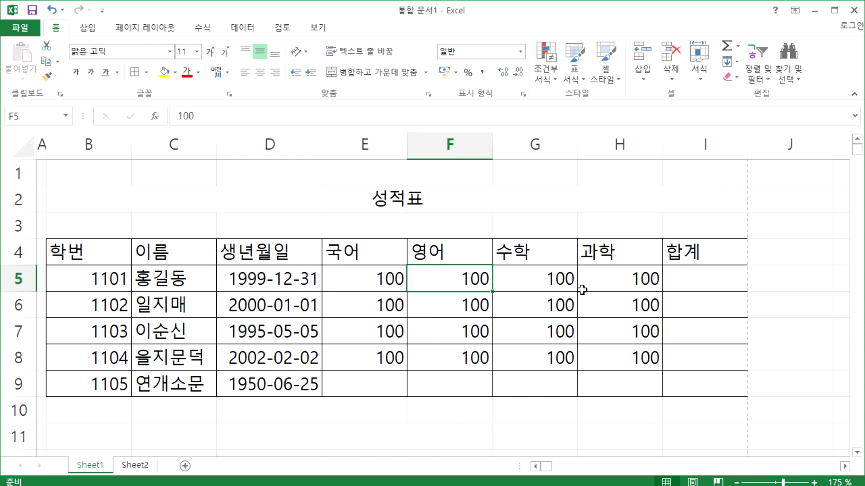
pyautogui.moveTo(386, 278)
pyautogui.mouseDown()
pyautogui.moveTo(562, 305)
pyautogui.moveTo(675, 383)
pyautogui.mouseUp()
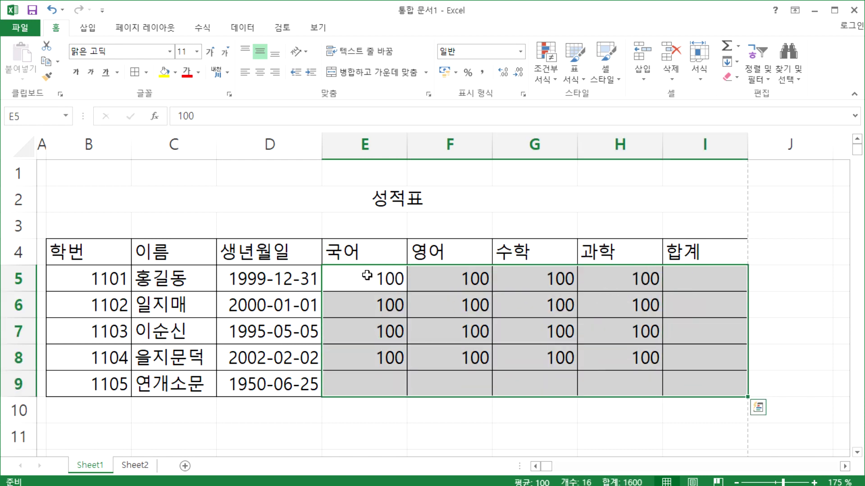
# Step: Enter 1500 in E5 and apply the comma style to that cell
pyautogui.click(372, 273)
pyautogui.write('1500')
pyautogui.press('Return')
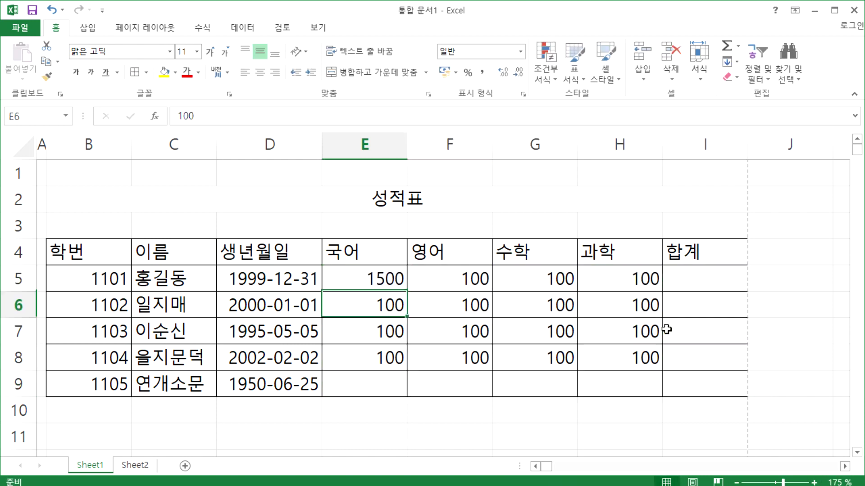
pyautogui.moveTo(377, 275); pyautogui.dragTo(641, 376)
pyautogui.click(378, 279)
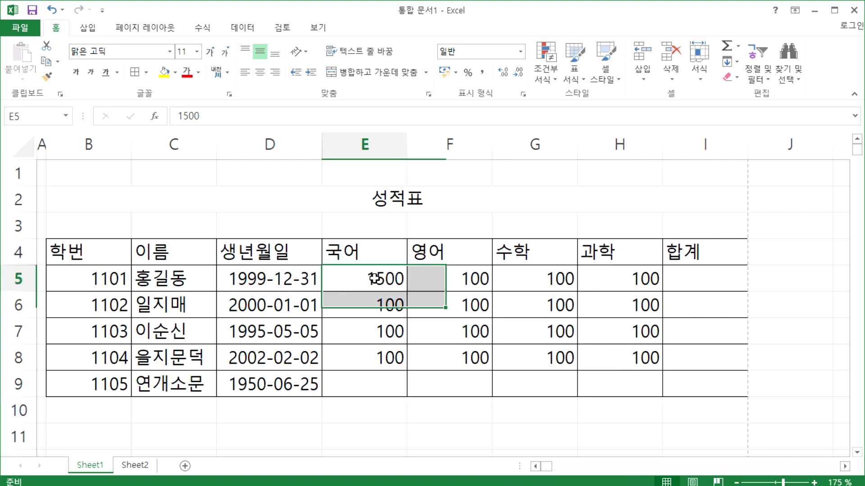
pyautogui.click(483, 73)
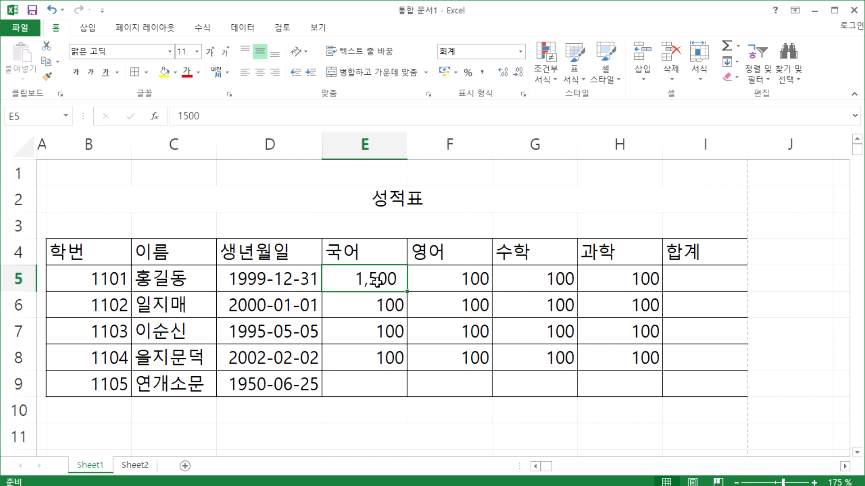
# Step: Apply the comma style to the scores in E5:H8 and enter 6,544 in F6
pyautogui.moveTo(365, 274); pyautogui.dragTo(617, 357)
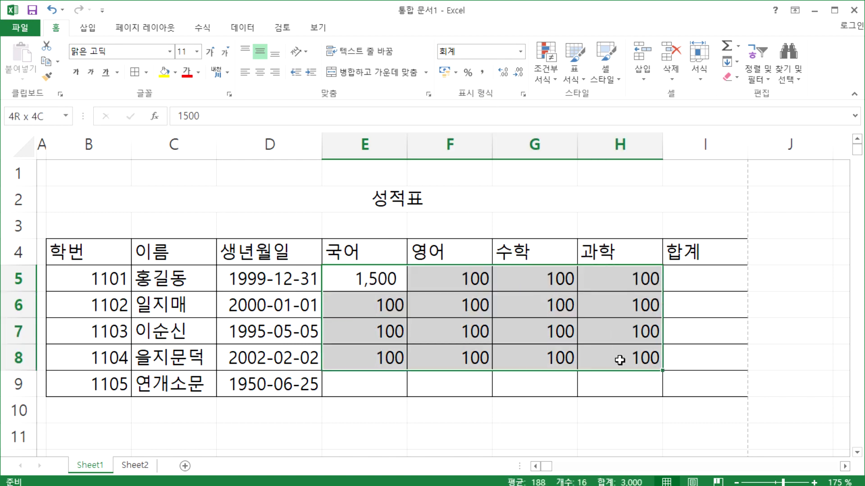
pyautogui.click(483, 73)
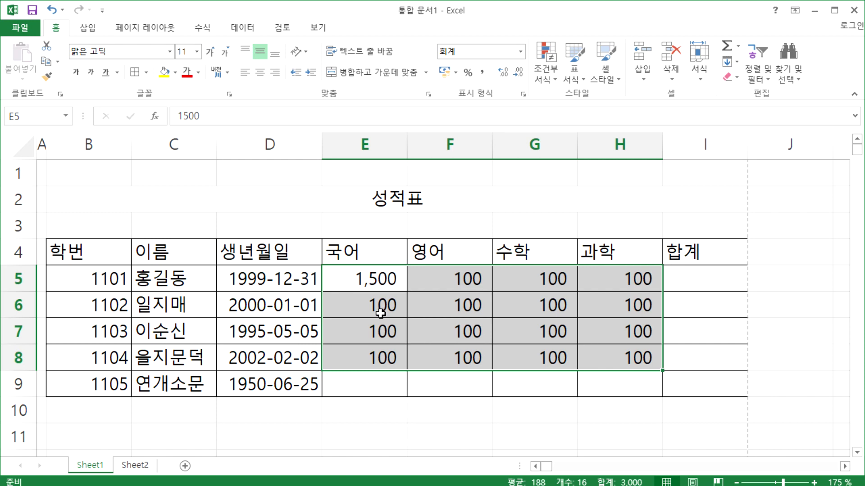
pyautogui.click(464, 308)
pyautogui.write('6,544')
pyautogui.press('Return')
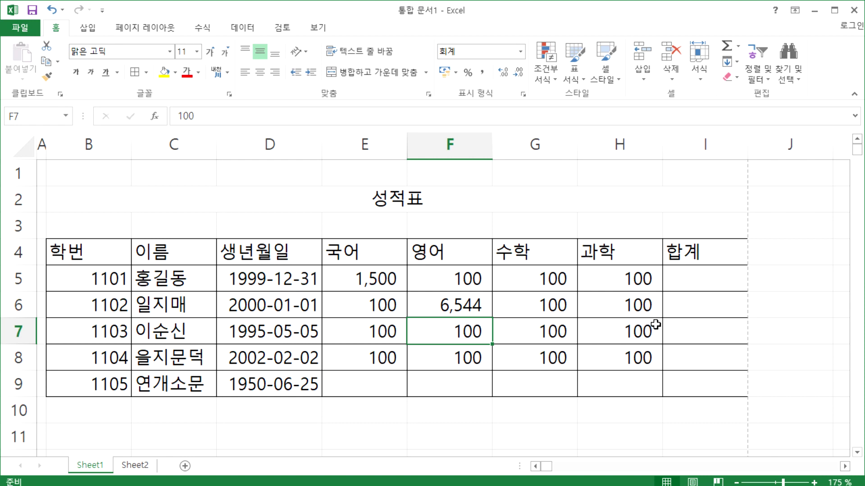
# Step: Enter 5-5 in cell D11 below the table as a sample date
pyautogui.scroll(-1, 655, 324)
pyautogui.click(246, 358)
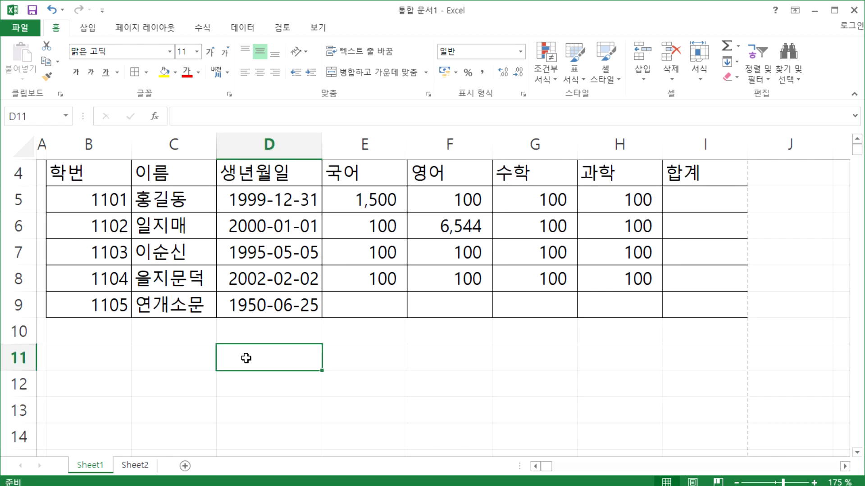
pyautogui.write('5-5')
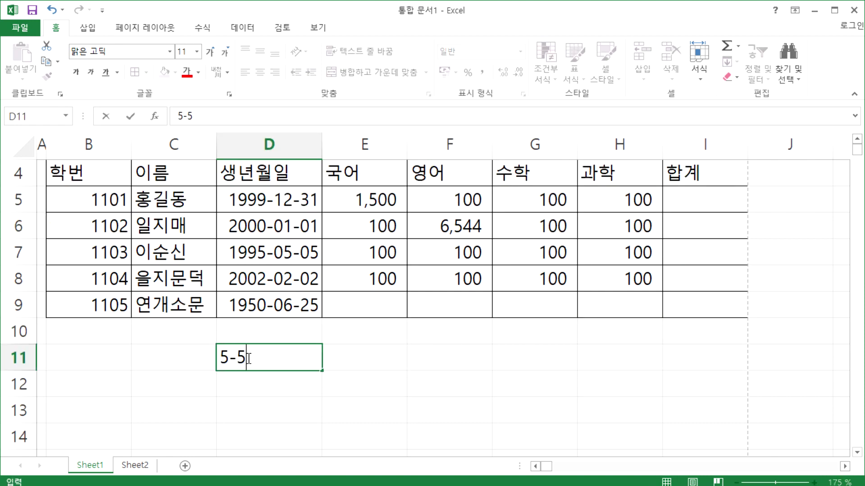
pyautogui.press('Return')
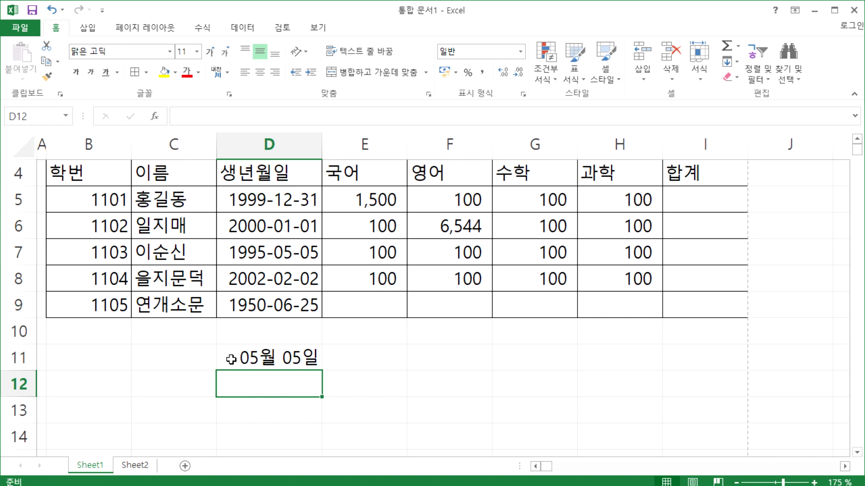
# Step: Enter the text 05월-05일 in D12 and widen column D
pyautogui.write('05월')
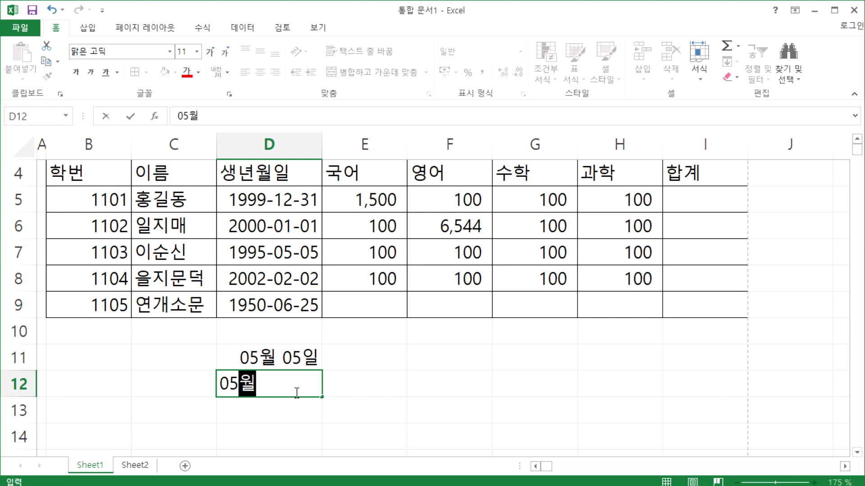
pyautogui.write('-05일')
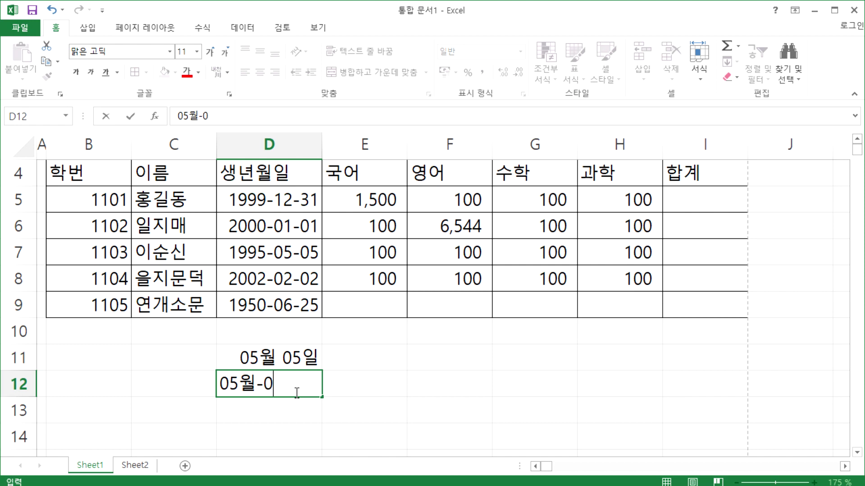
pyautogui.press('Return')
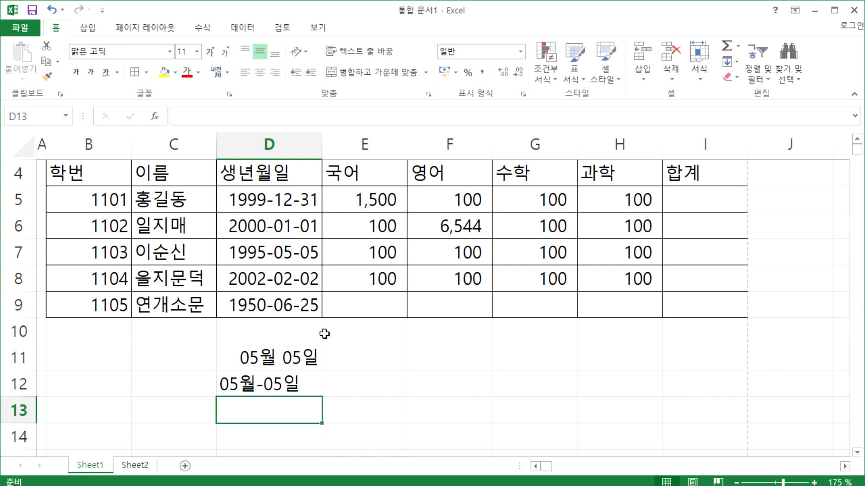
pyautogui.click(273, 378)
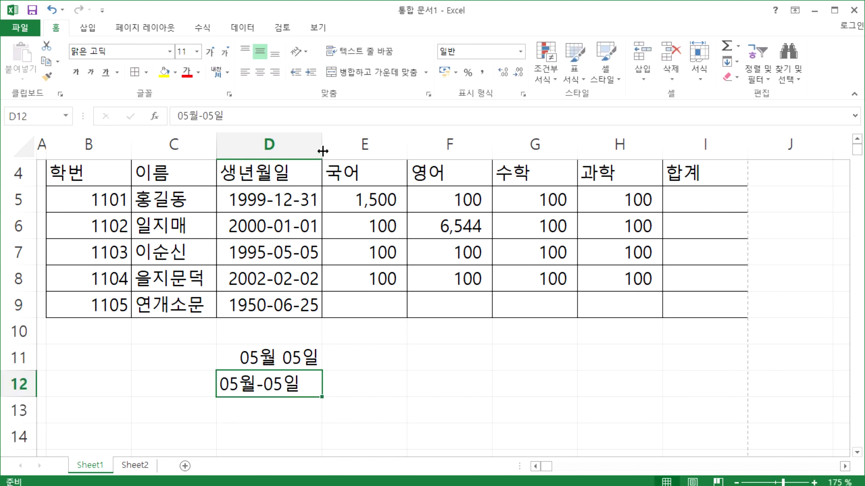
pyautogui.moveTo(321, 149); pyautogui.dragTo(357, 149)
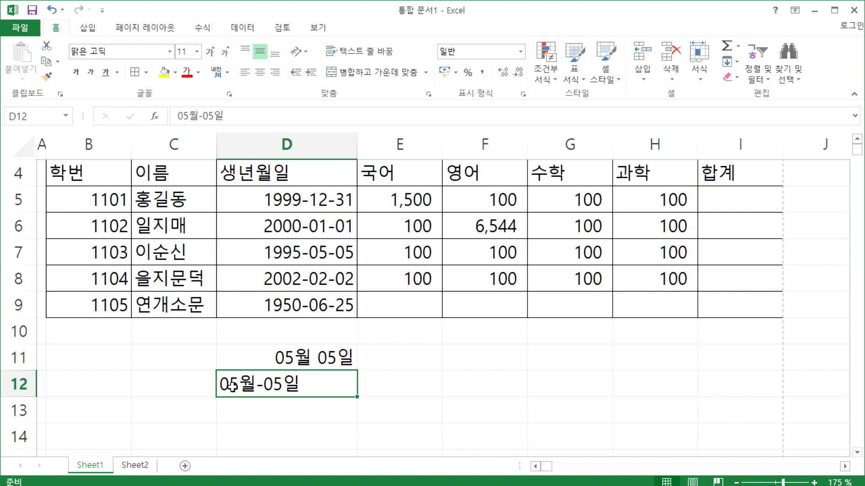
# Step: Edit the text in D12 to 05월 05일, replacing the hyphen with a space
pyautogui.press('F2')
pyautogui.press('Left')
pyautogui.press('Left')
pyautogui.press('Left')
pyautogui.press('BackSpace')
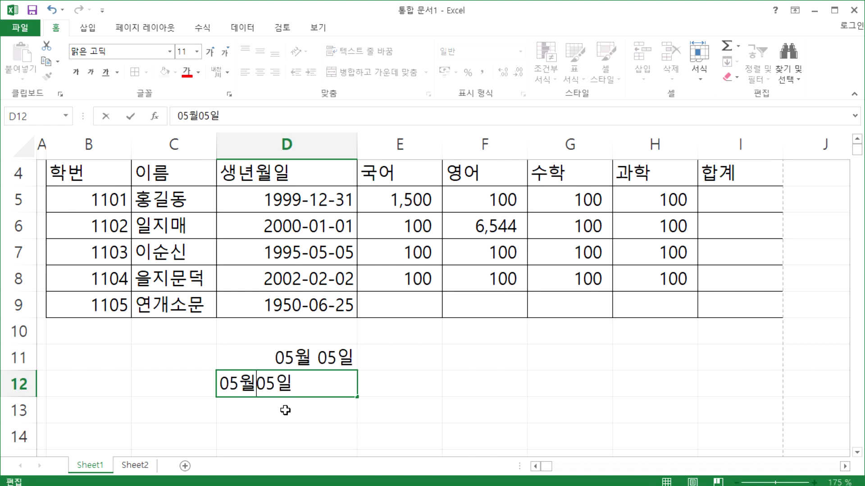
pyautogui.click(286, 405)
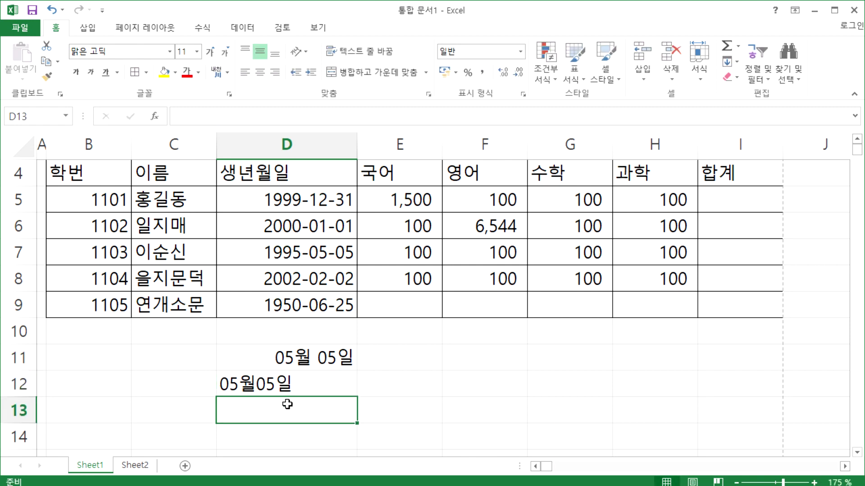
pyautogui.doubleClick(262, 384)
pyautogui.press('Return')
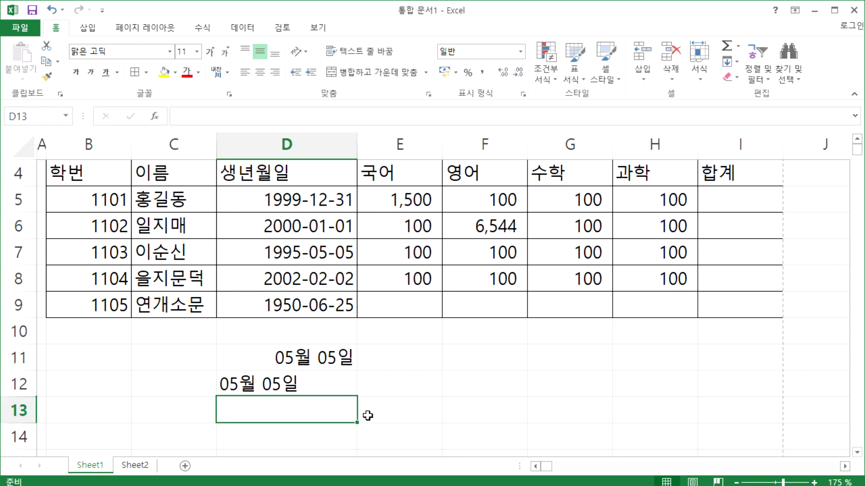
# Step: Inspect the text in D12 and overwrite it with the date entry 5-6
pyautogui.click(283, 387)
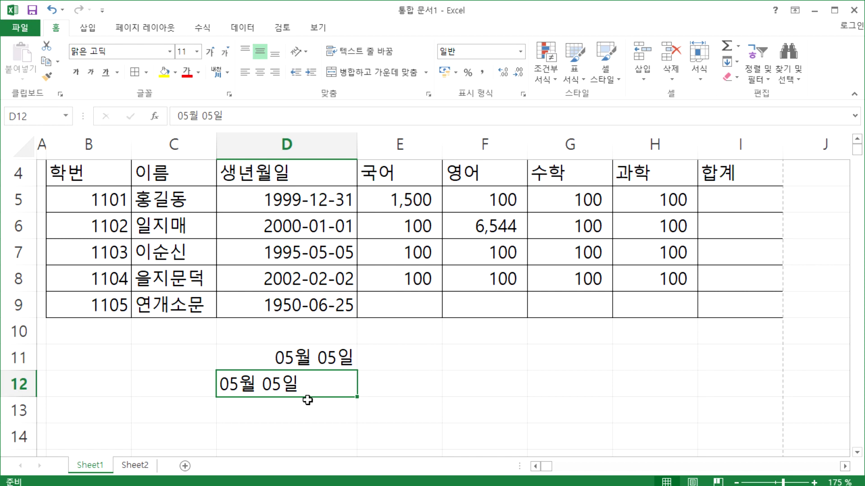
pyautogui.press('F2')
pyautogui.press('Left')
pyautogui.hotkey('shift', 'Right')
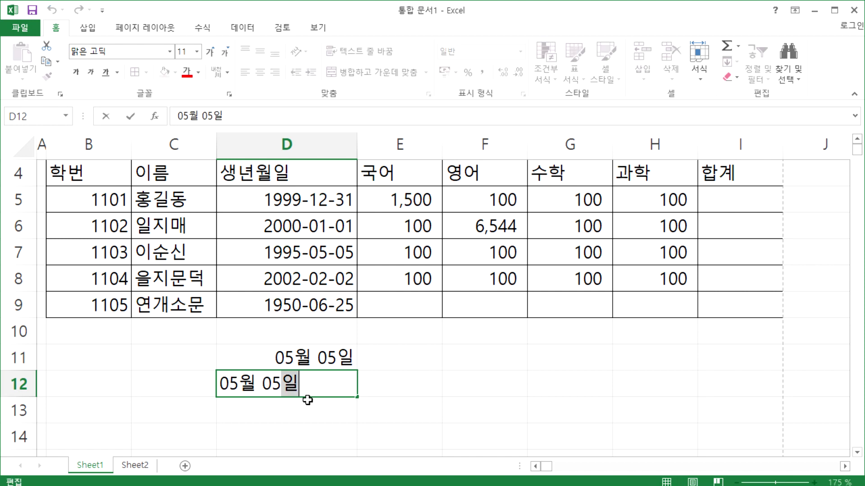
pyautogui.press('Escape')
pyautogui.write('5-6')
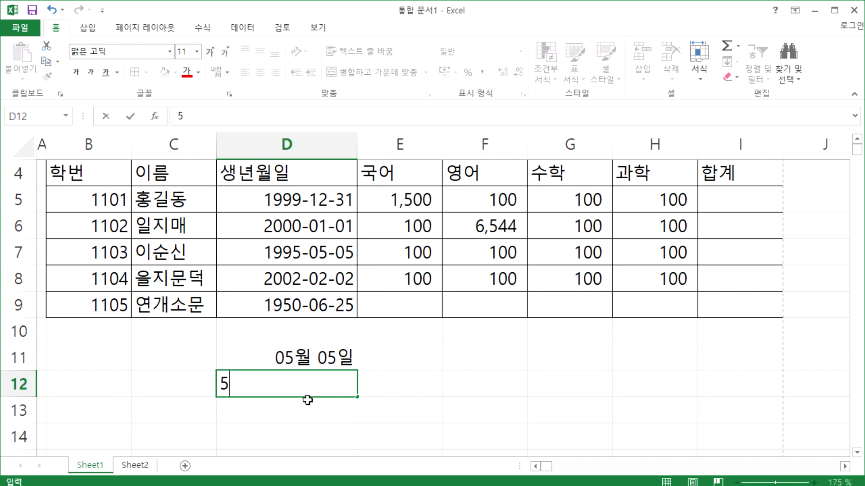
pyautogui.press('Return')
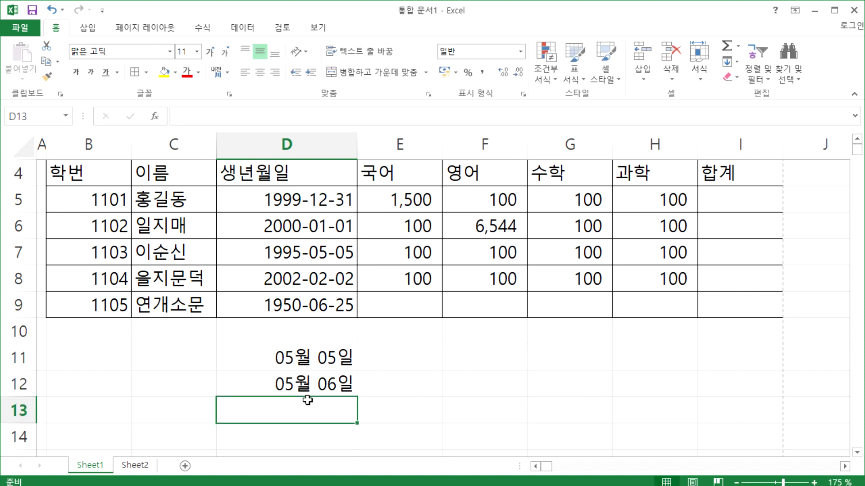
# Step: Apply the long date format (자세한 날짜) to the dates in D11:D12
pyautogui.press('Up')
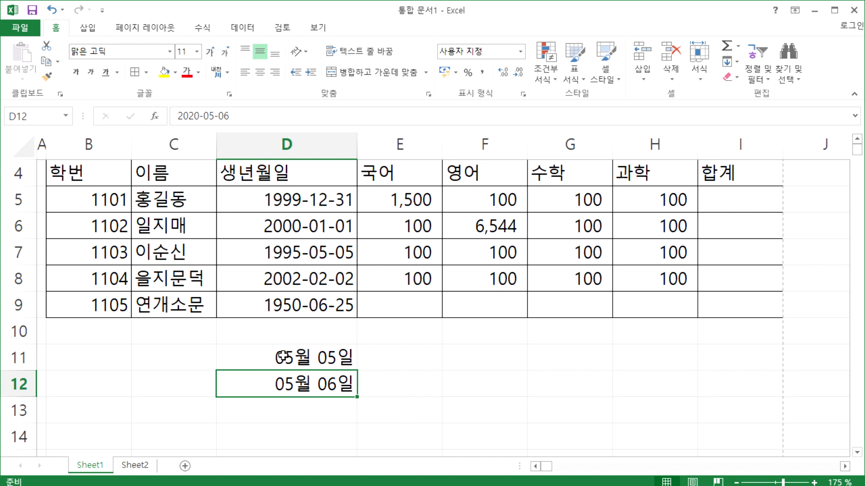
pyautogui.moveTo(272, 358); pyautogui.dragTo(272, 380)
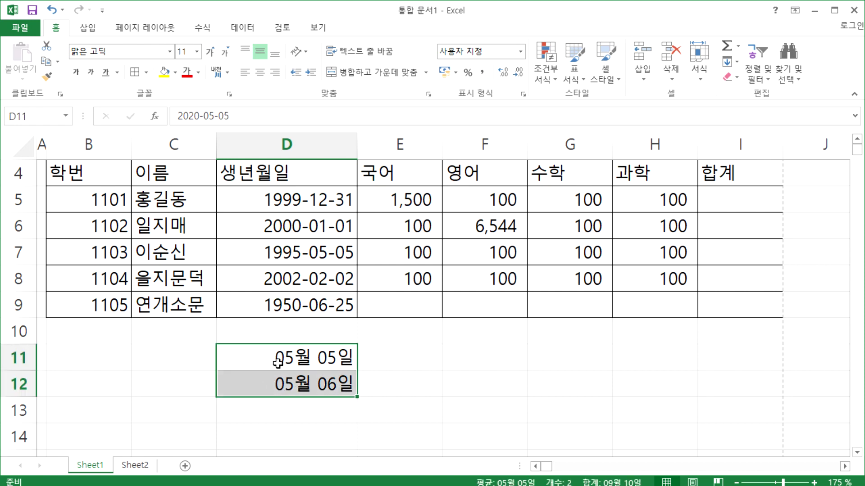
pyautogui.click(520, 52)
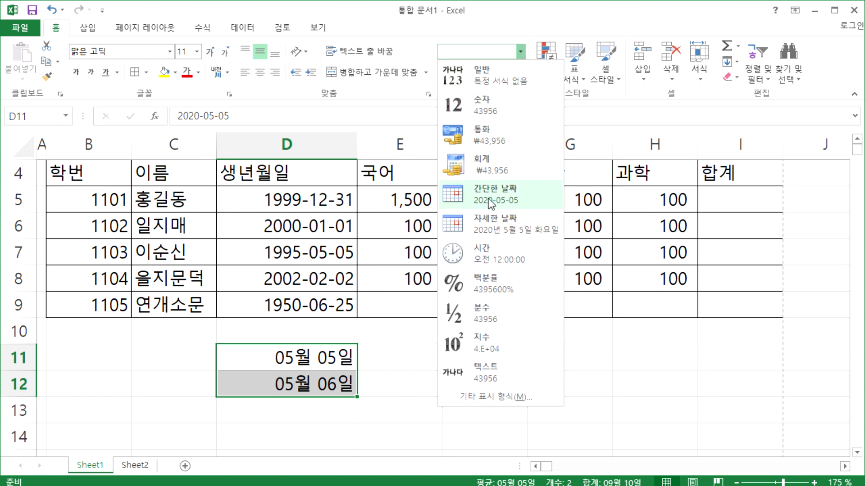
pyautogui.click(485, 221)
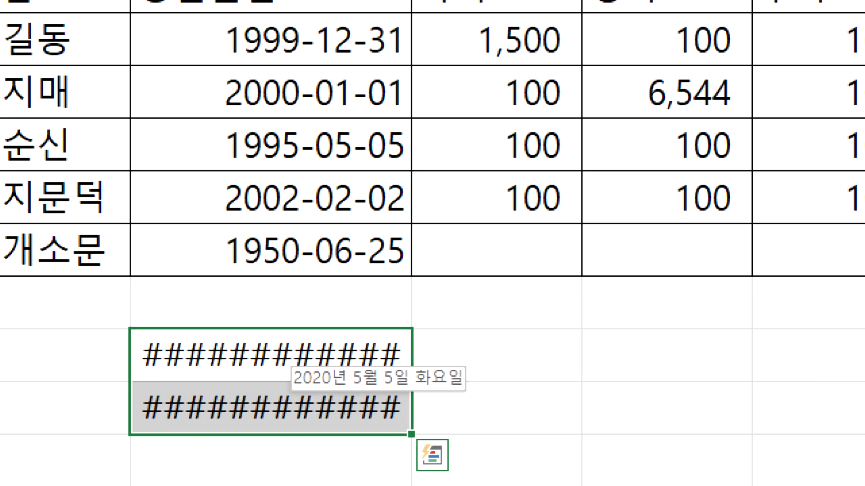
# Step: Autofit column D so the long dates in D11:D12 fit its width
pyautogui.moveTo(311, 398)
pyautogui.mouseDown()
pyautogui.moveTo(414, 348)
pyautogui.moveTo(450, 399)
pyautogui.moveTo(329, 398)
pyautogui.mouseUp()
pyautogui.moveTo(186, 304); pyautogui.dragTo(259, 302)
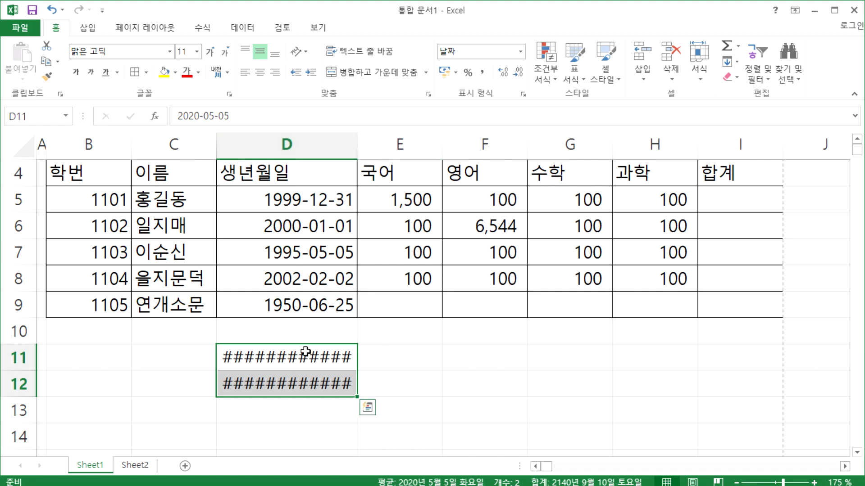
pyautogui.moveTo(306, 352); pyautogui.dragTo(380, 351)
pyautogui.click(338, 332)
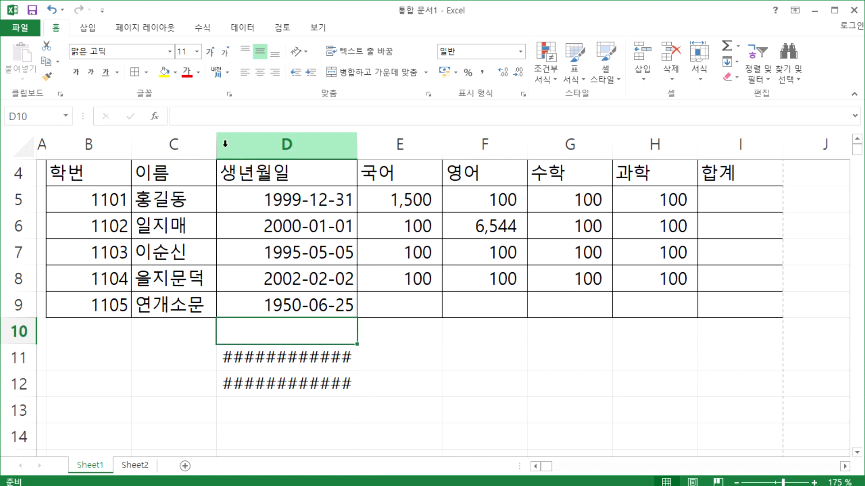
pyautogui.click(170, 143)
pyautogui.click(221, 143)
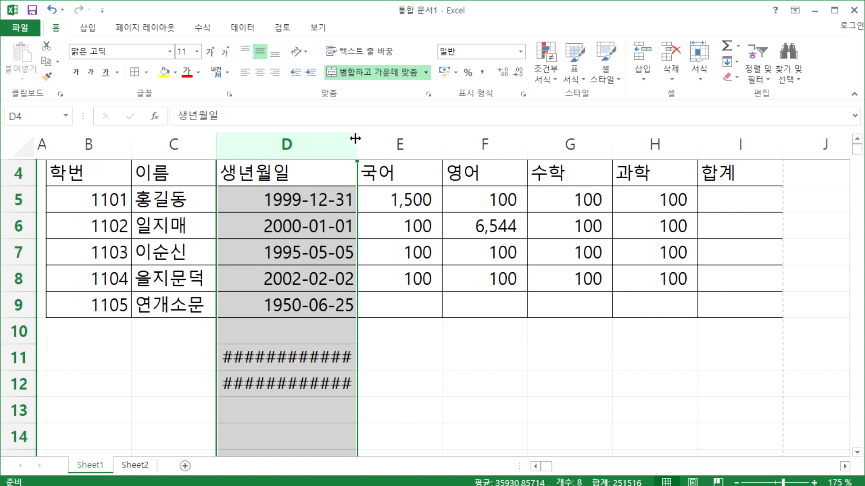
pyautogui.doubleClick(355, 138)
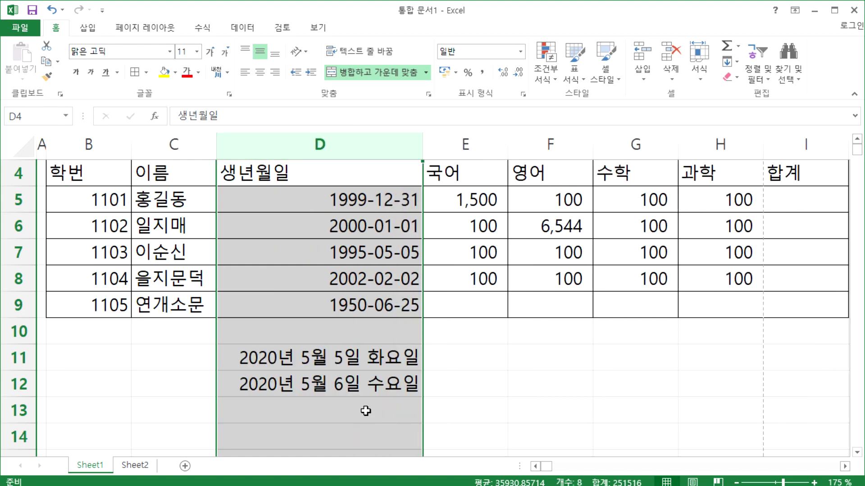
# Step: Try a much wider column D and undo that width change
pyautogui.moveTo(422, 143); pyautogui.dragTo(571, 142)
pyautogui.click(418, 355)
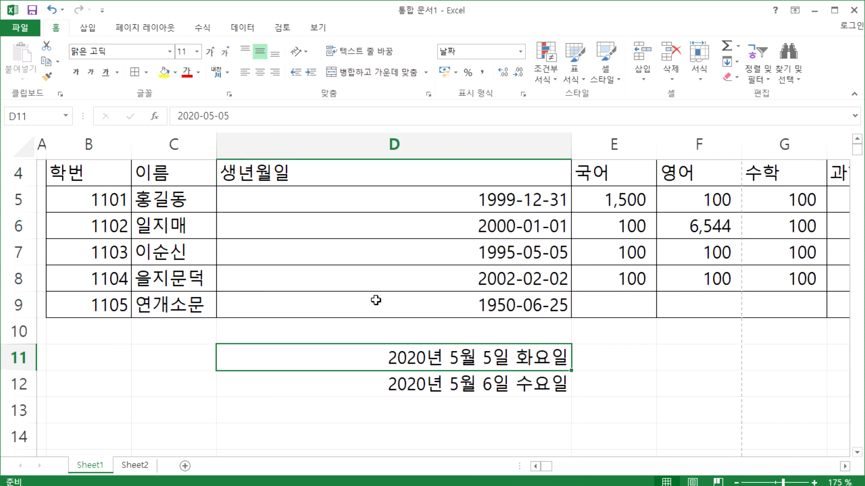
pyautogui.click(343, 150)
pyautogui.click(417, 366)
pyautogui.hotkey('ctrl', 'z')
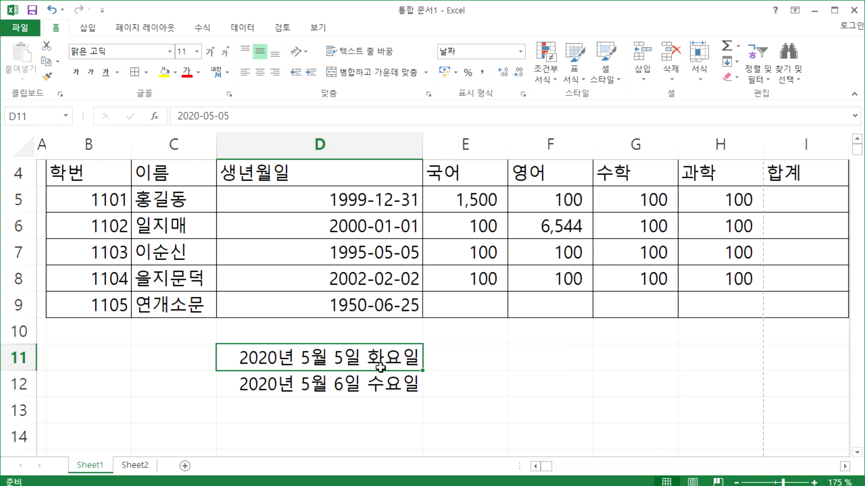
# Step: Apply the short date format (간단한 날짜) to D11:D12
pyautogui.moveTo(333, 358)
pyautogui.mouseDown()
pyautogui.moveTo(333, 379)
pyautogui.moveTo(333, 370)
pyautogui.mouseUp()
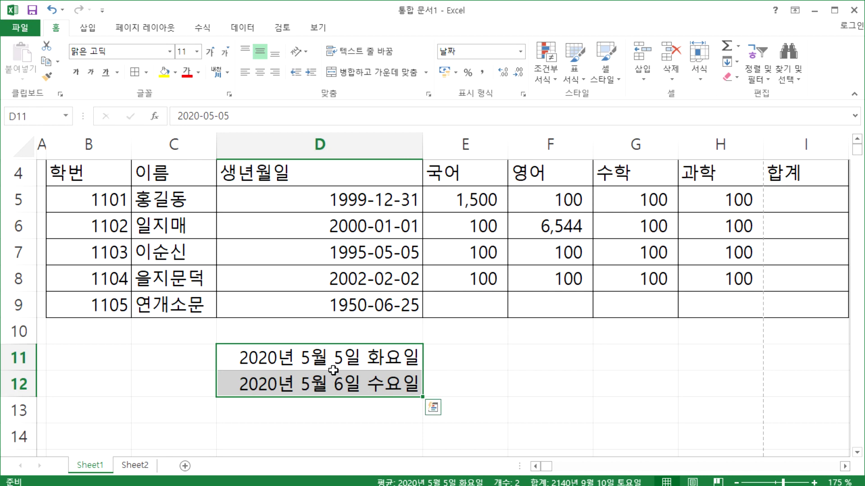
pyautogui.moveTo(345, 205); pyautogui.dragTo(341, 291)
pyautogui.moveTo(336, 358); pyautogui.dragTo(338, 381)
pyautogui.click(519, 54)
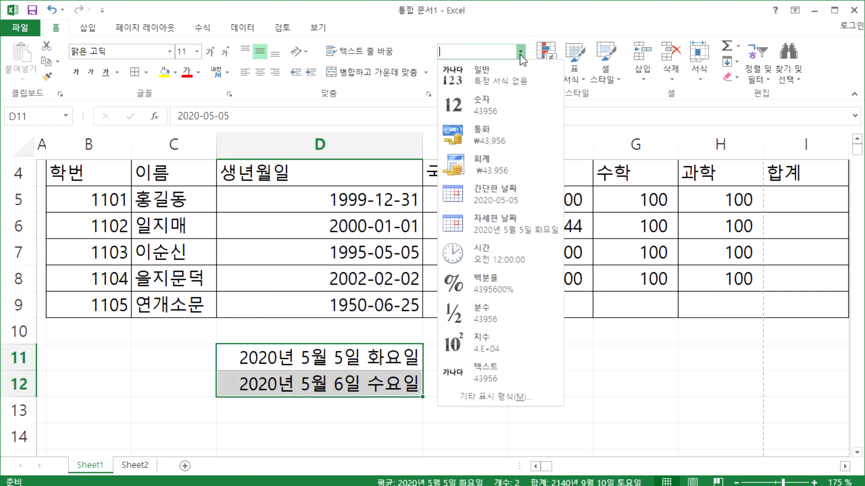
pyautogui.click(496, 196)
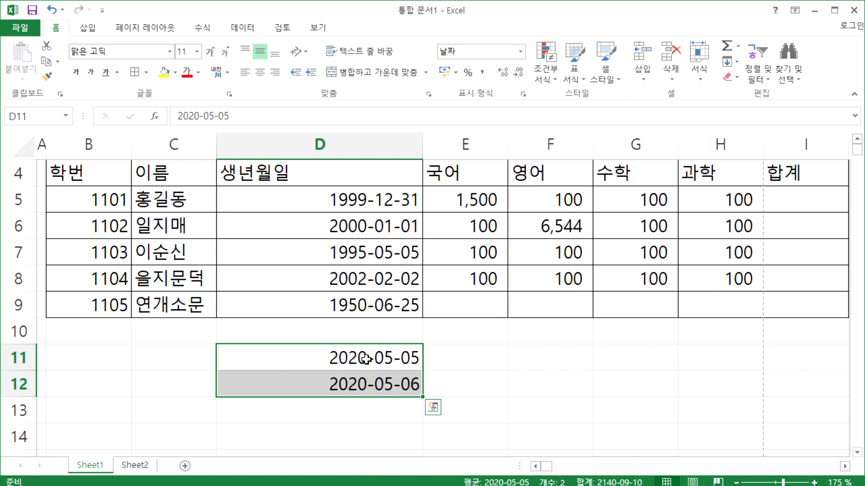
# Step: Autofit column D to the short dates it contains
pyautogui.click(304, 150)
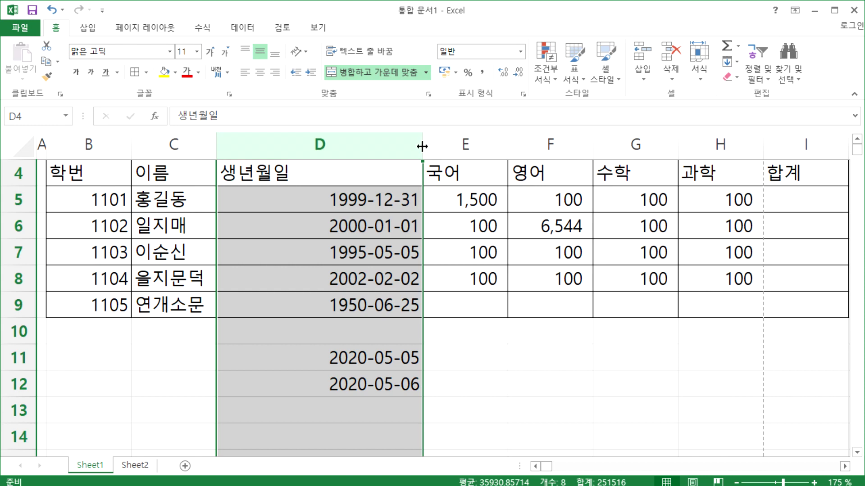
pyautogui.click(426, 351)
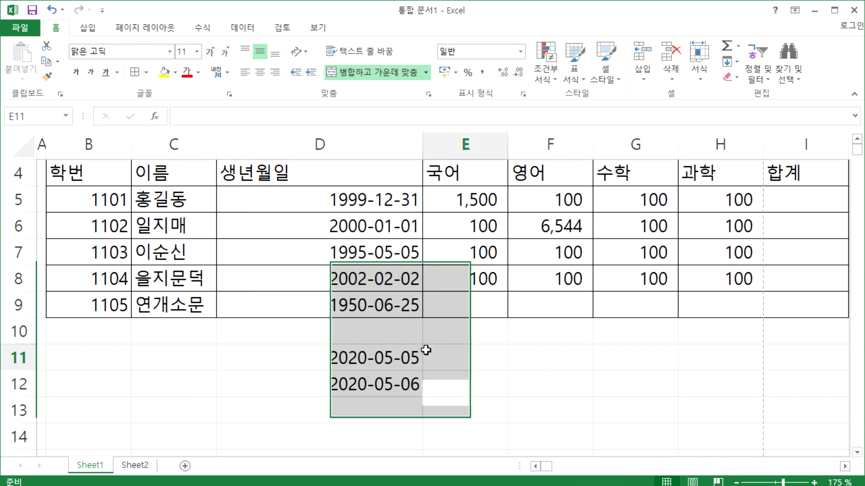
pyautogui.doubleClick(421, 139)
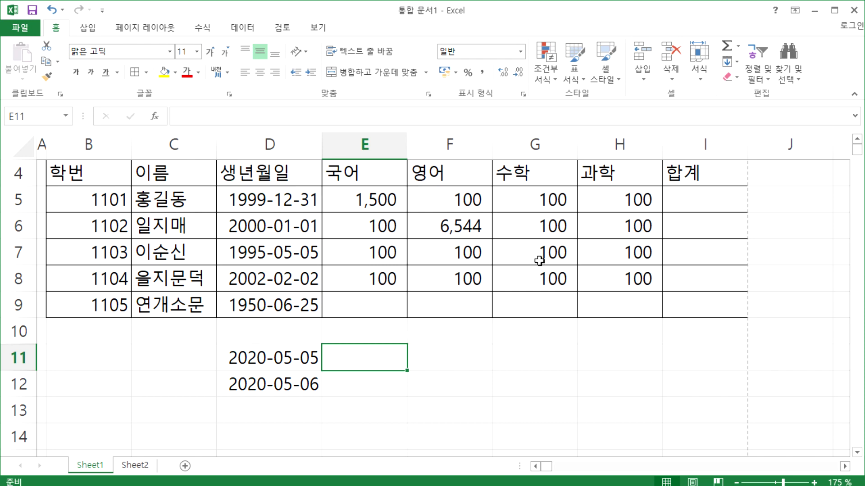
# Step: Try a narrower and a wider width for column G, undoing each width change
pyautogui.moveTo(383, 144); pyautogui.dragTo(701, 141)
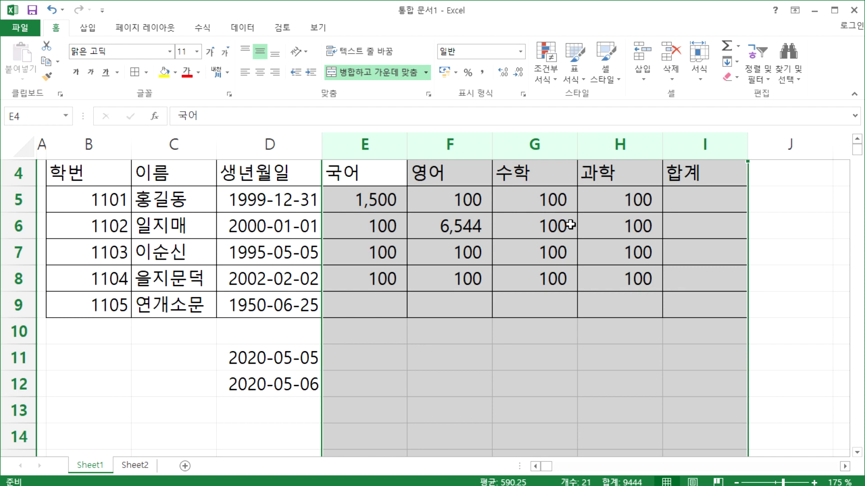
pyautogui.click(552, 270)
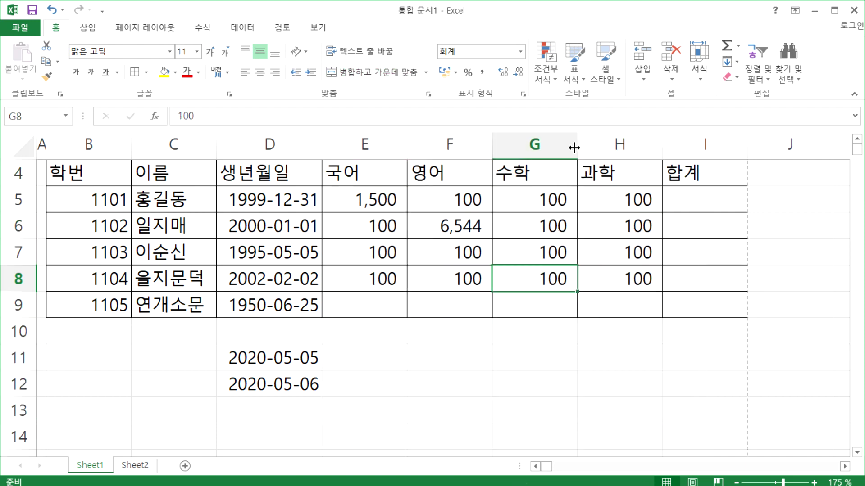
pyautogui.moveTo(575, 145); pyautogui.dragTo(548, 144)
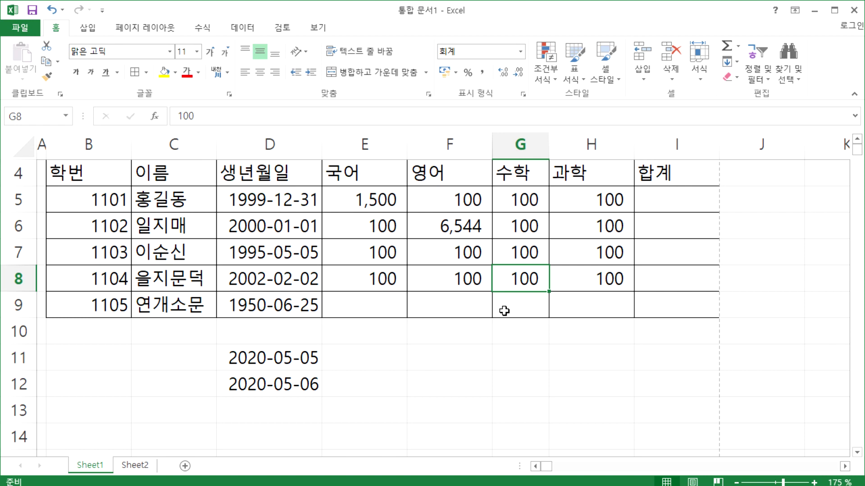
pyautogui.hotkey('ctrl', 'z')
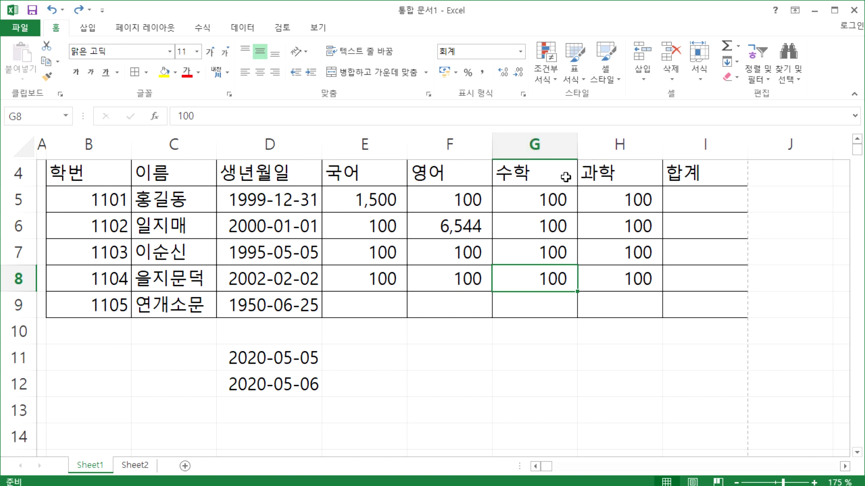
pyautogui.moveTo(576, 146); pyautogui.dragTo(627, 147)
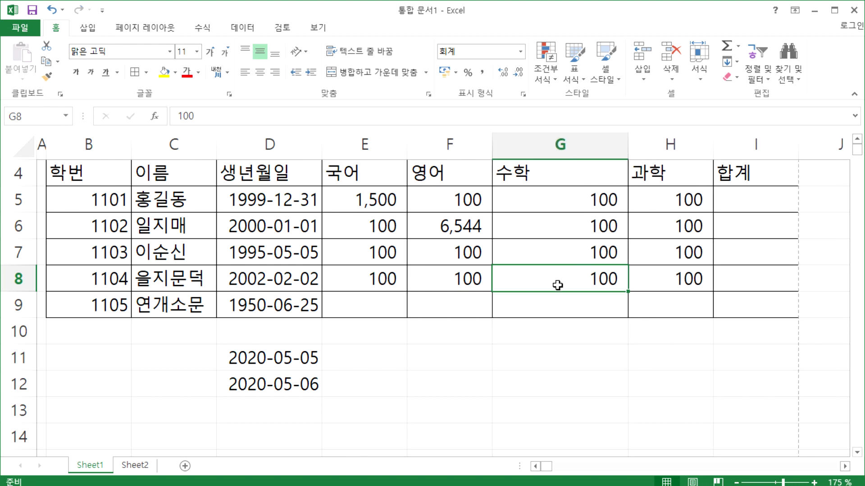
pyautogui.hotkey('ctrl', 'z')
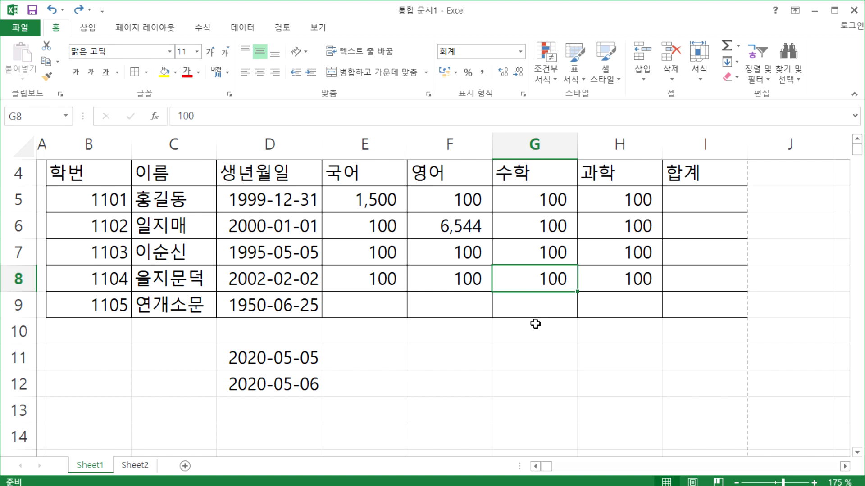
# Step: Clear the practice dates from cells D11:D12 below the table
pyautogui.moveTo(286, 357); pyautogui.dragTo(286, 386)
pyautogui.press('Delete')
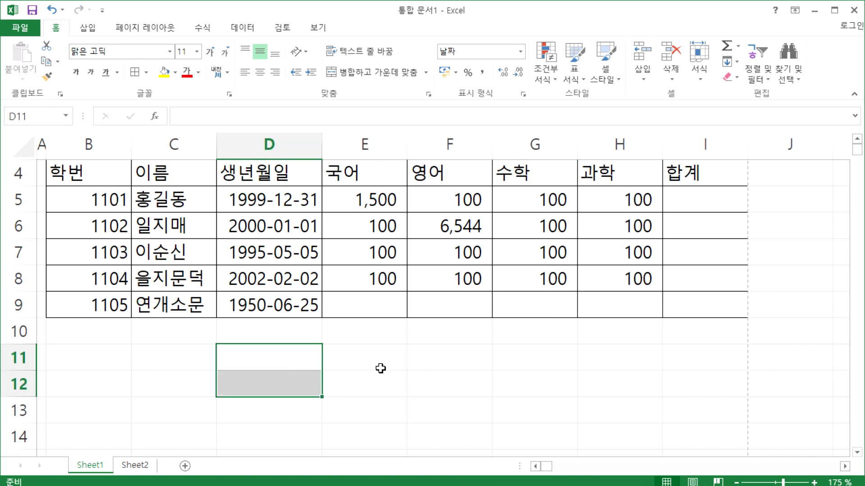
pyautogui.click(316, 360)
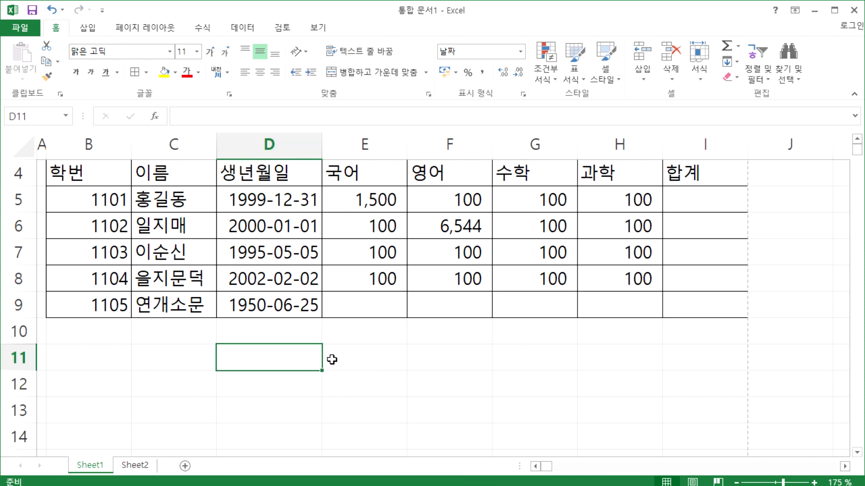
pyautogui.click(204, 352)
# Step: Add the column heading 비고 in cell J4, next to 합계
pyautogui.scroll(1, 437, 338)
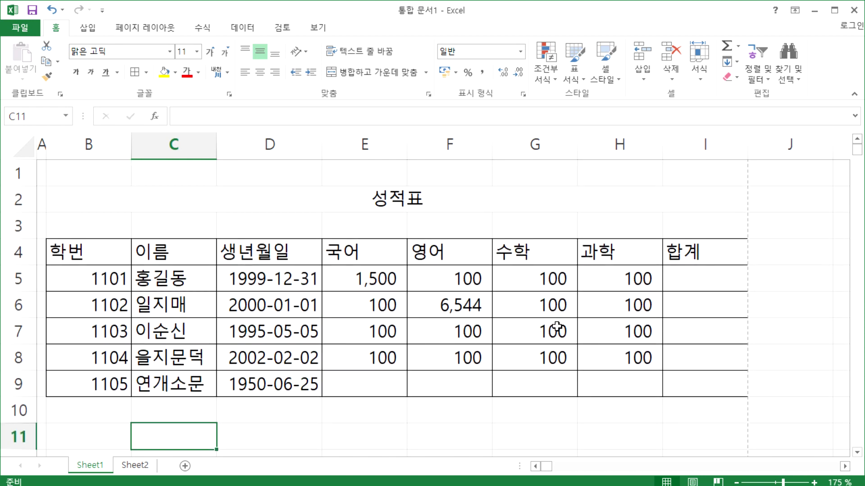
pyautogui.click(769, 252)
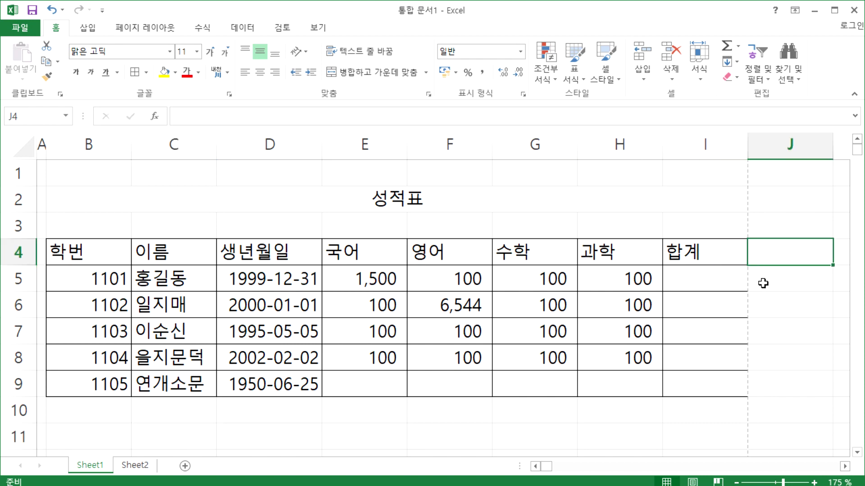
pyautogui.write('박호')
pyautogui.press('BackSpace')
pyautogui.press('BackSpace')
pyautogui.press('BackSpace')
pyautogui.write('비고')
pyautogui.press('Return')
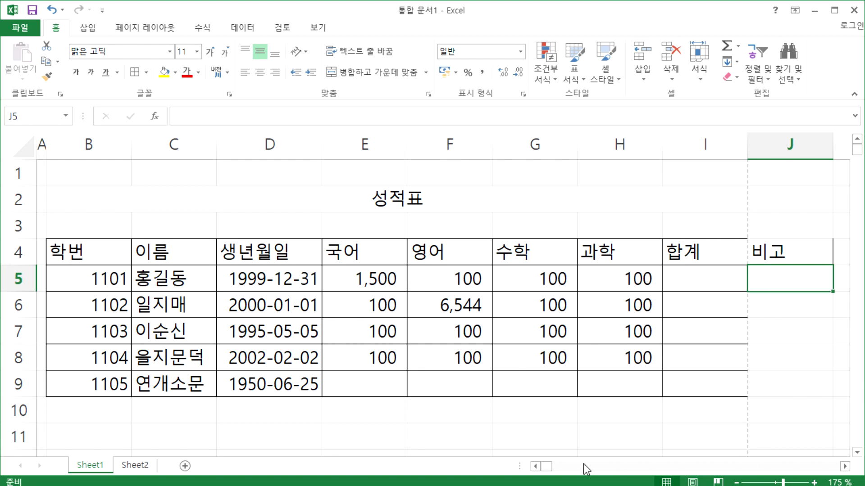
# Step: Apply all borders (모든 테두리) to the 비고 column cells J4:J9
pyautogui.click(844, 466)
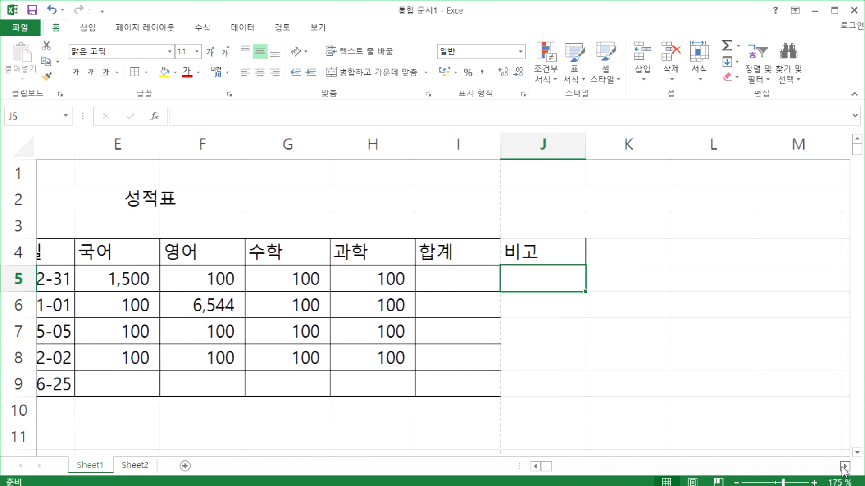
pyautogui.click(844, 467)
pyautogui.click(844, 467)
pyautogui.moveTo(417, 272); pyautogui.dragTo(422, 388)
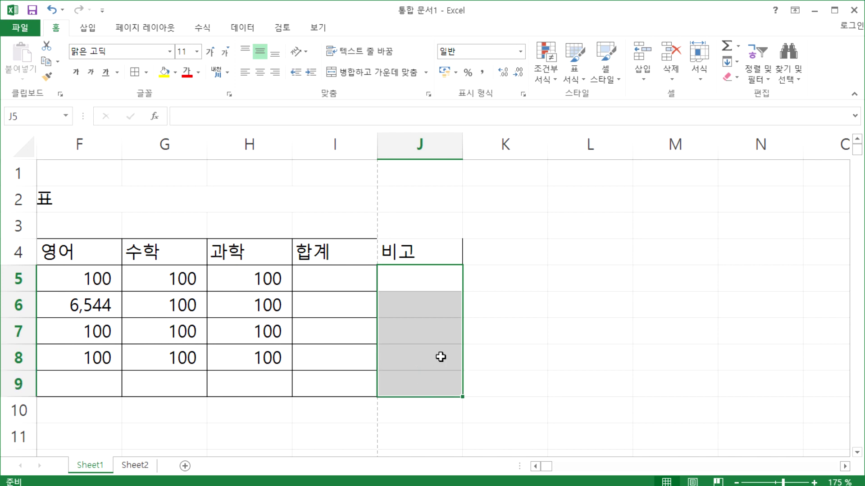
pyautogui.click(508, 310)
pyautogui.moveTo(411, 250); pyautogui.dragTo(422, 375)
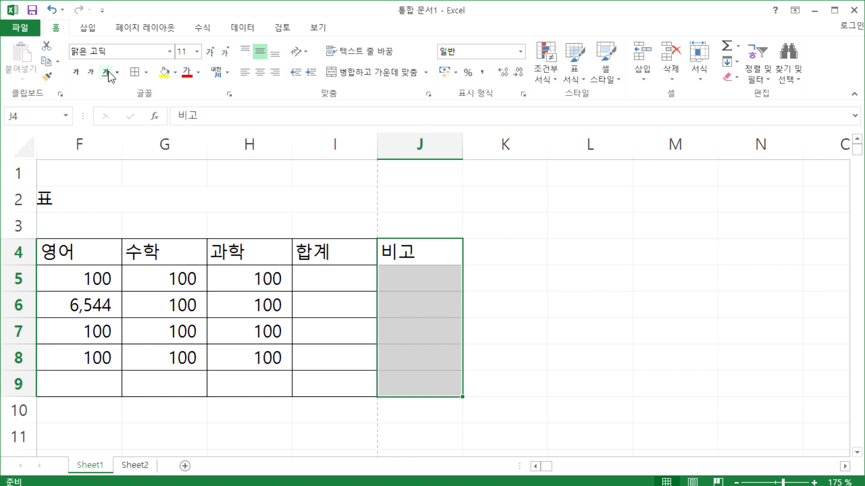
pyautogui.click(146, 72)
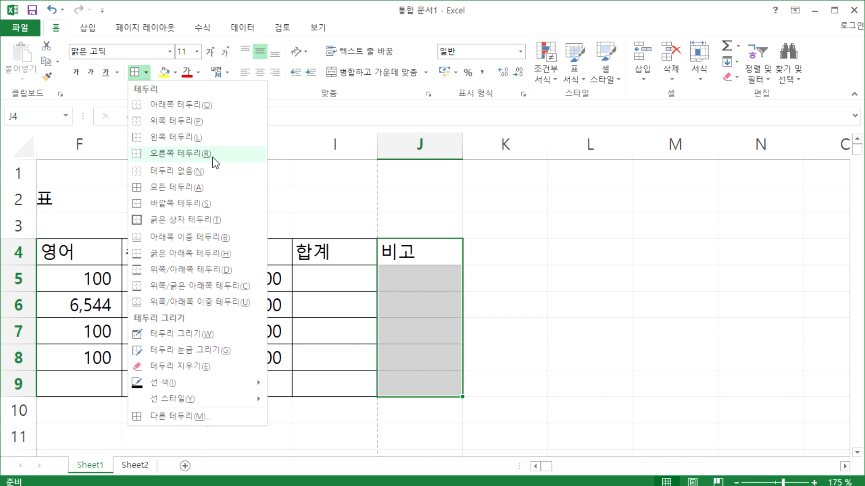
pyautogui.click(174, 187)
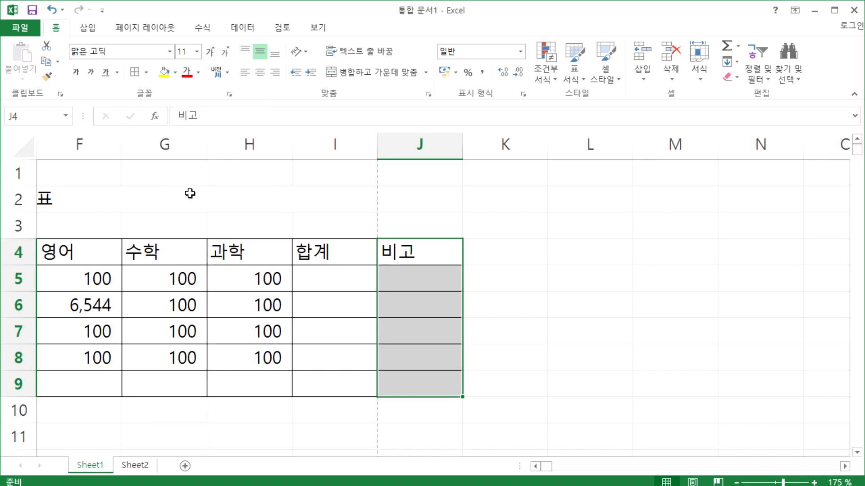
pyautogui.click(590, 340)
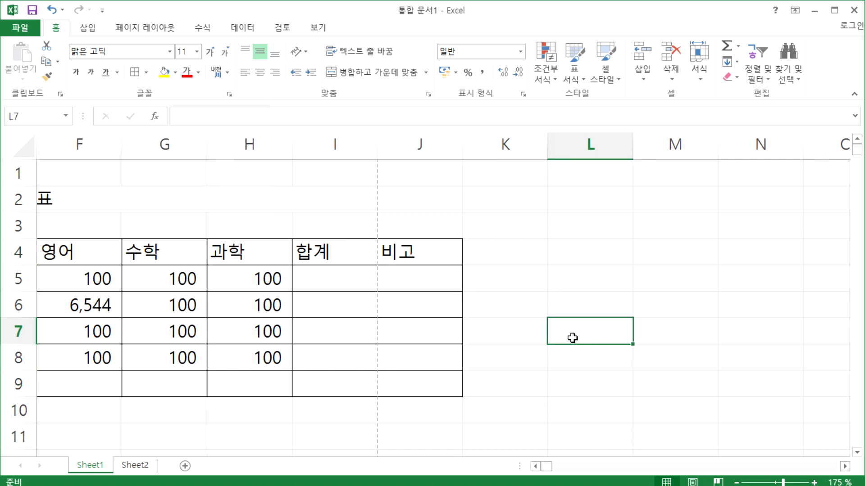
# Step: Select cell J5, directly under the 비고 heading
pyautogui.press('Left')
pyautogui.press('Left')
pyautogui.press('Up')
pyautogui.press('Up')
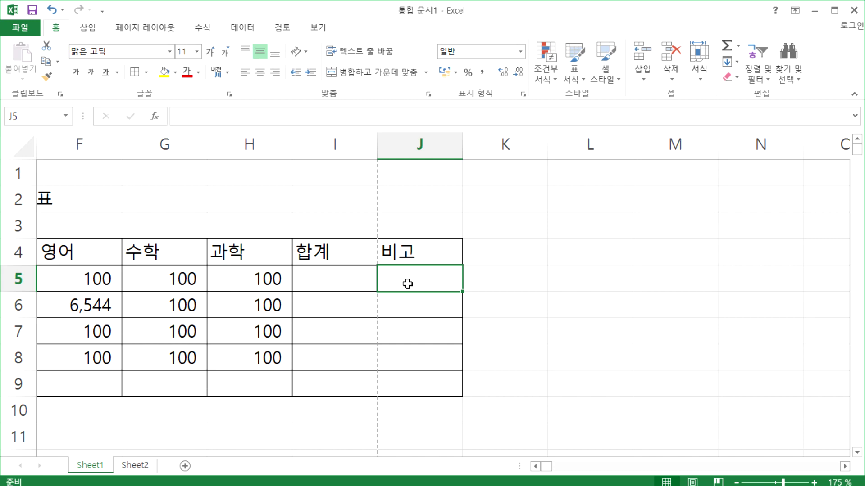
# Step: Switch to 한컴오피스 한글 2014 VP with a blank document and display paragraph marks
pyautogui.press('super')
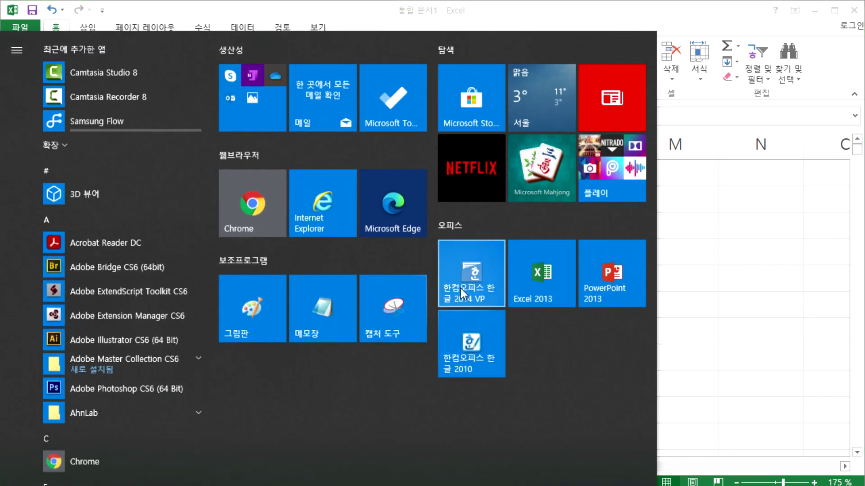
pyautogui.click(468, 285)
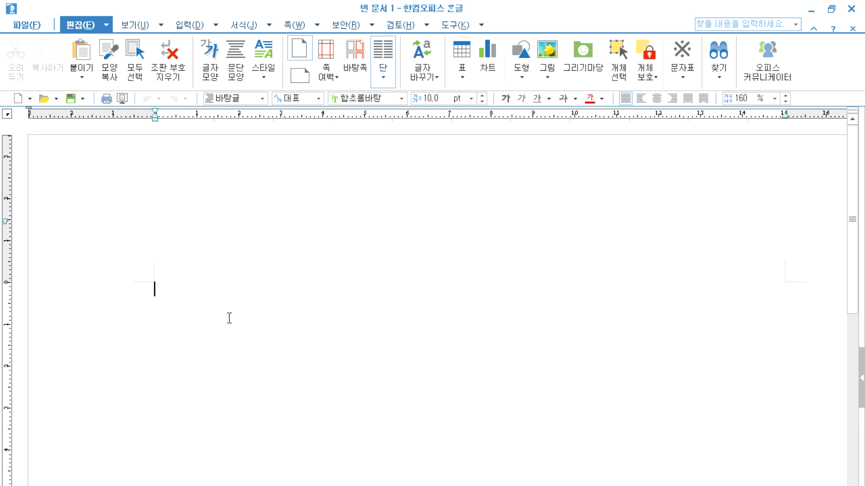
pyautogui.click(135, 25)
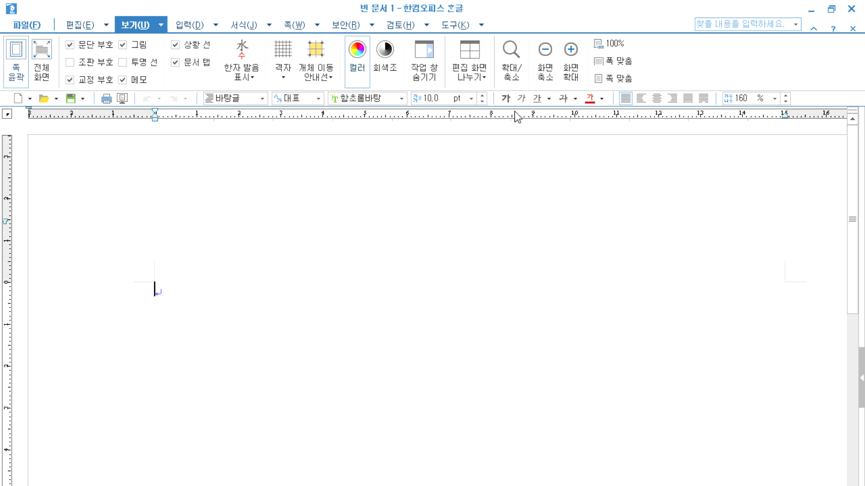
# Step: Insert the Å symbol from the 기호1 set of the character table at a 24 pt font size
pyautogui.click(470, 98)
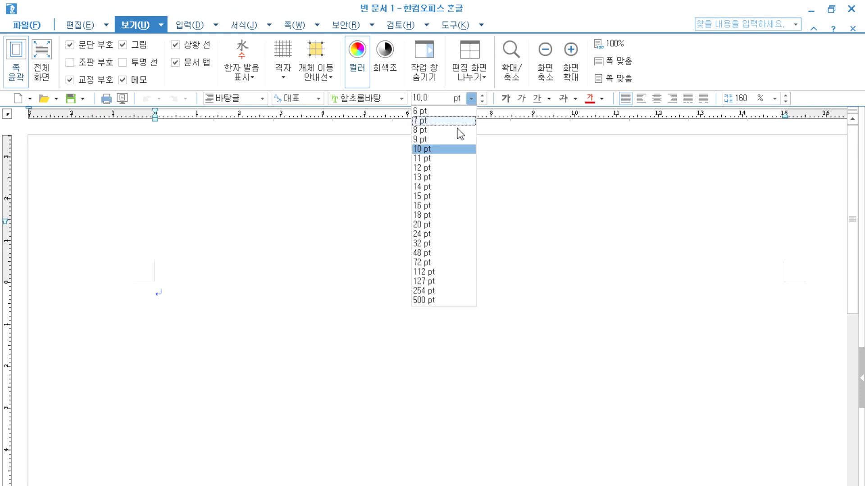
pyautogui.click(424, 234)
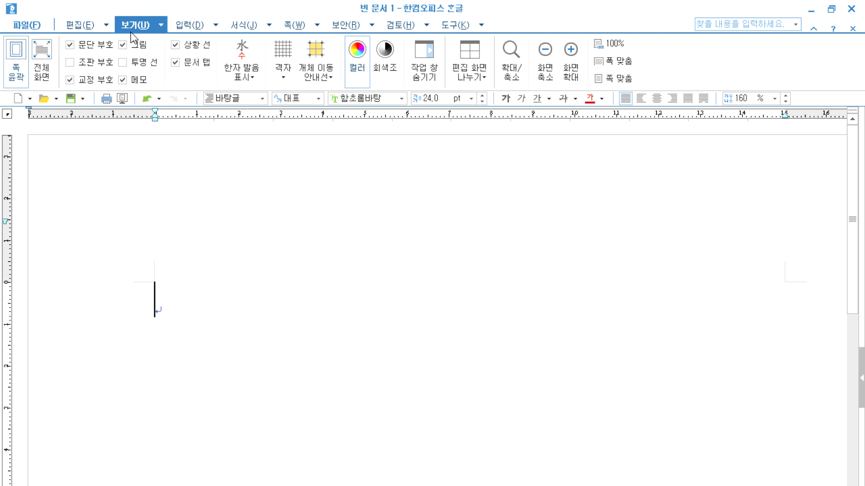
pyautogui.click(185, 27)
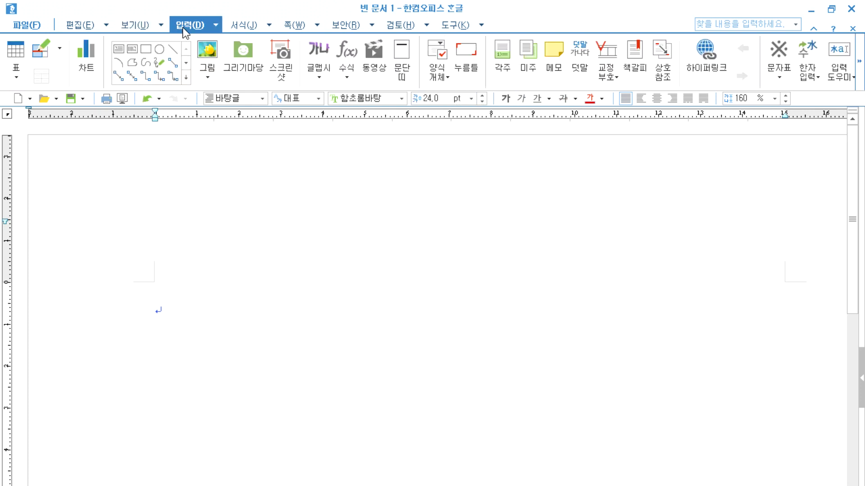
pyautogui.click(778, 80)
pyautogui.click(789, 104)
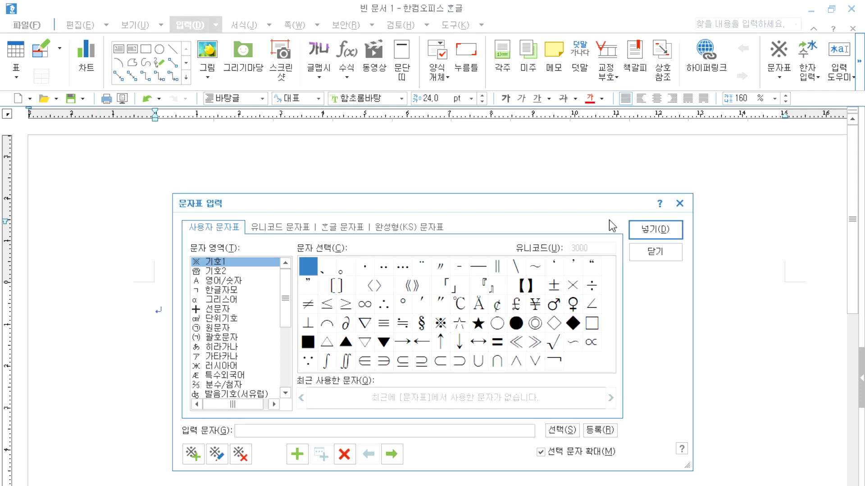
pyautogui.click(478, 304)
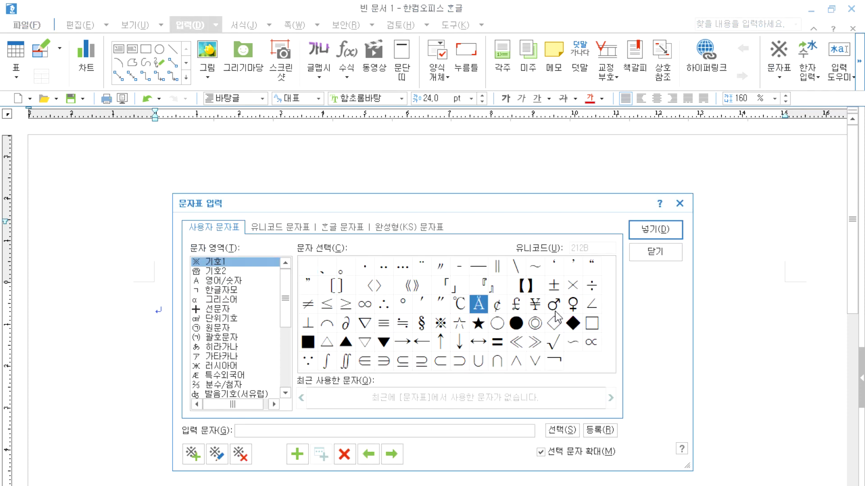
pyautogui.click(656, 229)
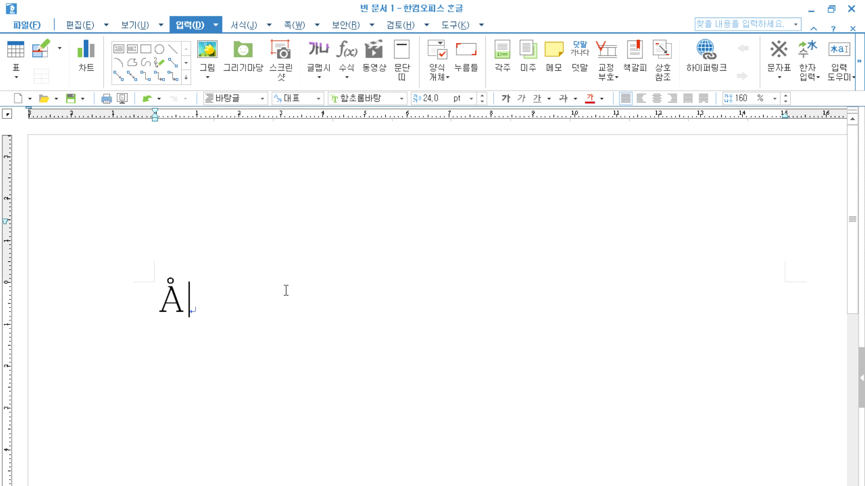
# Step: Insert the ● symbol after Å, and close the document without saving it
pyautogui.click(781, 76)
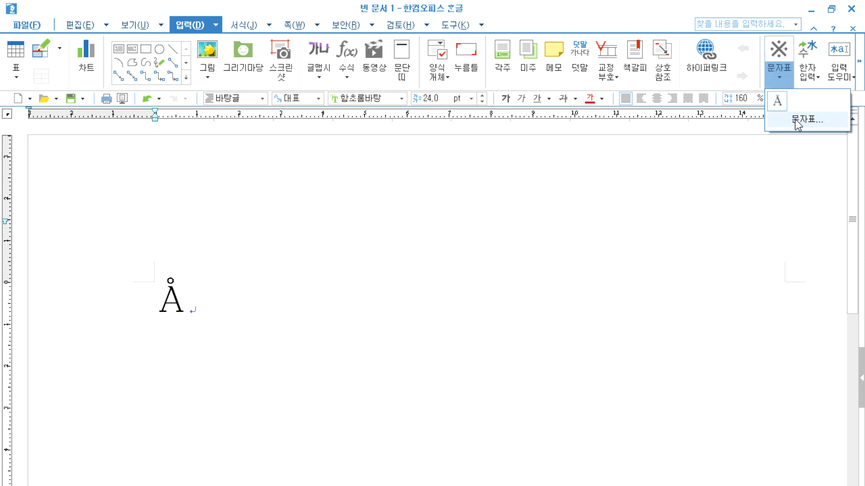
pyautogui.click(795, 119)
pyautogui.click(516, 323)
pyautogui.click(655, 230)
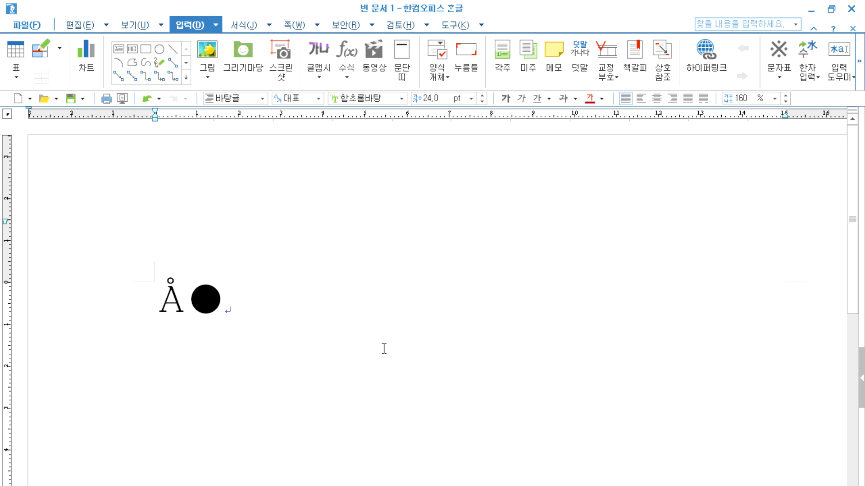
pyautogui.click(850, 9)
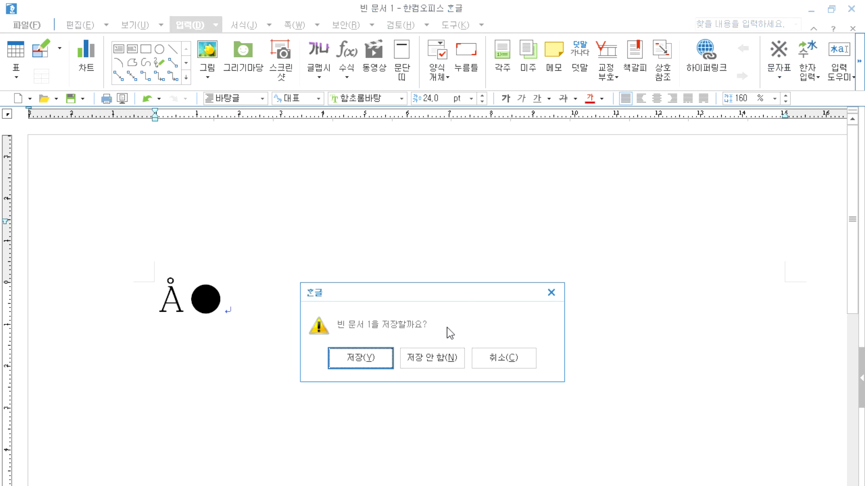
pyautogui.click(432, 358)
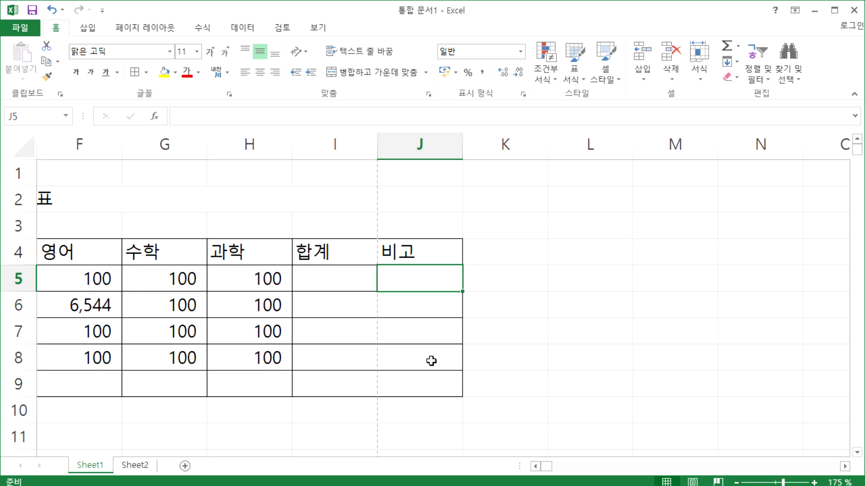
# Step: Open the Symbol dialog for cell J5 and move it clear of the score table
pyautogui.click(90, 28)
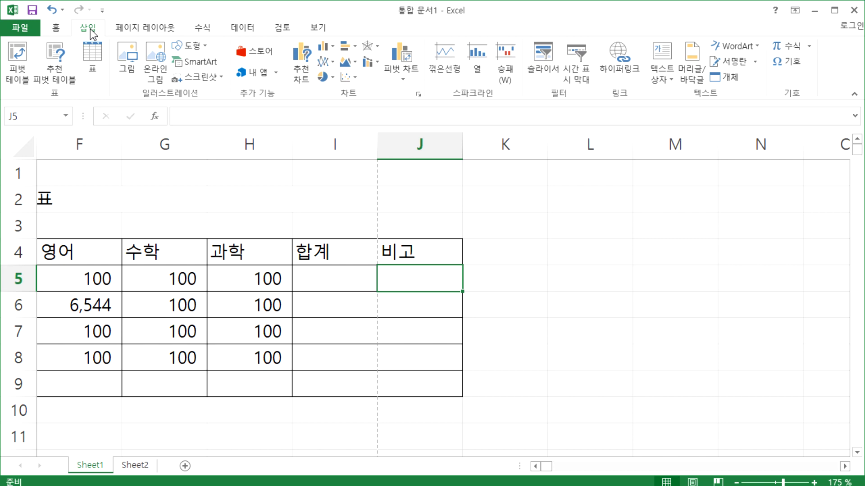
pyautogui.click(790, 66)
pyautogui.moveTo(344, 108); pyautogui.dragTo(710, 146)
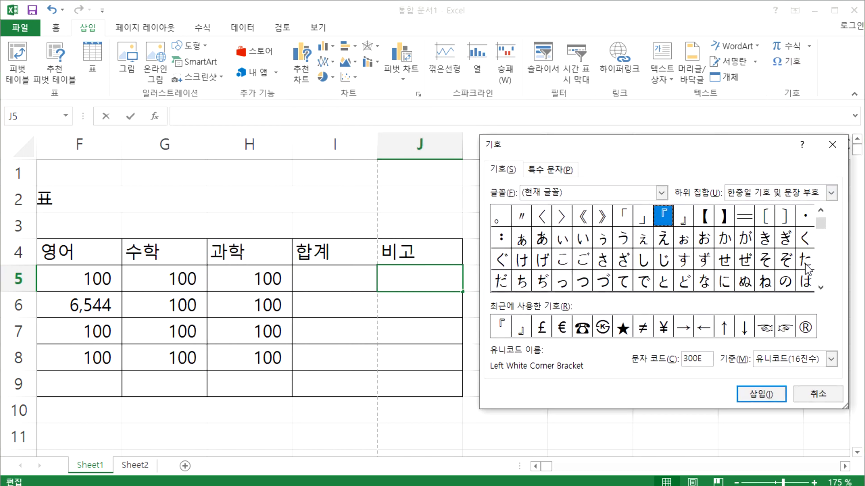
# Step: Browse the symbol grid from the CJK punctuation through the unit symbols to the ideographs
pyautogui.click(820, 288)
pyautogui.click(821, 288)
pyautogui.click(821, 288)
pyautogui.click(821, 288)
pyautogui.click(820, 287)
pyautogui.click(820, 287)
pyautogui.click(820, 287)
pyautogui.click(820, 287)
pyautogui.click(820, 289)
pyautogui.click(820, 288)
pyautogui.click(820, 289)
pyautogui.click(820, 288)
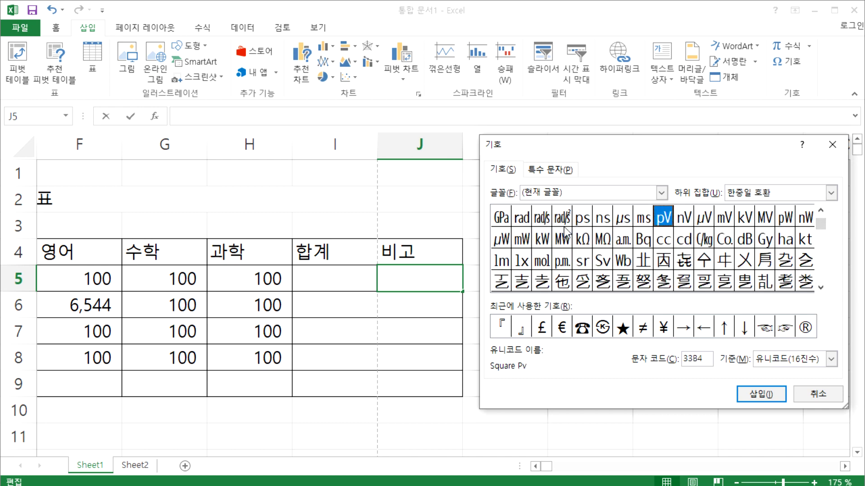
pyautogui.click(563, 241)
pyautogui.click(820, 288)
pyautogui.click(820, 288)
pyautogui.click(821, 288)
# Step: Show the 도형 기호 subset and insert the ☎ symbol into cell J5
pyautogui.click(831, 193)
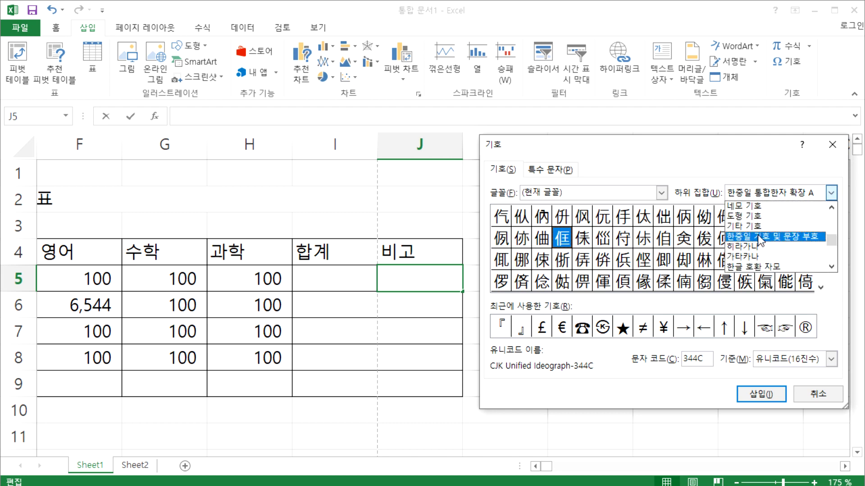
pyautogui.click(752, 217)
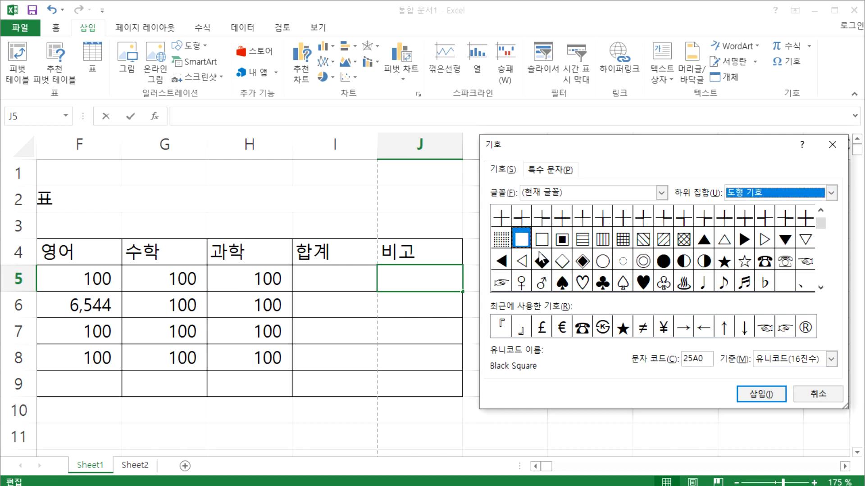
pyautogui.click(690, 263)
pyautogui.click(725, 268)
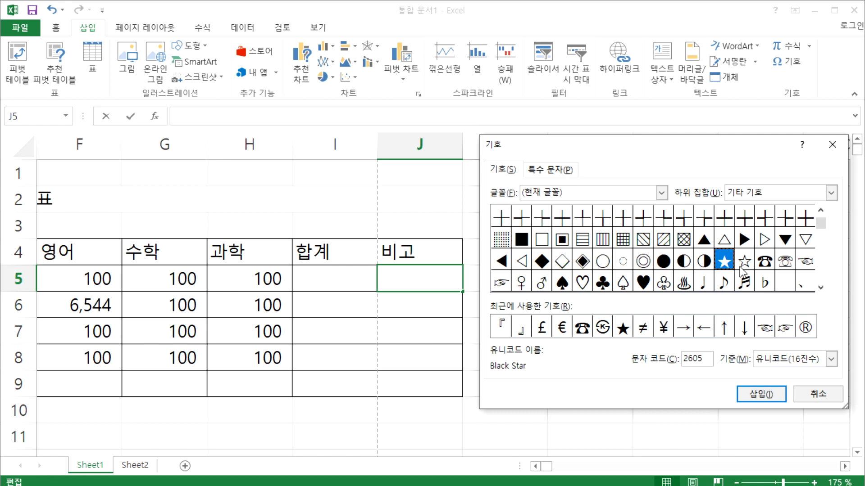
pyautogui.click(770, 269)
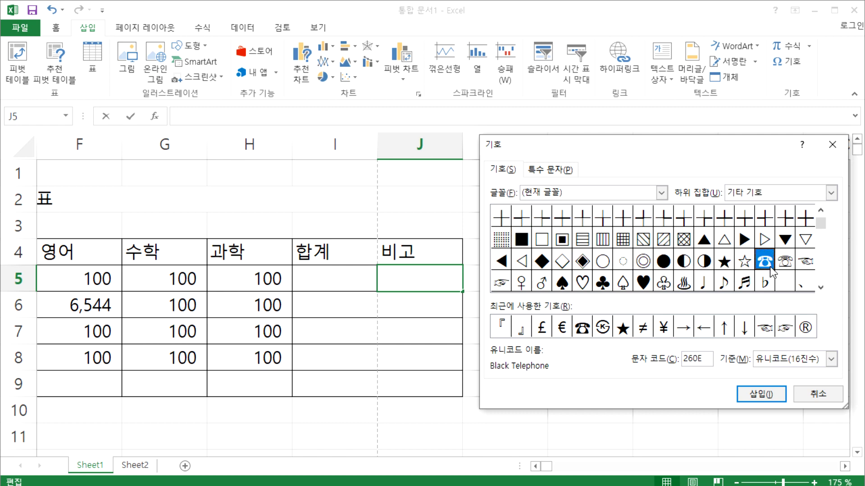
pyautogui.click(766, 396)
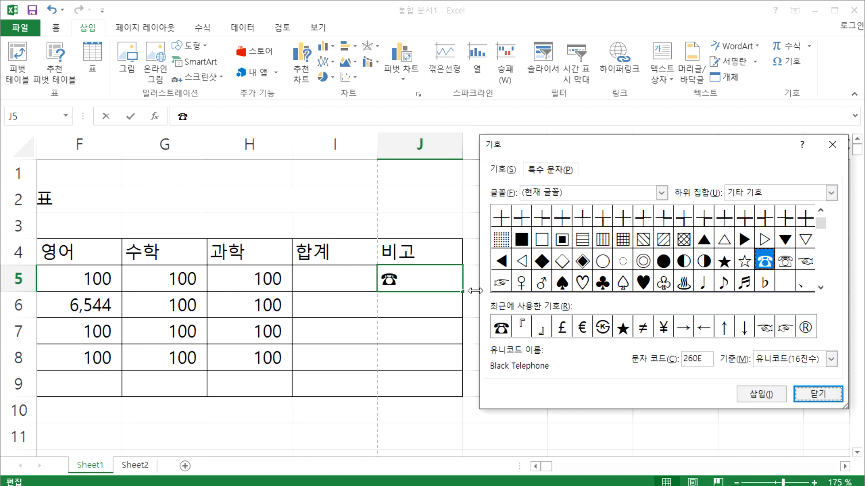
# Step: Insert the ♨, ☞ and ▩ symbols after ☎ in cell J5
pyautogui.click(644, 284)
pyautogui.click(684, 284)
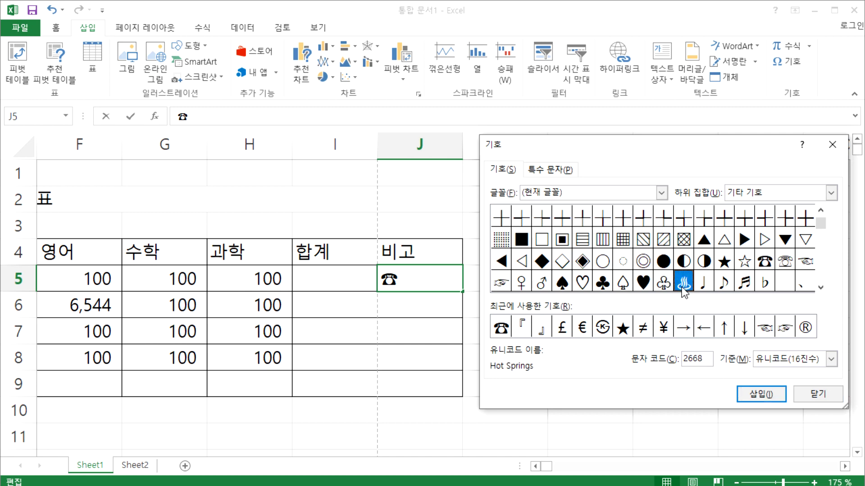
pyautogui.click(773, 393)
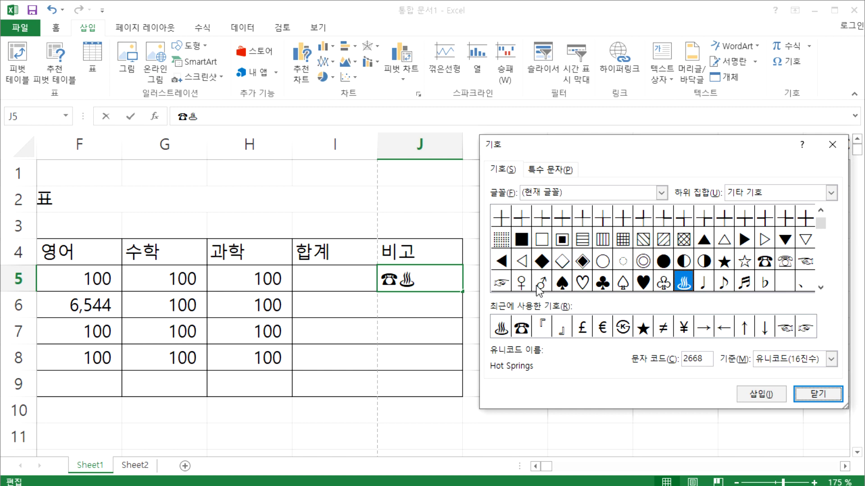
pyautogui.click(498, 285)
pyautogui.click(738, 395)
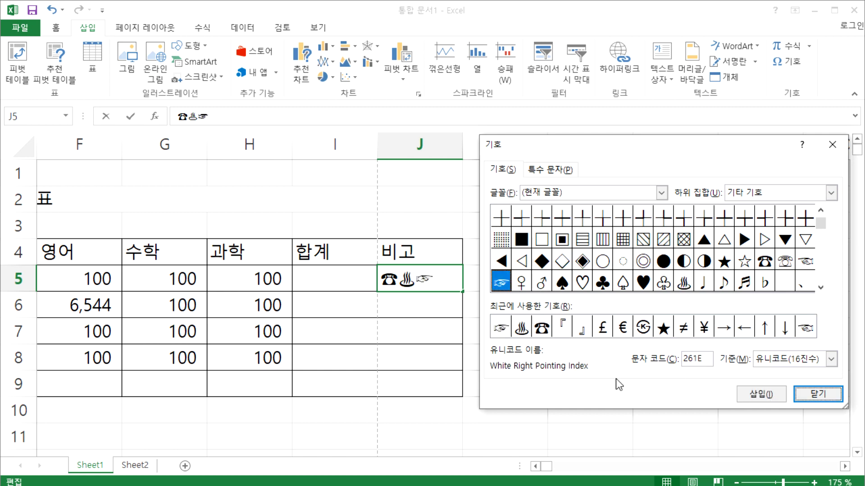
pyautogui.doubleClick(683, 240)
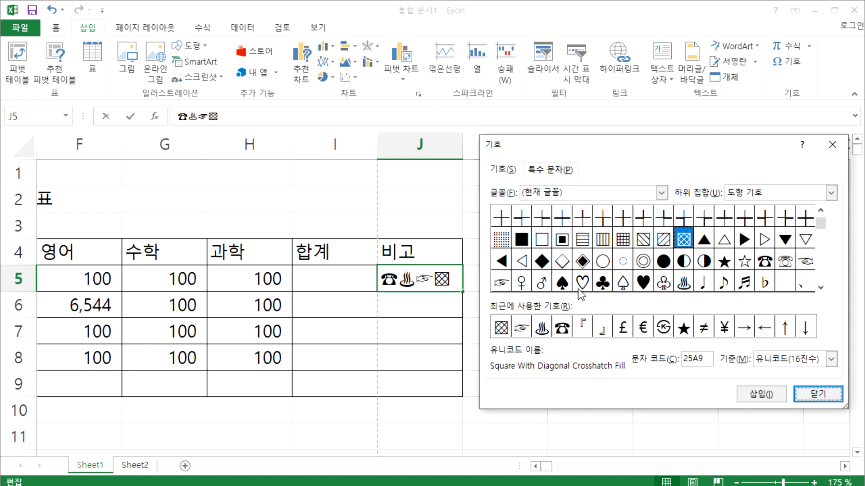
# Step: Pick the ♠ symbol, close the Symbol dialog and commit the entry in cell J5
pyautogui.click(562, 283)
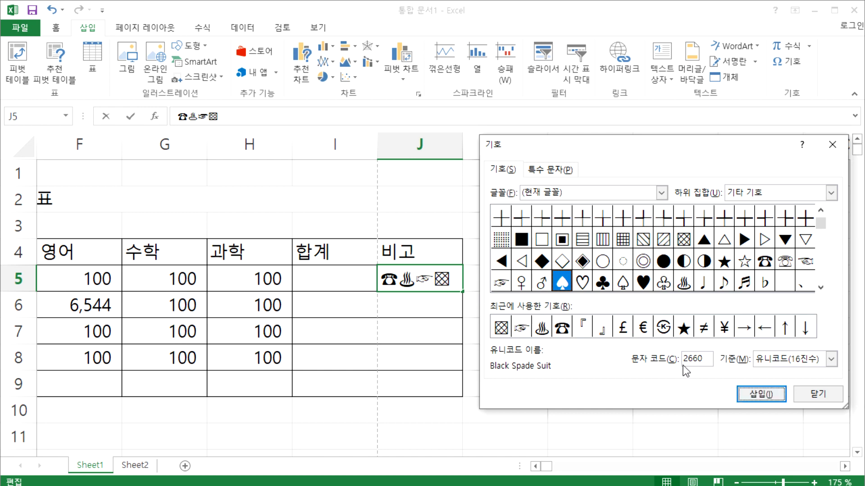
pyautogui.press('Tab')
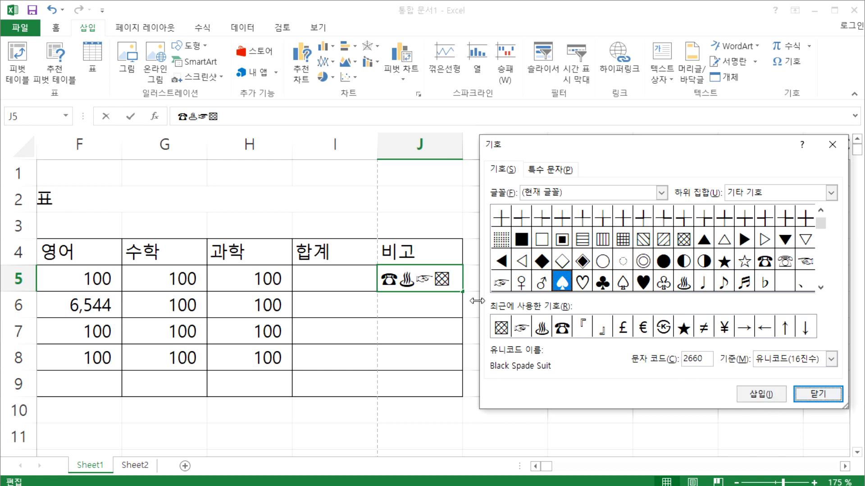
pyautogui.click(812, 393)
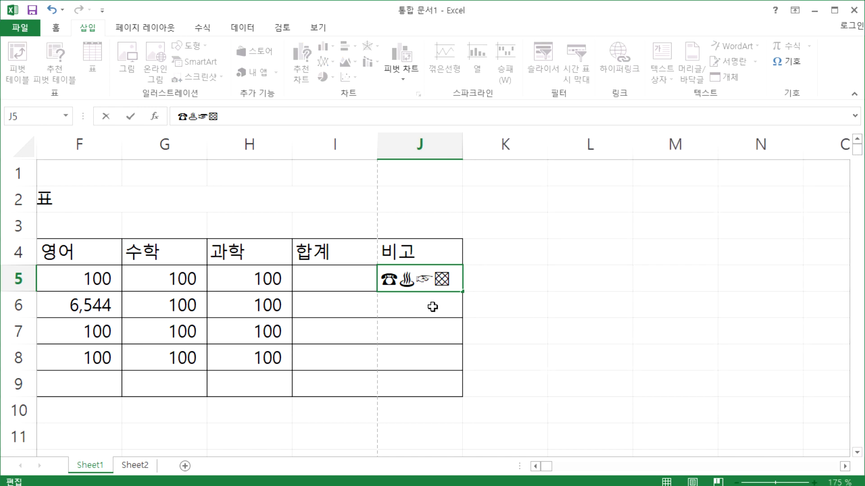
pyautogui.click(433, 307)
pyautogui.click(428, 283)
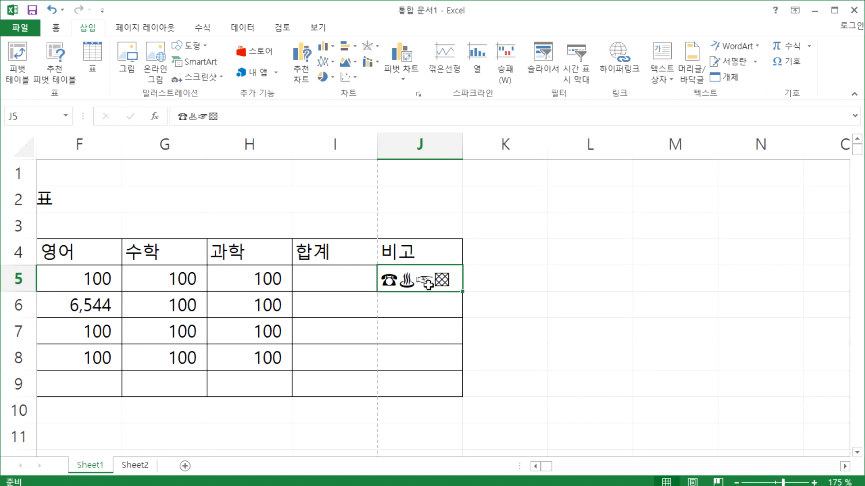
# Step: Open the Symbol dialog for cell J6 and show the 화살표 subset followed by the 도형 기호 subset
pyautogui.click(424, 307)
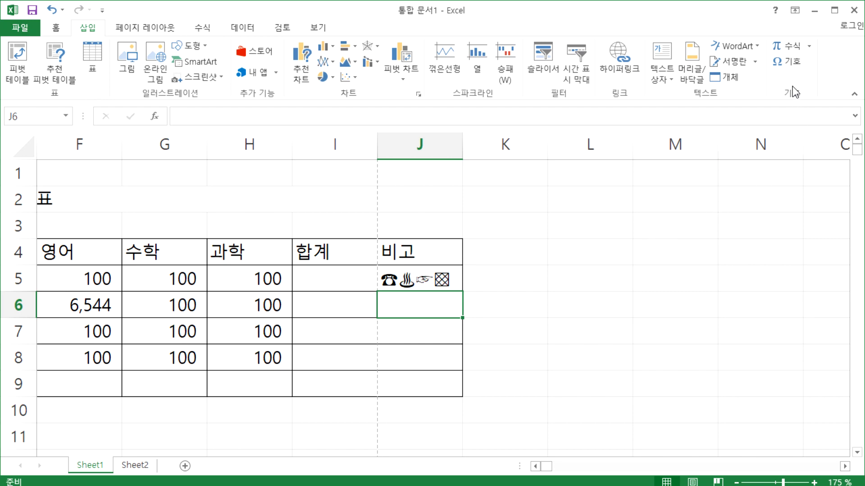
pyautogui.click(789, 62)
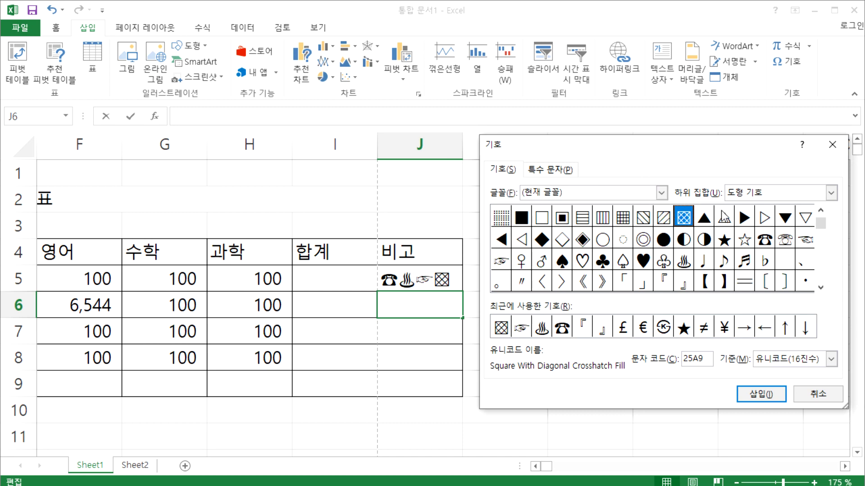
pyautogui.click(831, 193)
pyautogui.click(775, 207)
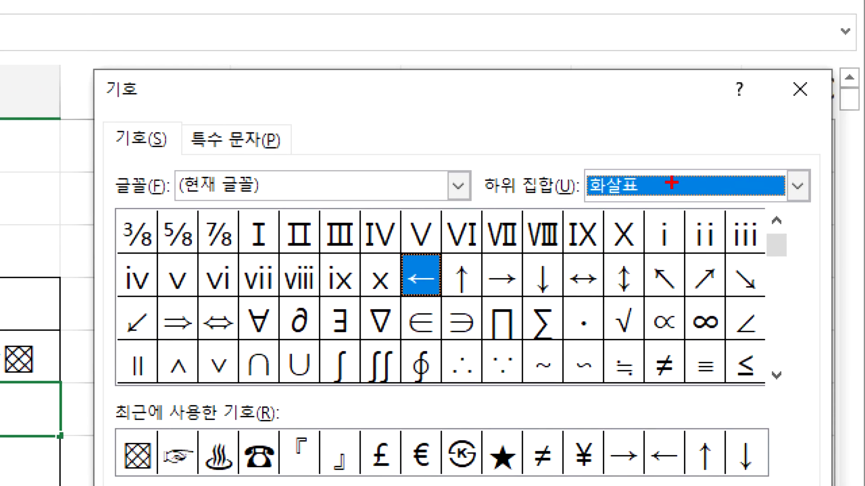
pyautogui.moveTo(738, 180); pyautogui.dragTo(761, 183)
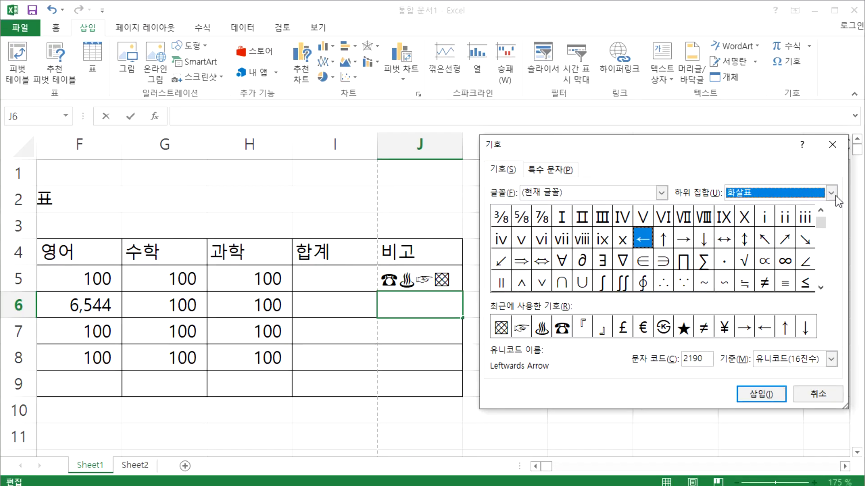
pyautogui.click(834, 196)
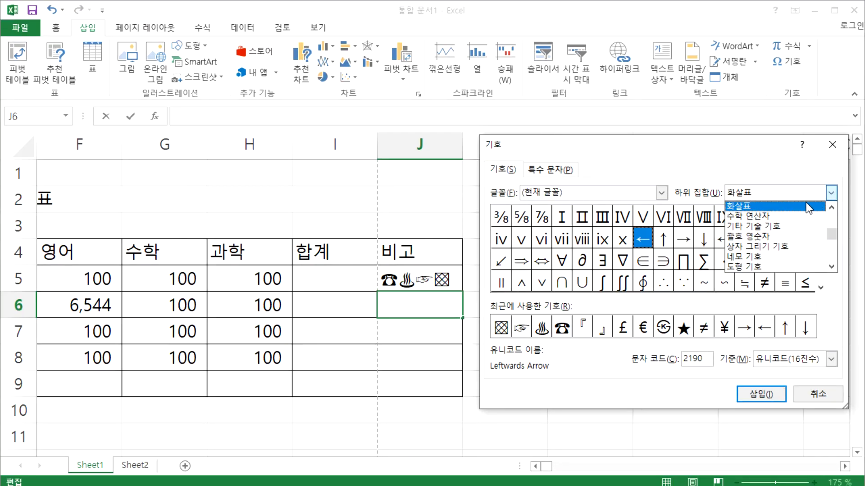
pyautogui.click(761, 266)
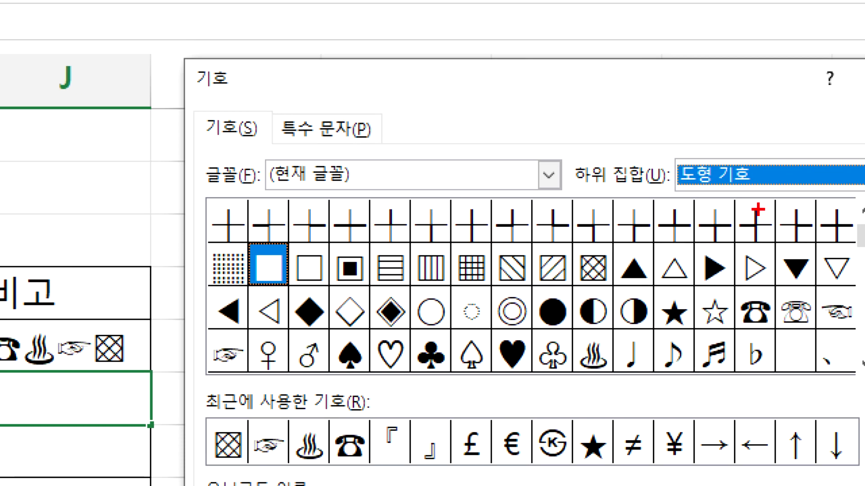
pyautogui.moveTo(831, 163); pyautogui.dragTo(853, 192)
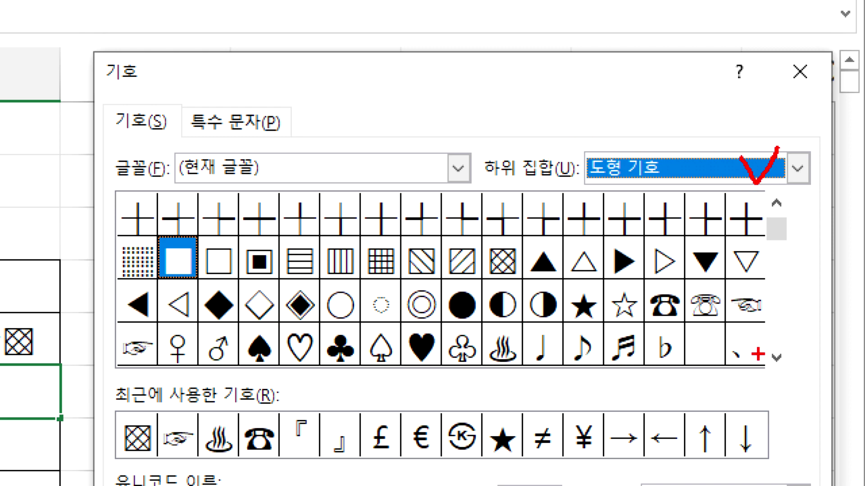
pyautogui.moveTo(654, 290); pyautogui.dragTo(669, 301)
pyautogui.moveTo(120, 334)
pyautogui.mouseDown()
pyautogui.moveTo(127, 344)
pyautogui.moveTo(151, 333)
pyautogui.mouseUp()
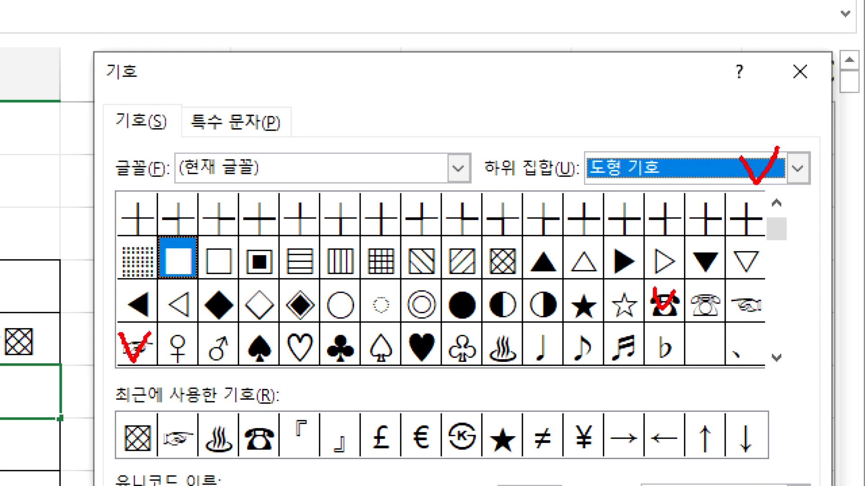
pyautogui.press('Escape')
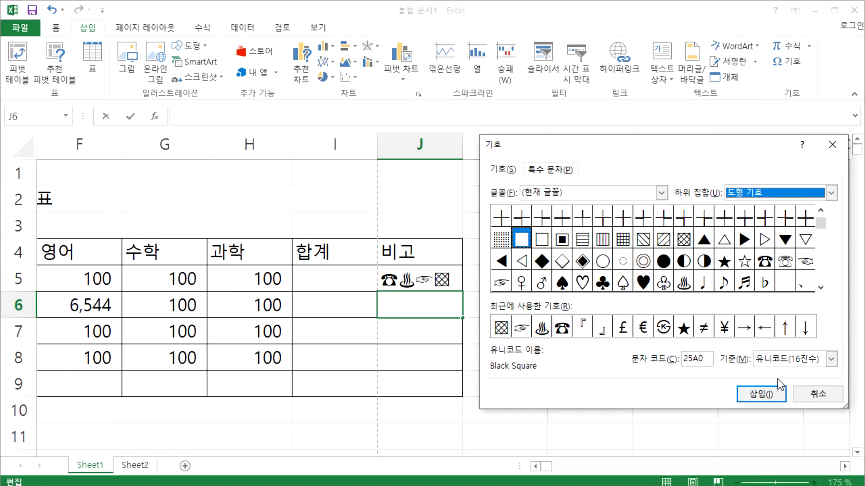
# Step: Insert the ■ symbol into cell J6, close the Symbol dialog and commit the entry
pyautogui.click(764, 396)
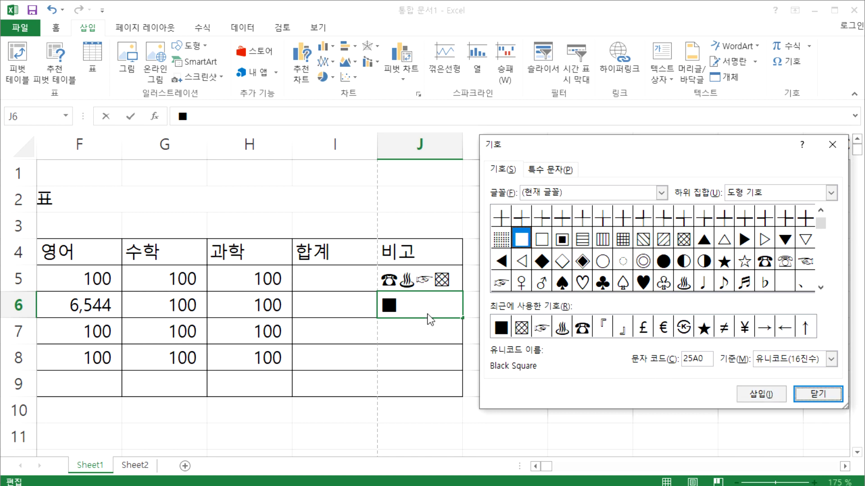
pyautogui.click(804, 395)
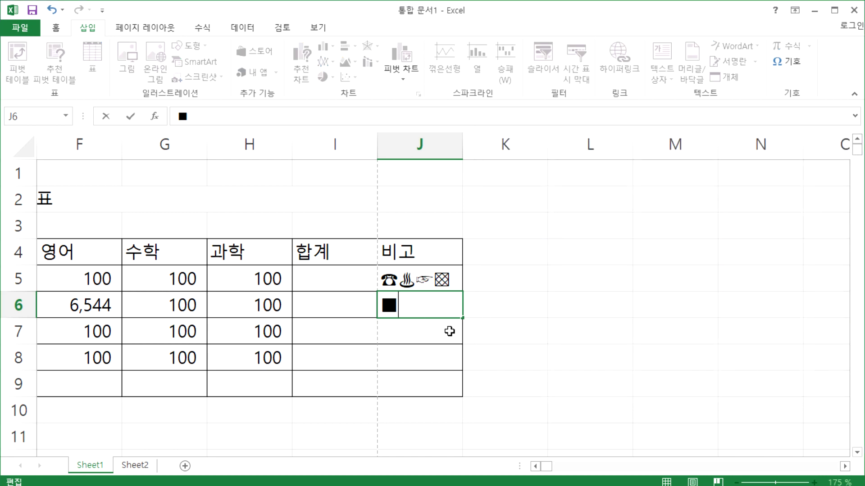
pyautogui.click(405, 326)
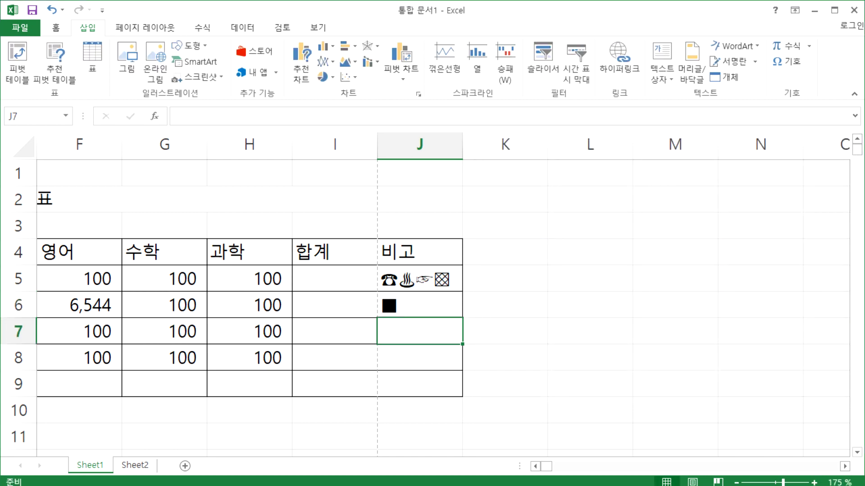
# Step: Switch to the Notepad notes and write "우리말 자음" below the line about numbers, dates and times
pyautogui.hotkey('alt', 'Tab')
pyautogui.scroll(-3, 353, 383)
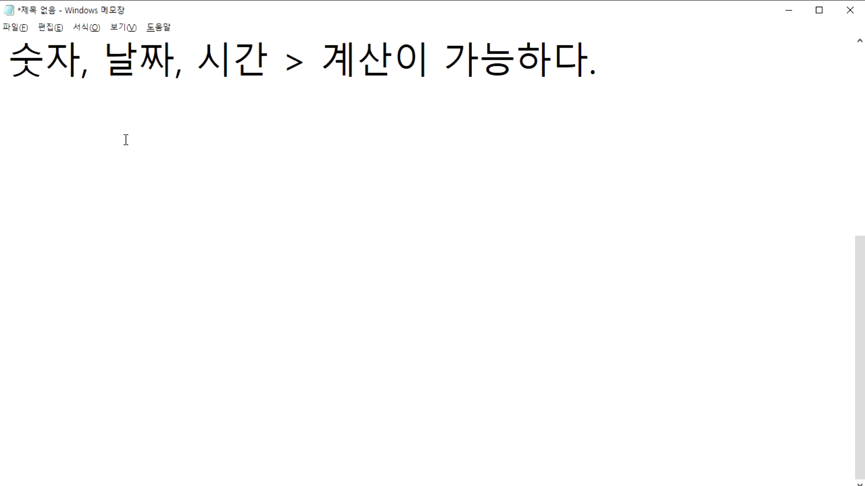
pyautogui.press('Return')
pyautogui.write('유라')
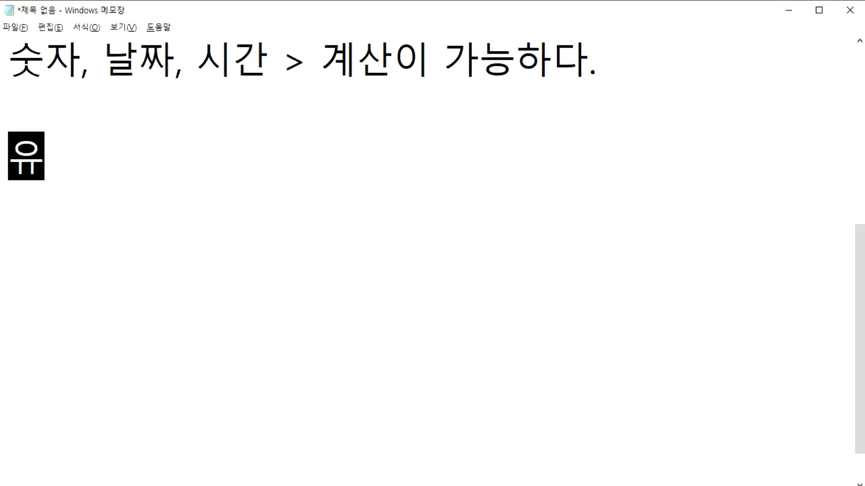
pyautogui.press('BackSpace')
pyautogui.press('BackSpace')
pyautogui.press('BackSpace')
pyautogui.write('우리말 자')
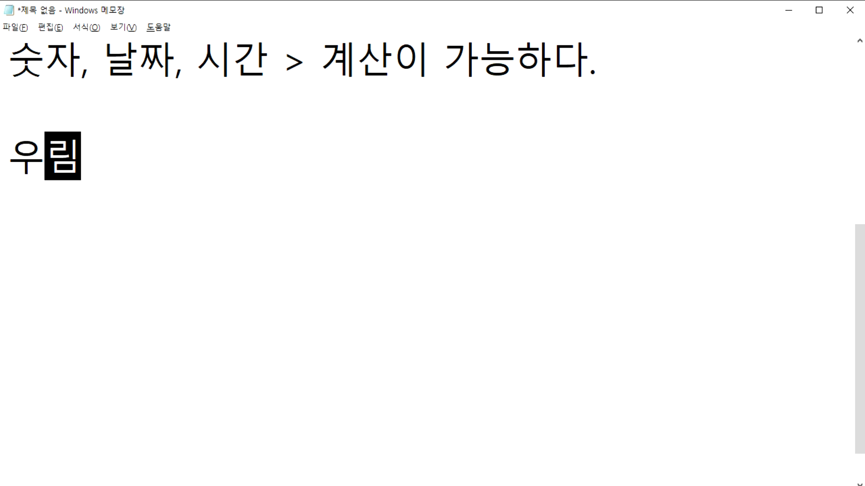
pyautogui.write('음')
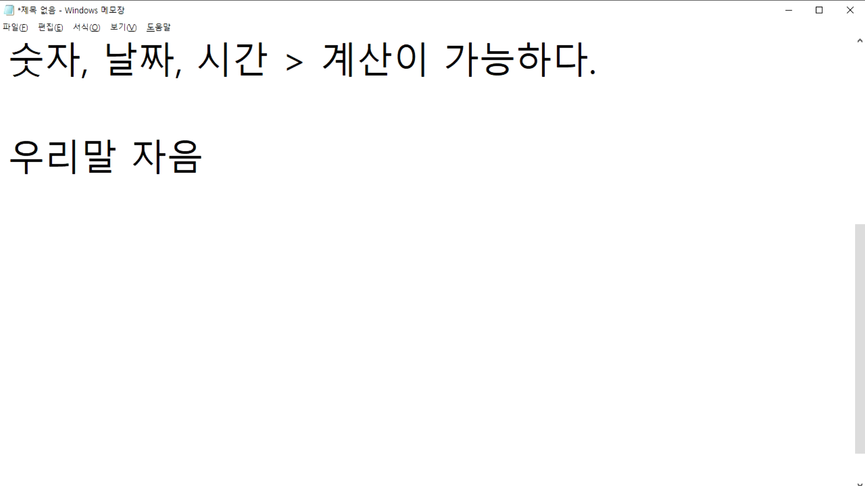
# Step: Append "(ㄱ~ㅎ, ㄲ, ㄸ, ㅃ, ㅆ, ㅉ은 제외)" to the "우리말 자음" note line
pyautogui.write('(ㄱ')
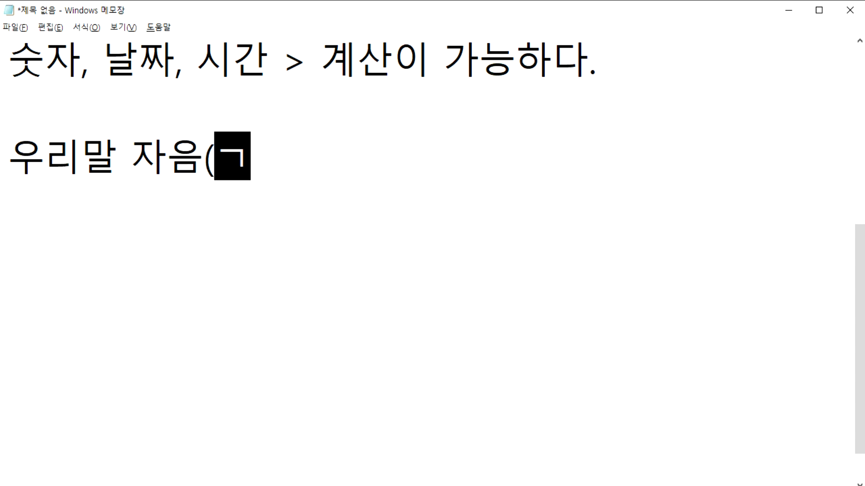
pyautogui.write('~ㅗ')
pyautogui.press('BackSpace')
pyautogui.write('ㅎ,')
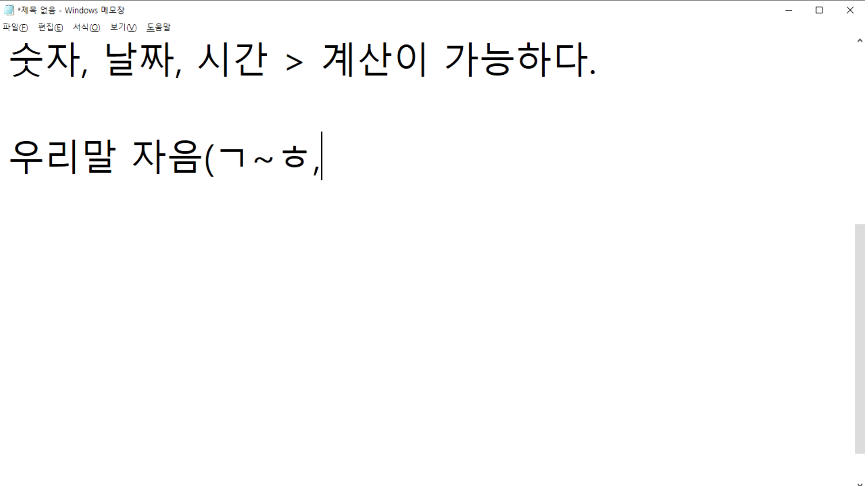
pyautogui.write(' ㄲ, ')
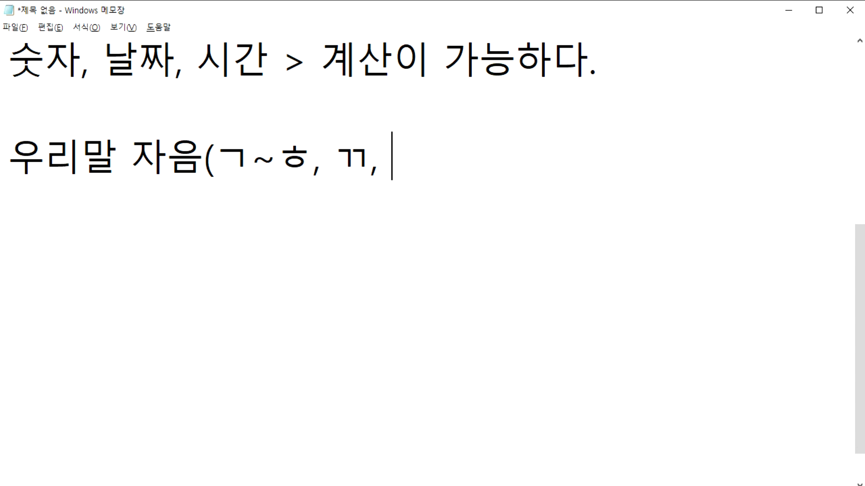
pyautogui.write('ㄸ, ㅃ, ')
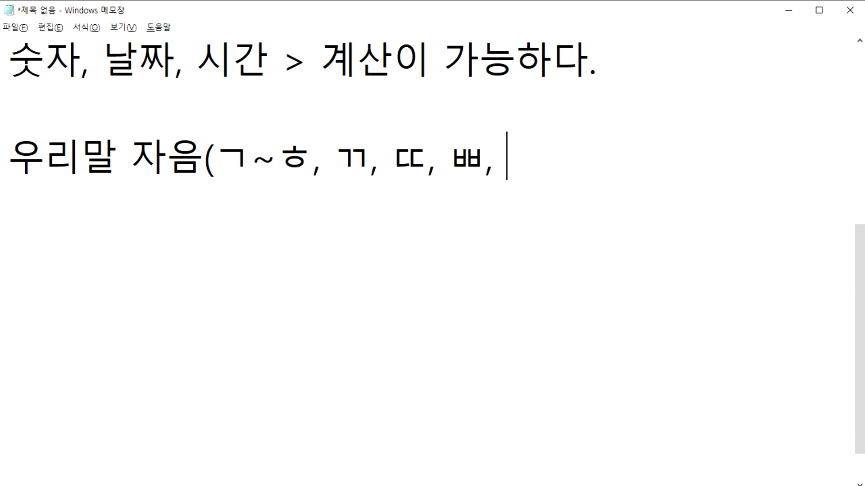
pyautogui.write('ㅆ, ㅉ')
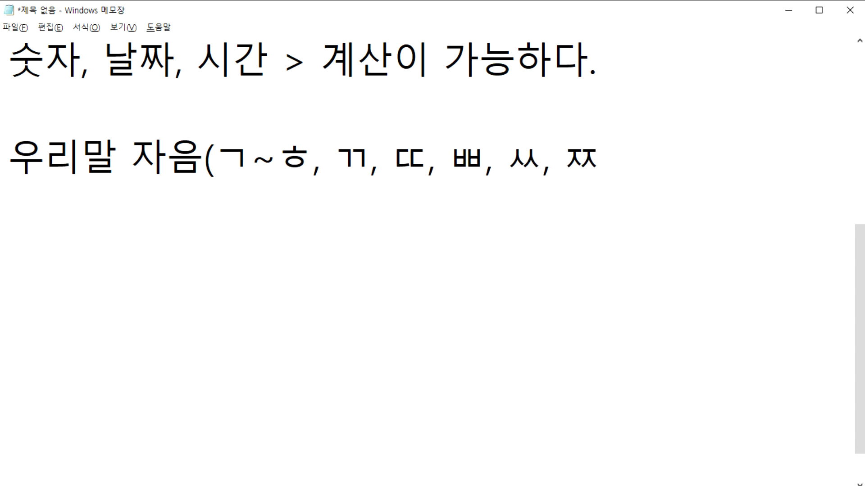
pyautogui.write('은 제외)')
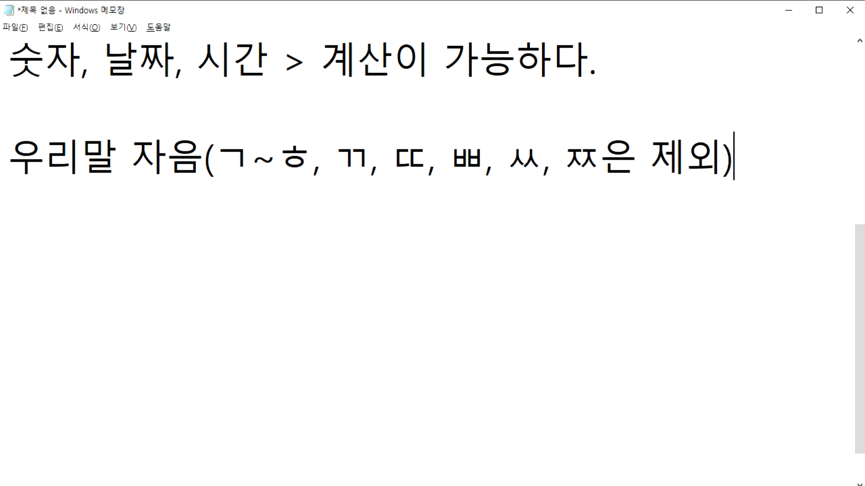
# Step: Finish the note line with "을 입력", number it "1." at its beginning and start a new line below
pyautogui.press('Return')
pyautogui.write('을 입력')
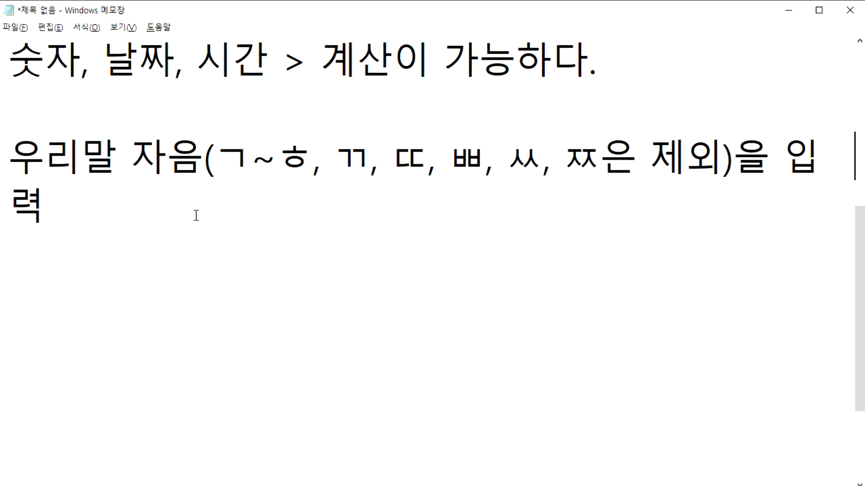
pyautogui.keyDown('ctrl'); pyautogui.scroll(-1, 195, 217); pyautogui.keyUp('ctrl')
pyautogui.press('Home')
pyautogui.write('1')
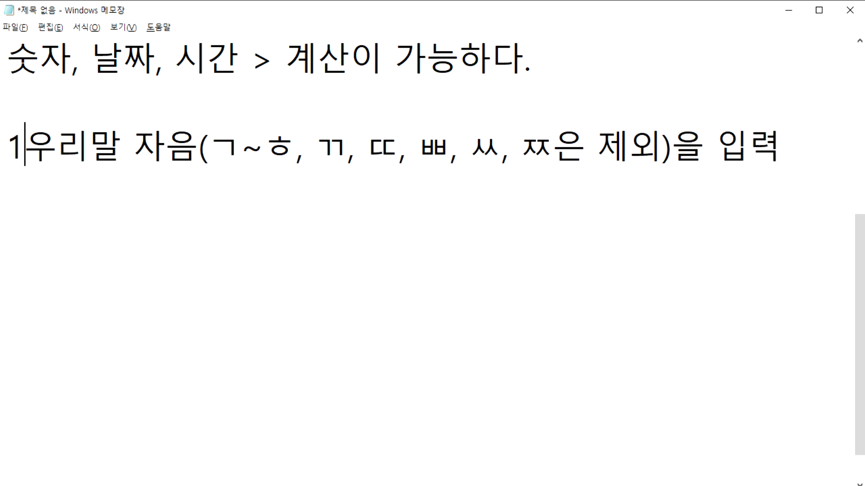
pyautogui.write('.')
pyautogui.press('End')
pyautogui.press('Return')
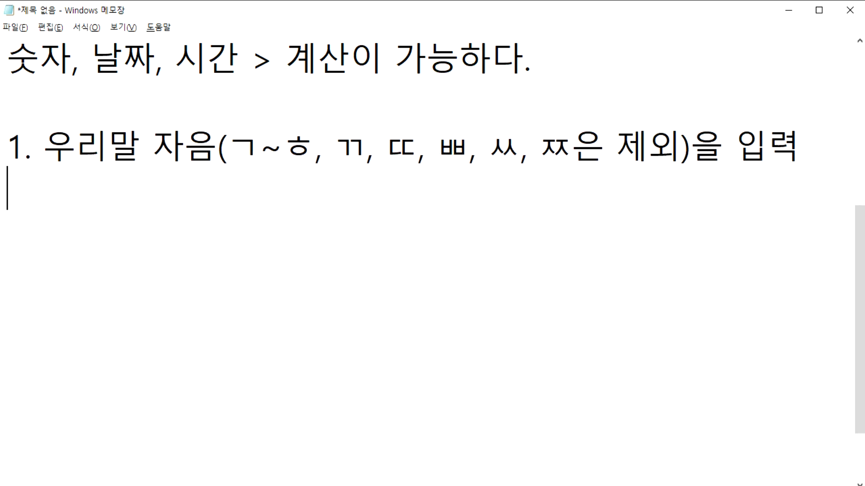
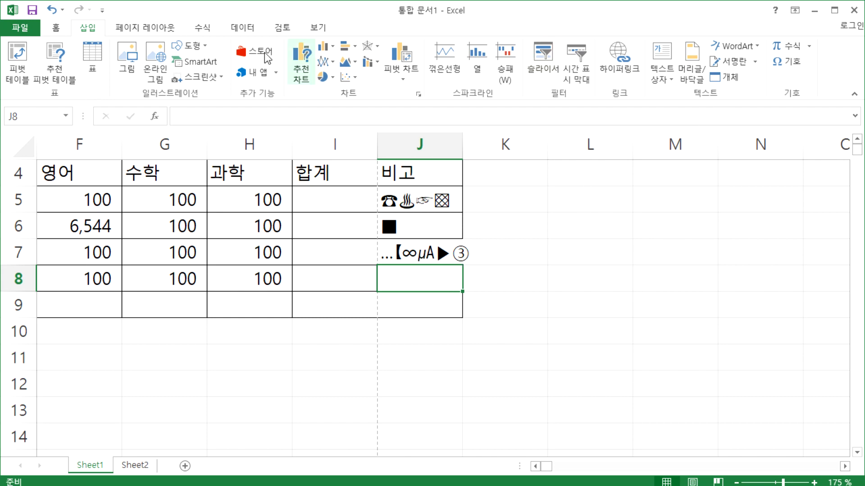
# Step: Insert the ♨ symbol into cell J8 through the Symbol dialog, close the dialog and commit the entry
pyautogui.click(786, 61)
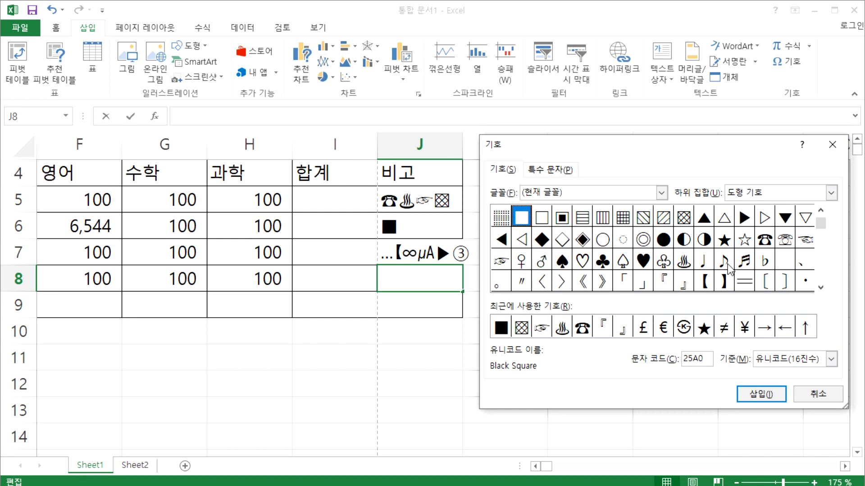
pyautogui.click(820, 286)
pyautogui.click(820, 287)
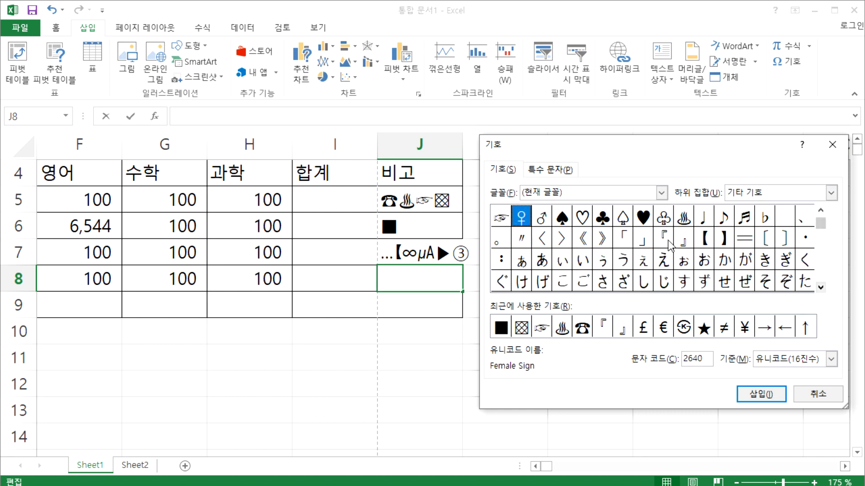
pyautogui.click(683, 218)
pyautogui.click(761, 395)
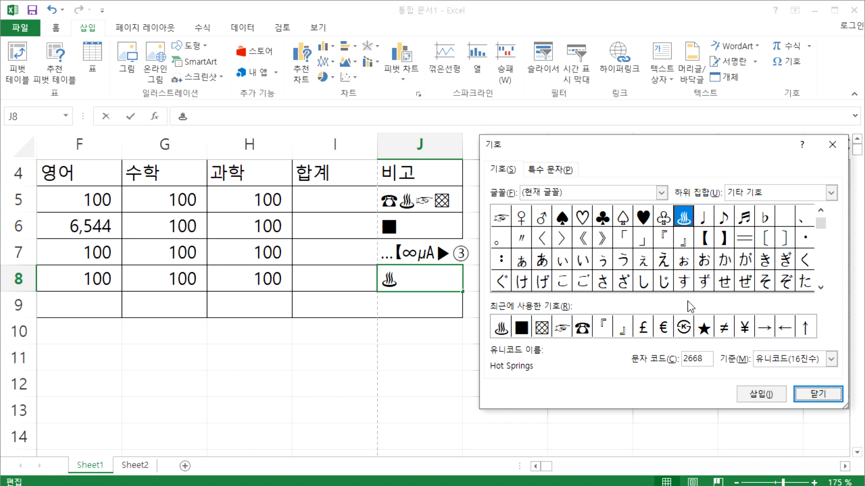
pyautogui.click(818, 395)
pyautogui.click(331, 356)
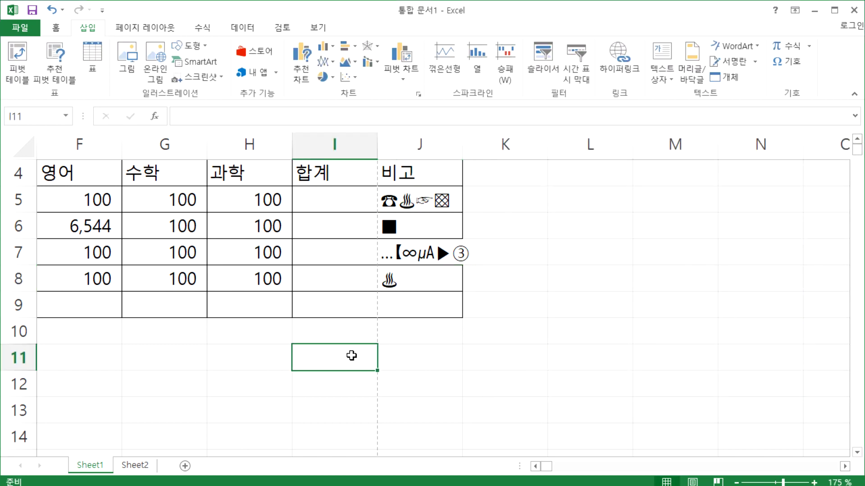
# Step: Magnify the sheet to 265% and select the empty cell E17 below the score table
pyautogui.click(243, 356)
pyautogui.press('Home')
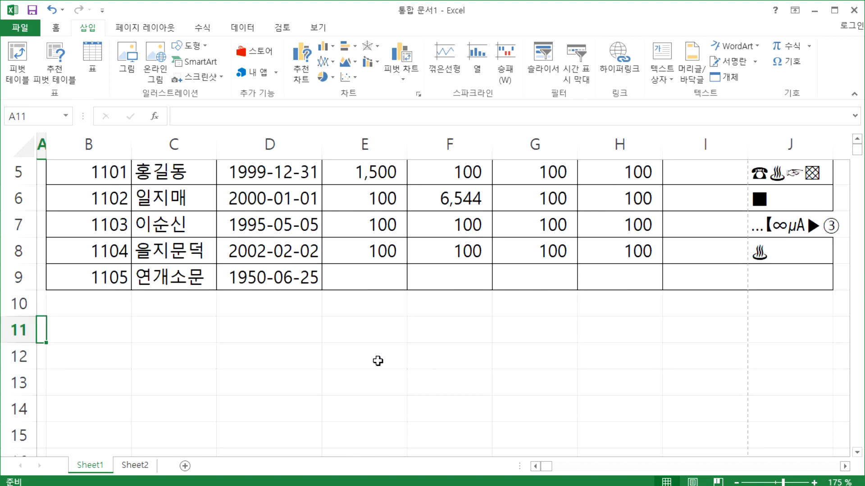
pyautogui.scroll(-2, 353, 361)
pyautogui.click(355, 225)
pyautogui.keyDown('ctrl'); pyautogui.scroll(6, 356, 268); pyautogui.keyUp('ctrl')
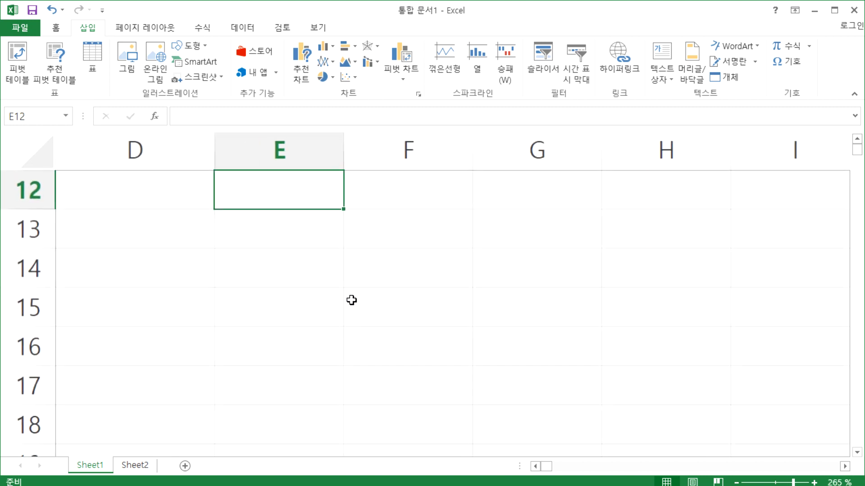
pyautogui.scroll(4, 354, 265)
pyautogui.scroll(-5, 352, 259)
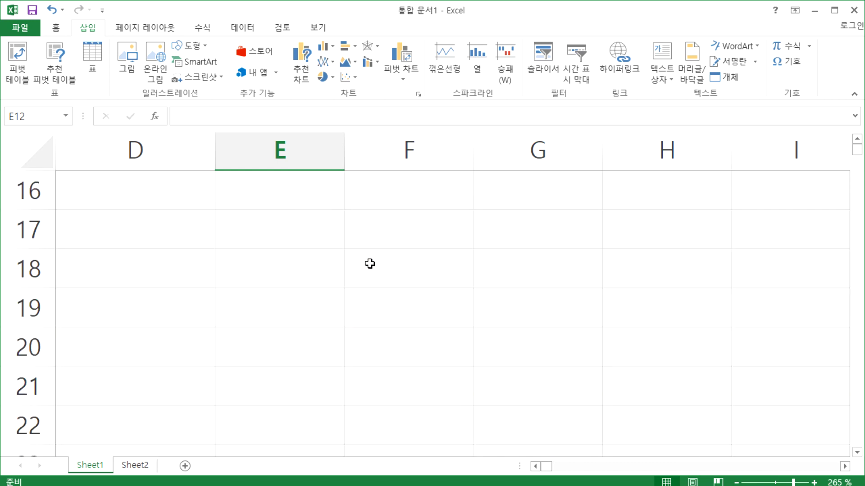
pyautogui.click(306, 238)
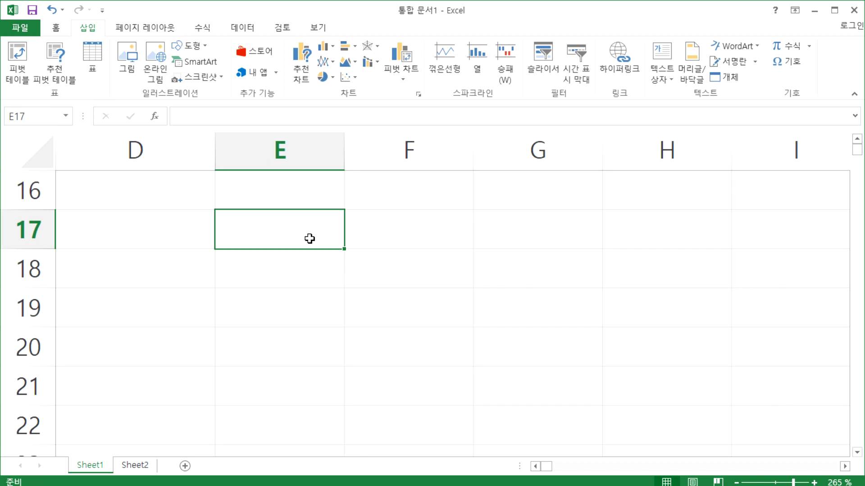
pyautogui.write('1:')
pyautogui.press('BackSpace')
pyautogui.press('BackSpace')
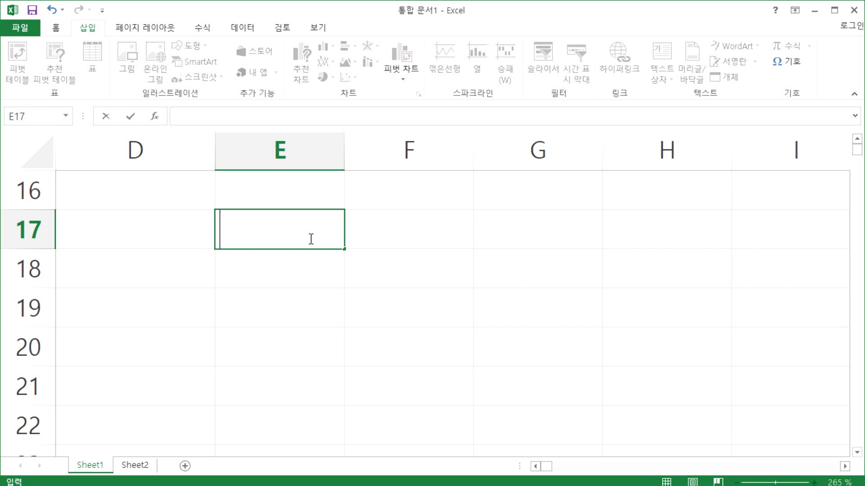
pyautogui.hotkey('alt', 't')
pyautogui.press('Escape')
pyautogui.write('t')
pyautogui.press('BackSpace')
pyautogui.hotkey('alt', 't')
pyautogui.press('Escape')
pyautogui.write('t')
pyautogui.press('BackSpace')
# Step: Enter the time pattern "시:분:초" in cell E17
pyautogui.write('시"')
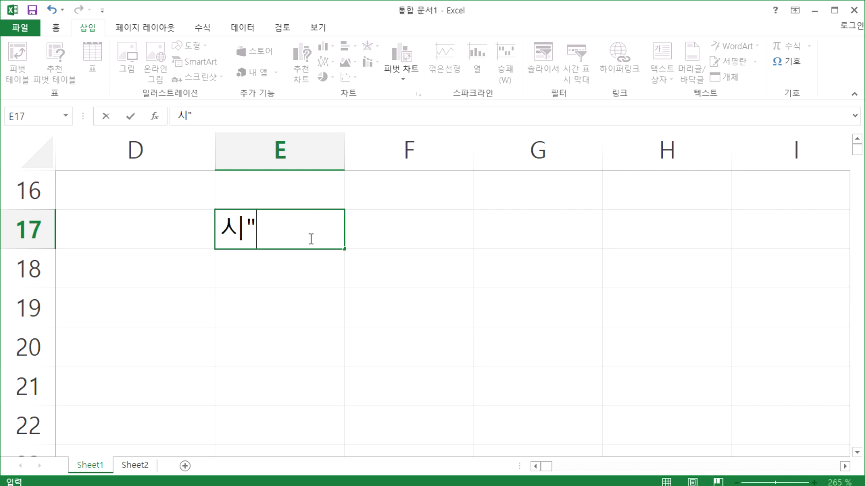
pyautogui.press('BackSpace')
pyautogui.write(':분:초')
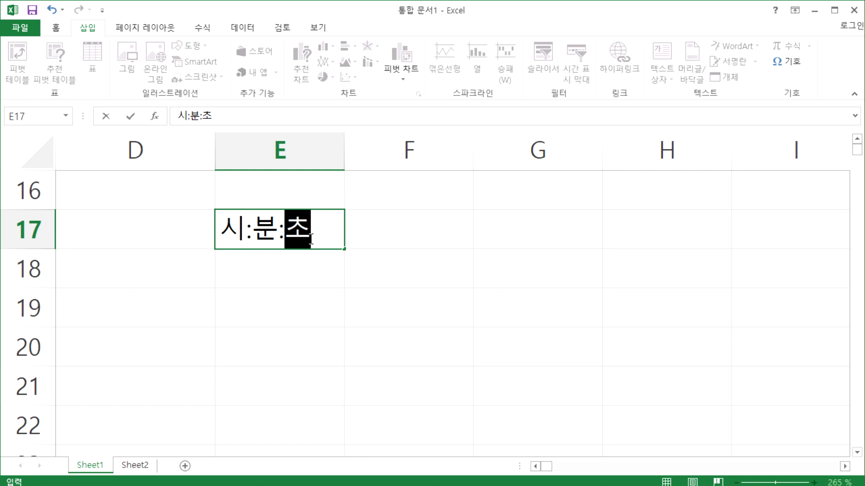
pyautogui.press('Return')
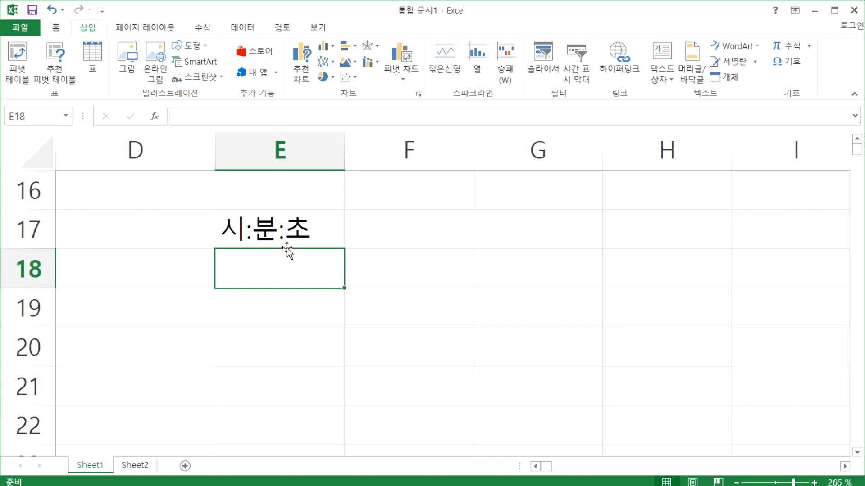
# Step: Enter the note "초는 생략이 가능, 0초" in cell F17, beside the time pattern
pyautogui.click(287, 247)
pyautogui.press('Right')
pyautogui.write('좋')
pyautogui.press('BackSpace')
pyautogui.write('초는 새ㅑㅇ')
pyautogui.press('BackSpace')
pyautogui.press('BackSpace')
pyautogui.press('BackSpace')
pyautogui.write('ㅐㅑ')
pyautogui.press('BackSpace')
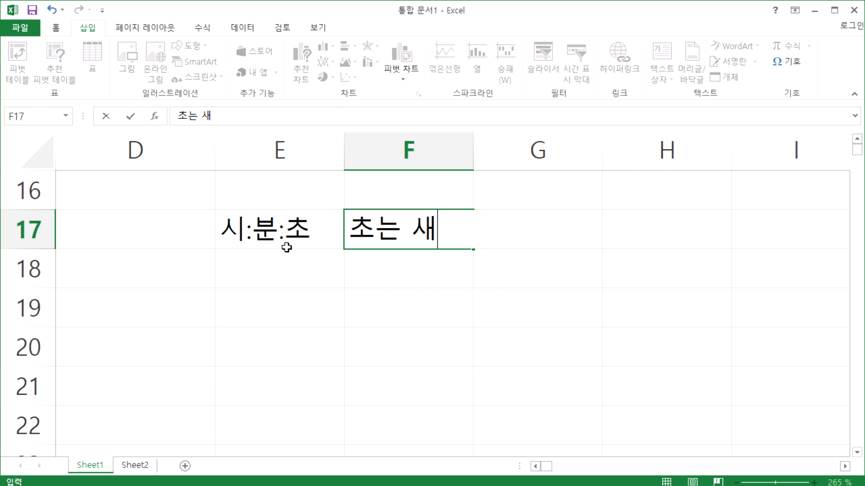
pyautogui.press('BackSpace')
pyautogui.write('ㅑ')
pyautogui.press('BackSpace')
pyautogui.write('ㅐㅇ력')
pyautogui.press('BackSpace')
pyautogui.press('BackSpace')
pyautogui.write('ㅑㄱ이 가능')
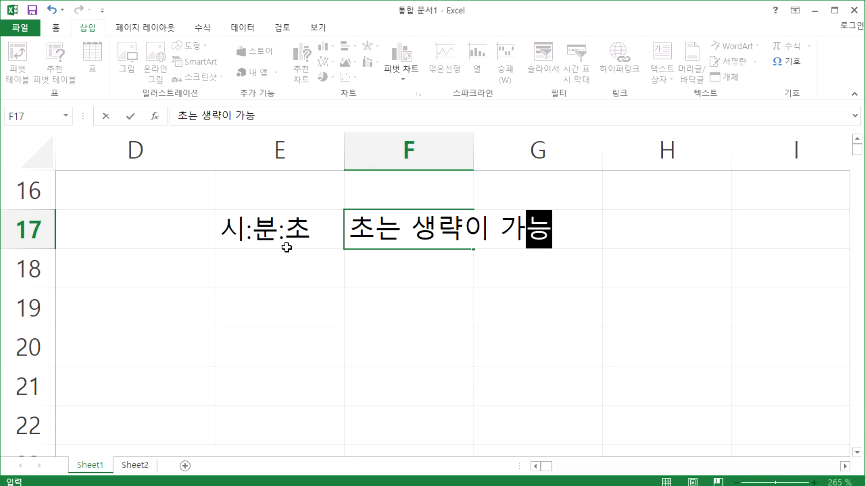
pyautogui.write(', 0초')
pyautogui.press('Return')
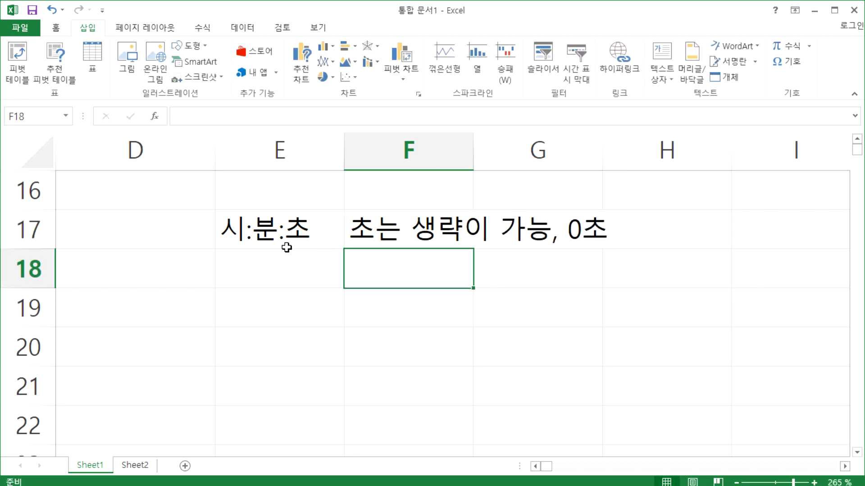
# Step: Enter the time 11:25:35 in cell E18 and select that cell again to check its stored value
pyautogui.click(287, 250)
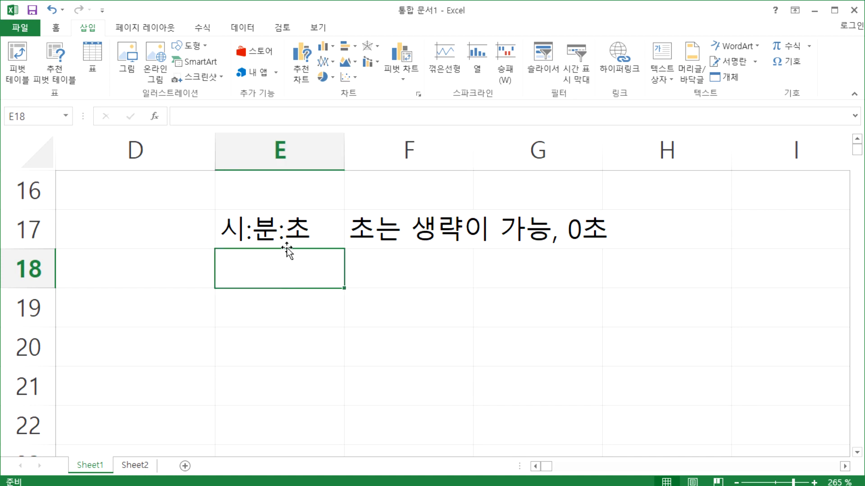
pyautogui.write('11:')
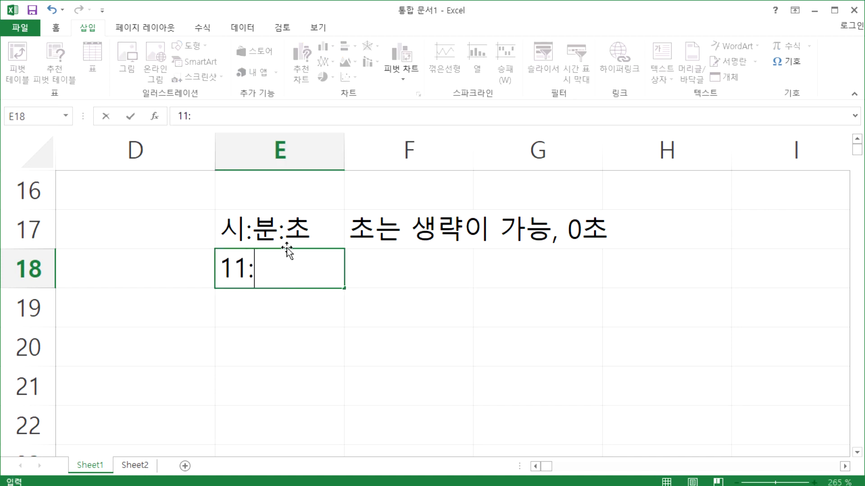
pyautogui.write('25:35')
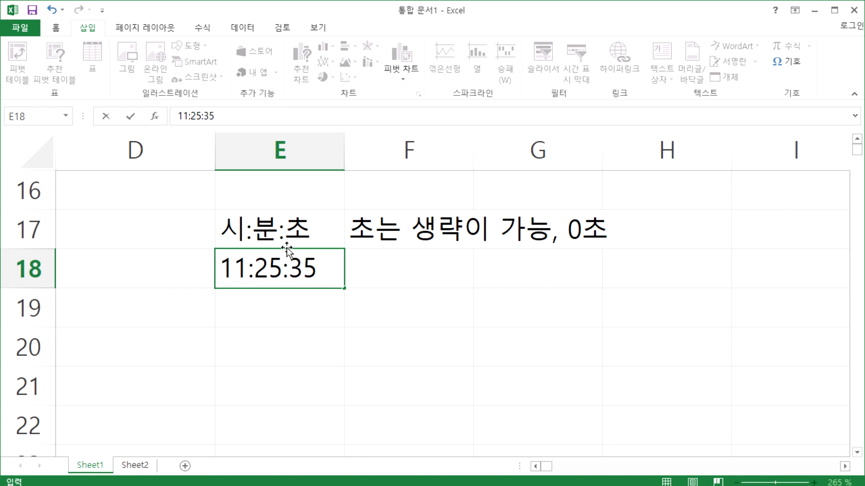
pyautogui.press('Return')
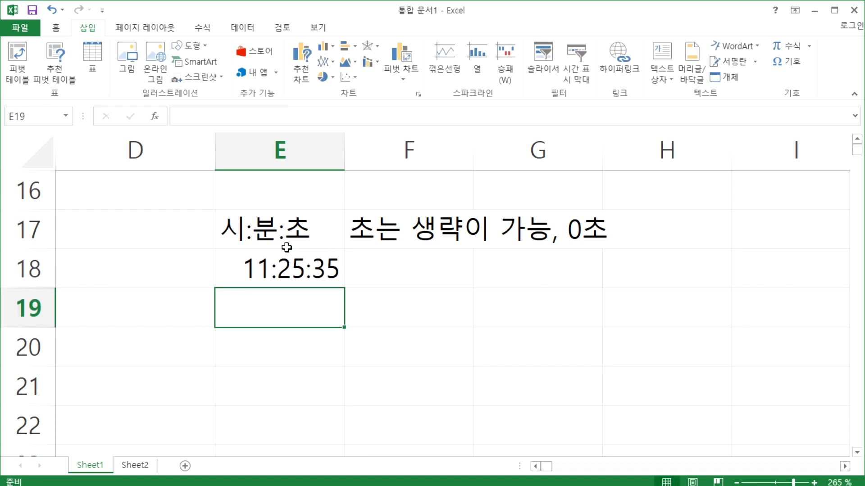
pyautogui.click(282, 267)
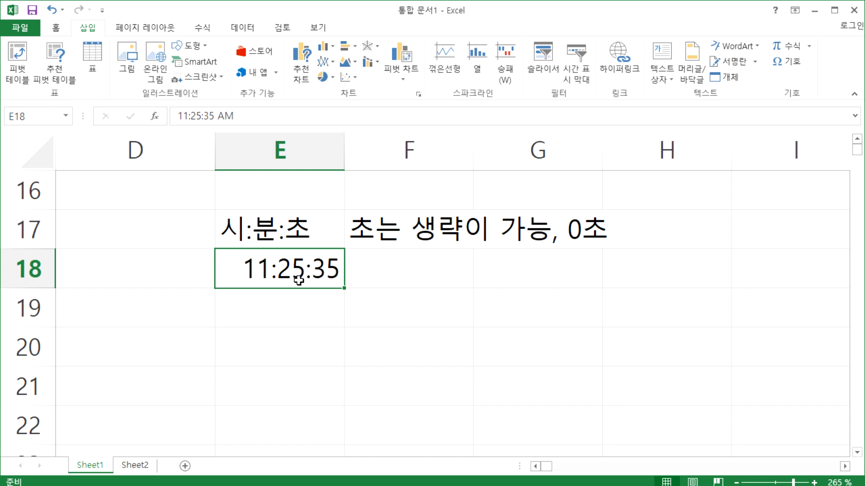
# Step: Enter the time as "11시 25분" in cell E19 and reopen the cell for editing to check its stored value
pyautogui.press('Return')
pyautogui.write('1')
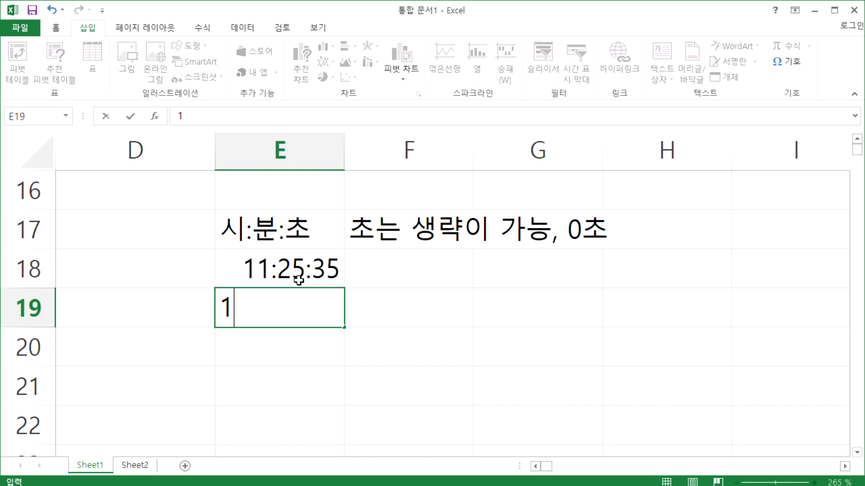
pyautogui.write('1시 25분')
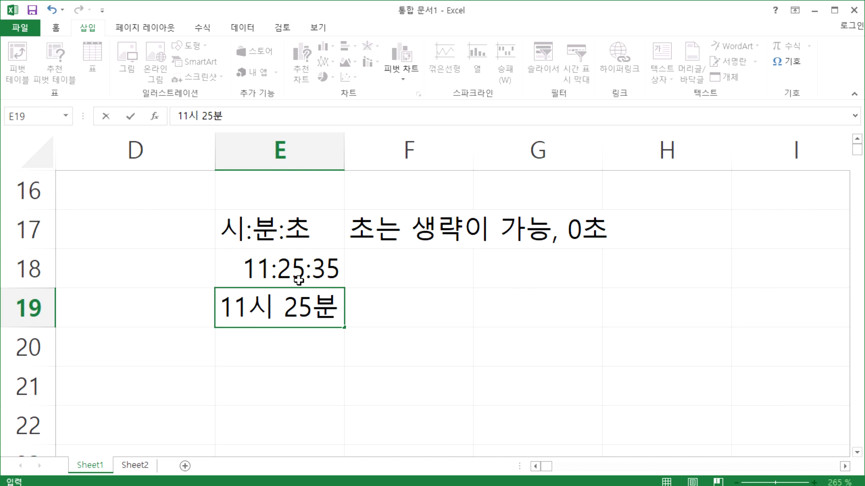
pyautogui.press('Return')
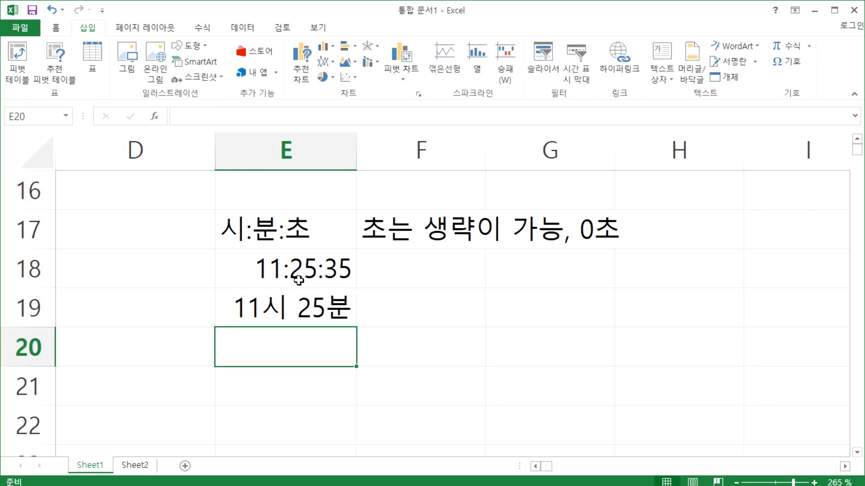
pyautogui.press('Up')
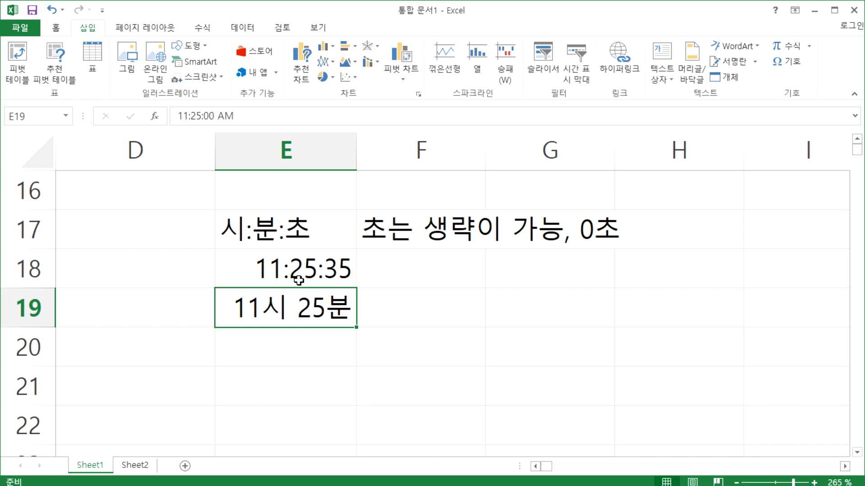
pyautogui.press('F2')
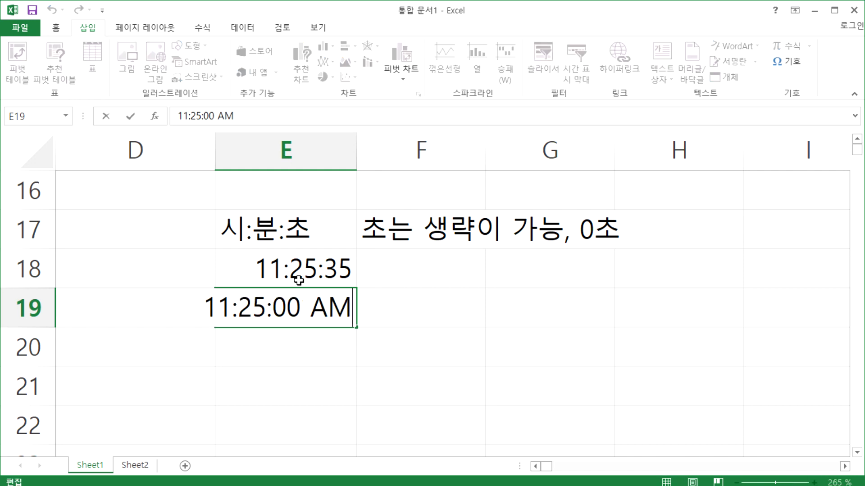
# Step: Enter "11시25분" without a space in cell E20 and select that cell again to check its stored value
pyautogui.press('Escape')
pyautogui.press('Return')
pyautogui.write('11시25')
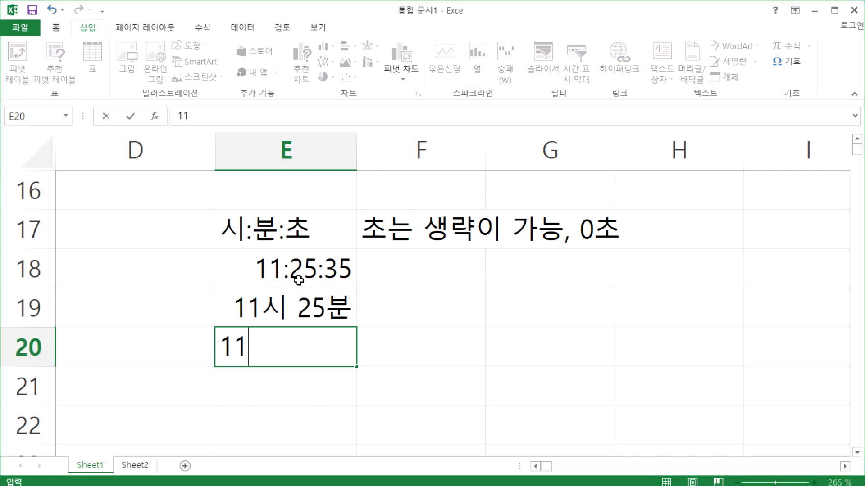
pyautogui.write('분')
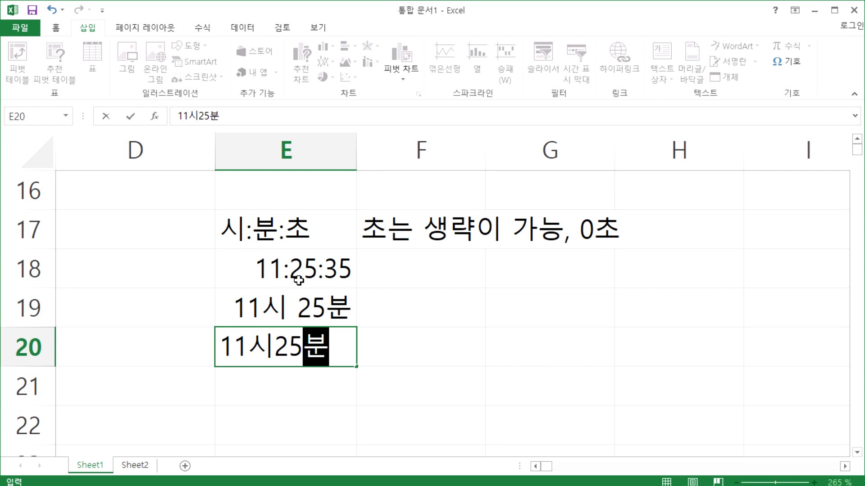
pyautogui.press('Return')
pyautogui.press('Up')
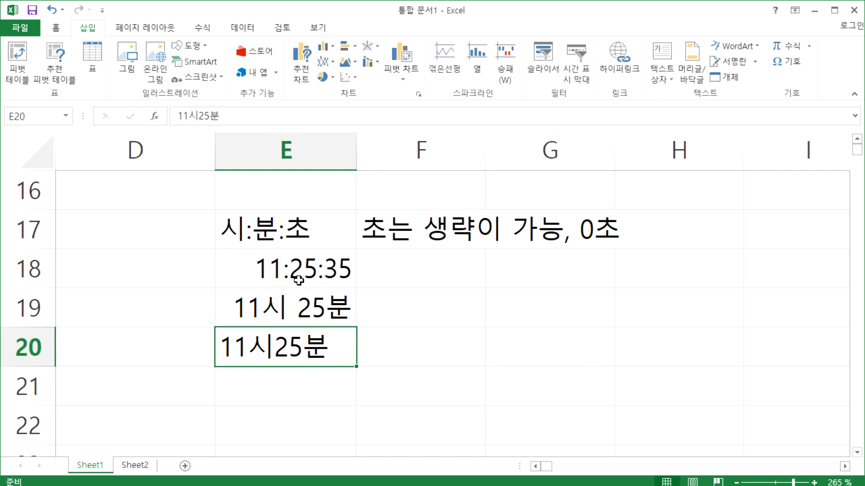
# Step: Insert a space in cell E20 so it reads "11시 25분", and reopen the cell to check its stored value
pyautogui.press('F2')
pyautogui.press('Left')
pyautogui.press('Left')
pyautogui.press('Left')
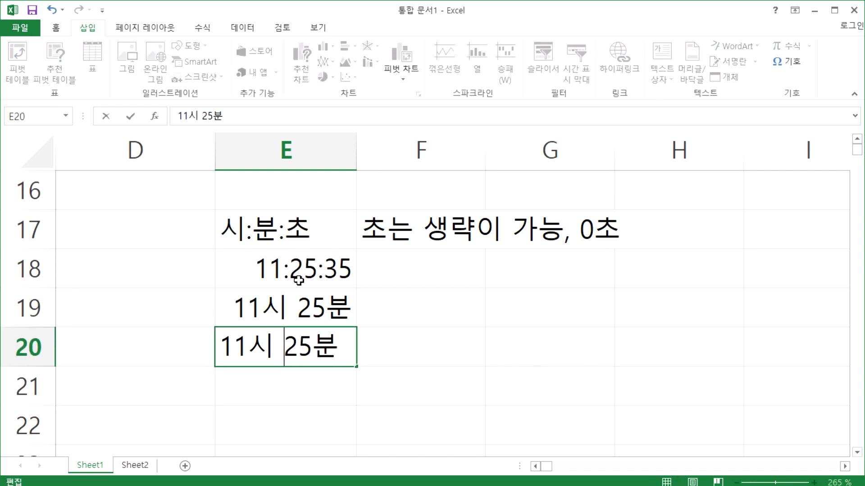
pyautogui.press('Return')
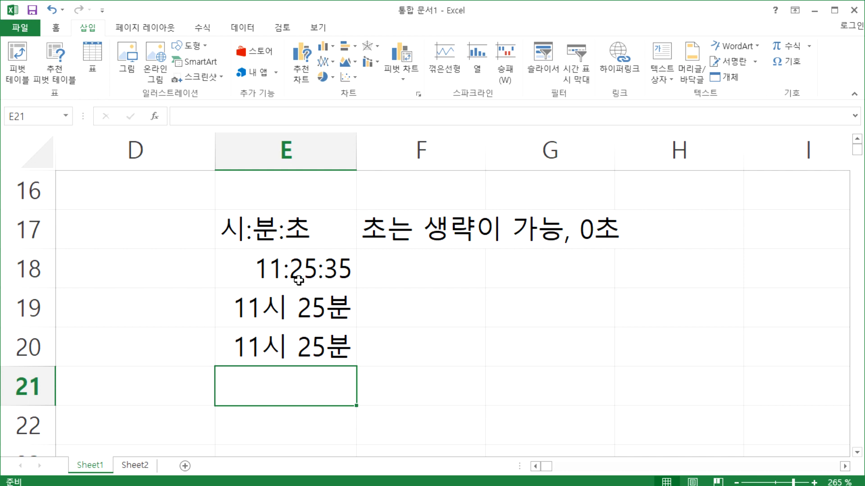
pyautogui.press('Up')
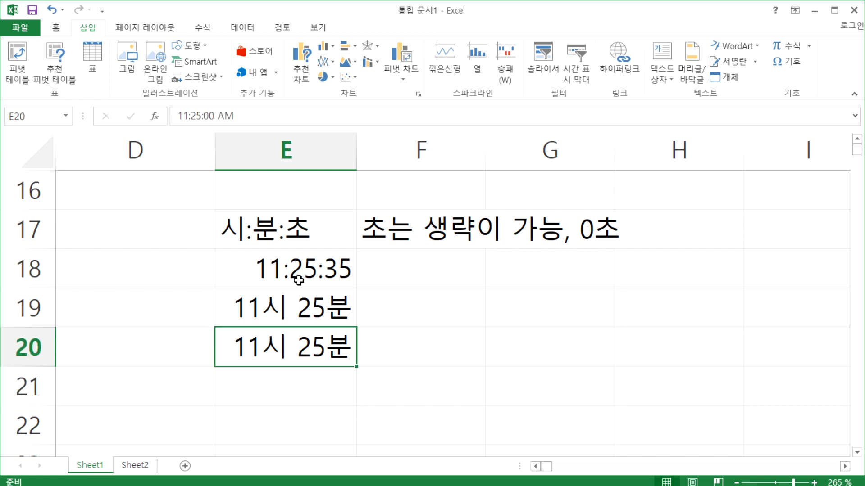
pyautogui.press('F2')
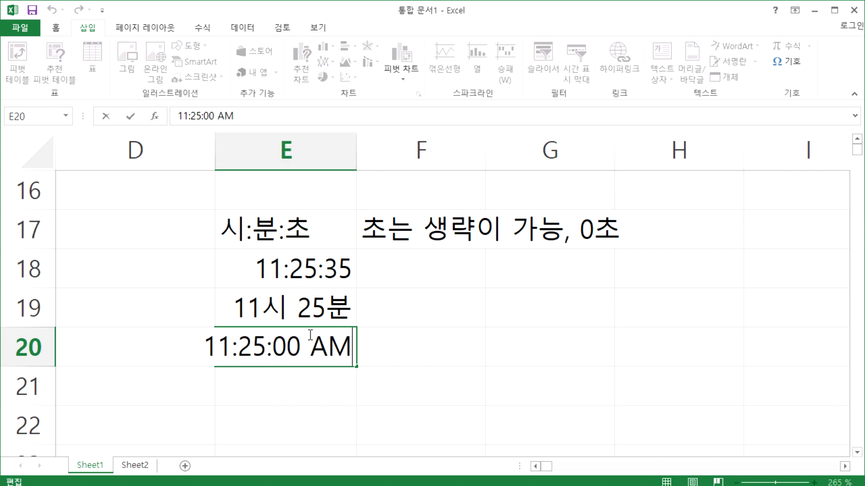
pyautogui.doubleClick(278, 349)
pyautogui.press('Escape')
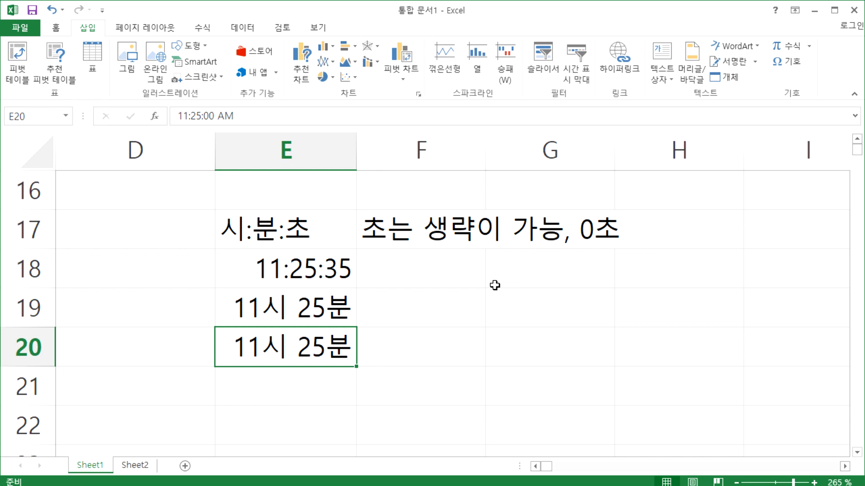
# Step: Compare the stored values of the three time entries in cells E18, E19 and E20
pyautogui.click(298, 267)
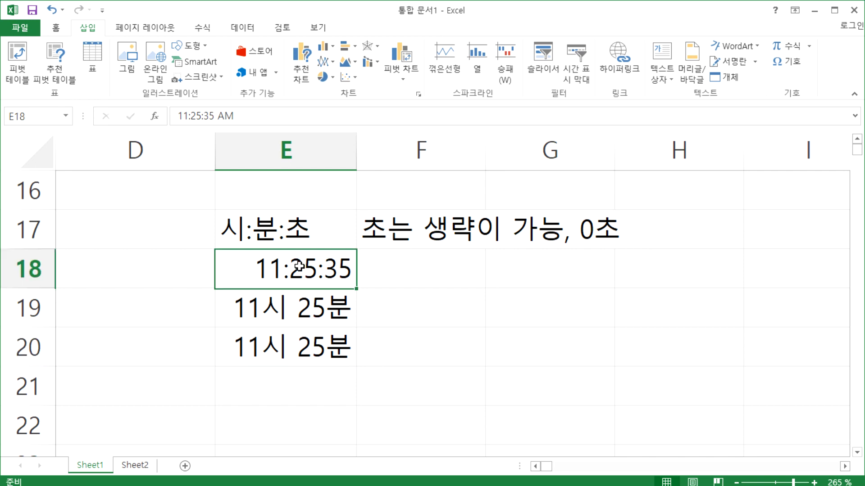
pyautogui.click(299, 307)
pyautogui.click(299, 347)
pyautogui.click(299, 306)
pyautogui.click(297, 338)
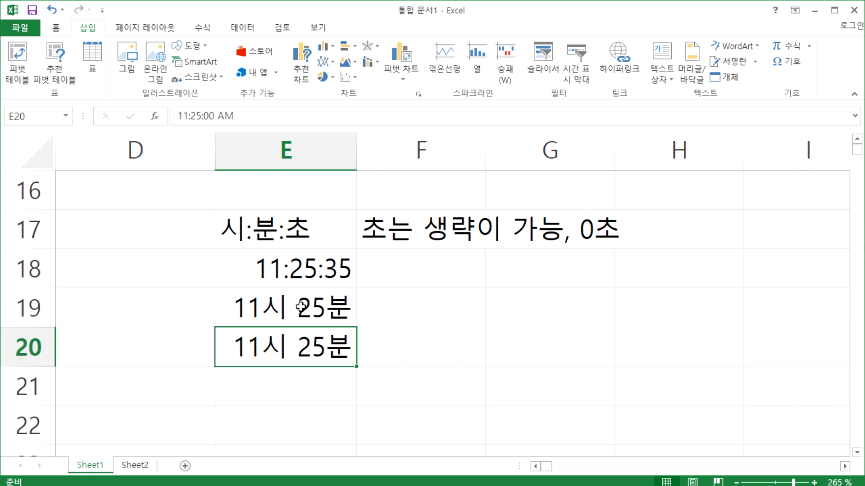
pyautogui.click(315, 270)
pyautogui.click(310, 335)
pyautogui.click(310, 273)
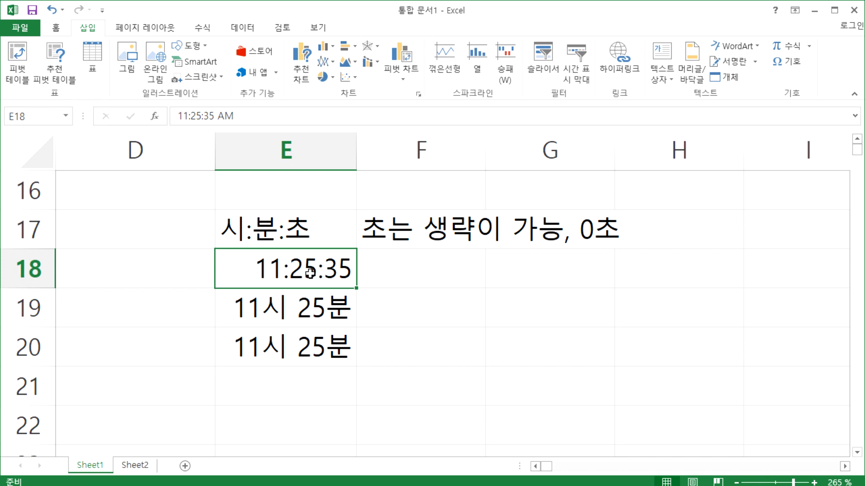
pyautogui.press('Down')
pyautogui.press('Down')
pyautogui.press('Up')
pyautogui.press('Up')
pyautogui.press('Down')
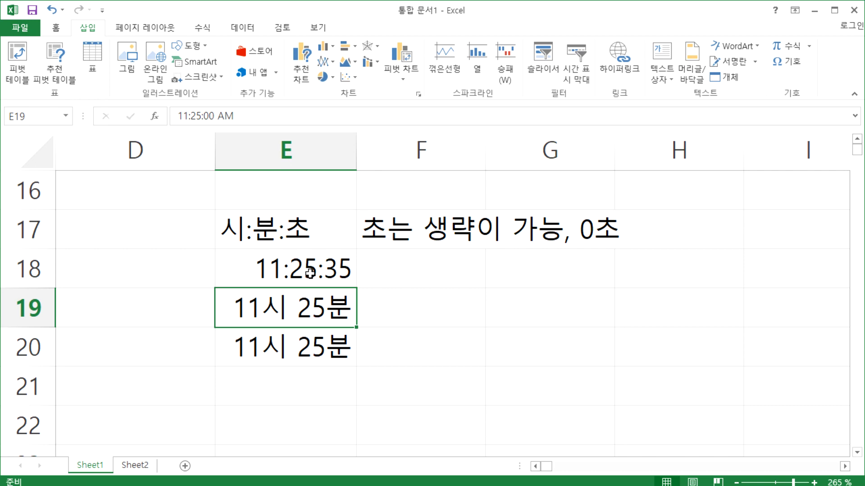
# Step: Examine which number format each time entry in E18:E20 uses and the available format options
pyautogui.click(55, 27)
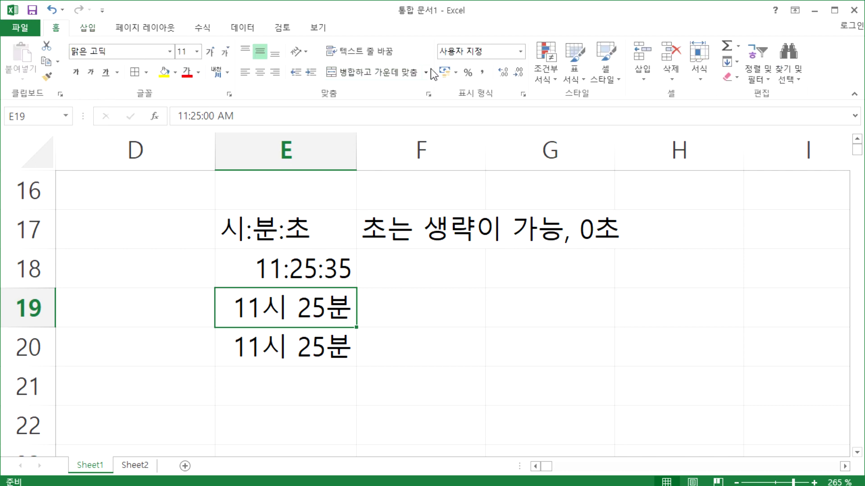
pyautogui.click(522, 53)
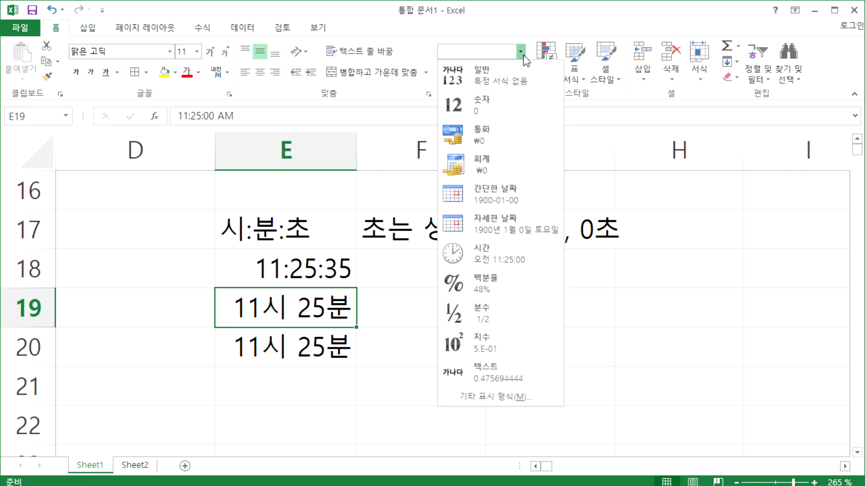
pyautogui.click(521, 52)
pyautogui.click(285, 272)
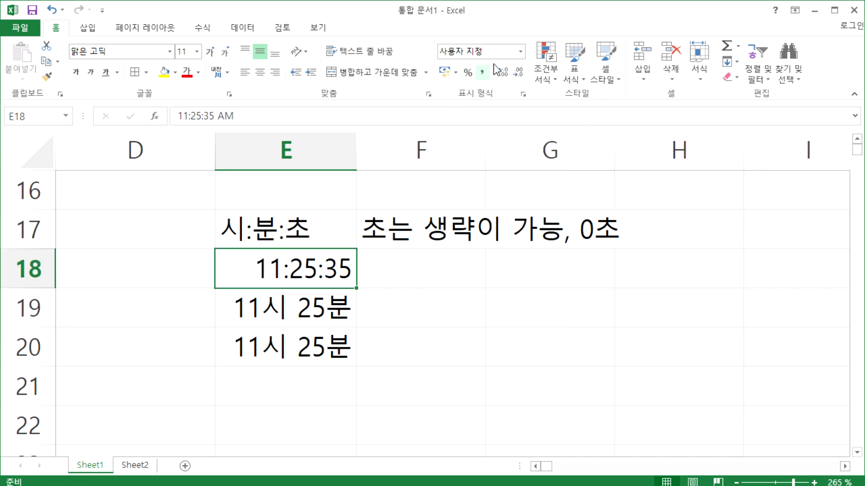
pyautogui.click(323, 315)
pyautogui.click(343, 348)
pyautogui.click(310, 295)
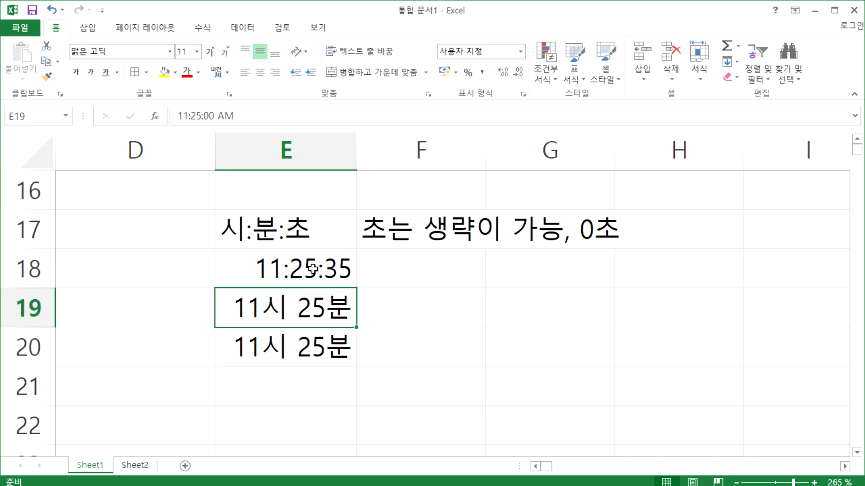
pyautogui.click(312, 269)
pyautogui.click(521, 52)
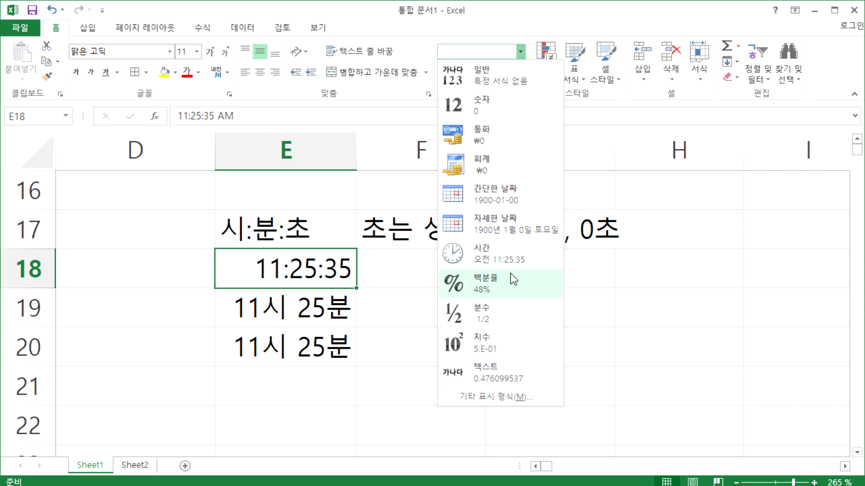
pyautogui.click(305, 269)
# Step: Apply the 시간 (Time) number format to the time entries in E18:E20
pyautogui.moveTo(305, 269); pyautogui.dragTo(291, 347)
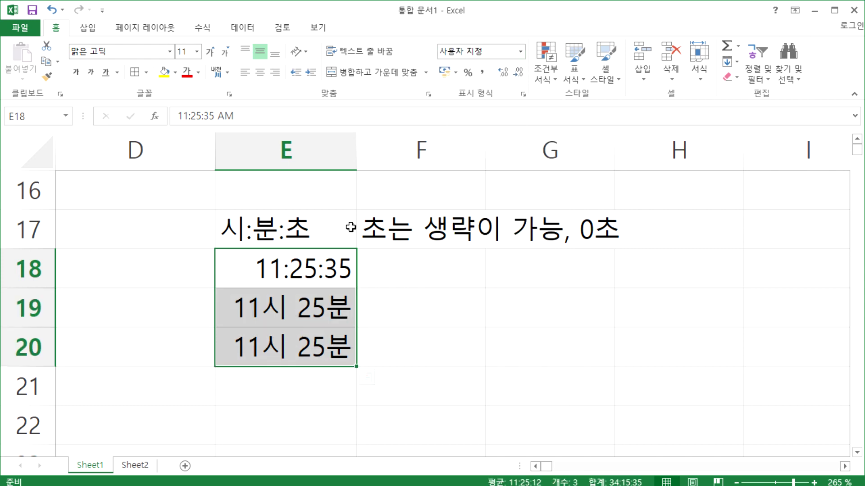
pyautogui.click(521, 52)
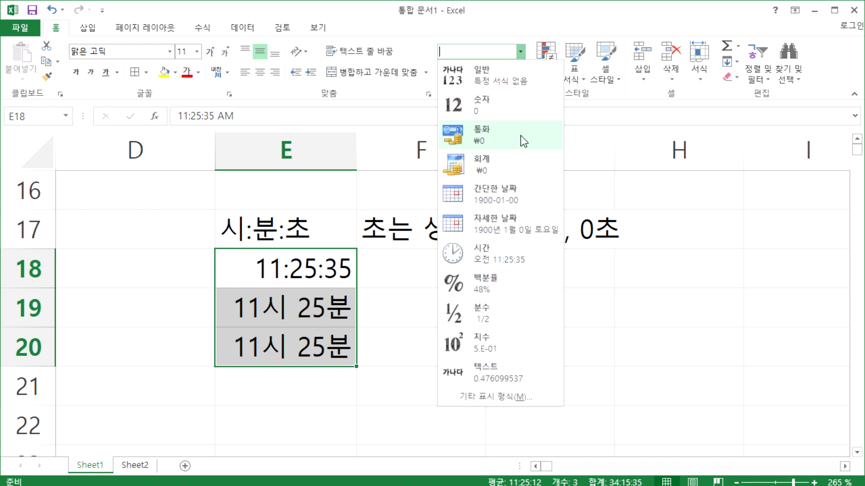
pyautogui.click(480, 248)
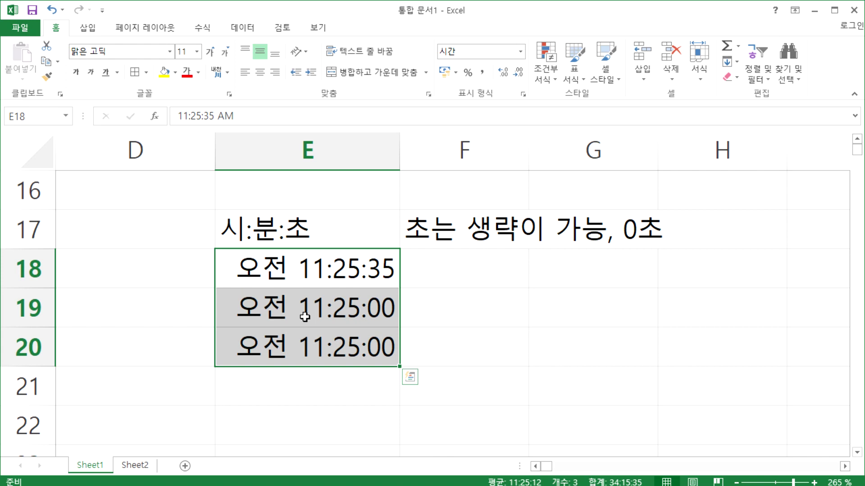
pyautogui.hotkey('ctrl', 'q')
pyautogui.click(505, 295)
pyautogui.moveTo(328, 273); pyautogui.dragTo(318, 351)
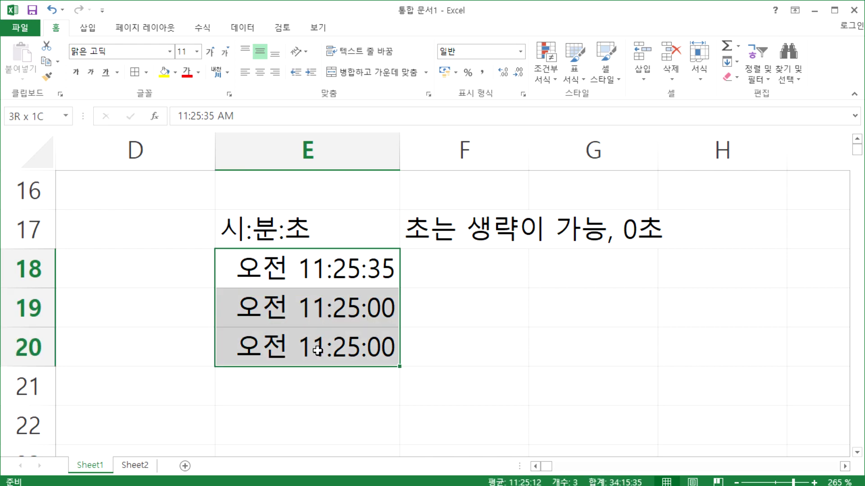
pyautogui.click(530, 297)
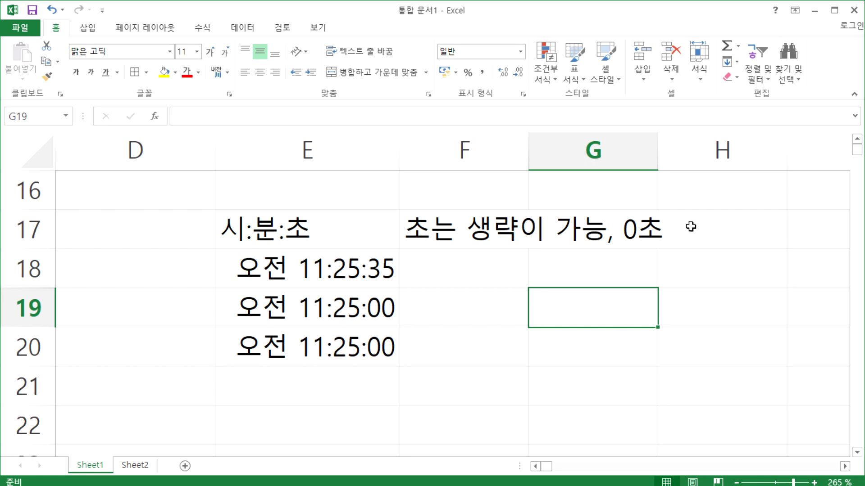
# Step: Enter the current date, 2020-11-21, in the empty cell F26 below the time examples
pyautogui.scroll(-3, 513, 343)
pyautogui.click(480, 239)
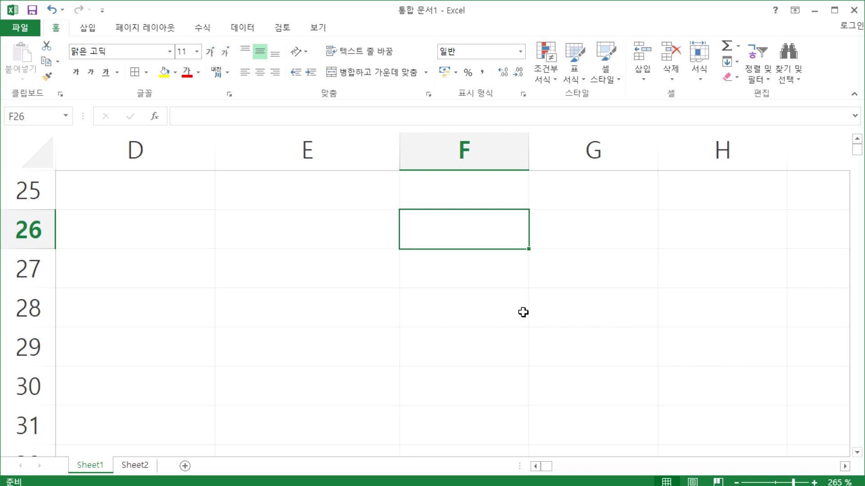
pyautogui.write('2020-11-21')
pyautogui.press('Return')
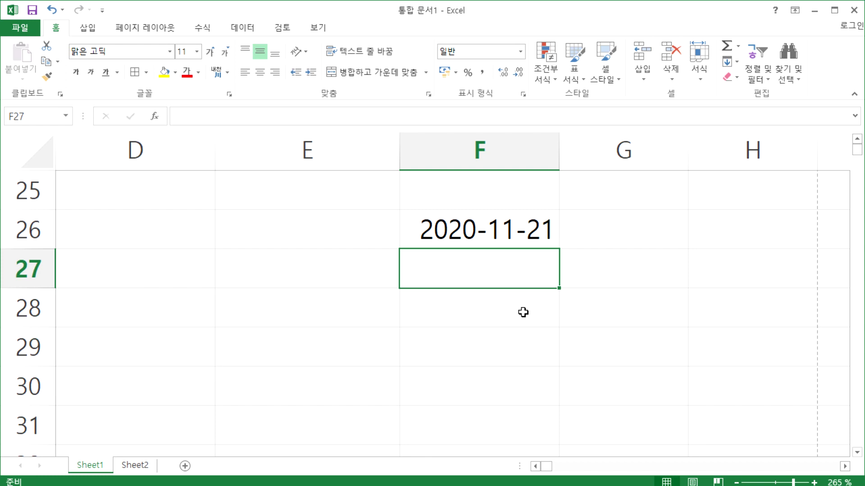
pyautogui.write(';')
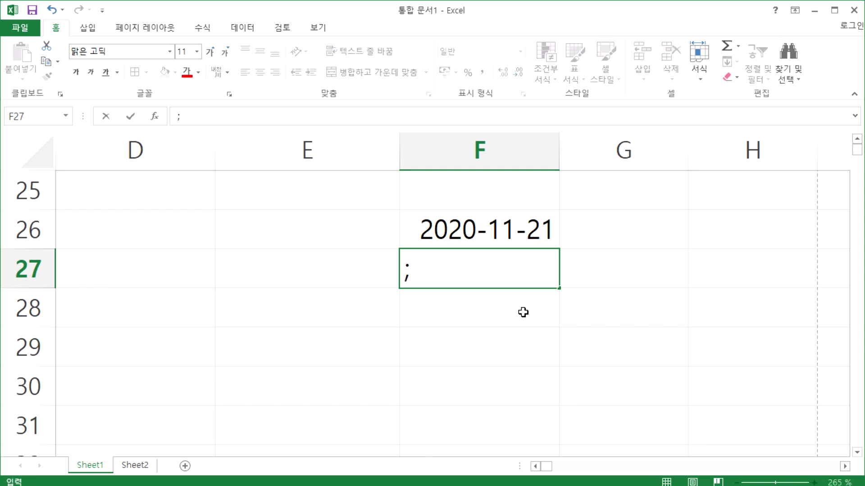
pyautogui.write(' :')
pyautogui.press('Escape')
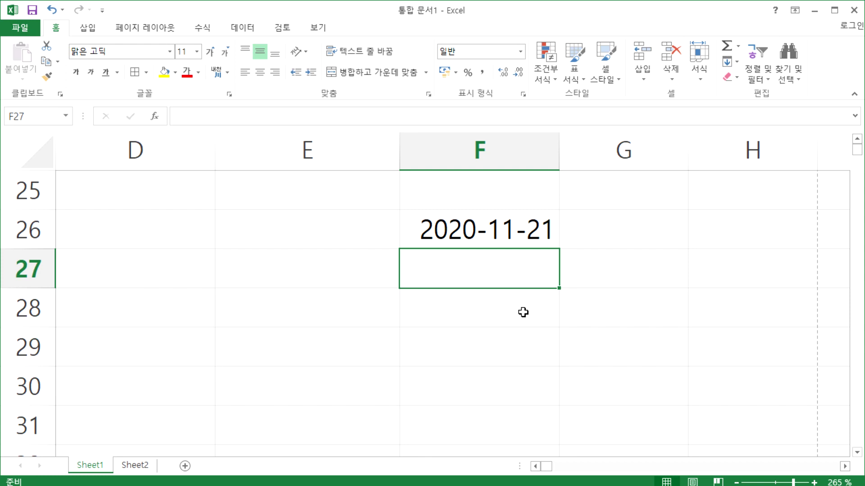
# Step: Enter the note "Ctrl + ;" in cell G26, beside the date
pyautogui.press('Right')
pyautogui.press('Up')
pyautogui.write('ㅊ')
pyautogui.press('BackSpace')
pyautogui.write('Ctrl')
pyautogui.press('BackSpace')
pyautogui.press('BackSpace')
pyautogui.press('Hangul')
pyautogui.write('기 + ;')
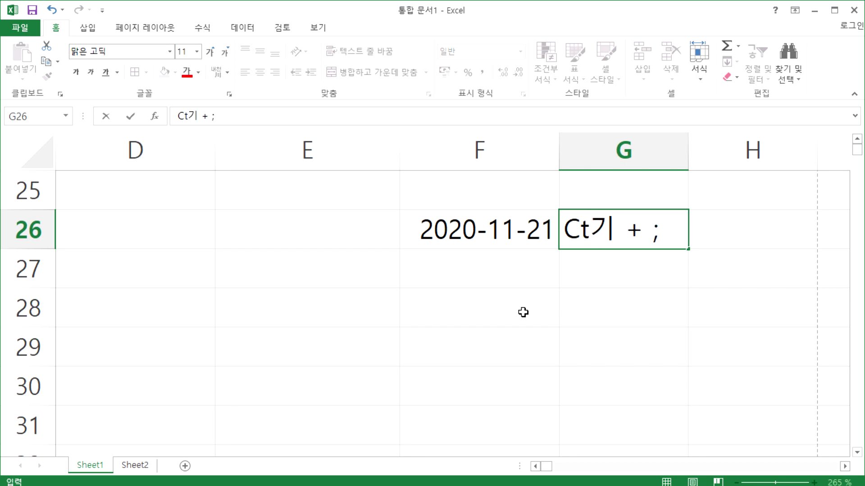
pyautogui.press('Left')
pyautogui.press('Right')
pyautogui.press('F2')
pyautogui.press('Left')
pyautogui.press('Left')
pyautogui.press('Left')
pyautogui.press('Left')
pyautogui.press('BackSpace')
pyautogui.press('Hangul')
pyautogui.write('rl')
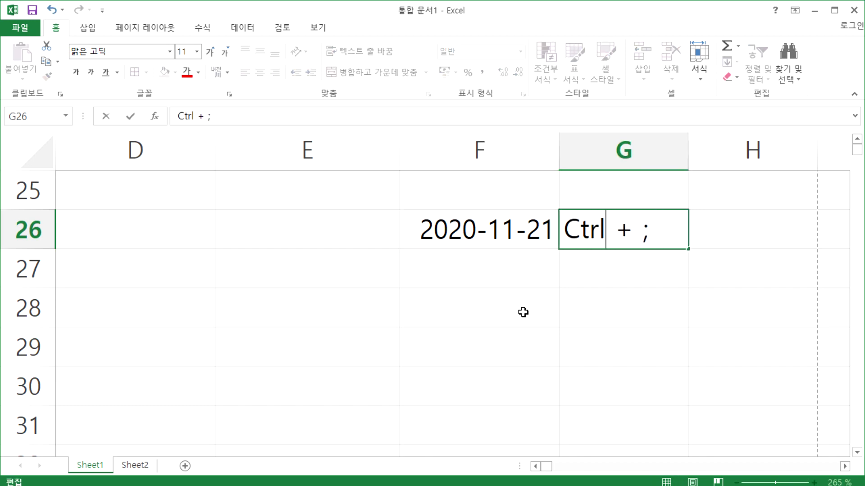
pyautogui.press('Return')
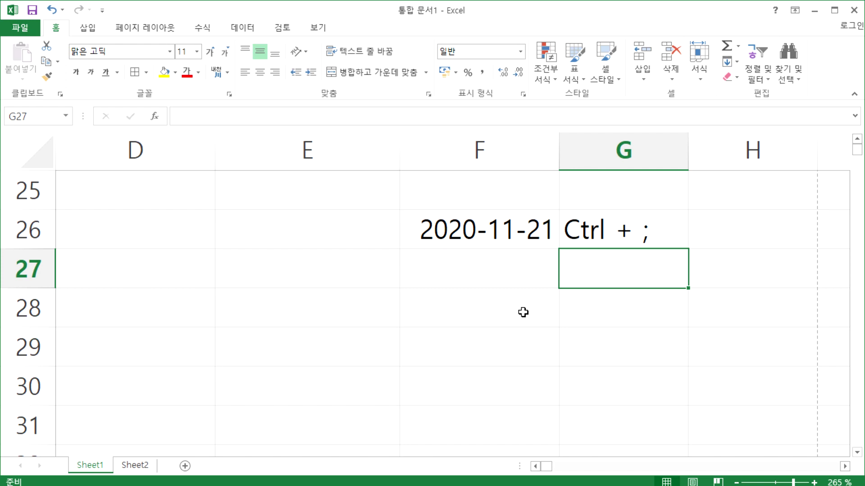
# Step: Insert the current time, 11:16 AM, in cell F27 below the date
pyautogui.press('Left')
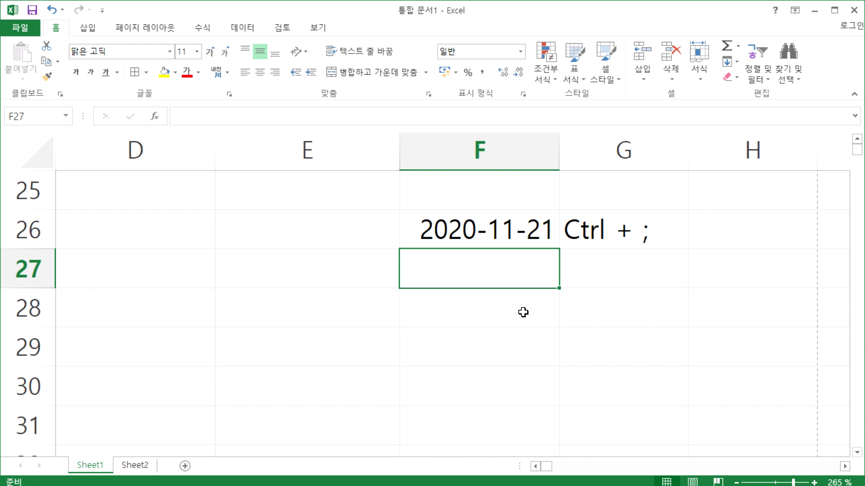
pyautogui.hotkey('ctrl', 'shift', ';')
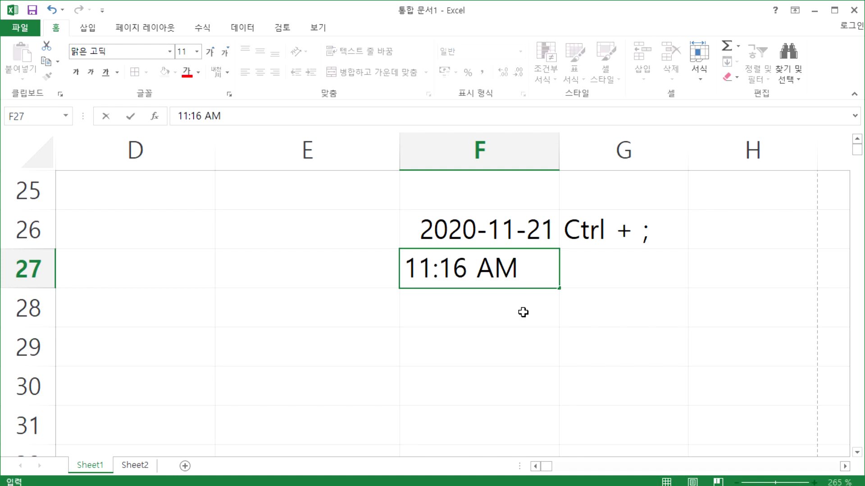
pyautogui.press('Return')
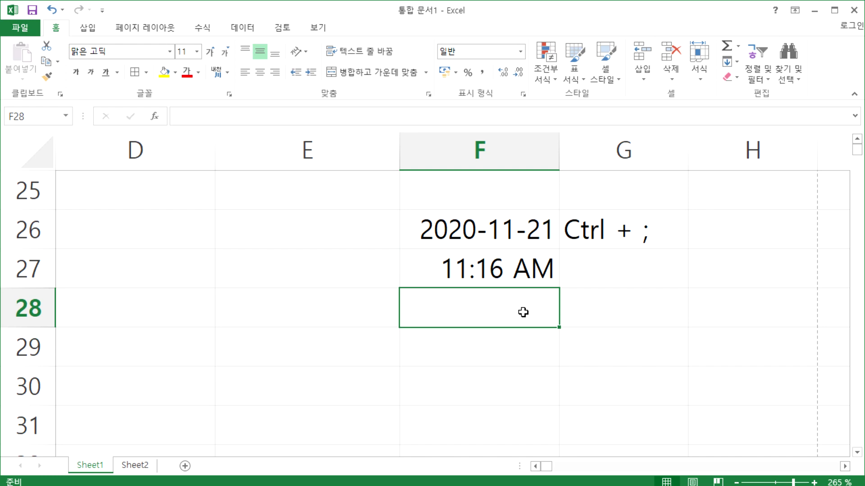
# Step: Copy the note from G26 into G27 and change it to "Ctrl + :", beside the time
pyautogui.press('Up')
pyautogui.press('Right')
pyautogui.press('Up')
pyautogui.hotkey('ctrl', 'c')
pyautogui.press('Down')
pyautogui.hotkey('ctrl', 'v')
pyautogui.press('Escape')
pyautogui.press('F2')
pyautogui.press('BackSpace')
pyautogui.write(':')
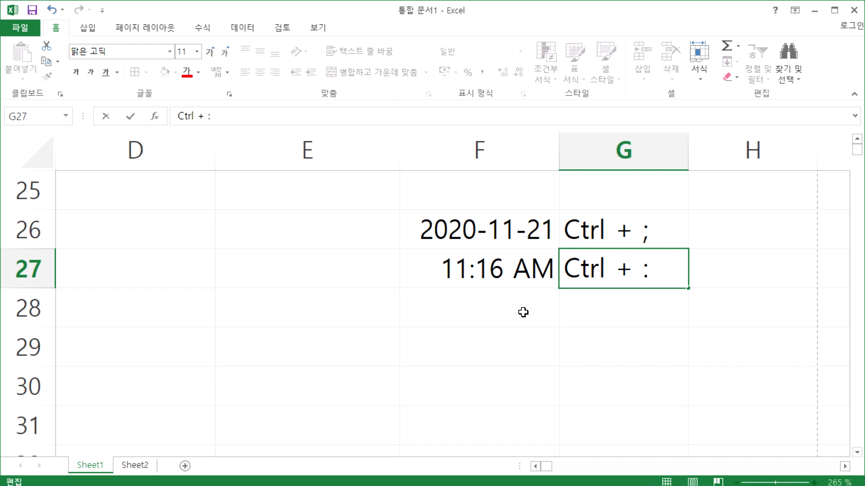
pyautogui.press('Return')
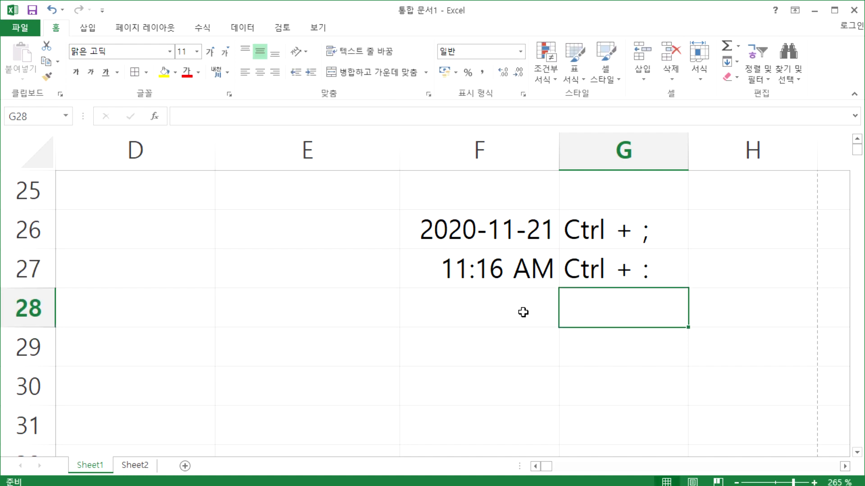
pyautogui.press('Up')
pyautogui.press('Up')
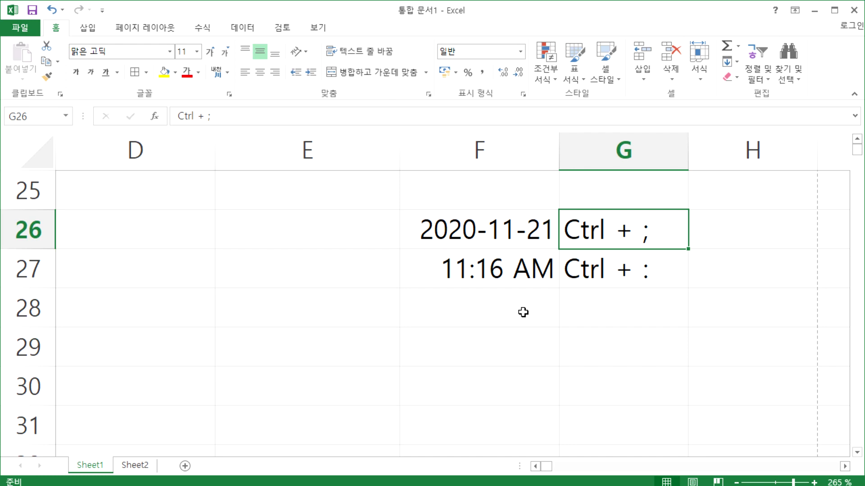
pyautogui.press('Down')
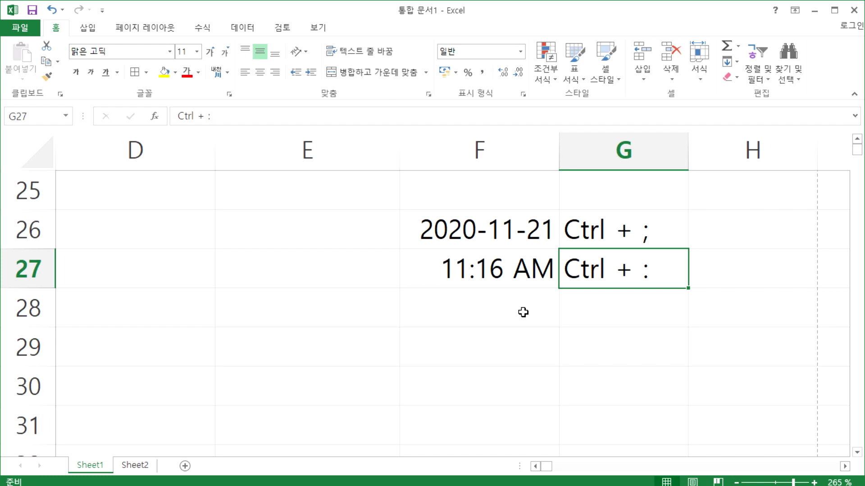
pyautogui.press('Down')
pyautogui.press('Left')
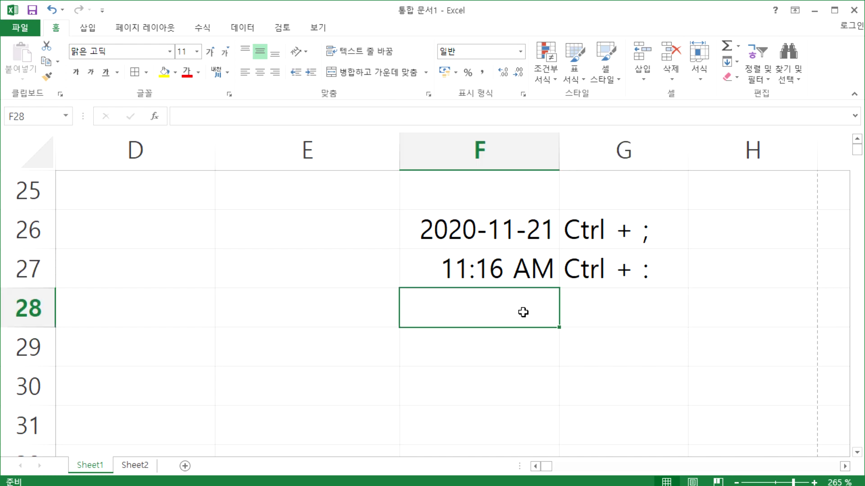
pyautogui.press('Up')
pyautogui.press('Up')
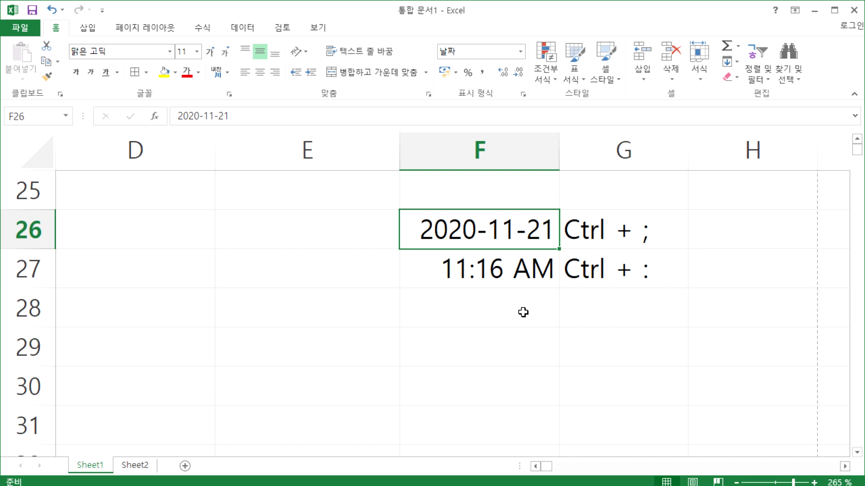
# Step: Enter the time 11:17 in cell F28, below the inserted current time
pyautogui.press('Down')
pyautogui.press('Down')
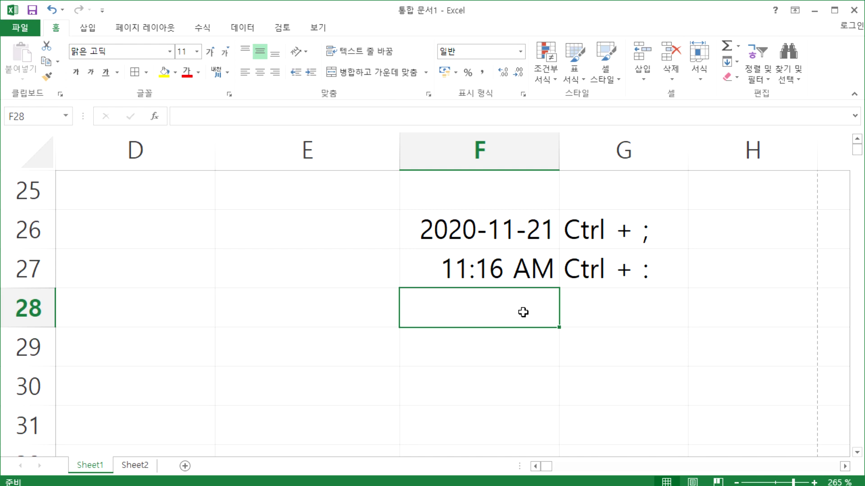
pyautogui.write('11:17')
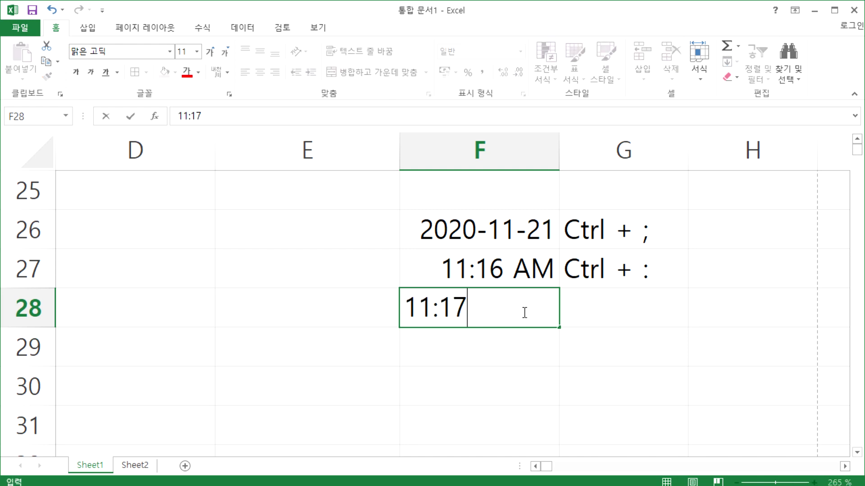
pyautogui.press('Return')
pyautogui.click(522, 310)
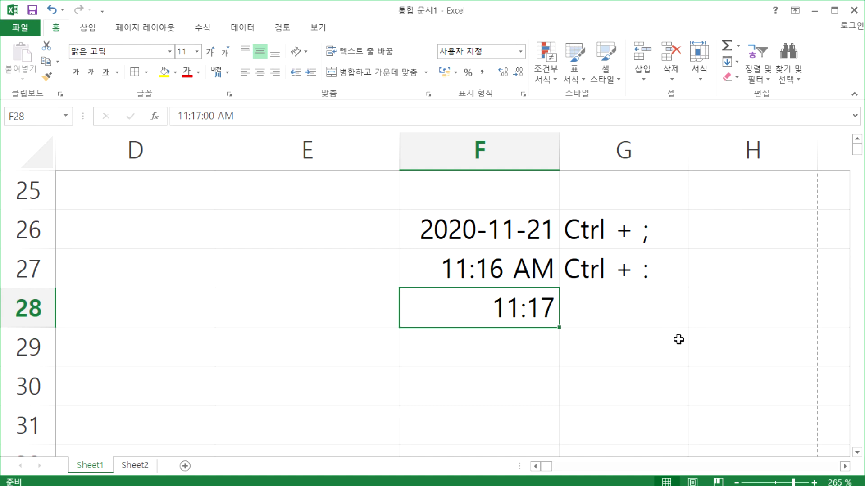
# Step: Insert the current time, 11:18 AM, in cell F29
pyautogui.press('Return')
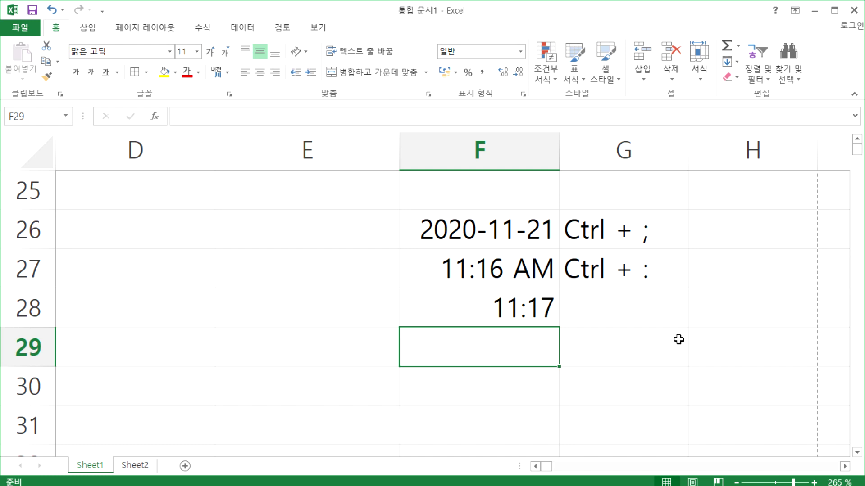
pyautogui.hotkey('ctrl', 'shift', ';')
pyautogui.press('Return')
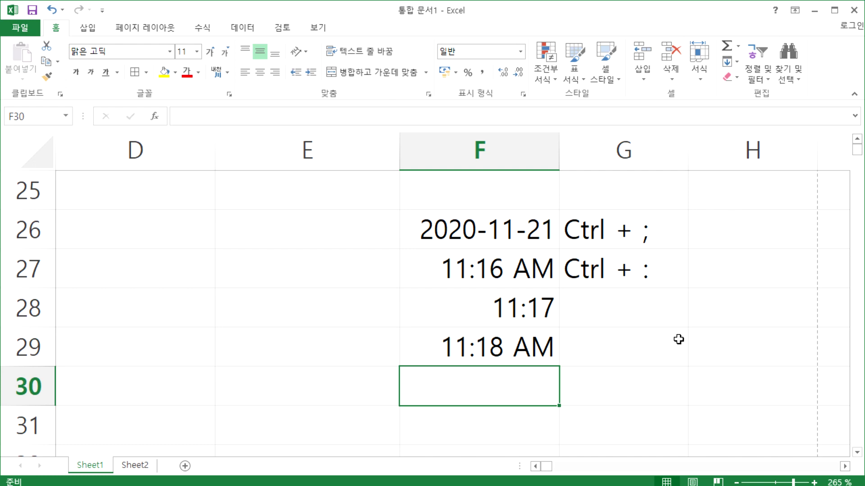
# Step: Clear the two extra times from cells F28 and F29
pyautogui.press('Up')
pyautogui.hotkey('shift', 'Up')
pyautogui.press('Delete')
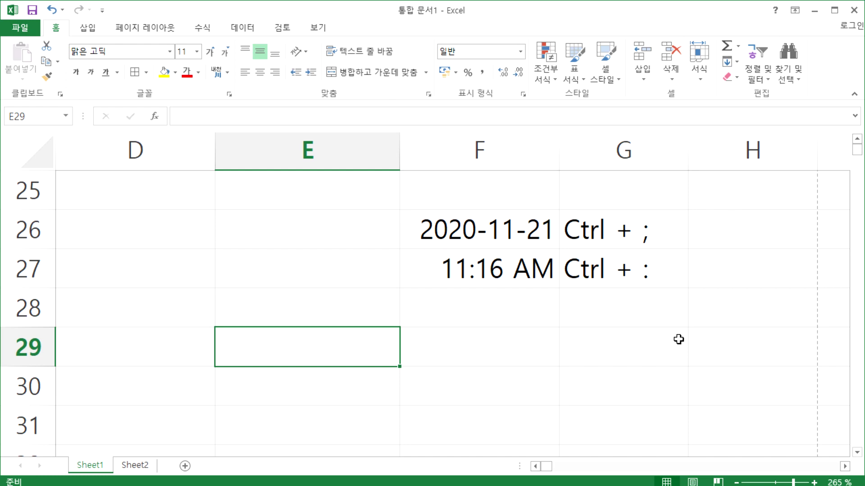
pyautogui.scroll(-2, 480, 320)
pyautogui.scroll(1, 390, 272)
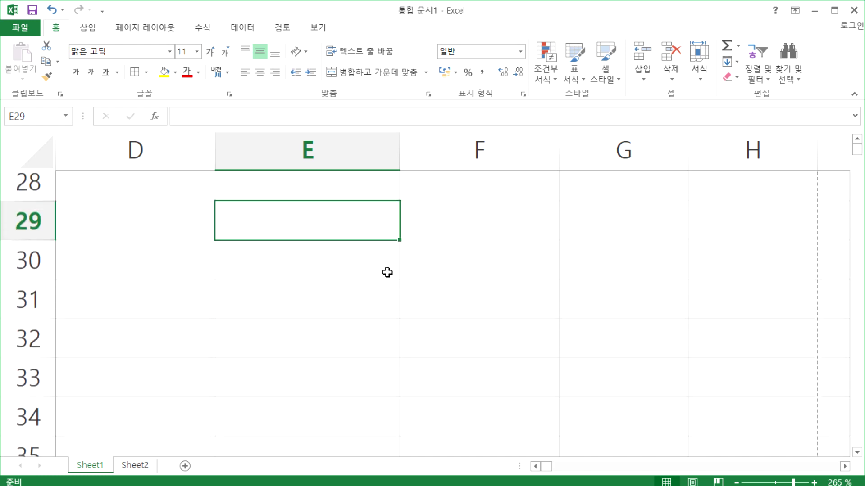
pyautogui.write('ghd')
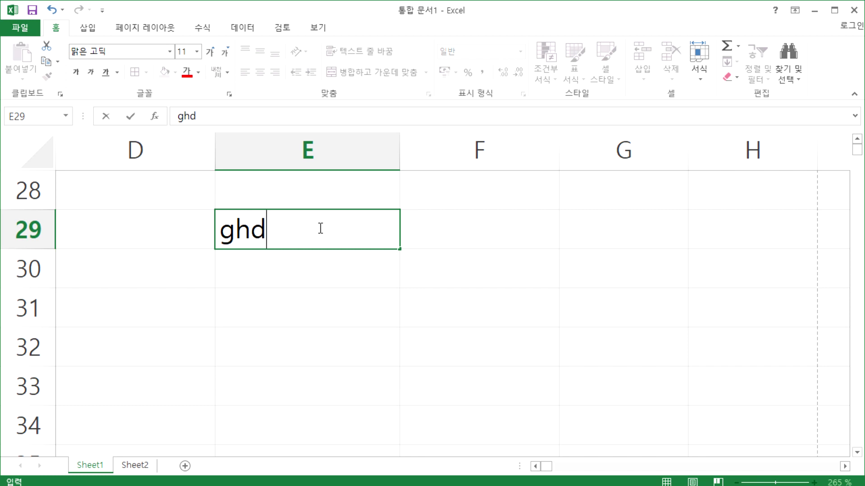
pyautogui.press('Escape')
pyautogui.write('홍')
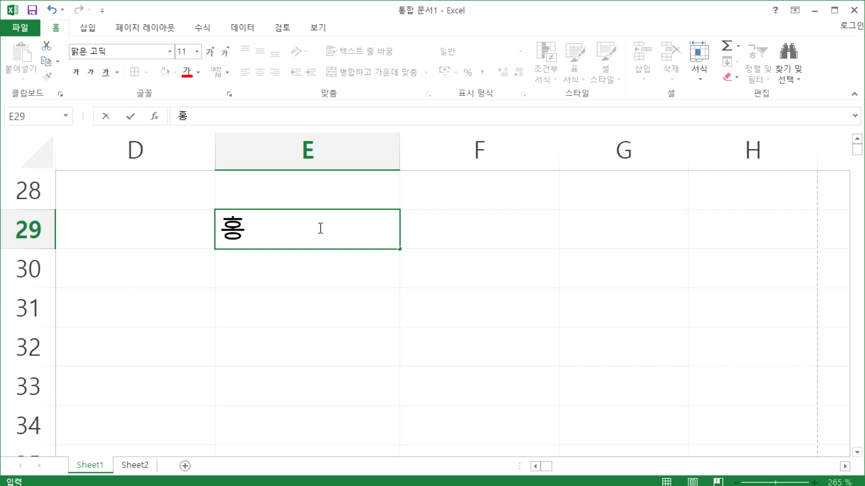
pyautogui.press('Escape')
# Step: Try entering the syllables 호호 in cell E29 and erase them again
pyautogui.write('호')
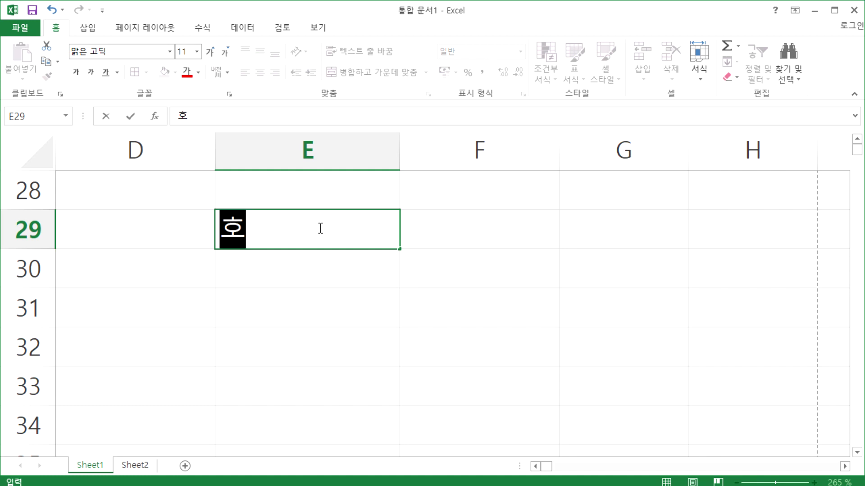
pyautogui.click(256, 230)
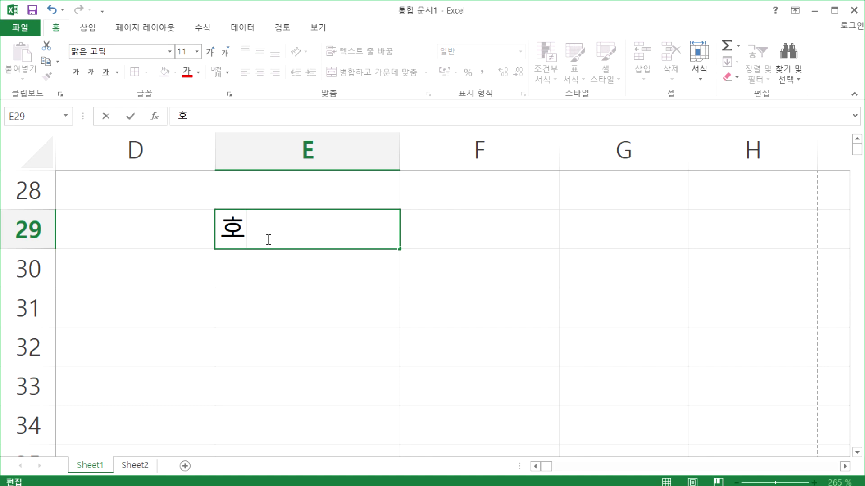
pyautogui.write('호')
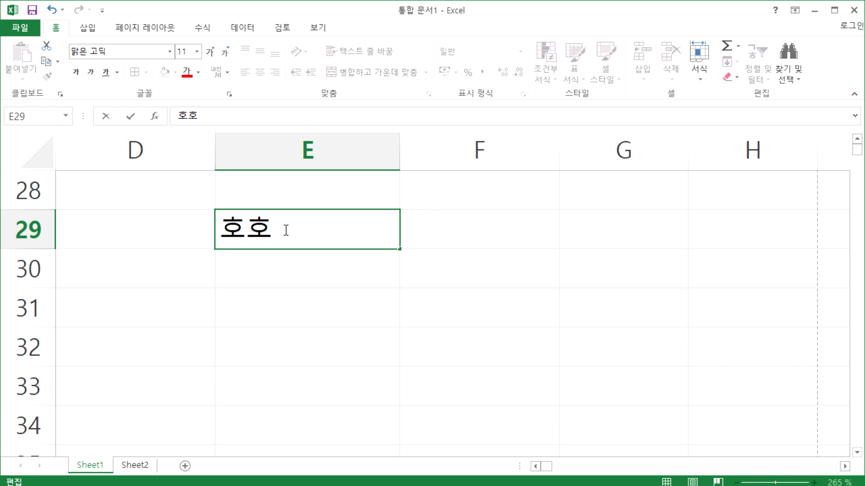
pyautogui.press('BackSpace')
pyautogui.press('BackSpace')
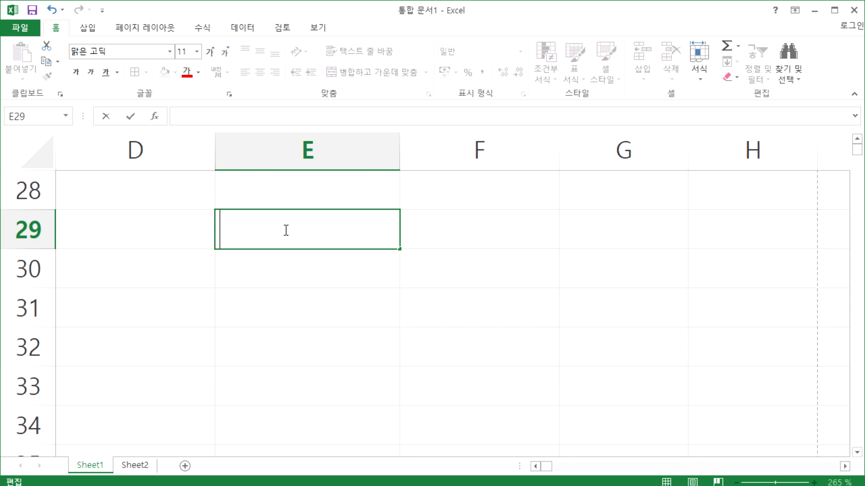
# Step: Enter 호 in cell E29, convert it to the hanja 虎 (범 호), and add another 호 after it
pyautogui.write('호')
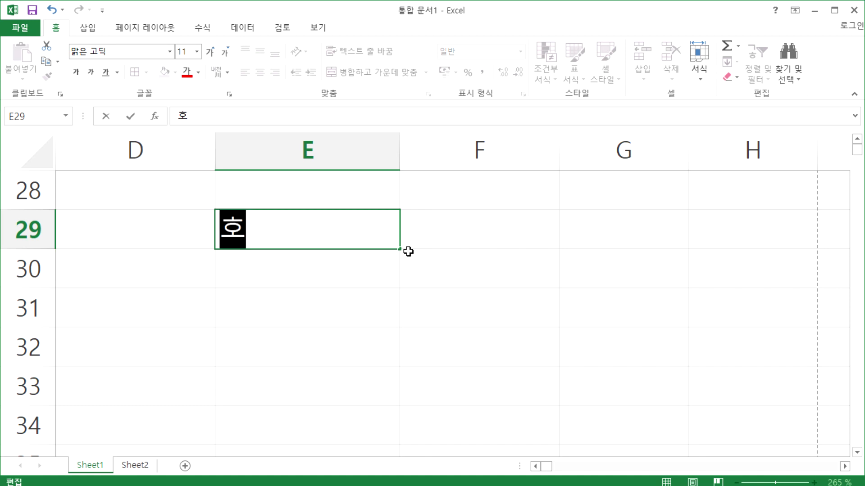
pyautogui.press('Hangul_Hanja')
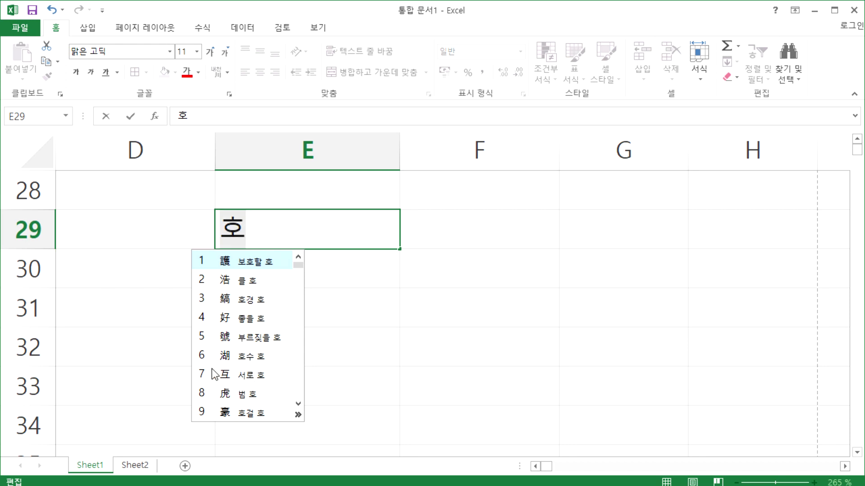
pyautogui.click(237, 396)
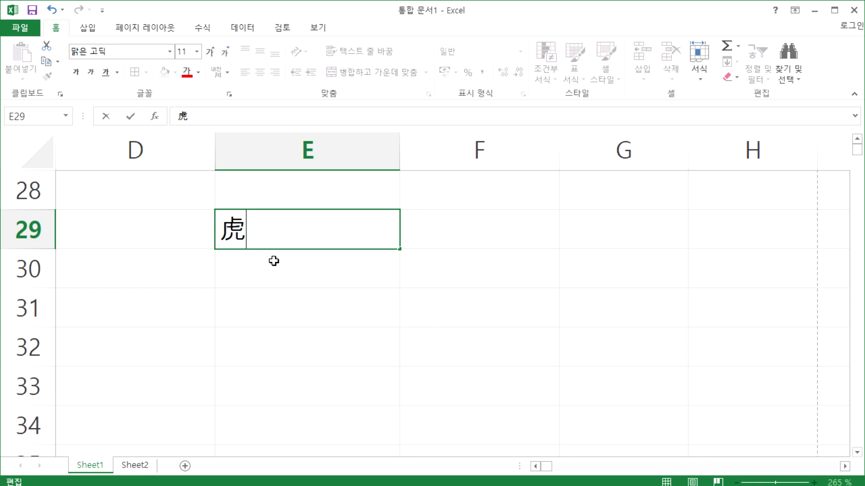
pyautogui.write('ㅎㅗ')
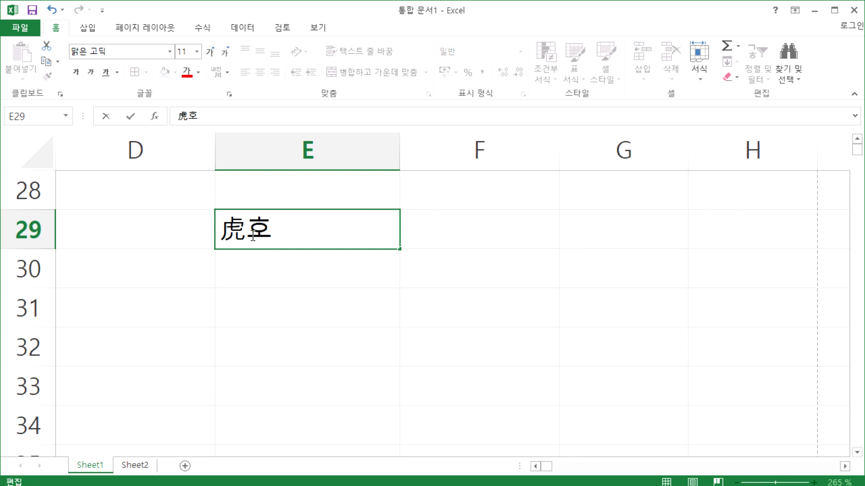
# Step: Try the Hangul/Hanja conversion on the text in E29 and cancel it without converting anything
pyautogui.moveTo(254, 234); pyautogui.dragTo(286, 231)
pyautogui.click(287, 233)
pyautogui.press('Hangul_Hanja')
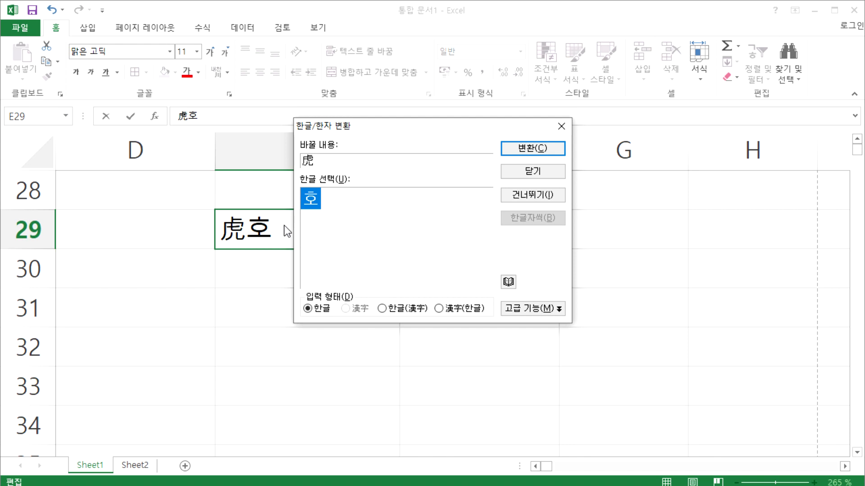
pyautogui.press('Escape')
pyautogui.moveTo(286, 232); pyautogui.dragTo(249, 232)
pyautogui.press('Hangul_Hanja')
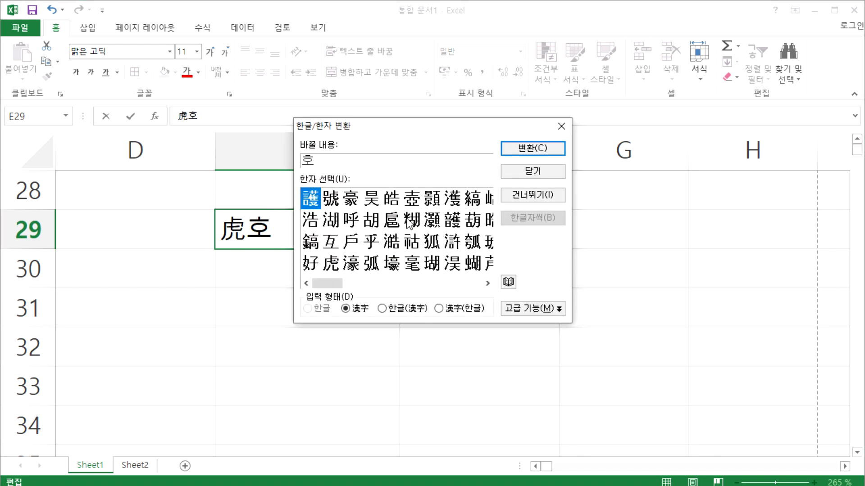
pyautogui.press('Escape')
# Step: Separate 虎 and 호 in cell E29 with a space
pyautogui.moveTo(249, 232)
pyautogui.mouseDown()
pyautogui.moveTo(213, 230)
pyautogui.moveTo(256, 232)
pyautogui.mouseUp()
pyautogui.click(273, 239)
pyautogui.click(282, 229)
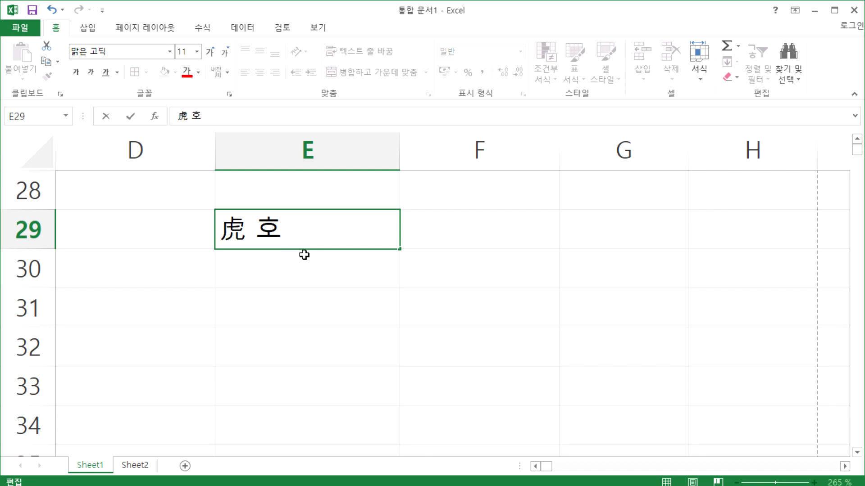
# Step: Open the Hangul/Hanja conversion for 호 in E29 and look up the candidate 豪 in the hanja dictionary
pyautogui.press('Hangul_Hanja')
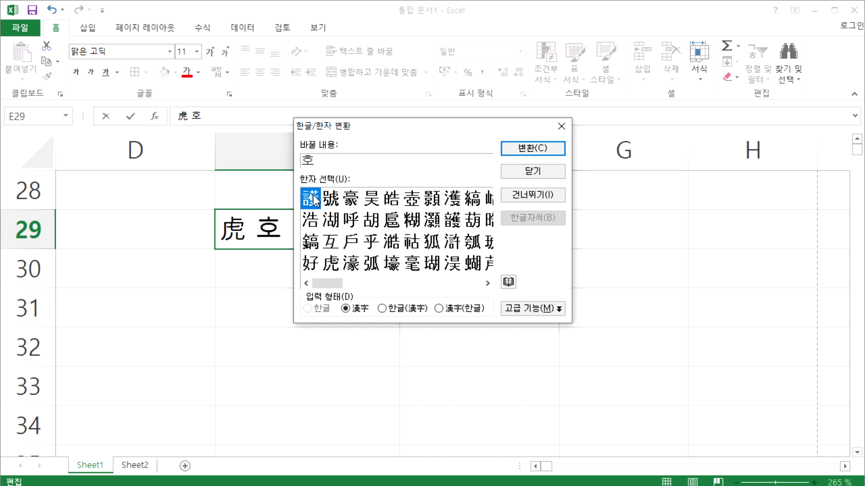
pyautogui.click(335, 200)
pyautogui.click(353, 200)
pyautogui.moveTo(327, 208); pyautogui.dragTo(387, 220)
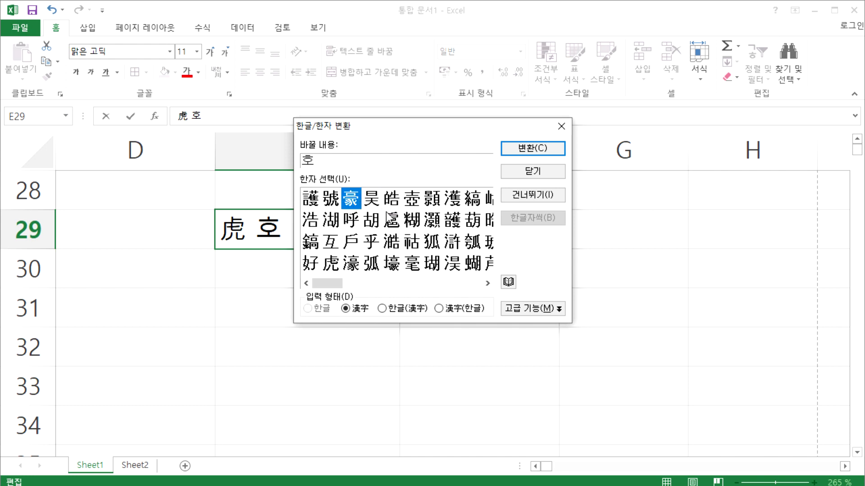
pyautogui.click(509, 284)
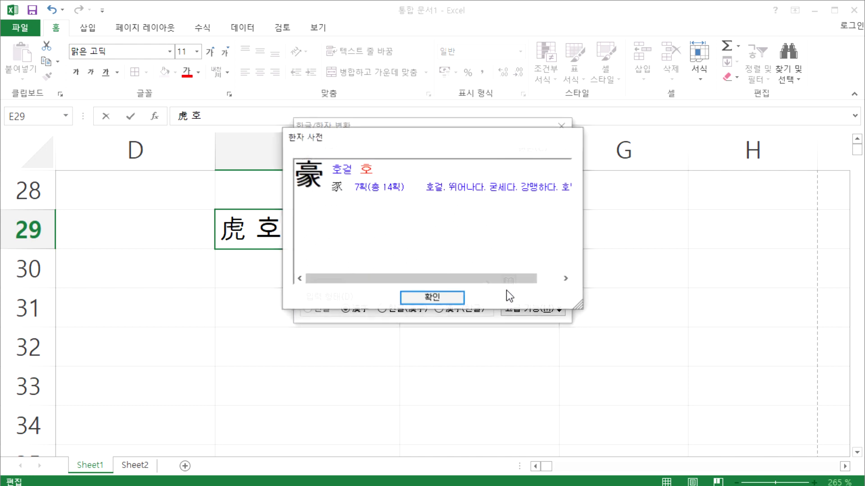
pyautogui.moveTo(450, 135); pyautogui.dragTo(568, 145)
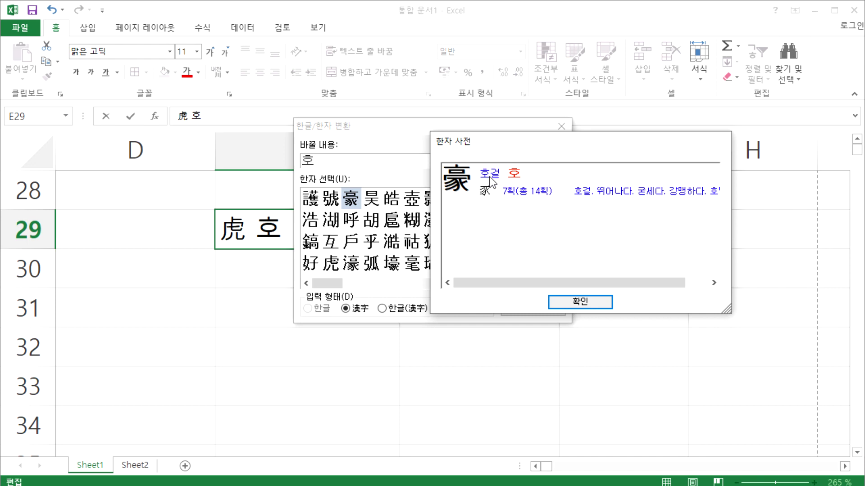
pyautogui.click(579, 304)
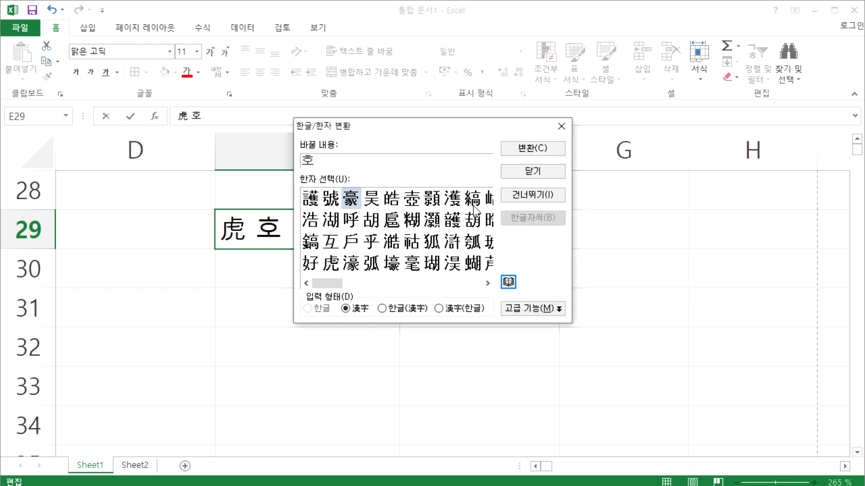
# Step: Look up the meaning of the candidate 浩 in the hanja dictionary
pyautogui.click(318, 227)
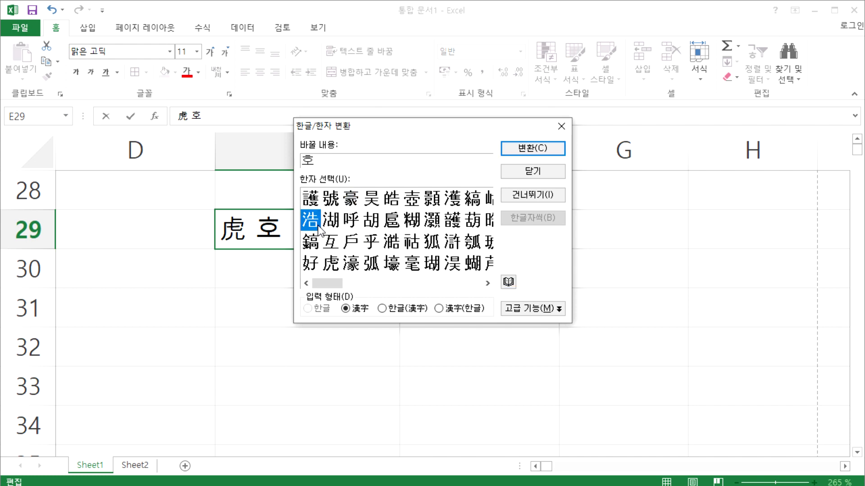
pyautogui.click(508, 282)
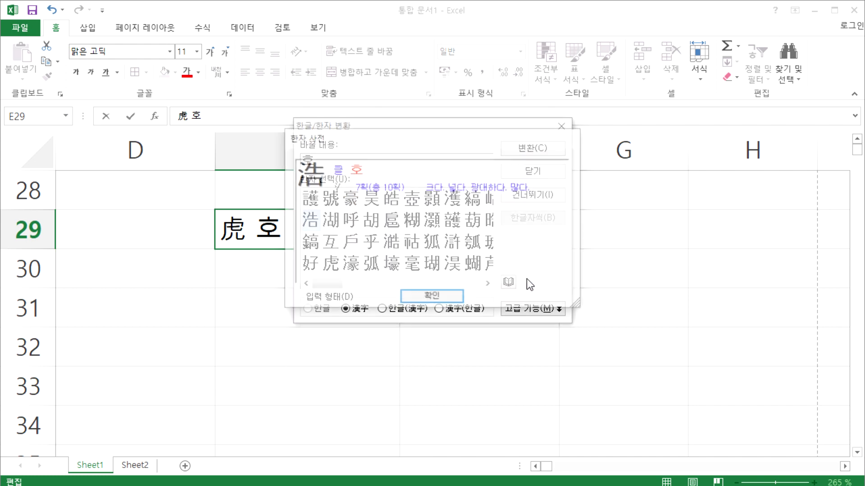
pyautogui.moveTo(387, 150); pyautogui.dragTo(541, 190)
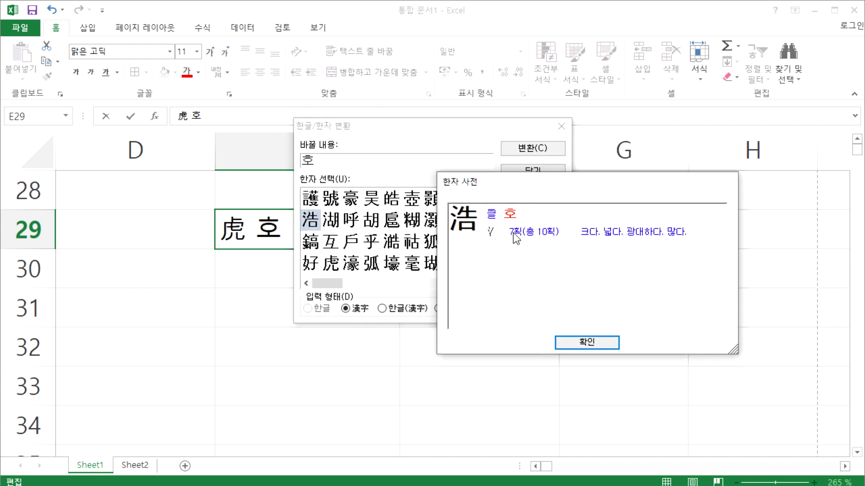
pyautogui.click(579, 339)
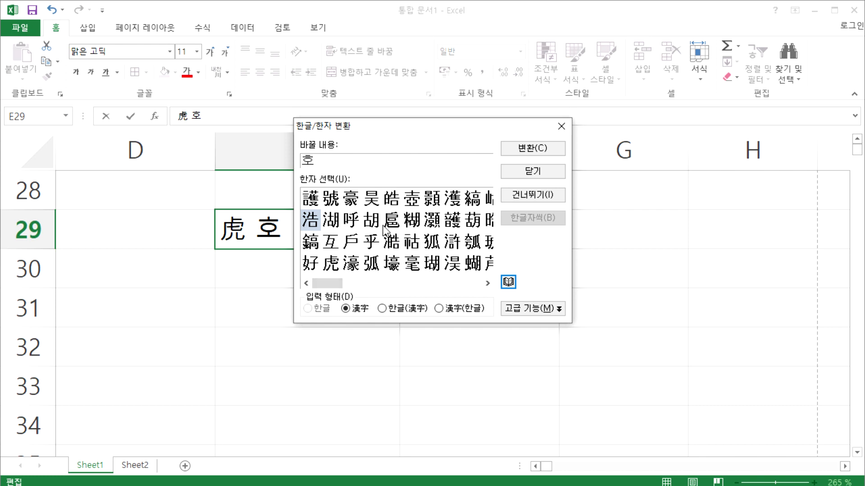
# Step: Look up the meaning of the candidate 湖 in the hanja dictionary
pyautogui.click(337, 225)
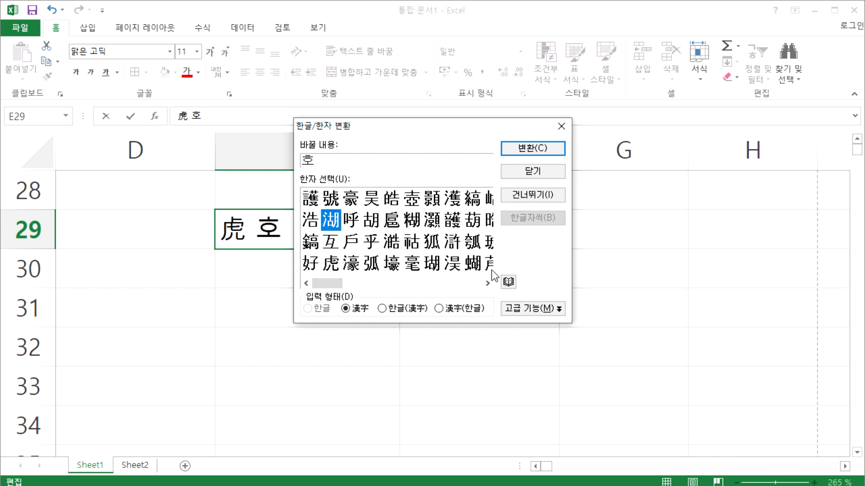
pyautogui.click(508, 282)
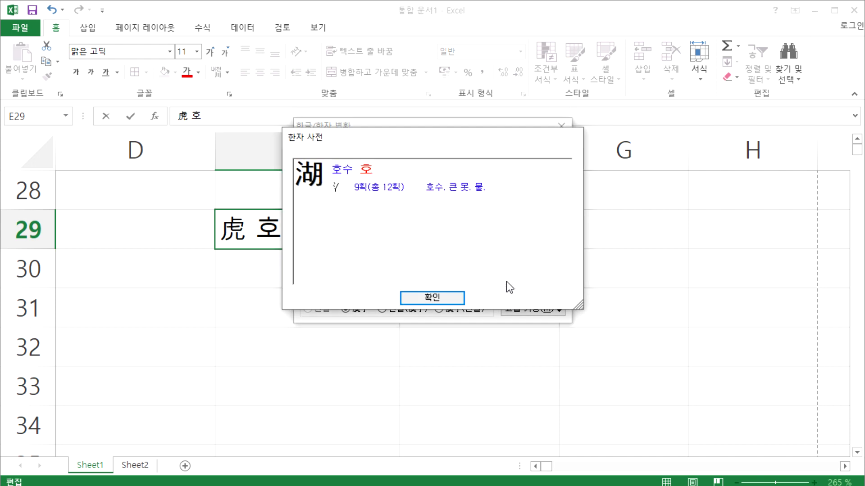
pyautogui.moveTo(456, 148); pyautogui.dragTo(611, 214)
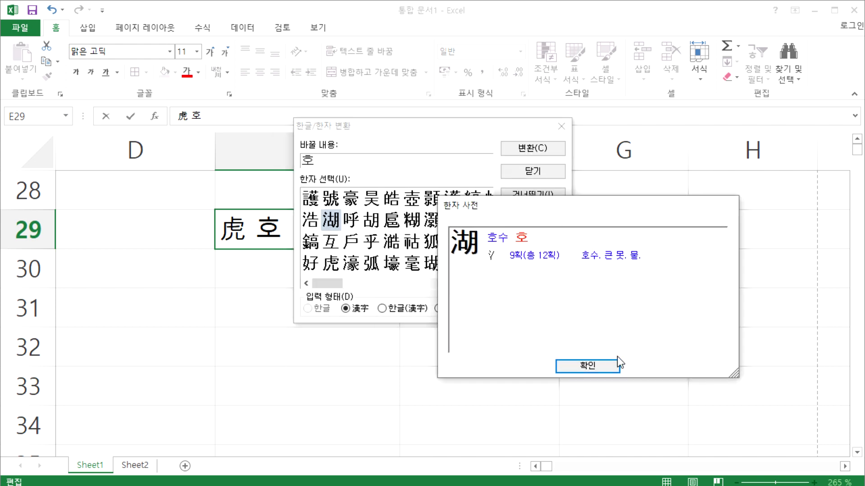
# Step: Look up the meaning of the candidate 濩 for 호 in the hanja dictionary
pyautogui.click(593, 367)
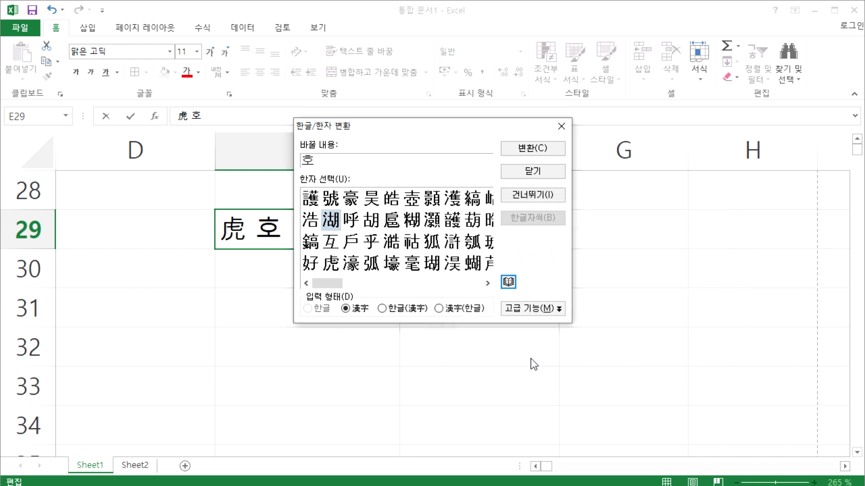
pyautogui.click(490, 285)
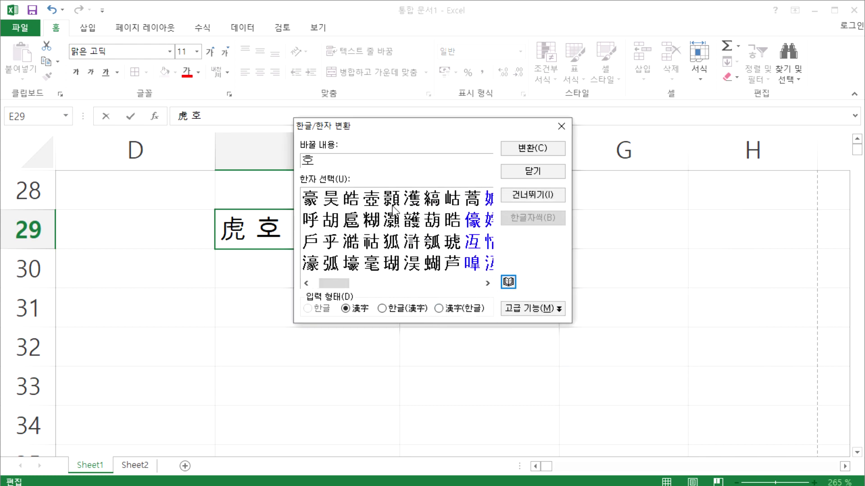
pyautogui.click(412, 202)
pyautogui.click(508, 282)
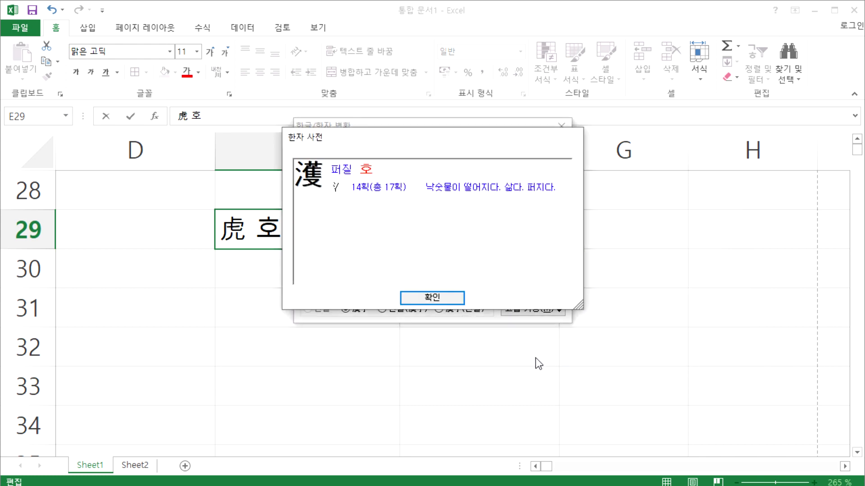
pyautogui.click(447, 298)
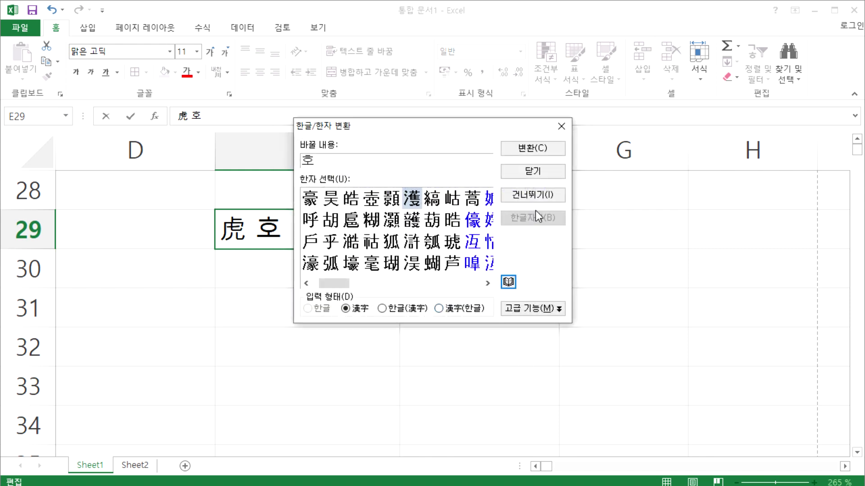
# Step: Convert 호 in cell E29 to the hanja 濩 and commit the cell
pyautogui.click(414, 202)
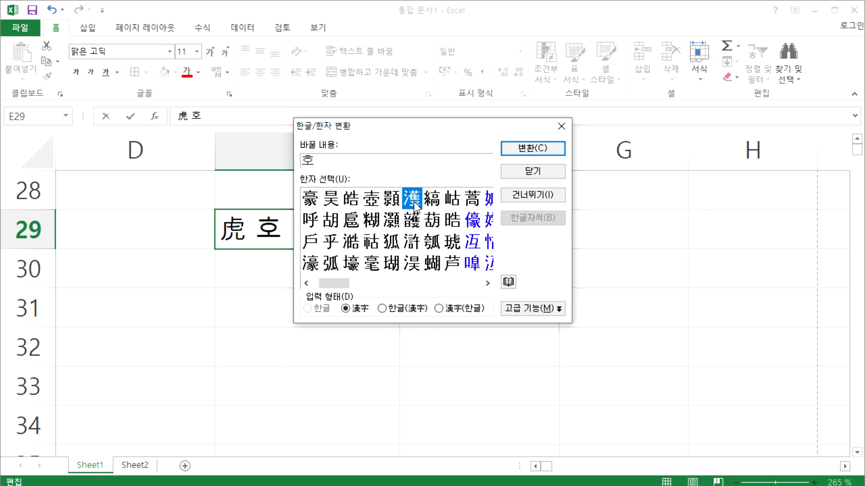
pyautogui.click(542, 147)
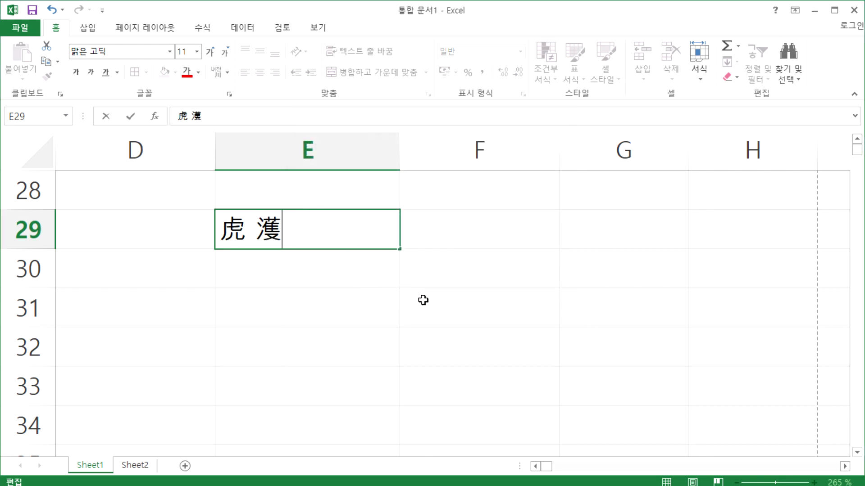
pyautogui.click(305, 274)
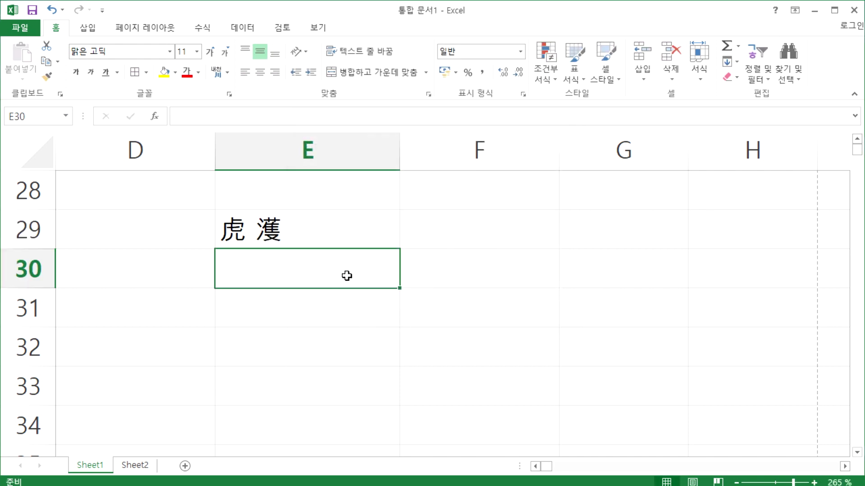
# Step: Enter the word 대한민국 in cell E30 and keep the cell open for editing
pyautogui.write('대한민국')
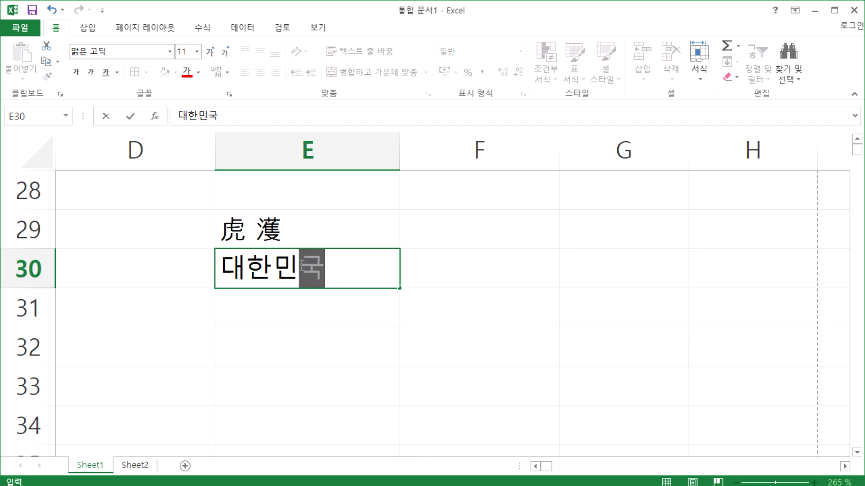
pyautogui.click(336, 280)
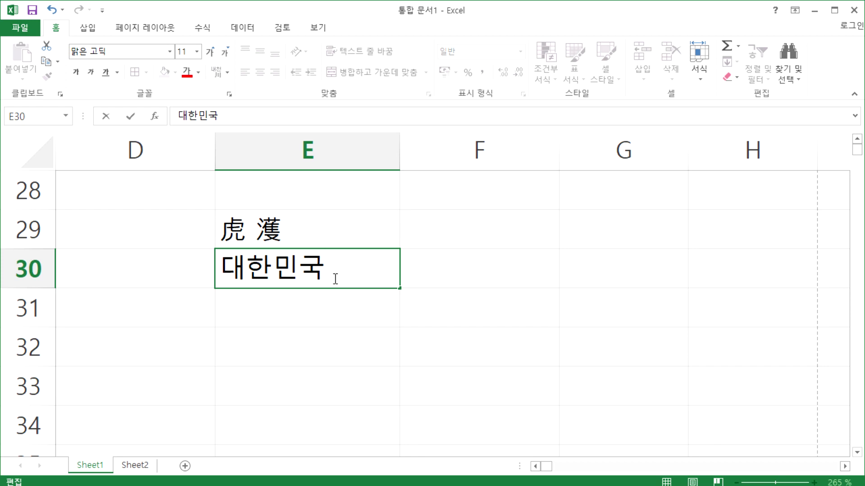
pyautogui.moveTo(336, 279); pyautogui.dragTo(199, 270)
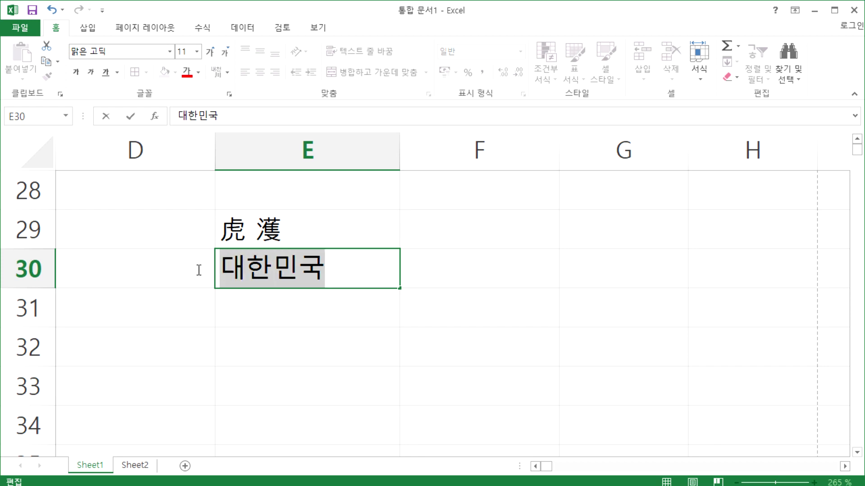
pyautogui.click(338, 271)
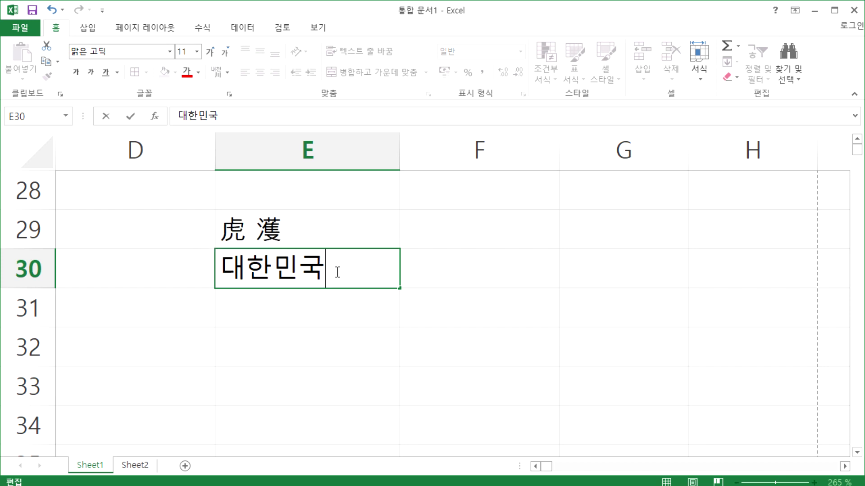
# Step: Check the character meanings of 大韓民國 in the hanja dictionary and convert 대한민국 in E30 to it
pyautogui.press('Hangul_Hanja')
pyautogui.moveTo(386, 131); pyautogui.dragTo(500, 129)
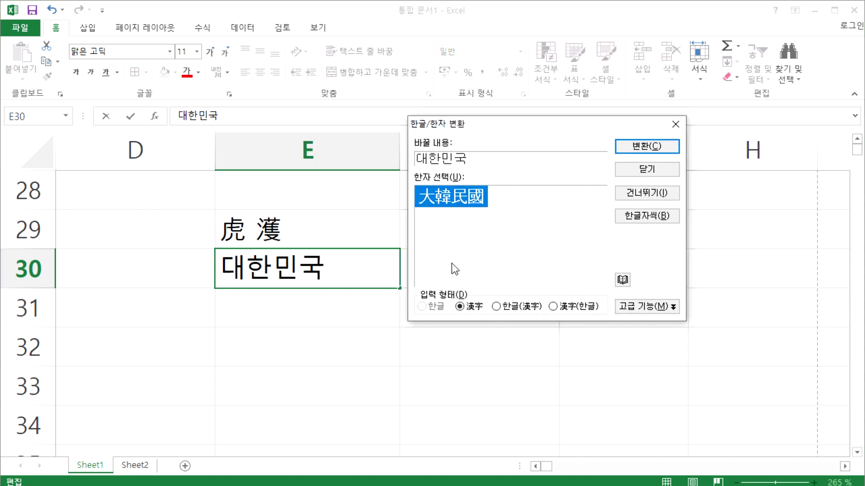
pyautogui.click(622, 280)
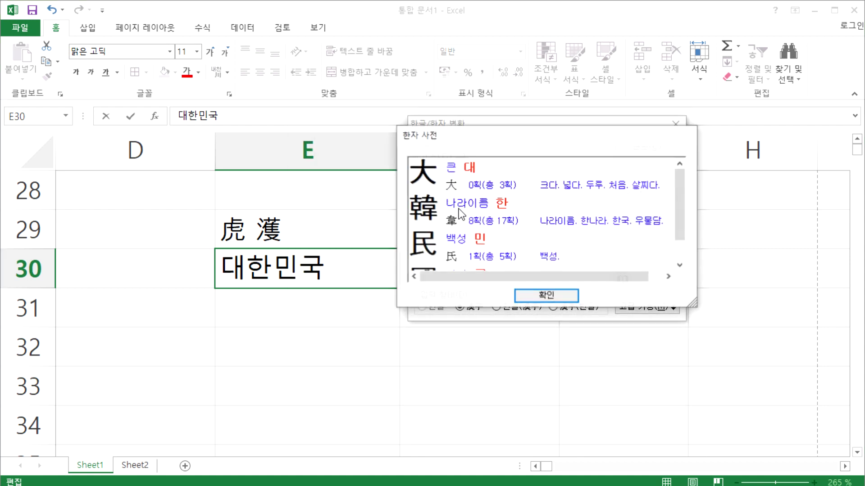
pyautogui.moveTo(526, 136); pyautogui.dragTo(657, 113)
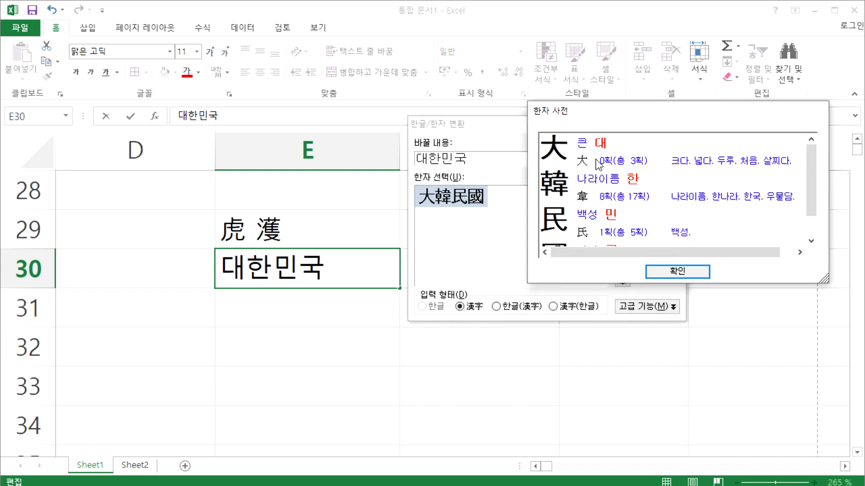
pyautogui.moveTo(807, 196); pyautogui.dragTo(812, 221)
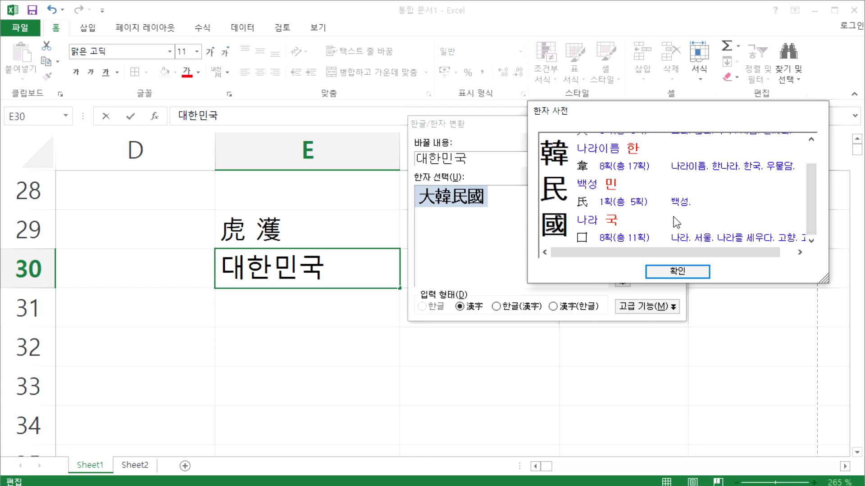
pyautogui.click(671, 271)
pyautogui.click(648, 147)
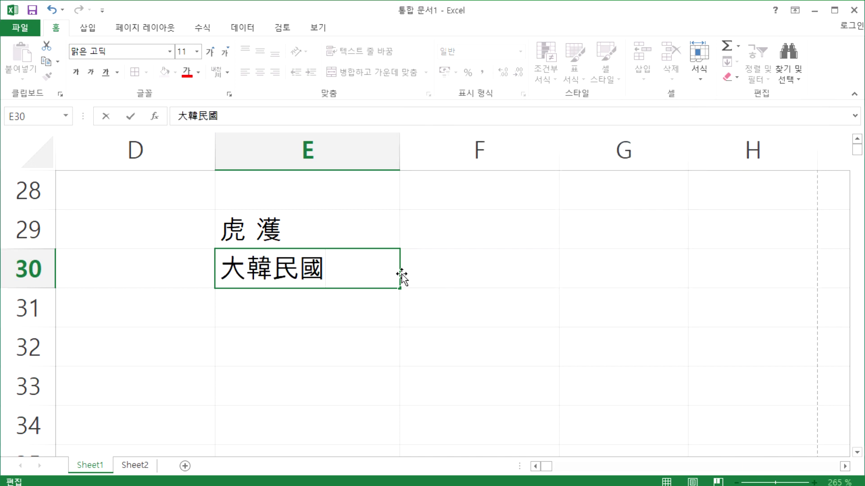
pyautogui.click(316, 310)
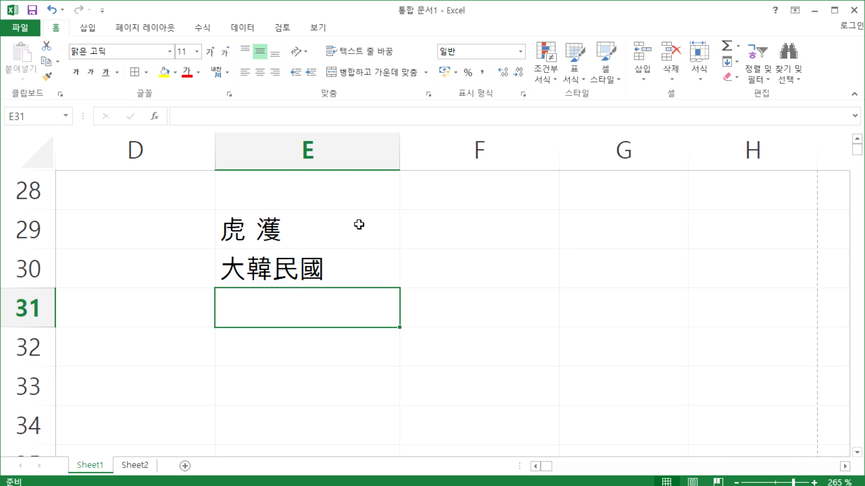
# Step: Enter 대한민국 in cell F30 and convert only its last syllable 국 to the hanja 國
pyautogui.click(448, 268)
pyautogui.write('대한민')
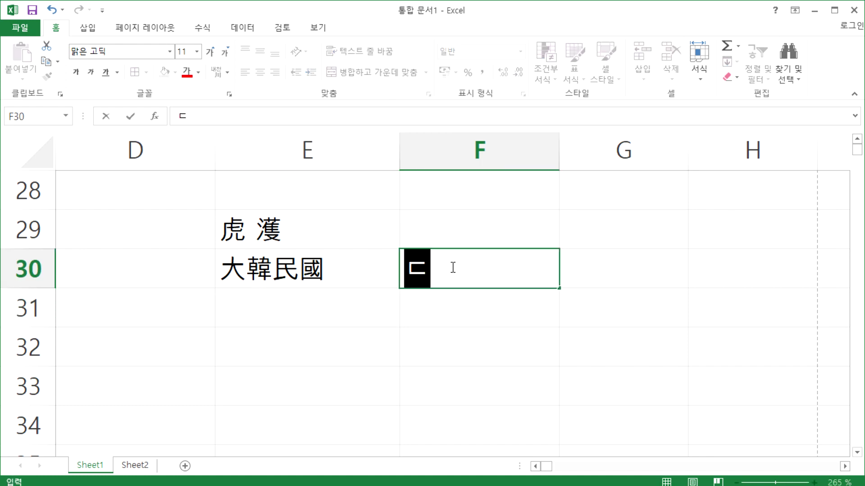
pyautogui.write('국')
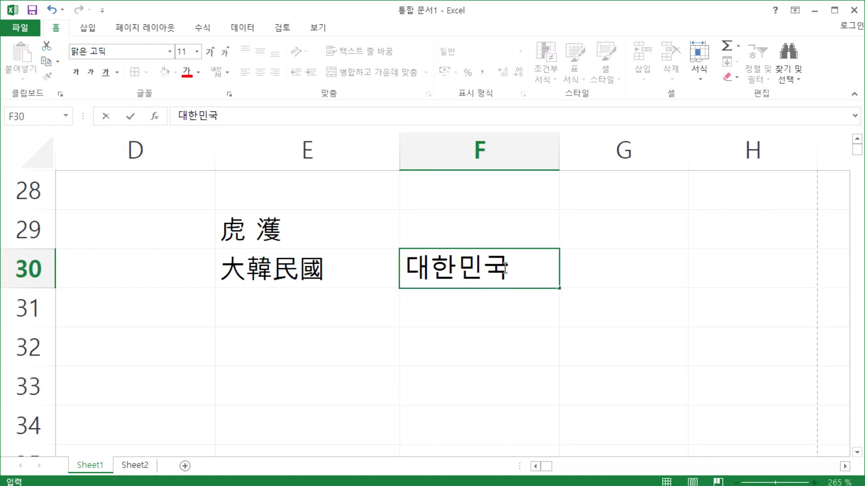
pyautogui.press('Hangul_Hanja')
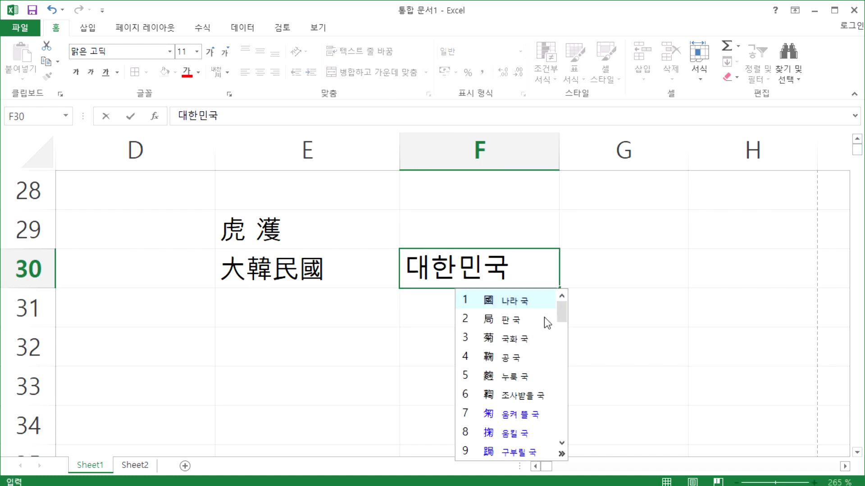
pyautogui.click(494, 304)
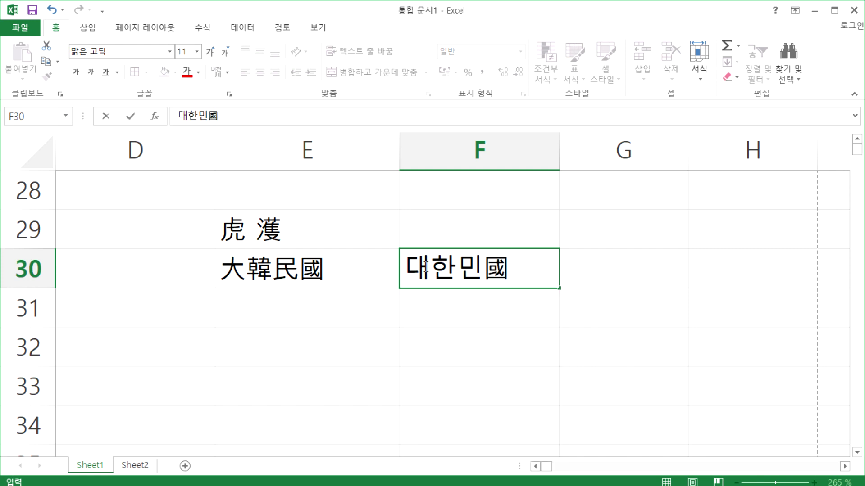
pyautogui.moveTo(406, 284); pyautogui.dragTo(445, 285)
pyautogui.press('Hangul_Hanja')
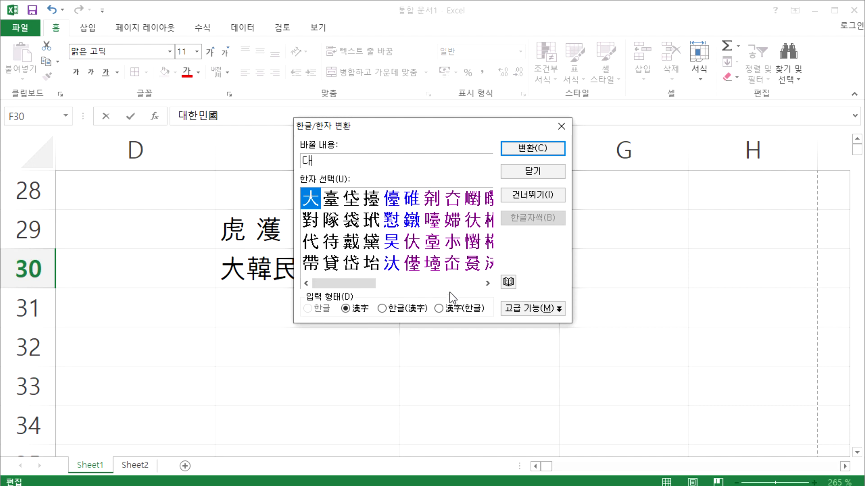
pyautogui.press('Escape')
pyautogui.press('Hangul_Hanja')
pyautogui.click(515, 175)
# Step: Convert the hanja 國 at the end of cell F30 back to Hangul 국
pyautogui.moveTo(483, 270); pyautogui.dragTo(524, 275)
pyautogui.press('Hangul_Hanja')
pyautogui.click(525, 153)
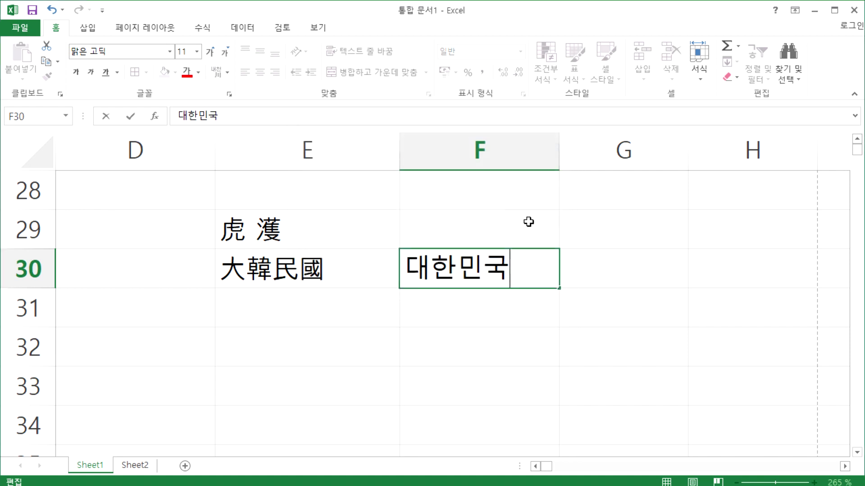
# Step: View the hanja candidates for the whole word 대한민국 in F30, cancel the conversion and commit the cell
pyautogui.moveTo(517, 267); pyautogui.dragTo(395, 265)
pyautogui.press('Hangul_Hanja')
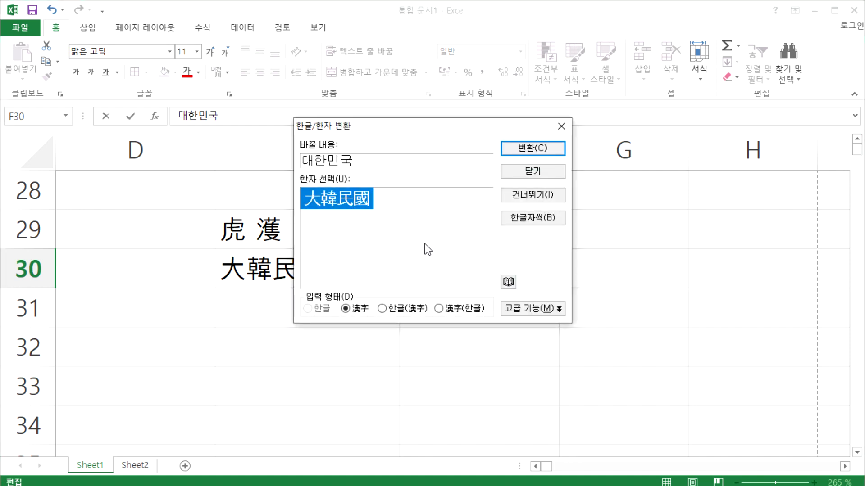
pyautogui.press('Escape')
pyautogui.click(465, 316)
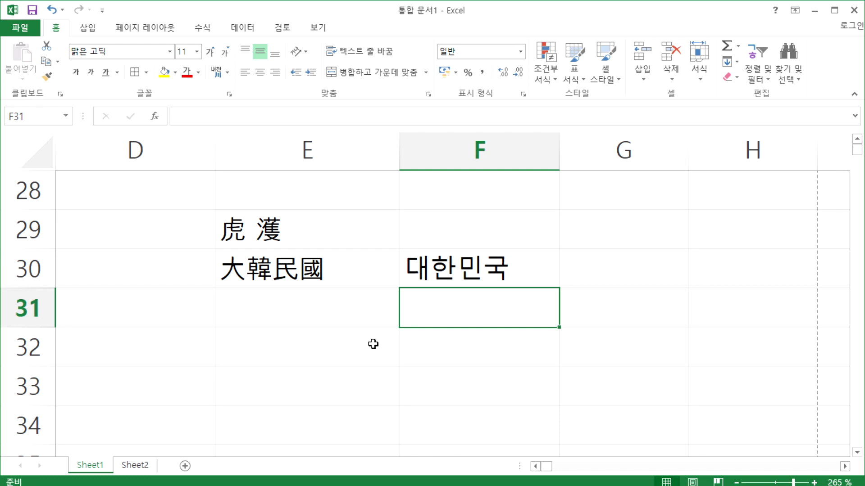
pyautogui.scroll(2, 373, 344)
pyautogui.scroll(-2, 373, 344)
pyautogui.click(346, 308)
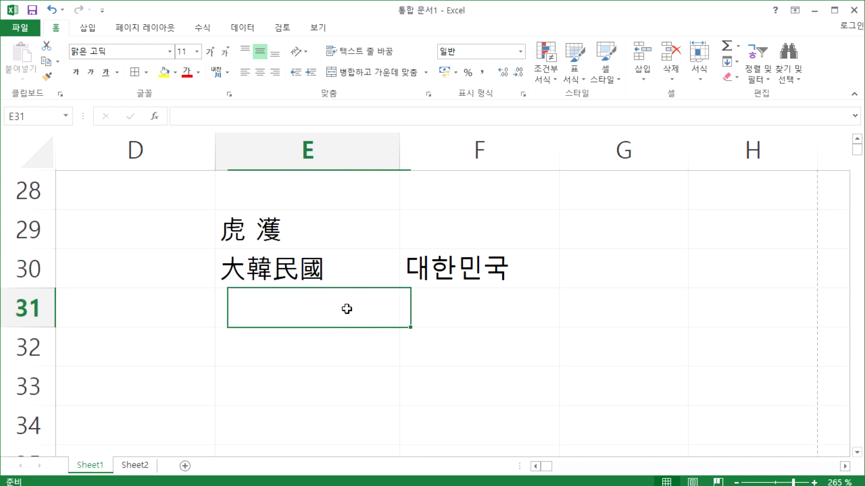
pyautogui.click(425, 308)
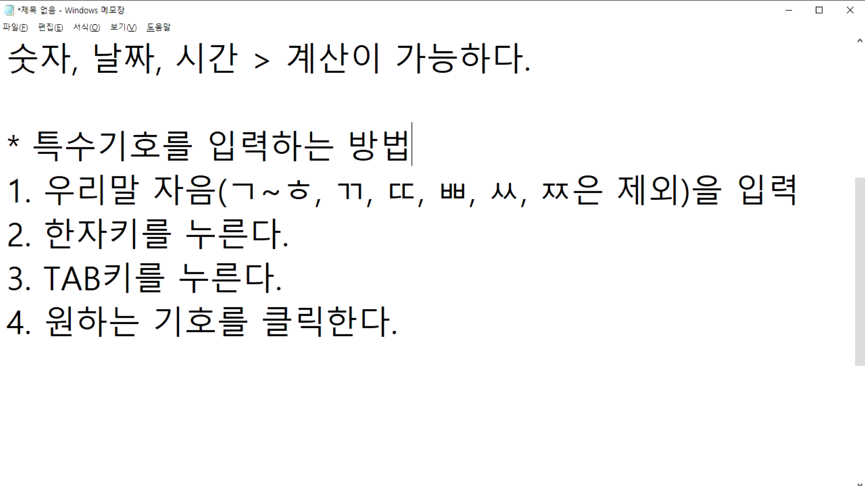
# Step: In the Notepad notes, add the line "* 신문, 방송, 언론, 잡지" below the special-symbol steps and start a dash item under it
pyautogui.scroll(-1, 421, 382)
pyautogui.click(110, 279)
pyautogui.write('* ')
pyautogui.write('ㅅㅣㄴ문, 방송, ')
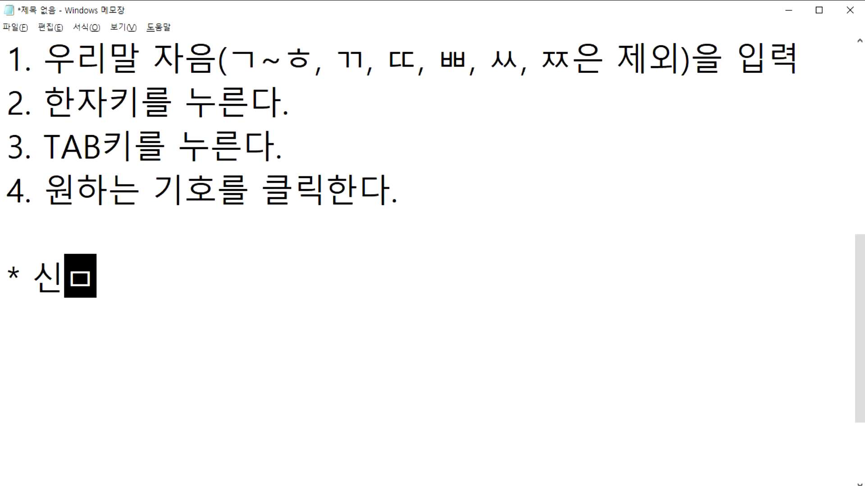
pyautogui.write('언론, 잡지')
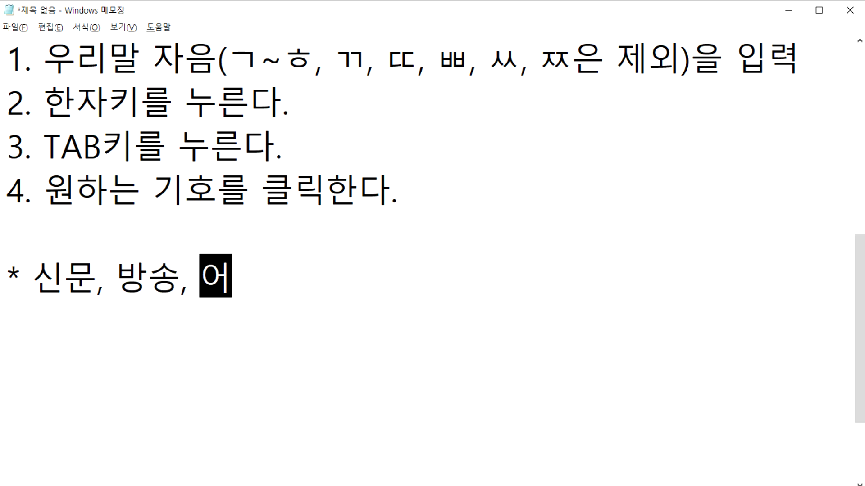
pyautogui.press('Return')
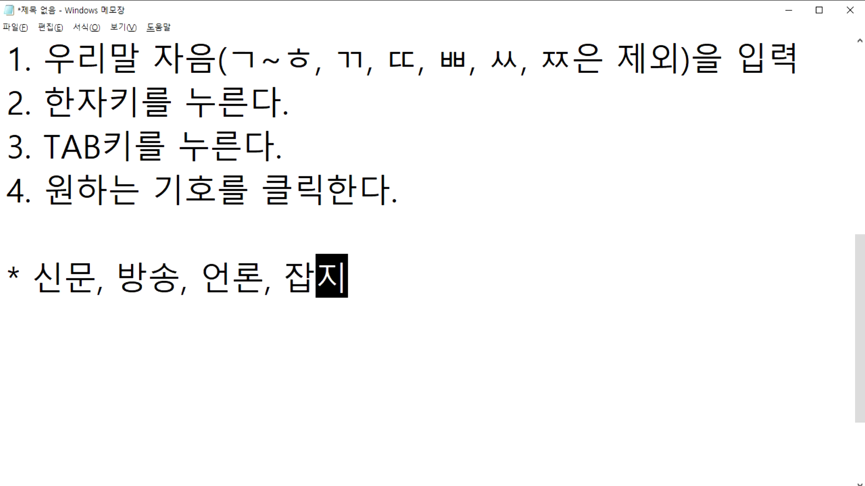
pyautogui.press('Return')
pyautogui.write('-')
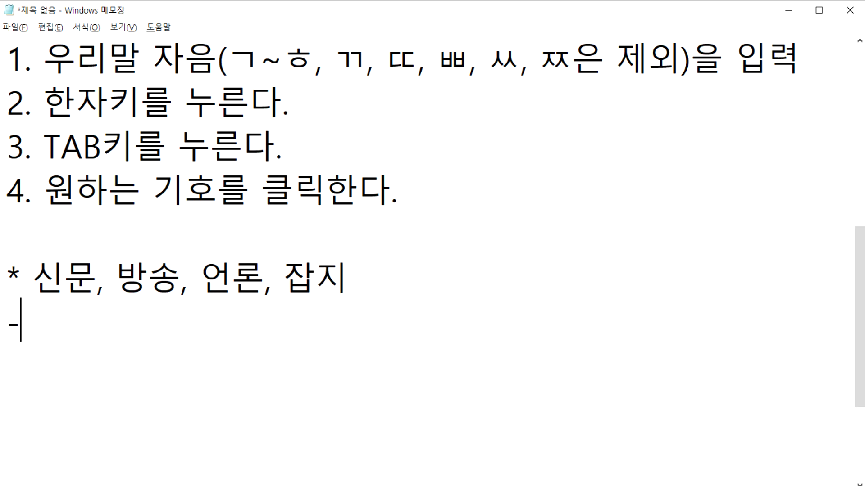
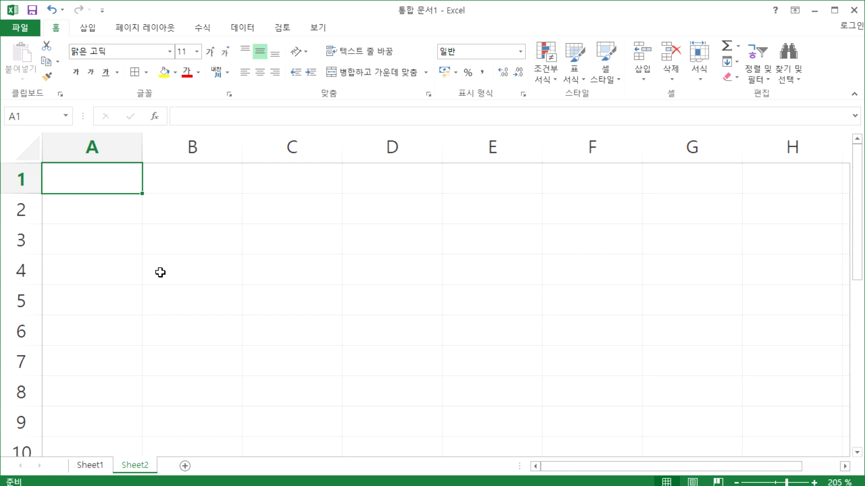
# Step: Select cell B2 on Sheet2 in Excel and zoom the sheet in to 235%
pyautogui.click(173, 209)
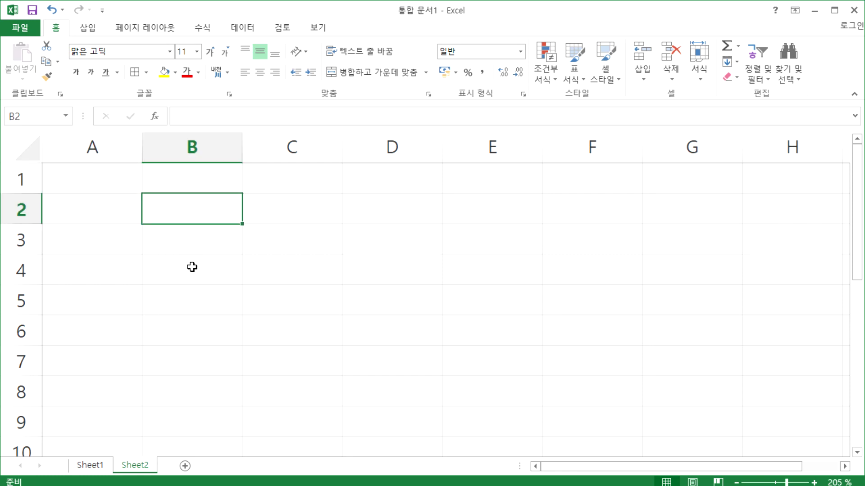
pyautogui.scroll(1, 191, 266)
pyautogui.scroll(1, 192, 266)
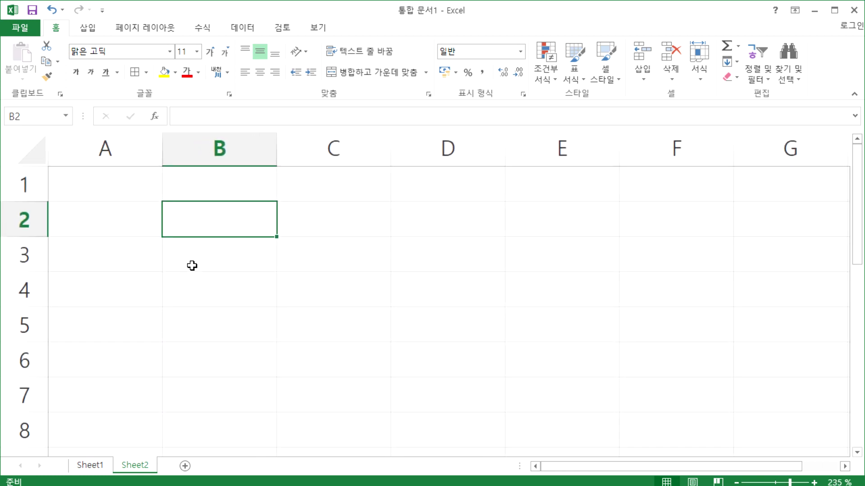
# Step: Enter the headers 국어, 영어 and 합계 in cells B2 to D2
pyautogui.write('국어')
pyautogui.press('Tab')
pyautogui.write('영어')
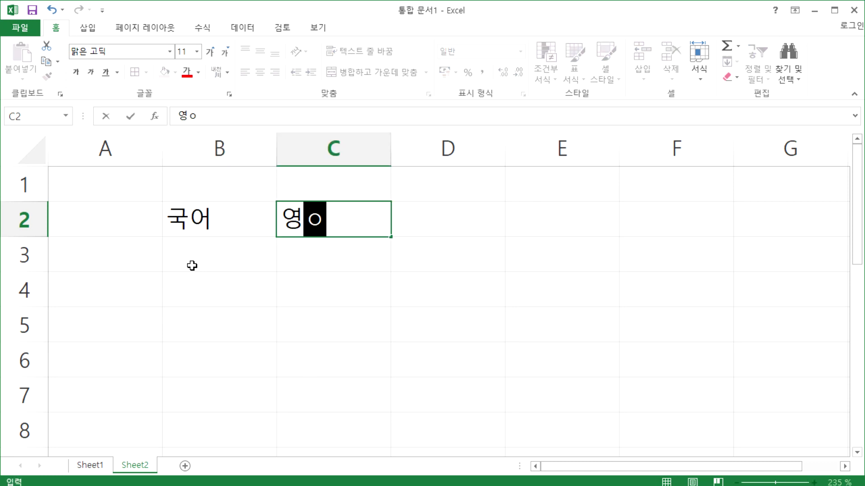
pyautogui.press('Tab')
pyautogui.write('합계')
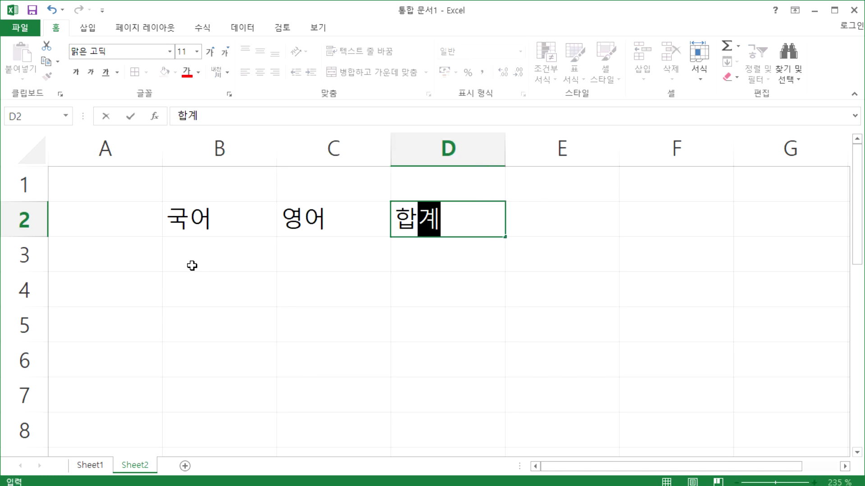
pyautogui.press('Return')
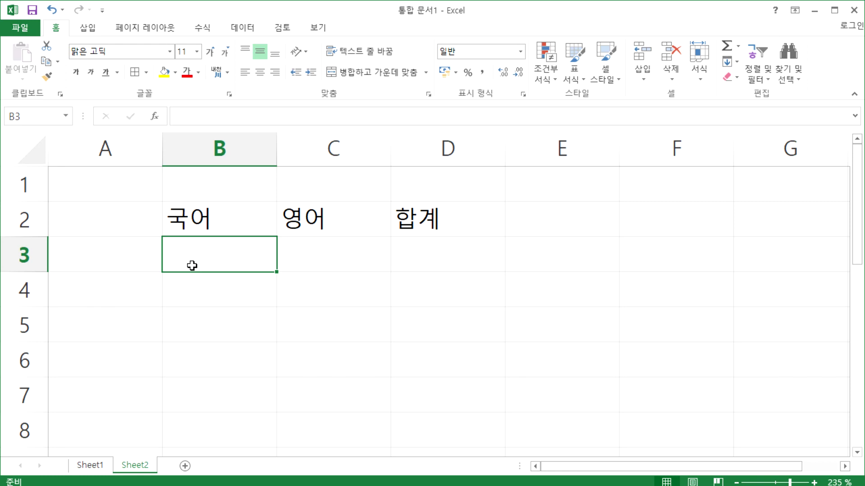
# Step: Add the header 평균 in cell E2, beside 합계
pyautogui.press('Up')
pyautogui.press('Right')
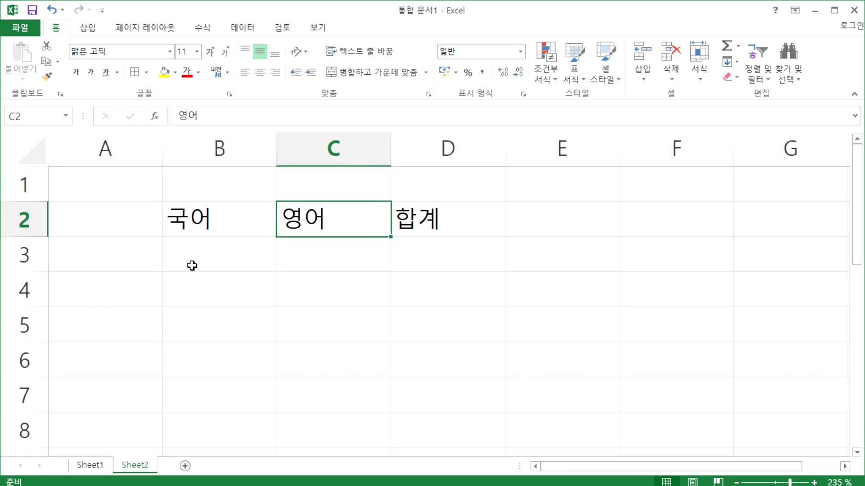
pyautogui.press('Down')
pyautogui.press('Right')
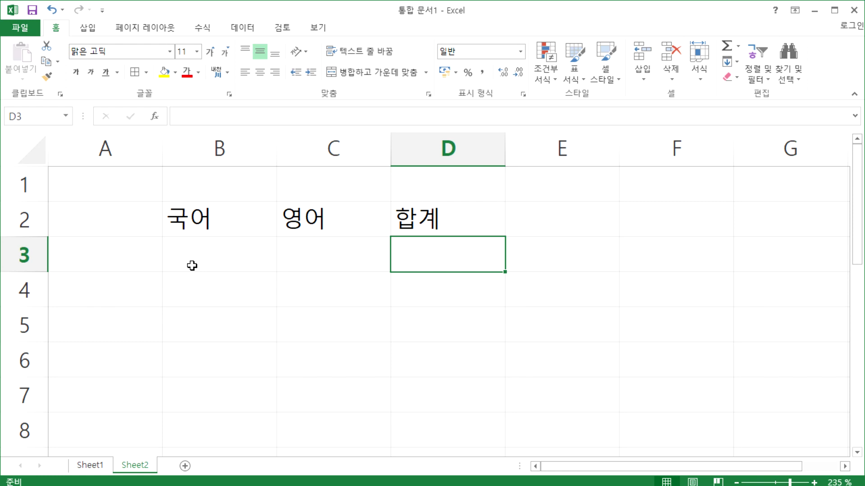
pyautogui.press('Up')
pyautogui.press('Right')
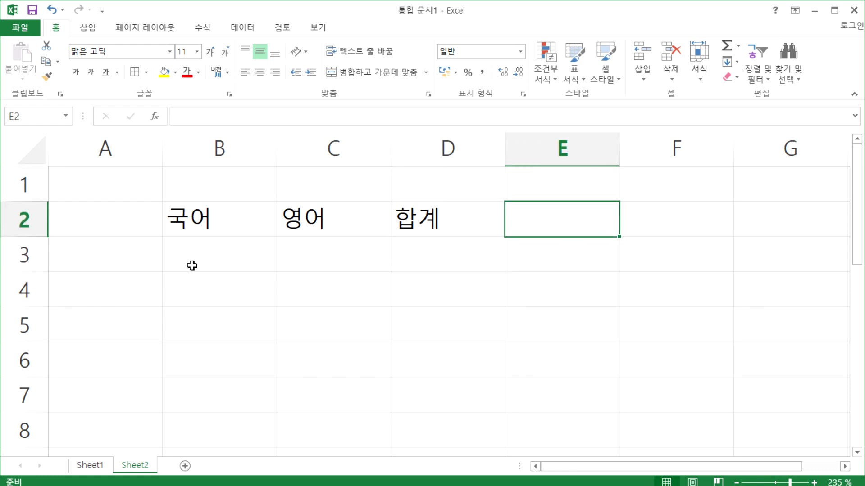
pyautogui.write('평균')
pyautogui.press('Return')
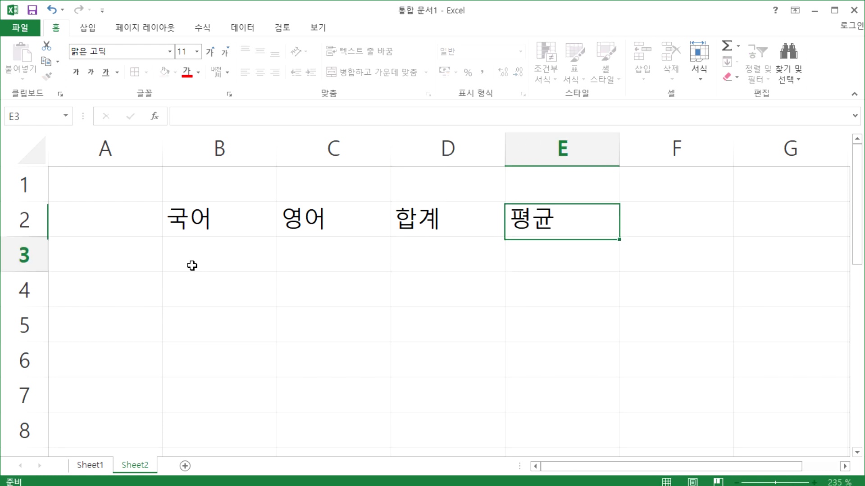
# Step: Enter the first row of scores in row 3: 95 for 국어 and 87 for 영어
pyautogui.press('Left')
pyautogui.press('Left')
pyautogui.press('Left')
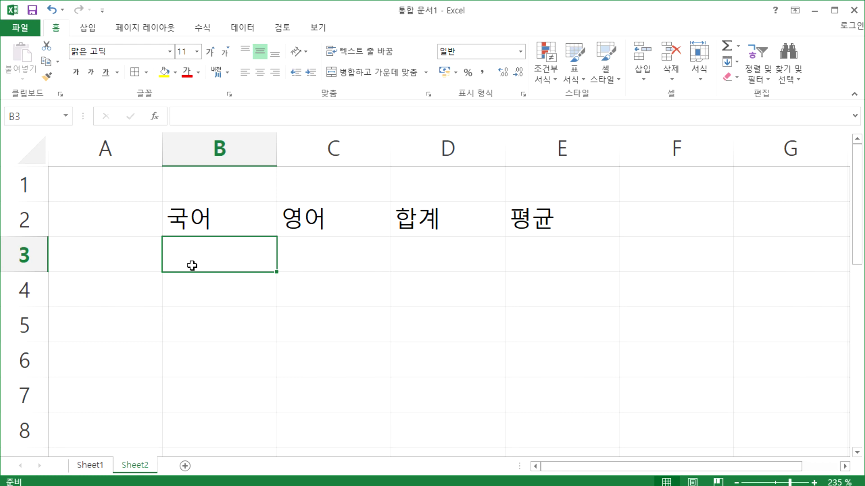
pyautogui.write('95')
pyautogui.press('Tab')
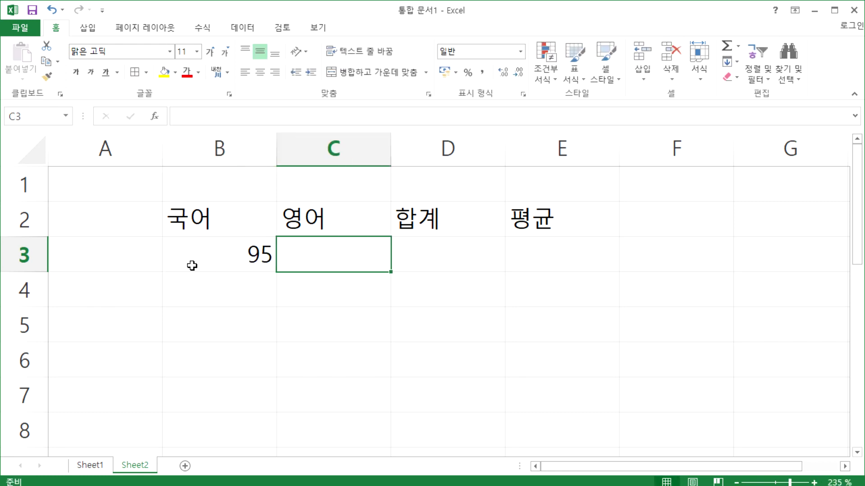
pyautogui.write('4')
pyautogui.press('Escape')
pyautogui.write('87')
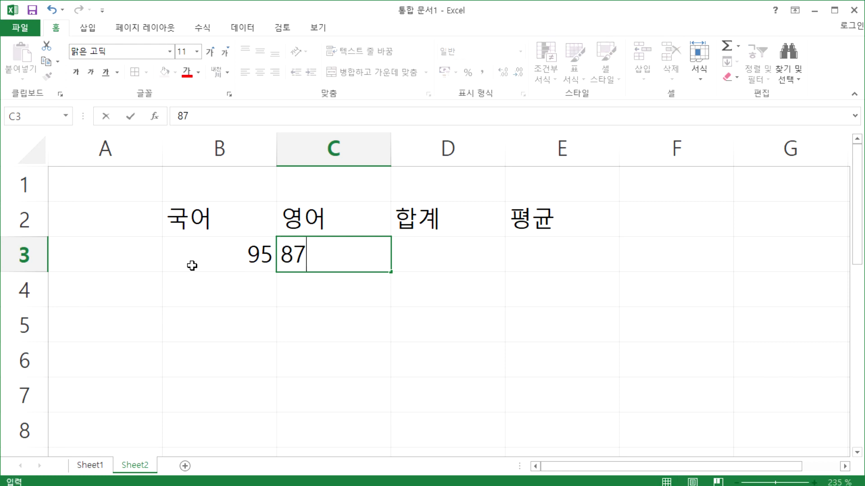
pyautogui.press('Tab')
pyautogui.press('Return')
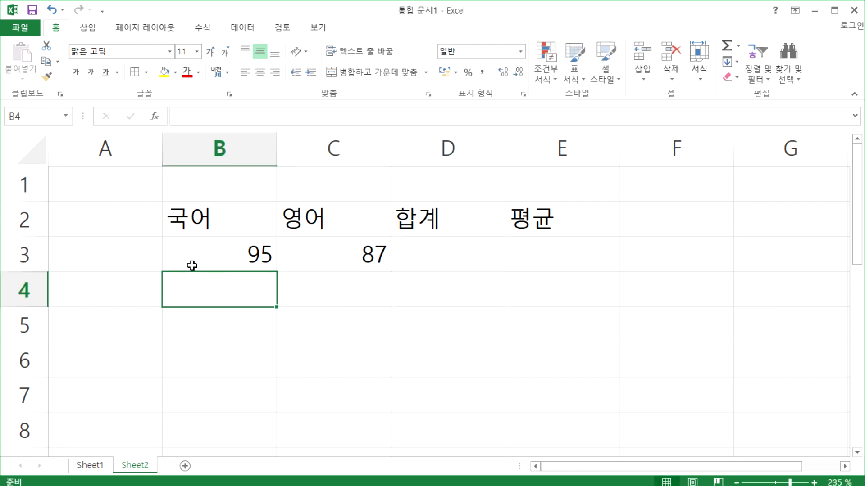
# Step: Enter the second row of scores in row 4: 92 for 국어 and 64 for 영어
pyautogui.write('92')
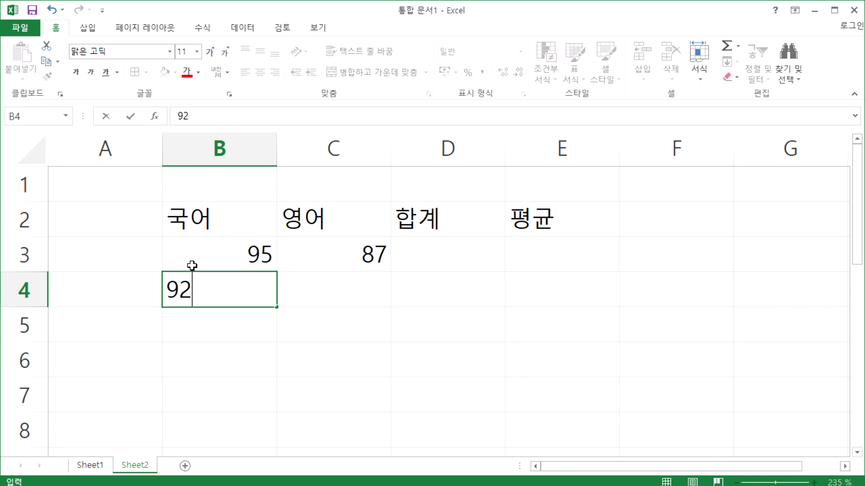
pyautogui.press('Tab')
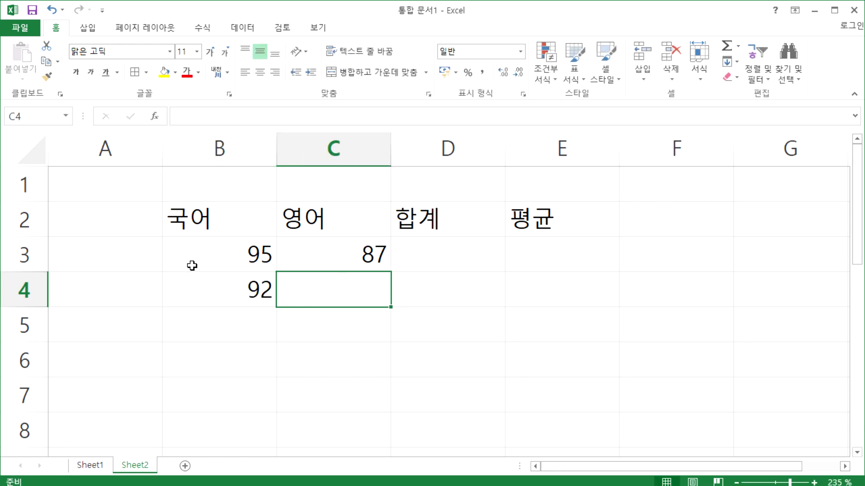
pyautogui.write('63')
pyautogui.press('BackSpace')
pyautogui.write('₩')
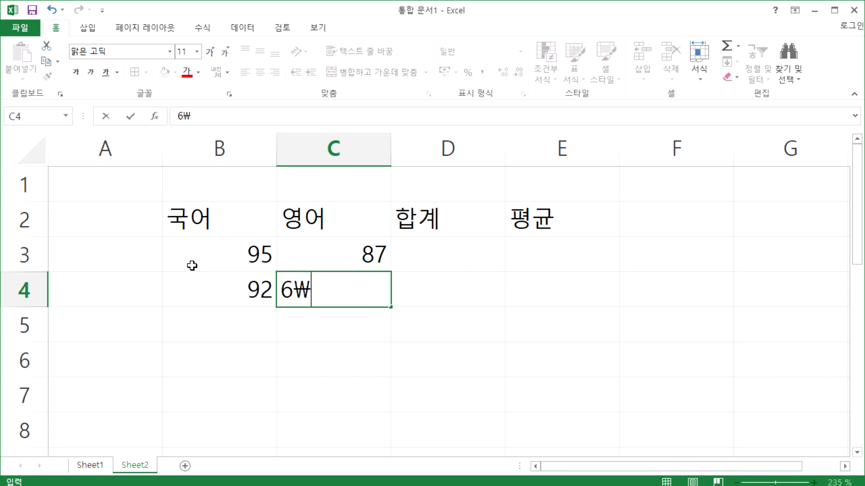
pyautogui.press('BackSpace')
pyautogui.write('4')
pyautogui.press('Return')
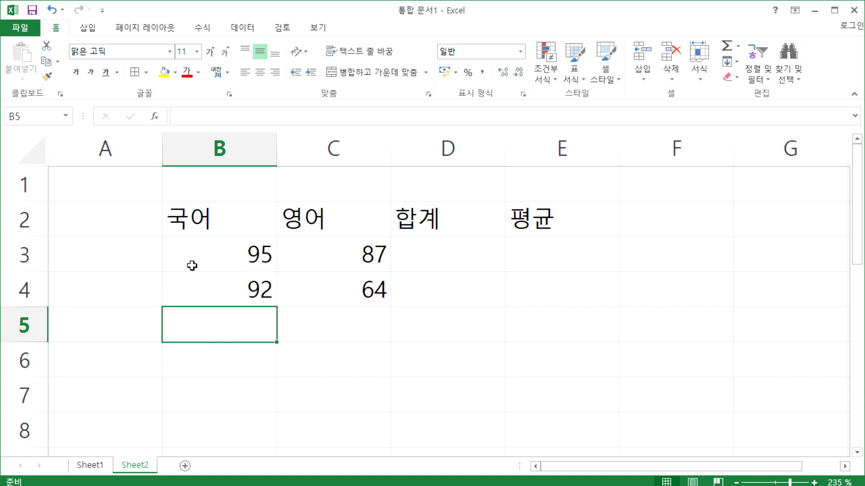
pyautogui.press('Up')
pyautogui.press('Up')
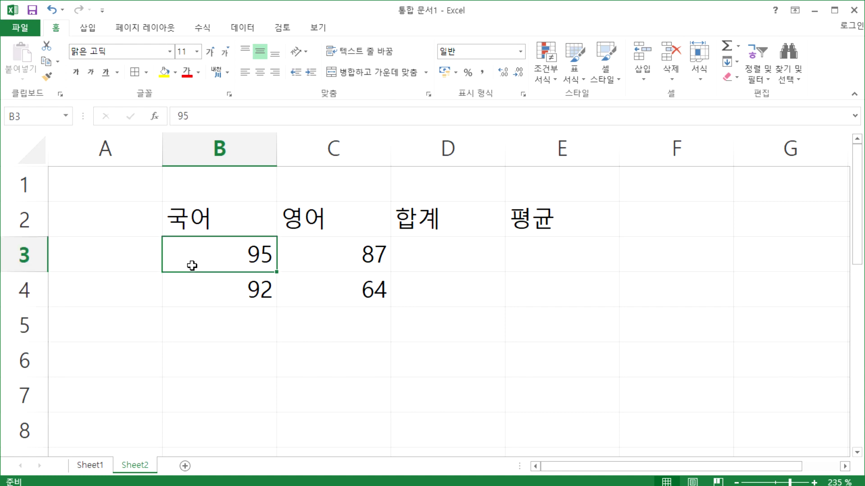
pyautogui.press('Down')
pyautogui.press('Down')
pyautogui.press('Up')
pyautogui.press('Up')
pyautogui.press('Down')
pyautogui.press('Up')
pyautogui.press('Down')
pyautogui.press('Down')
pyautogui.press('Right')
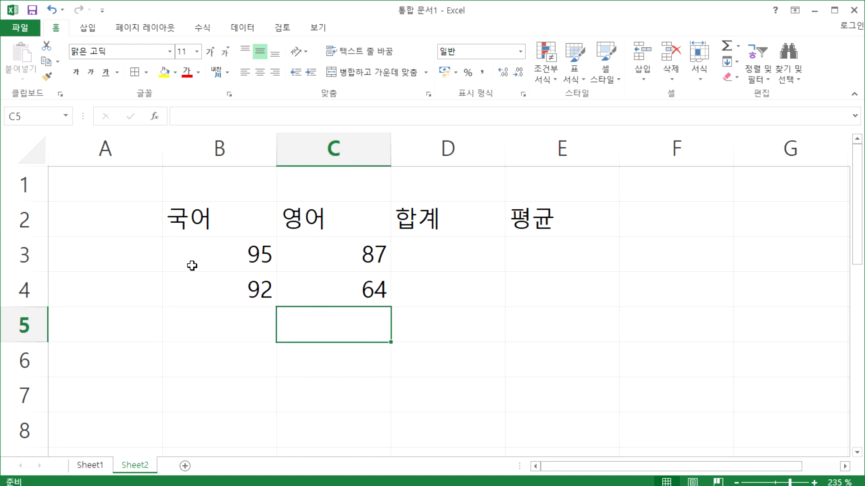
# Step: Calculate the first row's 합계 in cell D3 with the formula =95+87
pyautogui.press('Up')
pyautogui.press('Right')
pyautogui.press('Left')
pyautogui.press('Right')
pyautogui.press('Up')
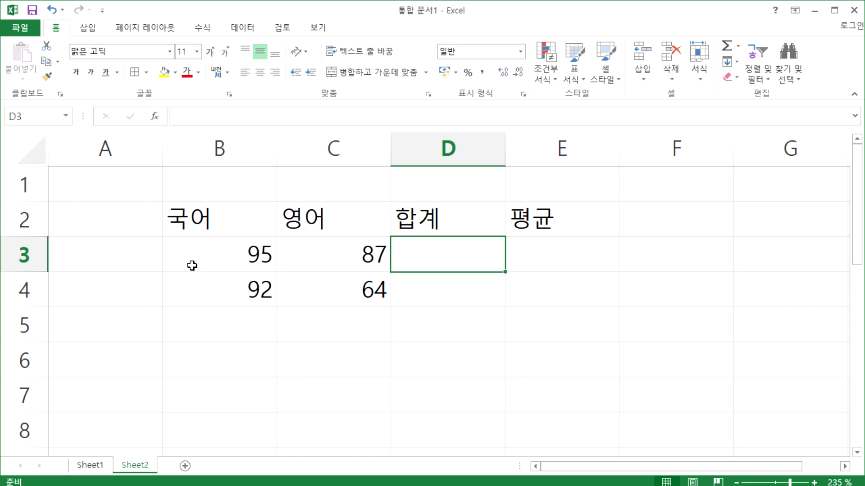
pyautogui.write('=')
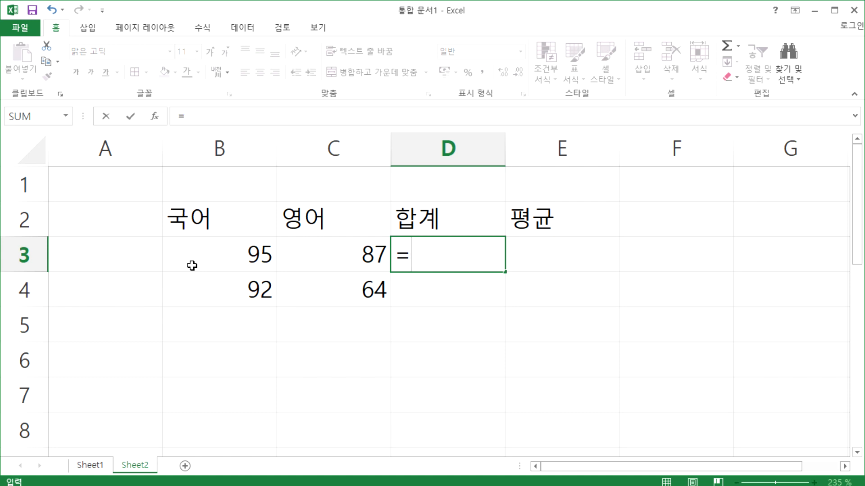
pyautogui.write('95+87')
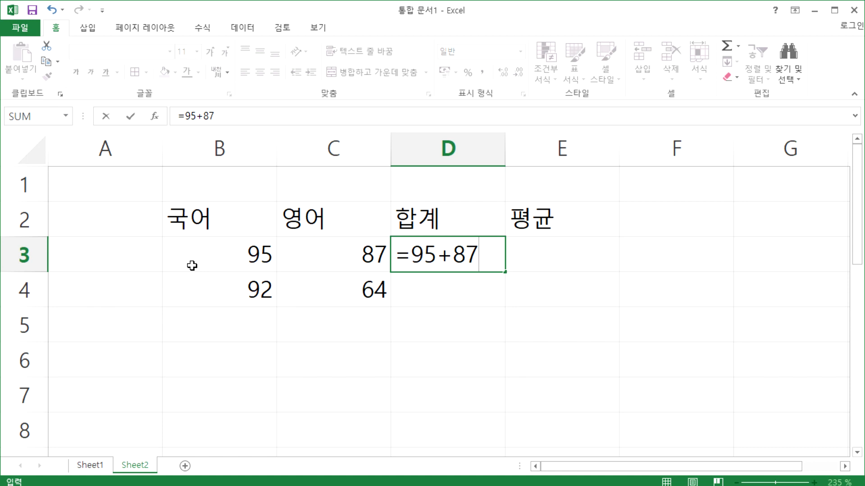
pyautogui.press('Return')
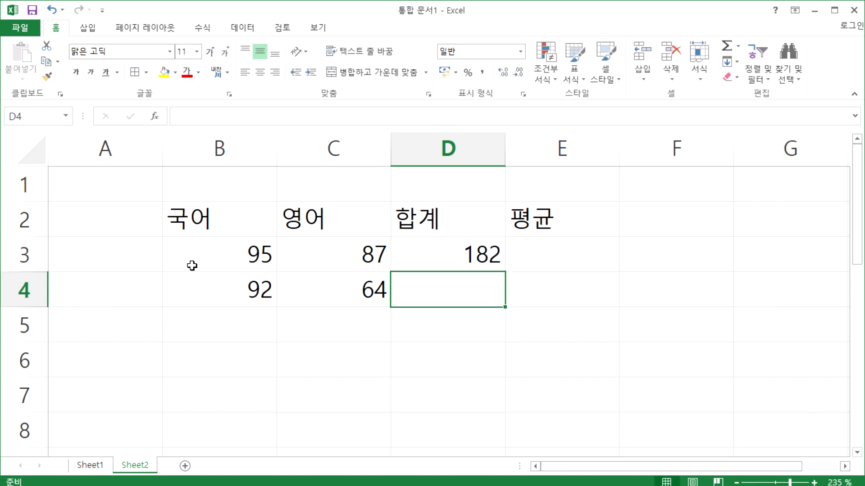
pyautogui.press('Up')
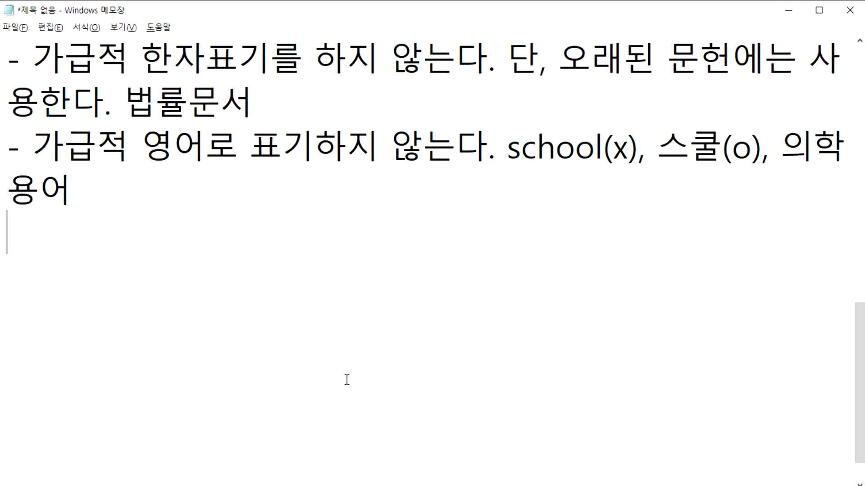
# Step: Switch to the Notepad notes and add the heading "엑셀에서의 계산" at the end, with =1+2 on the line below
pyautogui.scroll(-1, 338, 364)
pyautogui.press('Return')
pyautogui.press('Return')
pyautogui.write('엑셀에서의 ')
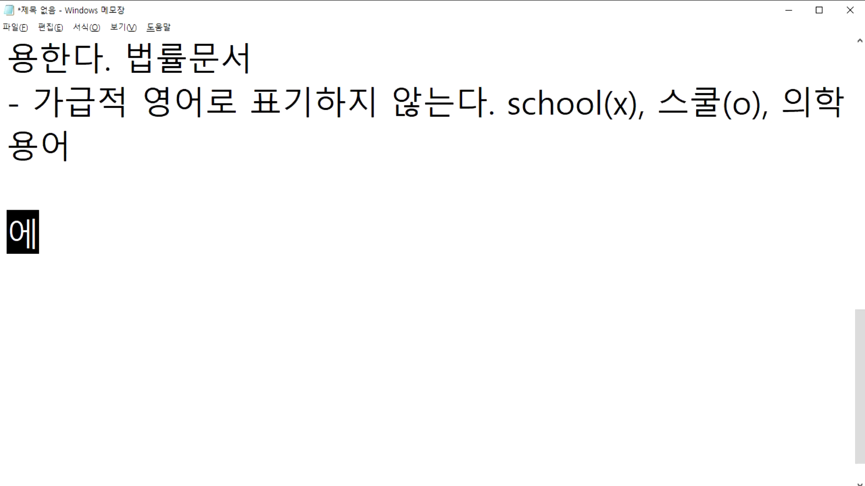
pyautogui.write('계선')
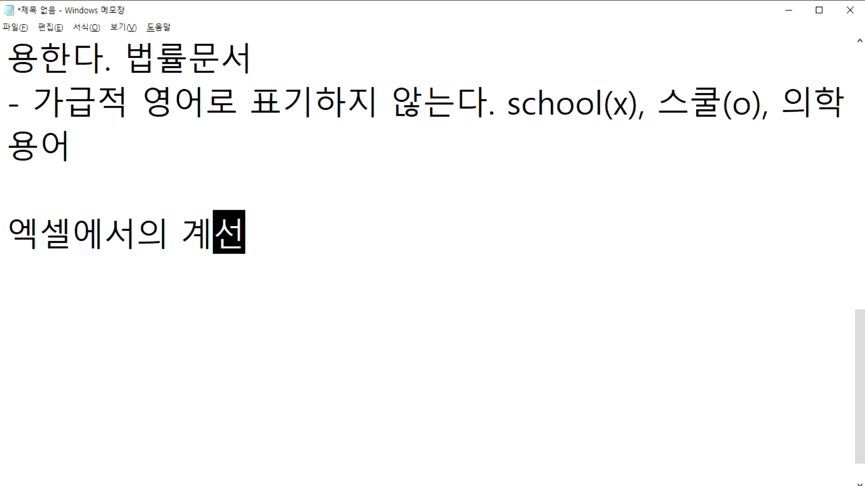
pyautogui.press('BackSpace')
pyautogui.write('산')
pyautogui.press('Return')
pyautogui.write('=1+2')
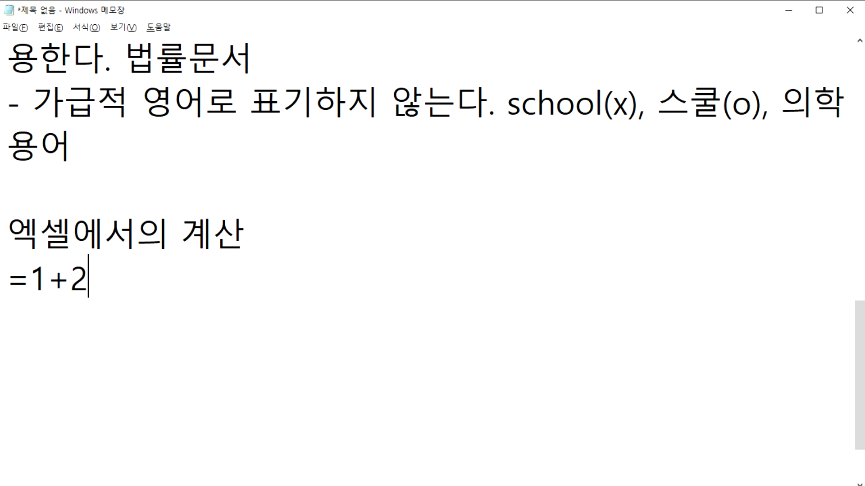
# Step: Leave a blank line and add the heading "수학에서의 계산" with 1+2= on the line below
pyautogui.press('Return')
pyautogui.press('Return')
pyautogui.write('수학에')
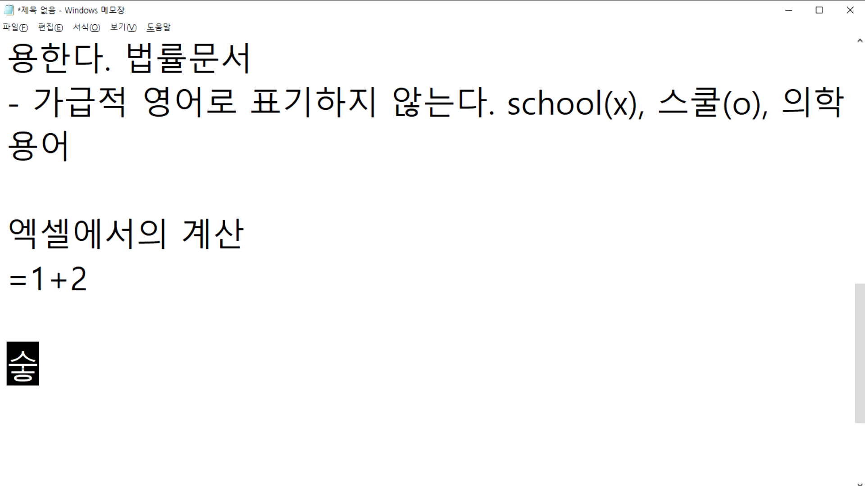
pyautogui.write('서의 계산')
pyautogui.press('Return')
pyautogui.write('1+2\\')
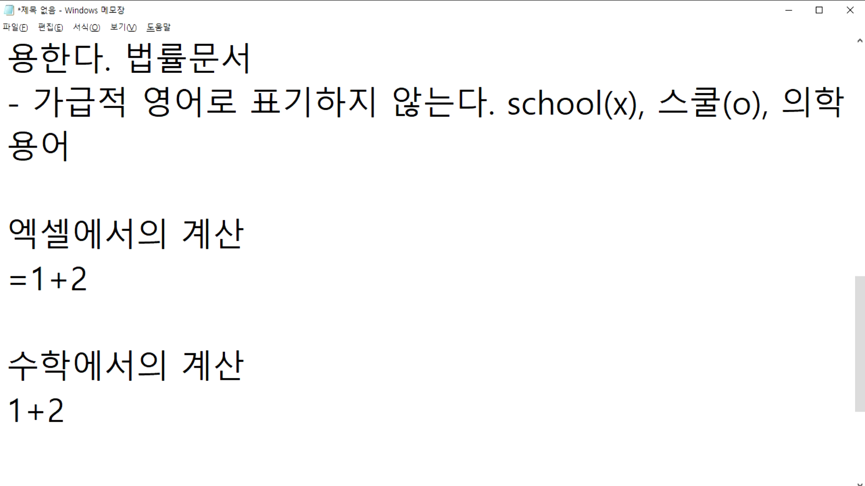
pyautogui.press('BackSpace')
pyautogui.write('=')
pyautogui.press('Return')
pyautogui.scroll(-1, 255, 332)
pyautogui.moveTo(7, 278); pyautogui.dragTo(65, 279)
pyautogui.click(100, 286)
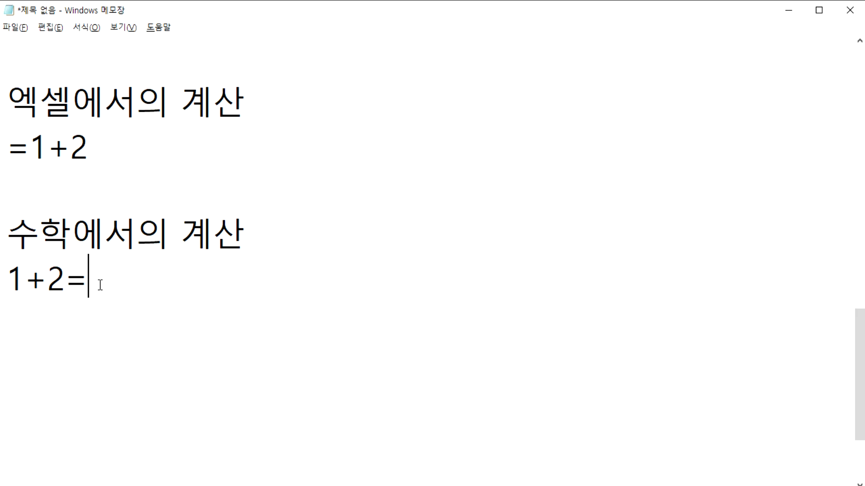
pyautogui.moveTo(12, 145); pyautogui.dragTo(31, 147)
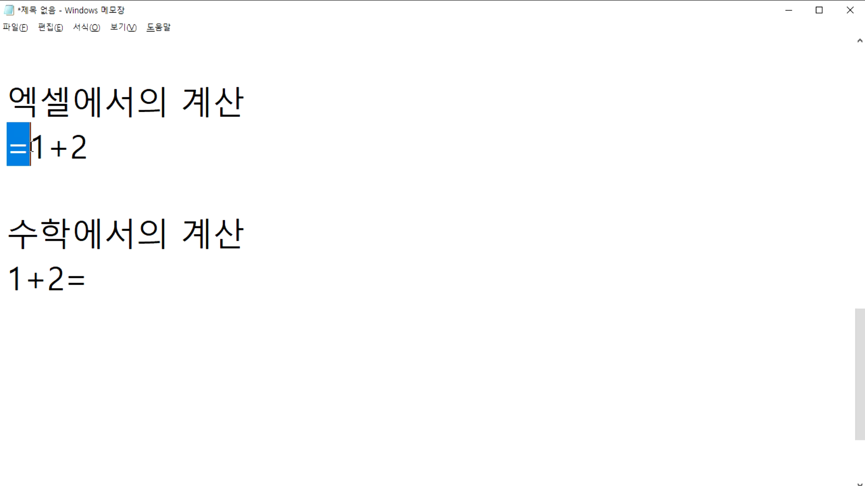
pyautogui.moveTo(31, 148); pyautogui.dragTo(89, 147)
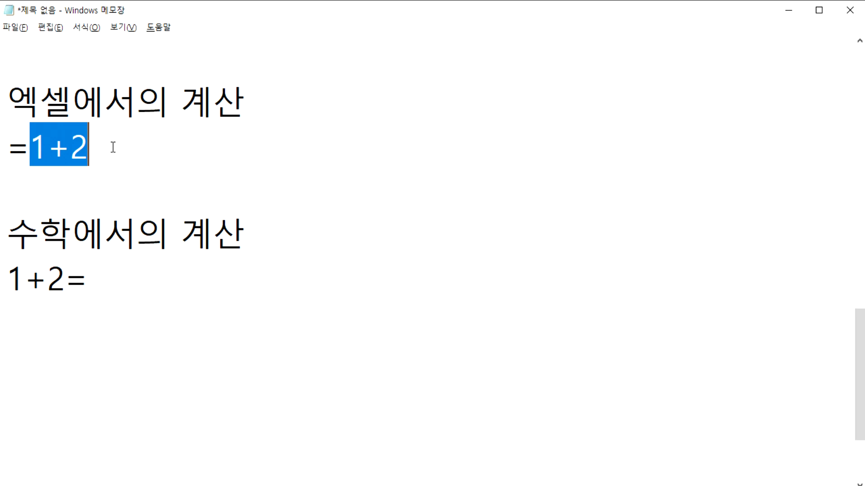
# Step: Append "엔터" after =1+2 and "사람에게 계산을 해보세요" after 1+2=, each preceded by a space
pyautogui.click(113, 147)
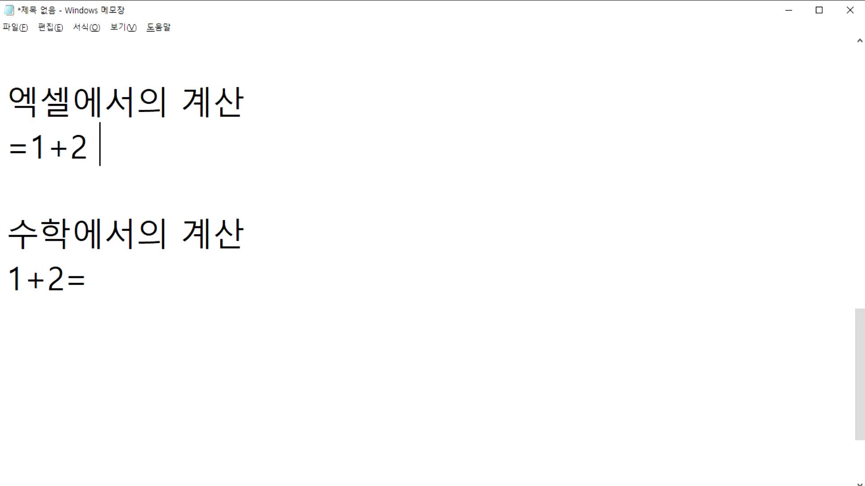
pyautogui.write('엔터')
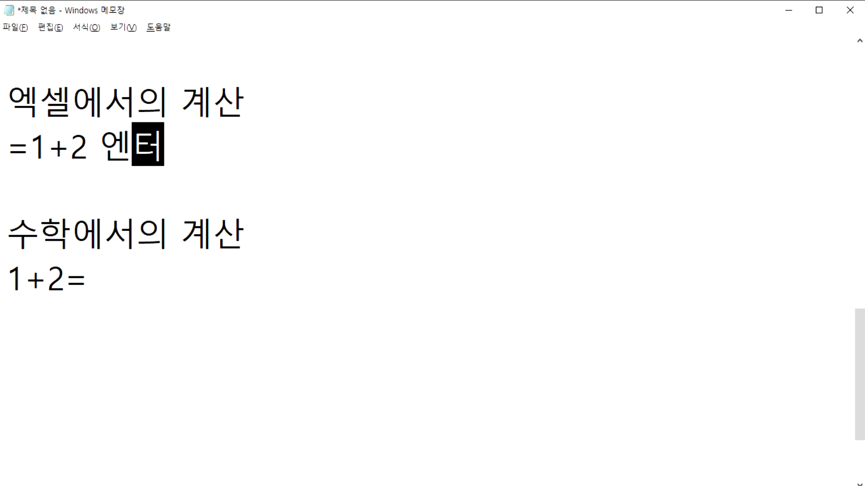
pyautogui.press('Down')
pyautogui.press('Down')
pyautogui.press('Down')
pyautogui.press('End')
pyautogui.write('사람')
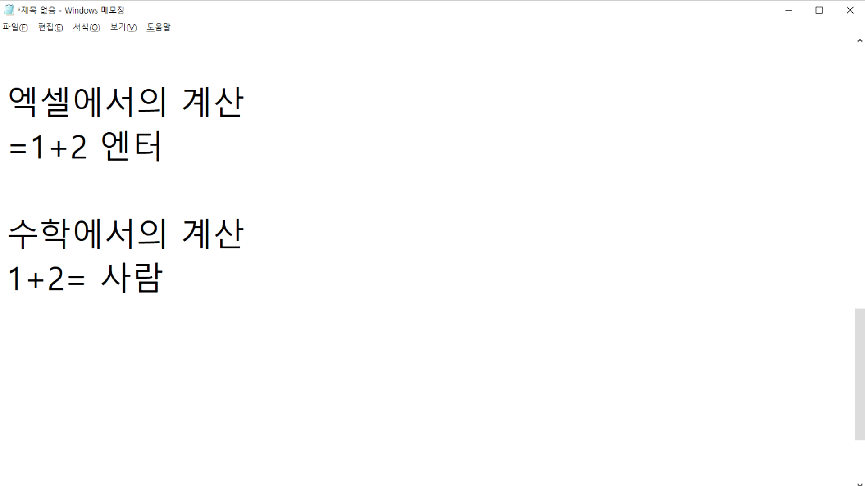
pyautogui.write('에게 계산을')
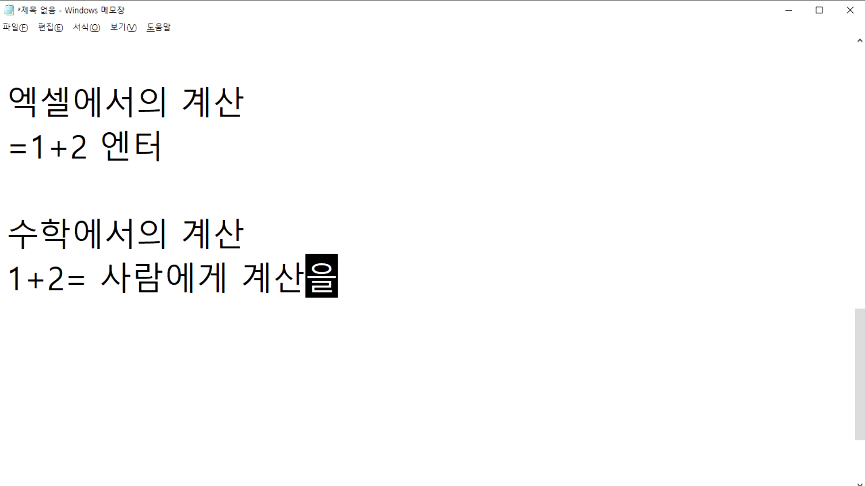
pyautogui.write(' 해보세요')
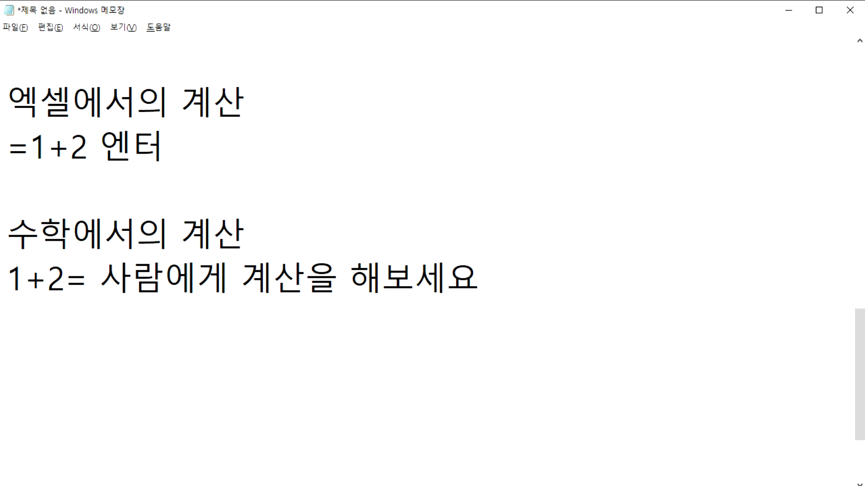
# Step: Add an empty line at the end of the notes and switch to the Excel workbook
pyautogui.press('Return')
pyautogui.press('Up')
pyautogui.press('Up')
pyautogui.press('Up')
pyautogui.hotkey('alt', 'Tab')
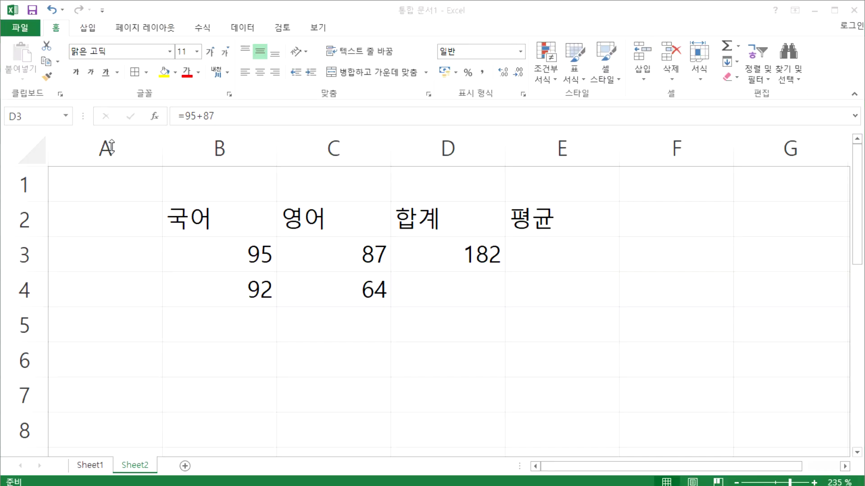
pyautogui.press('Down')
pyautogui.press('Down')
pyautogui.press('Down')
pyautogui.write('6')
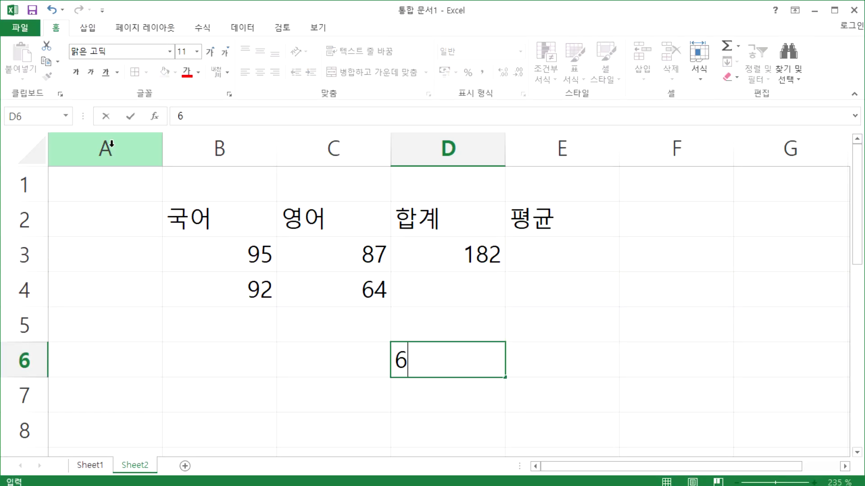
pyautogui.write('456564654465')
pyautogui.press('Return')
pyautogui.write('9847541651635')
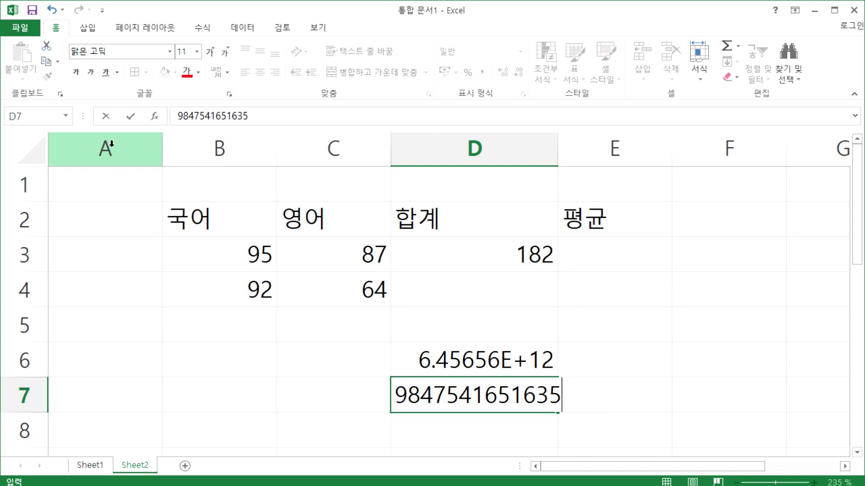
# Step: Discard the entry in D7, undo the number in D6 and reselect the total in D3
pyautogui.hotkey('ctrl', 'z')
pyautogui.hotkey('ctrl', 'y')
pyautogui.hotkey('ctrl', 'z')
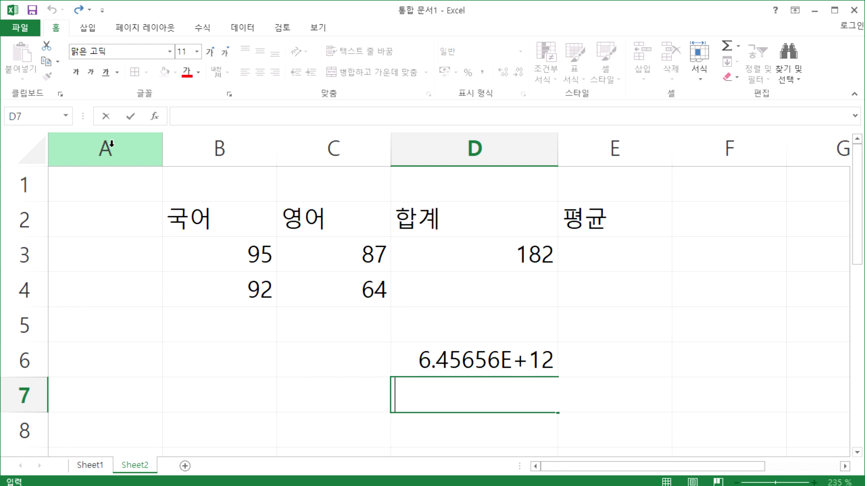
pyautogui.press('Escape')
pyautogui.hotkey('ctrl', 'z')
pyautogui.press('Up')
pyautogui.press('Up')
pyautogui.press('Up')
pyautogui.press('Up')
pyautogui.press('Down')
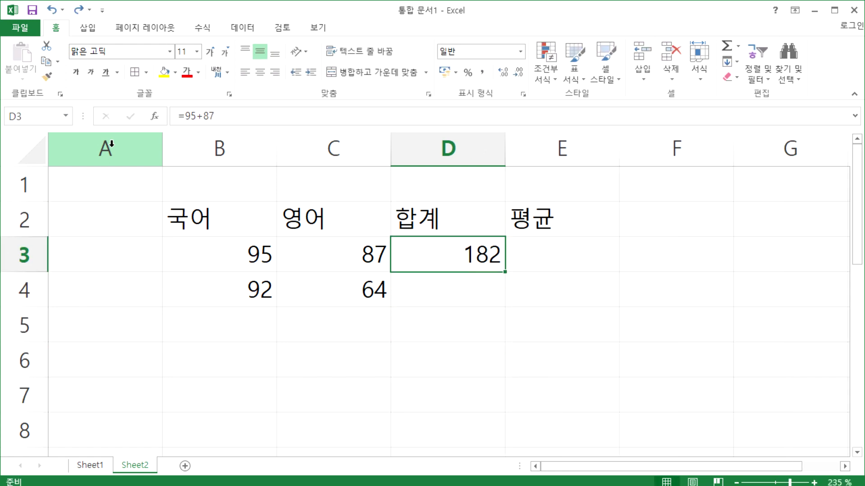
# Step: Open the 합계 formula in D3 for in-cell editing twice, cancelling the edit each time
pyautogui.doubleClick(467, 257)
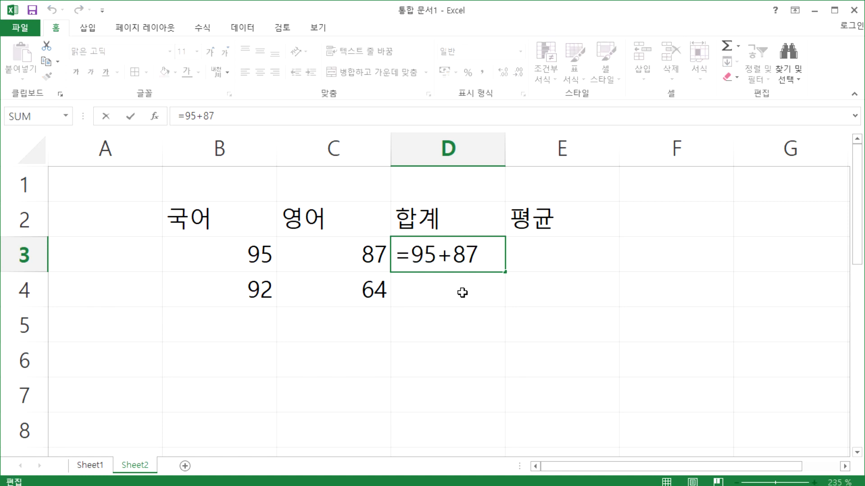
pyautogui.press('Escape')
pyautogui.doubleClick(462, 251)
pyautogui.press('Escape')
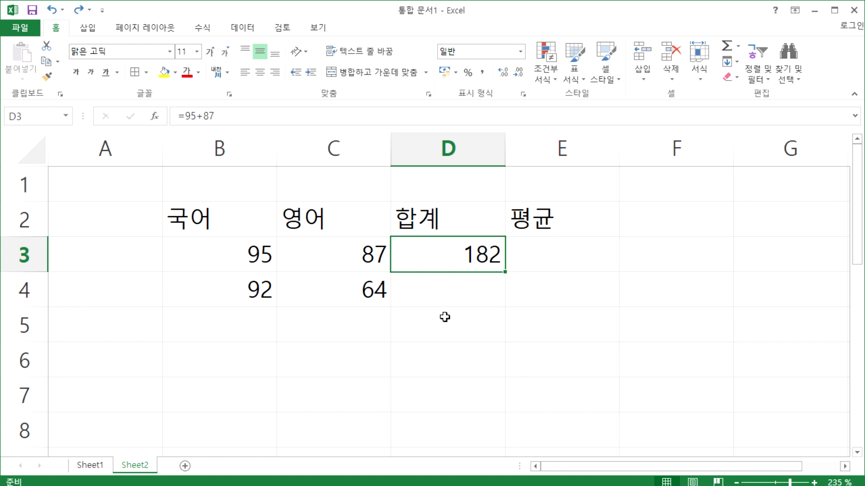
# Step: Reopen the formula in D3 from the selected cell several times, accepting it each time
pyautogui.press('F2')
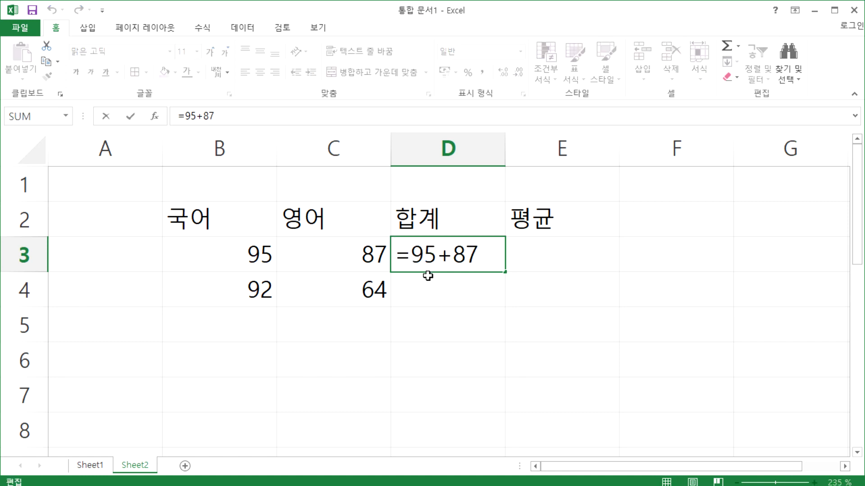
pyautogui.hotkey('ctrl', 'Return')
pyautogui.press('Return')
pyautogui.click(447, 262)
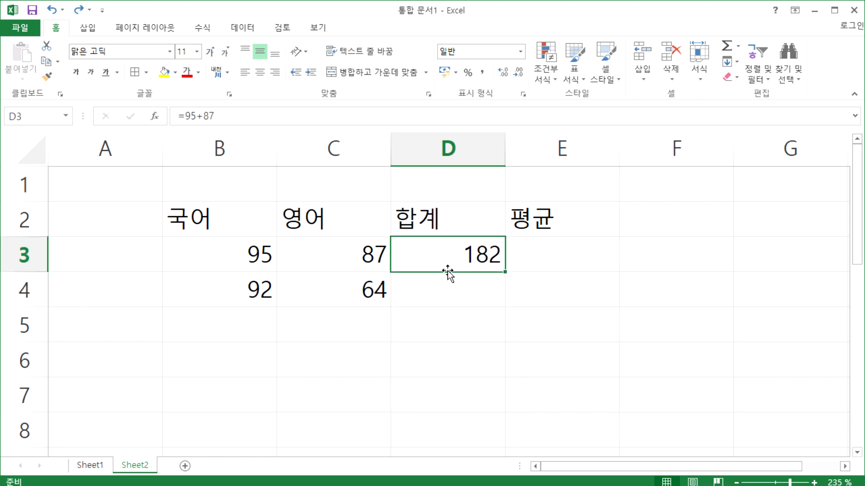
pyautogui.press('F2')
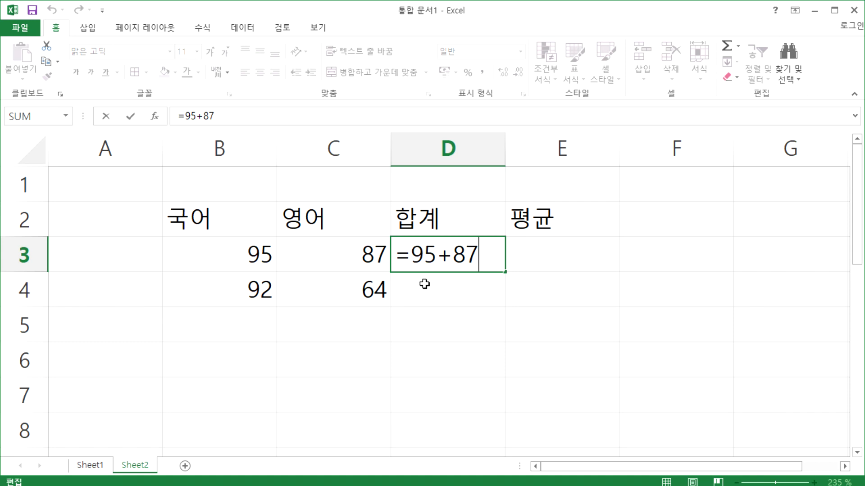
pyautogui.hotkey('ctrl', 'Return')
pyautogui.press('F2')
pyautogui.press('Return')
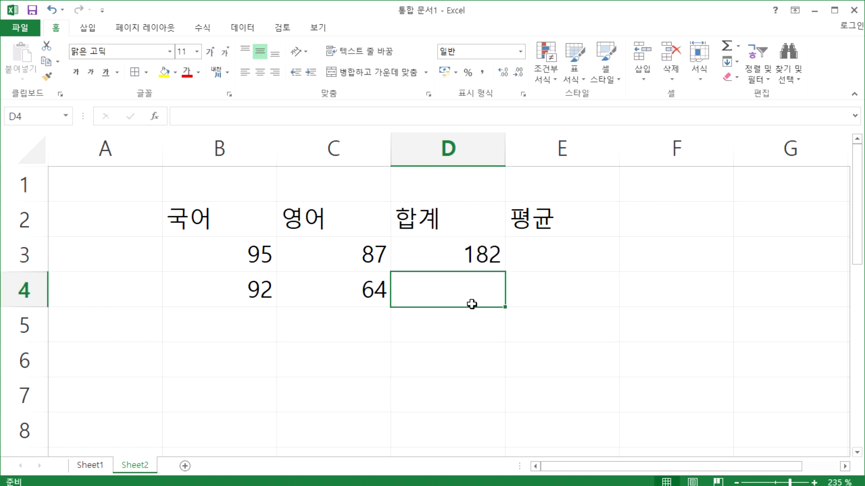
# Step: Select D3 and examine its formula in the formula bar
pyautogui.press('Up')
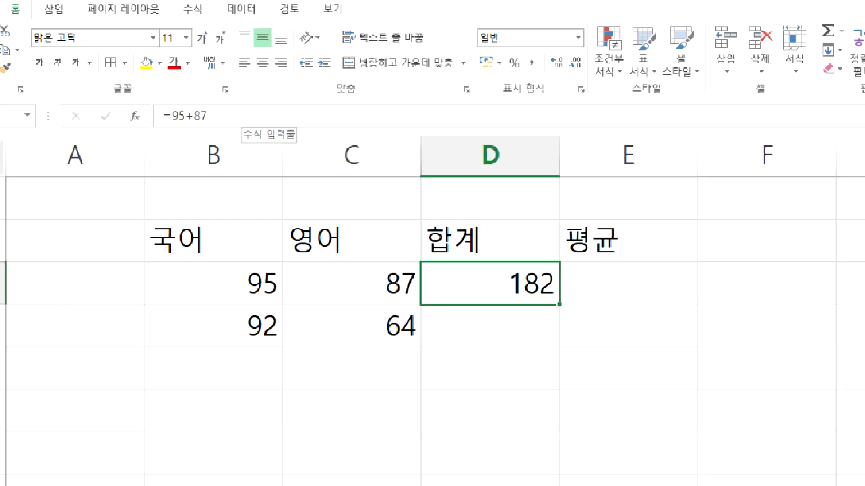
pyautogui.moveTo(228, 129); pyautogui.dragTo(180, 125)
pyautogui.moveTo(118, 143)
pyautogui.mouseDown()
pyautogui.moveTo(196, 85)
pyautogui.moveTo(192, 140)
pyautogui.mouseUp()
pyautogui.moveTo(712, 440)
pyautogui.mouseDown()
pyautogui.moveTo(662, 349)
pyautogui.moveTo(777, 423)
pyautogui.moveTo(693, 445)
pyautogui.mouseUp()
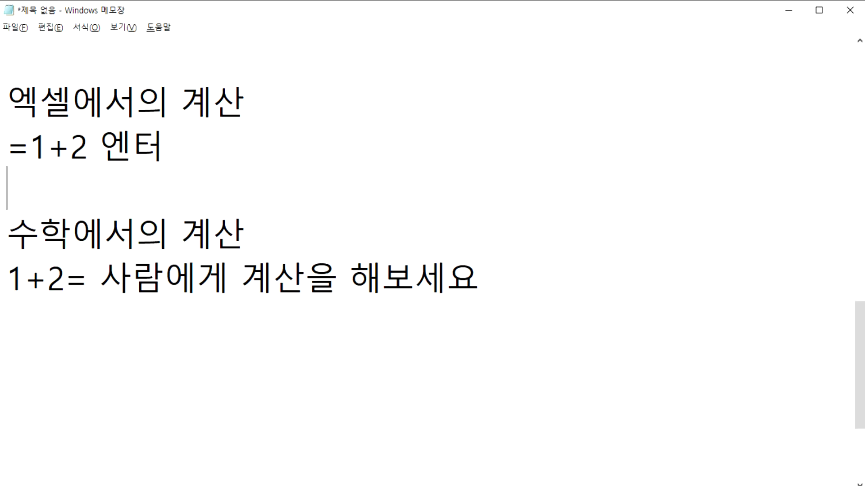
# Step: Switch to the Notepad notes and add the heading "엑셀에서의 자료 수정방법" at the end, after a blank line
pyautogui.scroll(-1, 280, 388)
pyautogui.click(67, 224)
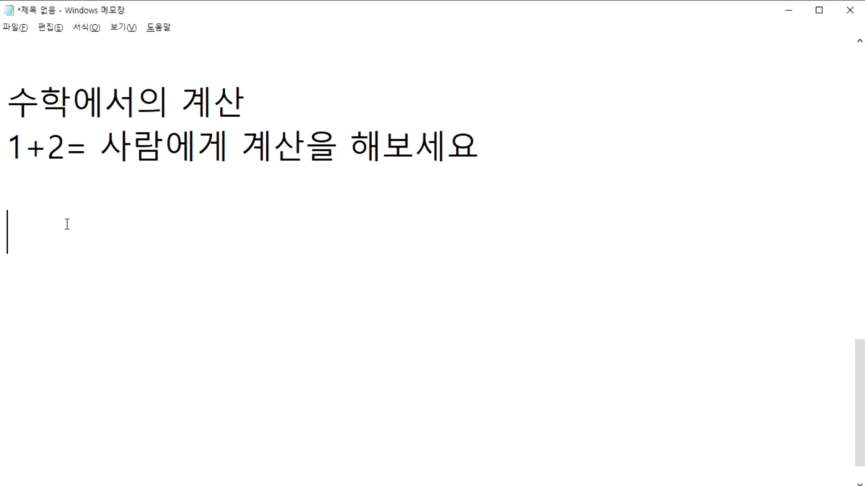
pyautogui.write('엑셀에성')
pyautogui.write('의 자료 수정')
pyautogui.write('방법')
pyautogui.press('Return')
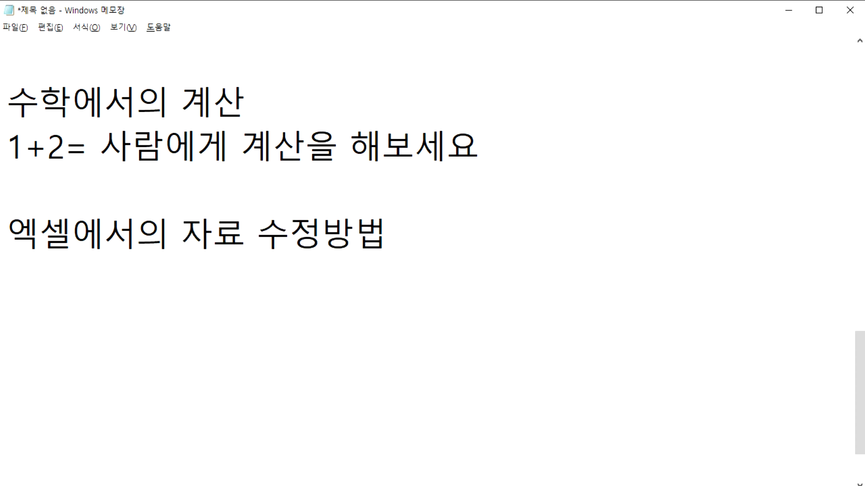
# Step: Write "- 셀을 더블클릭" as the first item under the new heading
pyautogui.write('- ')
pyautogui.write('셀을 더')
pyautogui.write('블클릭')
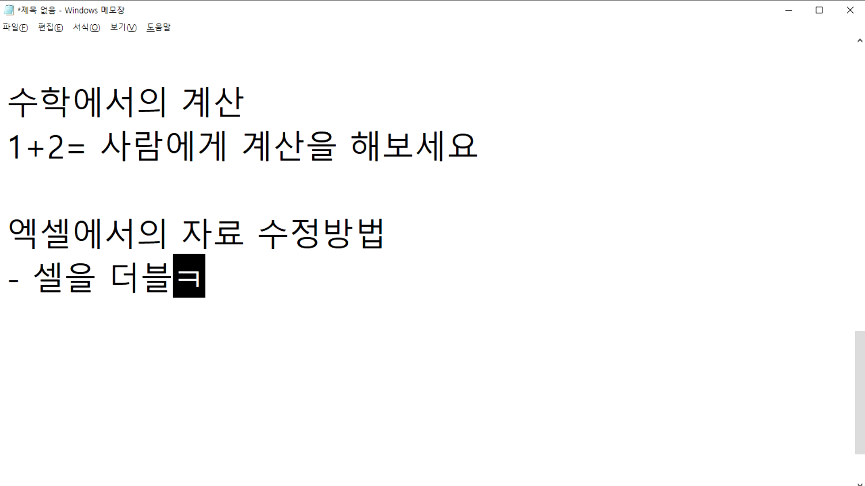
pyautogui.press('Return')
# Step: Write the second item as "- 셀을 클릭 > F2키를 누른다.", correcting the typos
pyautogui.write('- 셍르')
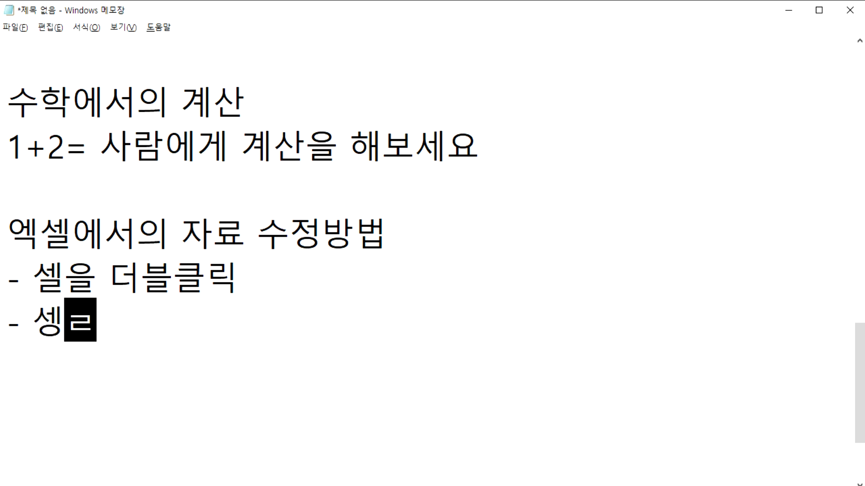
pyautogui.press('BackSpace')
pyautogui.press('BackSpace')
pyautogui.press('BackSpace')
pyautogui.write('셀을 클릭 ?')
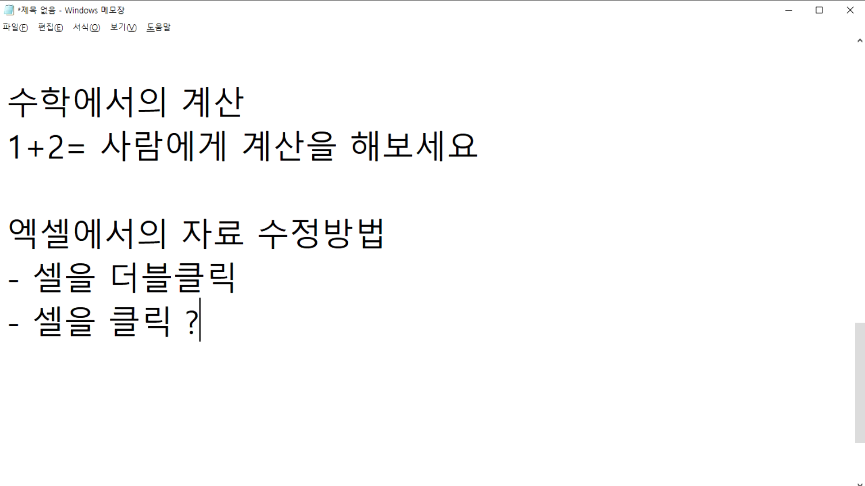
pyautogui.press('BackSpace')
pyautogui.write('> F')
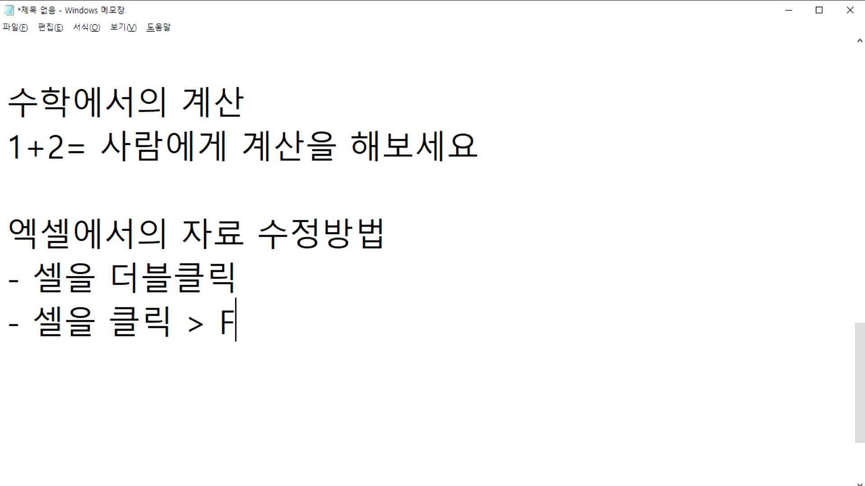
pyautogui.write('2키를 누른다.')
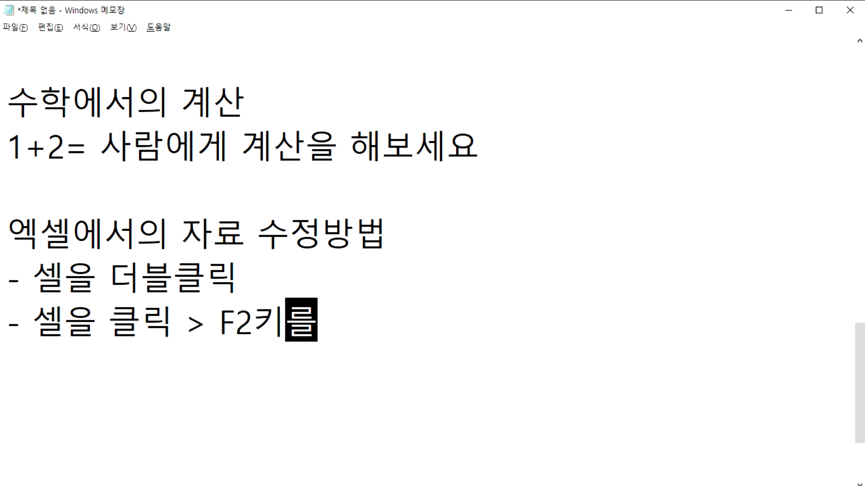
# Step: Add the third item "- 셀을 클릭 > 수식입력줄을 클릭" and end it with a line break
pyautogui.press('Return')
pyautogui.write('- ㅔㄹ')
pyautogui.press('BackSpace')
pyautogui.press('BackSpace')
pyautogui.write('ㅔㄹ')
pyautogui.press('BackSpace')
pyautogui.press('BackSpace')
pyautogui.write('세ㄹ을 클리')
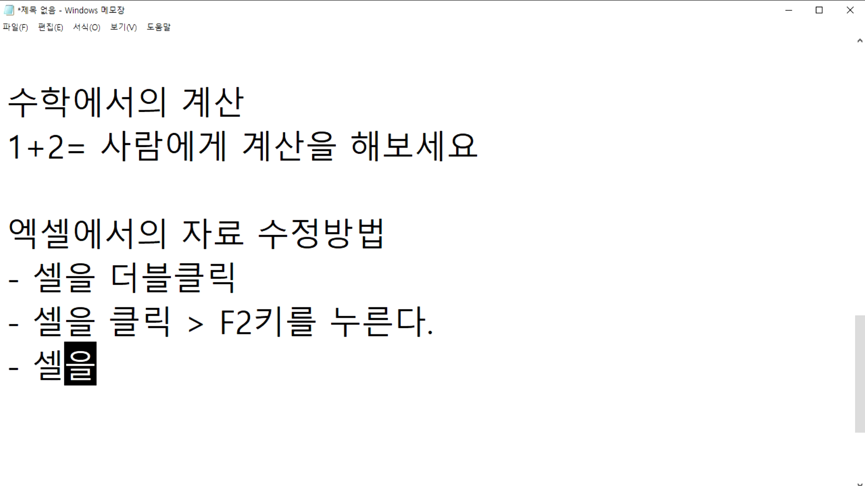
pyautogui.write('ㄱ ?')
pyautogui.press('BackSpace')
pyautogui.write('> 수식입력ㄱ')
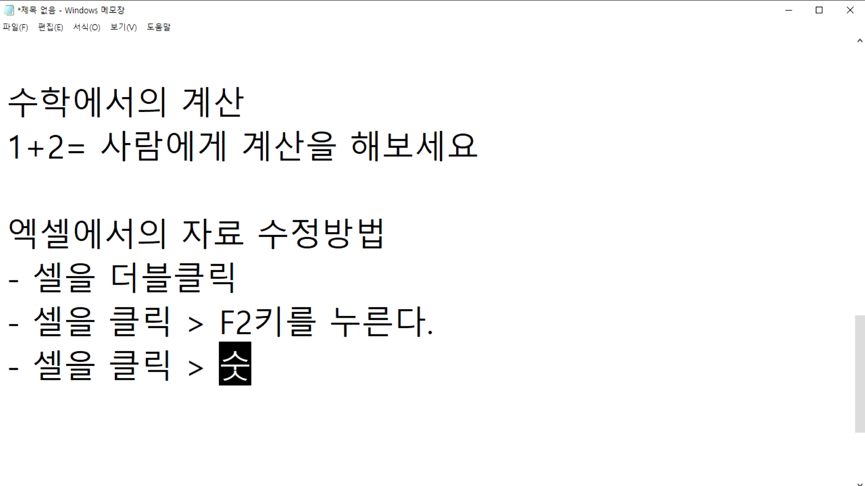
pyautogui.press('BackSpace')
pyautogui.write('줄을 클릭')
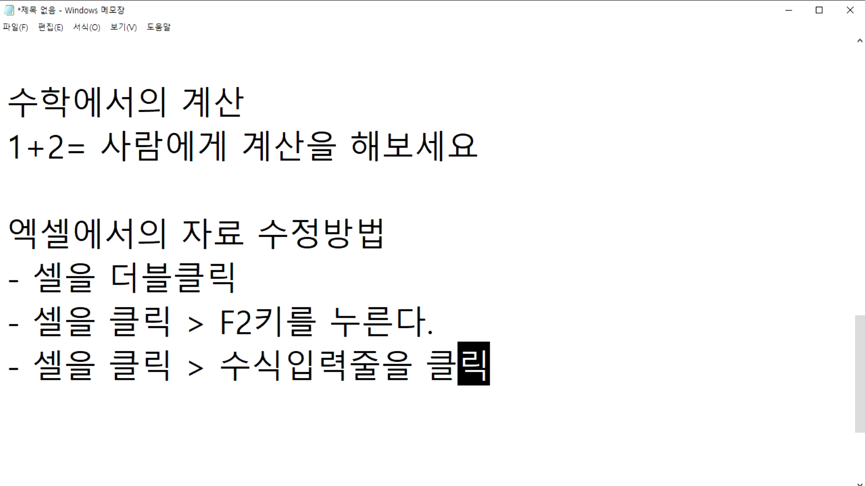
pyautogui.press('Return')
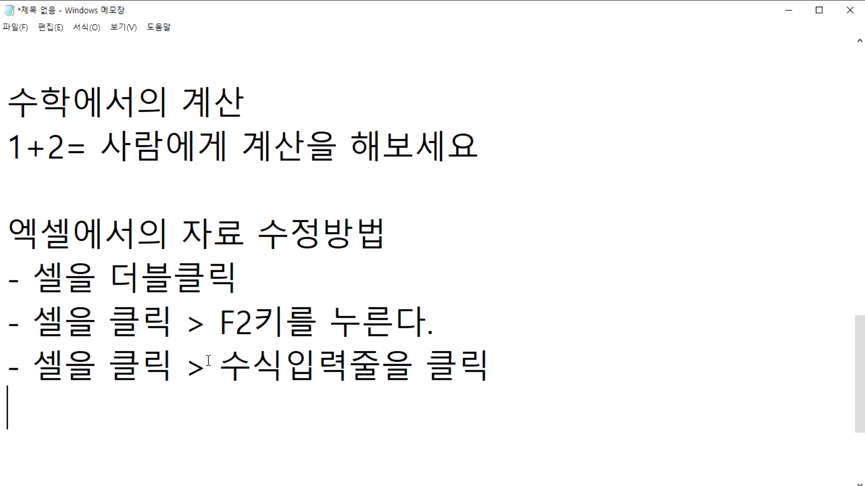
# Step: Switch to the Excel workbook and replace the formula in D3 with the plain number 182
pyautogui.hotkey('alt', 'Tab')
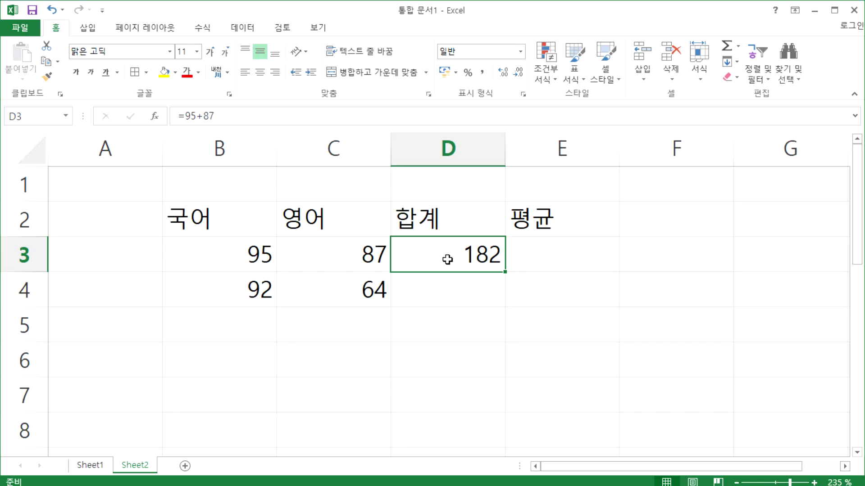
pyautogui.write('182')
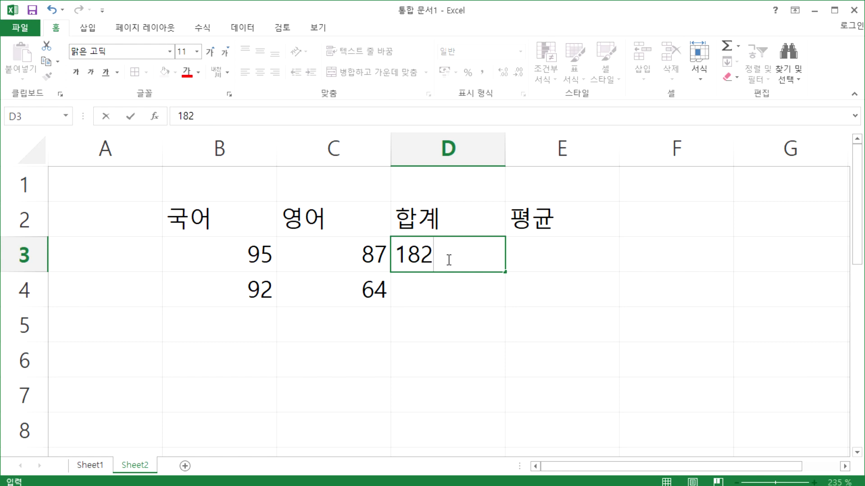
pyautogui.press('Return')
pyautogui.click(447, 259)
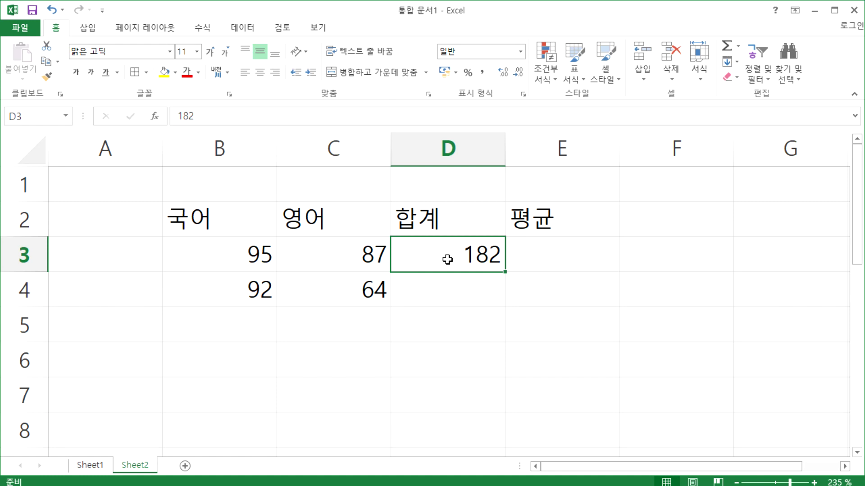
# Step: Enter the formula =95+87 in D3 in place of the plain number and reselect the cell
pyautogui.write('₩')
pyautogui.press('Escape')
pyautogui.write('=9')
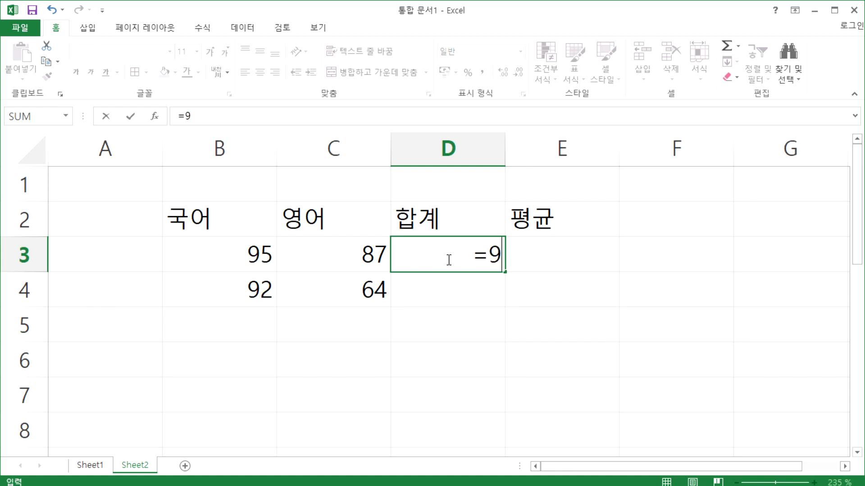
pyautogui.write('5+87')
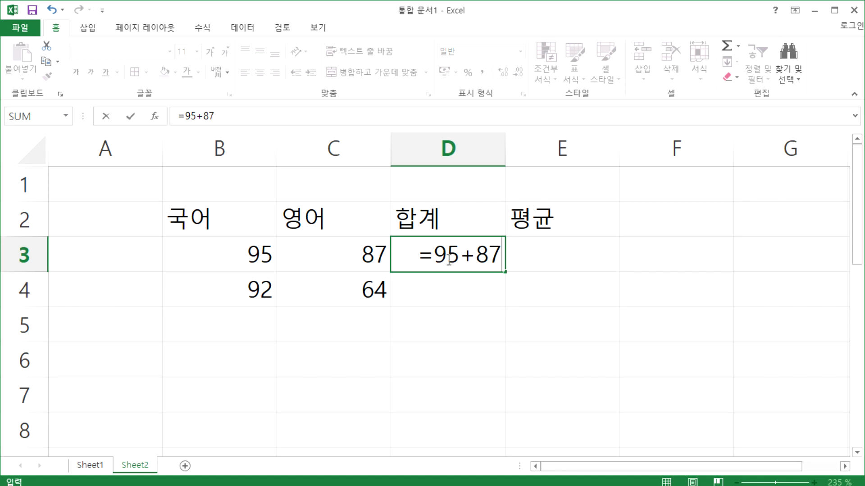
pyautogui.press('Return')
pyautogui.click(448, 253)
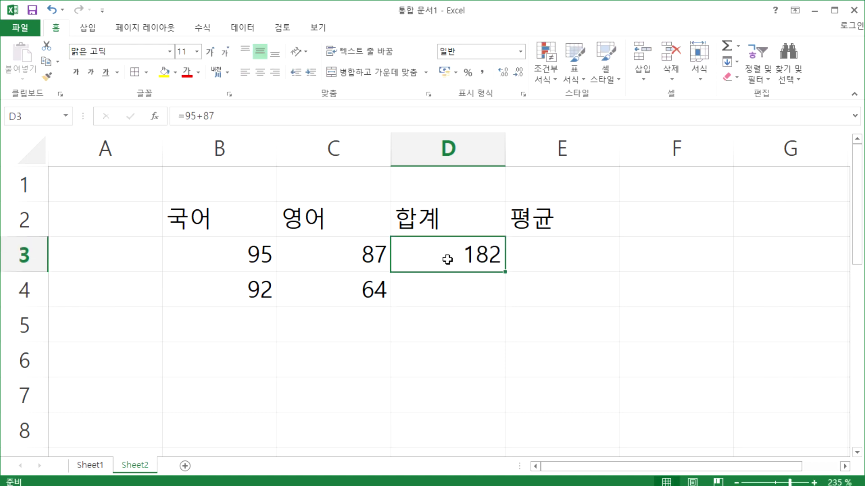
# Step: Change the first row's 국어 score in B3 to 47
pyautogui.click(226, 248)
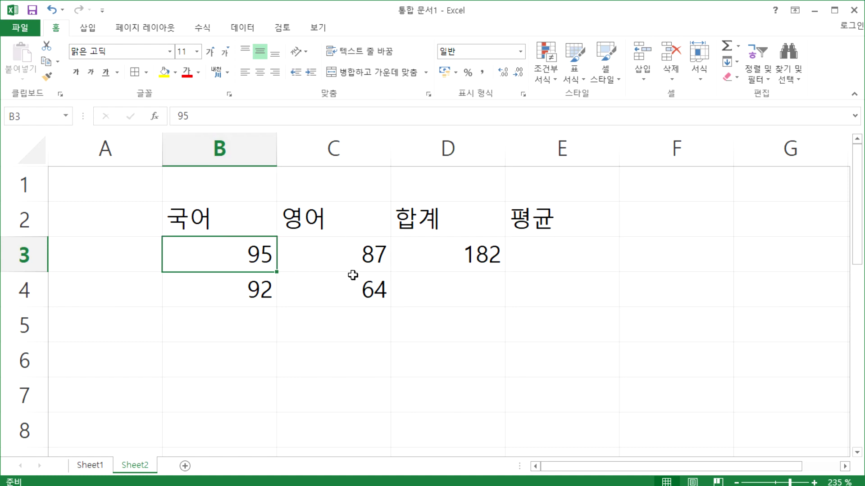
pyautogui.write('47')
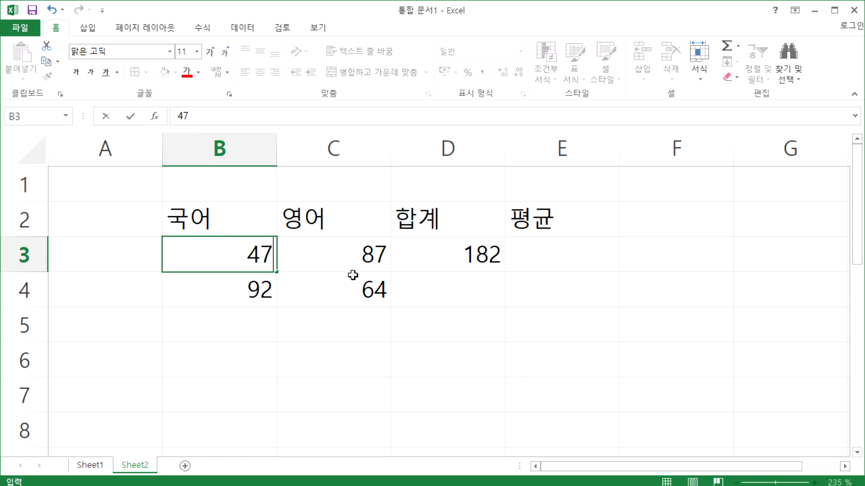
pyautogui.press('Return')
pyautogui.press('Up')
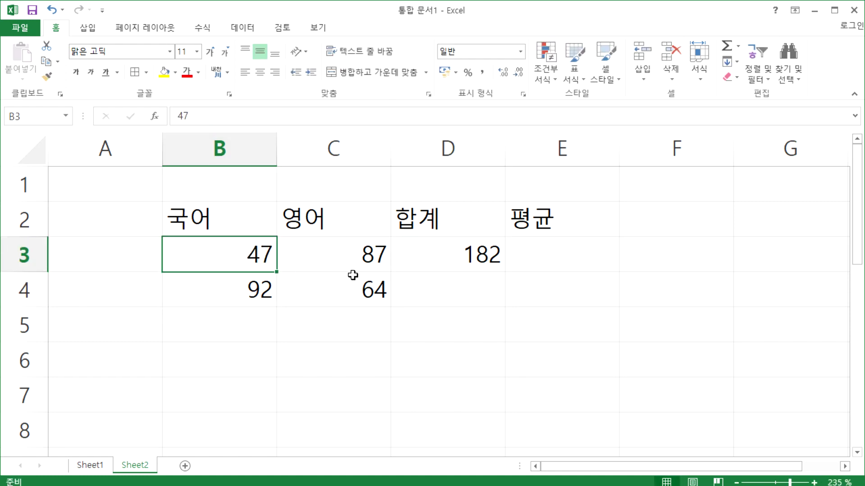
# Step: Replace the first number in D3's formula with 47 so it reads =47+87
pyautogui.press('Right')
pyautogui.press('Right')
pyautogui.press('Right')
pyautogui.press('Left')
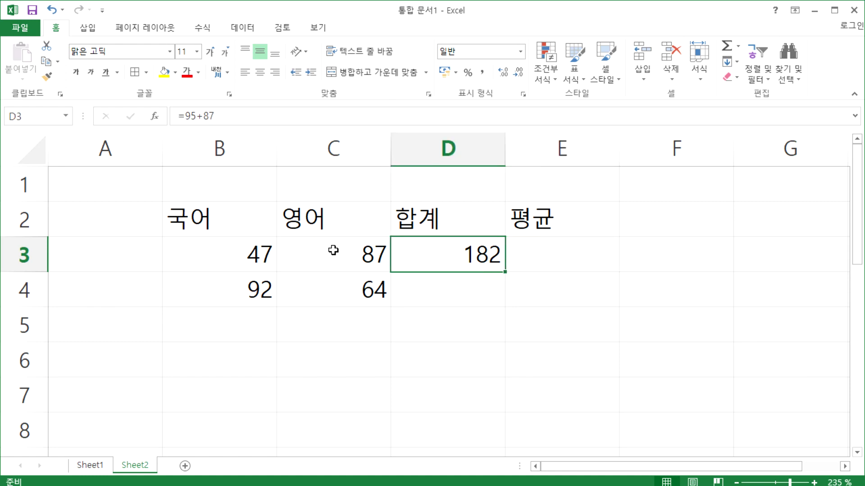
pyautogui.doubleClick(421, 250)
pyautogui.press('Right')
pyautogui.hotkey('shift', 'Right')
pyautogui.hotkey('shift', 'Right')
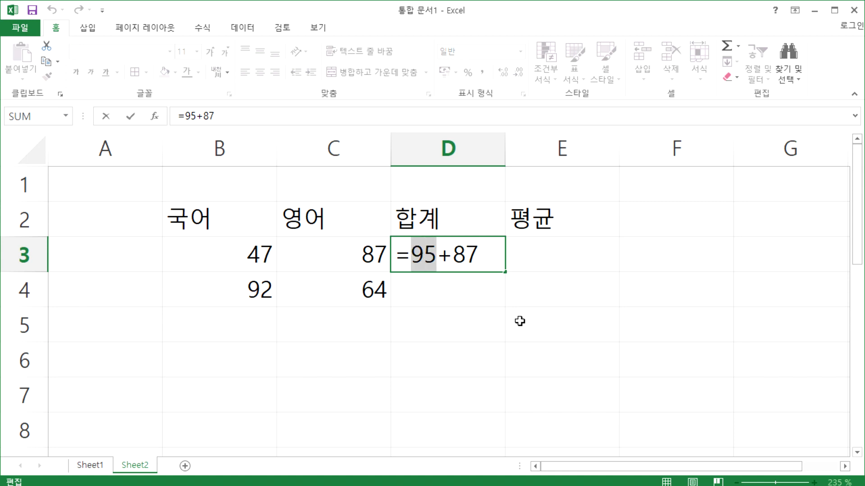
pyautogui.write('47')
pyautogui.press('Return')
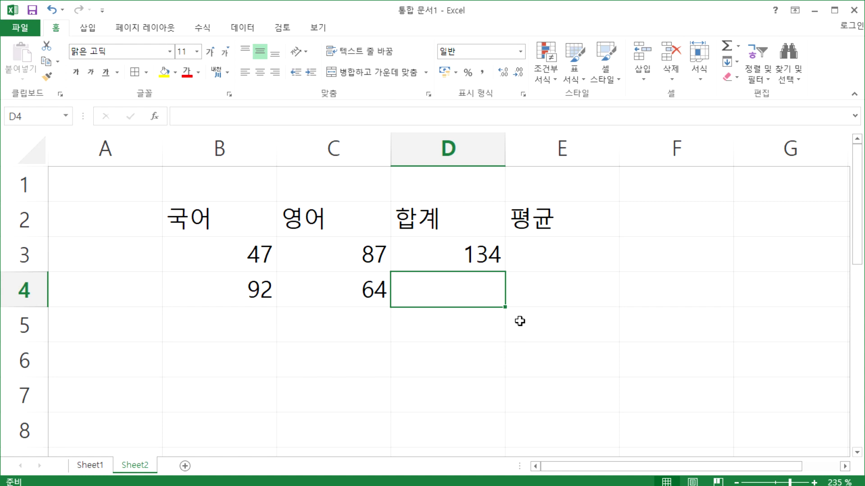
# Step: Set the first row's 국어 score in B3 to 95
pyautogui.press('Up')
pyautogui.press('Left')
pyautogui.press('Left')
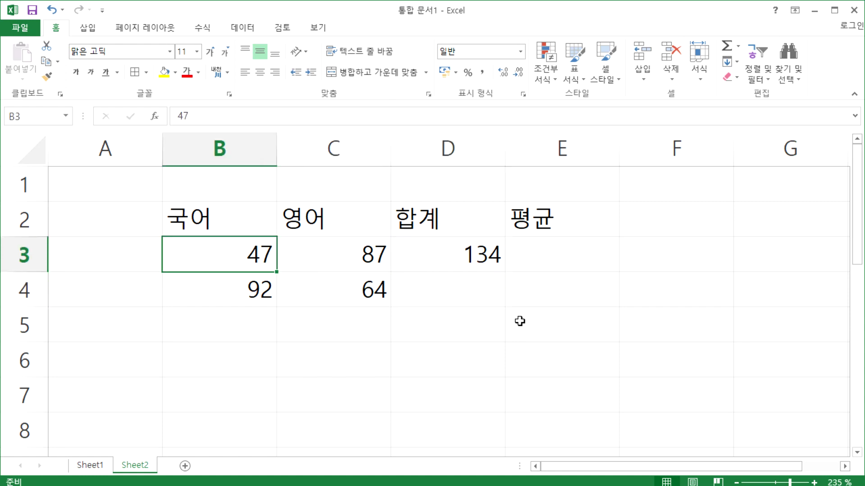
pyautogui.write('95')
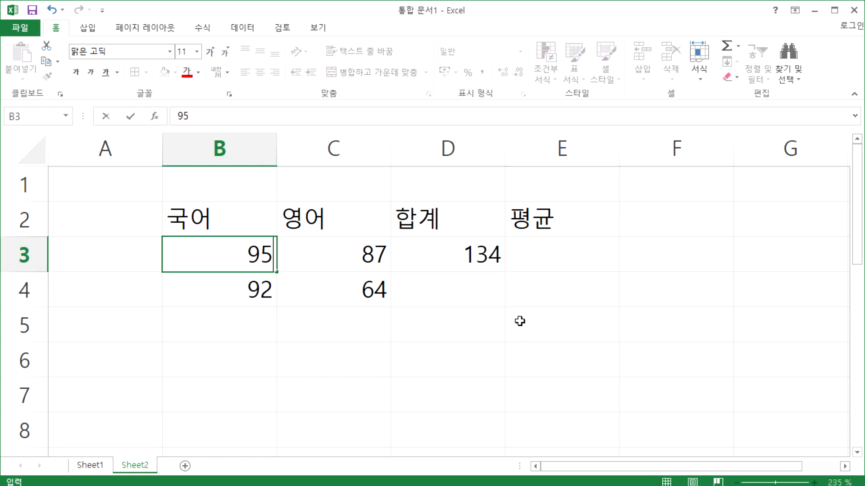
pyautogui.press('Return')
# Step: Replace the first number in D3's formula with 95 so it reads =95+87
pyautogui.press('Up')
pyautogui.press('Right')
pyautogui.press('Right')
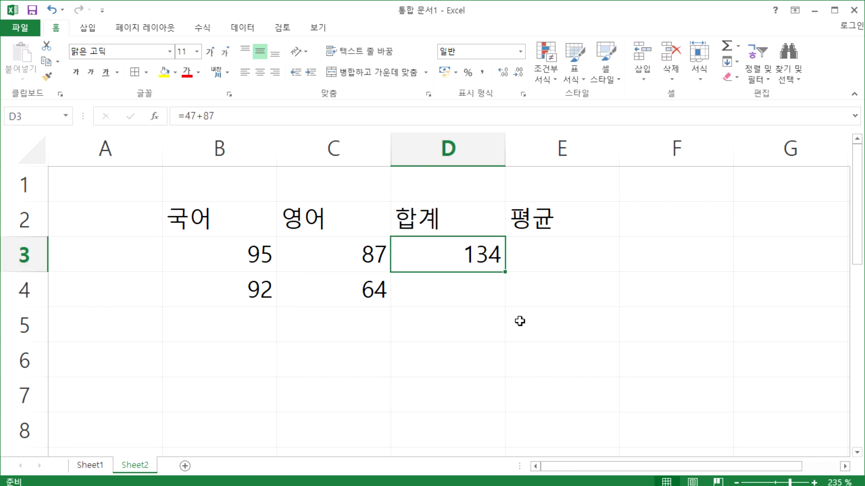
pyautogui.press('F2')
pyautogui.press('Left')
pyautogui.press('Left')
pyautogui.press('Left')
pyautogui.press('Left')
pyautogui.press('Right')
pyautogui.press('BackSpace')
pyautogui.press('BackSpace')
pyautogui.write('95')
pyautogui.press('Return')
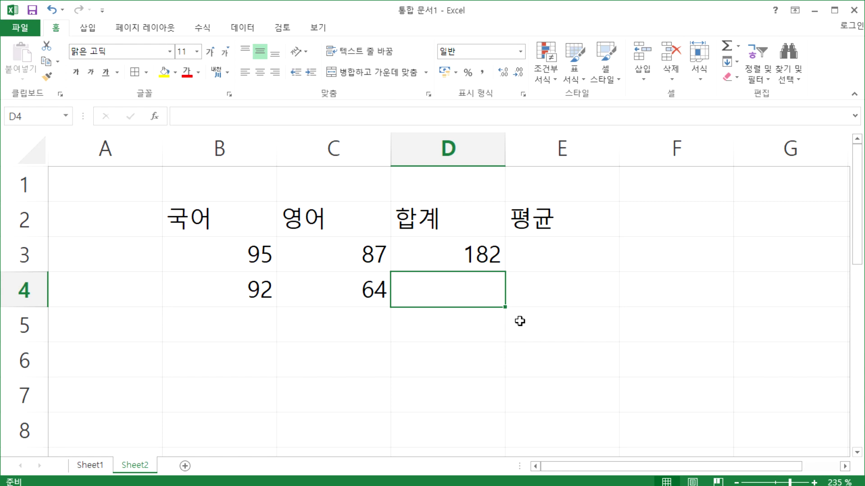
# Step: Examine the fixed numbers inside D3's formula and leave the cell without altering it
pyautogui.press('Up')
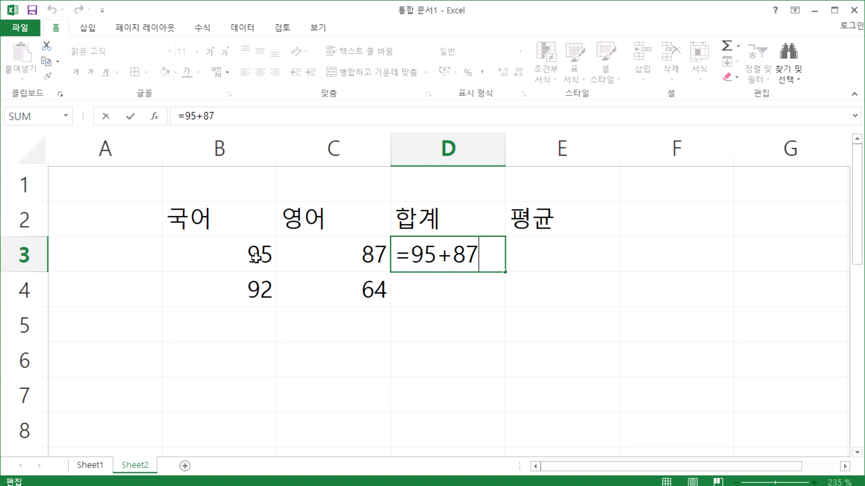
pyautogui.moveTo(411, 252); pyautogui.dragTo(436, 253)
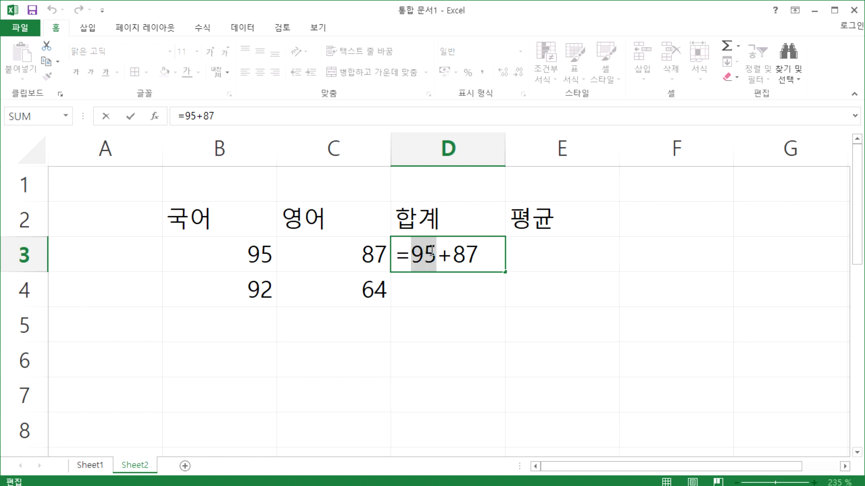
pyautogui.doubleClick(454, 253)
pyautogui.click(410, 253)
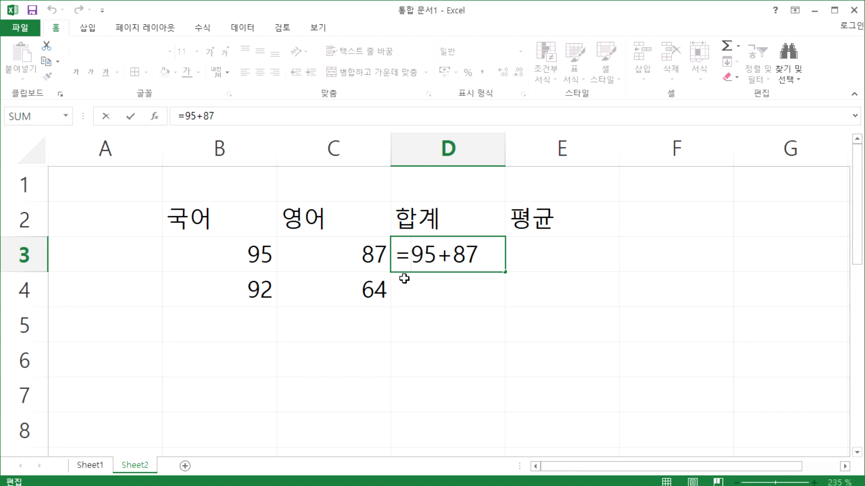
pyautogui.hotkey('ctrl', 'Return')
# Step: Enter the trial formula =500*300 in the empty cell C17 and reselect the cell
pyautogui.scroll(-4, 316, 347)
pyautogui.click(319, 333)
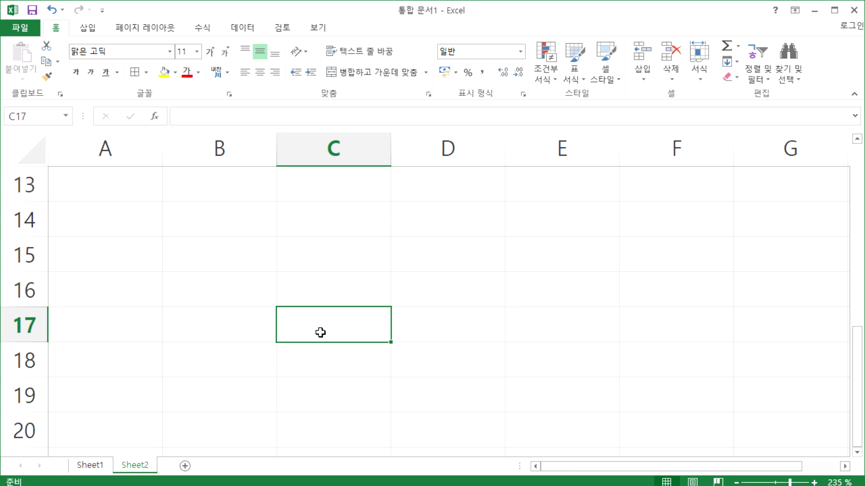
pyautogui.write('=500')
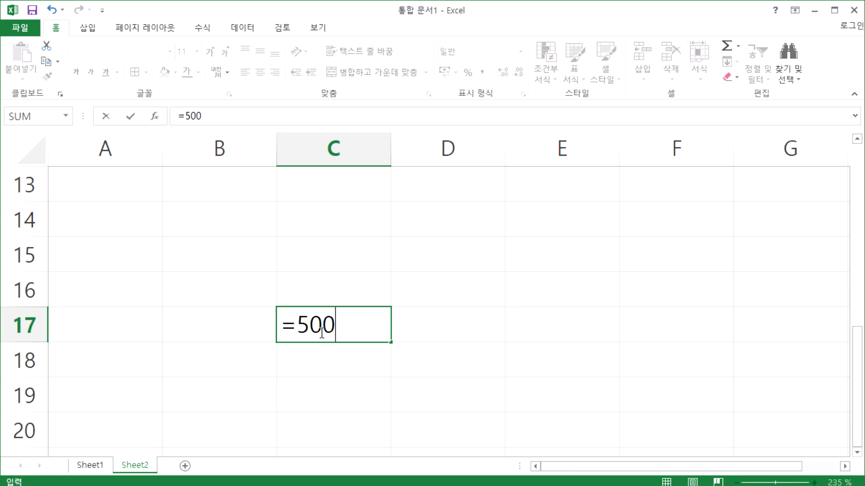
pyautogui.write('*300')
pyautogui.press('Return')
pyautogui.click(320, 332)
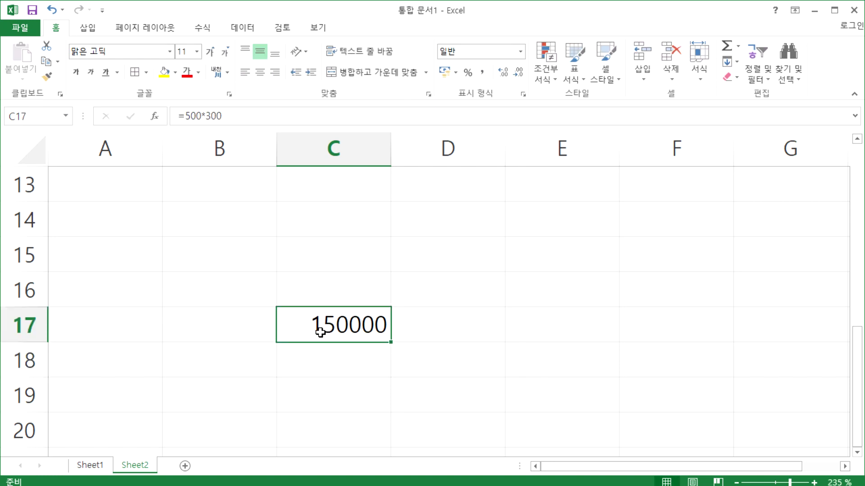
# Step: Check how the formula in C17 is written, and clear the cell
pyautogui.press('F2')
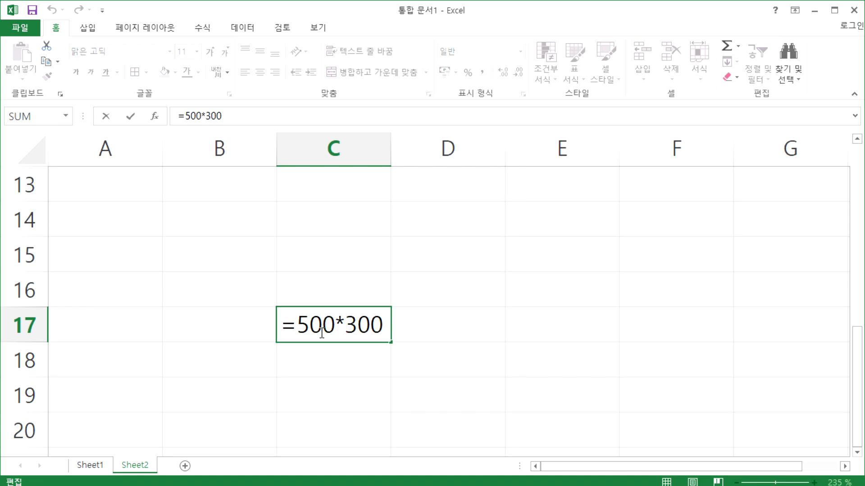
pyautogui.press('Escape')
pyautogui.press('Delete')
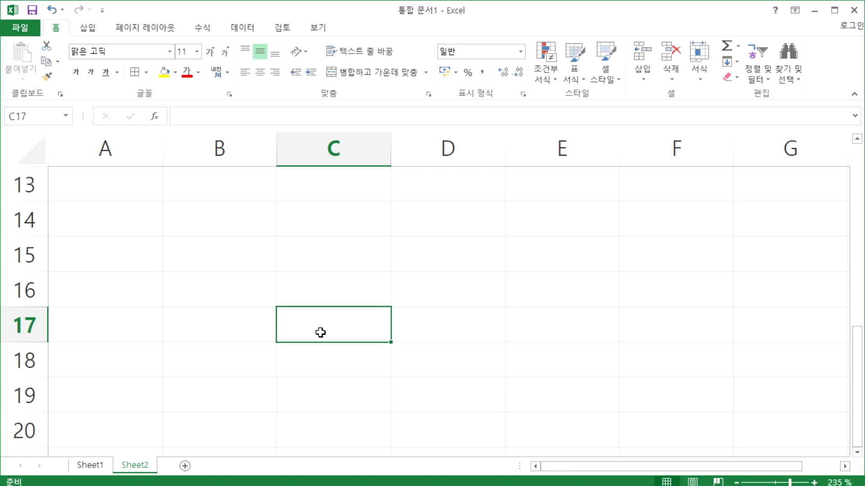
# Step: Return to the score table and inspect the contents of D3, B3 and C3 in turn
pyautogui.scroll(4, 351, 311)
pyautogui.click(442, 253)
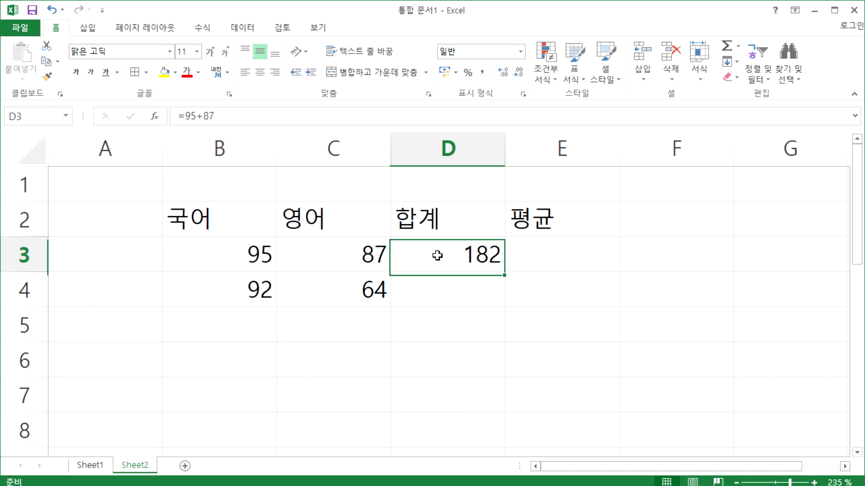
pyautogui.click(232, 251)
pyautogui.moveTo(232, 251)
pyautogui.mouseDown()
pyautogui.moveTo(333, 247)
pyautogui.moveTo(228, 244)
pyautogui.mouseUp()
pyautogui.press('Right')
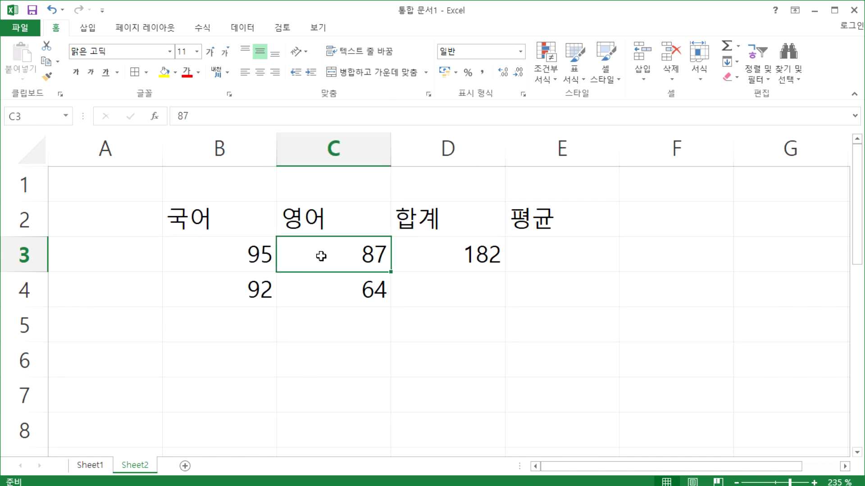
pyautogui.click(428, 253)
pyautogui.write('=')
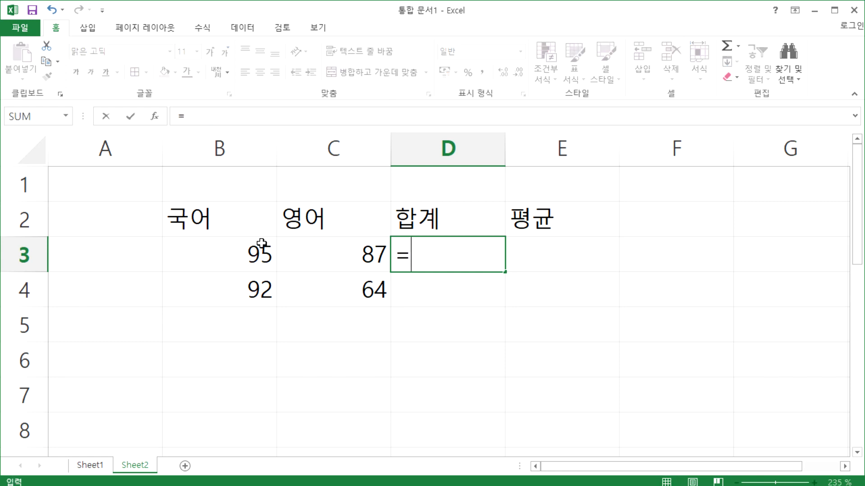
pyautogui.click(232, 249)
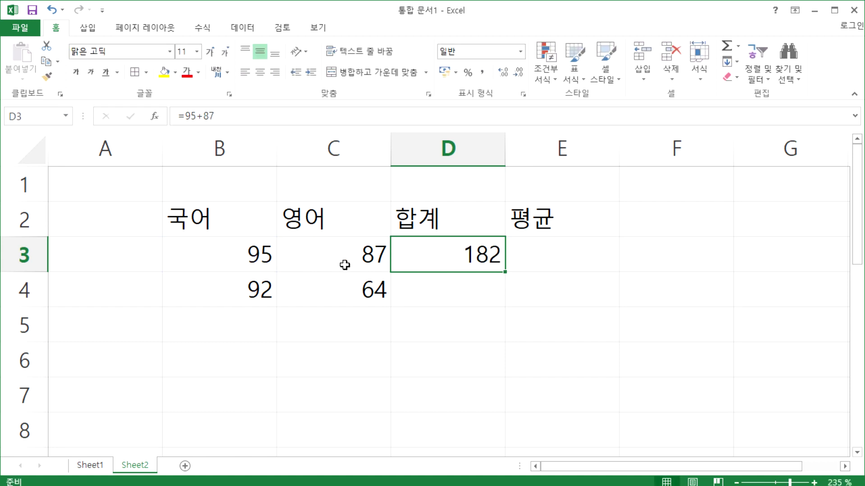
# Step: Replace the 합계 formula in D3 with the cell-reference formula =B3+C3 and reselect the cell
pyautogui.click(237, 253)
pyautogui.click(453, 258)
pyautogui.write('=')
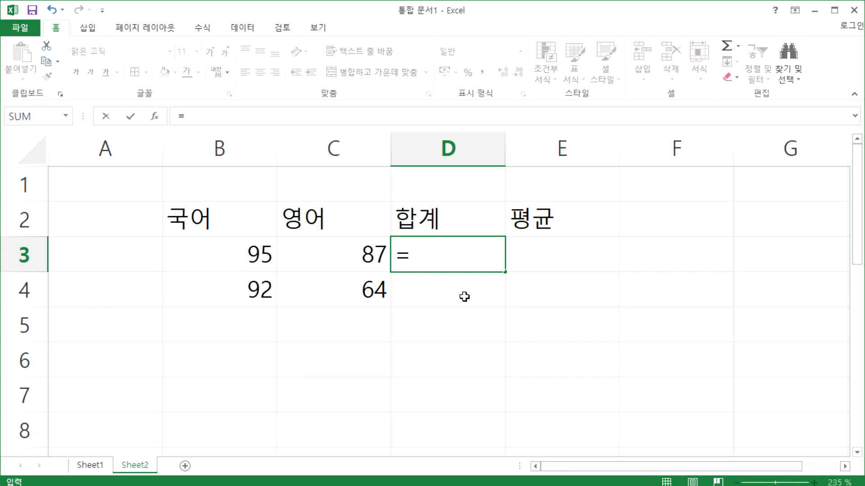
pyautogui.click(233, 252)
pyautogui.write('+')
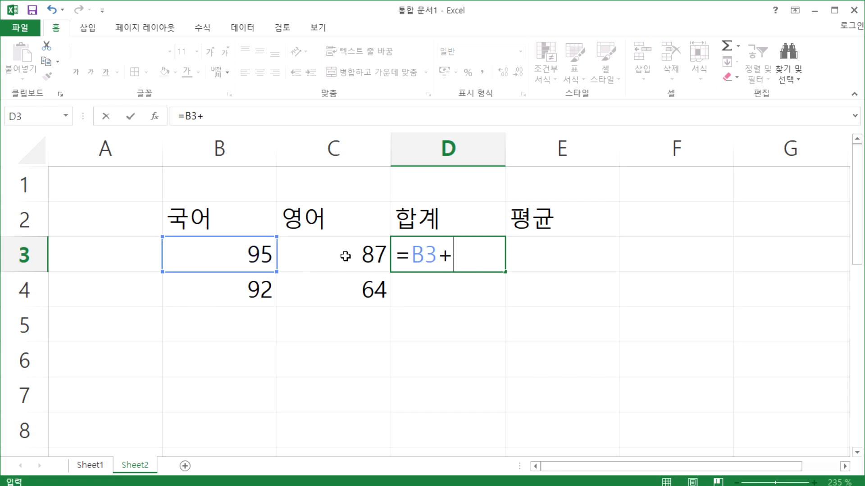
pyautogui.click(350, 253)
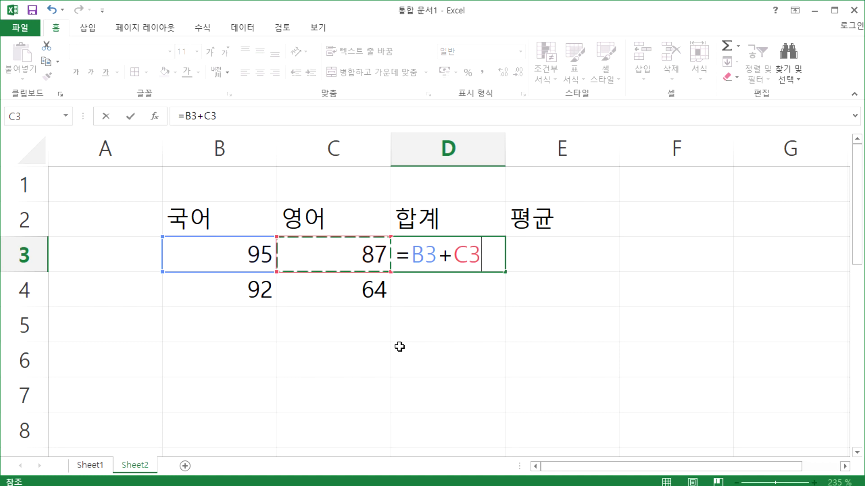
pyautogui.press('Return')
pyautogui.press('Up')
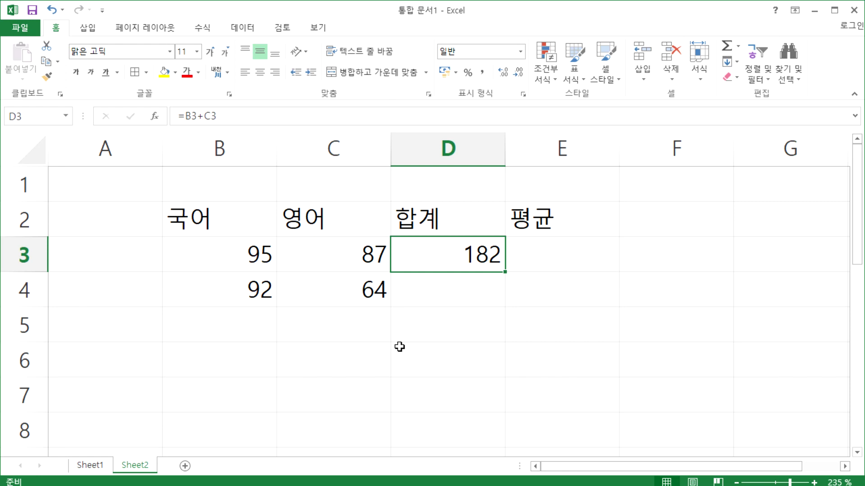
# Step: Examine which cells D3's formula refers to, and compare it with the score in B3
pyautogui.press('F2')
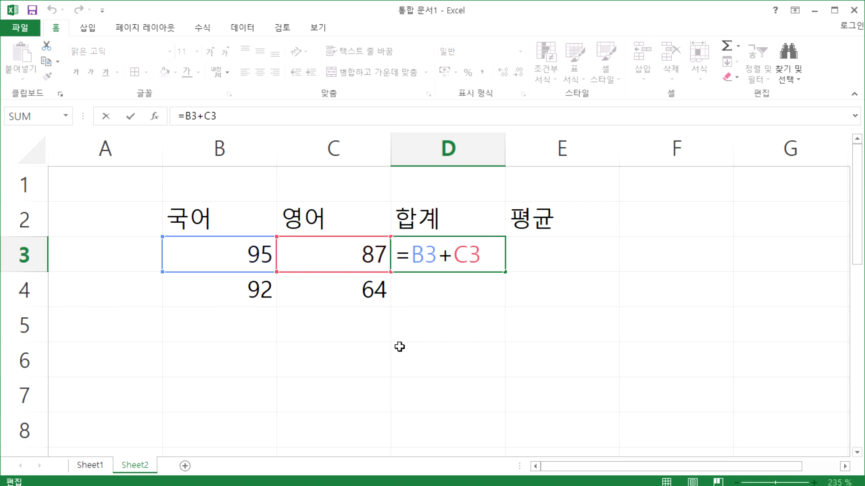
pyautogui.hotkey('ctrl', 'Return')
pyautogui.press('F2')
pyautogui.hotkey('shift', 'Tab')
pyautogui.hotkey('shift', 'Tab')
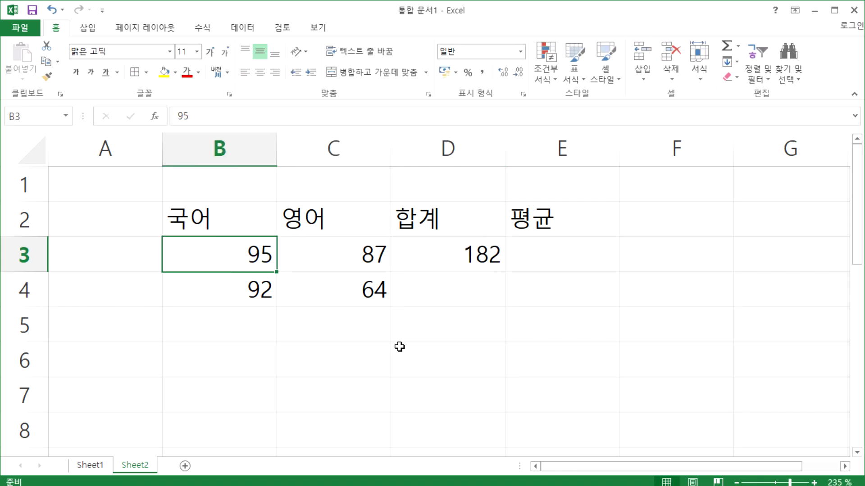
pyautogui.press('Tab')
pyautogui.press('Tab')
pyautogui.press('F2')
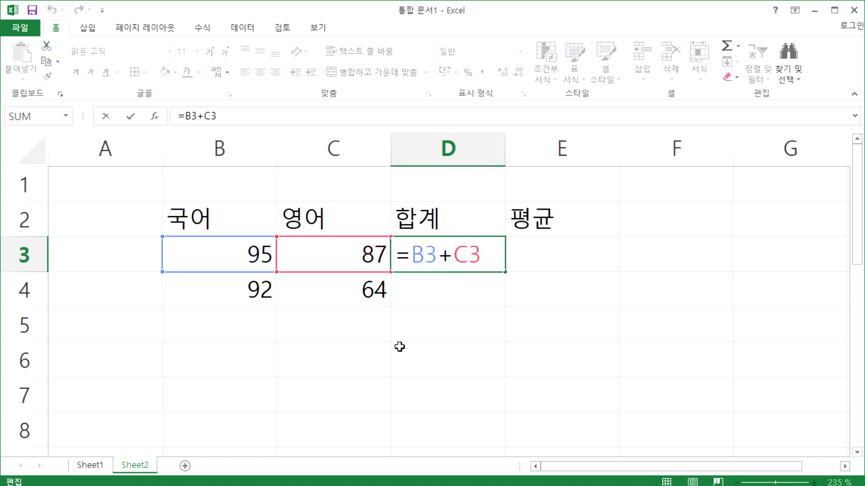
pyautogui.press('Escape')
# Step: Test the reference formula by setting the 국어 score in B3 to 47 and returning it to 95
pyautogui.hotkey('shift', 'Tab')
pyautogui.hotkey('shift', 'Tab')
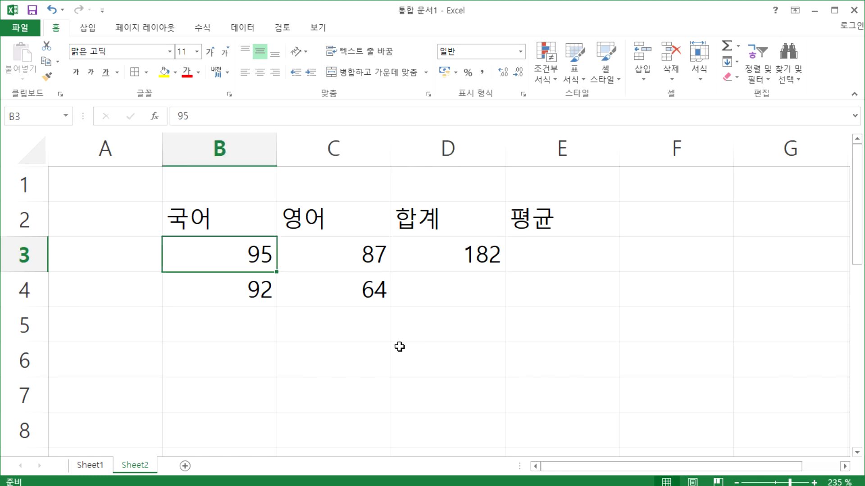
pyautogui.write('47')
pyautogui.press('Return')
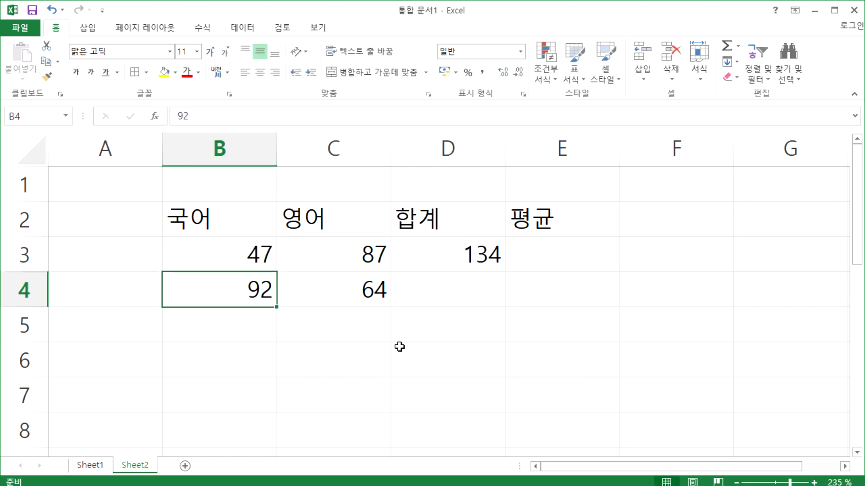
pyautogui.press('Up')
pyautogui.write('95')
pyautogui.press('Return')
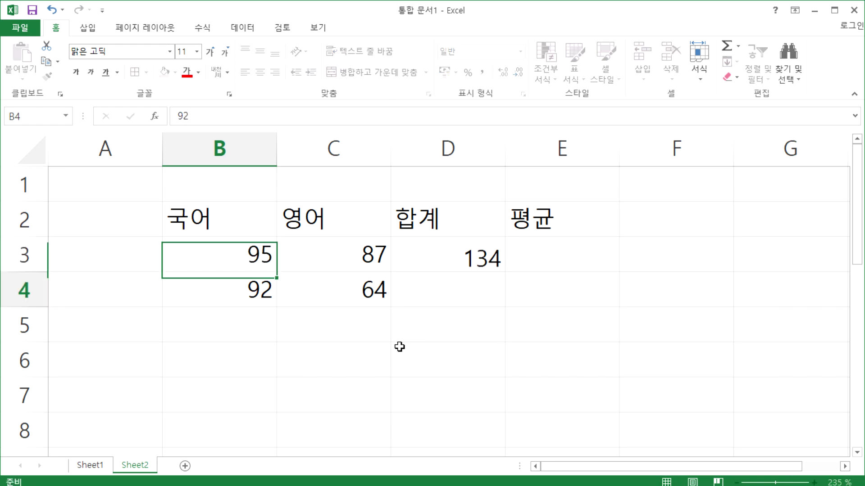
pyautogui.press('Up')
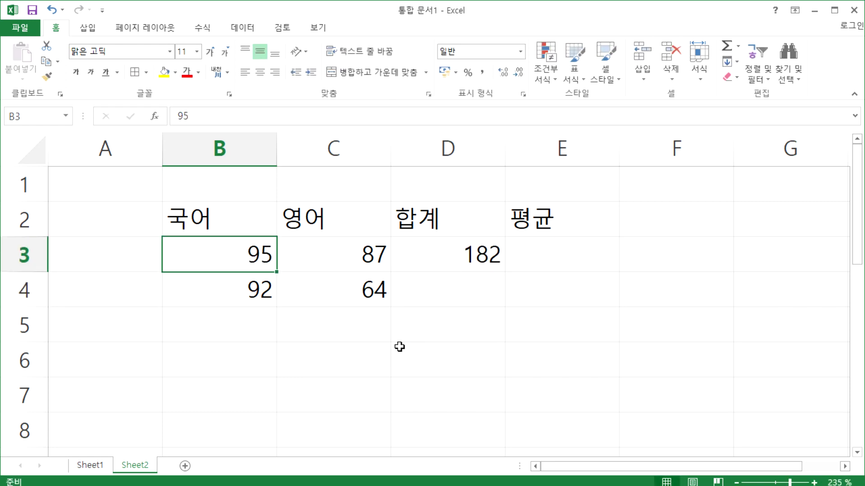
# Step: Review D3's formula again alongside the score cells B3 and C3 it refers to
pyautogui.press('Right')
pyautogui.press('Right')
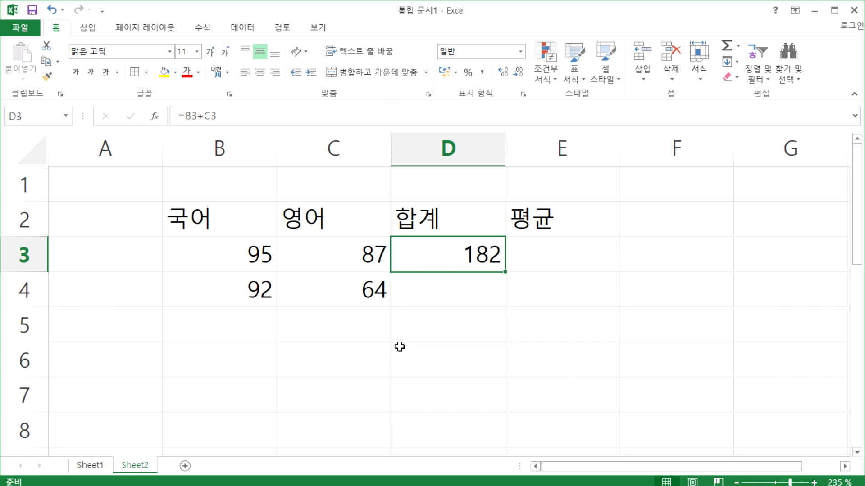
pyautogui.press('F2')
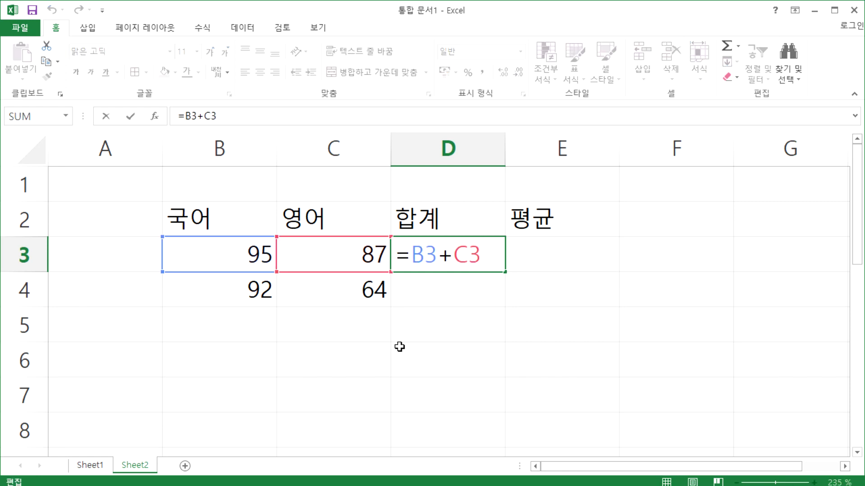
pyautogui.press('Escape')
pyautogui.press('Left')
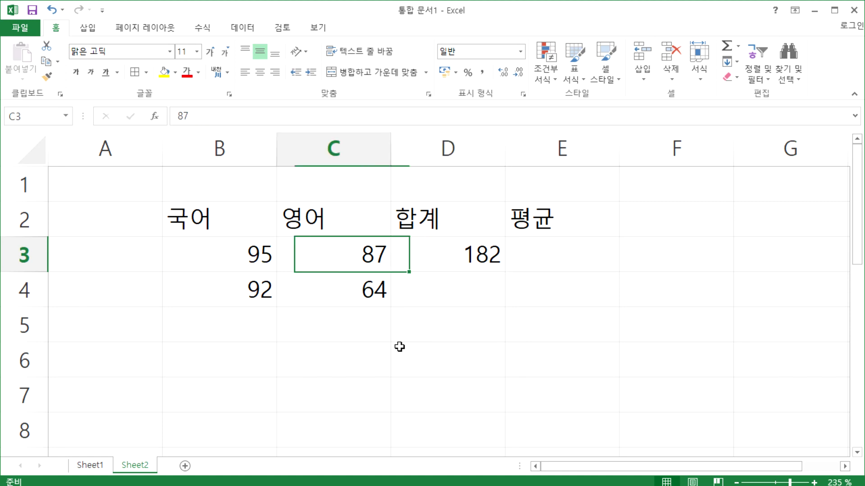
pyautogui.press('Left')
pyautogui.hotkey('shift', 'Right')
pyautogui.press('Tab')
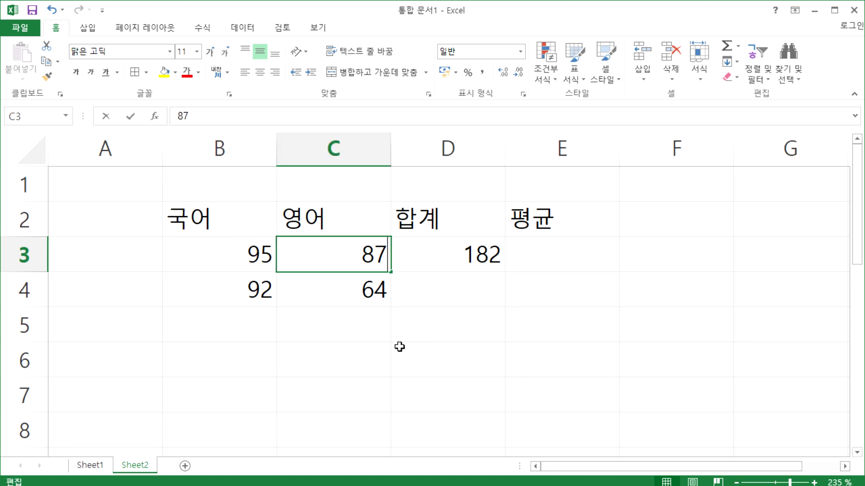
pyautogui.press('Right')
pyautogui.press('F2')
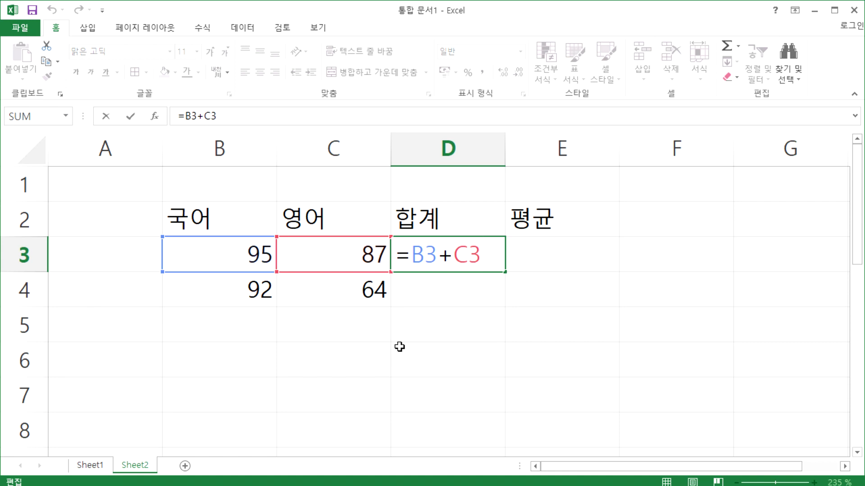
pyautogui.hotkey('ctrl', 'Return')
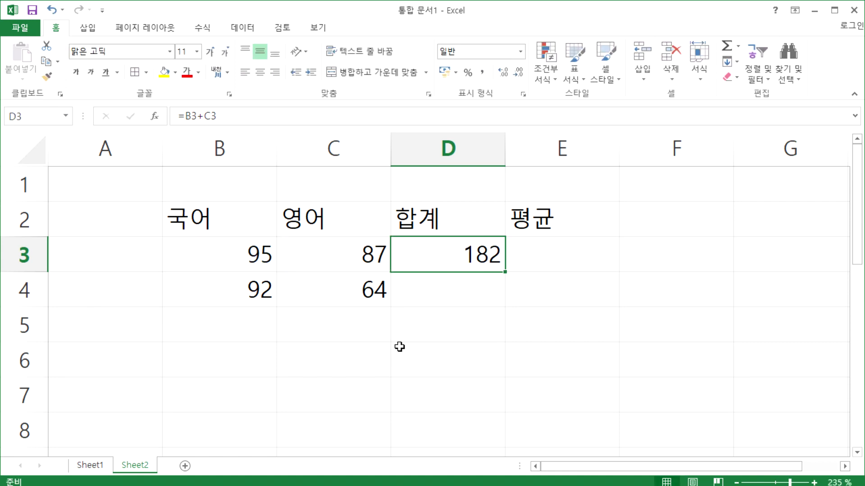
pyautogui.click(120, 248)
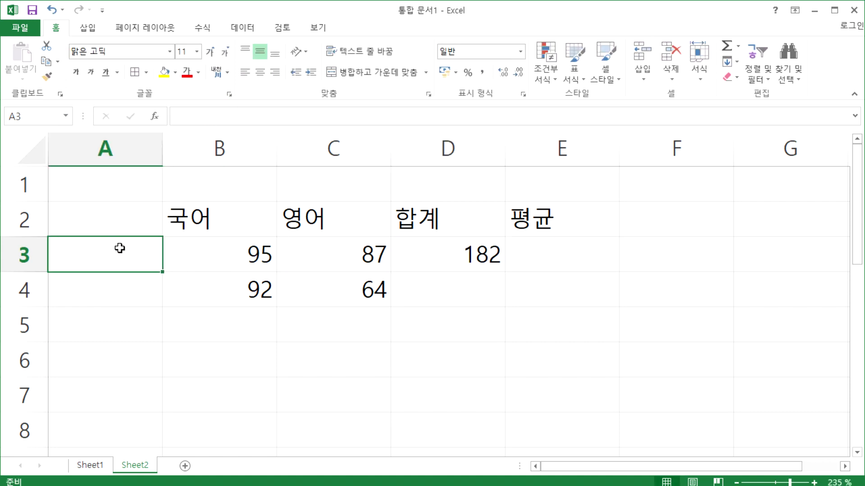
pyautogui.click(120, 282)
pyautogui.moveTo(215, 251); pyautogui.dragTo(220, 384)
pyautogui.click(217, 248)
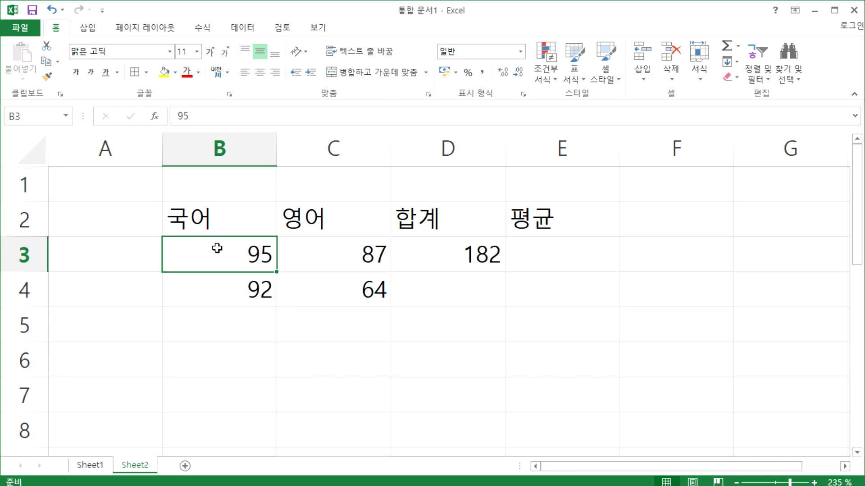
# Step: Clear the addition formula from the 합계 cell D3
pyautogui.click(528, 258)
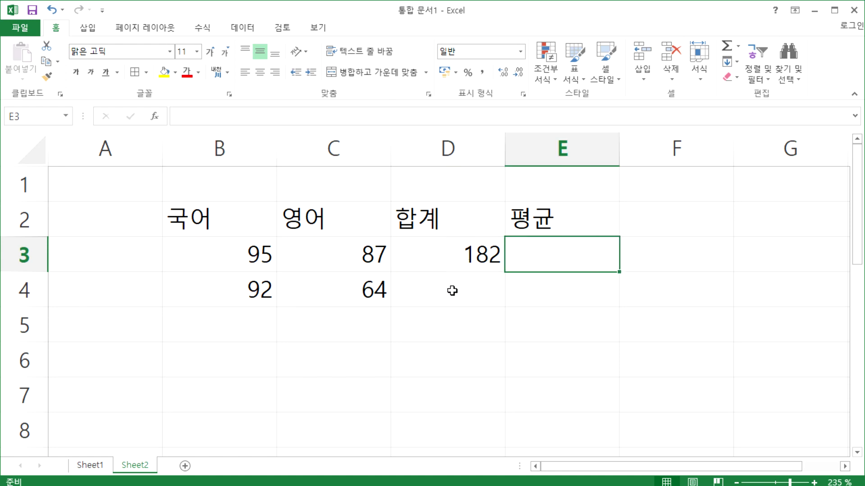
pyautogui.click(448, 265)
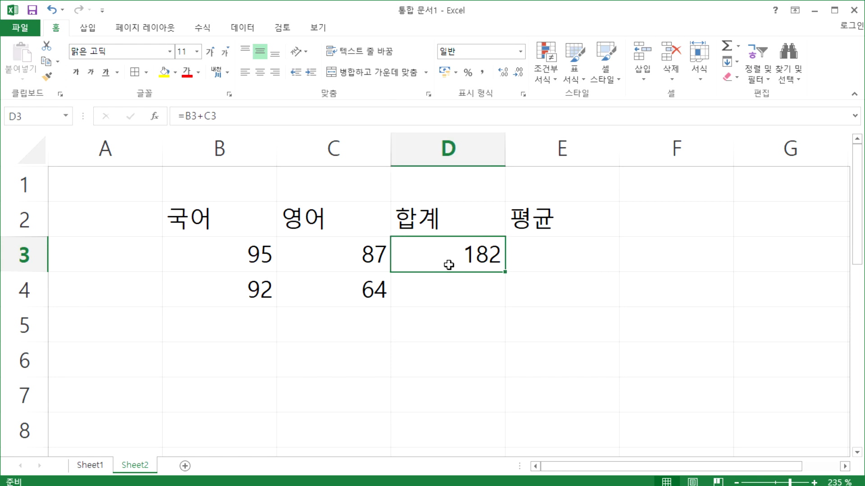
pyautogui.press('Delete')
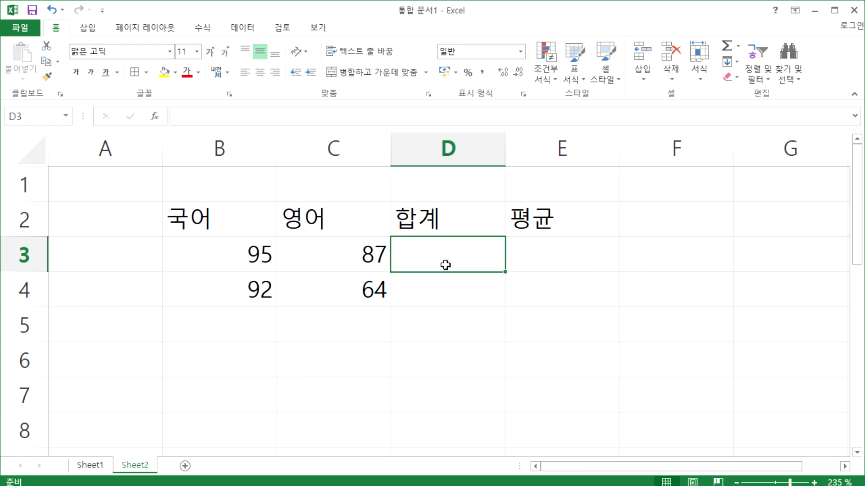
# Step: Switch to Notepad and add the line "* 함수 = Function = 기능" below the notes on editing cell data
pyautogui.click(512, 483)
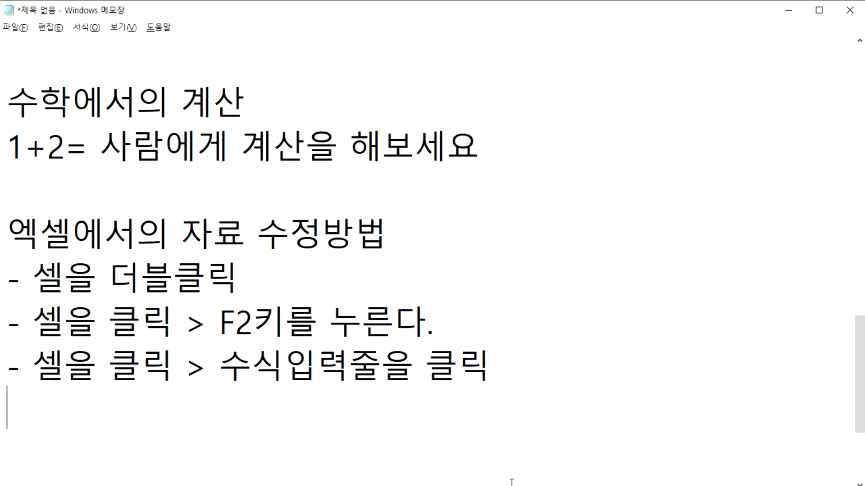
pyautogui.scroll(-1, 451, 468)
pyautogui.click(173, 257)
pyautogui.write('* 하ㅁ수 = ')
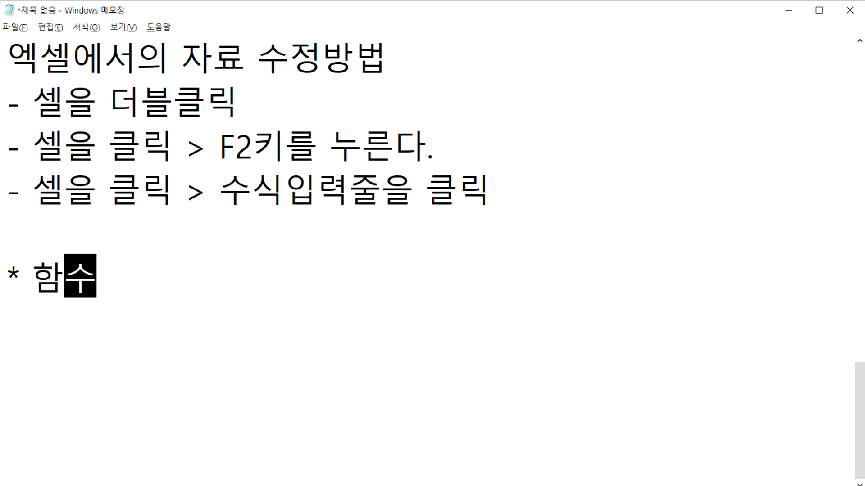
pyautogui.write('Dun')
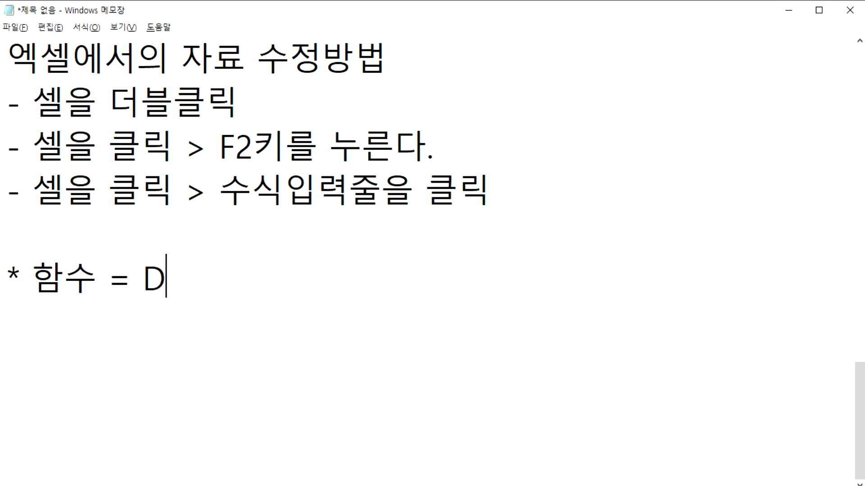
pyautogui.press('BackSpace')
pyautogui.press('BackSpace')
pyautogui.press('BackSpace')
pyautogui.write('Function')
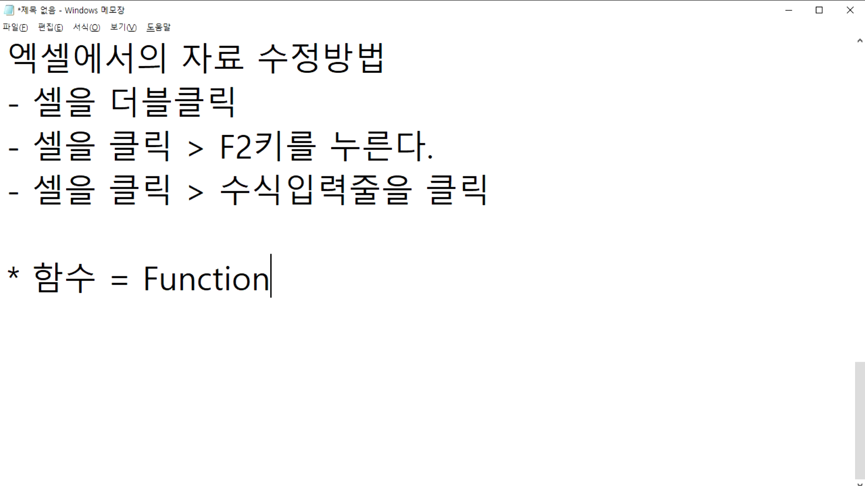
pyautogui.write('= 기능')
pyautogui.press('Return')
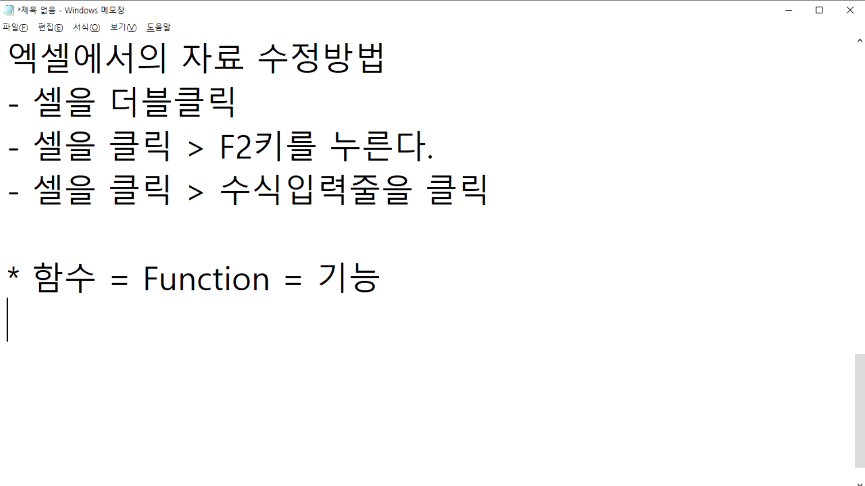
# Step: Switch back to Excel and total the scores B3:C3 in D3 with the AutoSum function =SUM(B3:C3)
pyautogui.hotkey('alt', 'Tab')
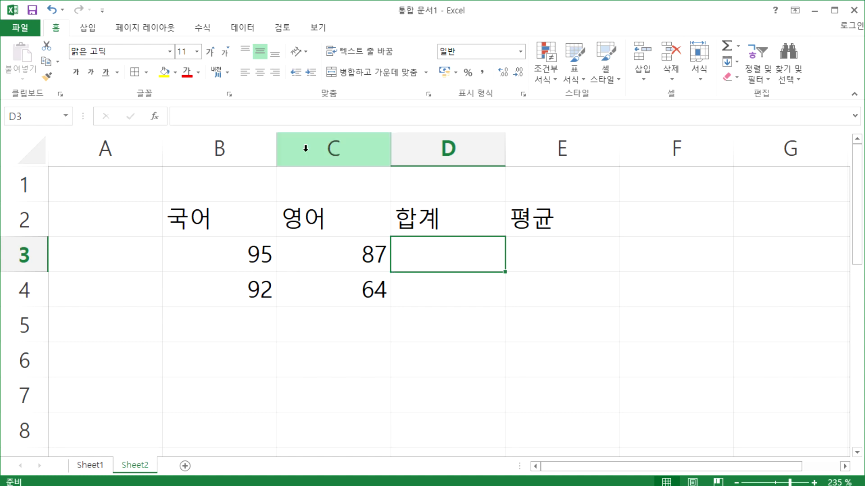
pyautogui.click(203, 29)
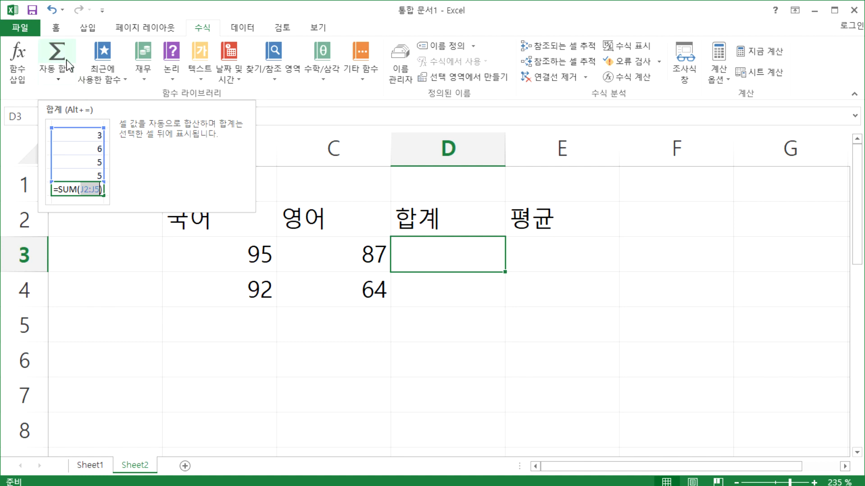
pyautogui.click(58, 48)
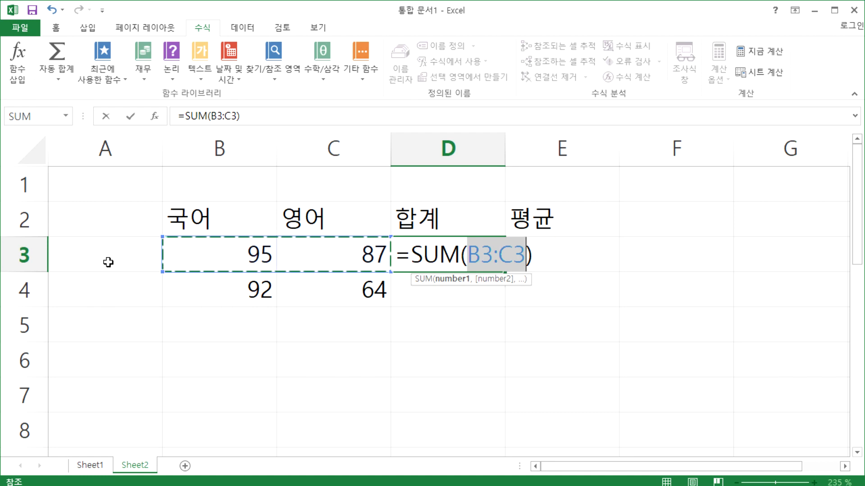
pyautogui.press('Return')
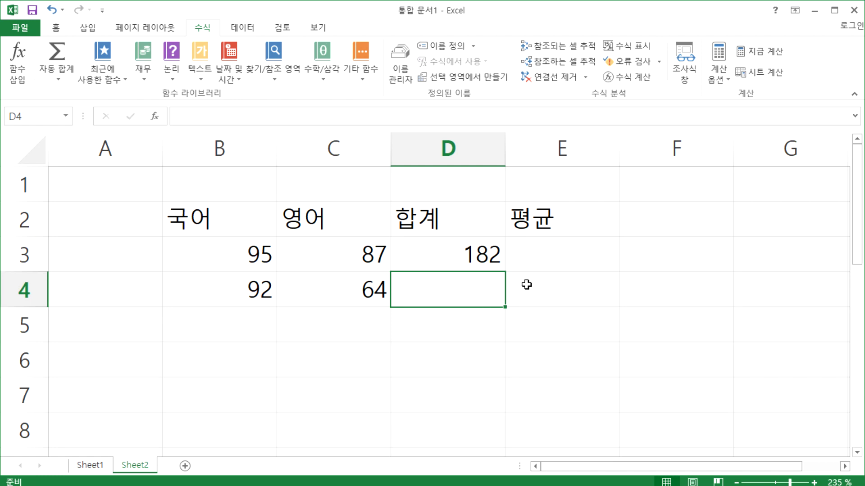
# Step: Calculate the 평균 in E3 with the formula =D3/2 and reselect the cell
pyautogui.click(543, 261)
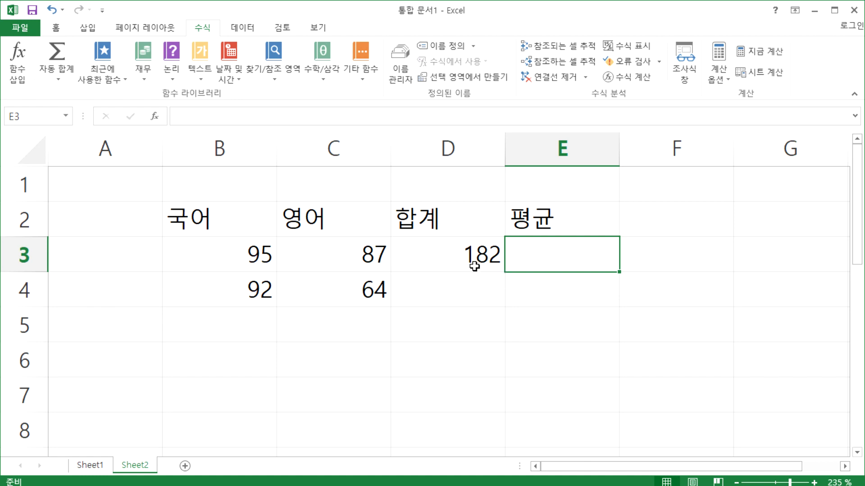
pyautogui.moveTo(226, 252); pyautogui.dragTo(332, 247)
pyautogui.click(572, 252)
pyautogui.write('₩')
pyautogui.press('Escape')
pyautogui.write('=')
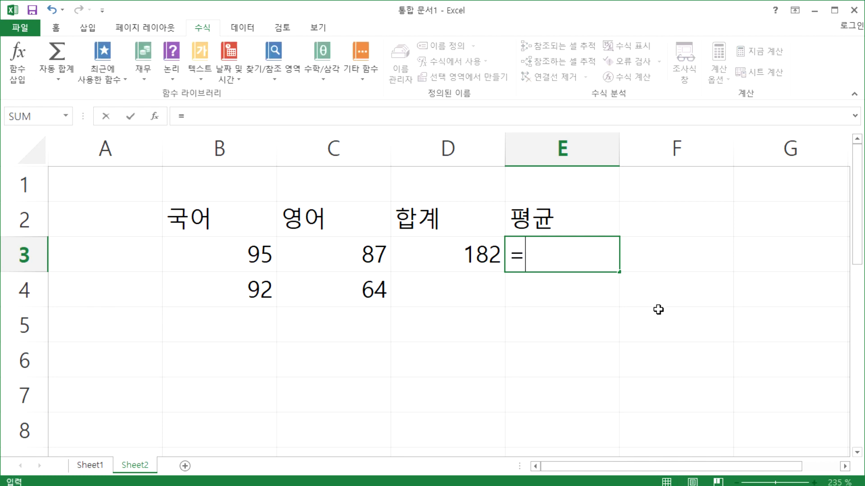
pyautogui.click(450, 261)
pyautogui.write('/2')
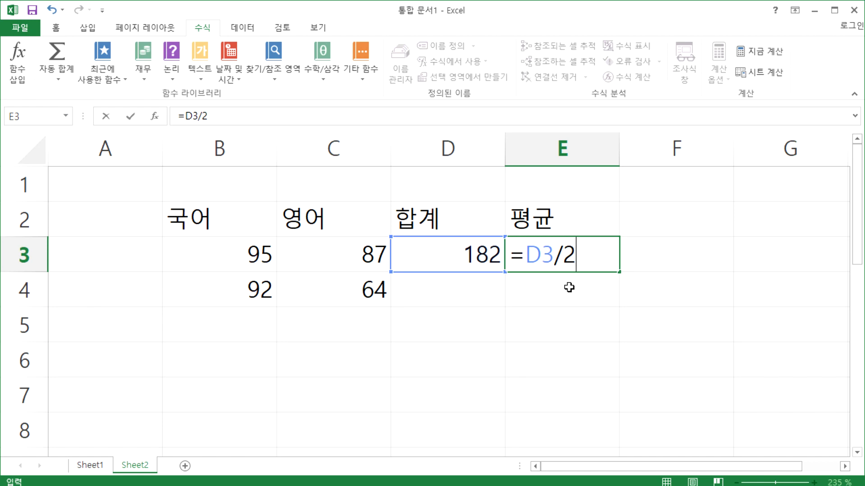
pyautogui.press('Return')
pyautogui.click(559, 266)
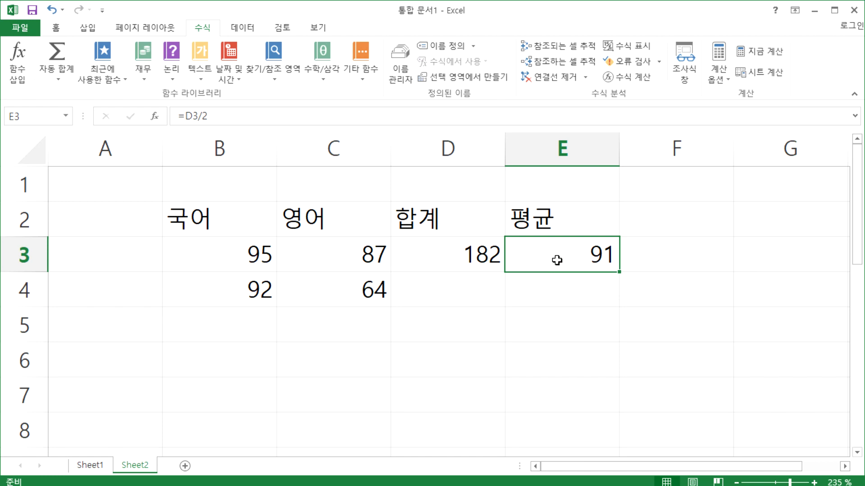
# Step: Check which cell the 평균 formula in E3 refers to, and clear the formula
pyautogui.doubleClick(557, 258)
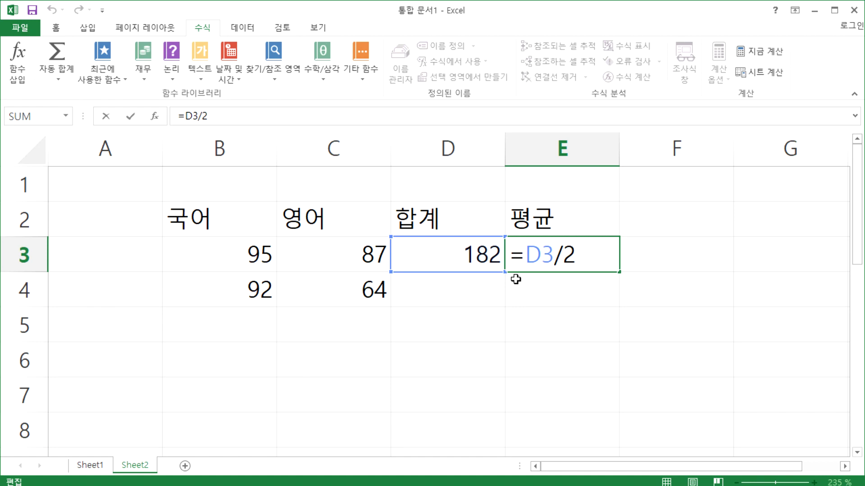
pyautogui.hotkey('ctrl', 'Return')
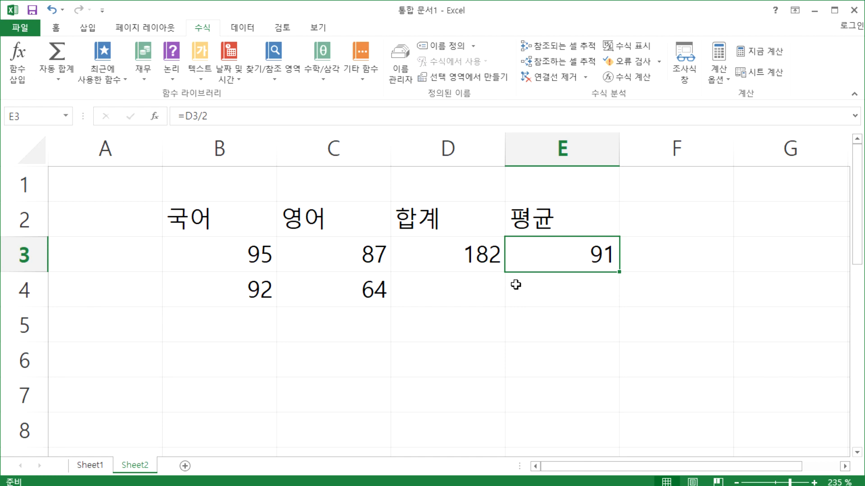
pyautogui.press('Delete')
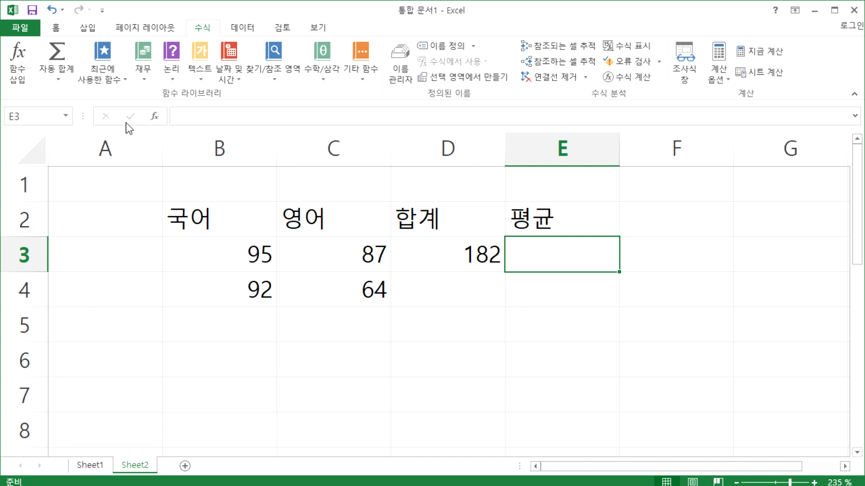
# Step: Insert the AVERAGE function in E3 with only the scores B3:C3 as its range, and reselect the cell
pyautogui.click(61, 80)
pyautogui.click(61, 80)
pyautogui.click(61, 79)
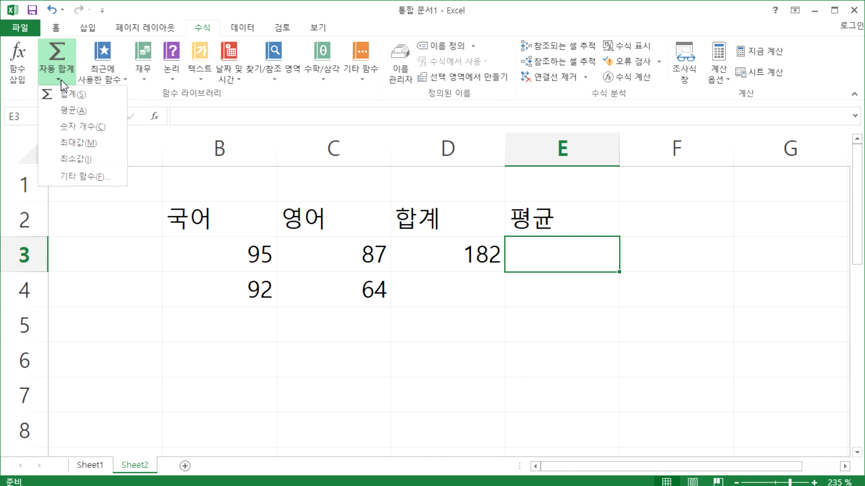
pyautogui.click(75, 112)
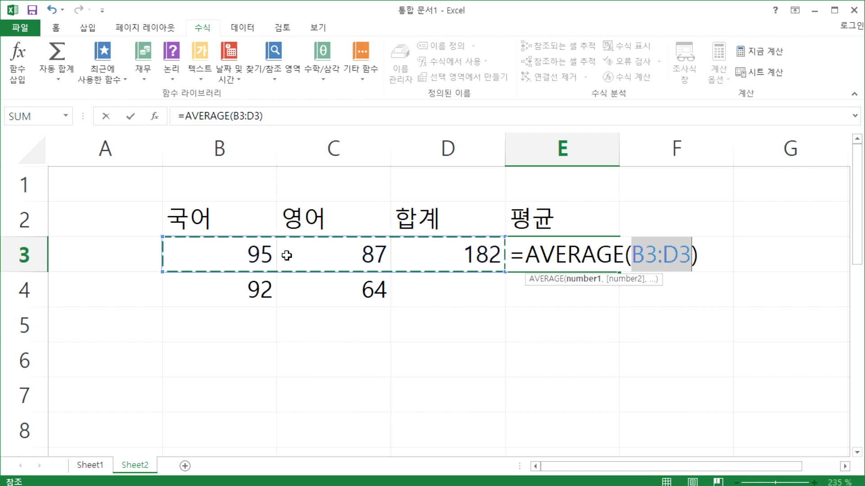
pyautogui.moveTo(183, 247); pyautogui.dragTo(426, 255)
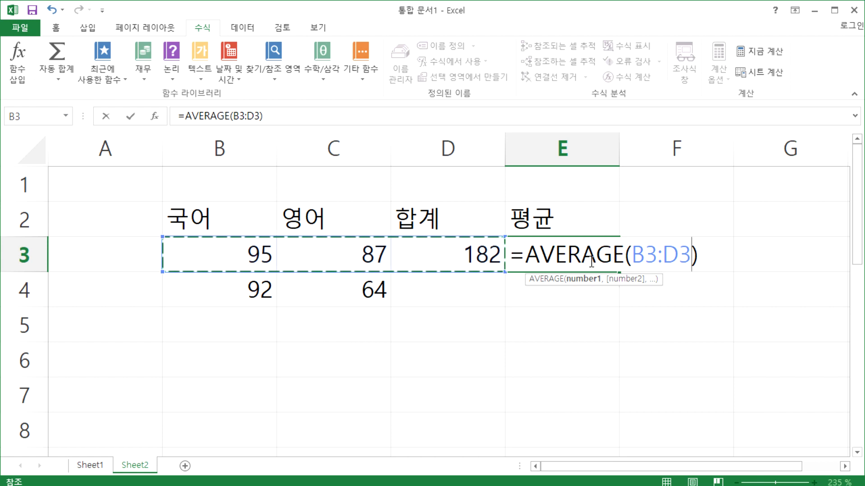
pyautogui.moveTo(226, 249); pyautogui.dragTo(315, 252)
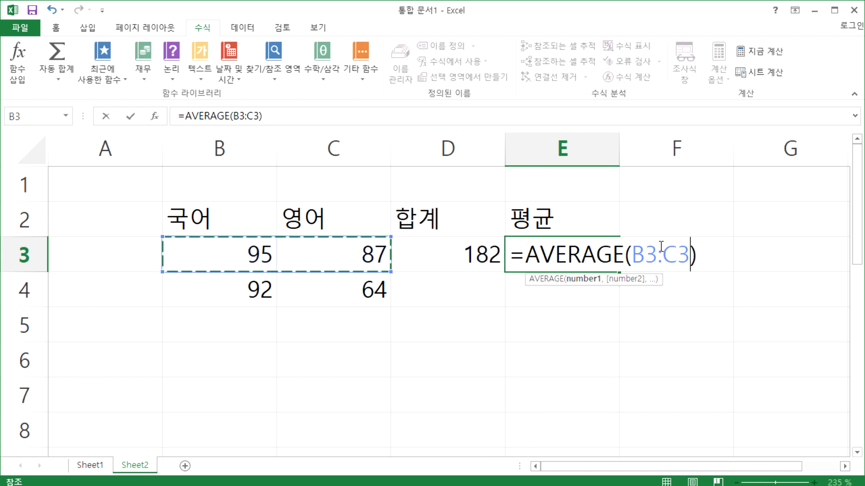
pyautogui.press('Return')
pyautogui.click(600, 255)
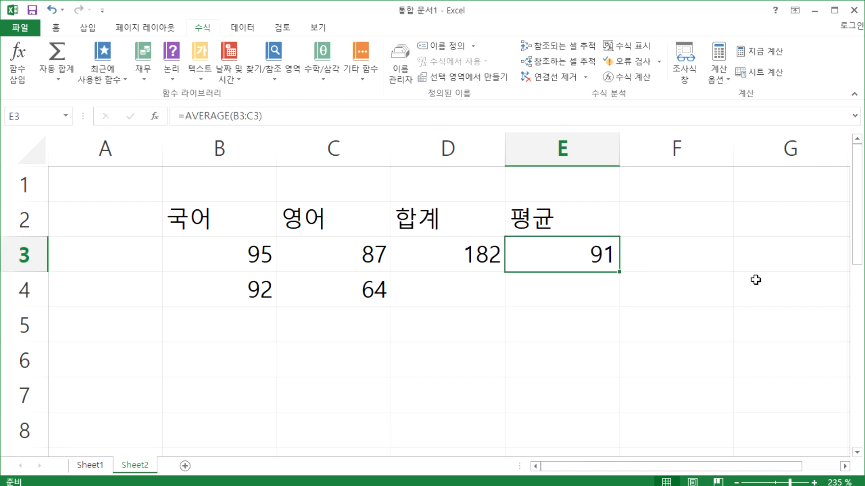
# Step: Test the total and average functions by setting the 국어 score in B3 to 47, 55 and 66, and returning it to 95
pyautogui.click(238, 252)
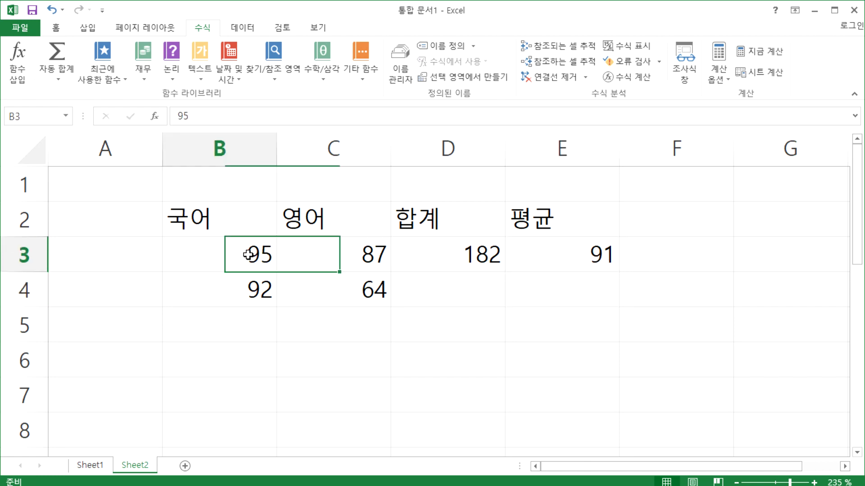
pyautogui.press('Return')
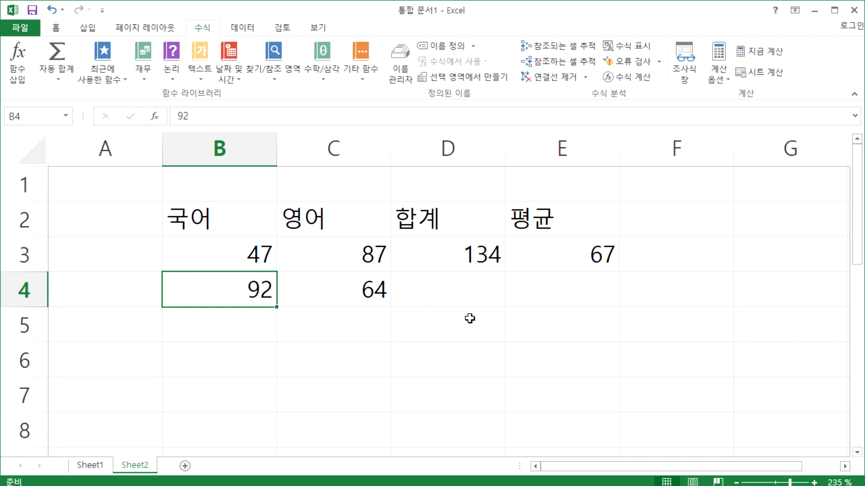
pyautogui.press('Up')
pyautogui.write('55')
pyautogui.press('Return')
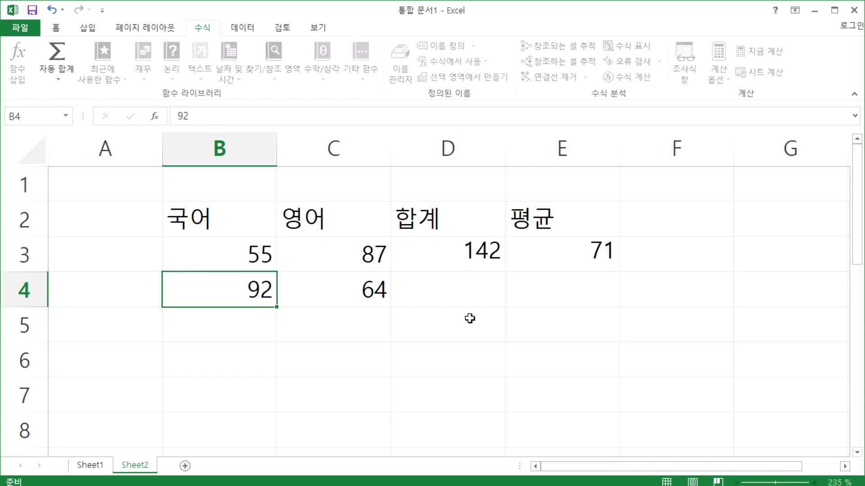
pyautogui.press('Up')
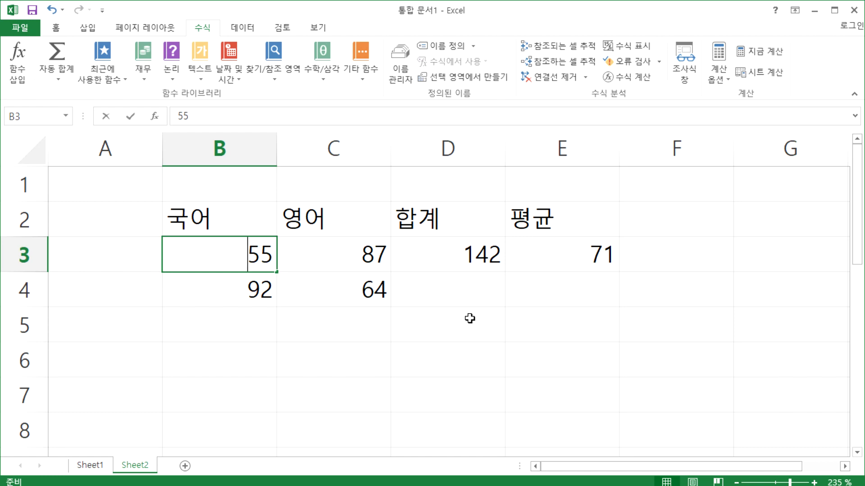
pyautogui.write('66')
pyautogui.press('Return')
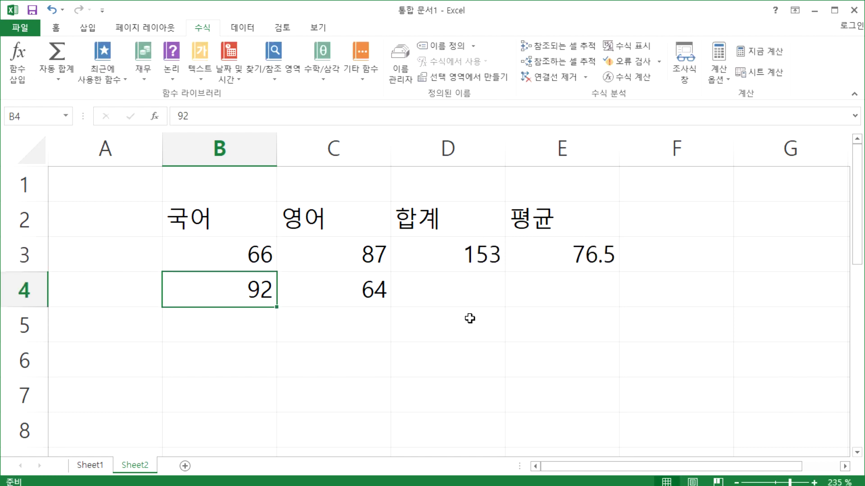
pyautogui.press('Up')
pyautogui.write('95')
pyautogui.press('Return')
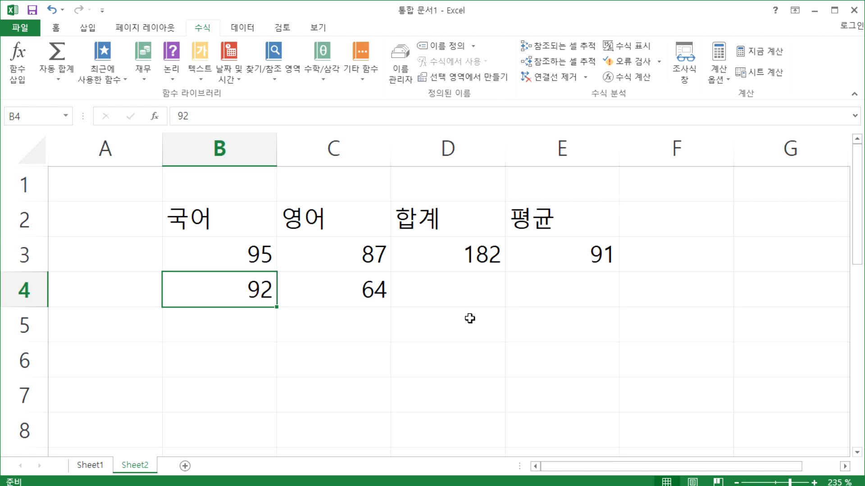
pyautogui.moveTo(449, 260); pyautogui.dragTo(576, 248)
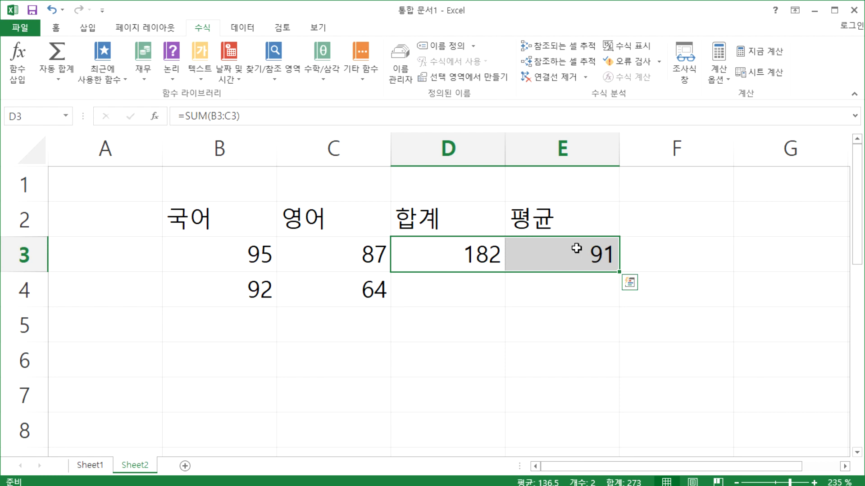
pyautogui.moveTo(118, 254); pyautogui.dragTo(95, 442)
pyautogui.moveTo(412, 293); pyautogui.dragTo(567, 425)
pyautogui.click(309, 349)
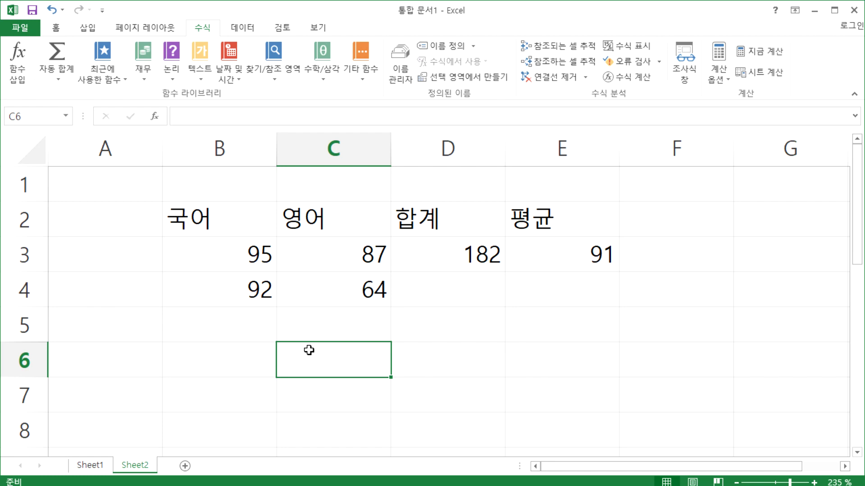
# Step: Enter the 국어 and 영어 scores 45 and 46 in B5:C5, and 38 and 88 in B6:C6
pyautogui.doubleClick(229, 313)
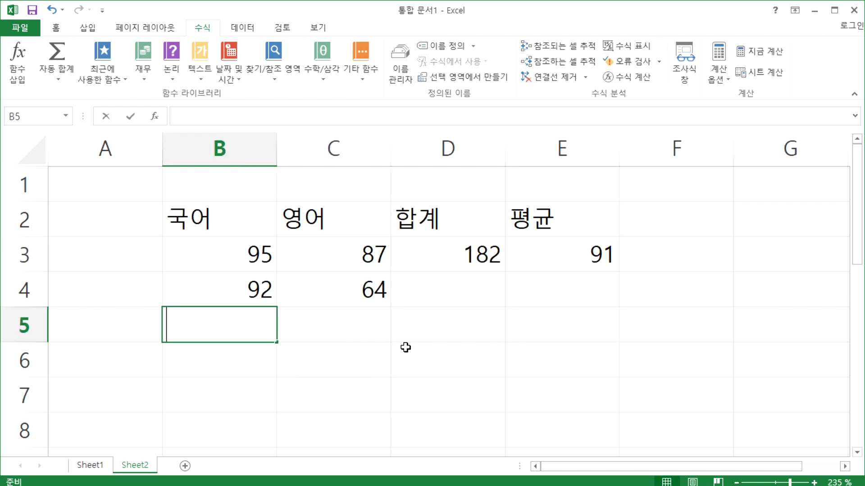
pyautogui.write('45')
pyautogui.press('Tab')
pyautogui.write('46')
pyautogui.press('Return')
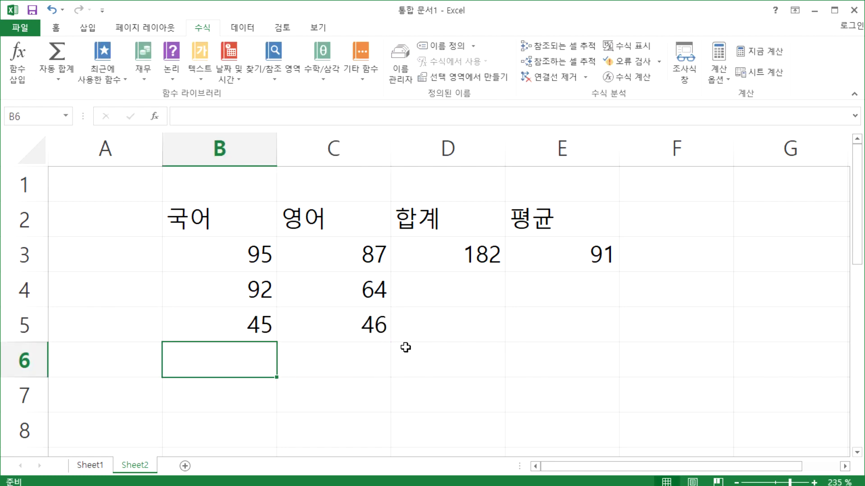
pyautogui.write('38')
pyautogui.press('Tab')
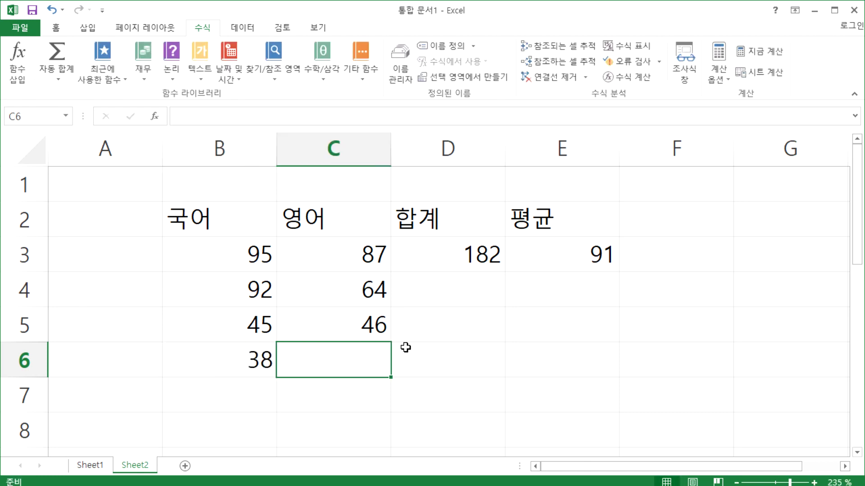
pyautogui.write('88')
pyautogui.press('Return')
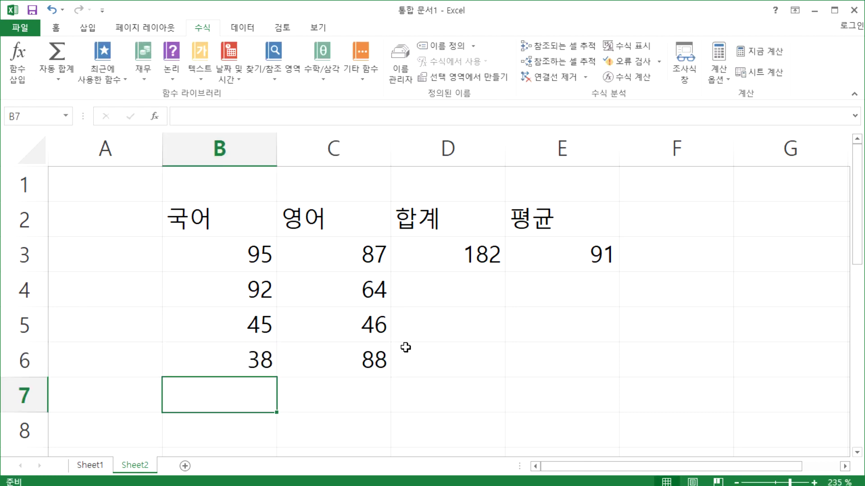
# Step: Enter the 국어 and 영어 scores 83 and 55 in B7:C7
pyautogui.write('83')
pyautogui.press('Tab')
pyautogui.write('8')
pyautogui.press('BackSpace')
pyautogui.write('55')
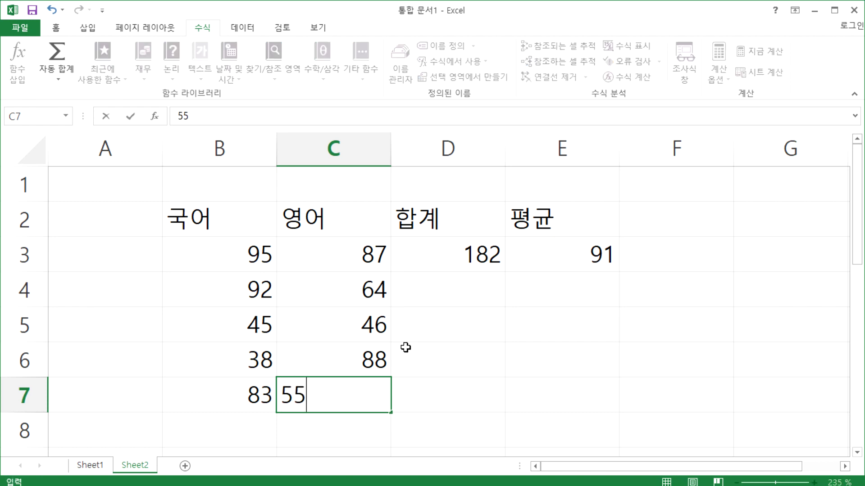
pyautogui.press('Return')
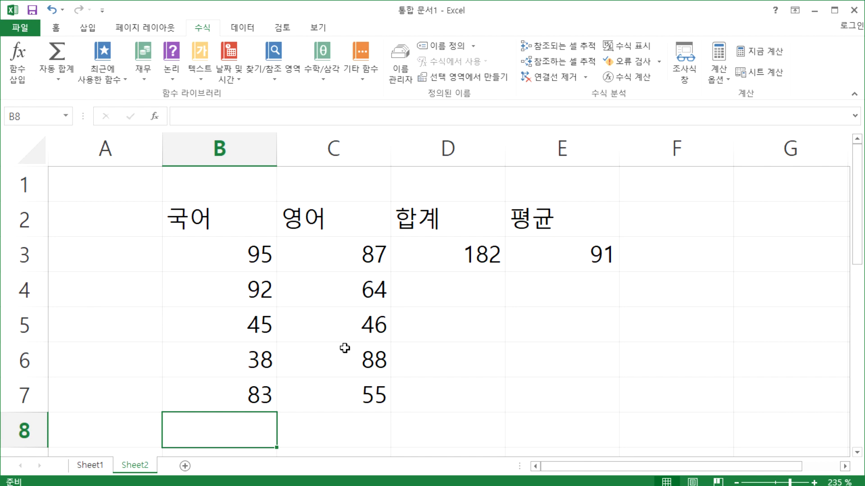
# Step: Examine the scores in B4:C7, the total formula in D3, and the 합계 and 평균 cells below row 3
pyautogui.moveTo(195, 303); pyautogui.dragTo(328, 400)
pyautogui.click(293, 405)
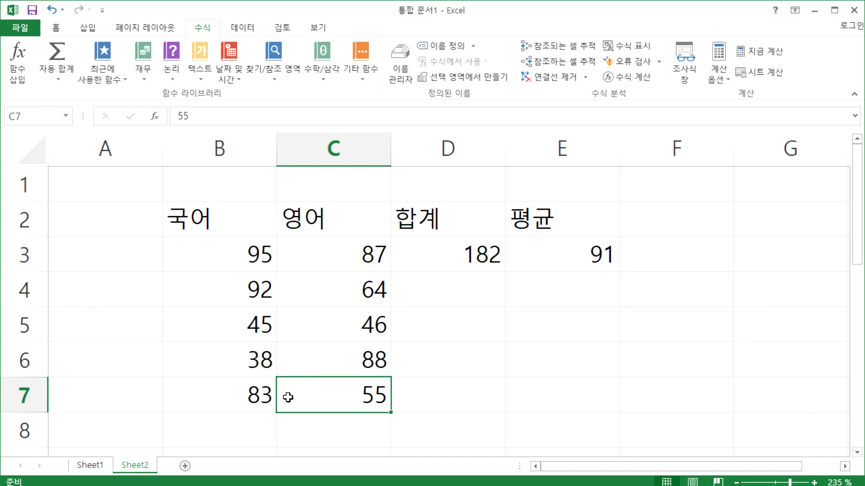
pyautogui.click(119, 220)
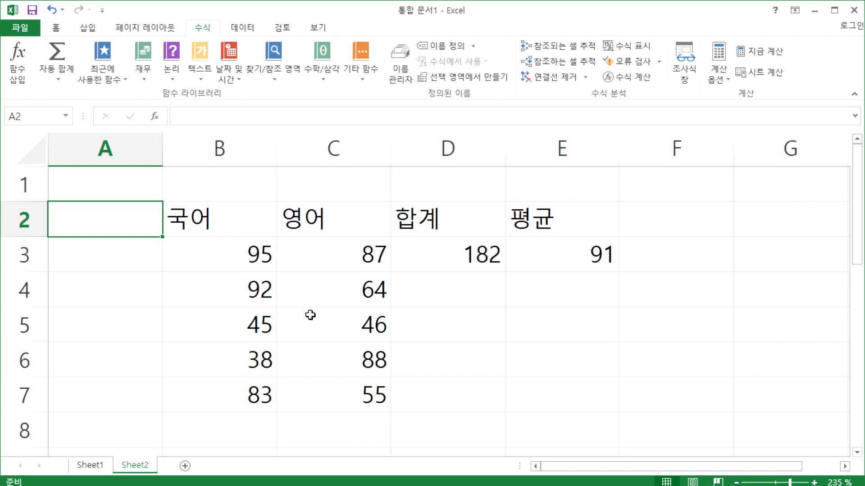
pyautogui.click(446, 259)
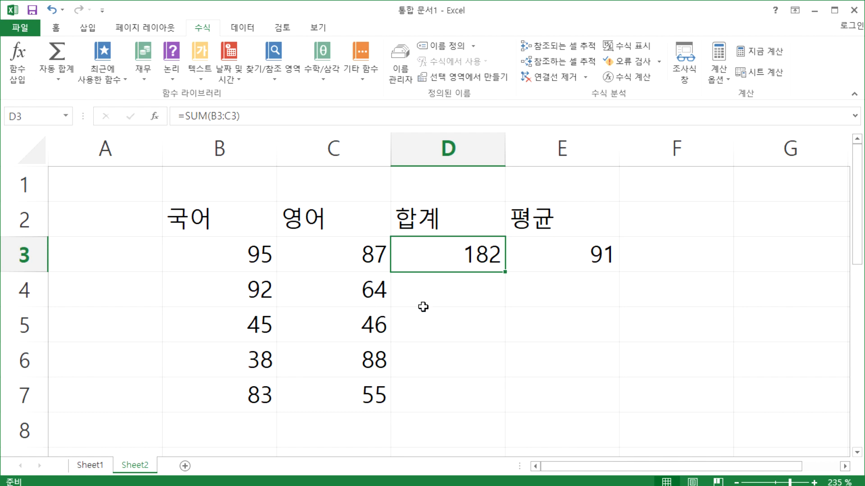
pyautogui.click(113, 256)
pyautogui.moveTo(113, 257); pyautogui.dragTo(558, 248)
pyautogui.moveTo(270, 299); pyautogui.dragTo(350, 402)
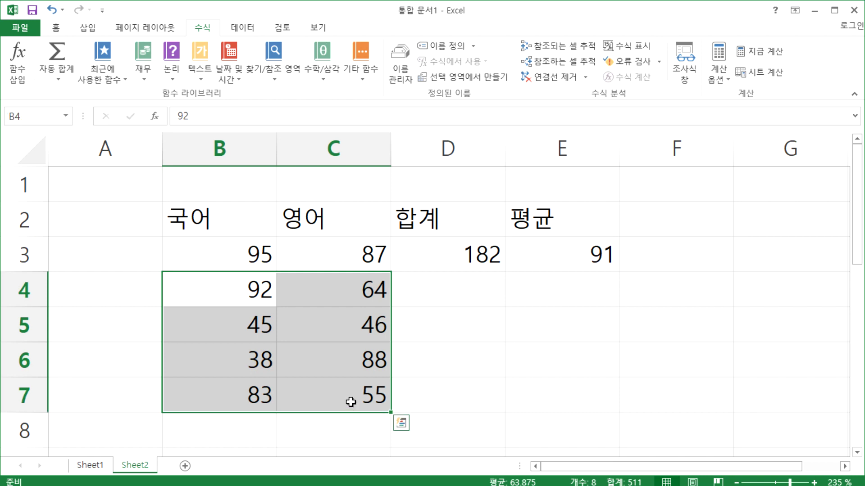
pyautogui.click(469, 289)
pyautogui.click(443, 360)
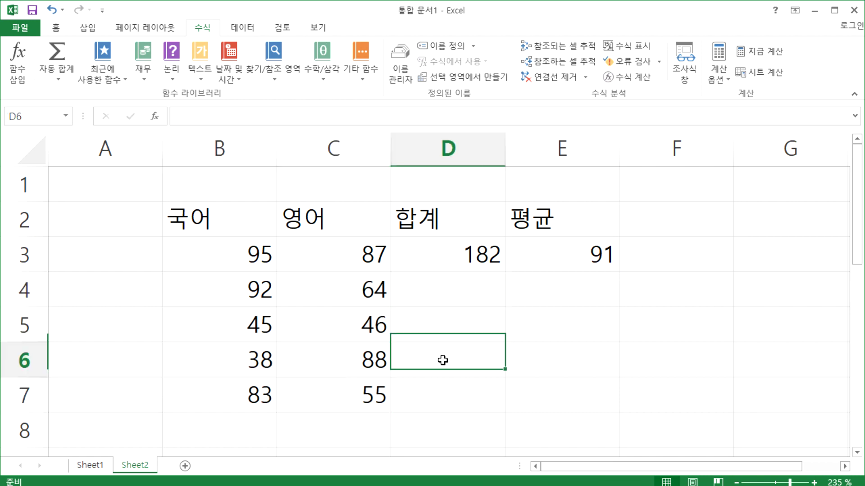
pyautogui.click(547, 300)
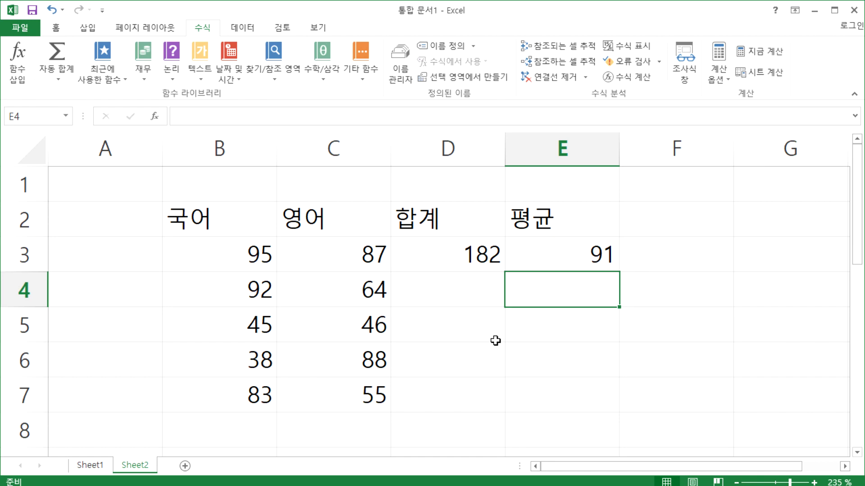
# Step: Fill the 합계 and 평균 formulas from D3:E3 down through row 7
pyautogui.moveTo(445, 255); pyautogui.dragTo(564, 253)
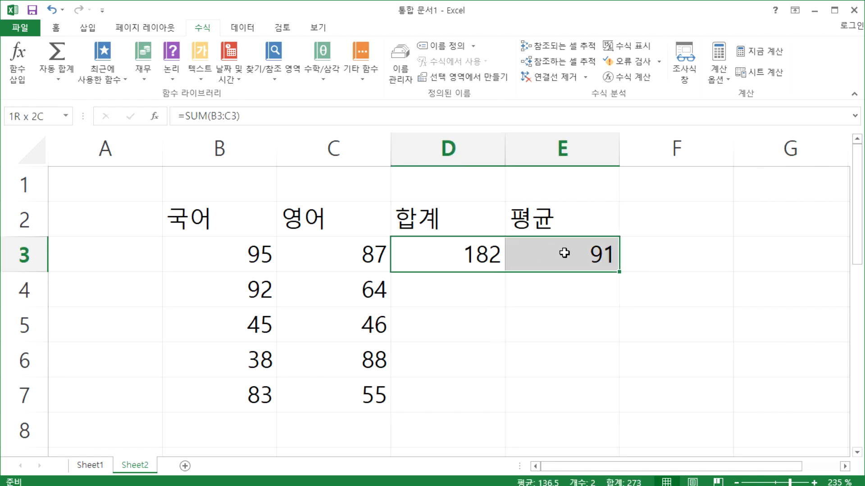
pyautogui.moveTo(446, 254); pyautogui.dragTo(576, 253)
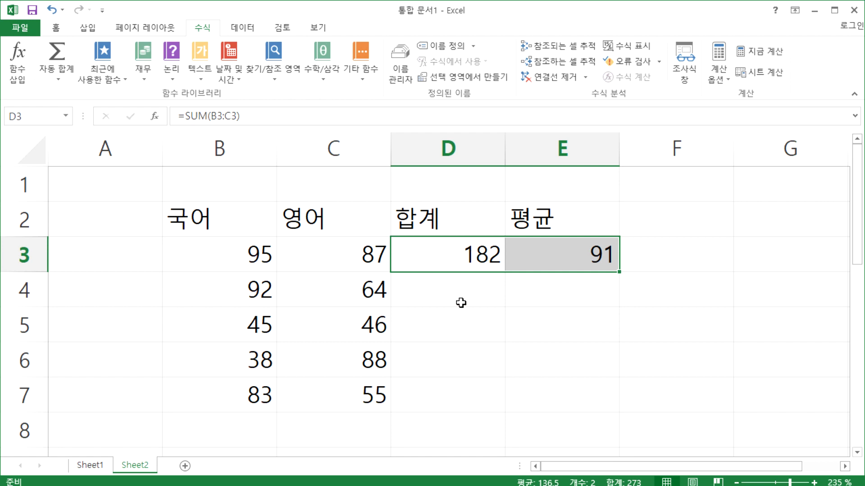
pyautogui.moveTo(452, 255); pyautogui.dragTo(541, 252)
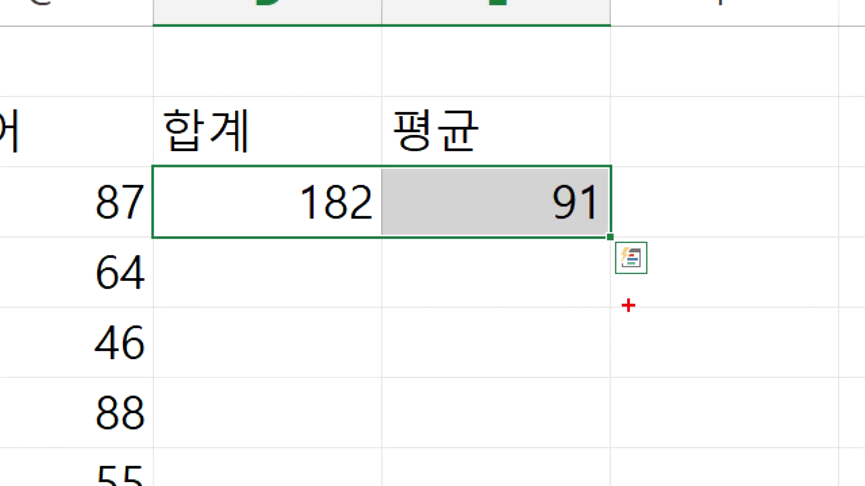
pyautogui.moveTo(610, 276)
pyautogui.mouseDown()
pyautogui.moveTo(587, 232)
pyautogui.moveTo(634, 229)
pyautogui.moveTo(615, 282)
pyautogui.mouseUp()
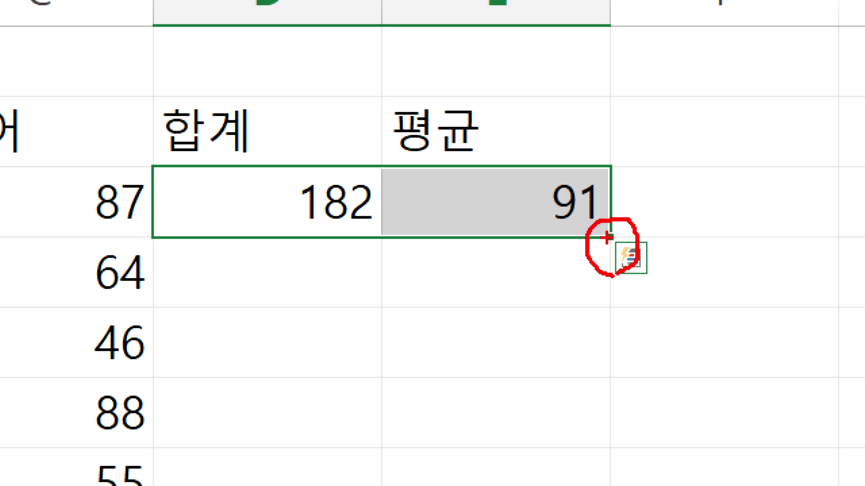
pyautogui.press('Escape')
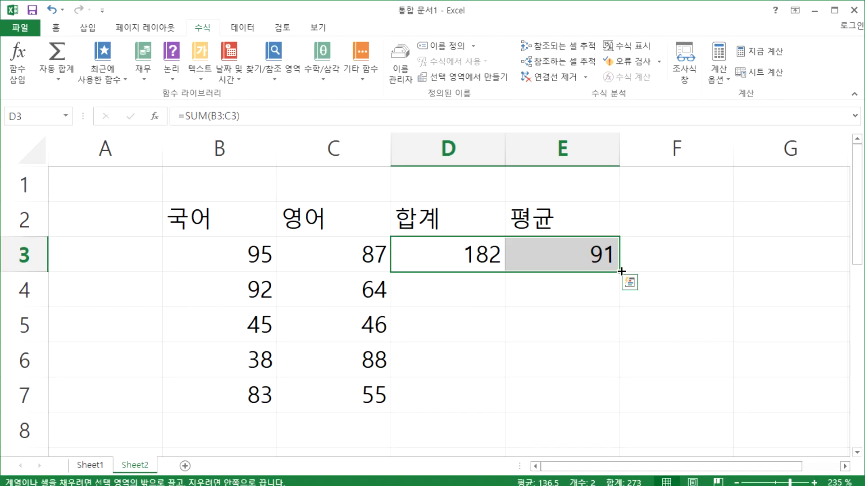
pyautogui.doubleClick(621, 272)
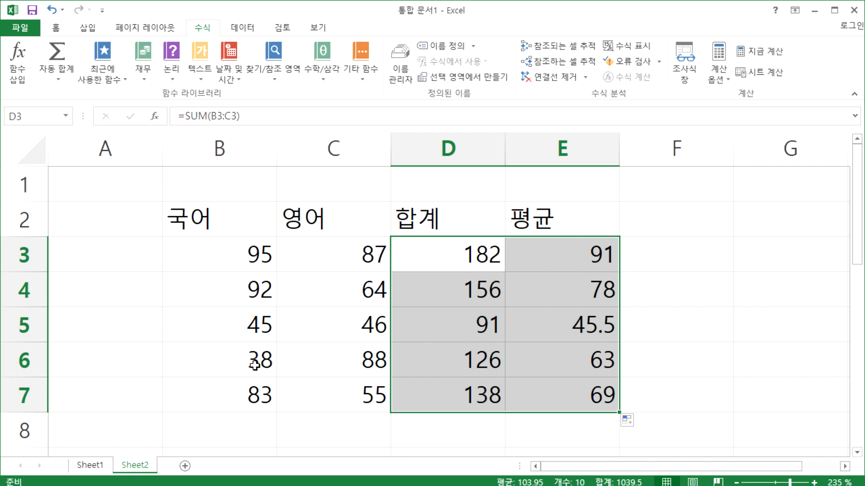
# Step: Clear the filled totals and averages in D4:E7, keeping the formulas in row 3
pyautogui.moveTo(237, 293); pyautogui.dragTo(322, 393)
pyautogui.click(433, 253)
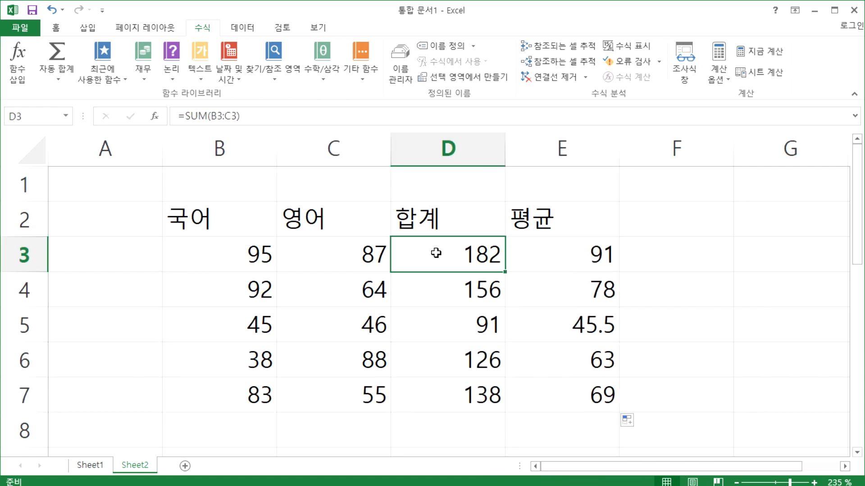
pyautogui.moveTo(454, 276); pyautogui.dragTo(566, 392)
pyautogui.press('Delete')
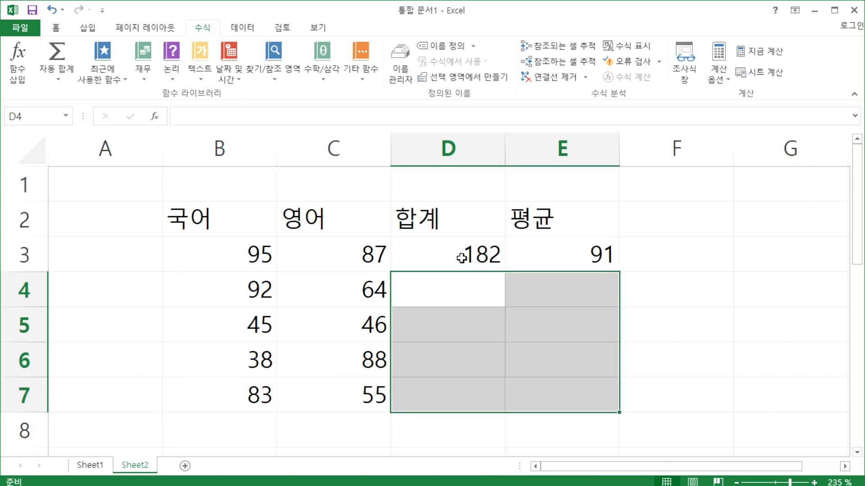
# Step: Copy the SUM and AVERAGE formulas in D3:E3 down to D7:E7 in one fill, and reselect D3
pyautogui.moveTo(458, 254); pyautogui.dragTo(570, 254)
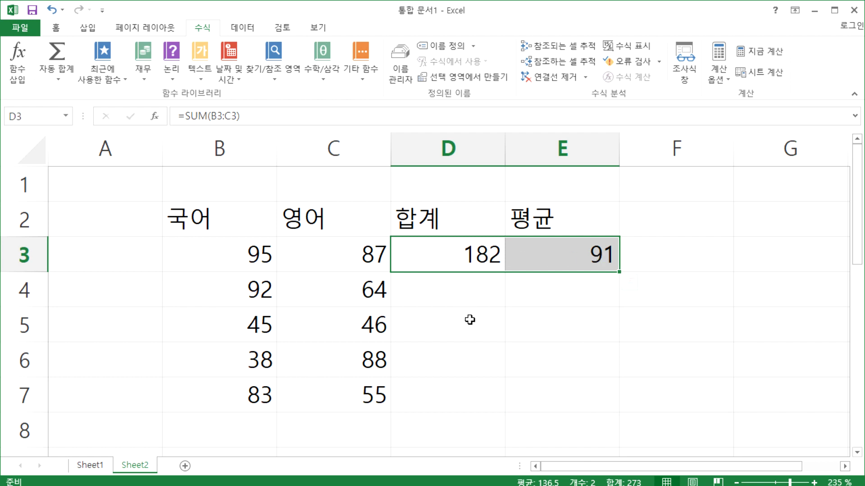
pyautogui.doubleClick(619, 273)
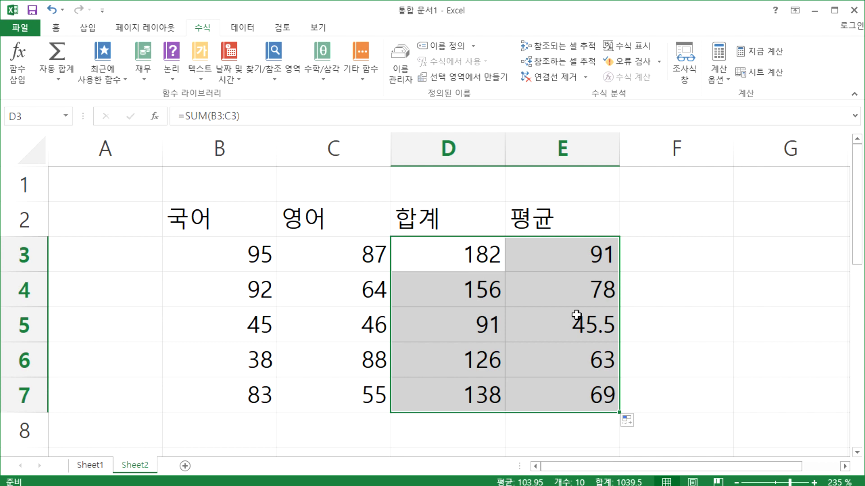
pyautogui.click(465, 260)
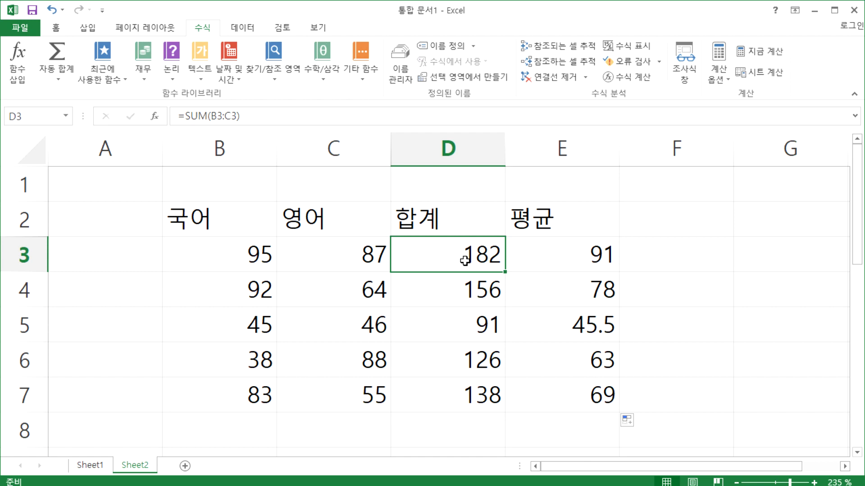
pyautogui.hotkey('ctrl', 'c')
pyautogui.press('Escape')
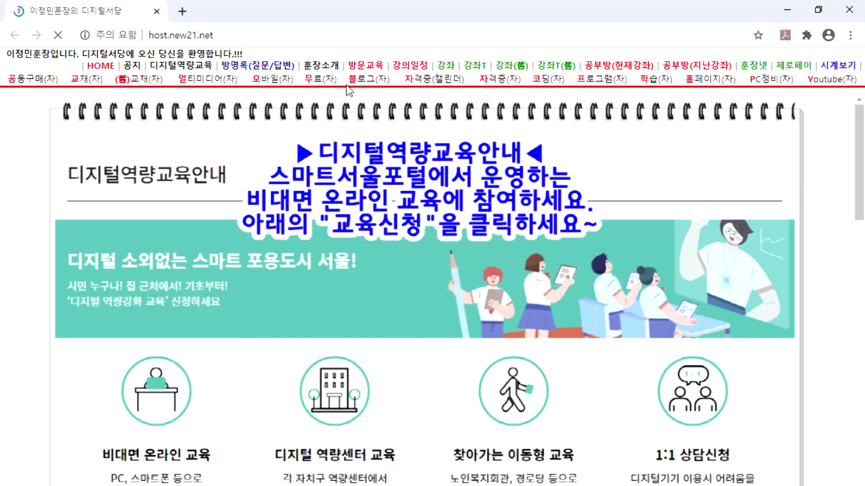
# Step: Switch to Chrome, open the 건시스템 site from the homepage's IT 자격증 links, and enter its PC 환경 계정 page, dismissing the advert
pyautogui.scroll(-8, 465, 311)
pyautogui.scroll(-20, 465, 311)
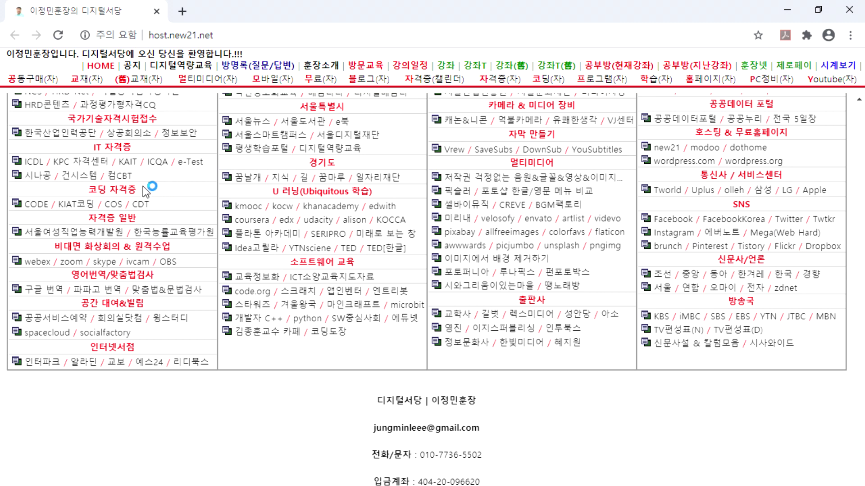
pyautogui.click(89, 177)
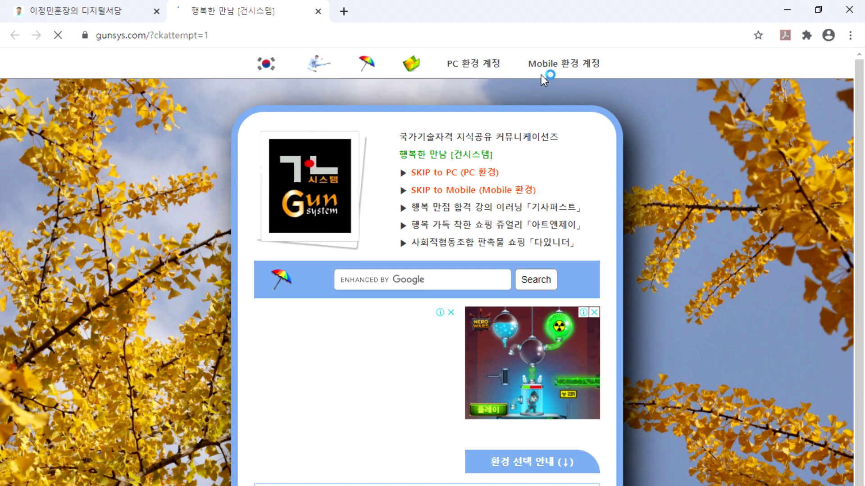
pyautogui.click(480, 69)
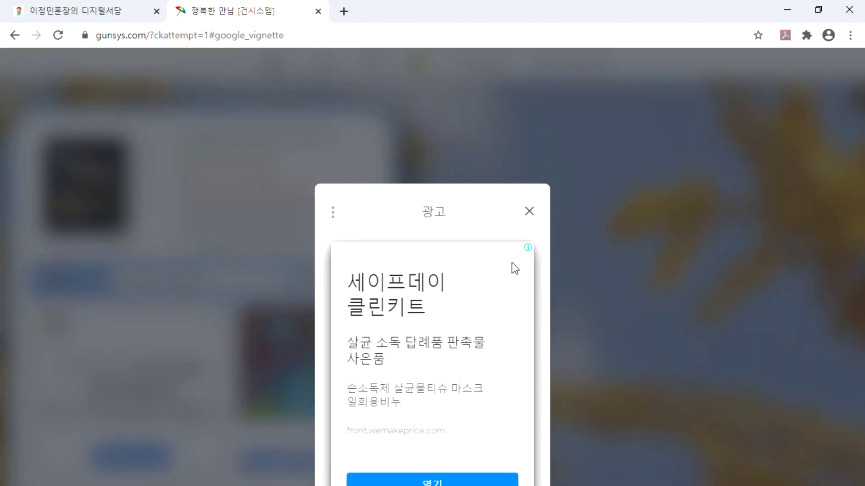
pyautogui.click(526, 219)
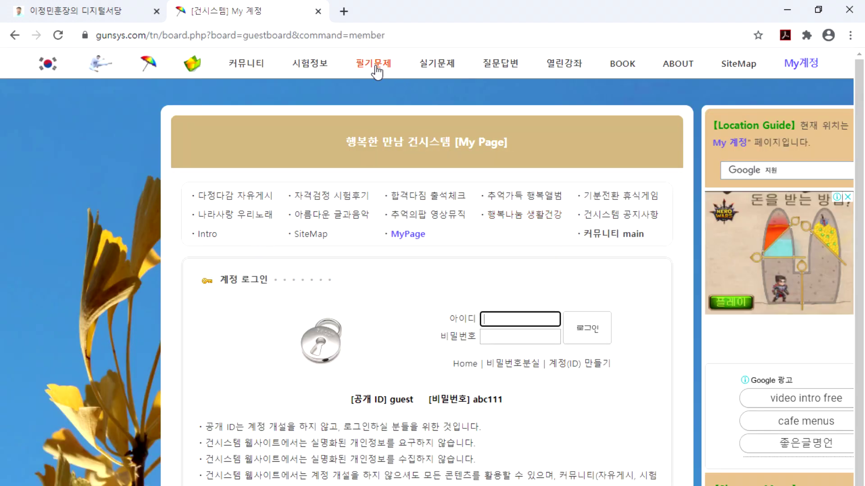
# Step: Open the 2019년 2회 past exam for 컬러리스트산업기사 from the 필기문제 collection
pyautogui.click(375, 63)
pyautogui.scroll(-6, 419, 270)
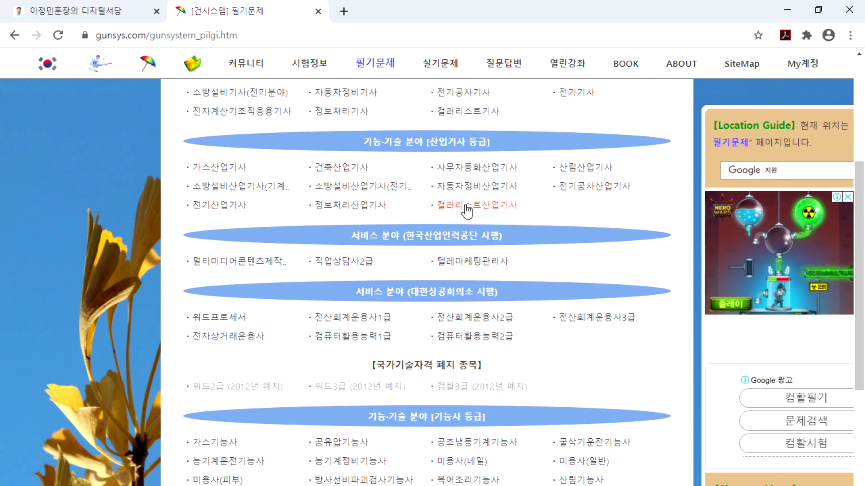
pyautogui.click(467, 210)
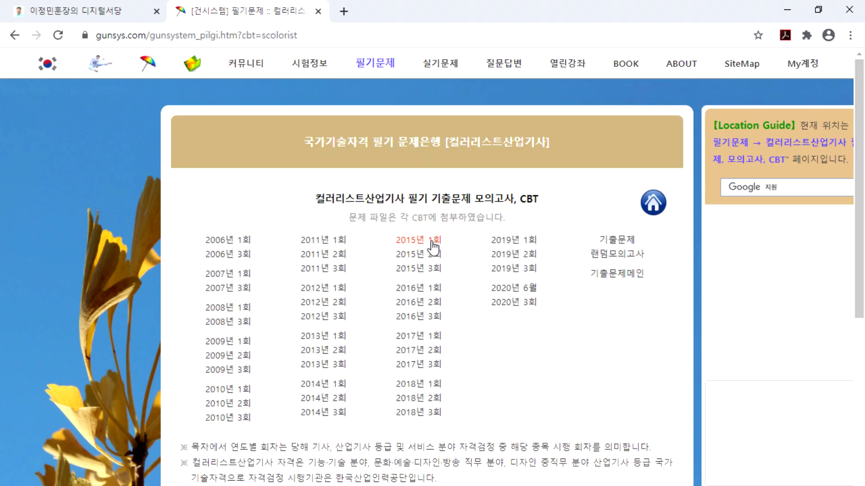
pyautogui.click(507, 258)
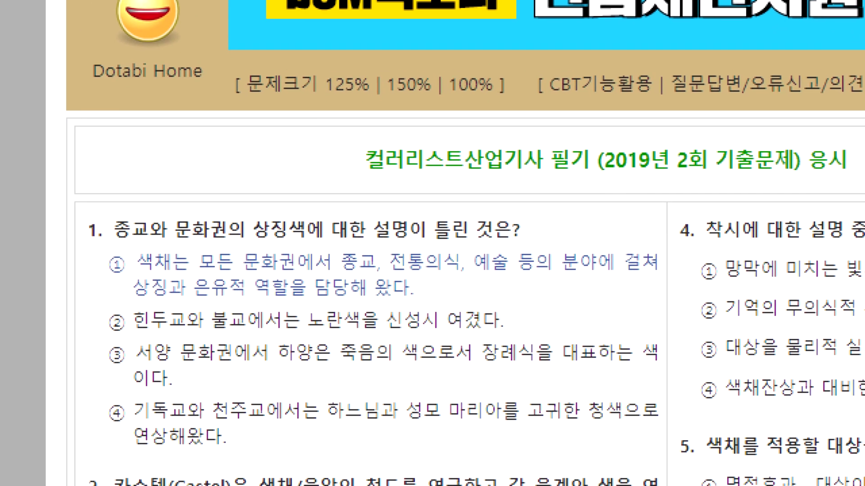
# Step: Mark answers 1, 1, 2, 3, 4, 3 and 2 for questions 1 to 7 of the exam
pyautogui.moveTo(63, 249)
pyautogui.mouseDown()
pyautogui.moveTo(106, 277)
pyautogui.moveTo(212, 178)
pyautogui.mouseUp()
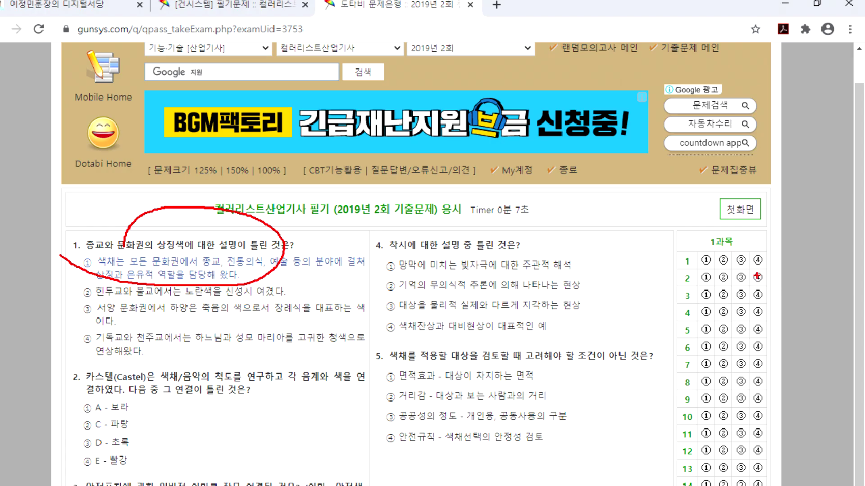
pyautogui.click(706, 260)
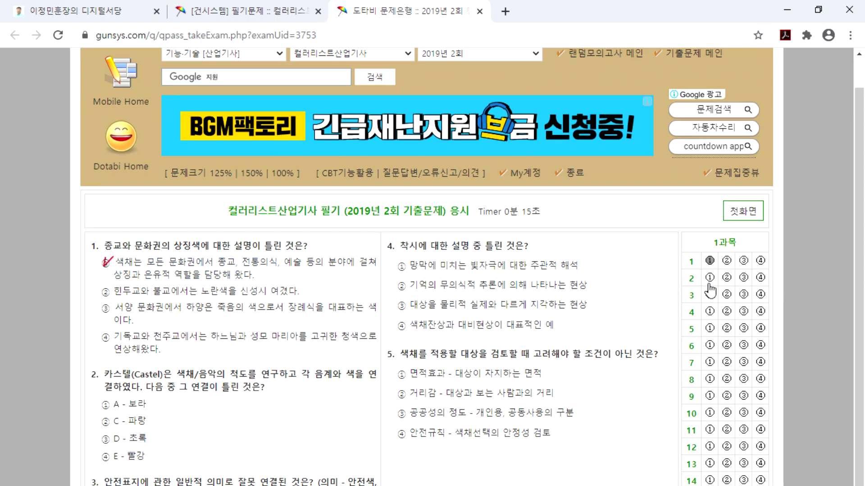
pyautogui.click(106, 405)
pyautogui.click(727, 294)
pyautogui.click(743, 311)
pyautogui.click(760, 328)
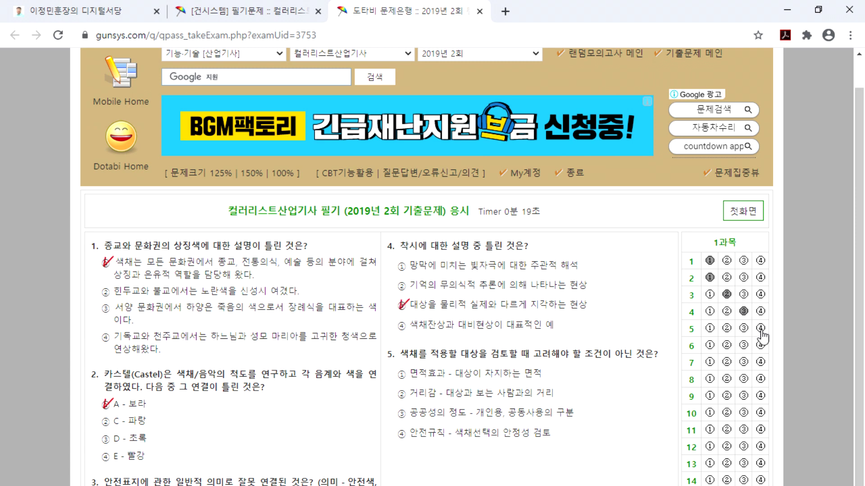
pyautogui.click(744, 345)
pyautogui.click(726, 362)
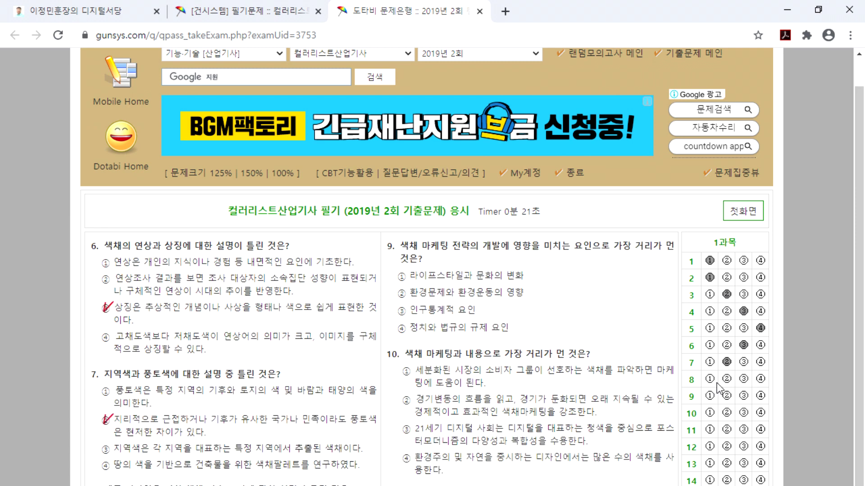
# Step: Mark answers 1 and 2 for questions 8 and 9, and close the exam and the browser to return to Excel
pyautogui.click(709, 379)
pyautogui.click(428, 294)
pyautogui.scroll(-1, 671, 370)
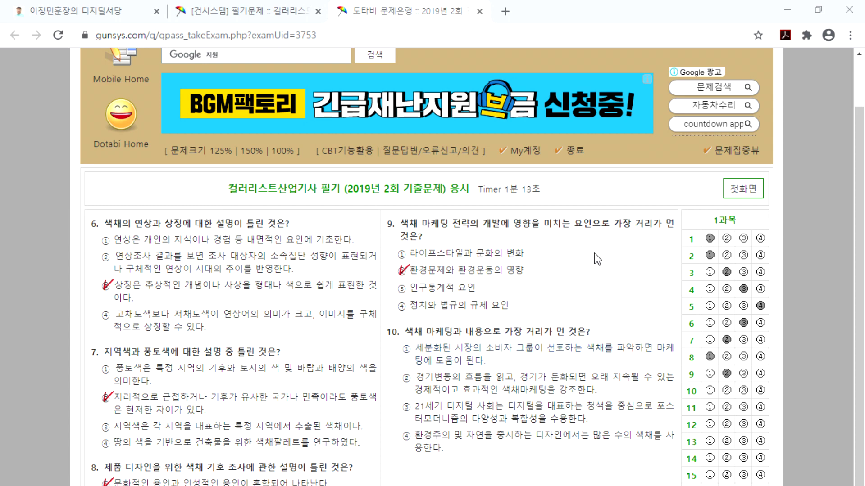
pyautogui.click(480, 11)
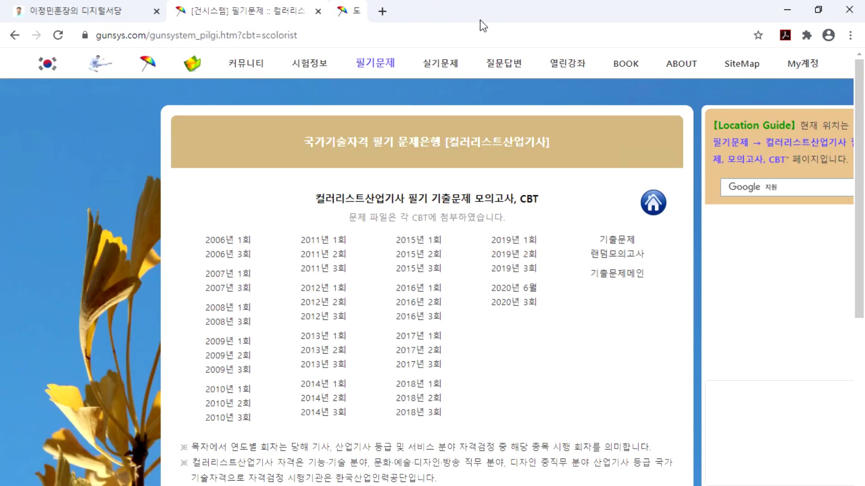
pyautogui.click(849, 10)
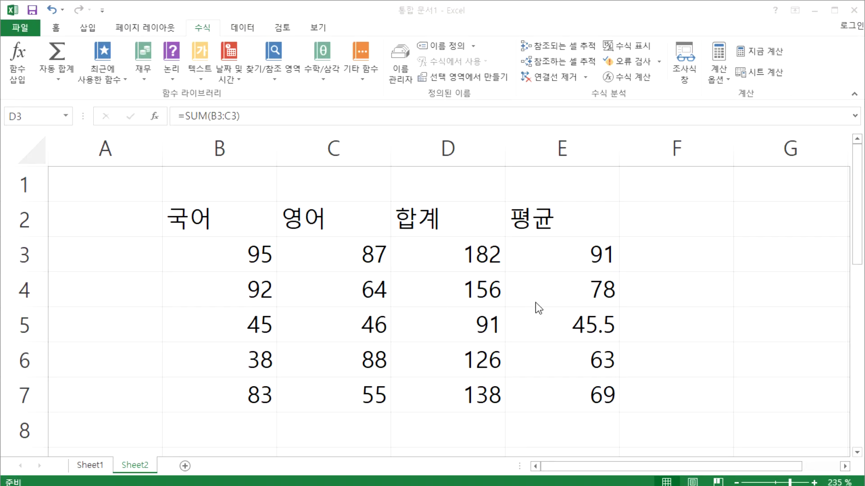
# Step: Clear the filled totals and averages in D4:E7, keeping the formulas in row 3
pyautogui.click(686, 254)
pyautogui.moveTo(499, 273); pyautogui.dragTo(603, 396)
pyautogui.press('Delete')
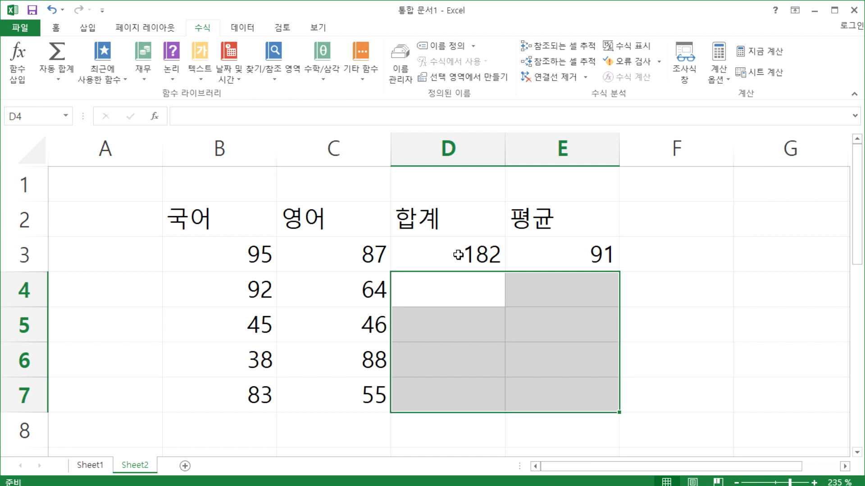
# Step: Fill the SUM formula from D3 down to D7 and, separately, the AVERAGE formula from E3 down to E7
pyautogui.moveTo(453, 285); pyautogui.dragTo(571, 401)
pyautogui.click(458, 255)
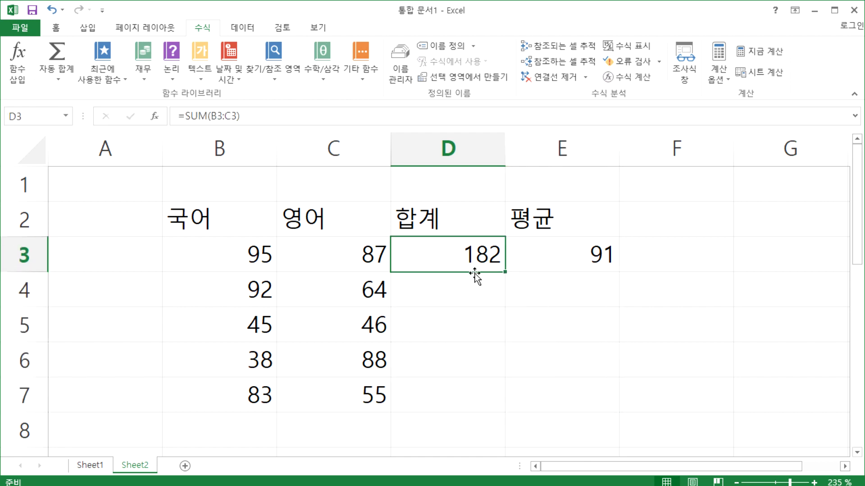
pyautogui.doubleClick(505, 274)
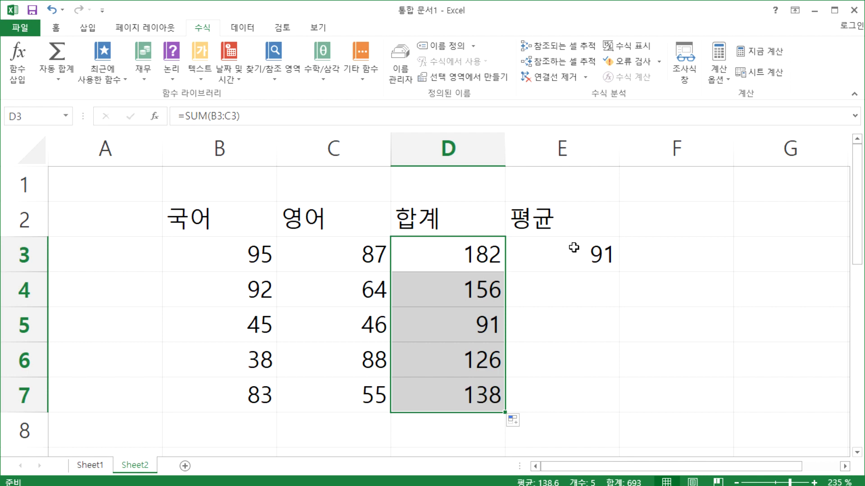
pyautogui.click(595, 254)
pyautogui.doubleClick(620, 271)
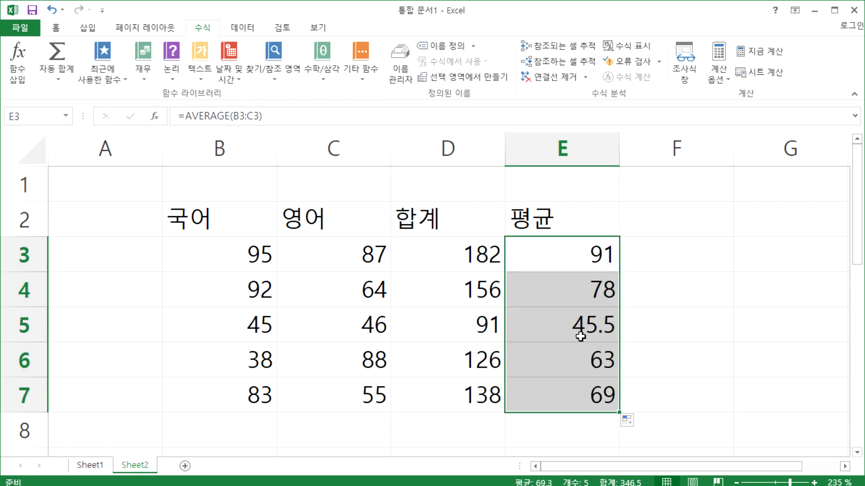
# Step: Clear the sums and averages in D4:E7 again
pyautogui.click(468, 289)
pyautogui.moveTo(496, 293); pyautogui.dragTo(583, 386)
pyautogui.press('Delete')
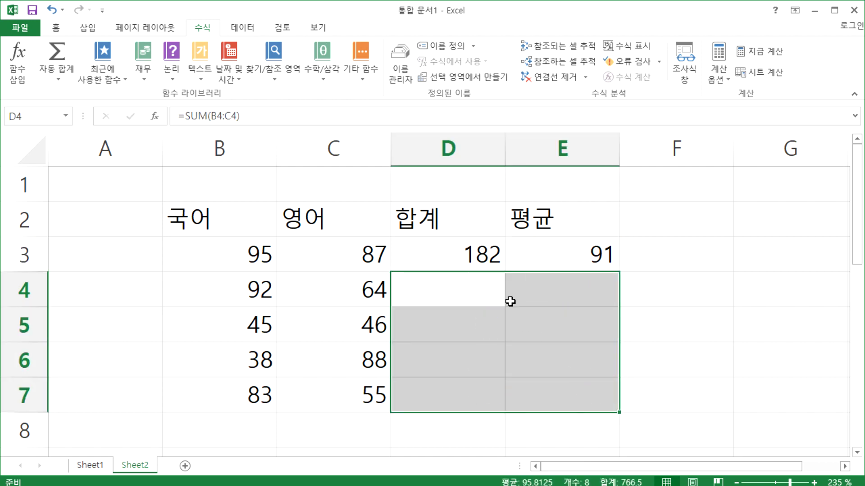
# Step: Add the heading 석차 in F2, beside the 평균 column
pyautogui.click(488, 270)
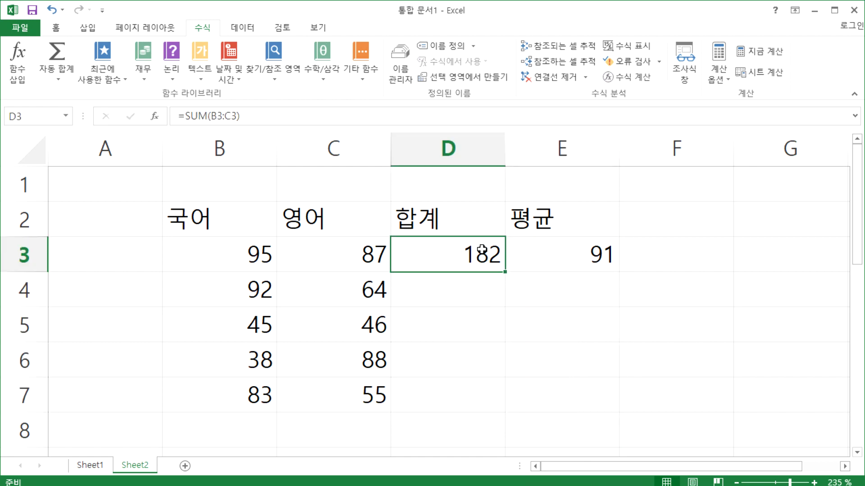
pyautogui.moveTo(434, 254); pyautogui.dragTo(556, 255)
pyautogui.click(670, 219)
pyautogui.write('석차')
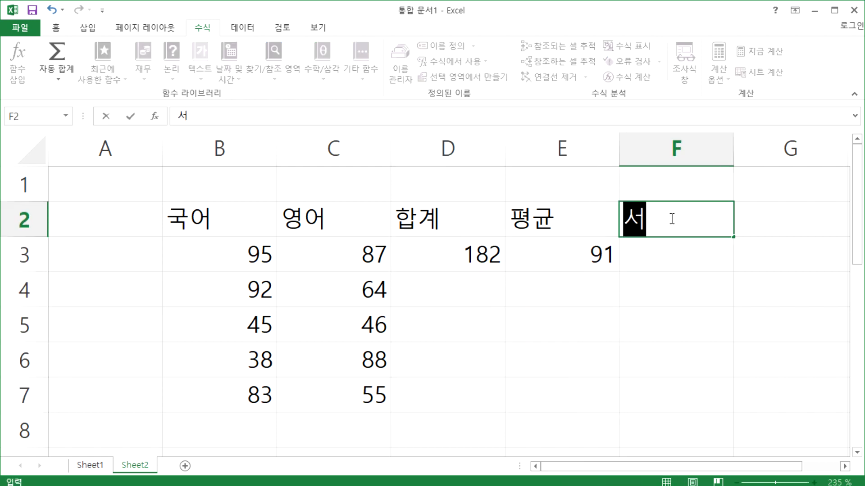
pyautogui.press('Return')
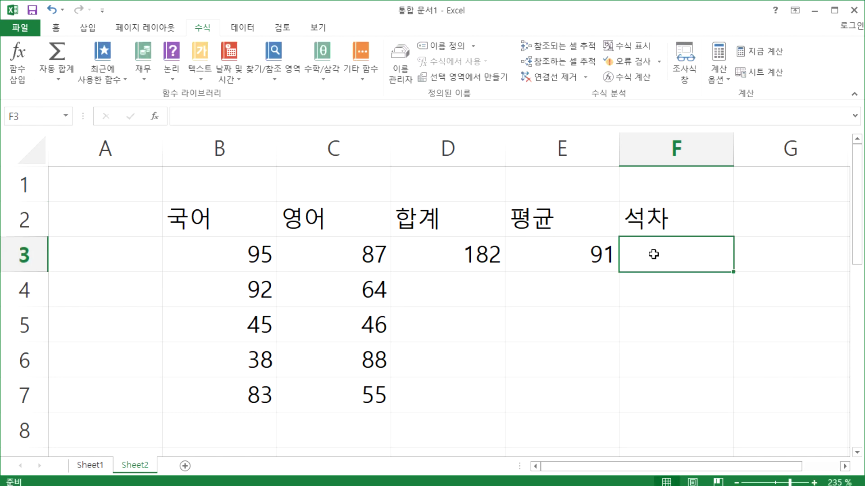
# Step: Try filling D3:F3 down to row 7 with F3 still empty, and undo the fill
pyautogui.moveTo(468, 257); pyautogui.dragTo(676, 258)
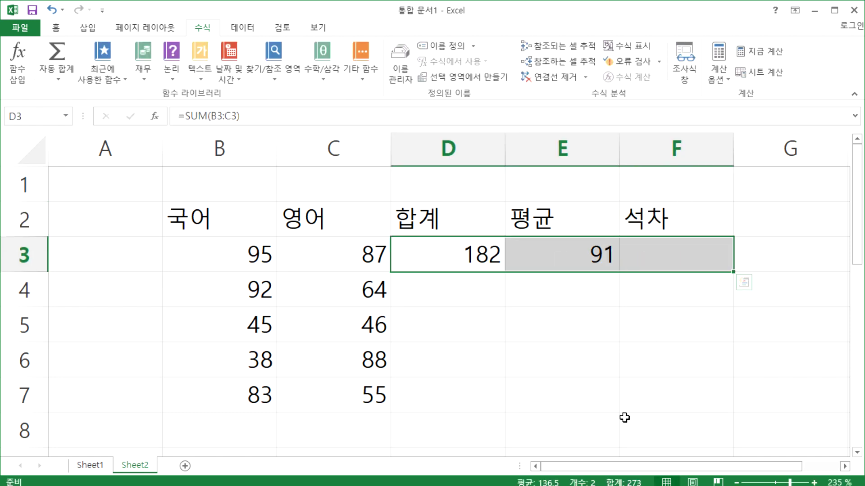
pyautogui.doubleClick(733, 273)
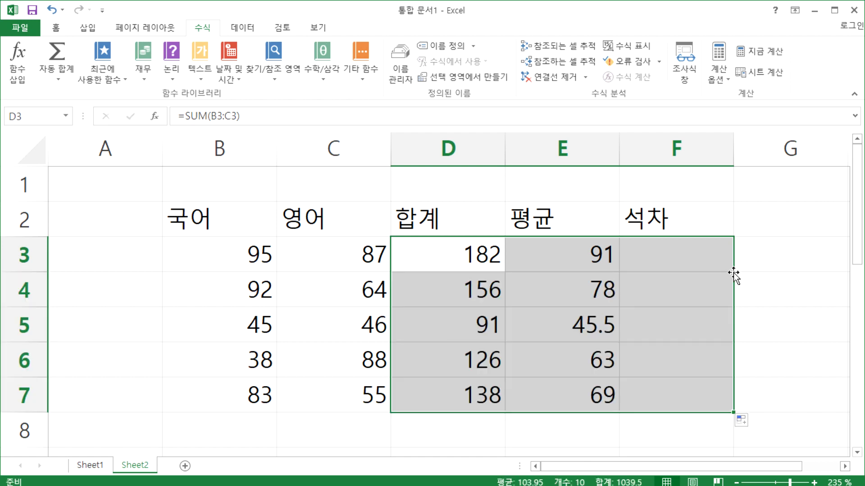
pyautogui.hotkey('ctrl', 'z')
# Step: Start a formula with the RANK.EQ function in F3
pyautogui.click(669, 266)
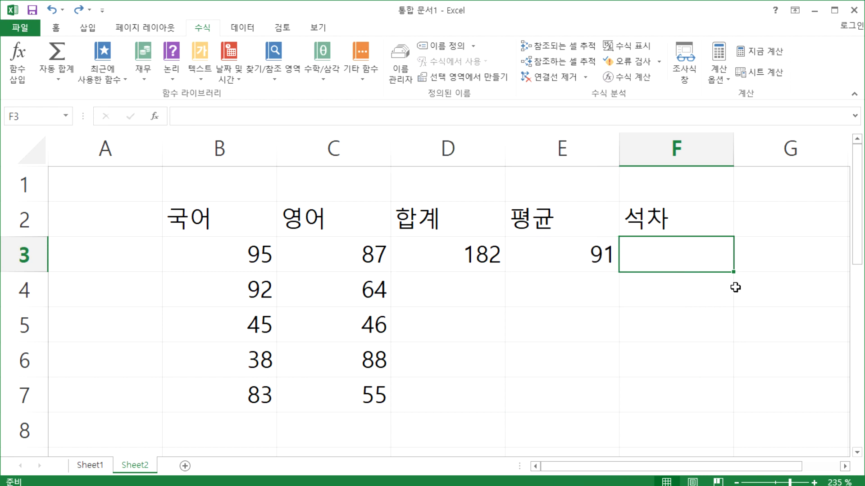
pyautogui.write('=ㄱ뮤ㅜㅏ(')
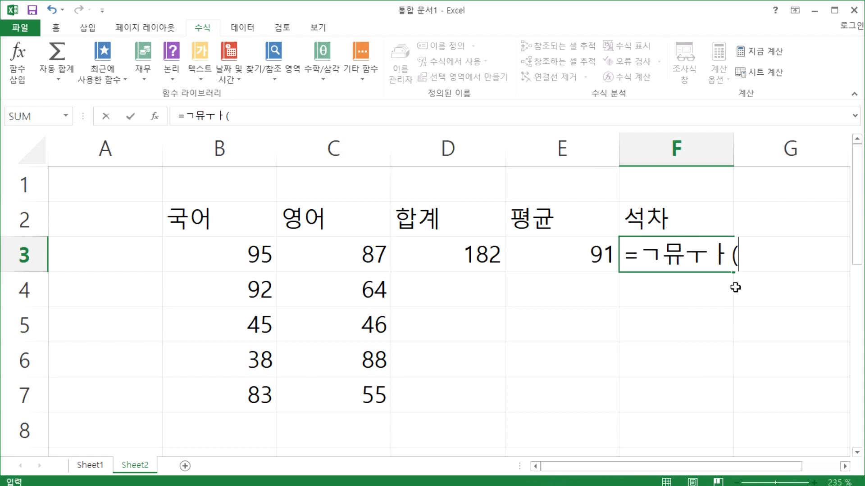
pyautogui.press('Escape')
pyautogui.write('=ra')
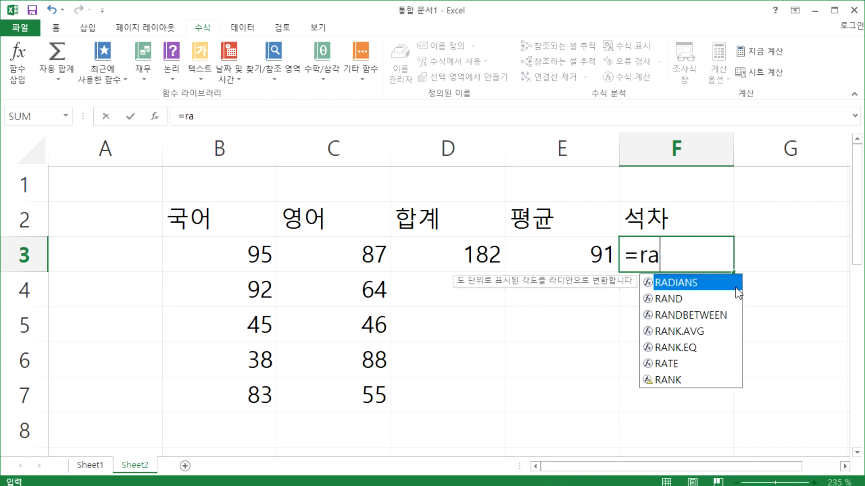
pyautogui.write('bnk()')
pyautogui.press('BackSpace')
pyautogui.press('BackSpace')
pyautogui.press('BackSpace')
pyautogui.press('BackSpace')
pyautogui.press('BackSpace')
pyautogui.press('BackSpace')
pyautogui.write('nk')
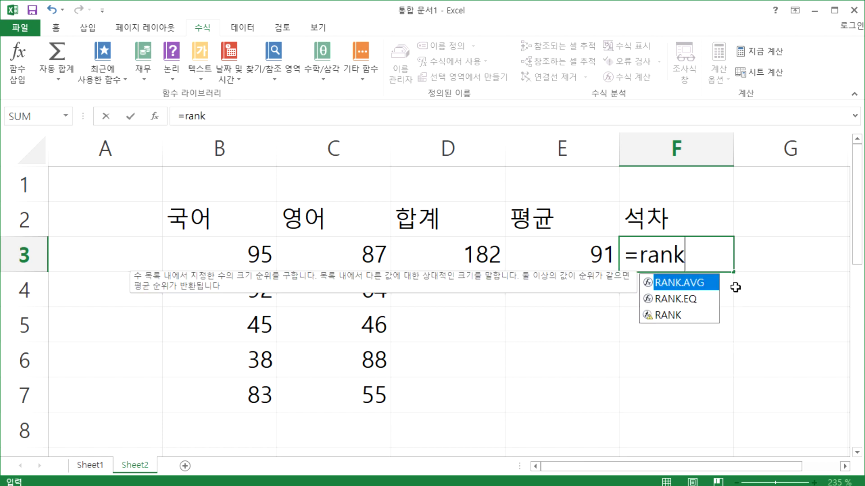
pyautogui.press('Down')
pyautogui.press('Tab')
# Step: Complete the F3 formula so it ranks D3 within the absolute range $D$3:$D$7
pyautogui.click(473, 254)
pyautogui.write(',')
pyautogui.moveTo(456, 252); pyautogui.dragTo(444, 384)
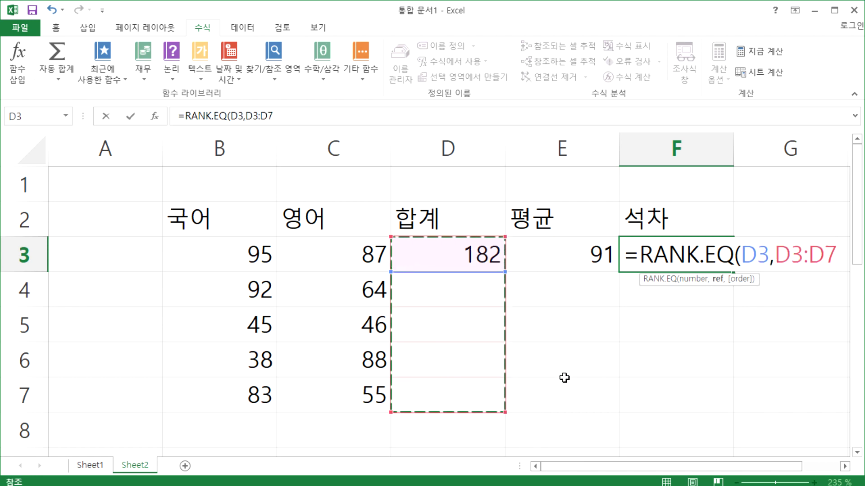
pyautogui.press('F4')
pyautogui.press('Return')
pyautogui.press('Up')
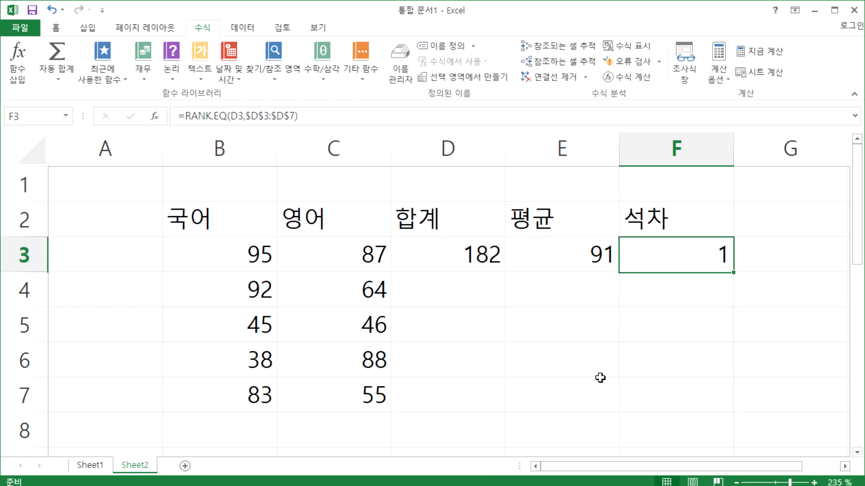
# Step: Copy the D3:F3 formulas down to row 7 in one fill and select F4
pyautogui.moveTo(466, 255); pyautogui.dragTo(670, 252)
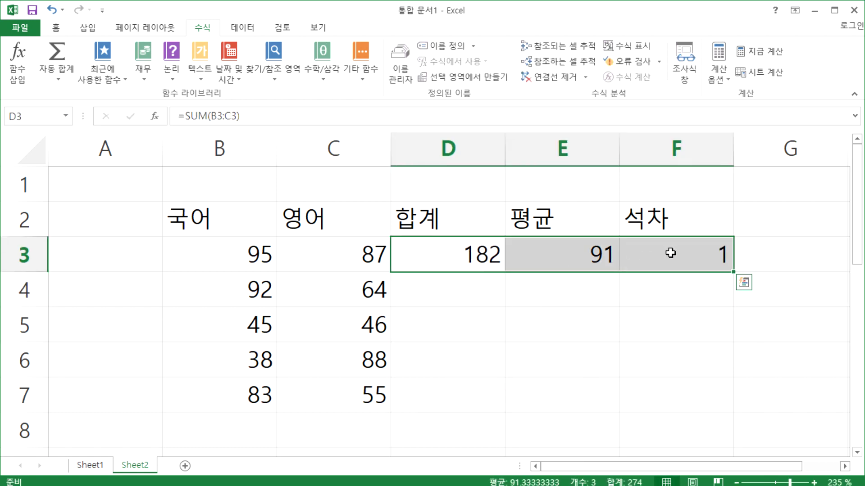
pyautogui.doubleClick(733, 273)
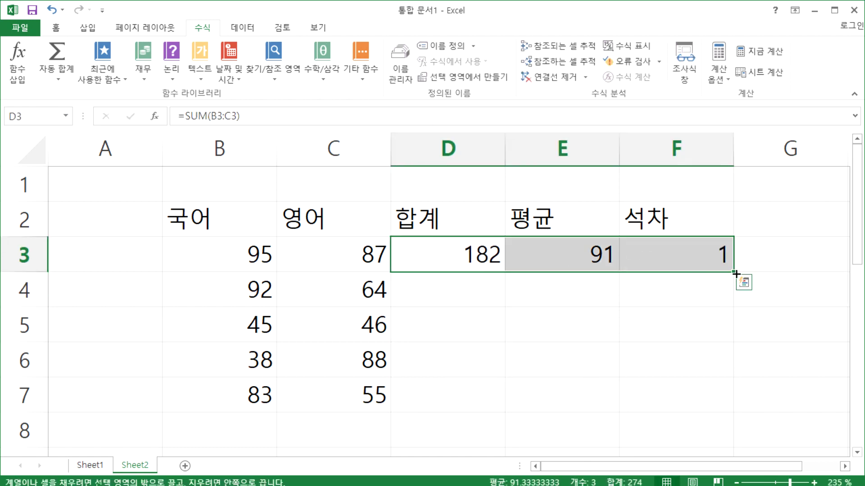
pyautogui.click(682, 301)
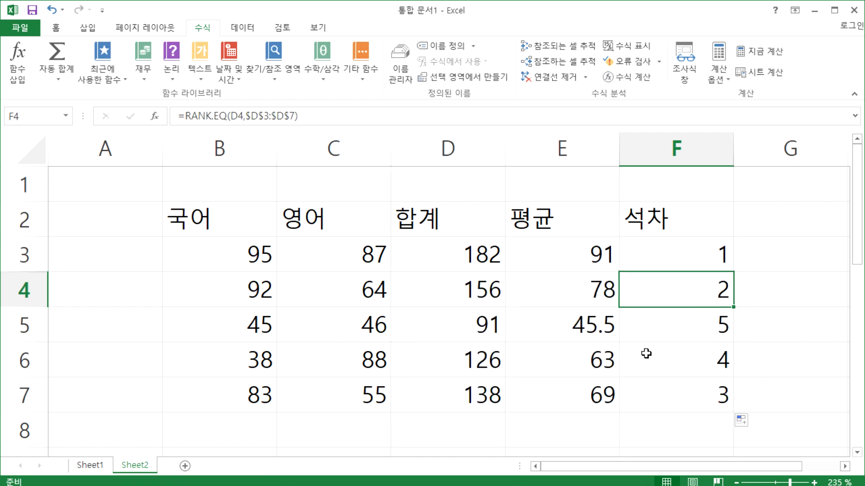
# Step: Change the 국어 score in B3 to 45 and inspect the rank formula in F3
pyautogui.click(242, 249)
pyautogui.write('45')
pyautogui.press('Return')
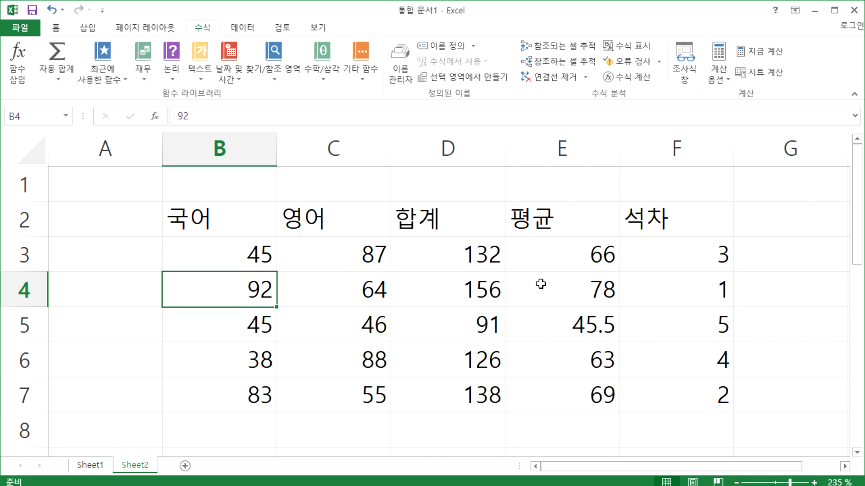
pyautogui.click(672, 255)
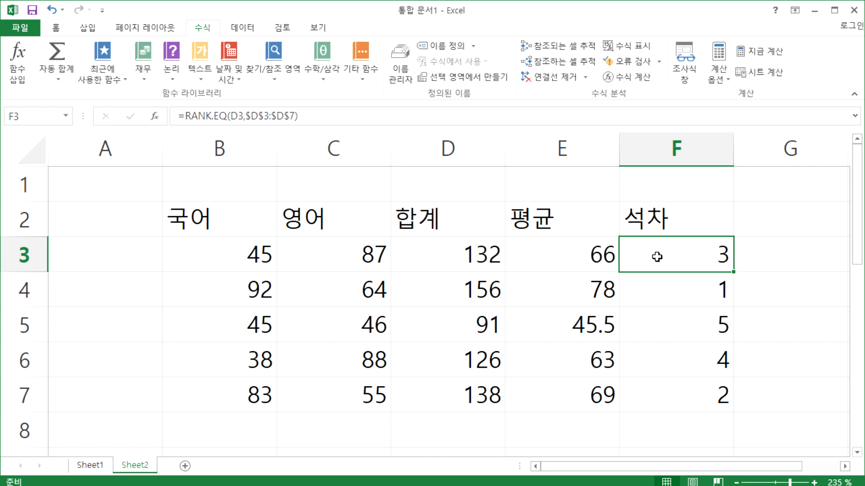
# Step: Clear the copied formulas in D4:F7, leaving only row 3 calculated
pyautogui.moveTo(614, 246); pyautogui.dragTo(680, 330)
pyautogui.click(617, 299)
pyautogui.moveTo(622, 301); pyautogui.dragTo(683, 390)
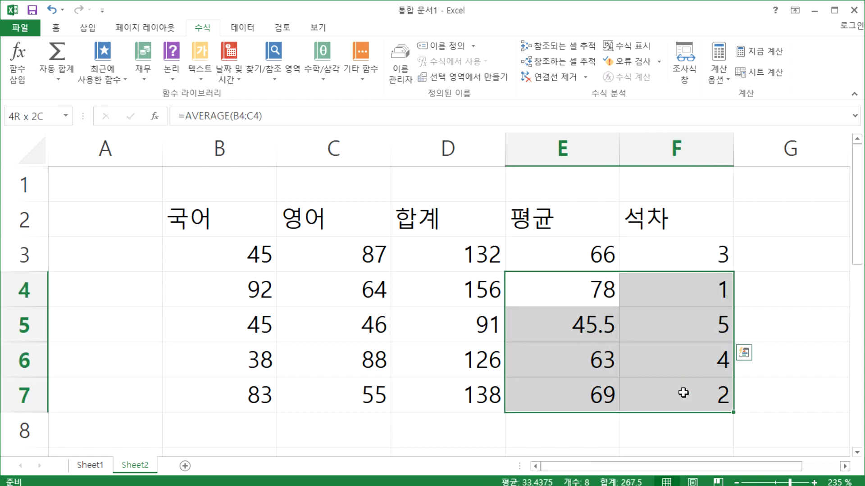
pyautogui.press('Delete')
pyautogui.moveTo(486, 283); pyautogui.dragTo(486, 397)
pyautogui.press('Delete')
# Step: Fill the sum, average and rank formulas in D3:F3 down through row 7 at once, and reselect D3
pyautogui.moveTo(451, 254); pyautogui.dragTo(666, 249)
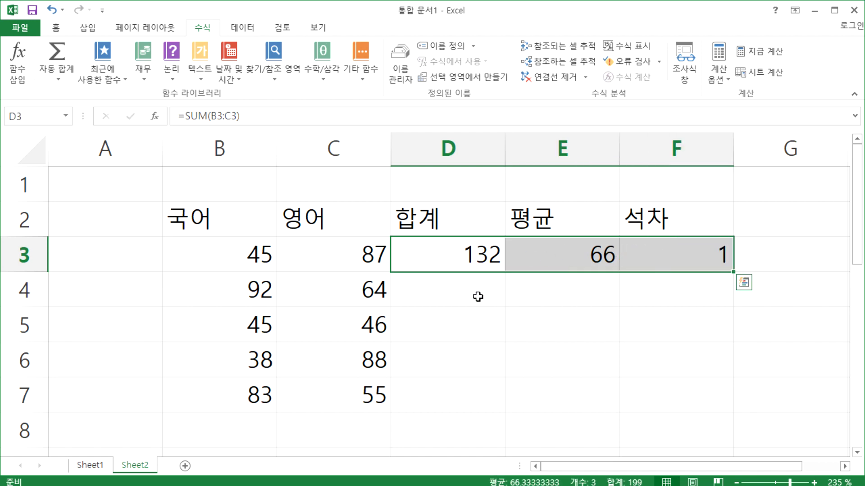
pyautogui.doubleClick(732, 273)
pyautogui.moveTo(463, 290); pyautogui.dragTo(695, 398)
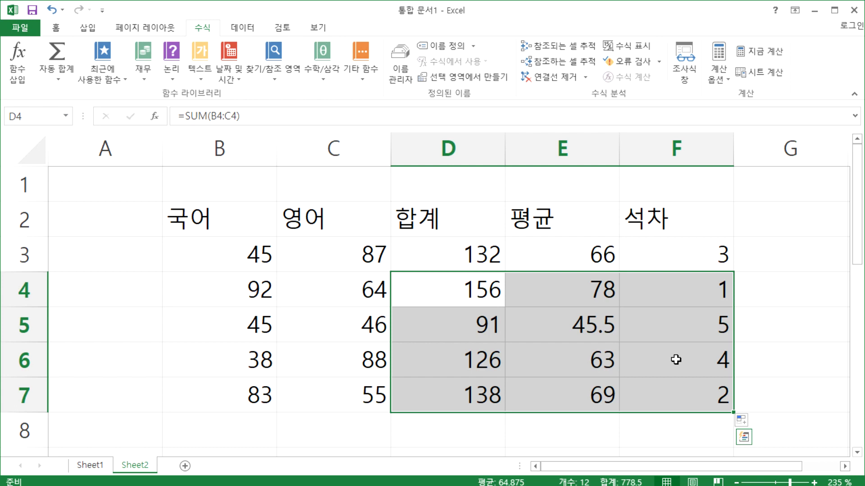
pyautogui.click(460, 259)
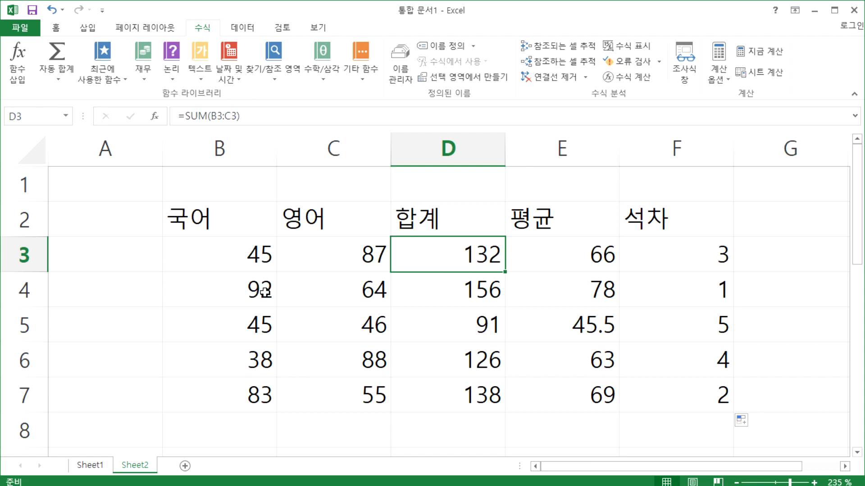
# Step: Add a new worksheet, enter 1 in A1 and reselect that cell
pyautogui.click(185, 466)
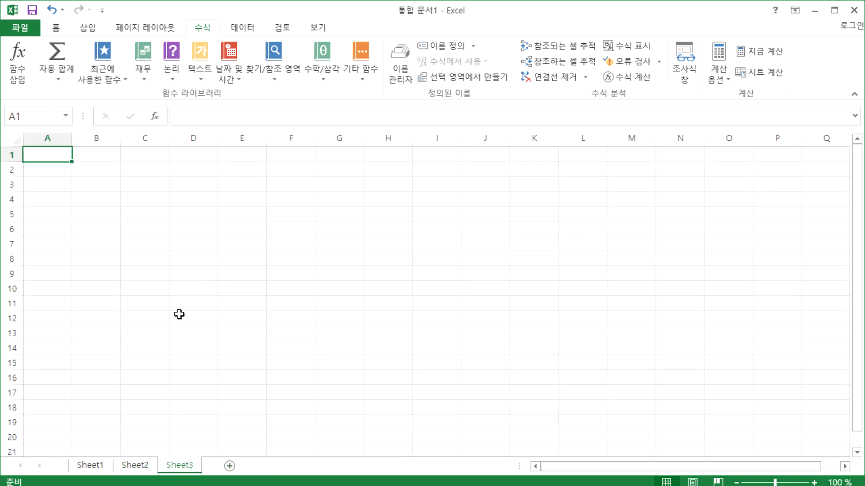
pyautogui.scroll(2, 175, 317)
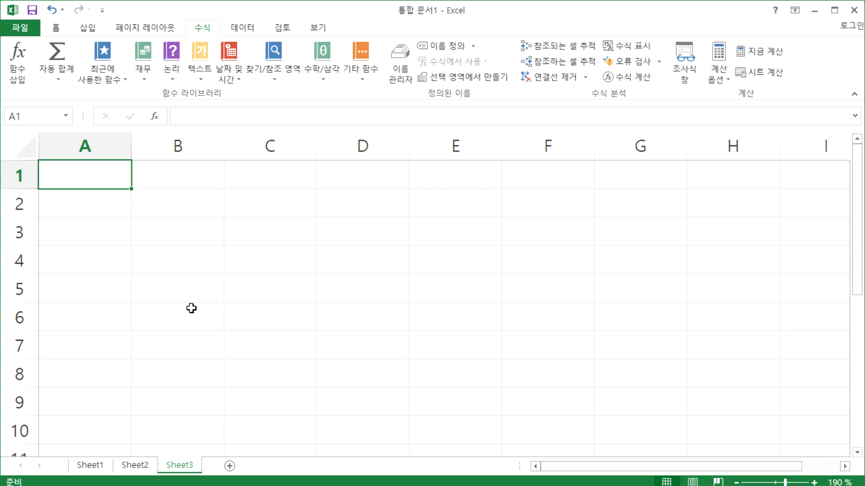
pyautogui.write('1')
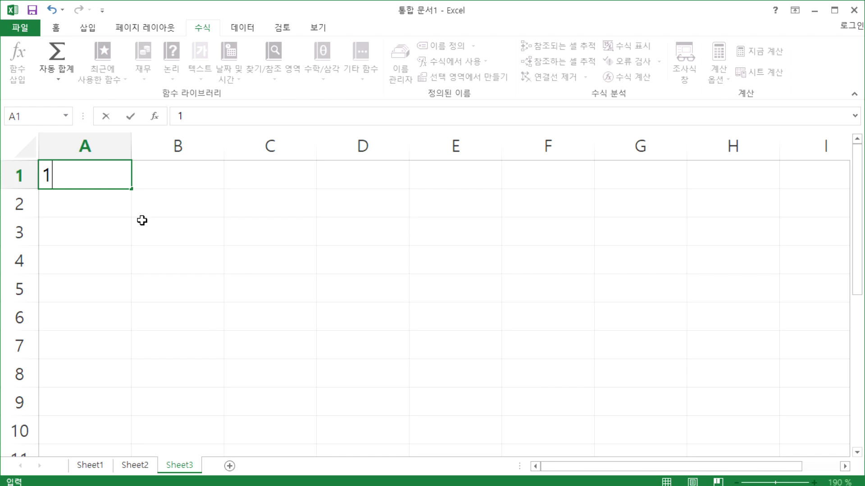
pyautogui.press('Return')
pyautogui.click(101, 175)
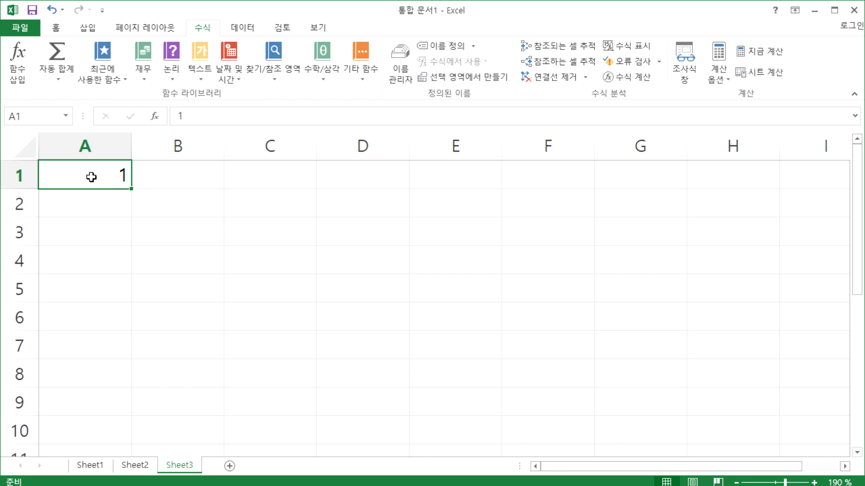
pyautogui.click(202, 226)
pyautogui.moveTo(279, 201); pyautogui.dragTo(509, 296)
pyautogui.click(261, 197)
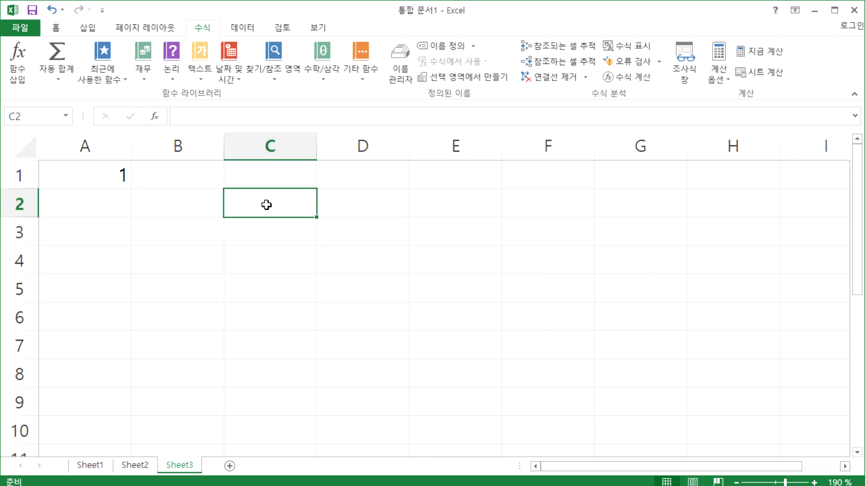
pyautogui.click(88, 173)
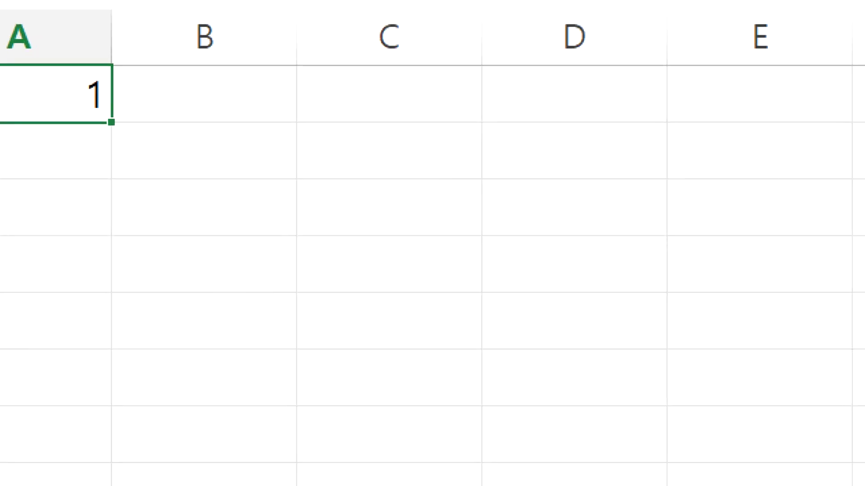
pyautogui.moveTo(291, 220)
pyautogui.mouseDown()
pyautogui.moveTo(252, 215)
pyautogui.moveTo(258, 163)
pyautogui.moveTo(289, 216)
pyautogui.moveTo(274, 222)
pyautogui.mouseUp()
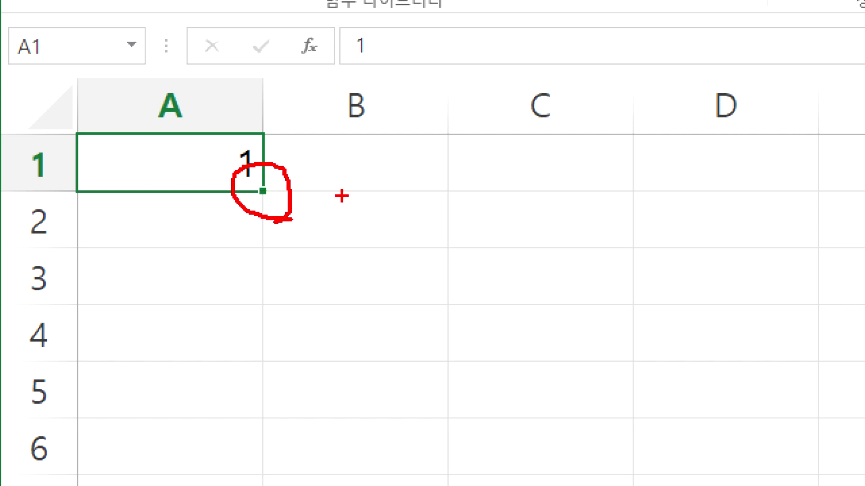
# Step: Clear the calculated formulas in D4:F7 on Sheet2, keeping those in row 3
pyautogui.moveTo(240, 188)
pyautogui.mouseDown()
pyautogui.moveTo(282, 185)
pyautogui.moveTo(260, 209)
pyautogui.mouseUp()
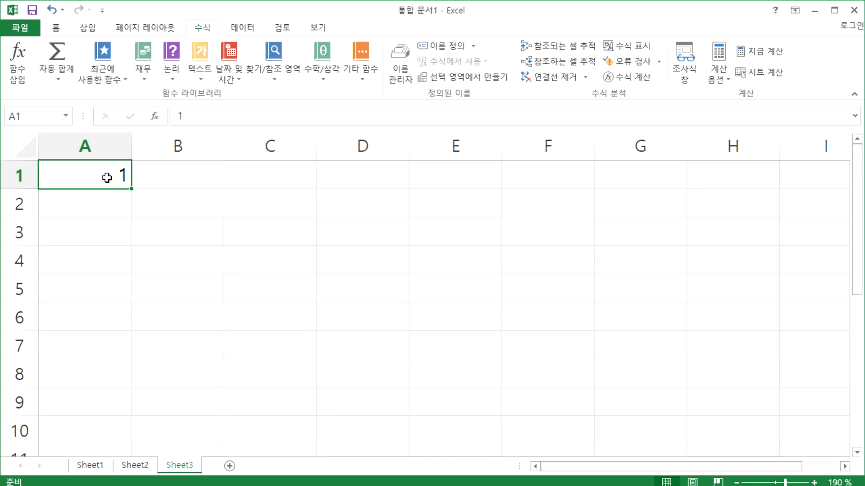
pyautogui.click(132, 189)
pyautogui.click(135, 466)
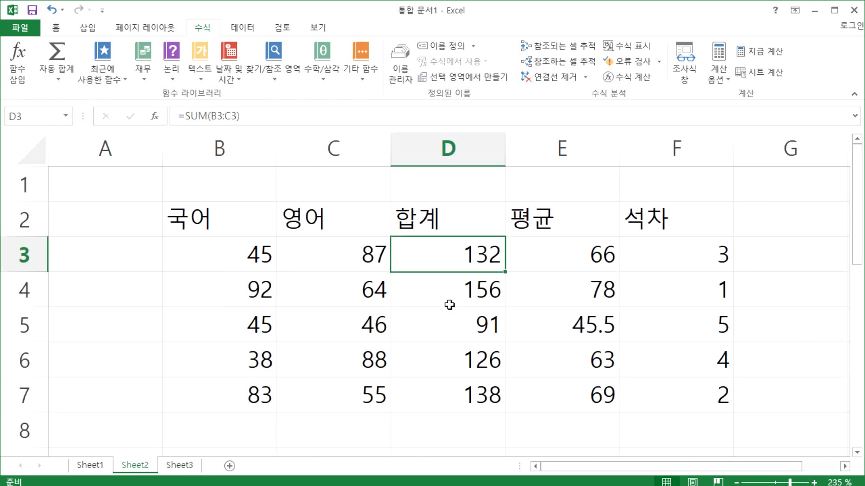
pyautogui.moveTo(458, 282); pyautogui.dragTo(695, 394)
pyautogui.press('Delete')
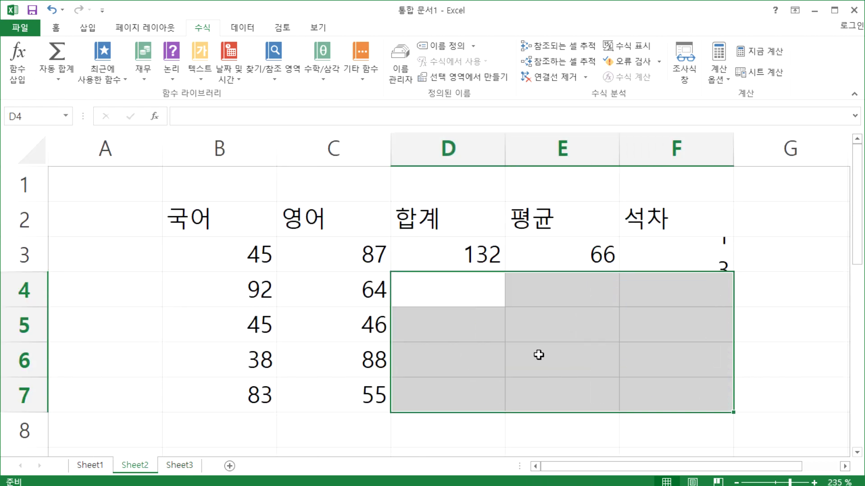
# Step: Fill the sum, average and rank formulas in D3:F3 down through row 7 in one go
pyautogui.moveTo(251, 289); pyautogui.dragTo(390, 392)
pyautogui.moveTo(444, 254); pyautogui.dragTo(667, 256)
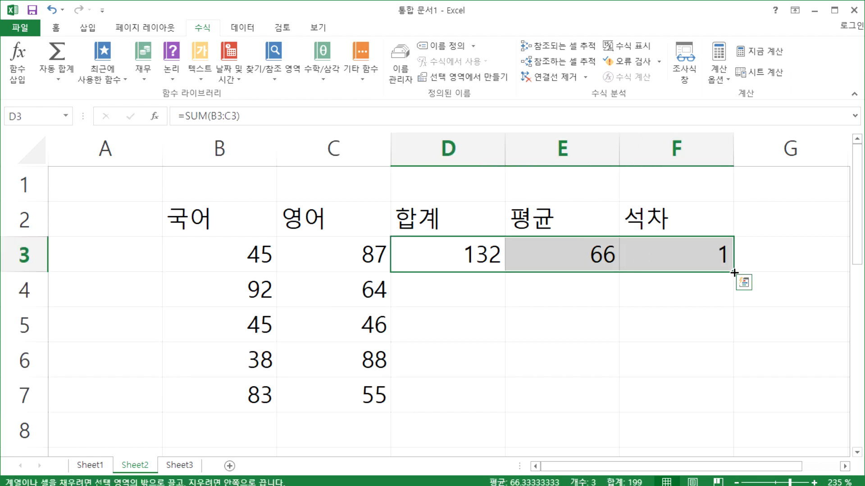
pyautogui.doubleClick(731, 272)
pyautogui.click(333, 360)
# Step: Return to Sheet3 and copy the 1 in A1 down through A10
pyautogui.click(180, 465)
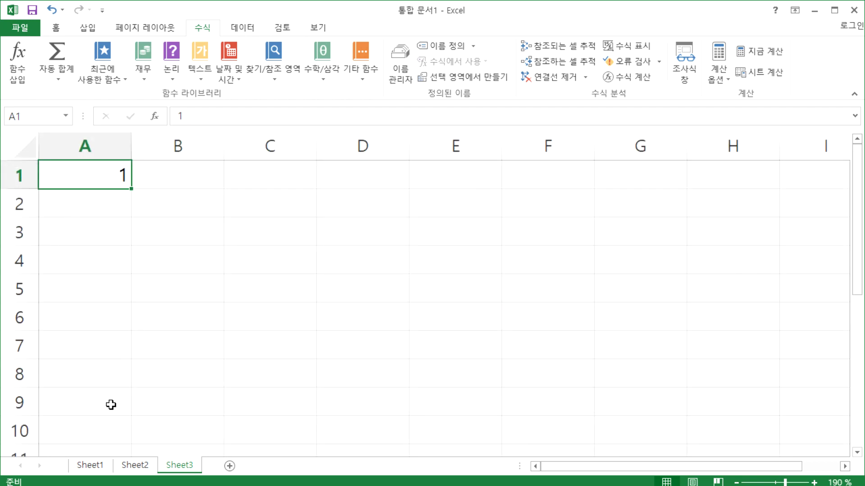
pyautogui.moveTo(129, 191); pyautogui.dragTo(131, 444)
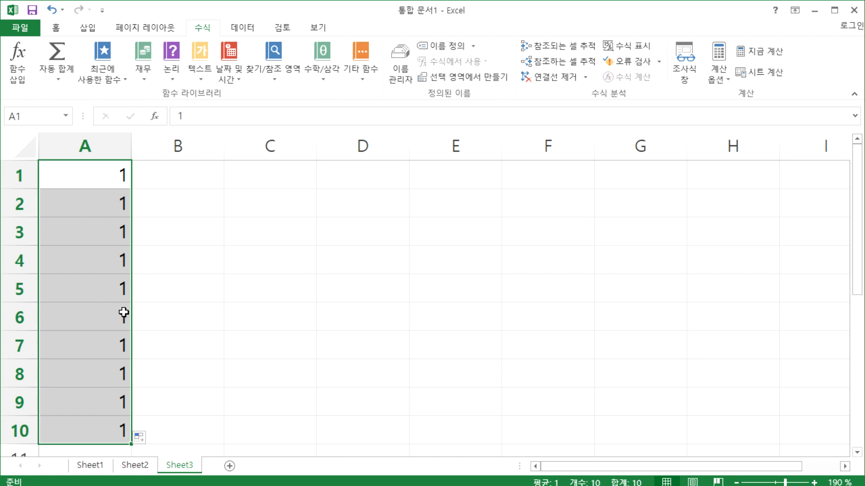
pyautogui.click(177, 172)
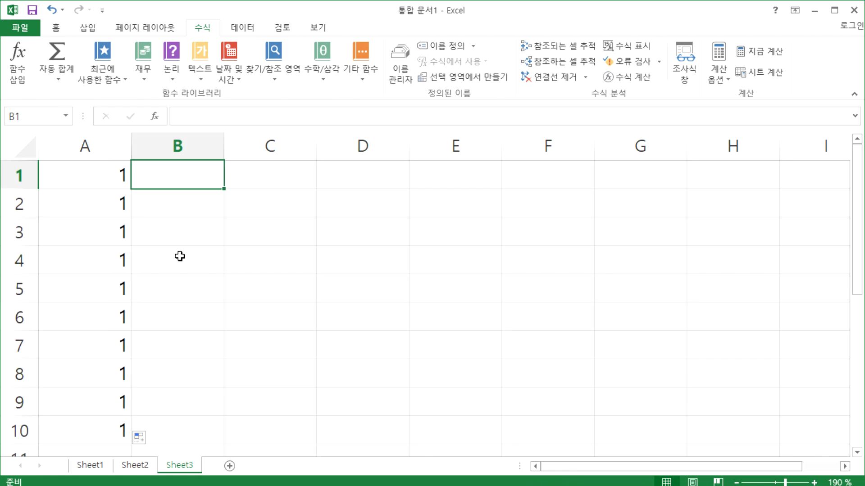
pyautogui.click(86, 168)
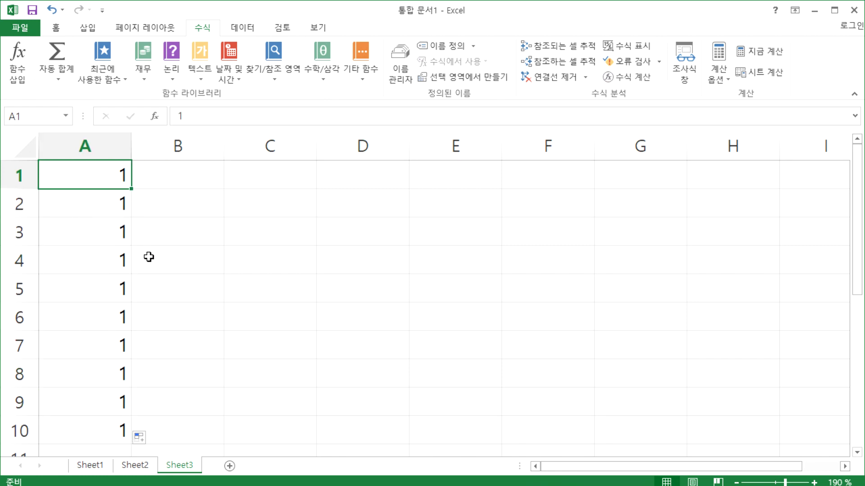
# Step: Enter 1 in B1 and reselect that cell
pyautogui.click(180, 172)
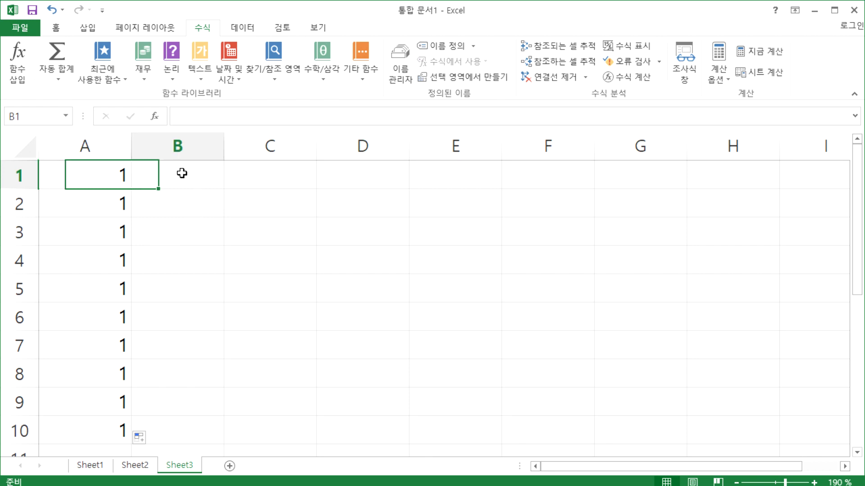
pyautogui.write('1')
pyautogui.press('Return')
pyautogui.click(171, 173)
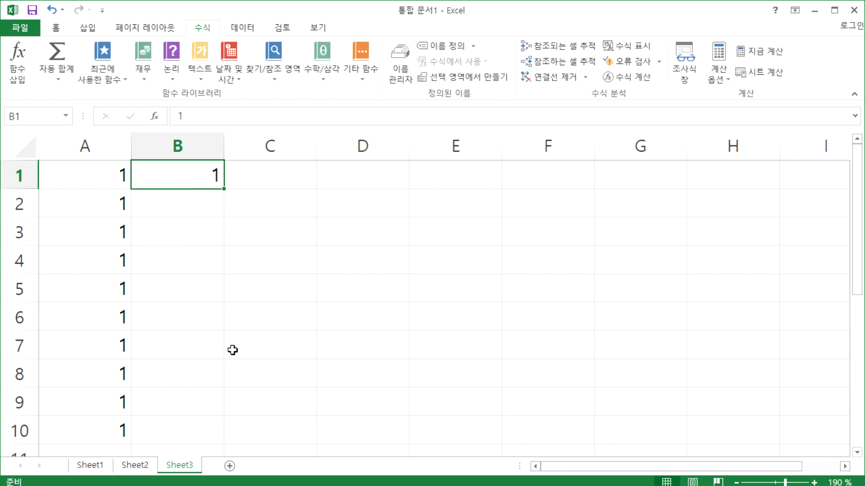
# Step: Try filling B1 down through B10, first as copies and once more as an incrementing series, undoing each fill
pyautogui.doubleClick(224, 188)
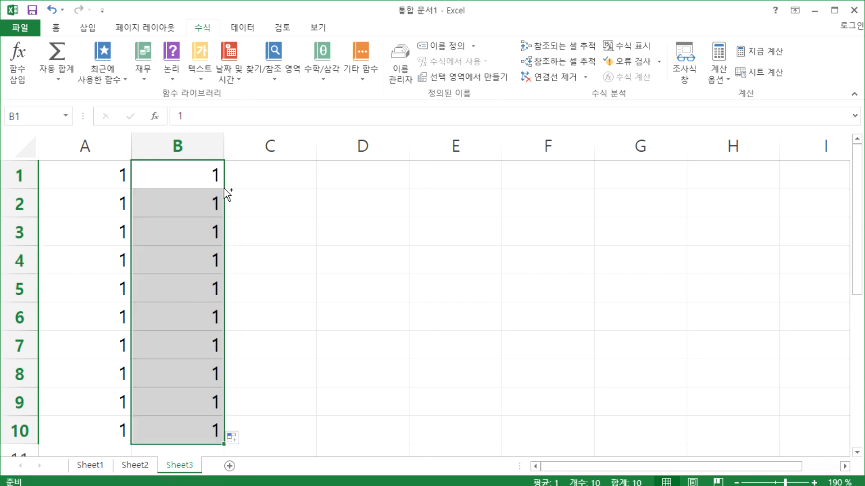
pyautogui.hotkey('ctrl', 'z')
pyautogui.moveTo(226, 190); pyautogui.dragTo(225, 444)
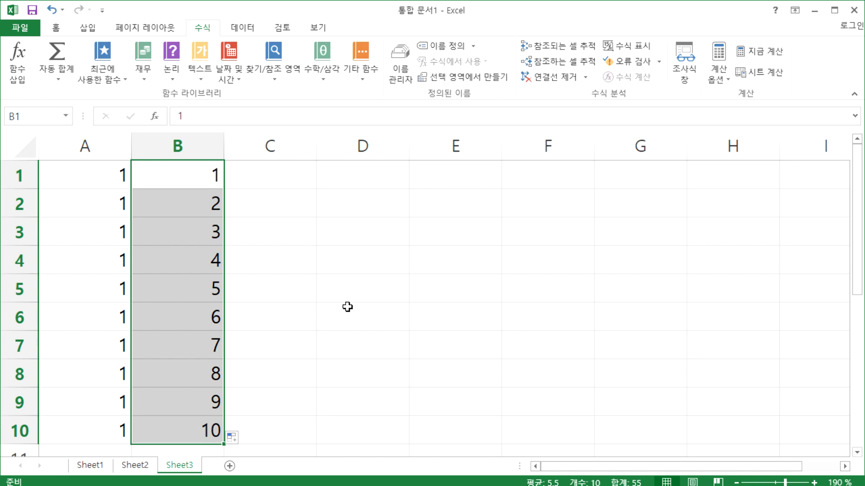
pyautogui.hotkey('ctrl', 'z')
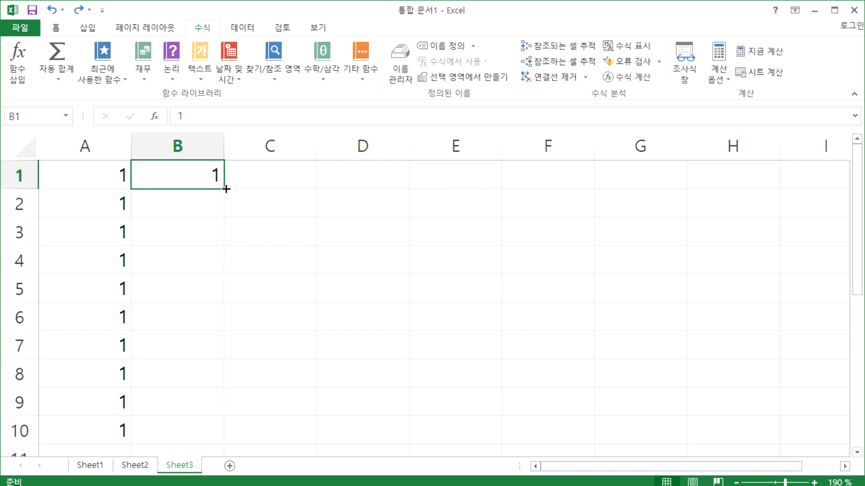
# Step: Fill B1 down through B10 as an incrementing series from 1 to 10
pyautogui.moveTo(226, 189)
pyautogui.mouseDown()
pyautogui.moveTo(235, 278)
pyautogui.moveTo(228, 190)
pyautogui.mouseUp()
pyautogui.click(225, 189)
pyautogui.moveTo(226, 187); pyautogui.dragTo(225, 440)
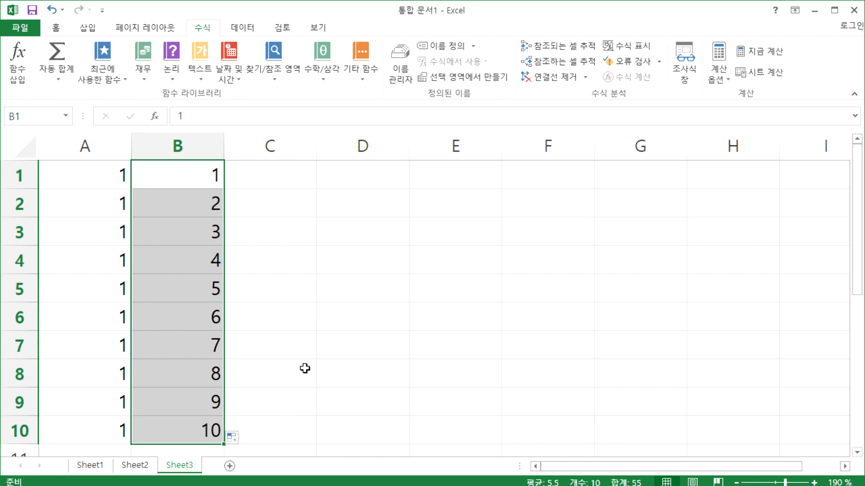
# Step: Enter 1 in C1 and 2 in C2 as the starting values of a series
pyautogui.scroll(-2, 284, 284)
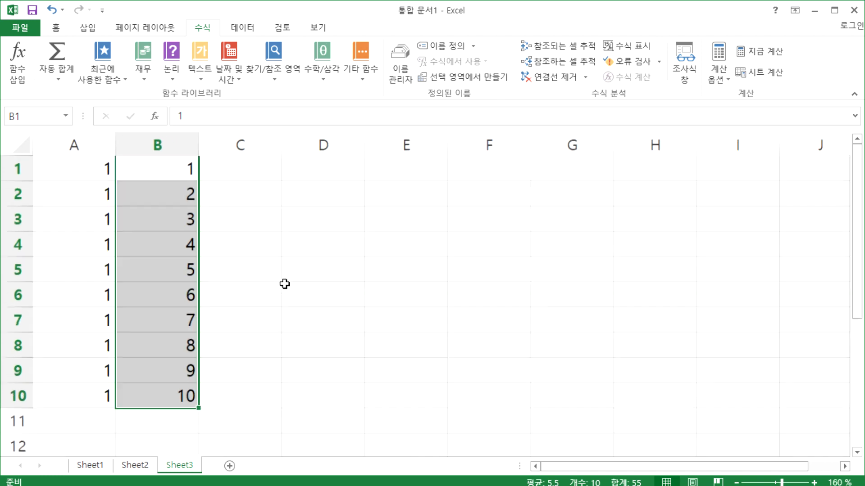
pyautogui.click(291, 169)
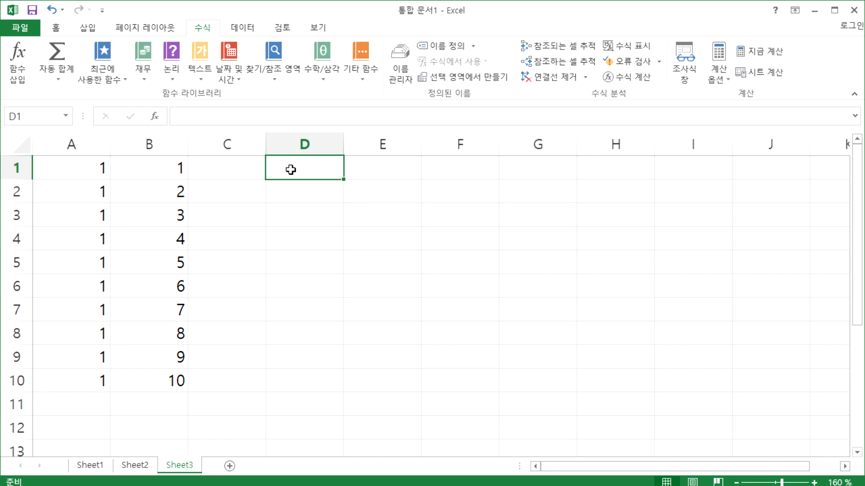
pyautogui.click(239, 163)
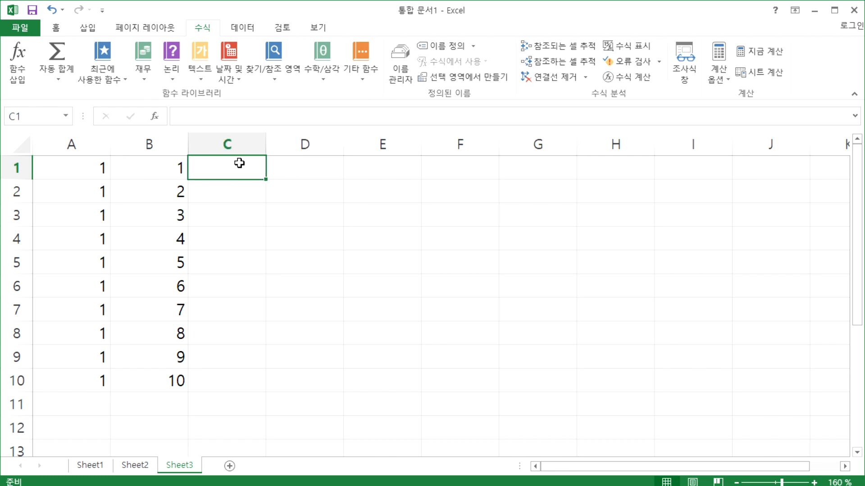
pyautogui.write('1')
pyautogui.press('Return')
pyautogui.write('2')
pyautogui.press('Return')
# Step: Extend the pattern of C1:C2 down through C10 with the fill handle
pyautogui.moveTo(229, 167); pyautogui.dragTo(229, 187)
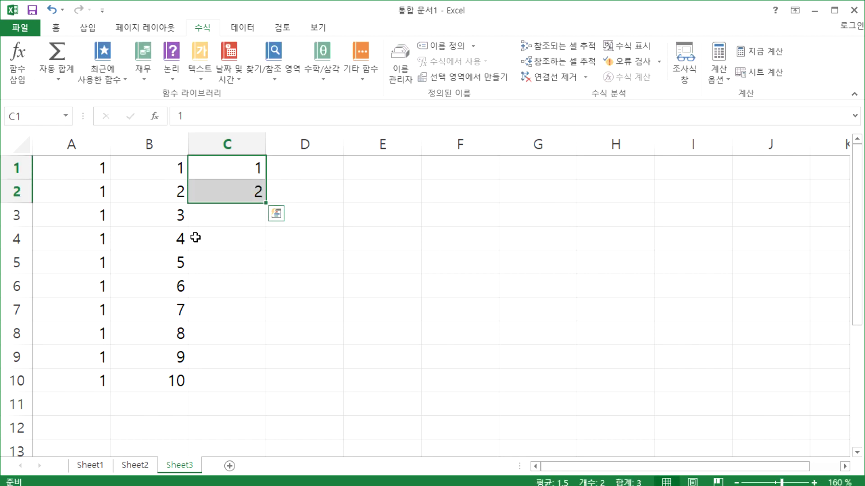
pyautogui.click(233, 197)
pyautogui.click(236, 215)
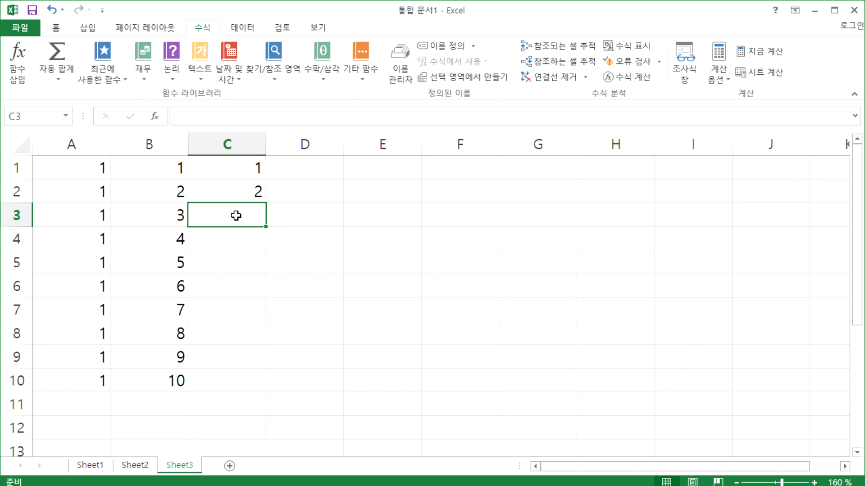
pyautogui.moveTo(243, 168); pyautogui.dragTo(242, 191)
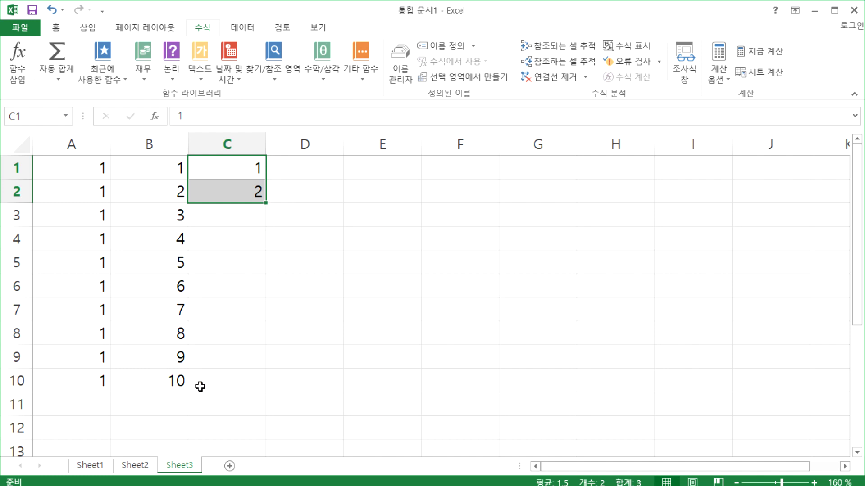
pyautogui.moveTo(112, 385); pyautogui.dragTo(257, 383)
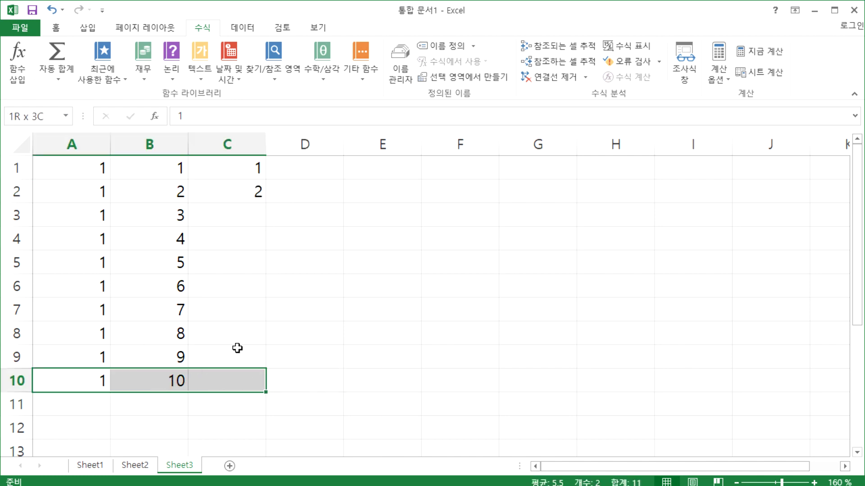
pyautogui.moveTo(249, 160); pyautogui.dragTo(247, 189)
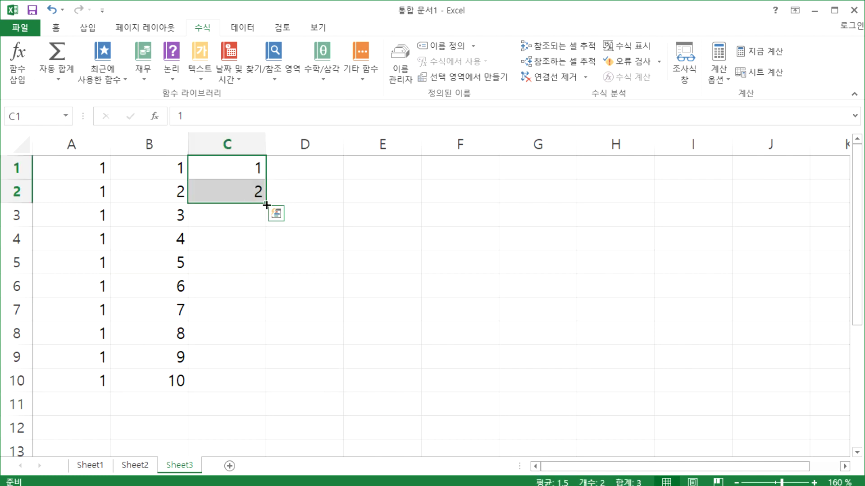
pyautogui.doubleClick(266, 203)
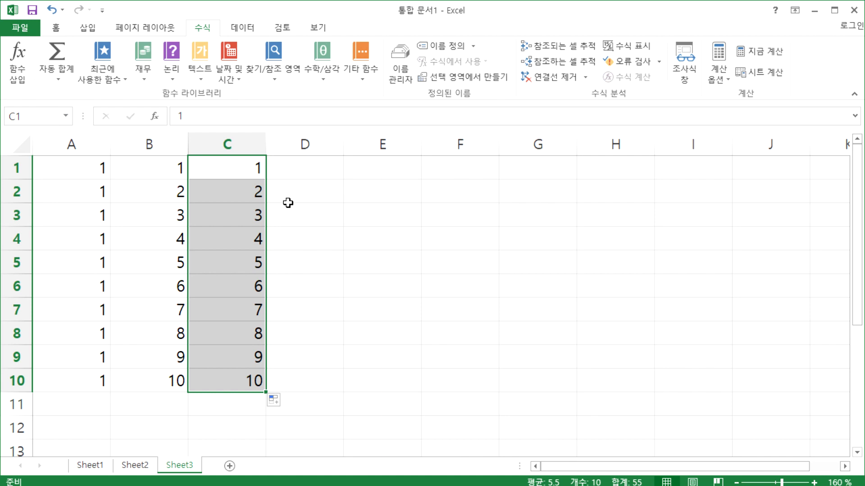
# Step: Enter 1 in D1 and 3 in D2
pyautogui.click(290, 170)
pyautogui.write('1')
pyautogui.click(309, 194)
pyautogui.write('3')
pyautogui.click(317, 214)
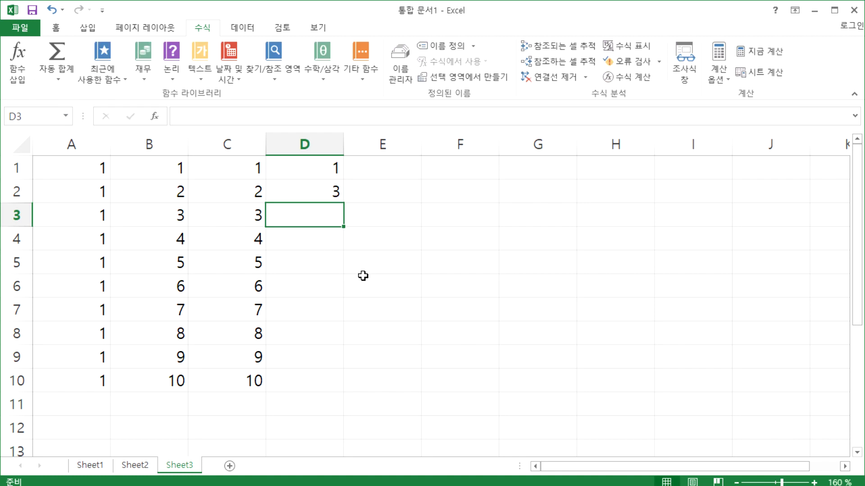
# Step: Fill column D down through row 10 from D1:D3, including the blank D3 in the pattern
pyautogui.moveTo(328, 170); pyautogui.dragTo(304, 218)
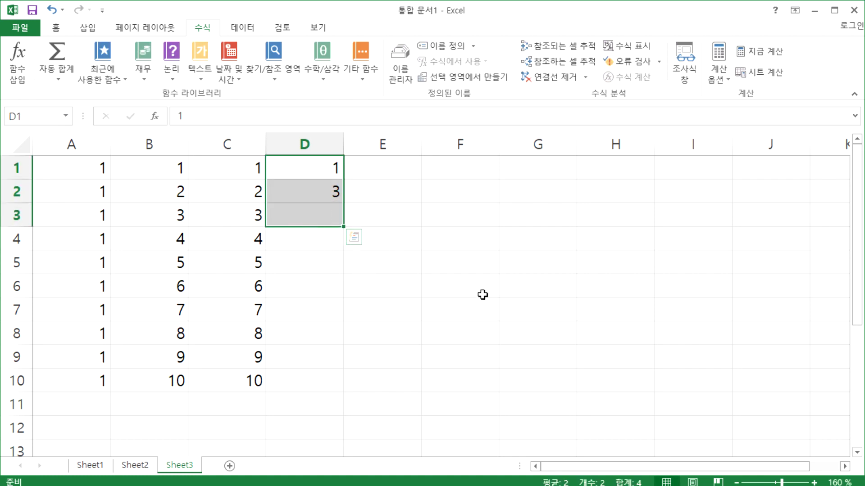
pyautogui.moveTo(286, 168); pyautogui.dragTo(297, 218)
pyautogui.click(318, 246)
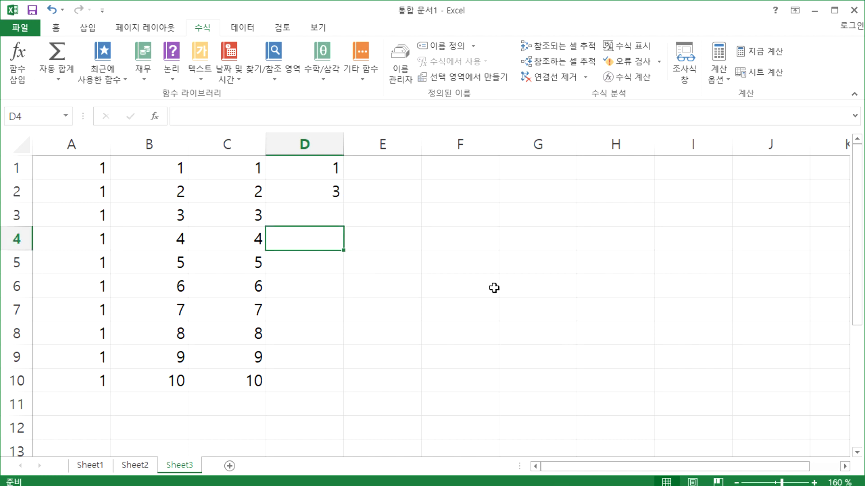
pyautogui.click(327, 265)
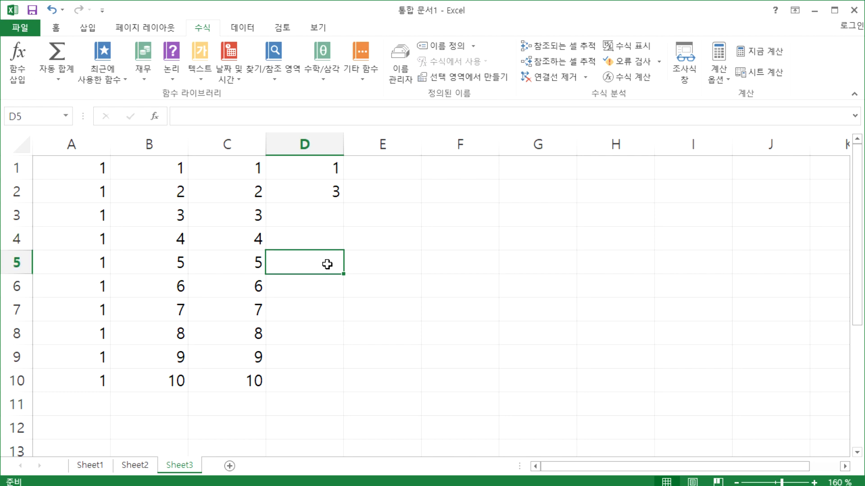
pyautogui.moveTo(303, 170); pyautogui.dragTo(301, 191)
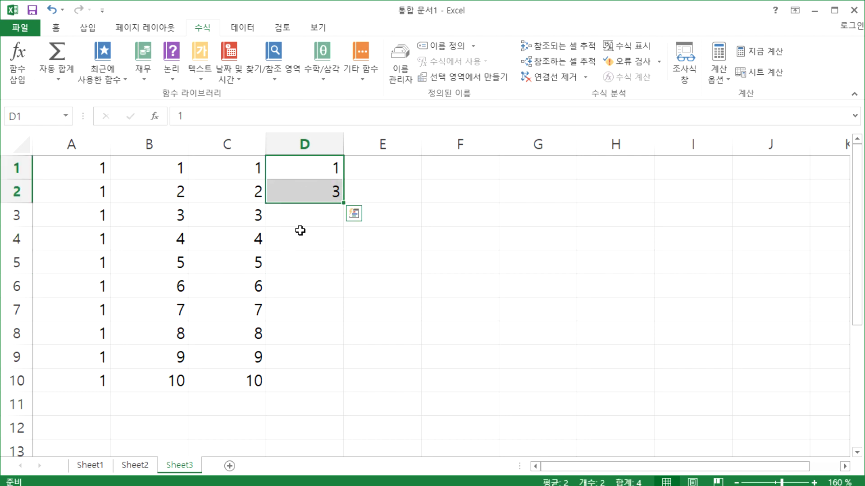
pyautogui.moveTo(305, 168); pyautogui.dragTo(304, 214)
pyautogui.click(303, 238)
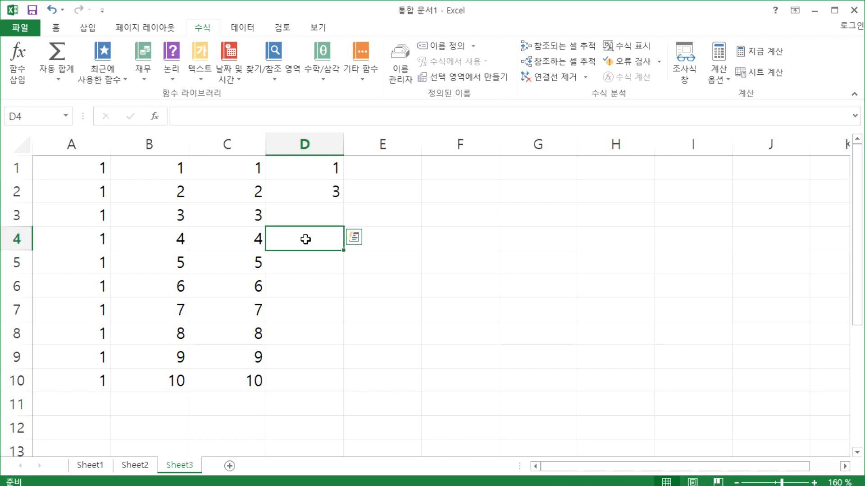
pyautogui.click(307, 262)
pyautogui.click(311, 286)
pyautogui.click(315, 309)
pyautogui.moveTo(315, 169); pyautogui.dragTo(315, 215)
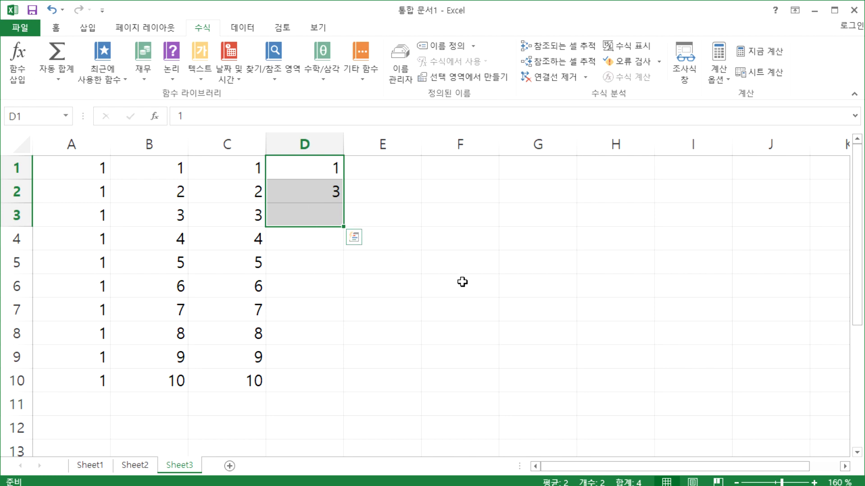
pyautogui.doubleClick(343, 227)
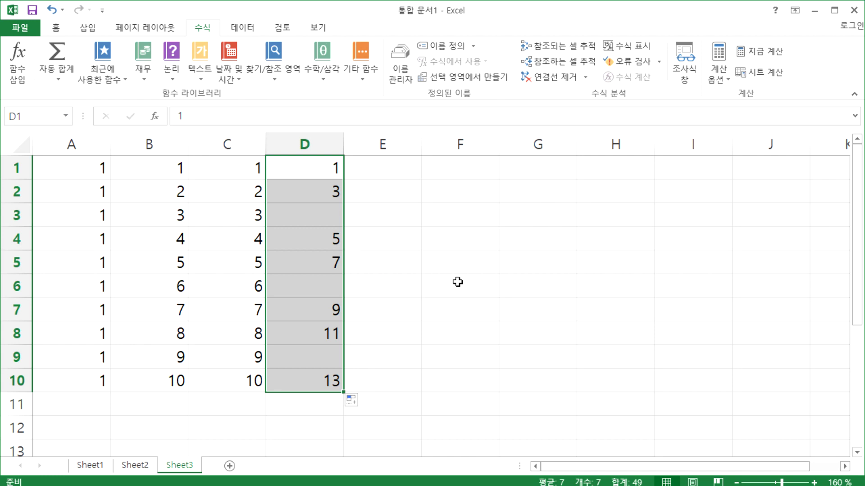
# Step: Refill column D from D1:D2 down through D10 as the odd-number series 1 to 19, and select E1
pyautogui.click(317, 212)
pyautogui.moveTo(317, 168); pyautogui.dragTo(343, 393)
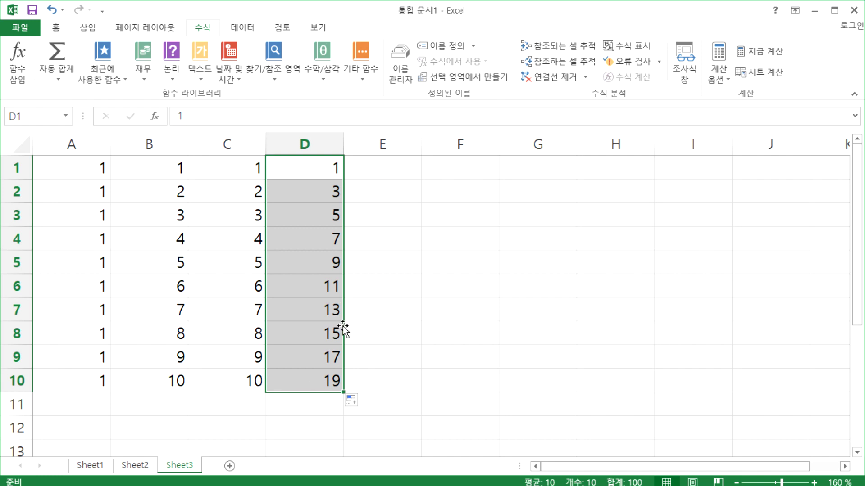
pyautogui.click(363, 173)
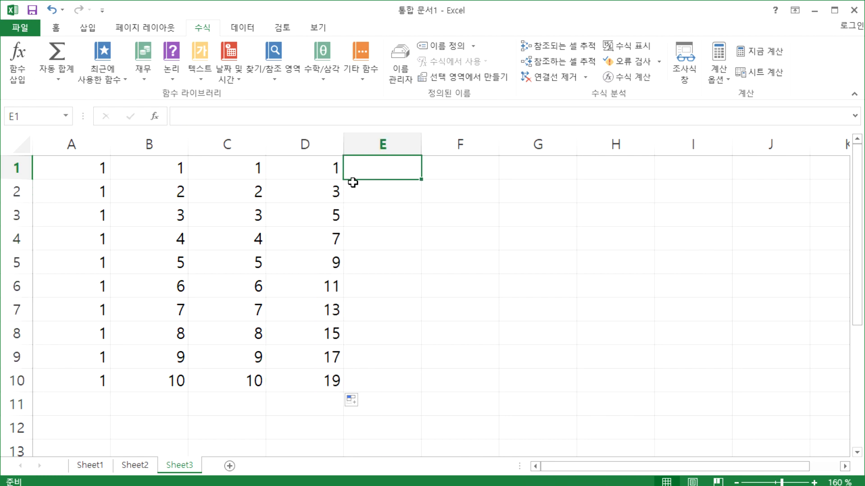
pyautogui.click(107, 170)
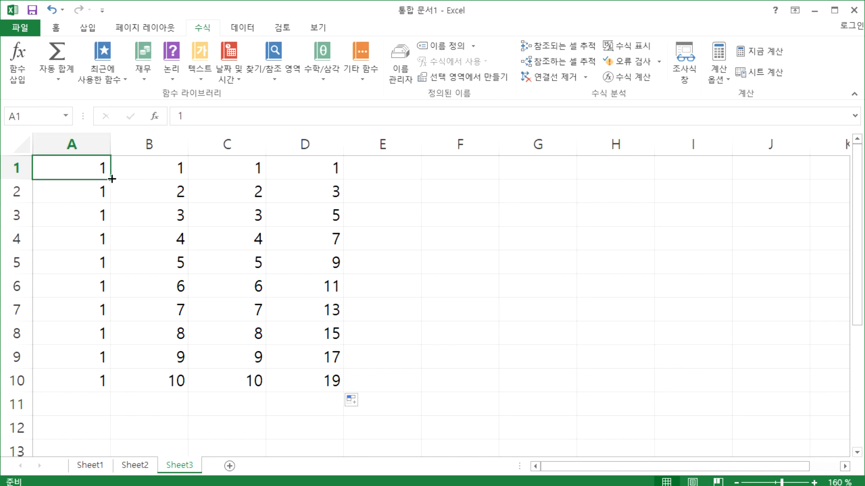
pyautogui.click(171, 167)
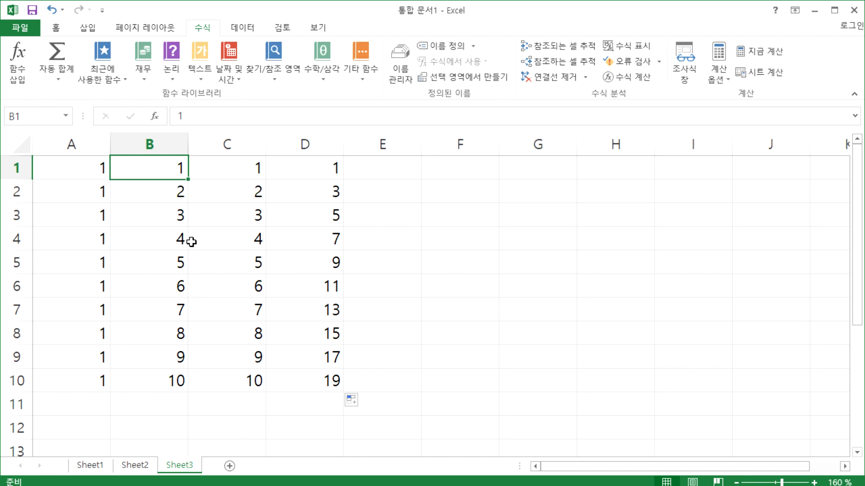
pyautogui.moveTo(239, 171); pyautogui.dragTo(238, 189)
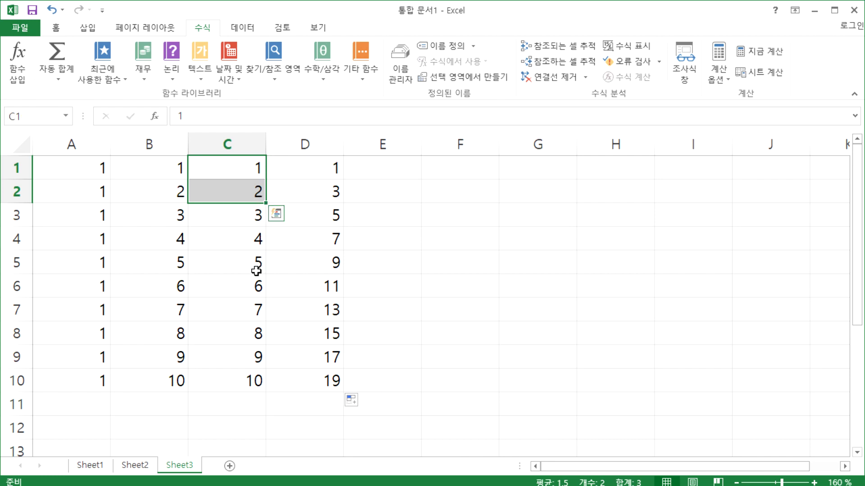
pyautogui.click(375, 166)
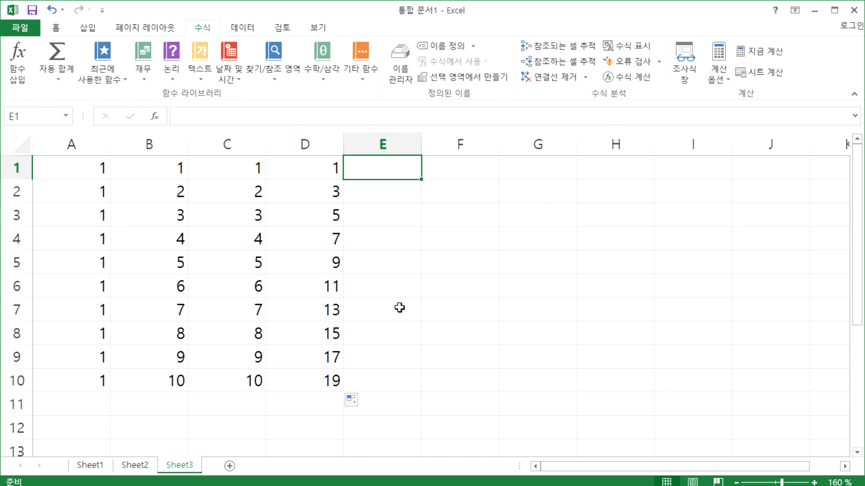
pyautogui.write('1g')
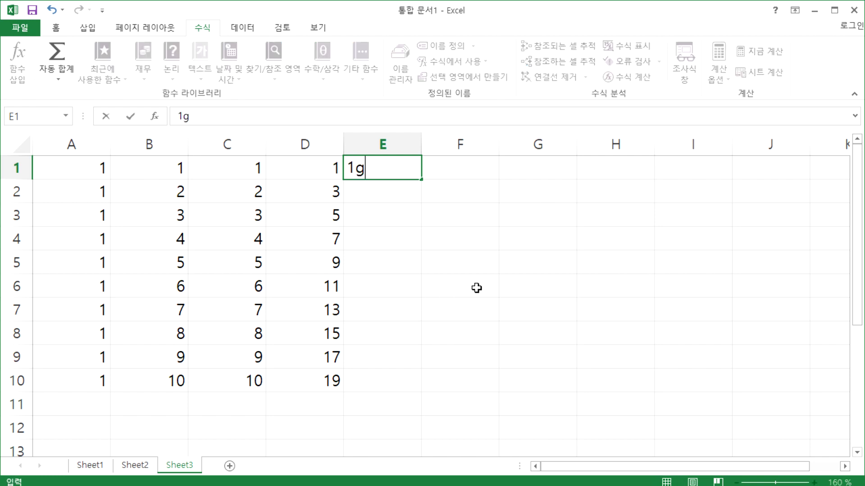
pyautogui.write('krsus')
pyautogui.press('BackSpace')
pyautogui.press('BackSpace')
pyautogui.press('BackSpace')
pyautogui.press('BackSpace')
pyautogui.press('BackSpace')
pyautogui.press('BackSpace')
pyautogui.hotkey('alt', 'r')
pyautogui.press('Return')
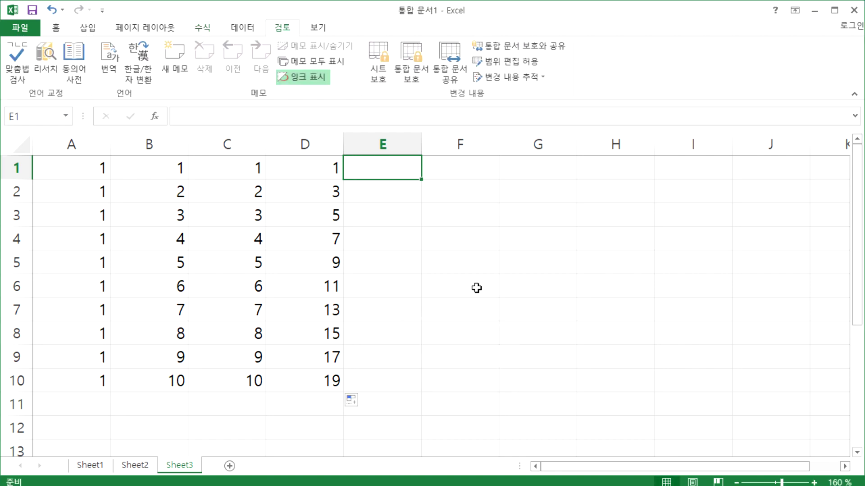
# Step: Enter the class label 1학년 1반 in cell E1
pyautogui.write('gkr')
pyautogui.press('BackSpace')
pyautogui.press('BackSpace')
pyautogui.press('BackSpace')
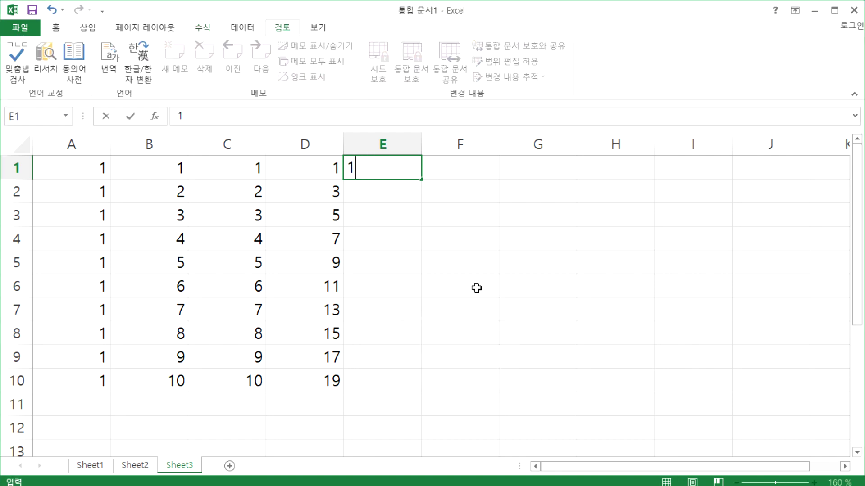
pyautogui.write('학년')
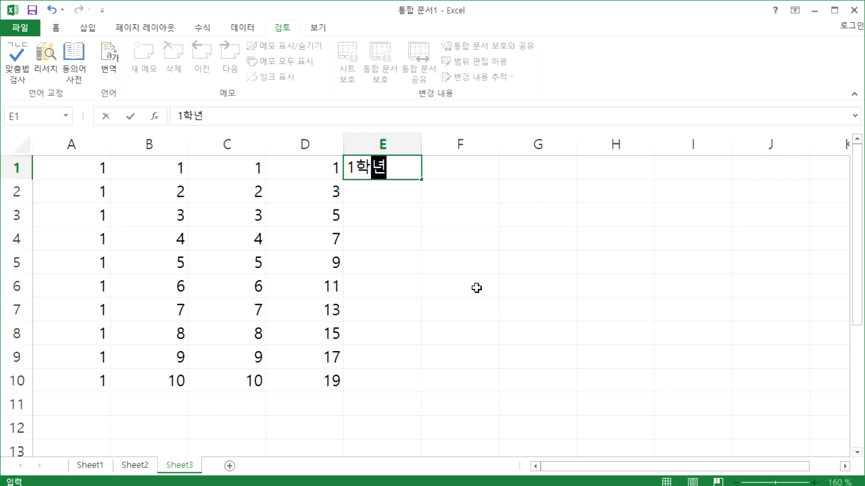
pyautogui.write(' 1반')
pyautogui.press('Return')
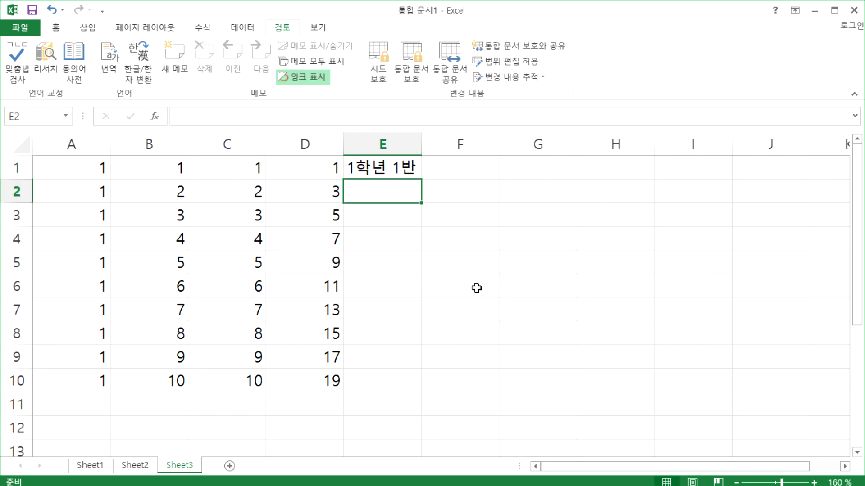
# Step: Widen column E to fit its content and fill the class label in E1 down through E10
pyautogui.moveTo(421, 144); pyautogui.dragTo(484, 144)
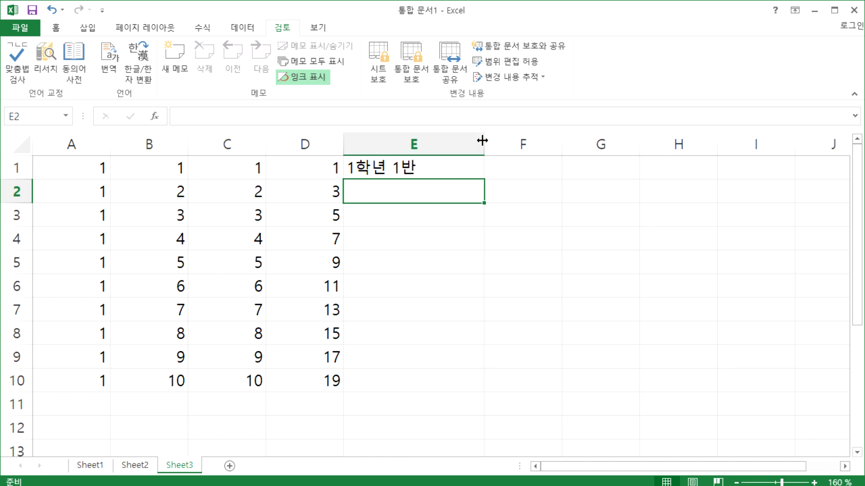
pyautogui.doubleClick(482, 141)
pyautogui.click(388, 165)
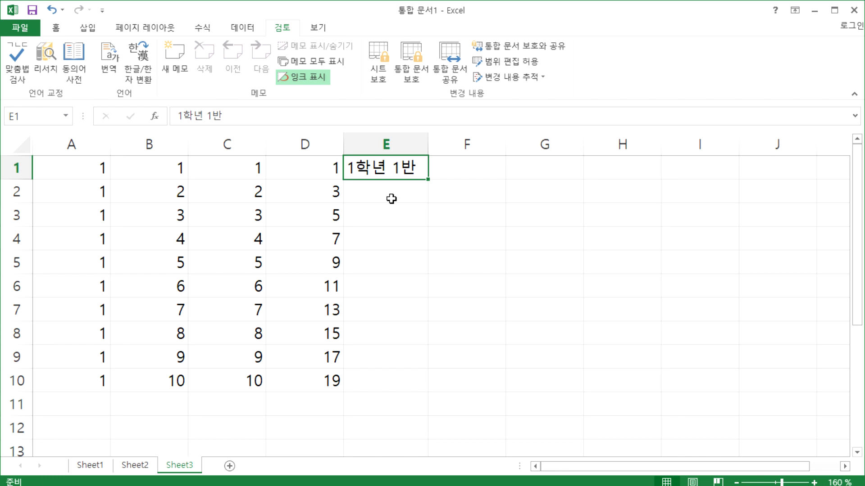
pyautogui.doubleClick(430, 180)
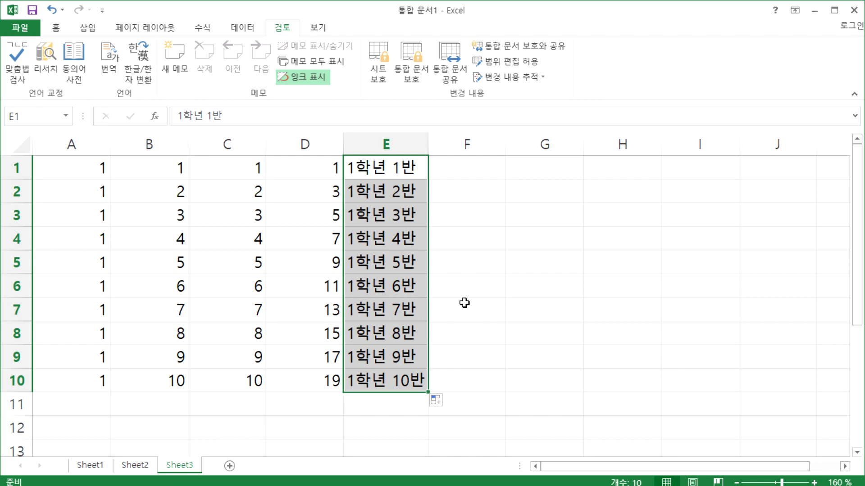
# Step: Enter 11월 in F1 and fill the month series down through F10
pyautogui.press('Right')
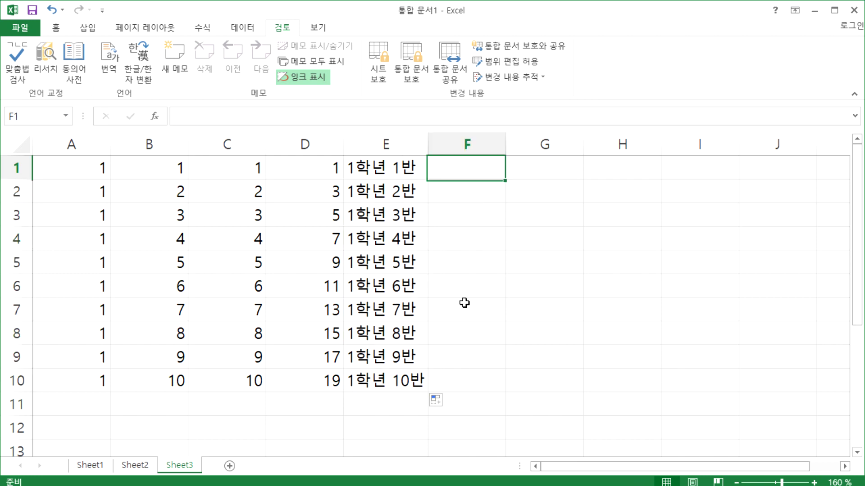
pyautogui.write('11월')
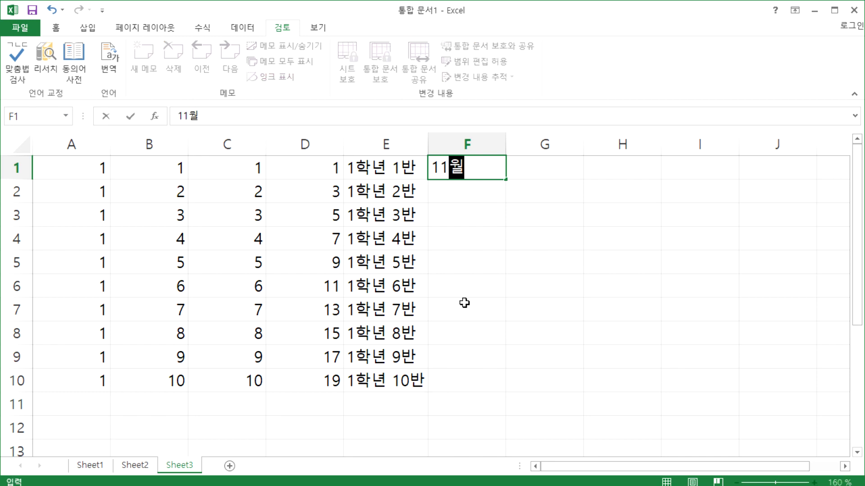
pyautogui.press('Return')
pyautogui.press('Up')
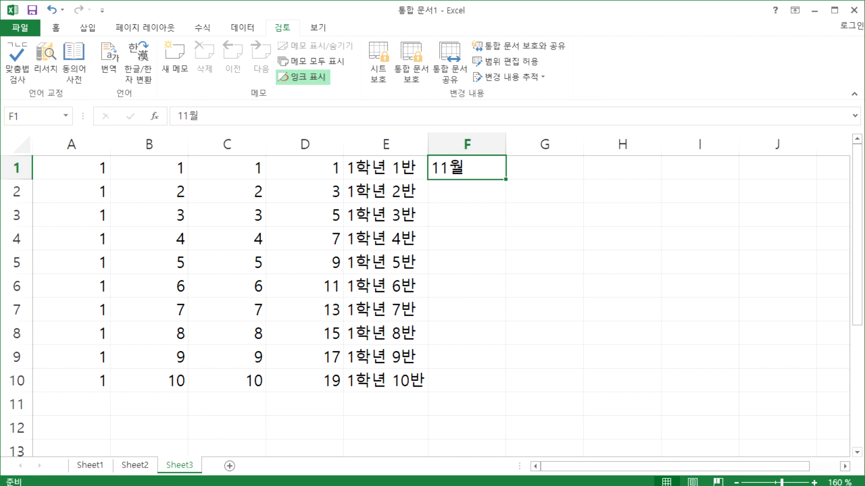
pyautogui.moveTo(504, 180); pyautogui.dragTo(504, 388)
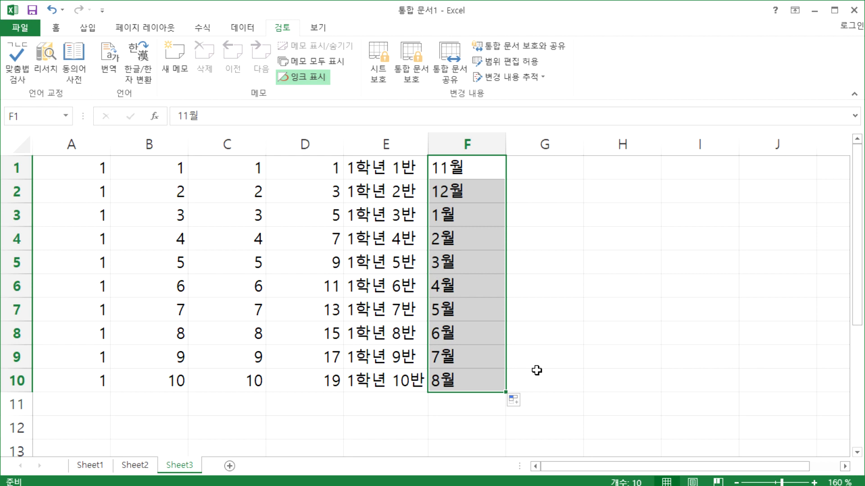
# Step: Delete and retype the 월 character at the end of F1, keeping the entry as 11월
pyautogui.moveTo(488, 171); pyautogui.dragTo(482, 198)
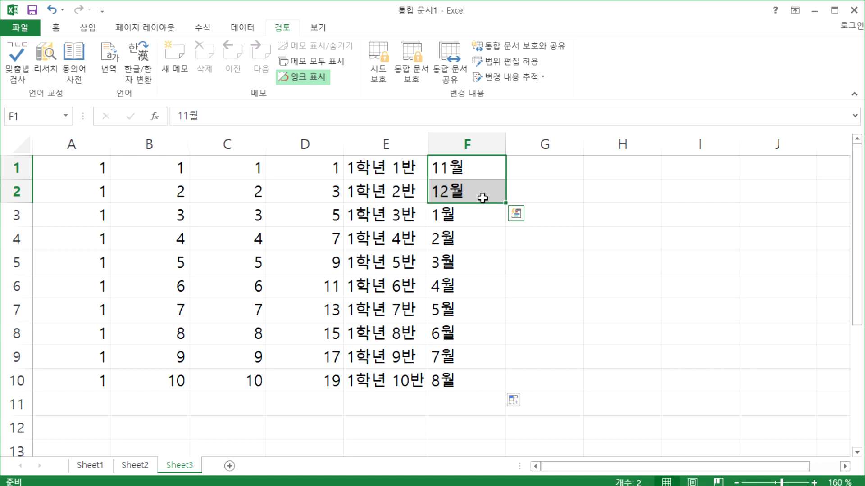
pyautogui.click(471, 218)
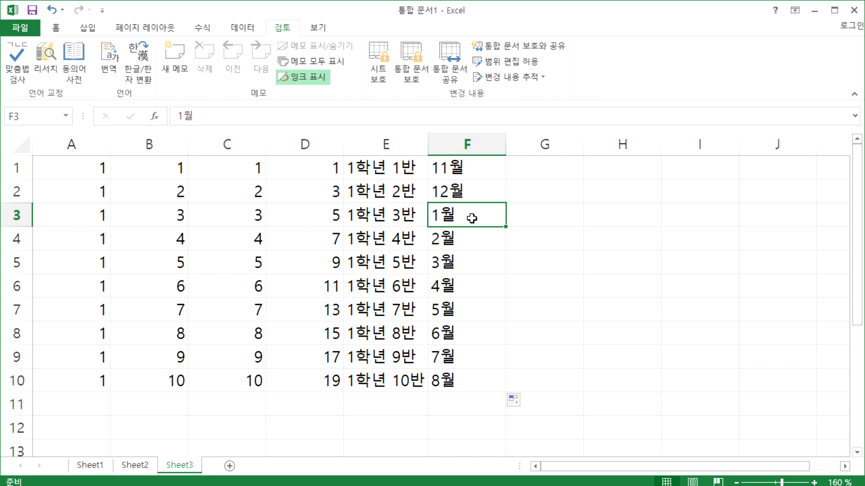
pyautogui.click(500, 168)
pyautogui.doubleClick(495, 174)
pyautogui.press('BackSpace')
pyautogui.write('월')
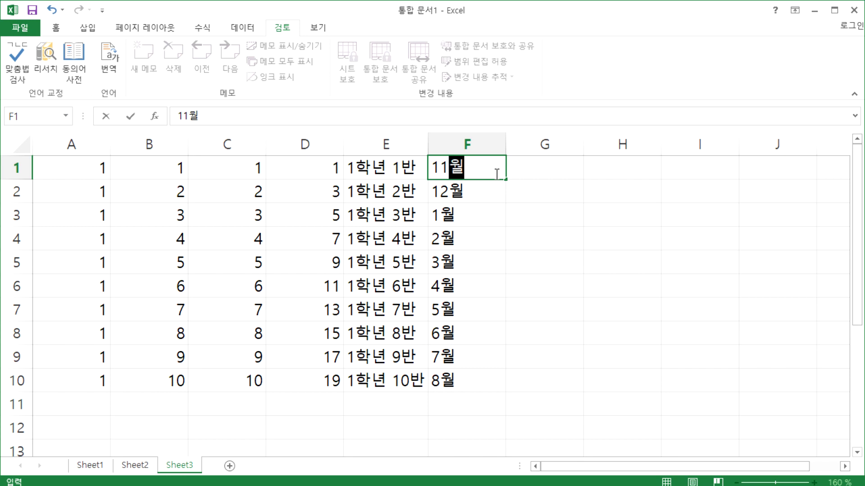
pyautogui.press('Return')
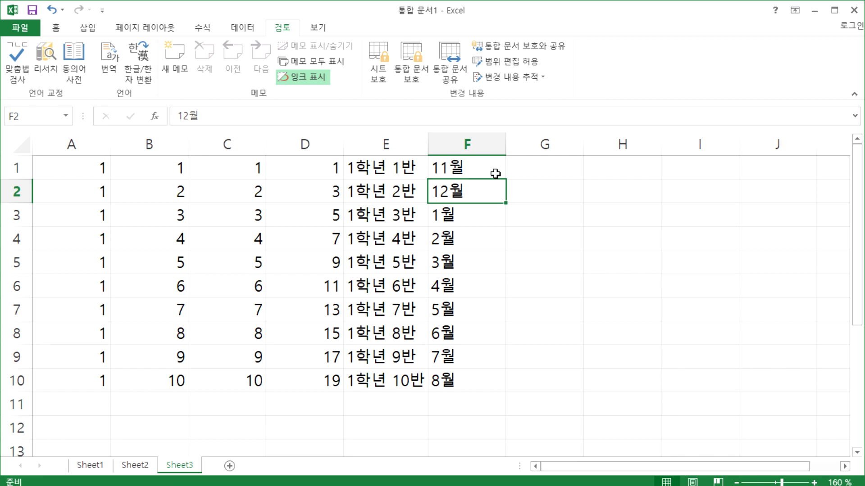
# Step: Enter Nov in G1 and fill the abbreviated English month series down through G10
pyautogui.click(521, 166)
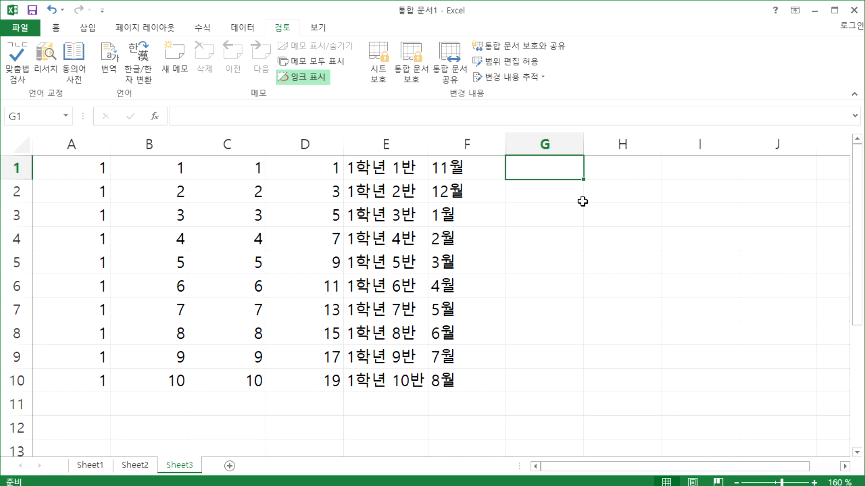
pyautogui.write('Nov')
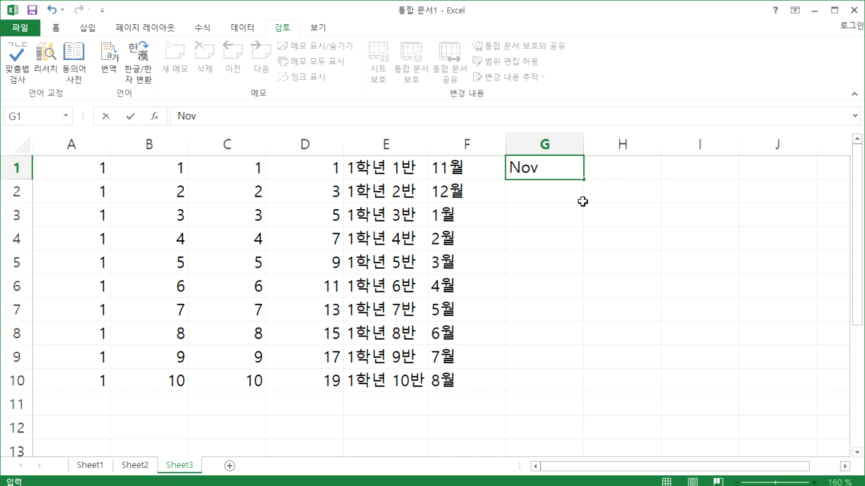
pyautogui.press('Return')
pyautogui.press('Up')
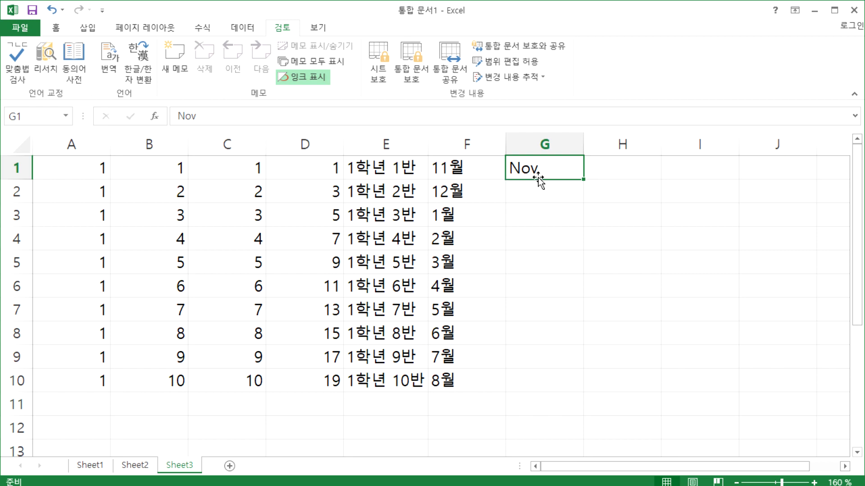
pyautogui.doubleClick(583, 179)
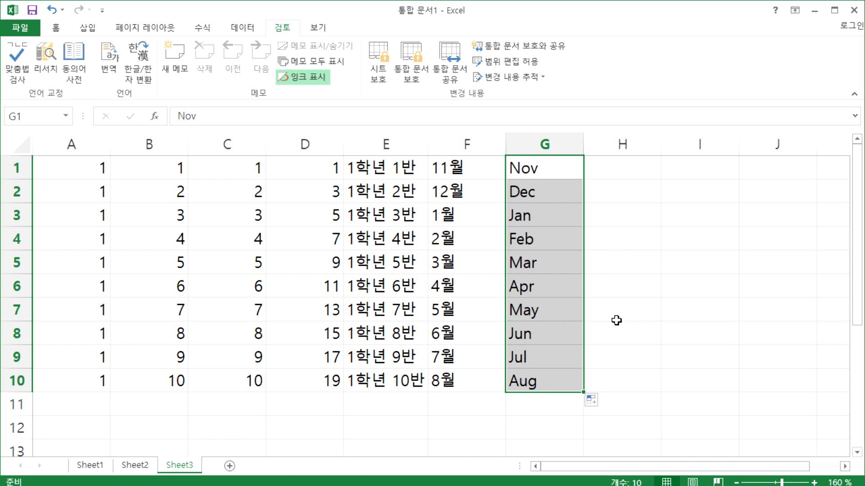
# Step: Enter November in H1, fill the full month names down through H10, and widen column H slightly
pyautogui.click(604, 171)
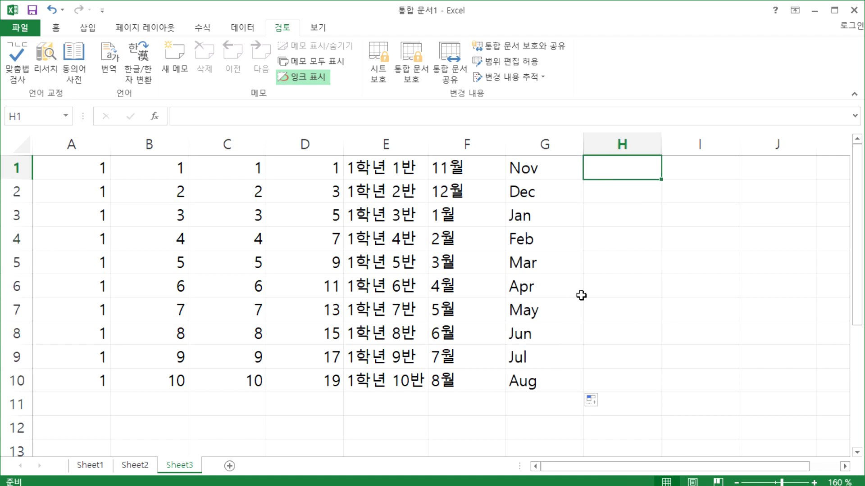
pyautogui.write('No')
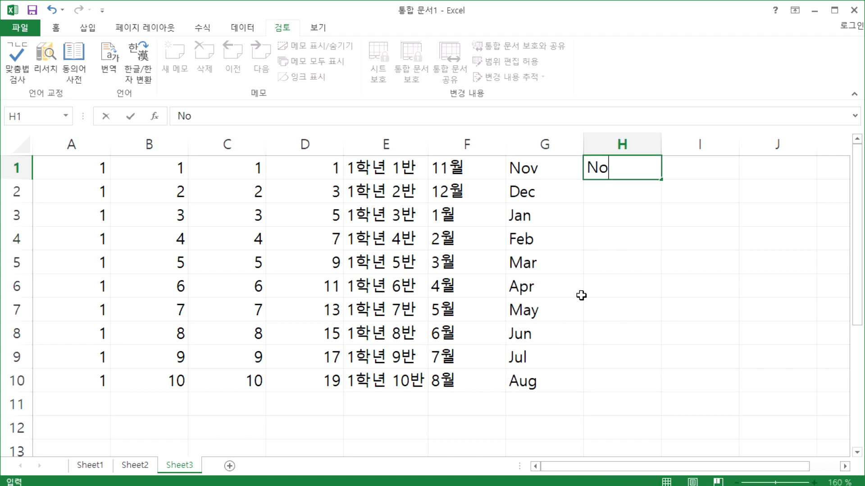
pyautogui.write('vember')
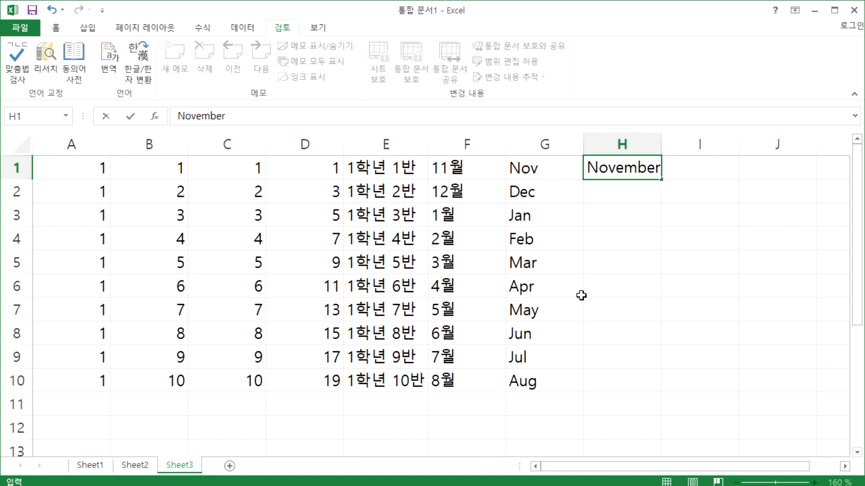
pyautogui.press('Return')
pyautogui.click(660, 168)
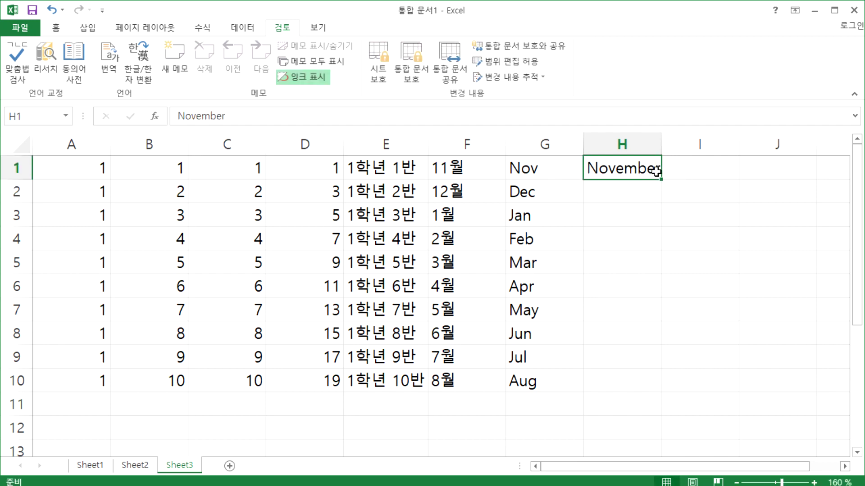
pyautogui.doubleClick(661, 179)
pyautogui.moveTo(661, 143); pyautogui.dragTo(672, 143)
pyautogui.click(623, 259)
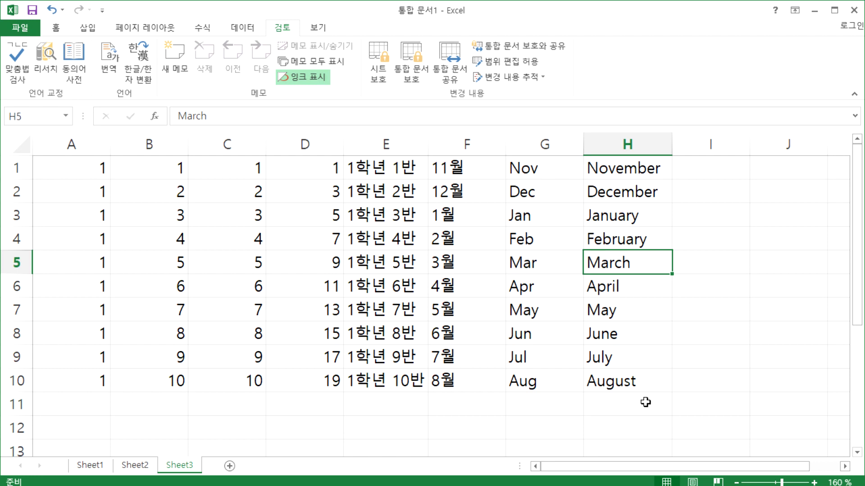
pyautogui.click(456, 213)
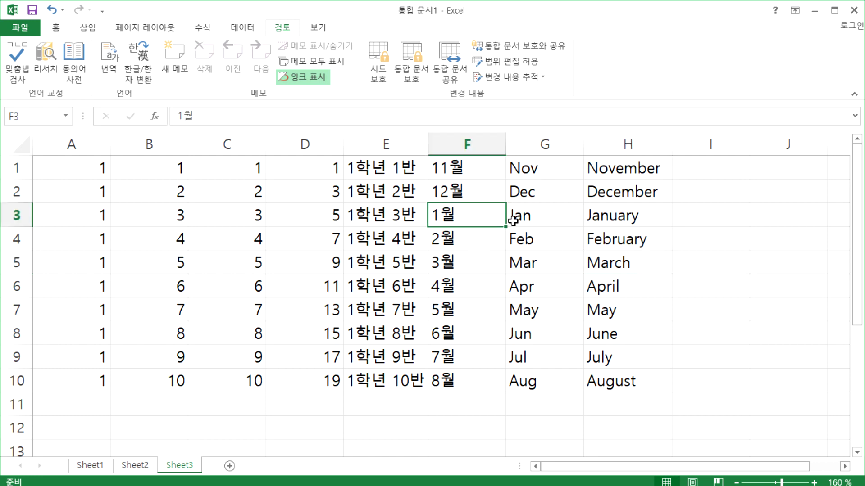
pyautogui.write('1월')
pyautogui.hotkey('ctrl', 'Return')
pyautogui.write('13월')
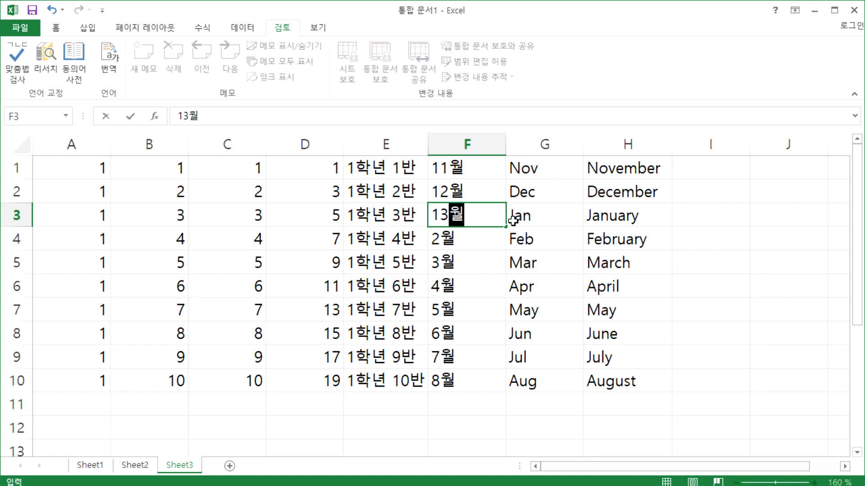
pyautogui.press('Escape')
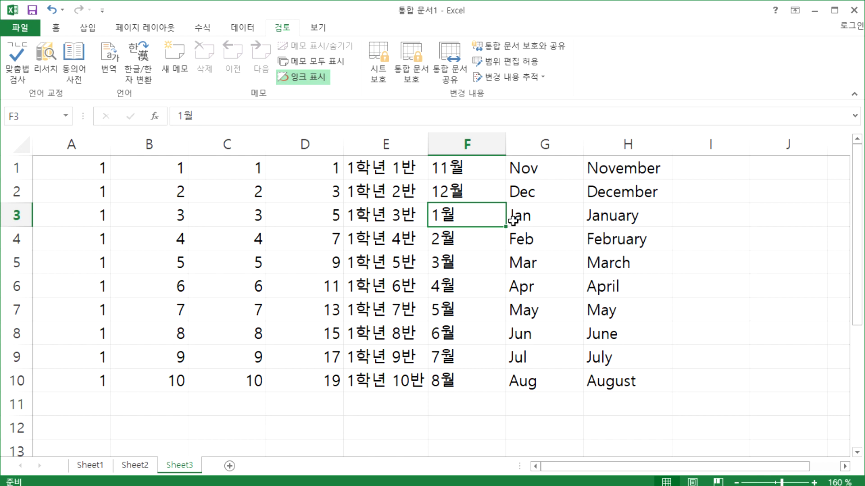
# Step: Enter the quarter label 1사분기 in cell I1
pyautogui.click(743, 180)
pyautogui.press('F2')
pyautogui.write('1사분기')
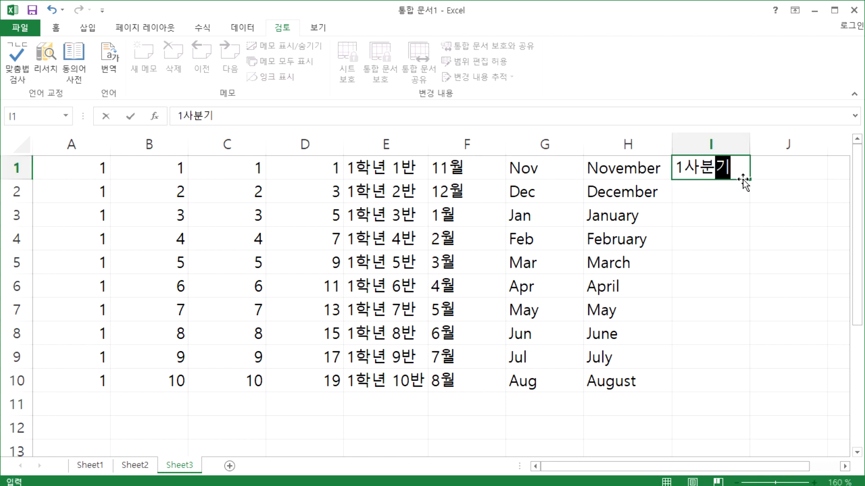
pyautogui.press('Return')
pyautogui.write('1')
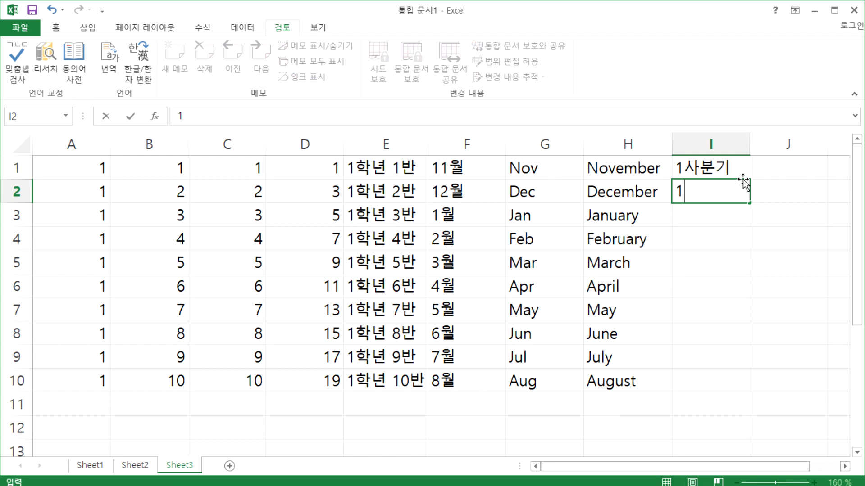
pyautogui.write('/4분기')
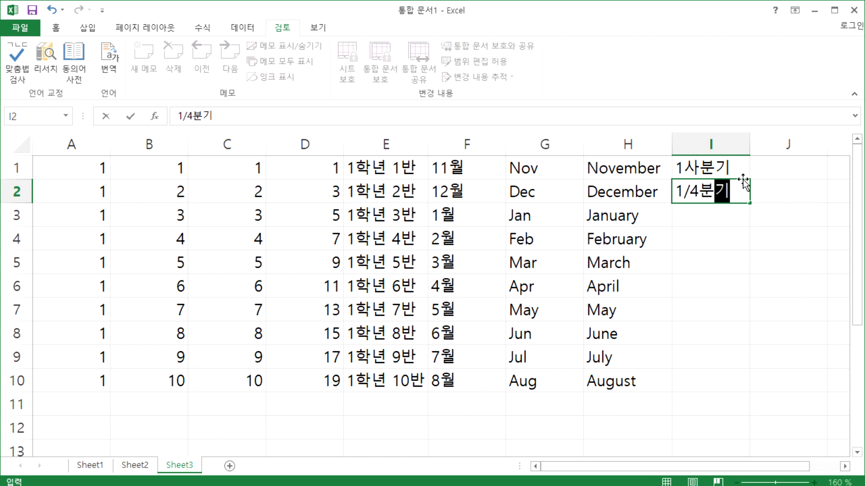
pyautogui.press('Escape')
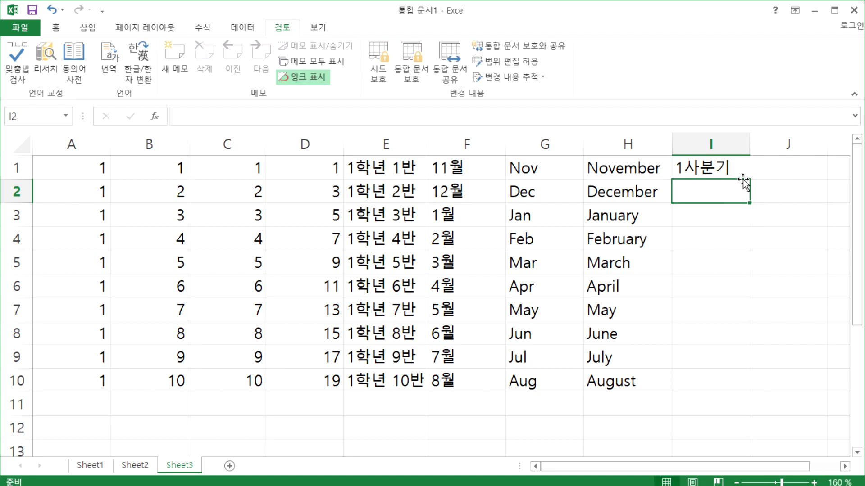
pyautogui.press('Up')
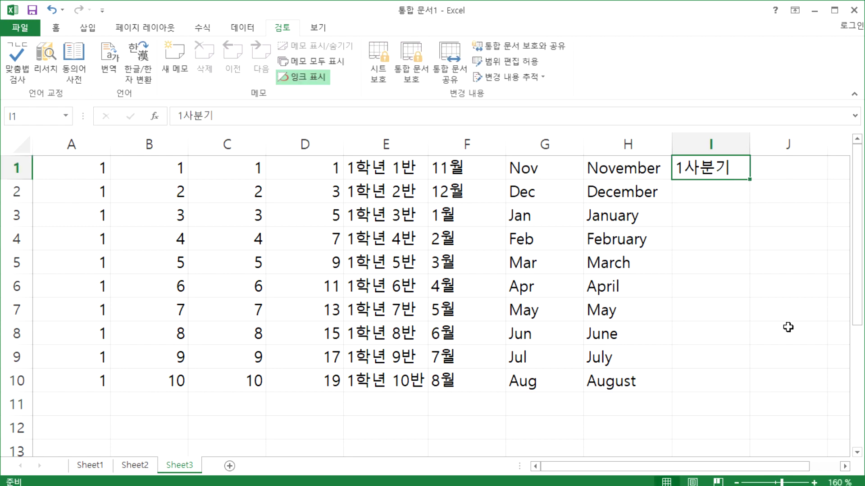
# Step: Fill the quarter label series from I1 down through I10
pyautogui.click(694, 192)
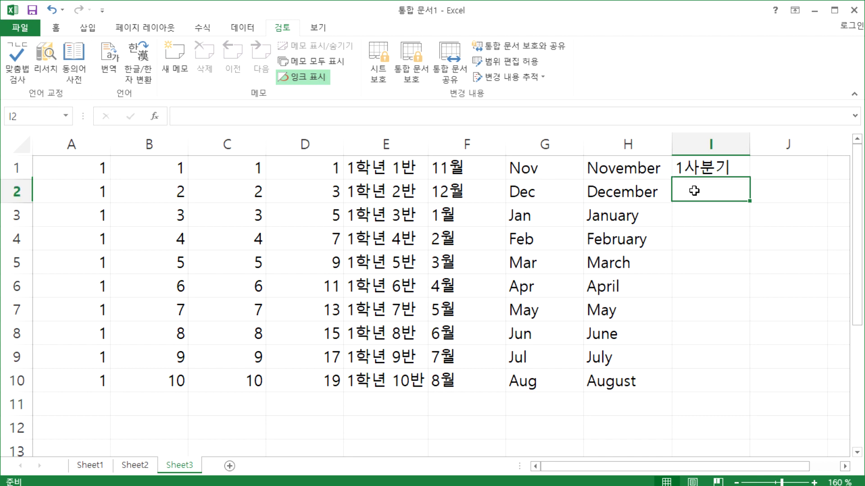
pyautogui.click(695, 217)
pyautogui.click(695, 234)
pyautogui.click(699, 261)
pyautogui.click(699, 281)
pyautogui.click(700, 174)
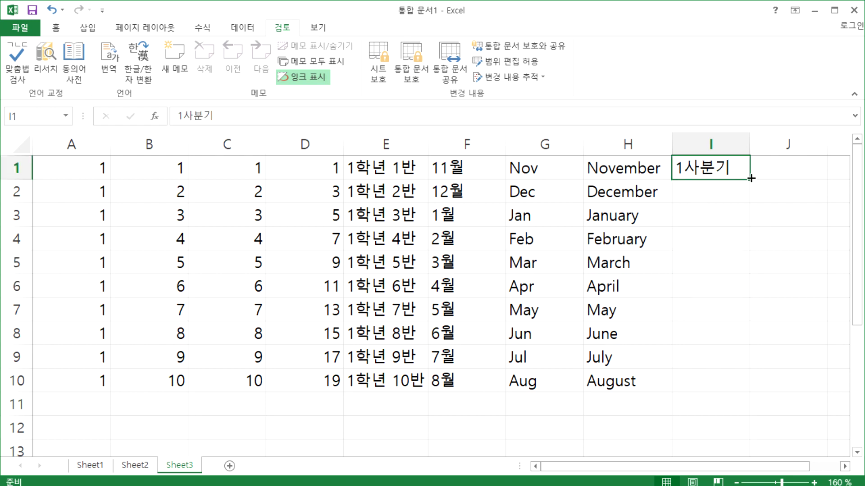
pyautogui.doubleClick(749, 180)
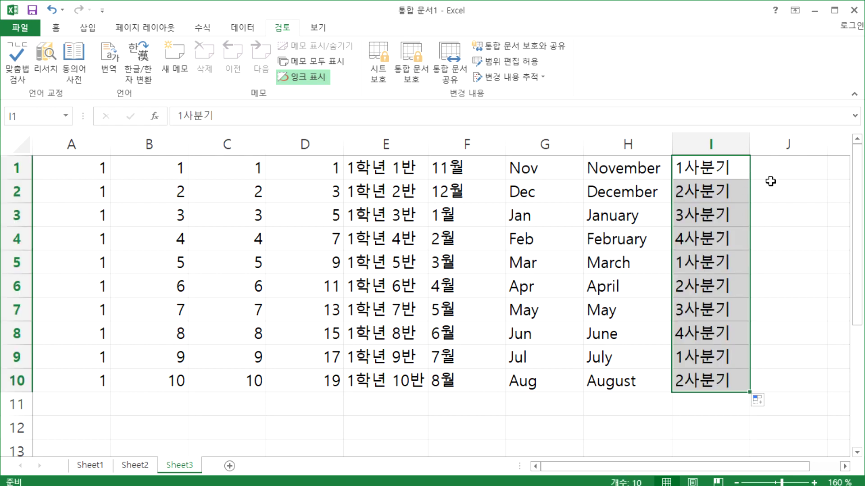
pyautogui.click(725, 172)
# Step: Enter 갑자 in J1 and fill the sexagenary cycle series down column J past row 100
pyautogui.click(773, 175)
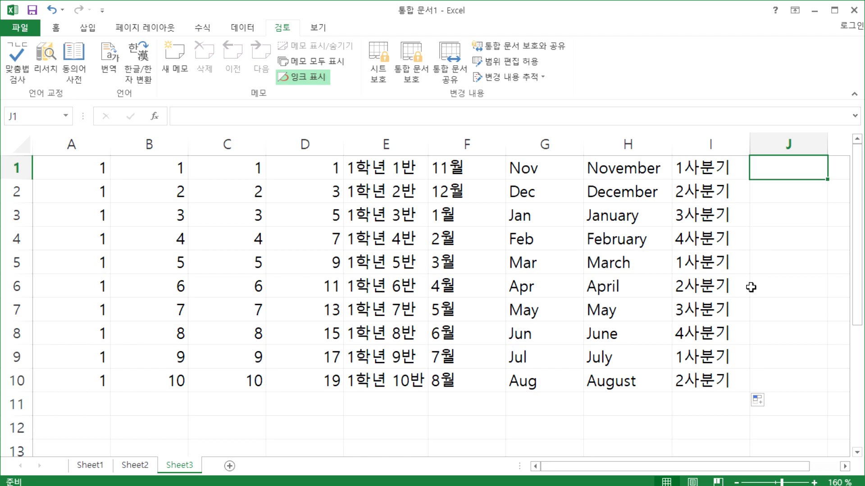
pyautogui.write('갑자')
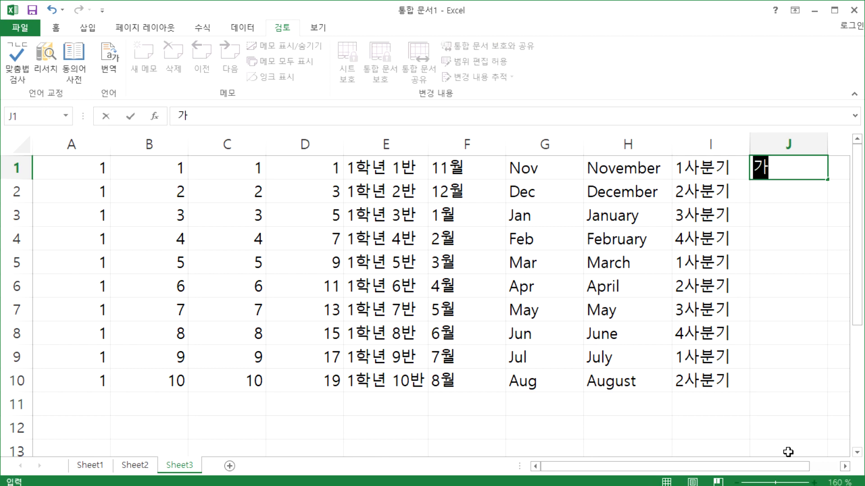
pyautogui.press('Return')
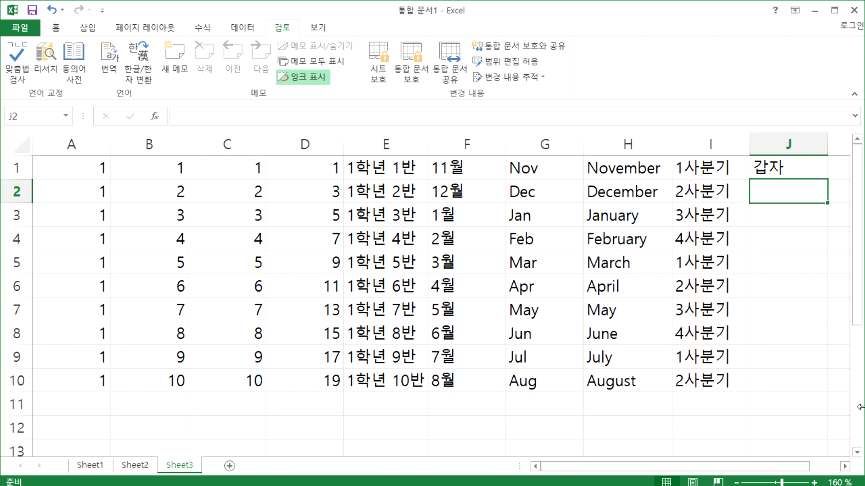
pyautogui.click(795, 171)
pyautogui.moveTo(822, 179); pyautogui.dragTo(838, 415)
pyautogui.scroll(5, 795, 364)
pyautogui.scroll(3, 794, 364)
pyautogui.click(794, 364)
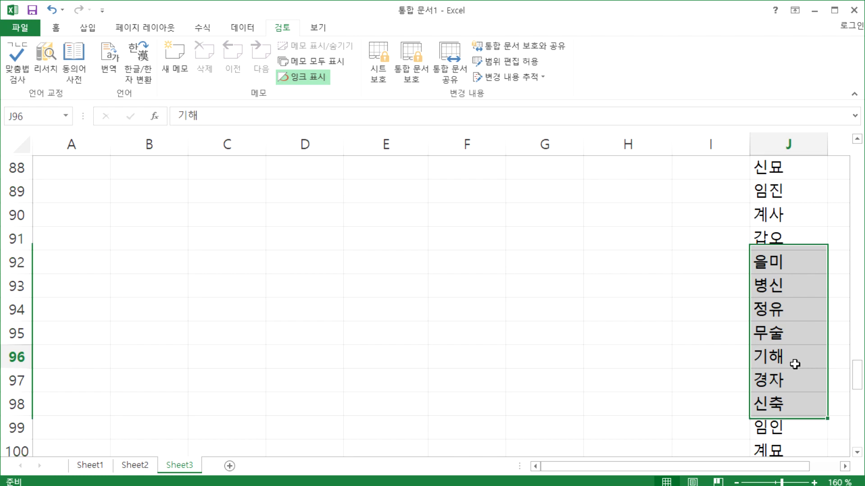
# Step: Examine the sexagenary cycle entries in column J from the top of the sheet down to row 38
pyautogui.hotkey('ctrl', 'Home')
pyautogui.press('Right')
pyautogui.press('Right')
pyautogui.press('Right')
pyautogui.press('Right')
pyautogui.press('Right')
pyautogui.press('Right')
pyautogui.press('Right')
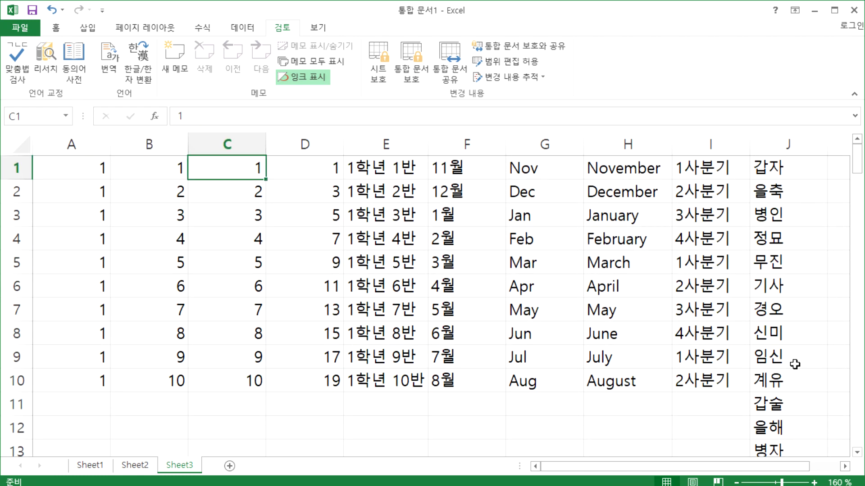
pyautogui.press('Down')
pyautogui.press('Down')
pyautogui.press('Down')
pyautogui.press('Down')
pyautogui.press('Down')
pyautogui.press('Right')
pyautogui.press('Right')
pyautogui.press('Down')
pyautogui.press('Down')
pyautogui.press('Down')
pyautogui.press('Down')
pyautogui.press('Down')
pyautogui.press('Down')
pyautogui.press('Down')
pyautogui.press('Down')
pyautogui.press('Down')
pyautogui.press('Down')
pyautogui.press('Down')
pyautogui.press('Down')
pyautogui.press('Down')
pyautogui.press('Down')
pyautogui.press('Down')
pyautogui.press('Down')
pyautogui.press('Down')
pyautogui.press('Down')
pyautogui.press('Down')
pyautogui.press('Down')
pyautogui.press('Down')
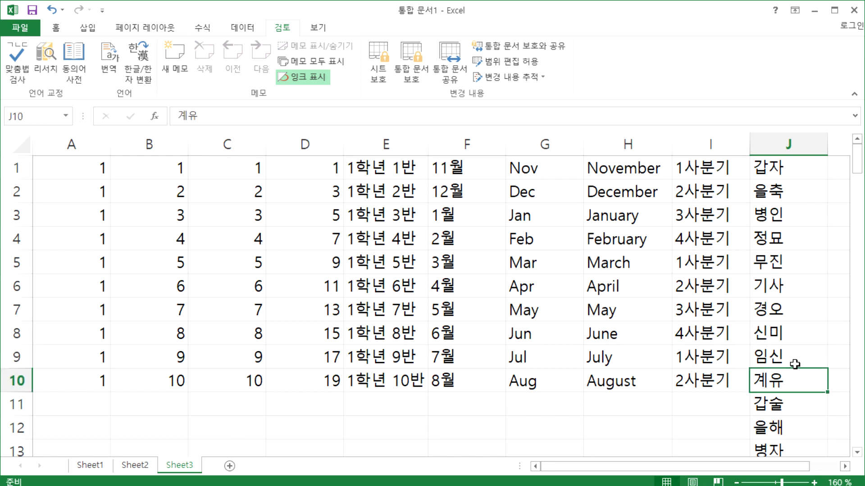
pyautogui.press('Up')
pyautogui.press('Up')
pyautogui.press('Up')
pyautogui.press('Up')
pyautogui.press('Up')
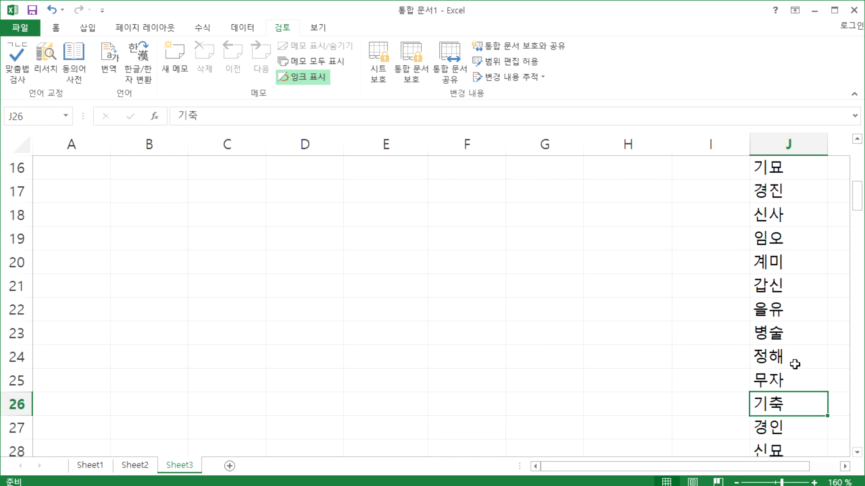
pyautogui.press('Up')
pyautogui.press('Up')
pyautogui.press('Up')
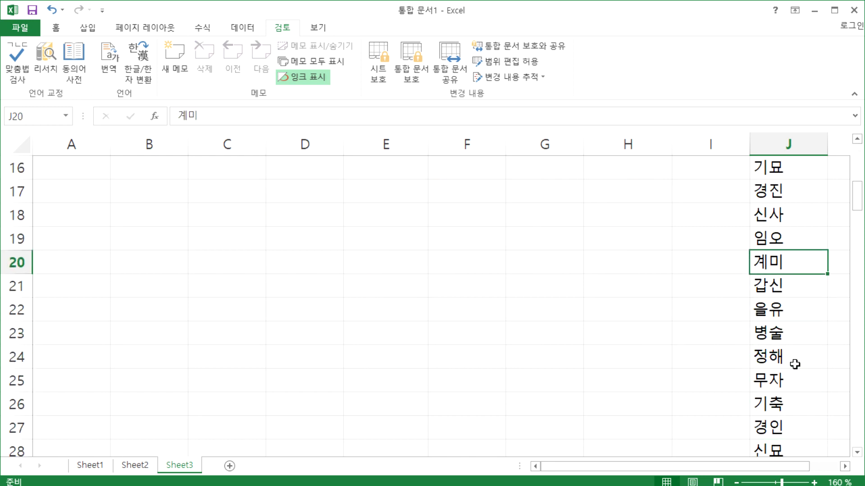
pyautogui.press('Down')
pyautogui.press('Down')
pyautogui.press('Down')
pyautogui.press('Down')
pyautogui.press('Down')
pyautogui.press('Down')
pyautogui.press('Down')
pyautogui.press('Down')
pyautogui.press('Down')
pyautogui.press('Down')
pyautogui.press('Down')
pyautogui.press('Down')
pyautogui.press('Down')
pyautogui.press('Down')
pyautogui.press('Down')
pyautogui.press('Down')
pyautogui.press('Down')
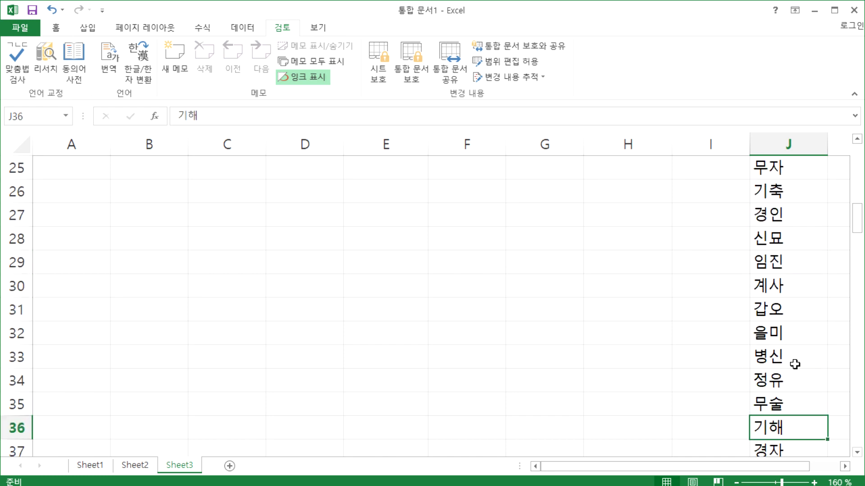
pyautogui.press('Up')
pyautogui.press('Up')
pyautogui.press('Down')
pyautogui.press('Down')
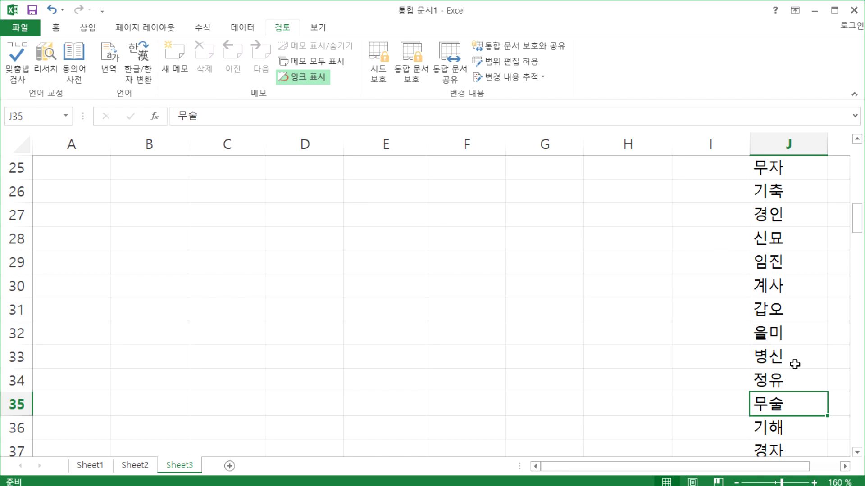
pyautogui.press('Down')
pyautogui.press('Down')
pyautogui.press('Up')
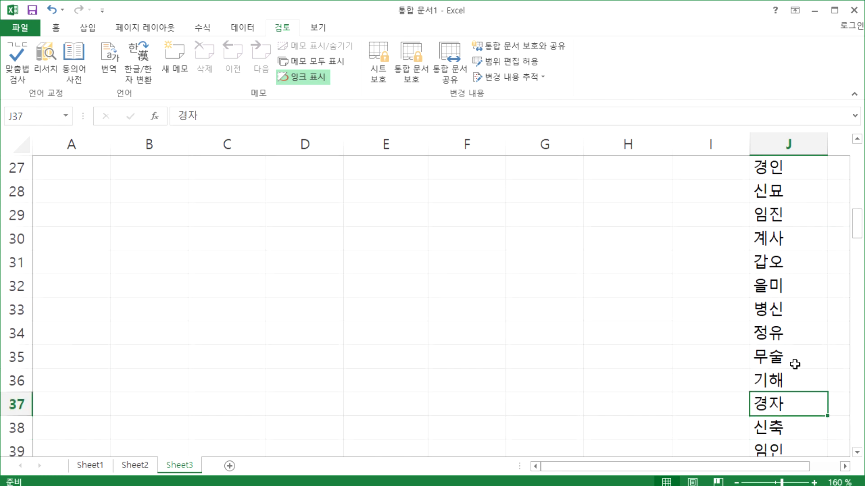
pyautogui.press('Down')
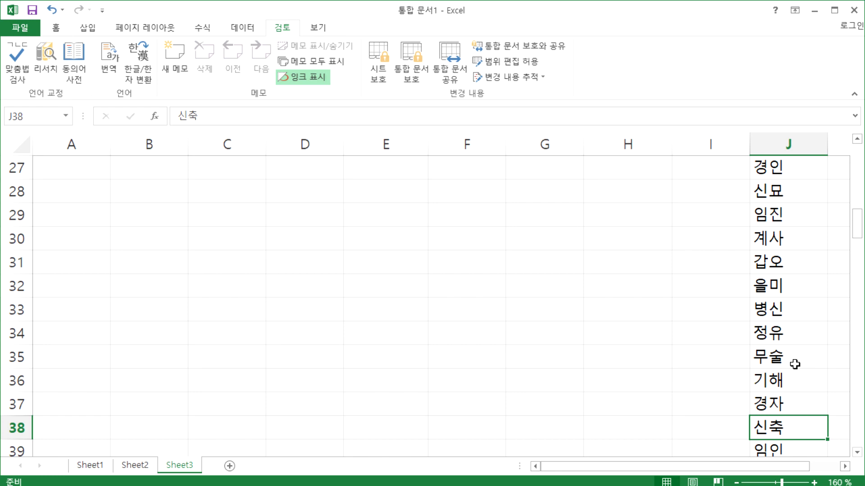
# Step: Compare the neighbouring sexagenary year names in column J around rows 38 to 45
pyautogui.scroll(-2, 810, 293)
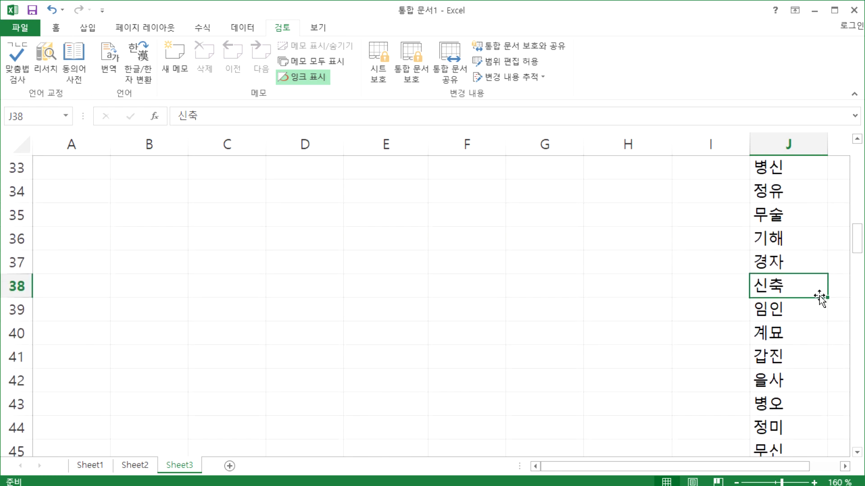
pyautogui.press('Down')
pyautogui.press('Down')
pyautogui.press('Down')
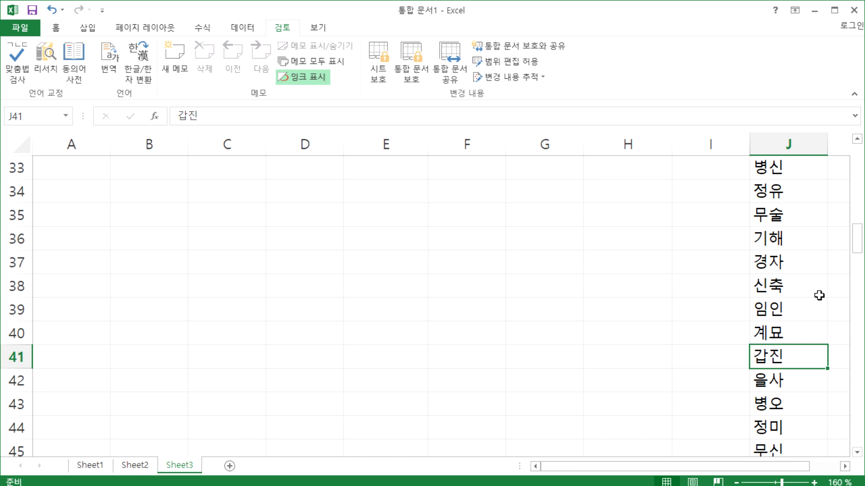
pyautogui.press('Up')
pyautogui.press('Up')
pyautogui.press('Up')
pyautogui.press('Down')
pyautogui.press('Up')
pyautogui.press('Down')
pyautogui.press('Down')
pyautogui.press('Down')
pyautogui.press('Up')
pyautogui.press('Up')
pyautogui.press('Up')
pyautogui.press('Up')
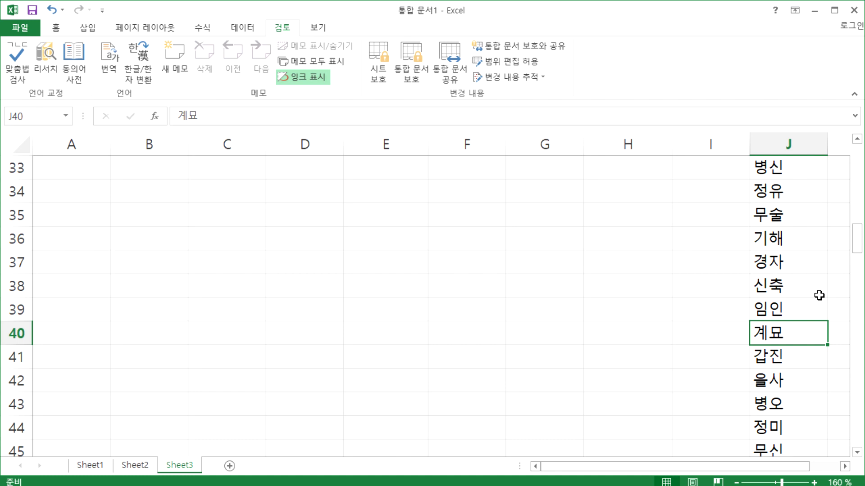
pyautogui.press('Down')
pyautogui.press('Down')
pyautogui.press('Down')
pyautogui.press('Down')
pyautogui.press('Down')
pyautogui.press('Down')
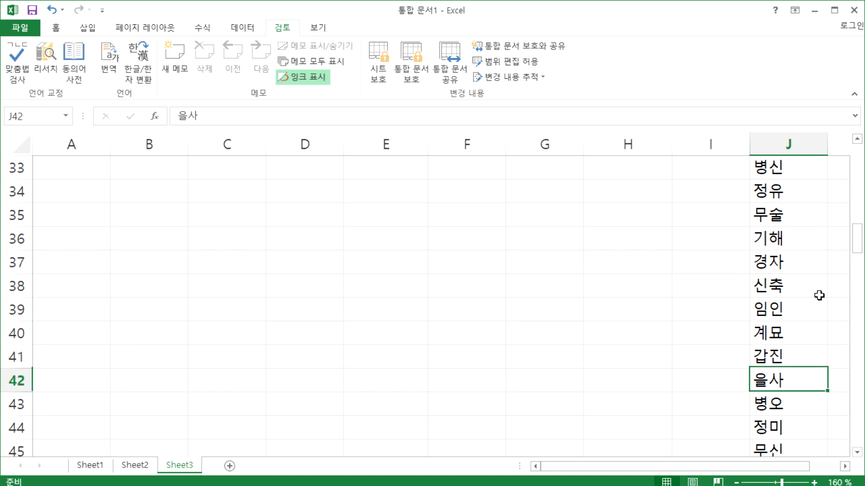
pyautogui.press('Down')
pyautogui.press('Down')
pyautogui.press('Down')
pyautogui.press('Up')
pyautogui.press('Up')
pyautogui.press('Up')
pyautogui.press('Up')
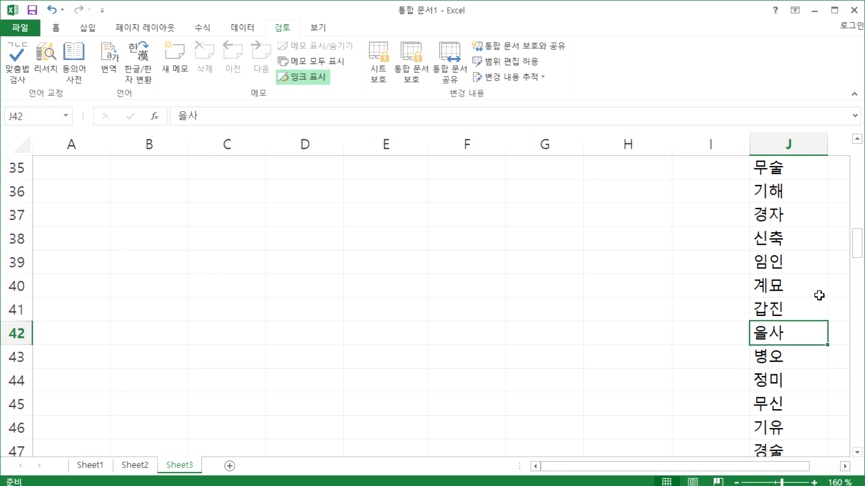
pyautogui.press('Up')
pyautogui.press('Up')
pyautogui.press('Up')
pyautogui.press('Up')
pyautogui.press('Down')
pyautogui.press('Down')
pyautogui.press('Down')
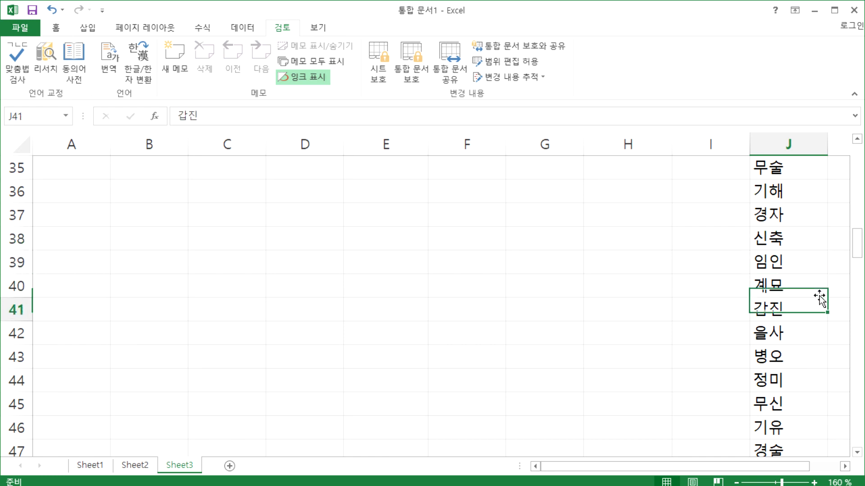
# Step: Return to the first row and look over the filled series in columns A through J
pyautogui.press('Up')
pyautogui.press('Up')
pyautogui.press('Up')
pyautogui.press('Up')
pyautogui.press('Up')
pyautogui.press('Up')
pyautogui.press('Up')
pyautogui.press('Up')
pyautogui.press('Up')
pyautogui.press('Up')
pyautogui.press('Up')
pyautogui.press('Up')
pyautogui.press('Up')
pyautogui.press('Up')
pyautogui.press('Up')
pyautogui.press('Up')
pyautogui.press('Up')
pyautogui.press('Up')
pyautogui.press('Up')
pyautogui.press('Up')
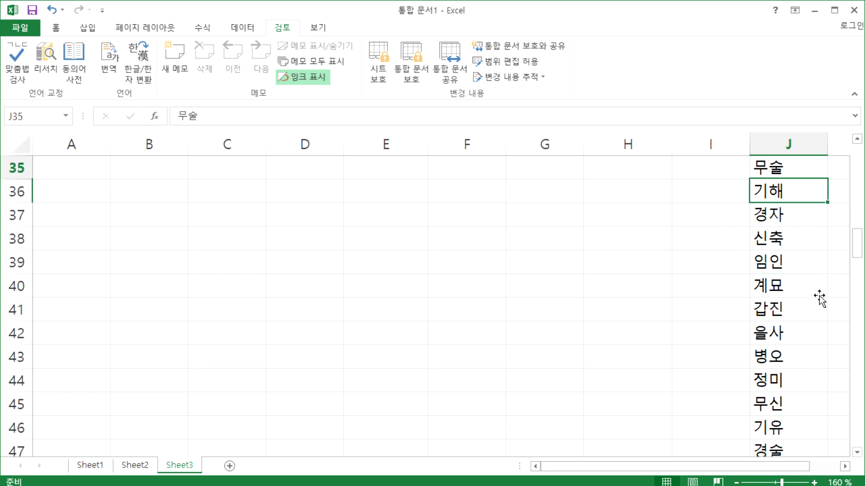
pyautogui.press('Up')
pyautogui.press('Up')
pyautogui.press('Up')
pyautogui.press('Up')
pyautogui.press('Up')
pyautogui.press('Up')
pyautogui.press('Up')
pyautogui.press('Up')
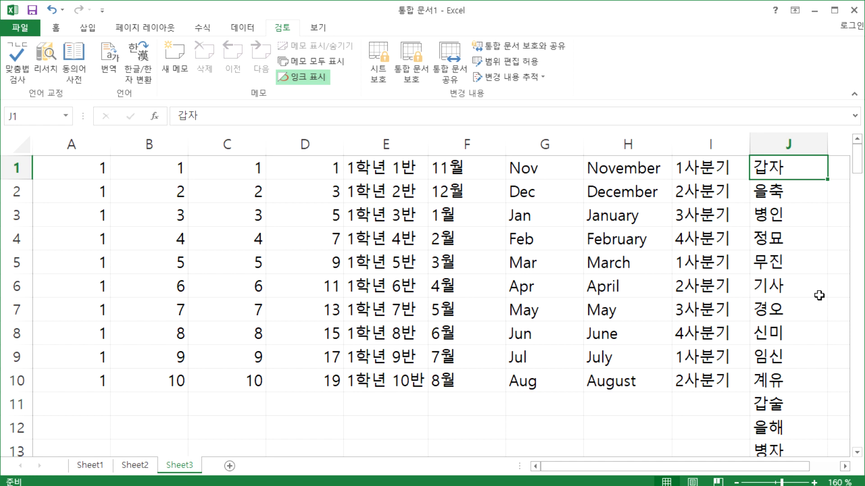
pyautogui.press('Home')
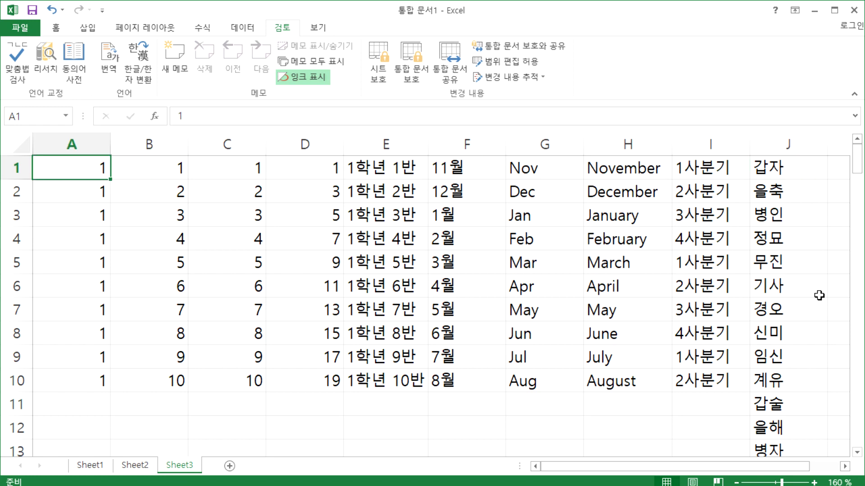
pyautogui.click(463, 192)
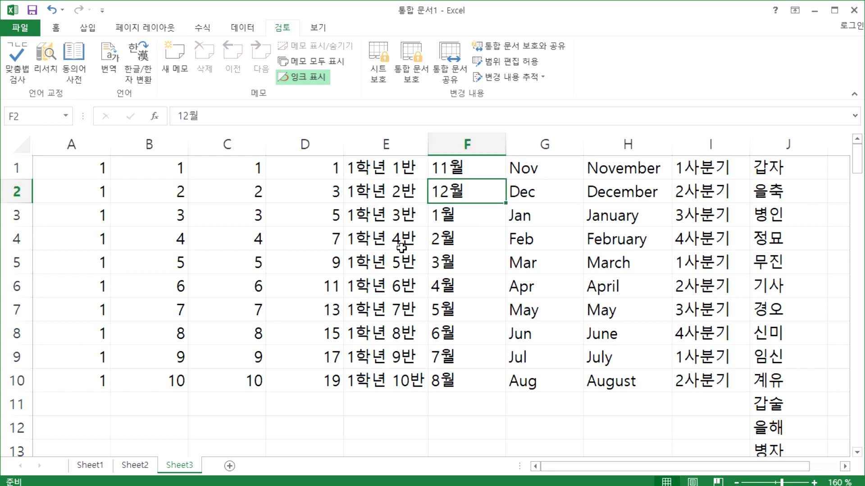
pyautogui.click(170, 257)
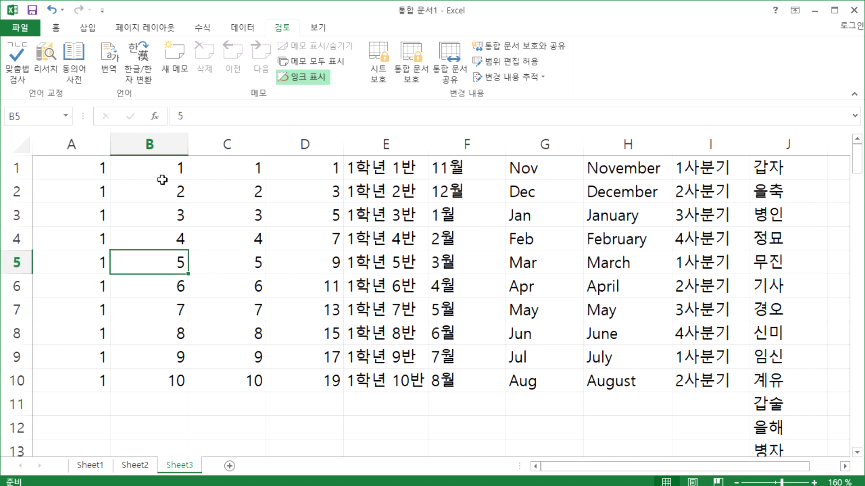
# Step: Open the advanced Excel options and locate the setting for editing custom lists used in sorting and filling
pyautogui.click(16, 29)
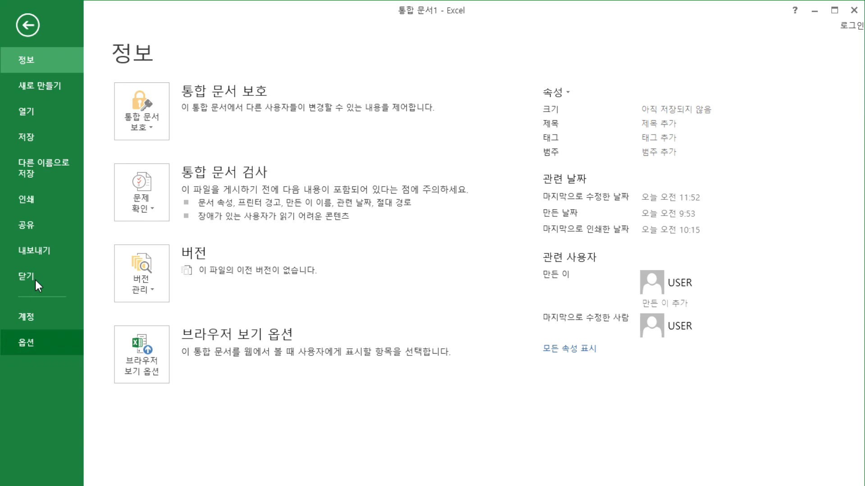
pyautogui.click(25, 343)
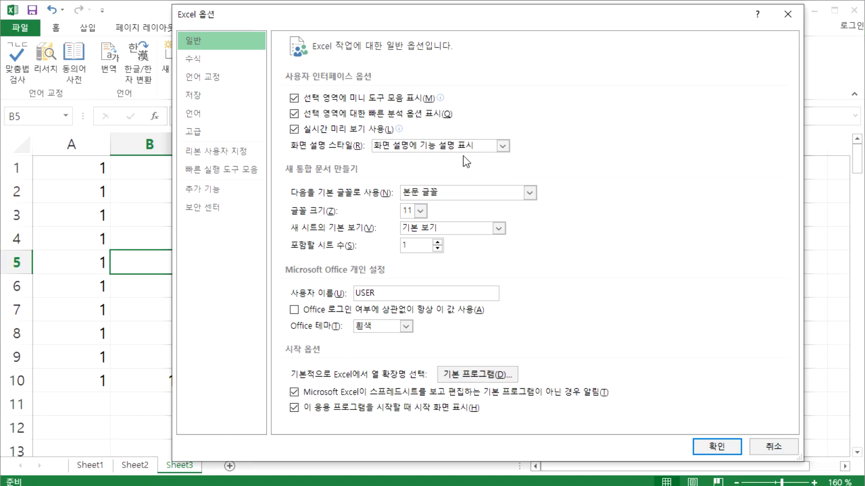
pyautogui.click(212, 133)
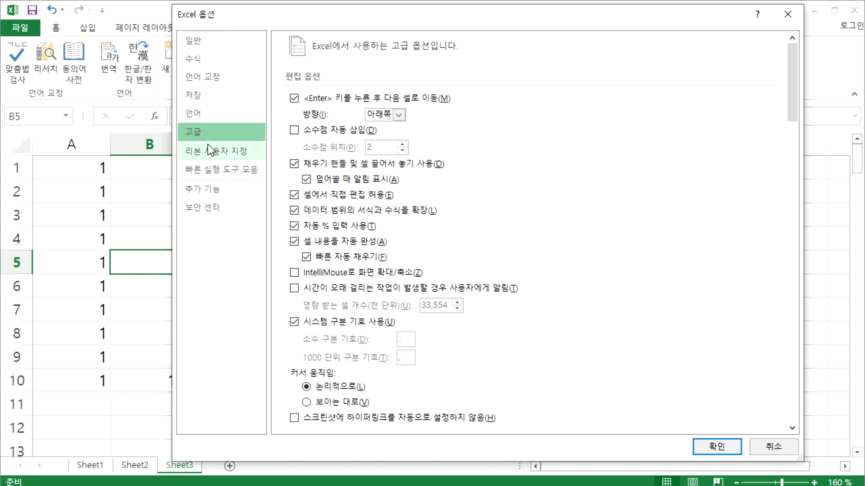
pyautogui.moveTo(792, 76); pyautogui.dragTo(785, 412)
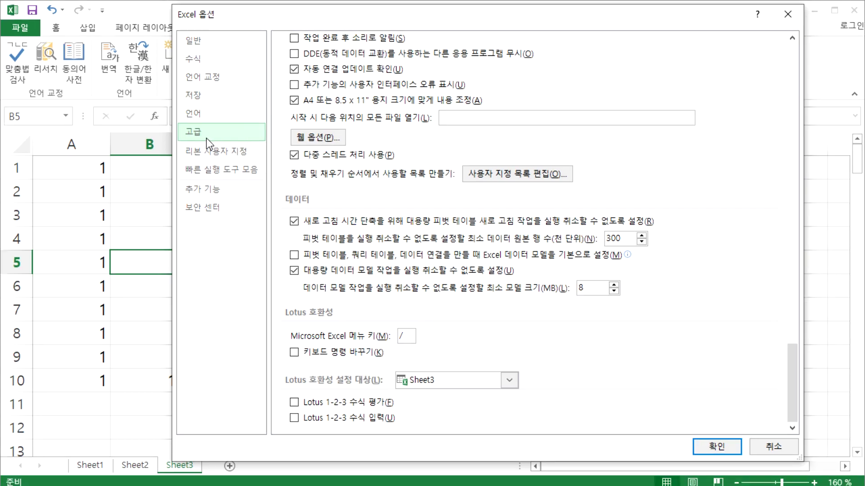
pyautogui.moveTo(206, 143)
pyautogui.mouseDown()
pyautogui.moveTo(207, 130)
pyautogui.moveTo(203, 158)
pyautogui.mouseUp()
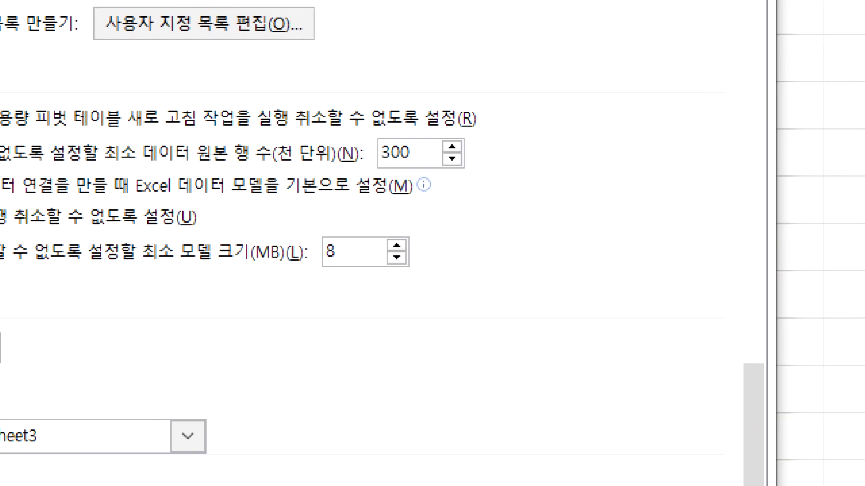
pyautogui.moveTo(685, 482)
pyautogui.mouseDown()
pyautogui.moveTo(804, 316)
pyautogui.moveTo(851, 484)
pyautogui.mouseUp()
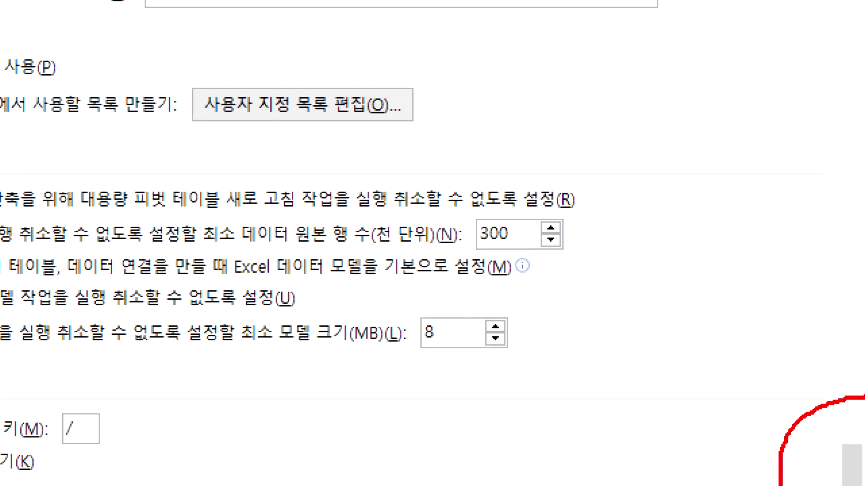
pyautogui.moveTo(283, 64)
pyautogui.mouseDown()
pyautogui.moveTo(296, 81)
pyautogui.moveTo(360, 39)
pyautogui.mouseUp()
pyautogui.press('Escape')
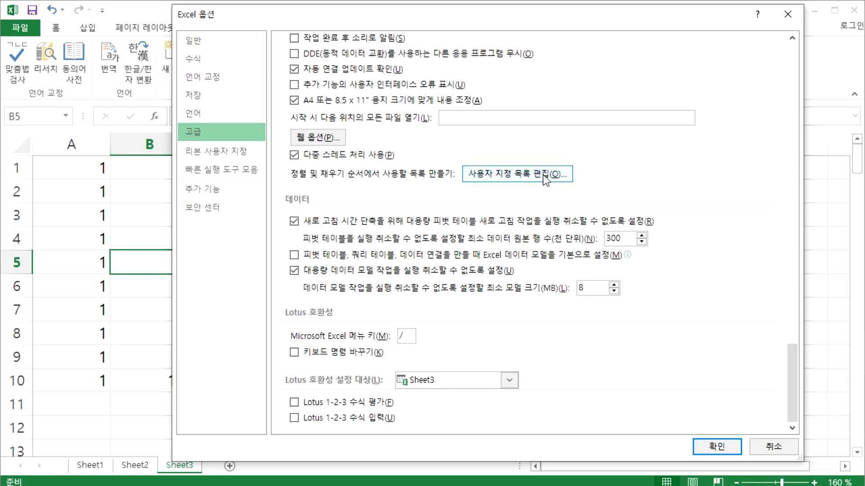
# Step: Open the custom lists editor and examine the items of the built-in weekday and month lists
pyautogui.click(543, 176)
pyautogui.moveTo(567, 141); pyautogui.dragTo(451, 137)
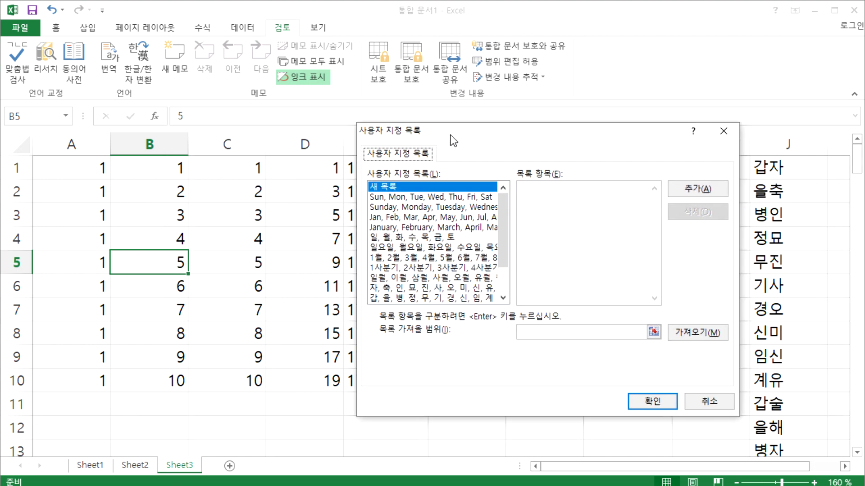
pyautogui.click(404, 257)
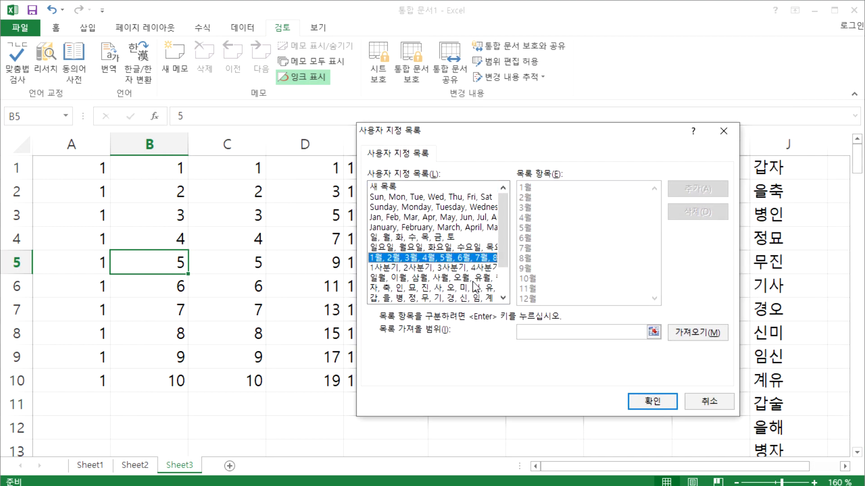
pyautogui.moveTo(500, 245); pyautogui.dragTo(505, 290)
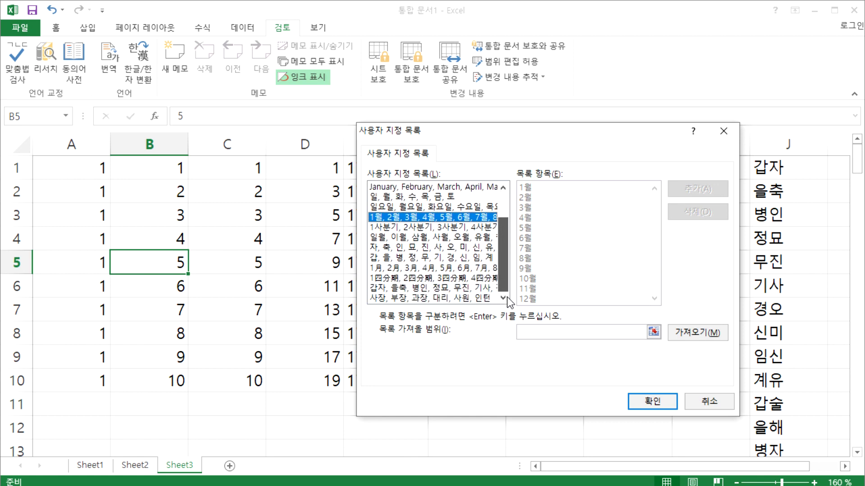
pyautogui.moveTo(508, 294); pyautogui.dragTo(511, 223)
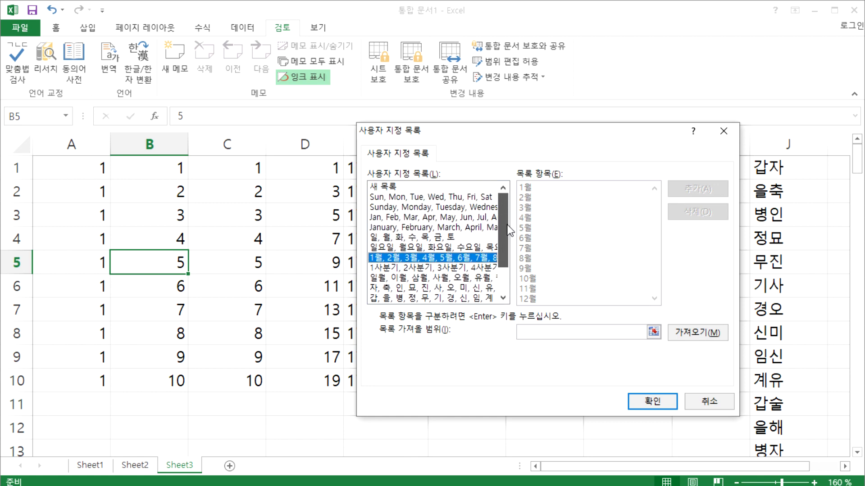
pyautogui.click(414, 198)
pyautogui.click(404, 208)
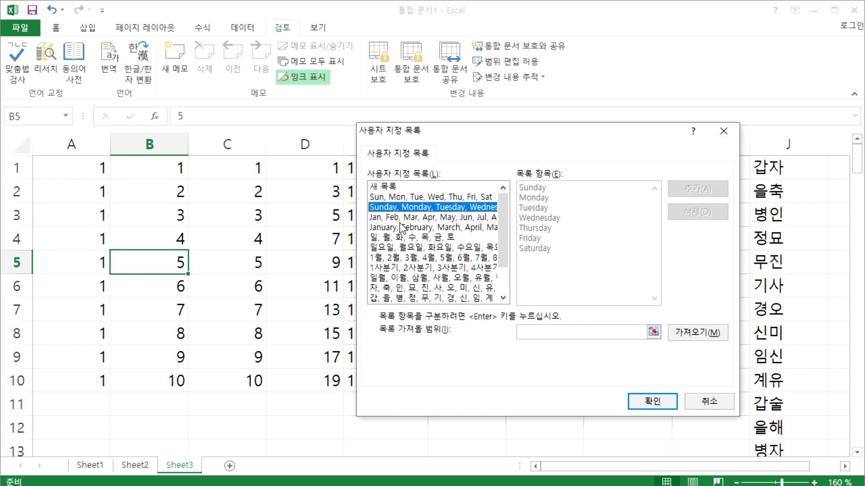
pyautogui.click(402, 228)
pyautogui.click(396, 238)
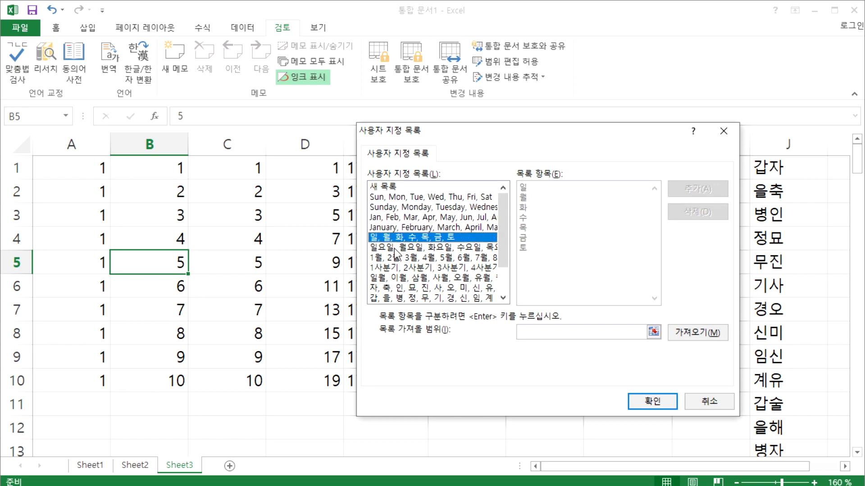
pyautogui.click(394, 249)
pyautogui.click(393, 259)
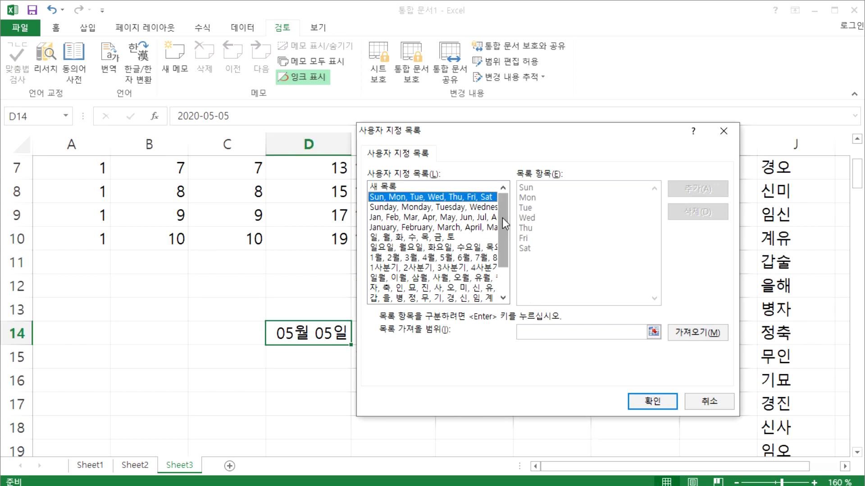
# Step: Permanently delete the custom list 사장, 부장, 과장, 대리, 사원, 인턴, and check the sexagenary list at the end of the custom lists
pyautogui.moveTo(502, 218); pyautogui.dragTo(510, 298)
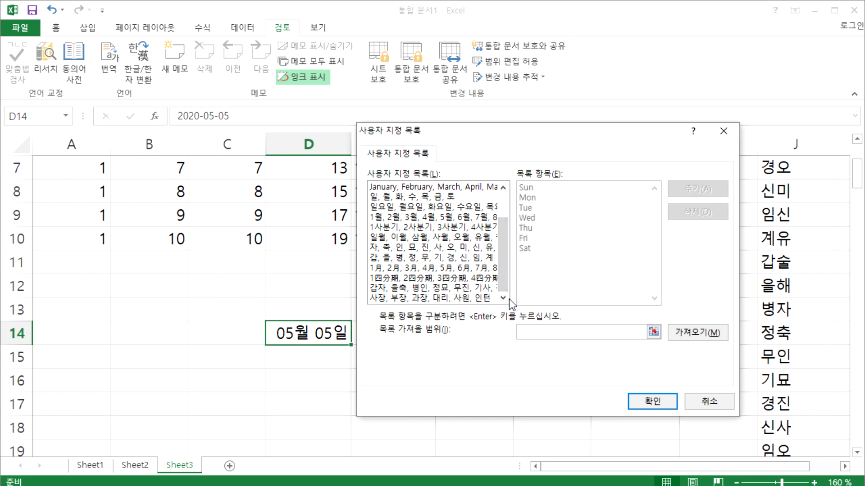
pyautogui.click(435, 298)
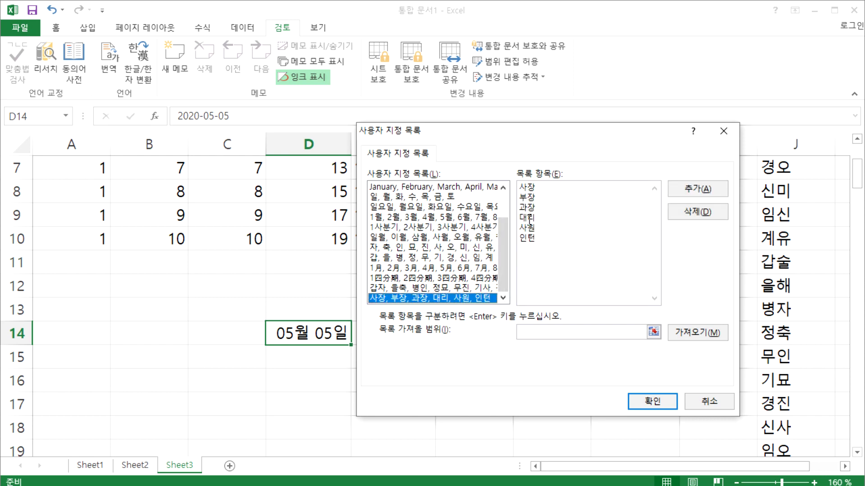
pyautogui.click(421, 288)
pyautogui.click(407, 298)
pyautogui.moveTo(574, 252); pyautogui.dragTo(548, 196)
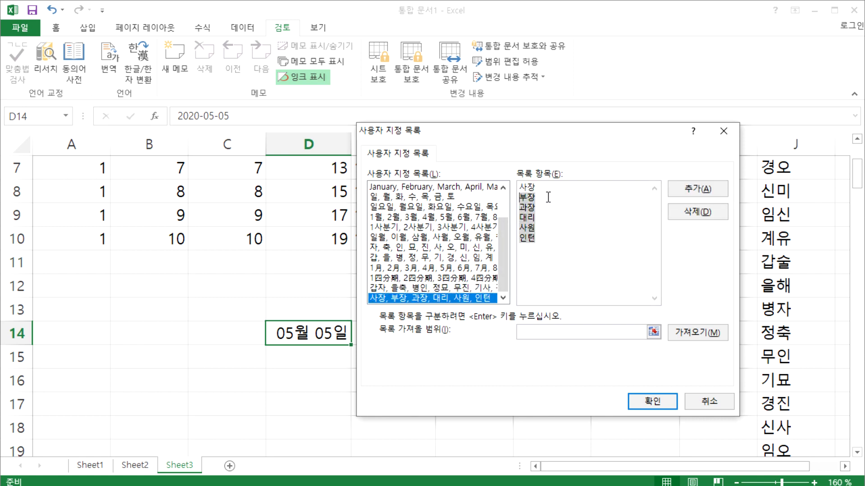
pyautogui.click(693, 212)
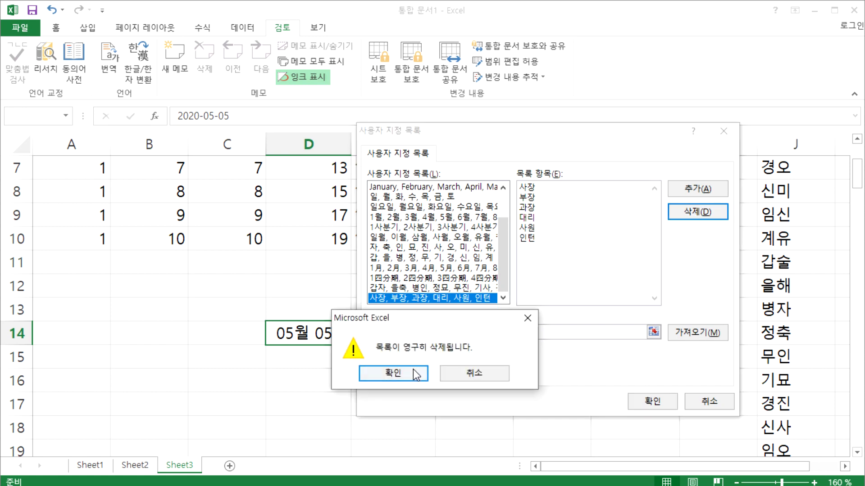
pyautogui.click(418, 373)
pyautogui.moveTo(502, 236); pyautogui.dragTo(506, 301)
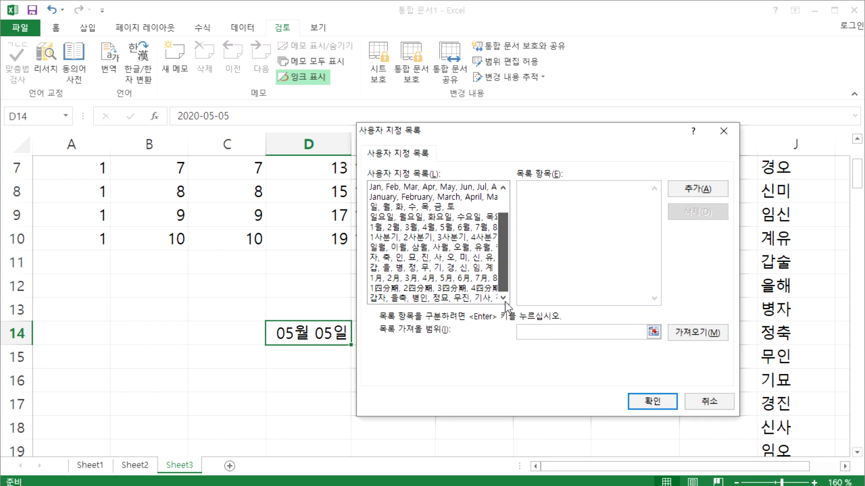
pyautogui.click(468, 298)
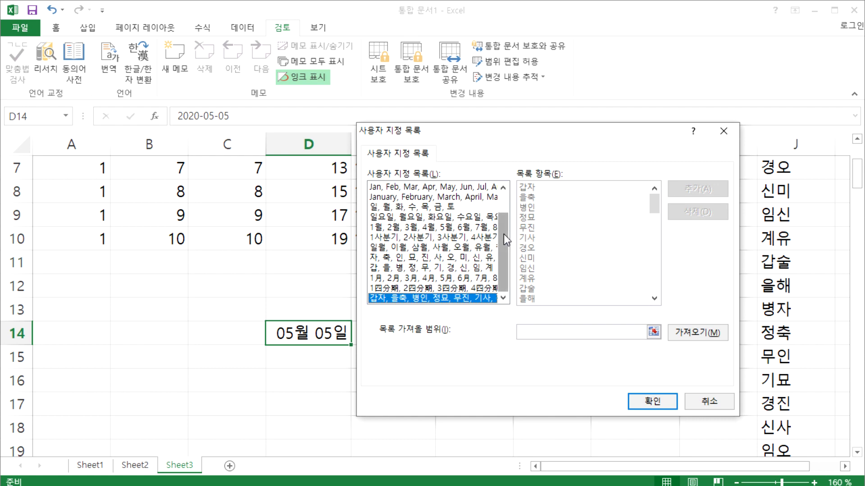
# Step: Enter 엄마, 아빠, 나, 누나, 동생 and 강아지 on separate lines as the items of a new custom list
pyautogui.moveTo(501, 228); pyautogui.dragTo(436, 197)
pyautogui.click(383, 188)
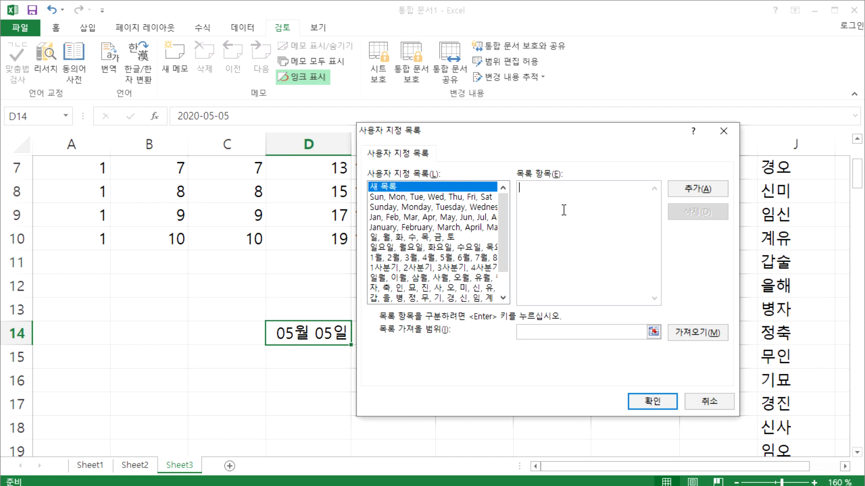
pyautogui.write('엄마')
pyautogui.press('Return')
pyautogui.write('아ㅃㅏ')
pyautogui.press('Return')
pyautogui.write('나')
pyautogui.press('Return')
pyautogui.write('누나')
pyautogui.press('Return')
pyautogui.write('동생')
pyautogui.press('Return')
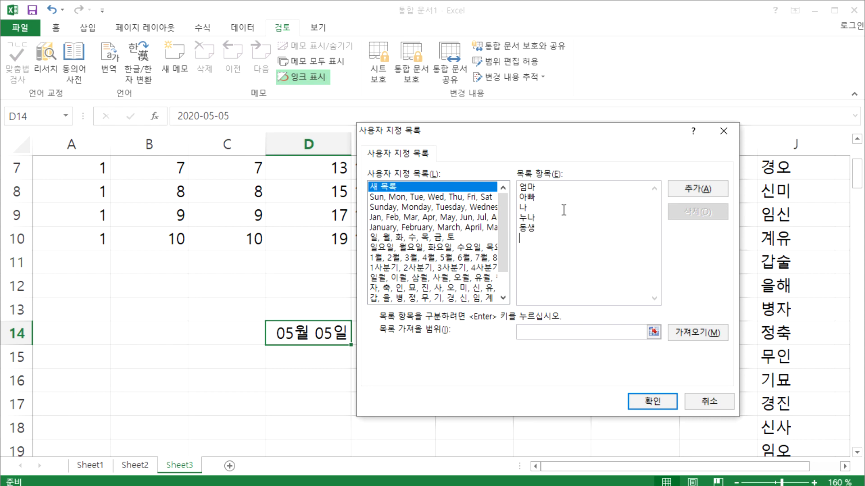
pyautogui.write('강아지')
# Step: Add the entered family items to the custom lists and apply the Excel options
pyautogui.click(695, 191)
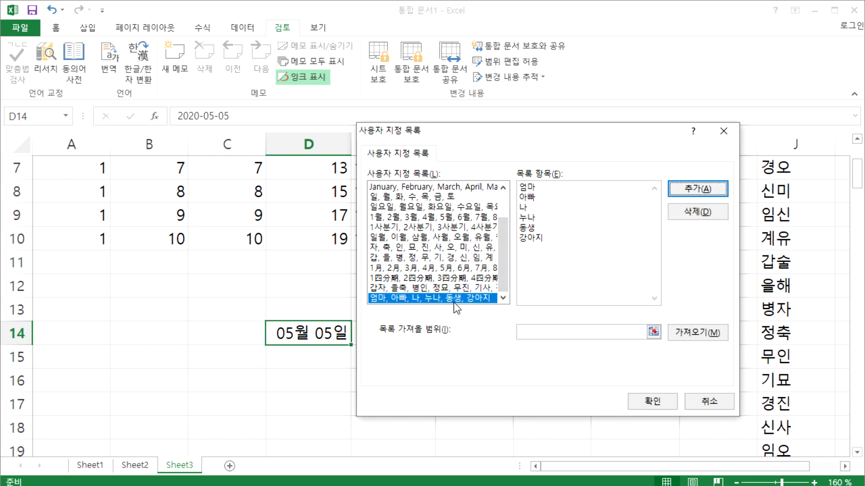
pyautogui.click(652, 401)
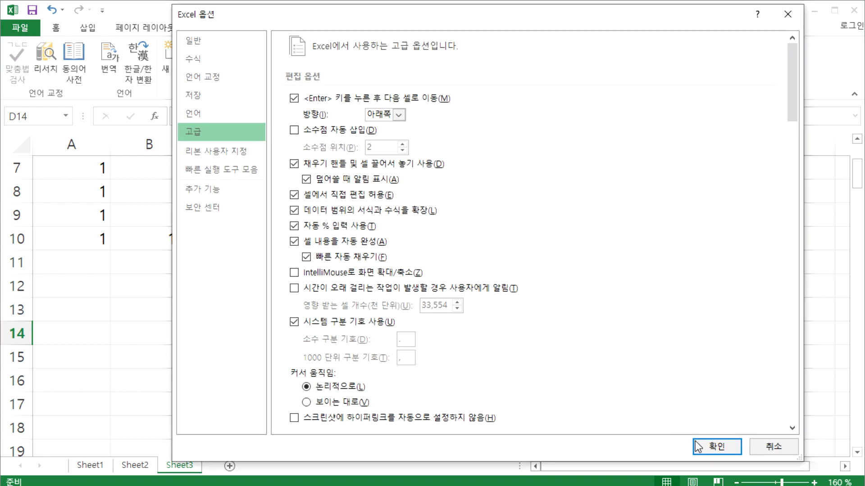
pyautogui.click(714, 447)
# Step: Enter 나 in cell E26 and fill the family series down to E36
pyautogui.scroll(-5, 436, 383)
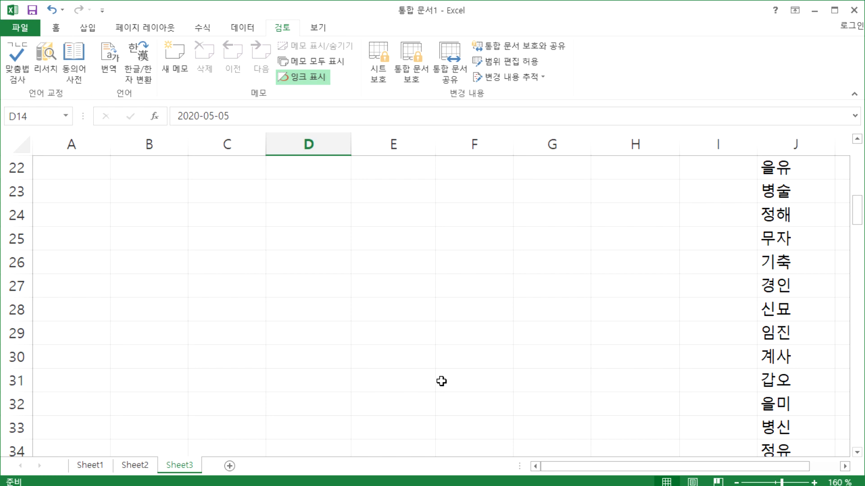
pyautogui.click(393, 272)
pyautogui.write('나')
pyautogui.press('Return')
pyautogui.press('Up')
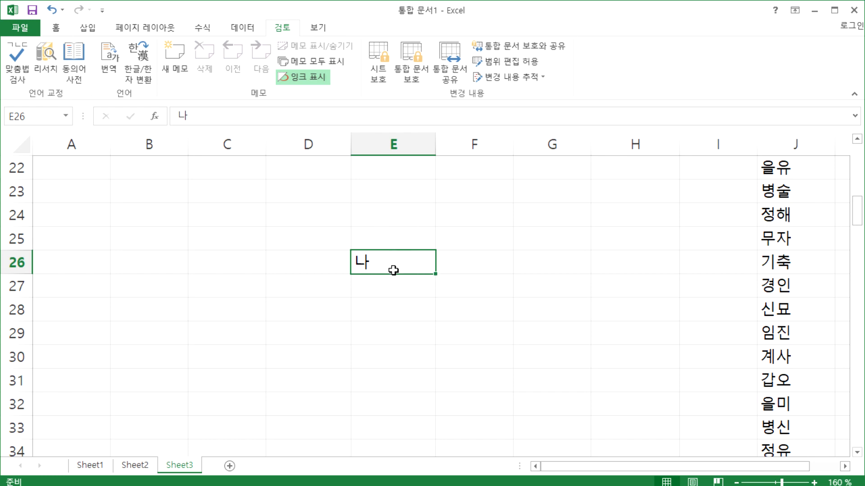
pyautogui.scroll(-1, 449, 291)
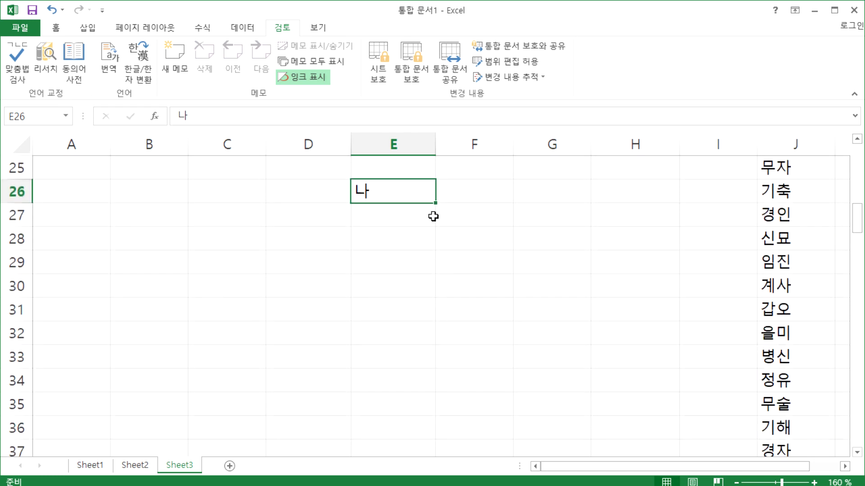
pyautogui.moveTo(435, 207); pyautogui.dragTo(440, 430)
# Step: Check the order of the filled family names cell by cell from E27 down to E36
pyautogui.moveTo(373, 214); pyautogui.dragTo(374, 261)
pyautogui.click(374, 244)
pyautogui.click(372, 263)
pyautogui.click(373, 286)
pyautogui.click(372, 310)
pyautogui.click(371, 333)
pyautogui.click(370, 357)
pyautogui.click(371, 380)
pyautogui.click(373, 403)
pyautogui.click(378, 427)
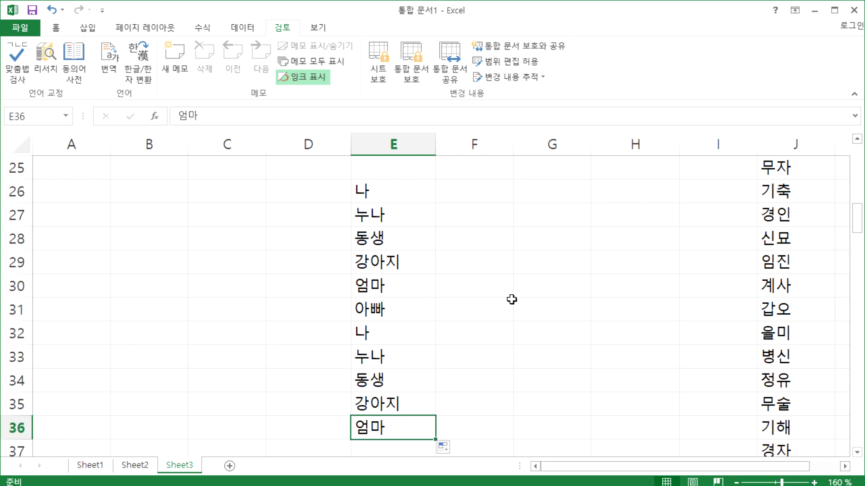
# Step: Enter 토 in cell G22 and fill the weekday series down to G30
pyautogui.click(551, 213)
pyautogui.click(553, 188)
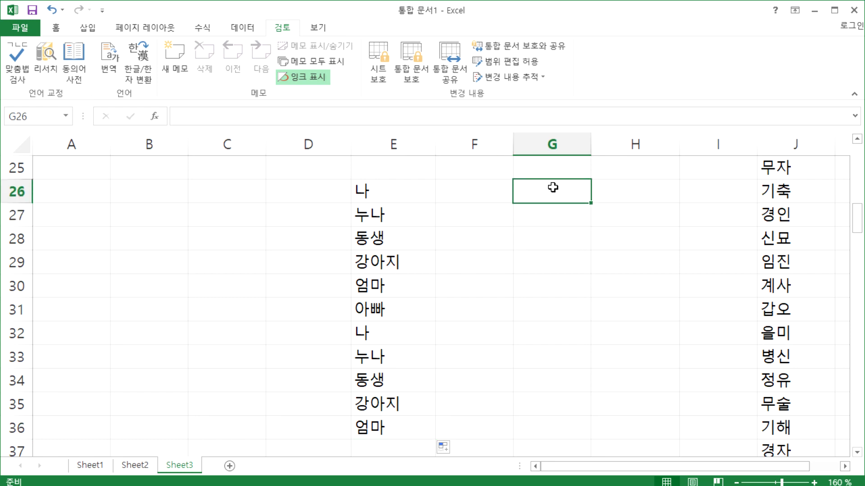
pyautogui.scroll(2, 552, 235)
pyautogui.click(552, 235)
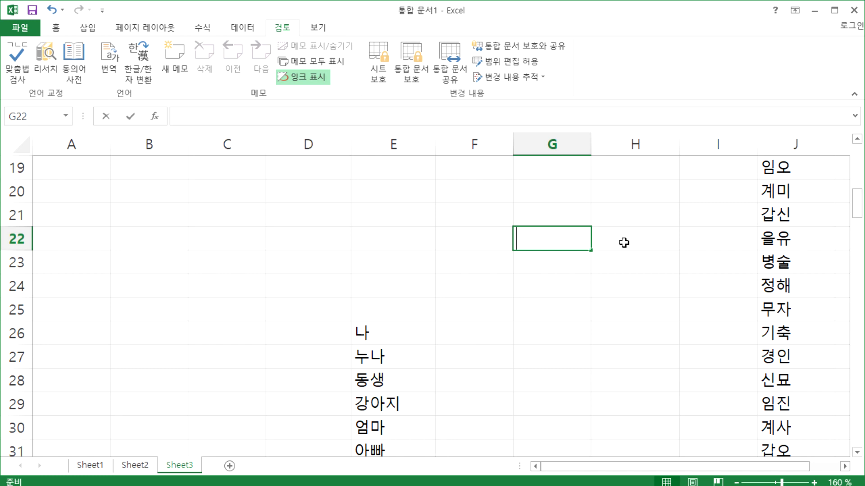
pyautogui.write('ㅇㅁ')
pyautogui.press('Escape')
pyautogui.write('토')
pyautogui.press('Return')
pyautogui.click(583, 244)
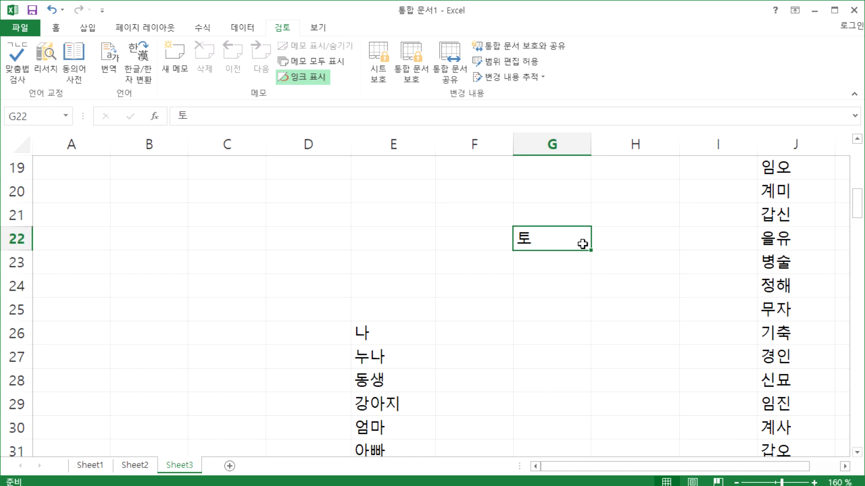
pyautogui.moveTo(589, 250); pyautogui.dragTo(601, 443)
pyautogui.click(551, 244)
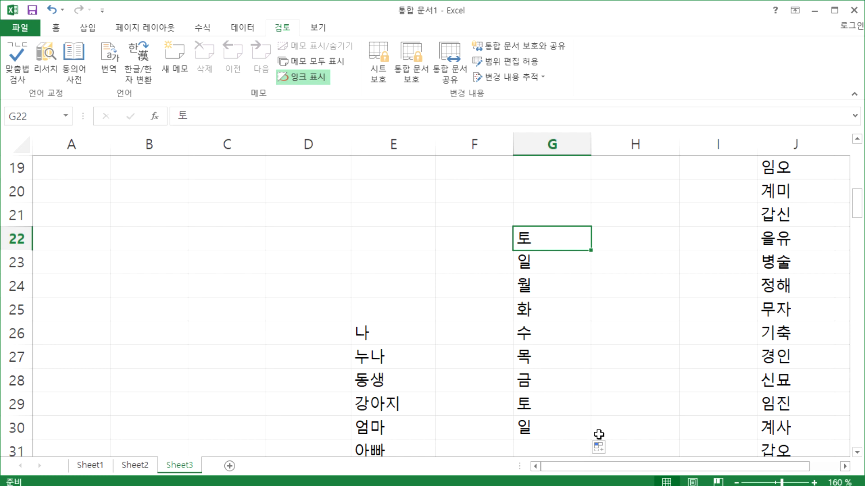
# Step: Sort the weekday names in G22:G30 in ascending order
pyautogui.click(634, 245)
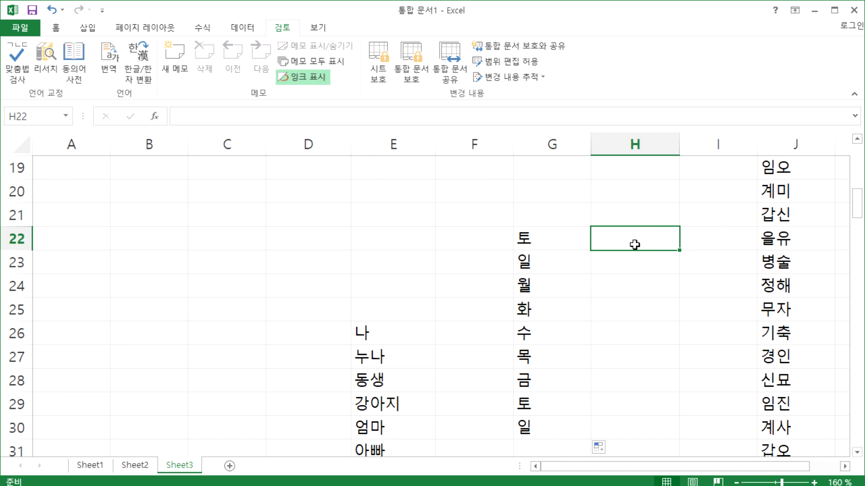
pyautogui.click(557, 239)
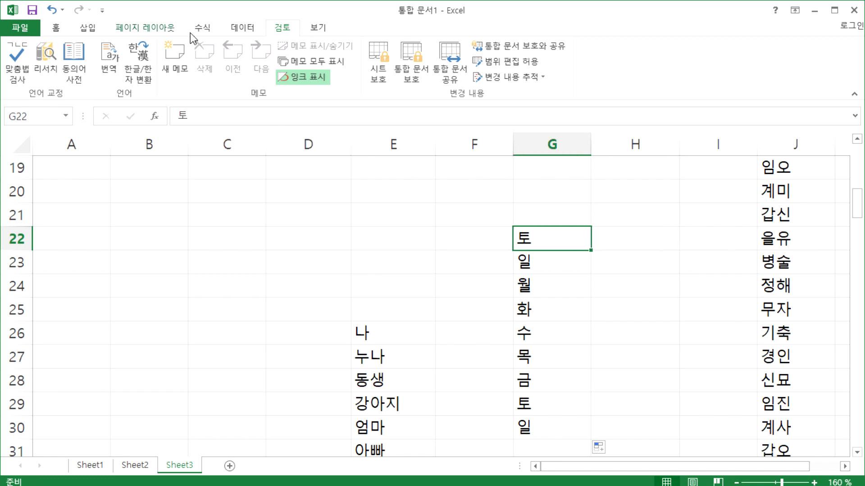
pyautogui.click(236, 31)
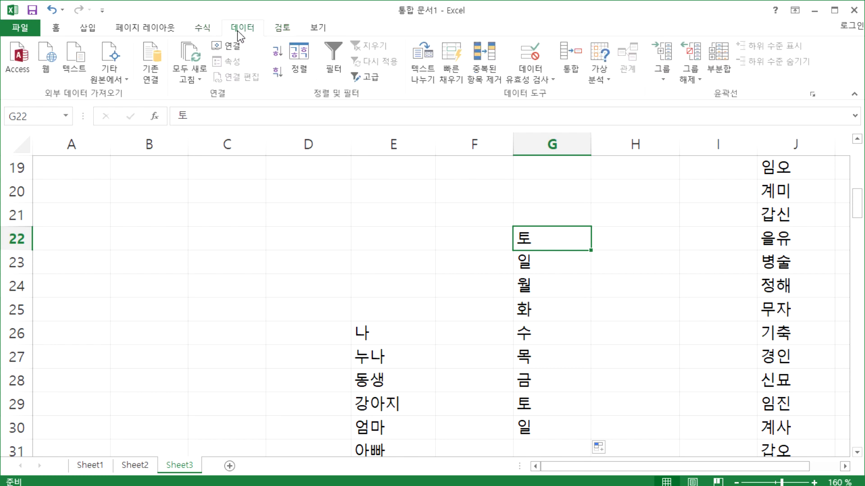
pyautogui.click(277, 52)
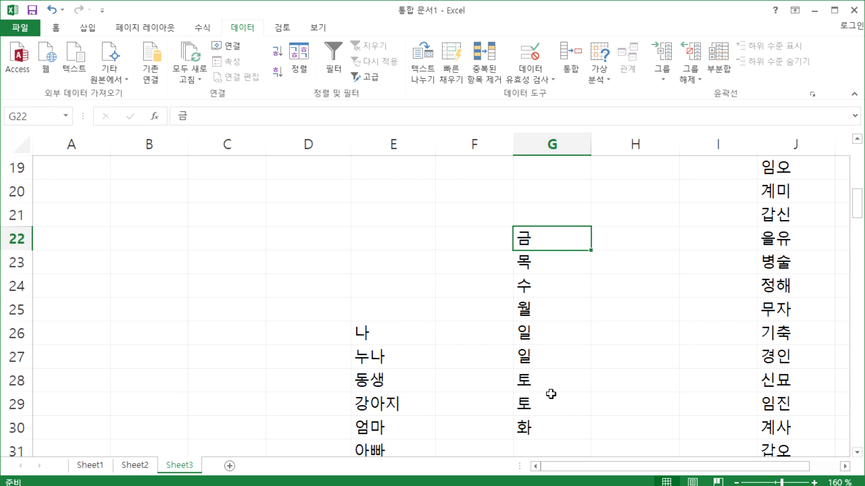
# Step: Select cell E26 at the start of the family series and look over its entries in column E
pyautogui.scroll(-1, 425, 347)
pyautogui.click(371, 266)
pyautogui.scroll(-2, 392, 300)
pyautogui.scroll(1, 396, 305)
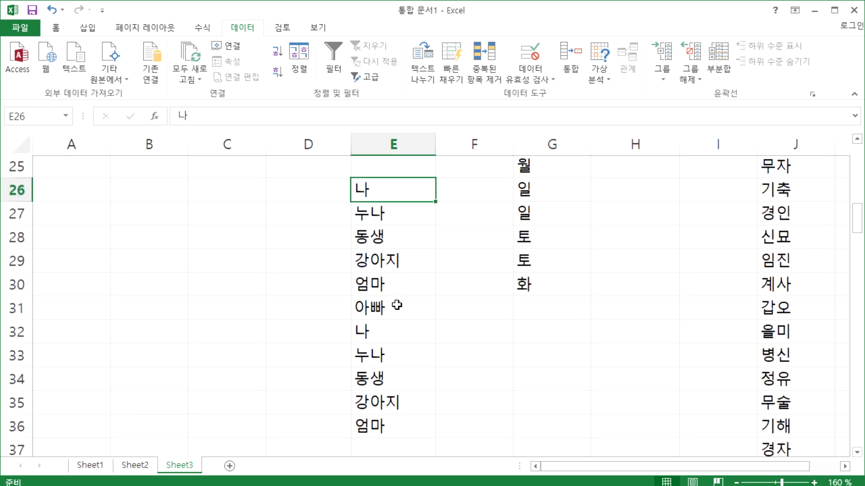
# Step: Sort the family-member list in column E in ascending order
pyautogui.click(277, 51)
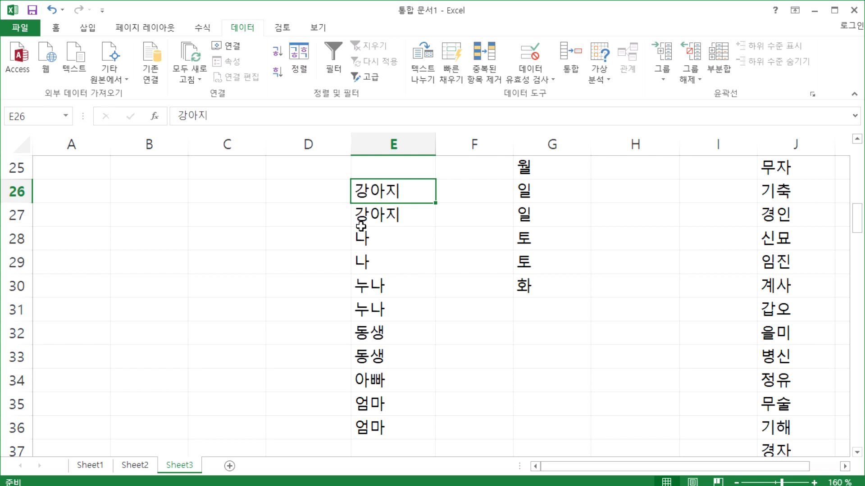
pyautogui.scroll(-1, 390, 367)
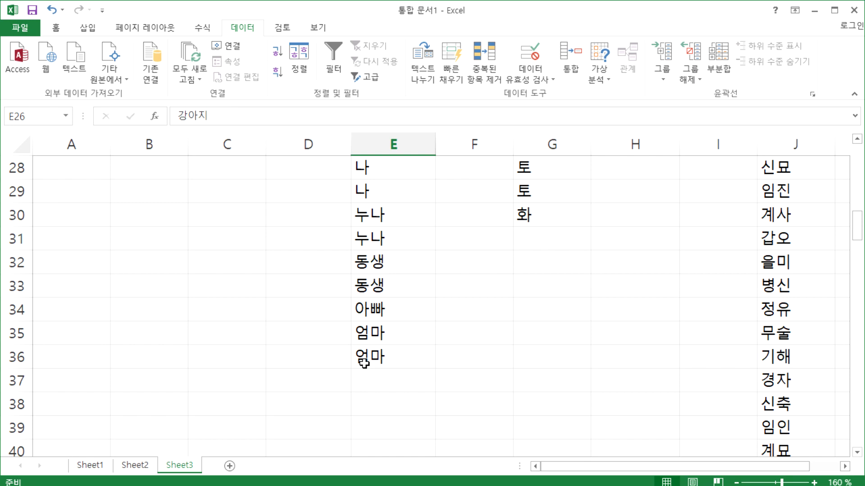
pyautogui.scroll(2, 364, 362)
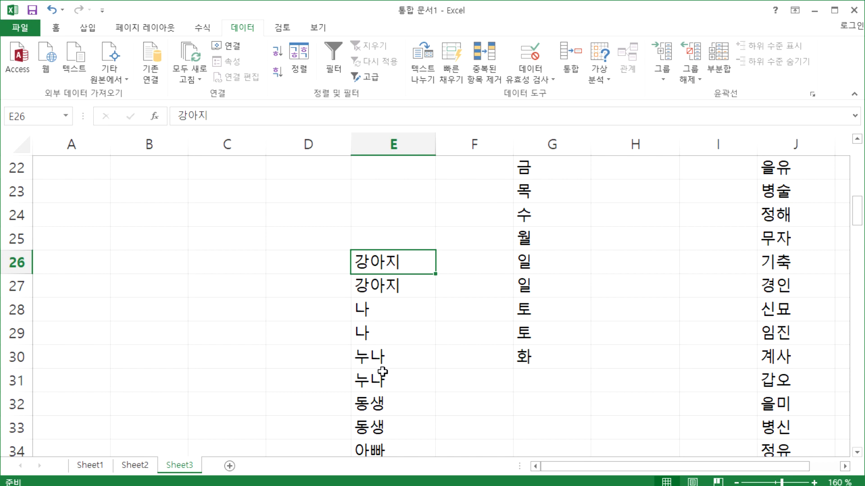
pyautogui.scroll(-2, 383, 371)
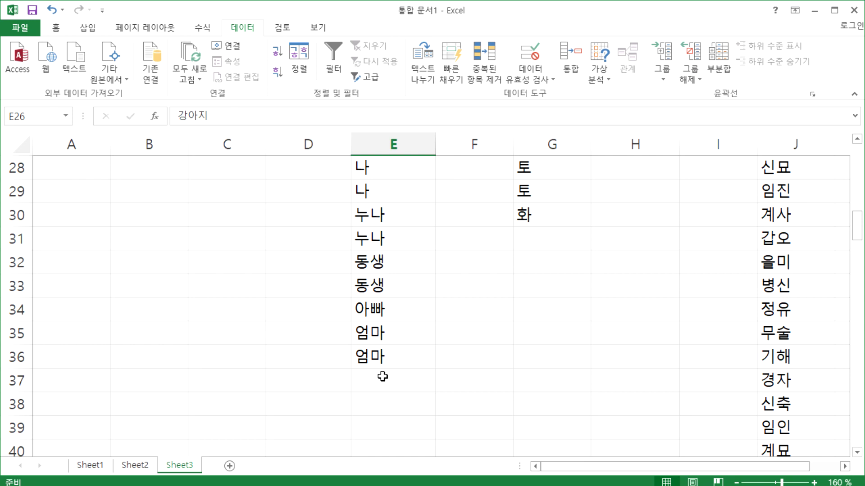
pyautogui.scroll(2, 382, 376)
pyautogui.moveTo(536, 194); pyautogui.dragTo(541, 316)
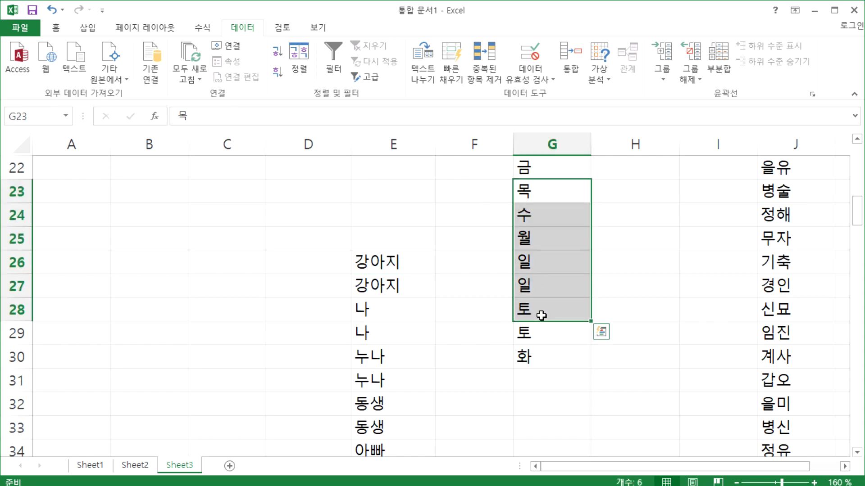
pyautogui.scroll(2, 675, 313)
pyautogui.moveTo(777, 212); pyautogui.dragTo(768, 314)
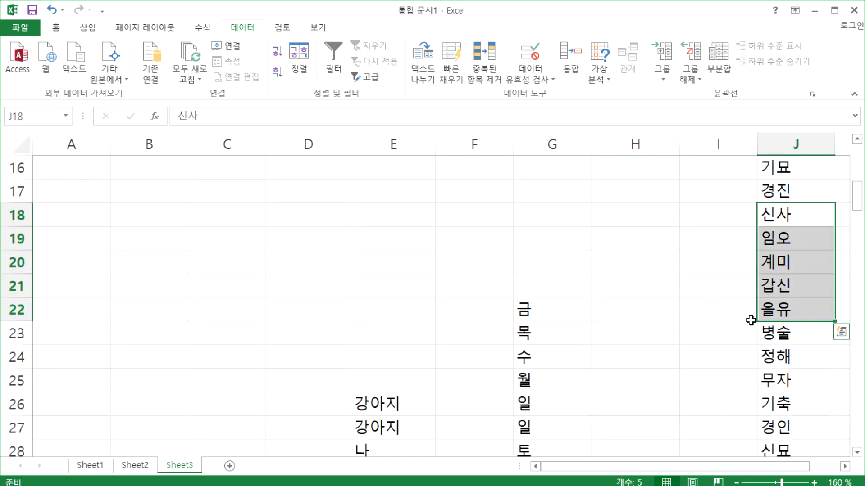
# Step: Sort the weekday list in column G by values using the custom list order 일, 월, 화, 수, 목, 금, 토
pyautogui.click(538, 357)
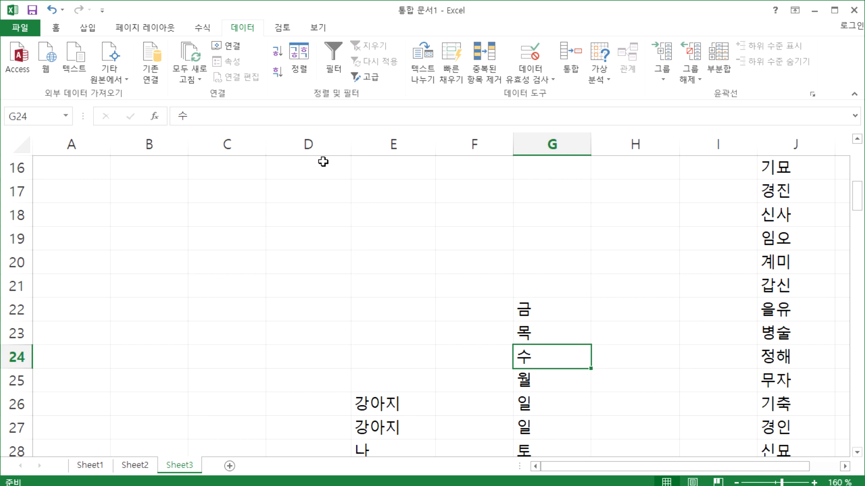
pyautogui.click(299, 76)
pyautogui.moveTo(477, 198); pyautogui.dragTo(372, 68)
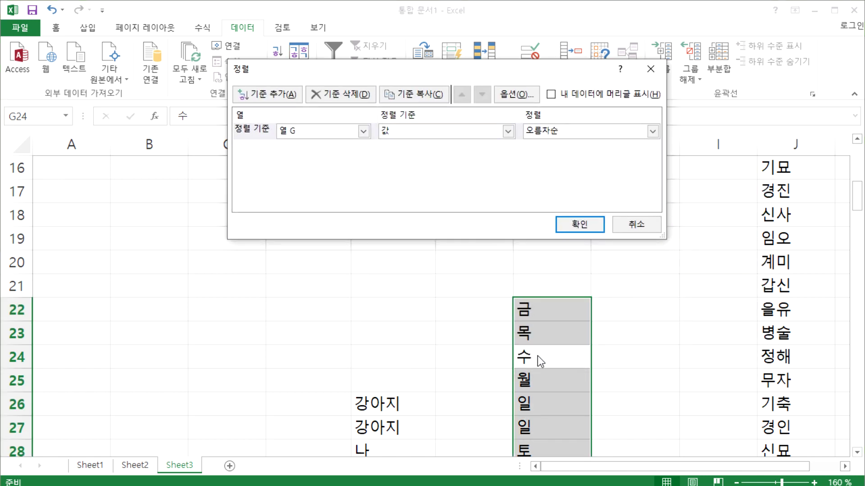
pyautogui.click(544, 136)
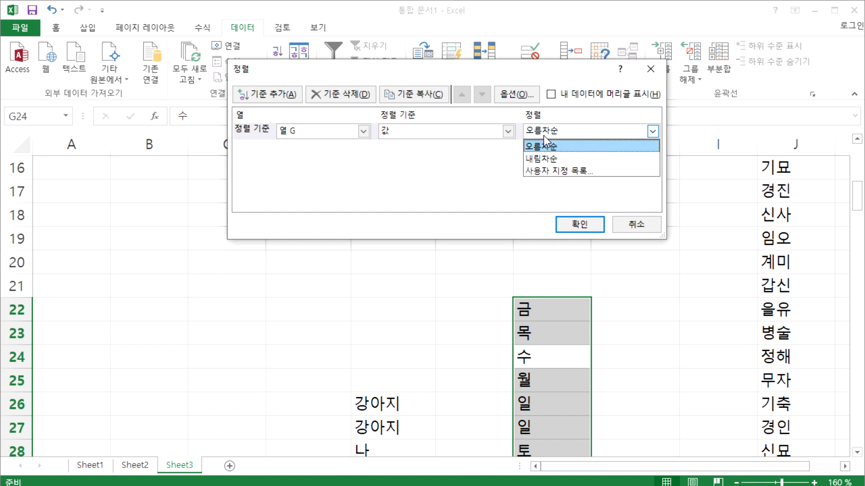
pyautogui.click(545, 174)
pyautogui.moveTo(516, 128); pyautogui.dragTo(297, 36)
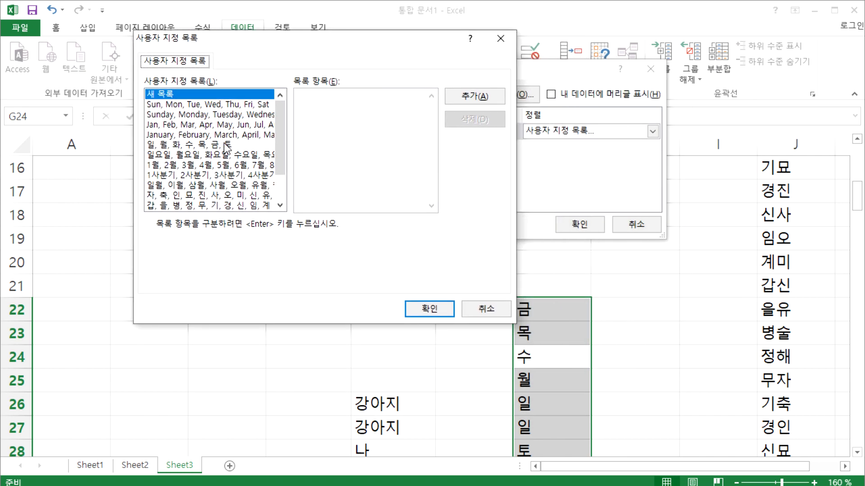
pyautogui.click(174, 145)
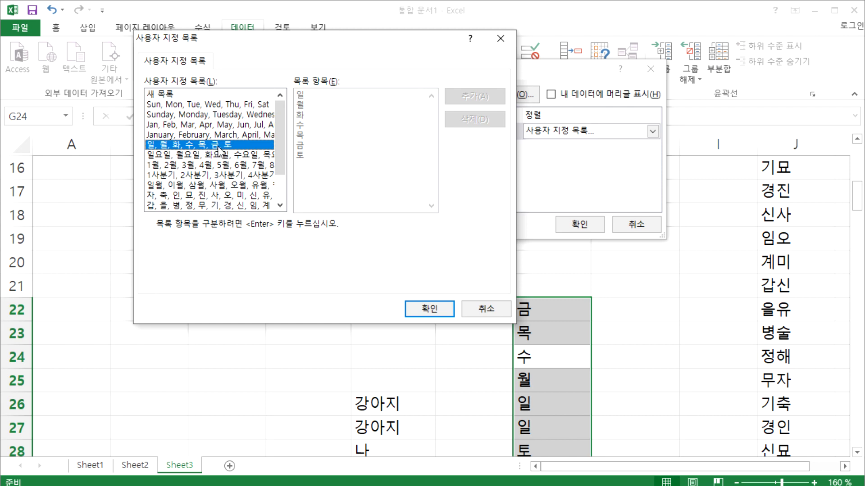
pyautogui.click(436, 313)
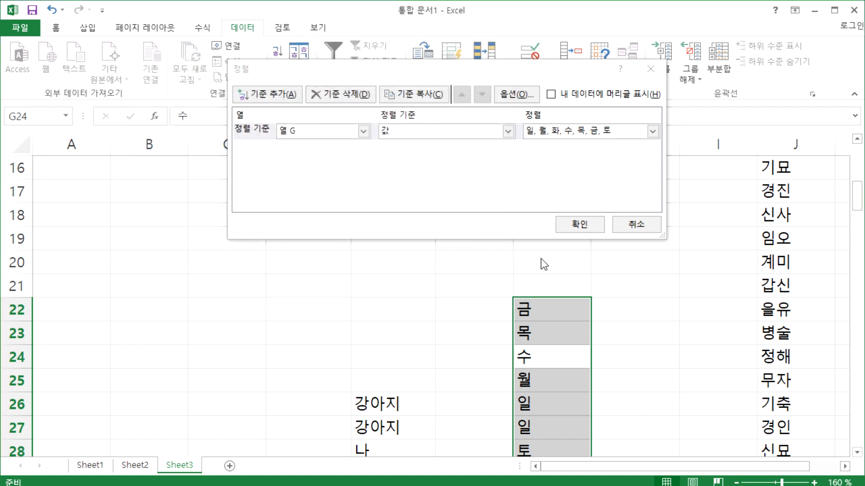
pyautogui.click(581, 227)
pyautogui.scroll(-2, 575, 342)
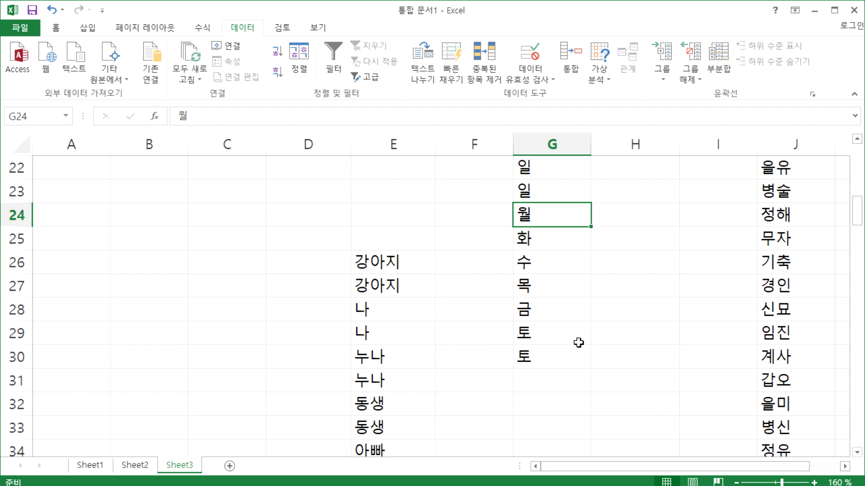
# Step: Try sorting the top data block by column J in ascending order and check the resulting row order
pyautogui.scroll(2, 577, 343)
pyautogui.scroll(5, 578, 342)
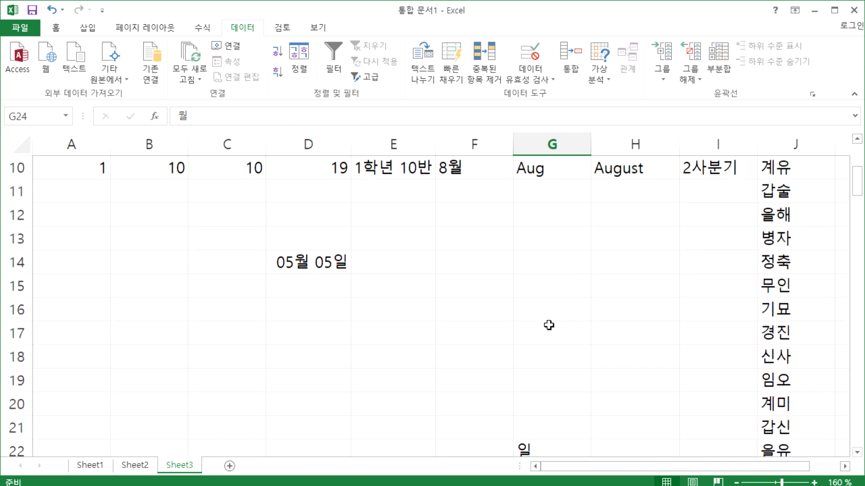
pyautogui.moveTo(788, 185); pyautogui.dragTo(795, 251)
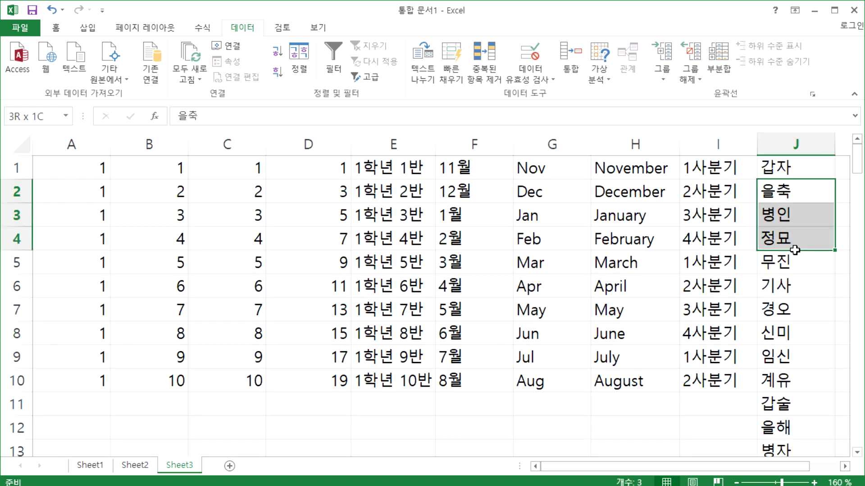
pyautogui.click(717, 268)
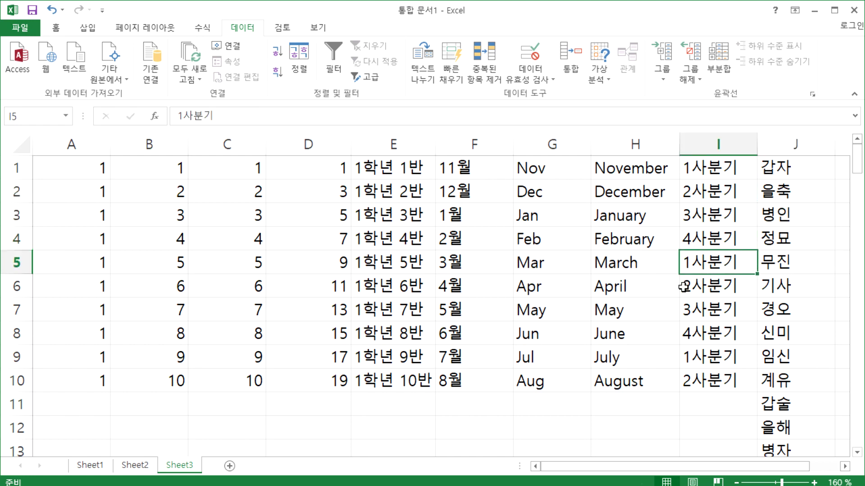
pyautogui.click(775, 170)
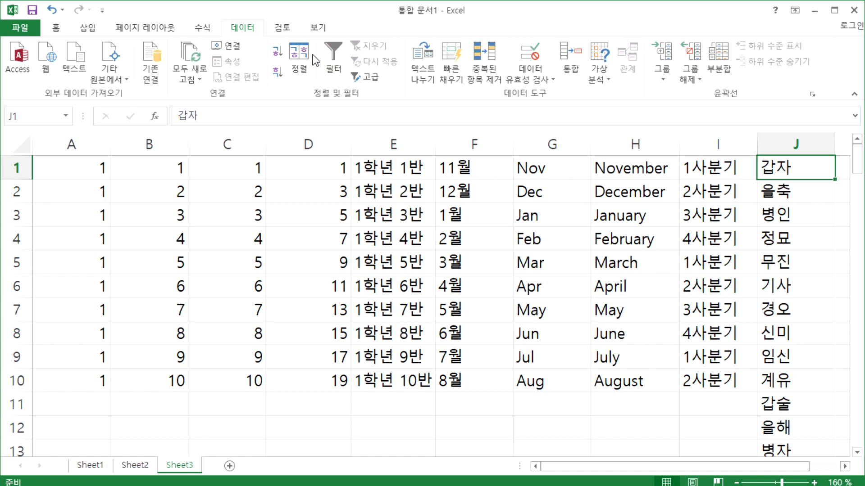
pyautogui.click(277, 51)
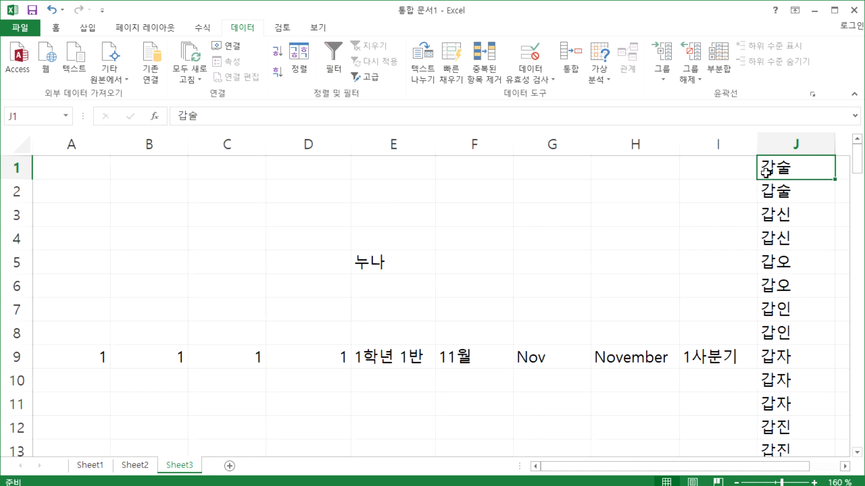
pyautogui.click(794, 217)
pyautogui.click(797, 260)
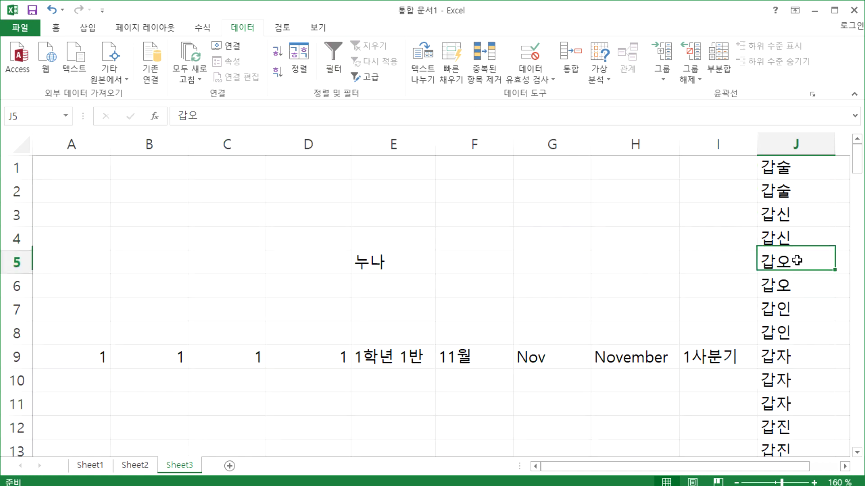
pyautogui.click(798, 307)
pyautogui.click(794, 354)
pyautogui.scroll(-2, 795, 355)
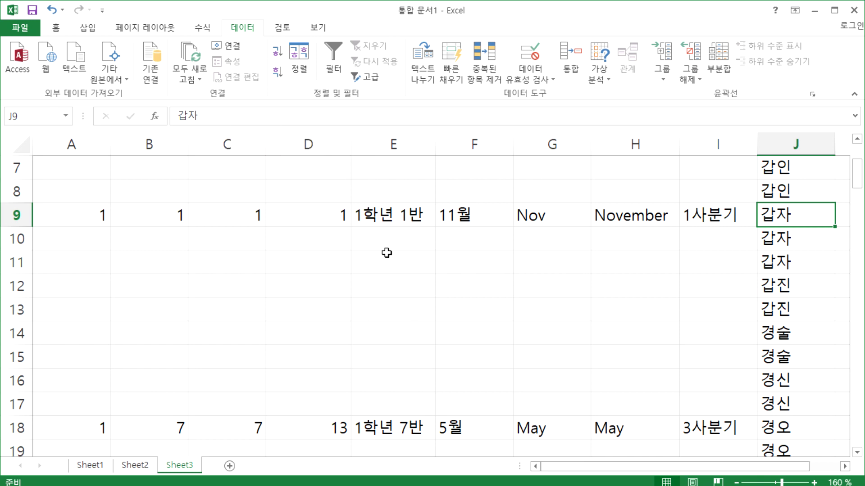
pyautogui.scroll(2, 392, 271)
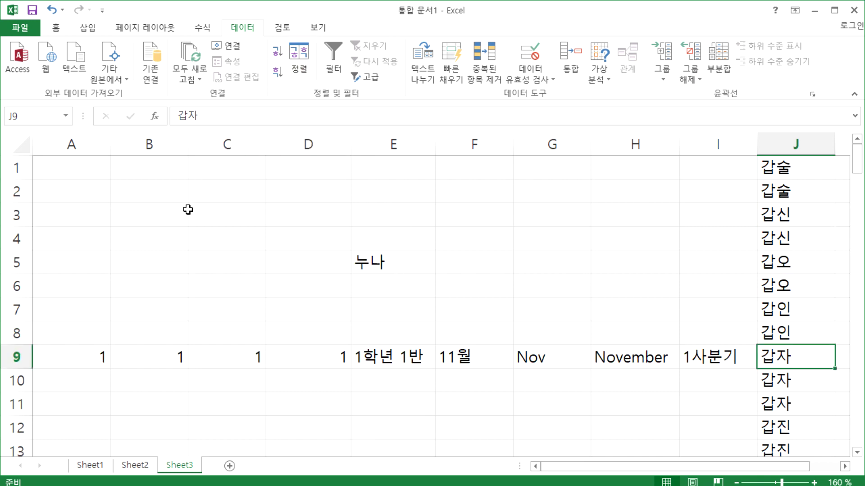
# Step: Undo the ascending sort based on column J and clear the block selection
pyautogui.click(52, 9)
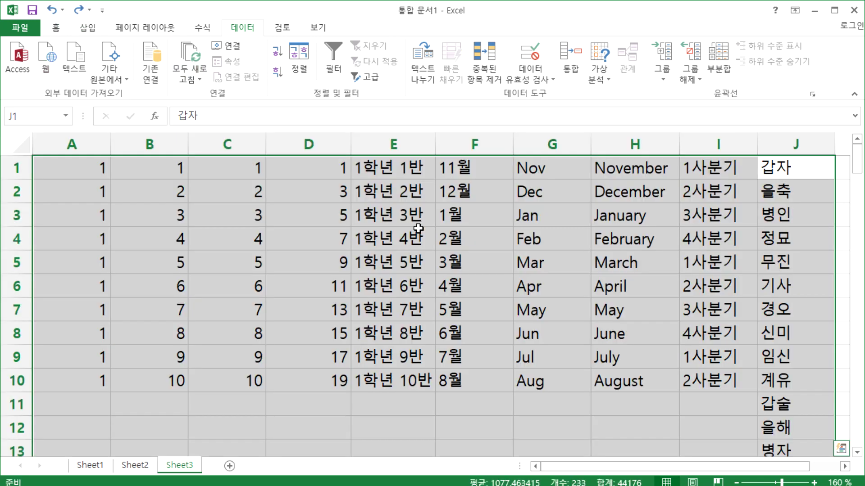
pyautogui.click(458, 282)
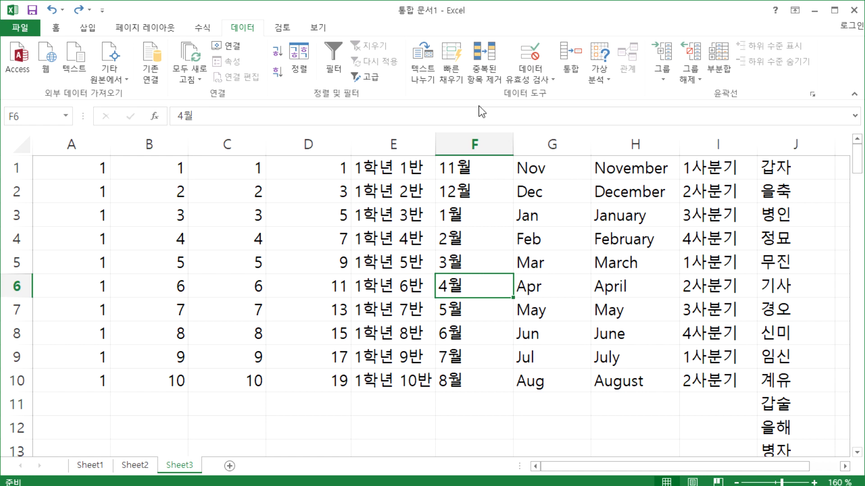
# Step: Add a new worksheet and enter the headings 회원코드 in B2 and 이름 in C2
pyautogui.click(230, 466)
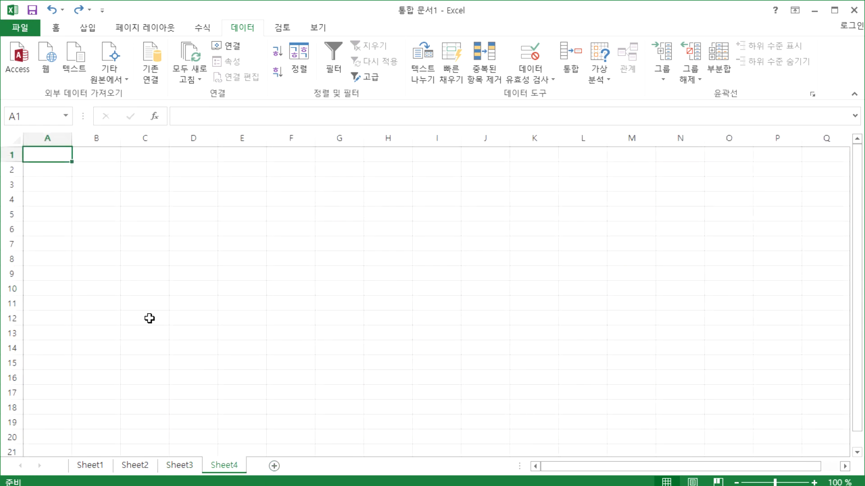
pyautogui.scroll(2, 148, 310)
pyautogui.click(164, 201)
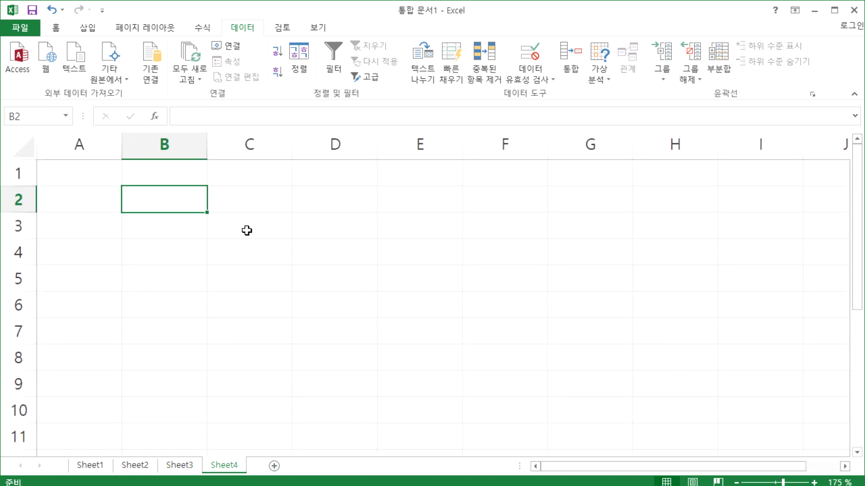
pyautogui.write('회원코드')
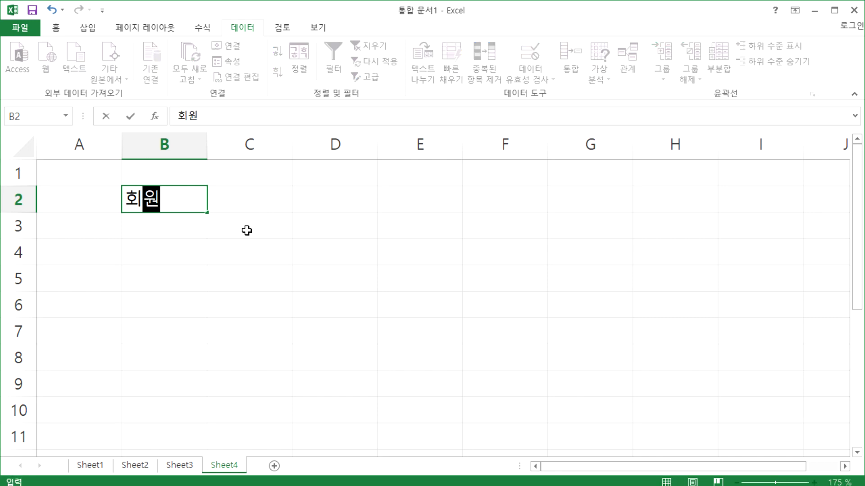
pyautogui.press('Tab')
pyautogui.write('이름')
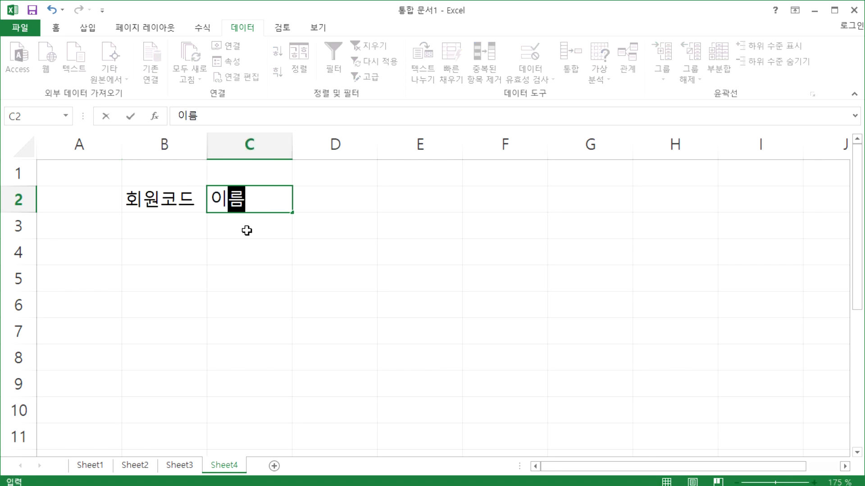
pyautogui.press('Tab')
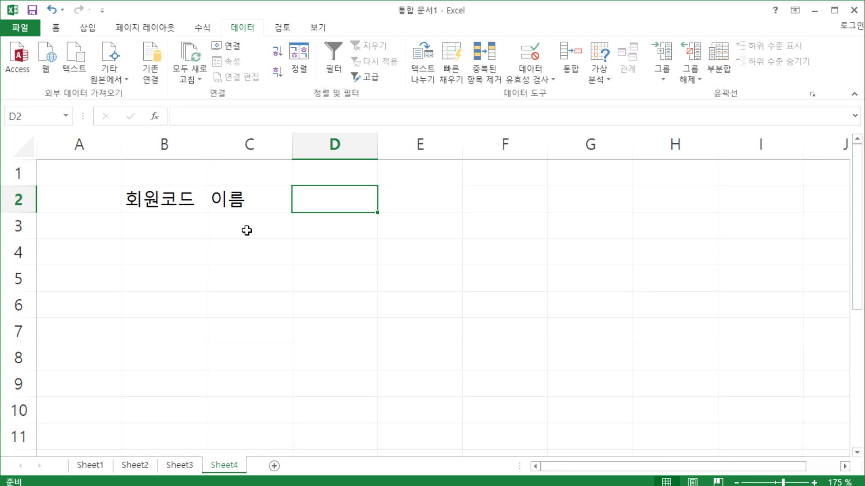
# Step: Enter JAN-01 in B3 as the first code under the 회원코드 heading
pyautogui.press('Left')
pyautogui.press('Left')
pyautogui.press('Down')
pyautogui.write('JAN-0')
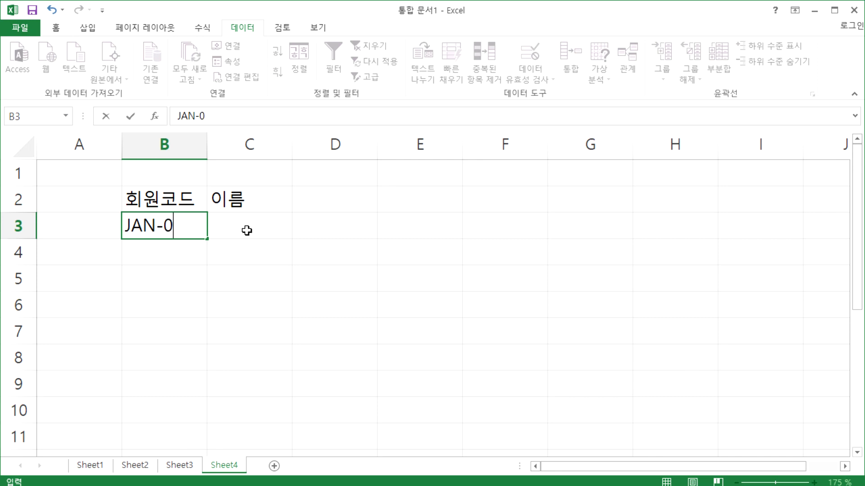
pyautogui.write('1')
pyautogui.press('Return')
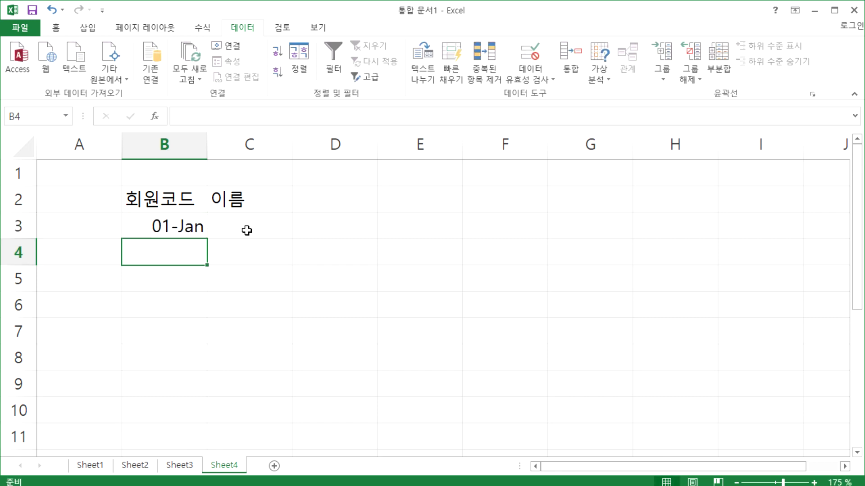
# Step: Replace the code in B3 with JA-01
pyautogui.press('Up')
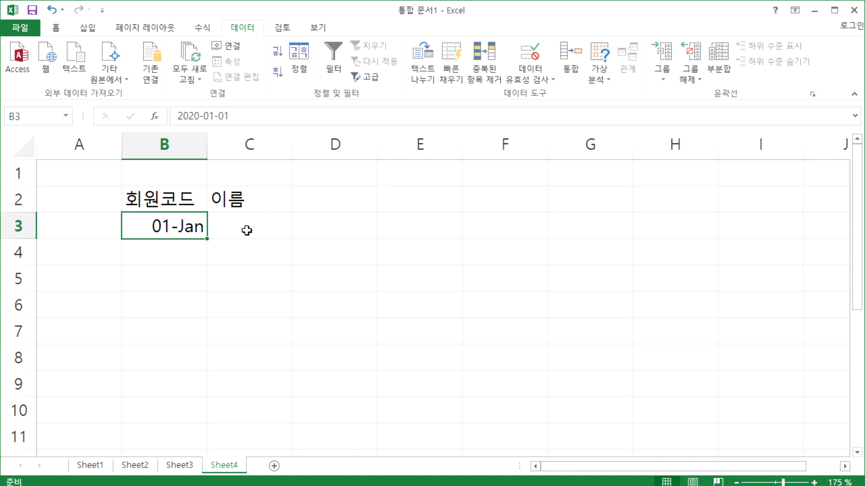
pyautogui.write('JA-01')
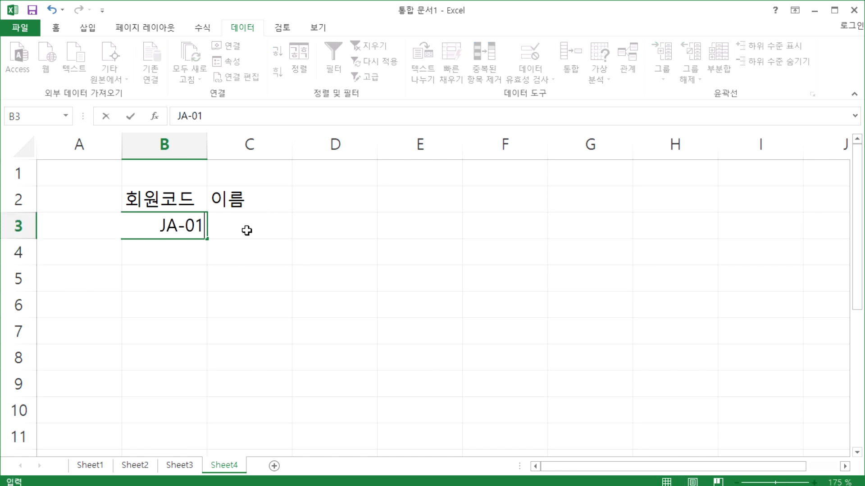
pyautogui.press('Return')
pyautogui.press('Up')
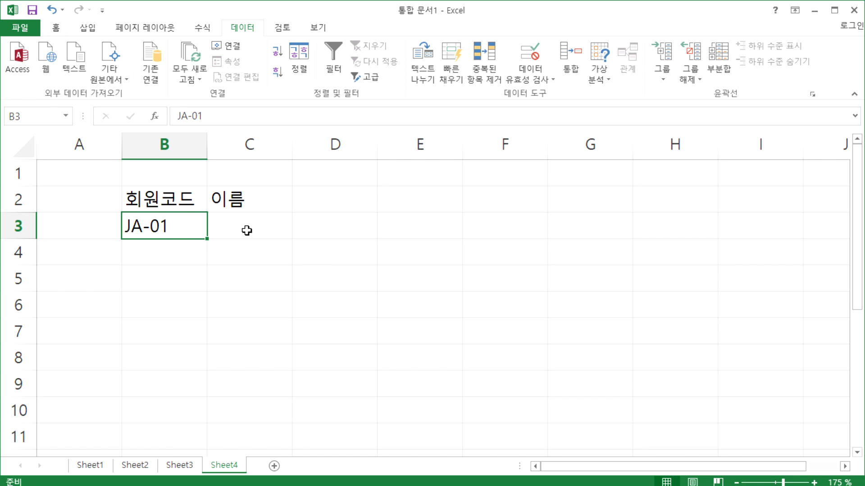
pyautogui.press('Down')
pyautogui.press('Down')
pyautogui.press('Down')
pyautogui.press('Down')
pyautogui.press('Down')
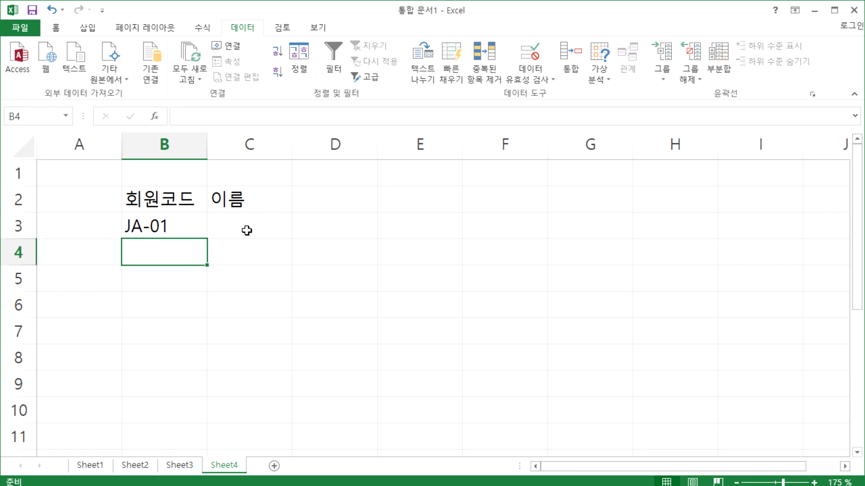
pyautogui.press('Down')
pyautogui.press('Down')
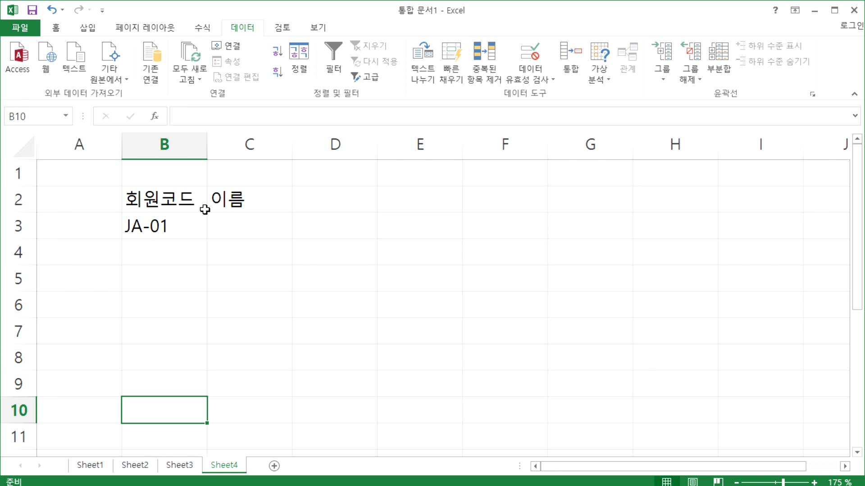
# Step: Fill the member code series from B3 down to JA-10 in B12
pyautogui.click(149, 222)
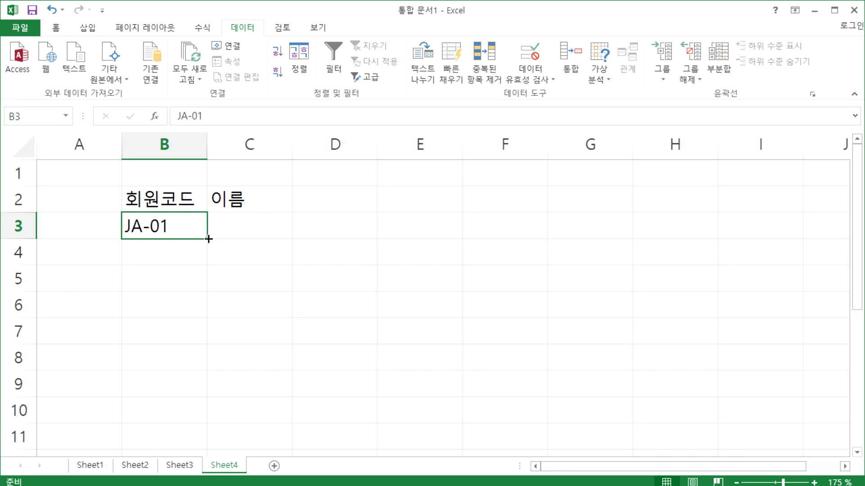
pyautogui.moveTo(208, 238); pyautogui.dragTo(194, 450)
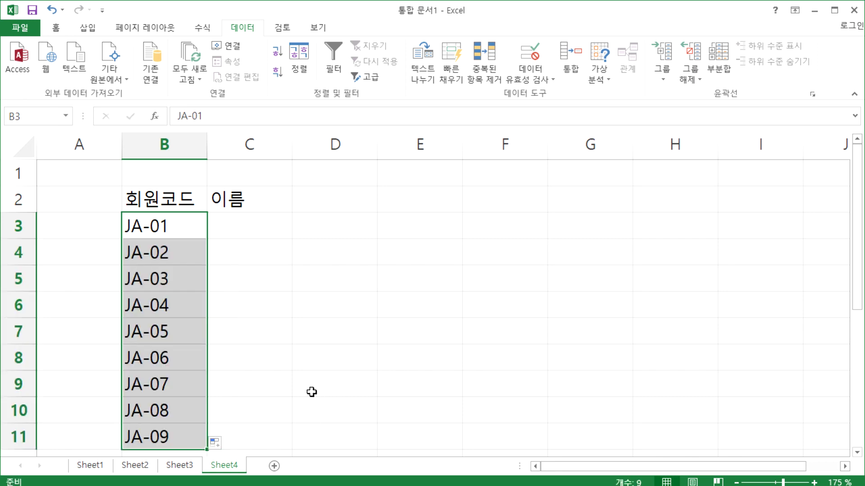
pyautogui.doubleClick(195, 425)
pyautogui.scroll(-1, 195, 425)
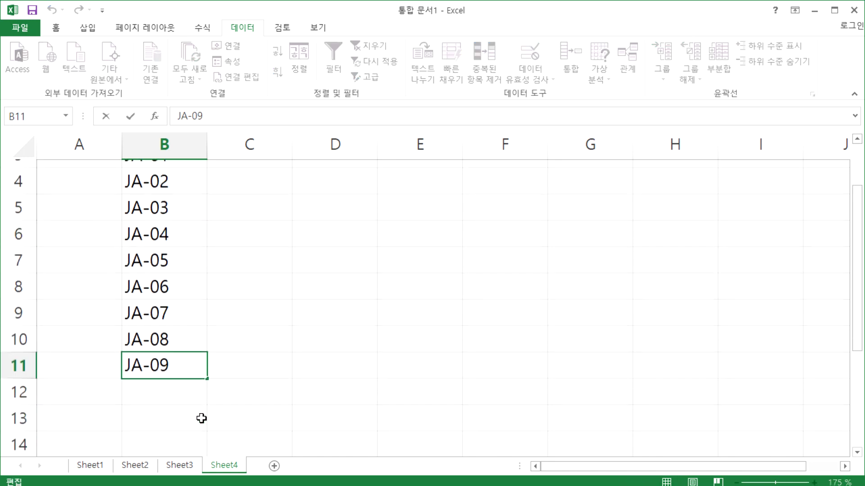
pyautogui.click(238, 378)
pyautogui.click(185, 359)
pyautogui.moveTo(203, 371); pyautogui.dragTo(212, 392)
pyautogui.scroll(1, 218, 378)
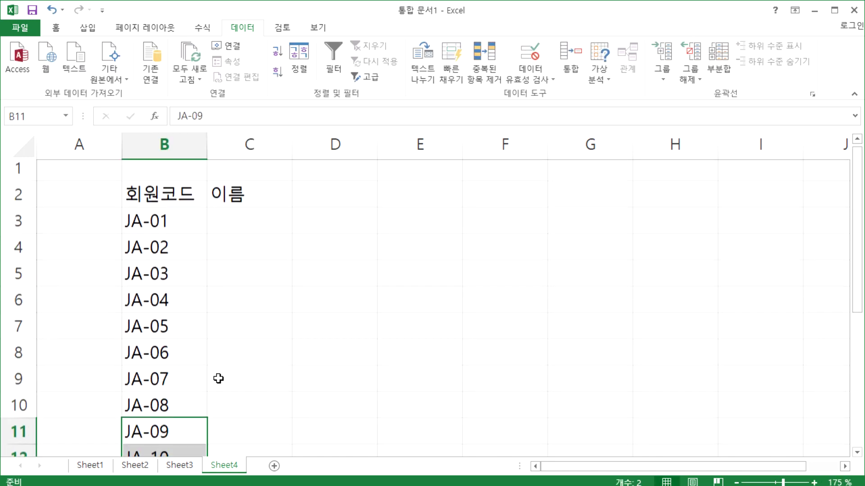
# Step: Clear the filled member codes from B4 to B12, keeping only JA-01 in B3
pyautogui.click(155, 226)
pyautogui.moveTo(169, 251); pyautogui.dragTo(171, 435)
pyautogui.press('Delete')
pyautogui.scroll(-1, 171, 348)
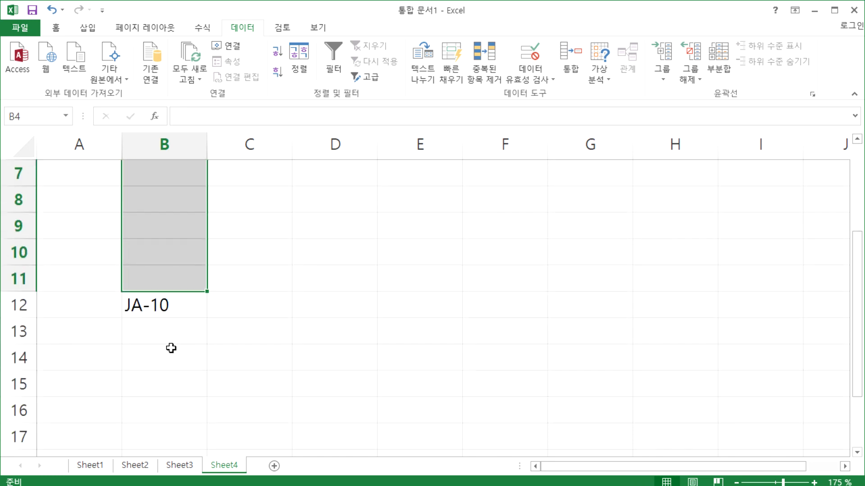
pyautogui.click(157, 304)
pyautogui.press('Delete')
pyautogui.scroll(2, 169, 306)
# Step: Enter the member codes JA-02 in B4 and JA-03 in B5 by hand, in capitals
pyautogui.click(164, 253)
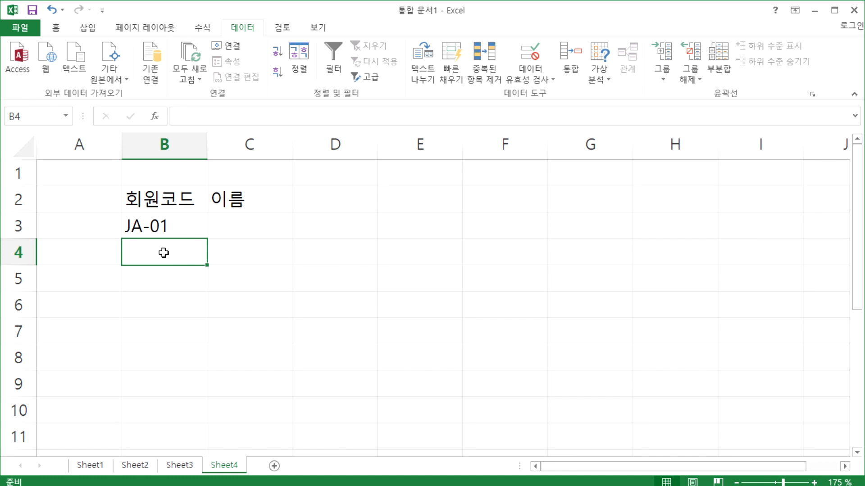
pyautogui.write('ja-02')
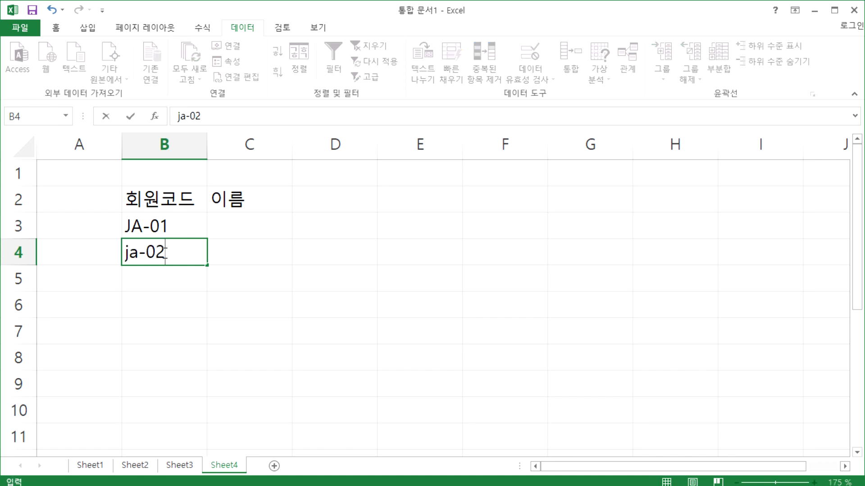
pyautogui.press('Return')
pyautogui.click(163, 253)
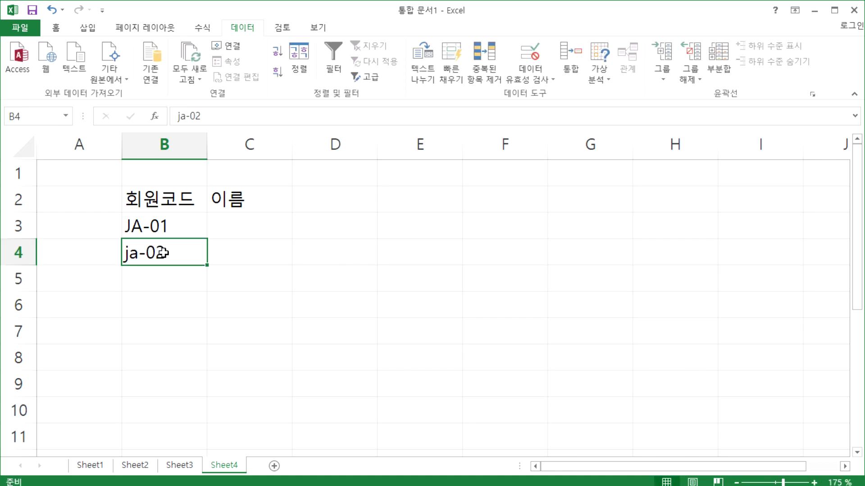
pyautogui.write('JA-0')
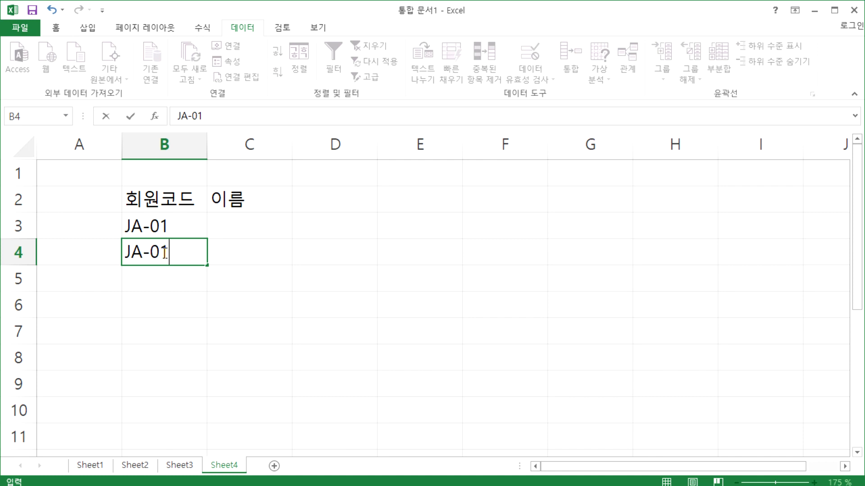
pyautogui.write('2')
pyautogui.press('Return')
pyautogui.write('JA')
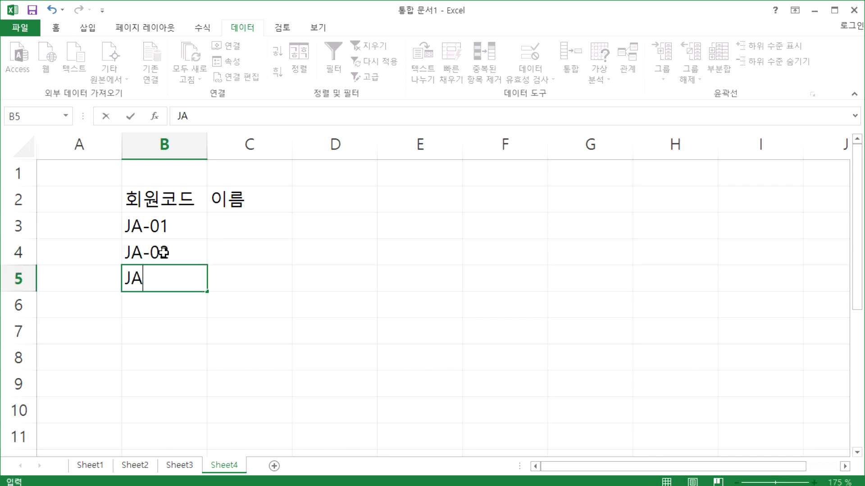
pyautogui.write('-03')
pyautogui.press('Return')
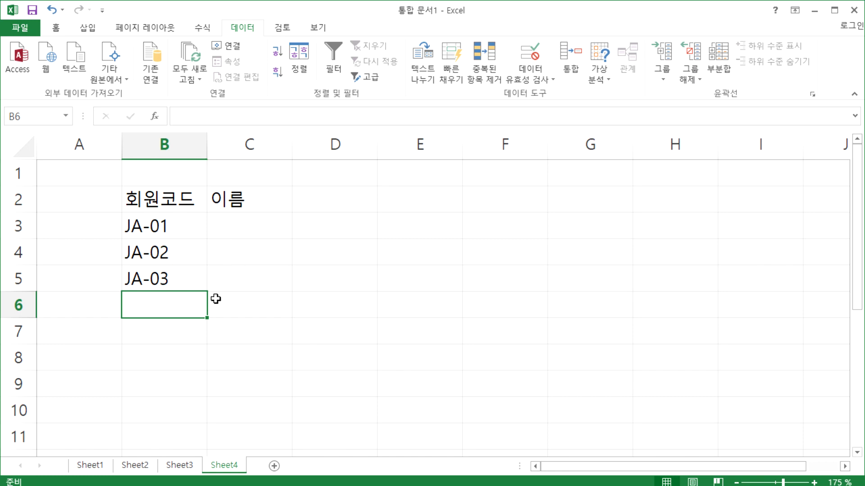
# Step: Clear B4:B5 and fill the member code series from B3 down to JA-343 in B345
pyautogui.moveTo(195, 260); pyautogui.dragTo(180, 276)
pyautogui.press('Delete')
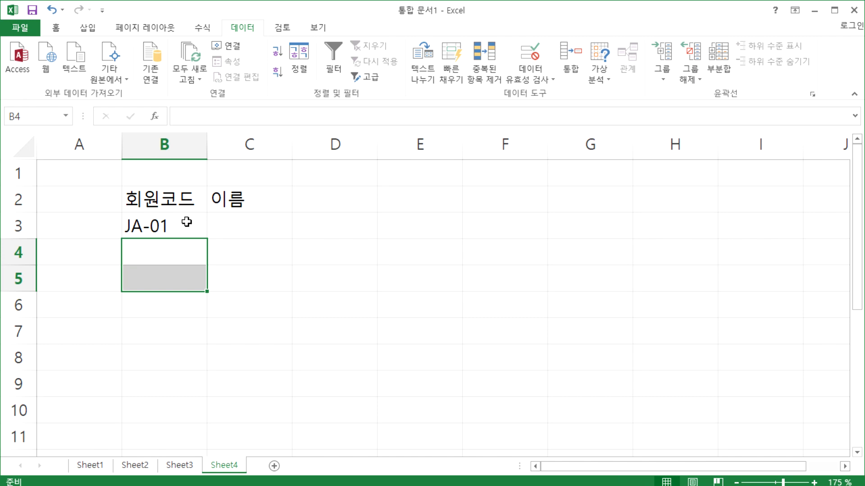
pyautogui.click(188, 227)
pyautogui.moveTo(206, 239); pyautogui.dragTo(199, 400)
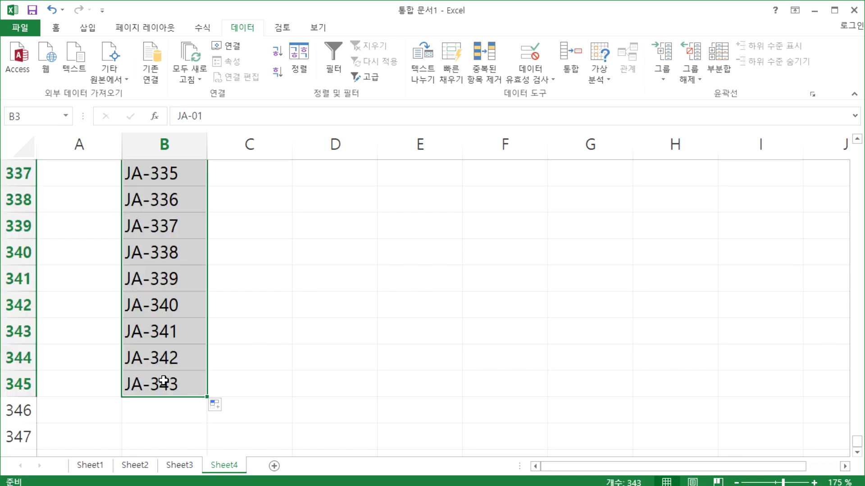
pyautogui.click(163, 382)
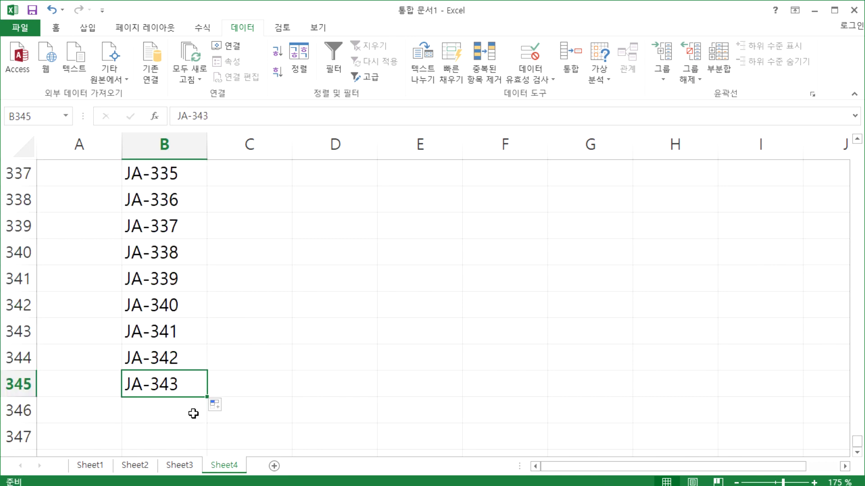
# Step: Review the filled member codes from the end of the list back to the first rows, ending at C3
pyautogui.scroll(12, 188, 384)
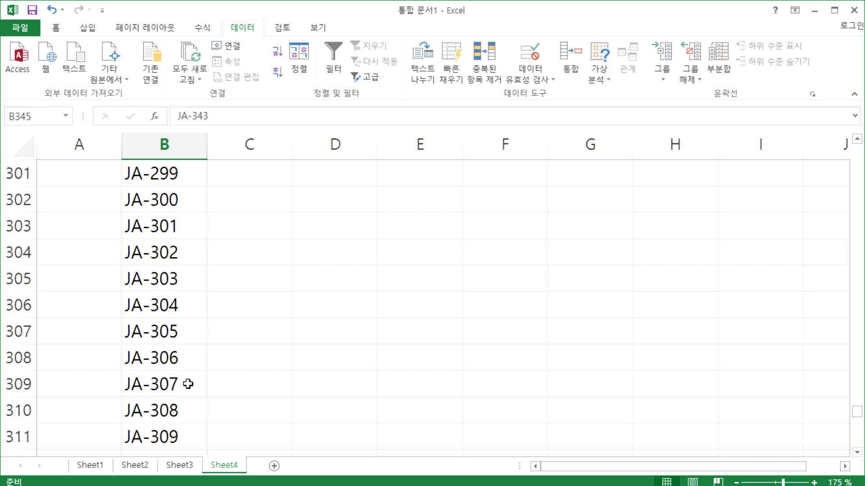
pyautogui.hotkey('ctrl', 'Home')
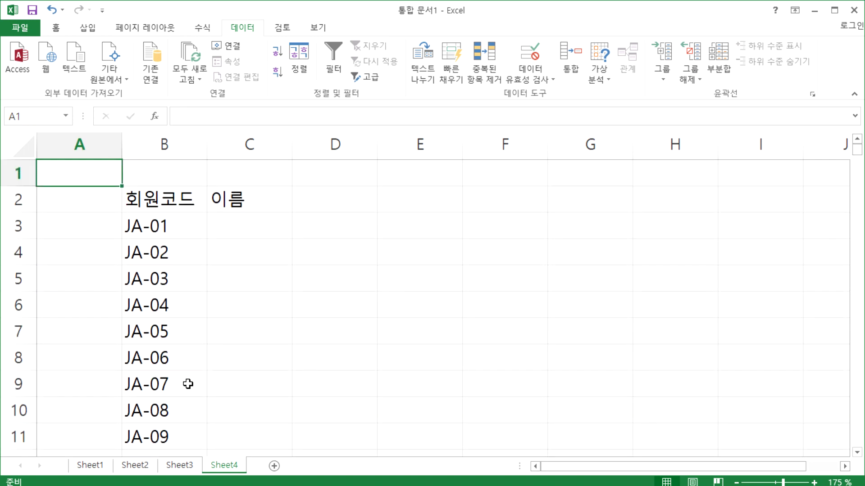
pyautogui.press('Down')
pyautogui.press('Down')
pyautogui.press('Right')
pyautogui.press('Right')
pyautogui.press('Left')
pyautogui.press('Right')
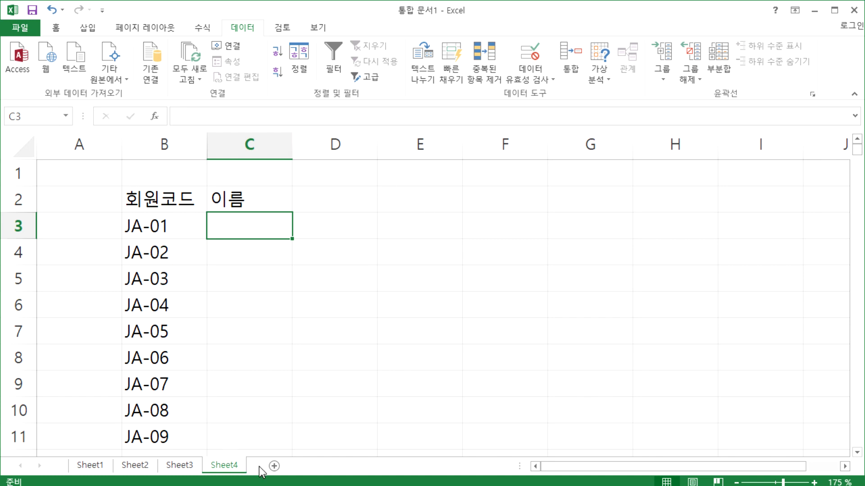
# Step: Add a new worksheet and enter the heading 월 in B2
pyautogui.click(274, 467)
pyautogui.click(95, 174)
pyautogui.keyDown('ctrl'); pyautogui.scroll(7, 165, 284); pyautogui.keyUp('ctrl')
pyautogui.keyDown('ctrl'); pyautogui.scroll(1, 165, 284); pyautogui.keyUp('ctrl')
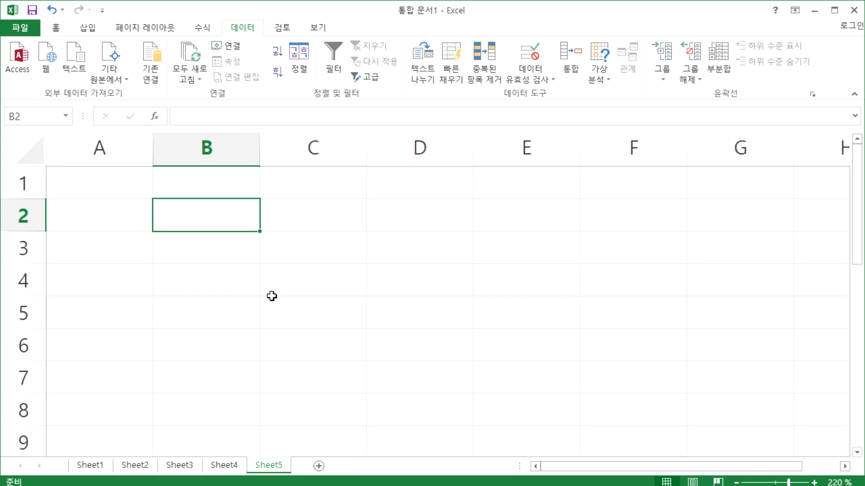
pyautogui.write('dnjf')
pyautogui.press('Escape')
pyautogui.write('우jf')
pyautogui.press('Return')
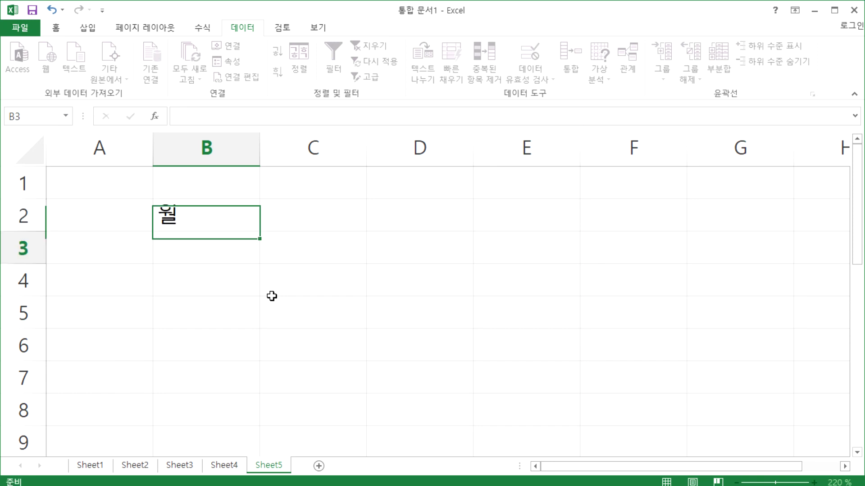
# Step: Enter 1월 in B3 and fill the month series down to B14
pyautogui.write('1dnjf')
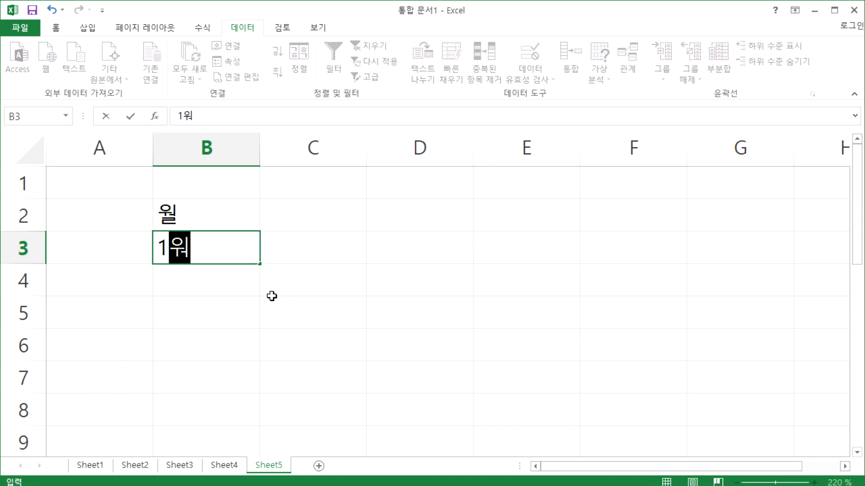
pyautogui.press('Return')
pyautogui.click(218, 247)
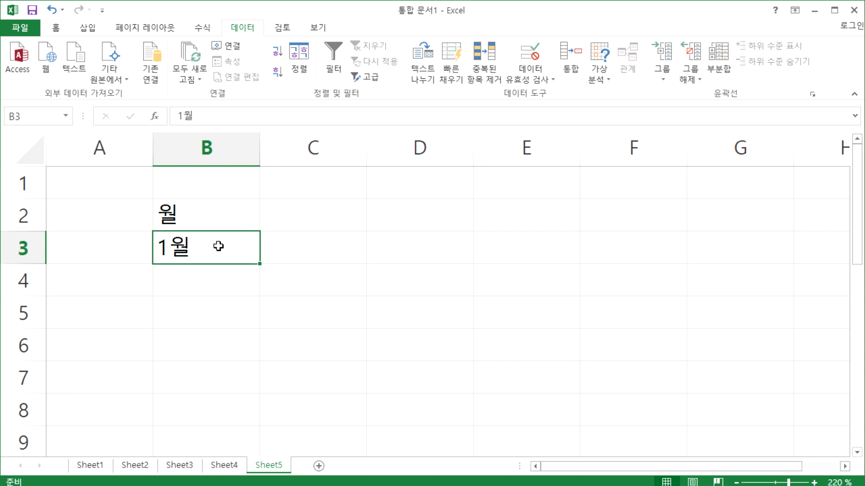
pyautogui.moveTo(259, 264); pyautogui.dragTo(247, 232)
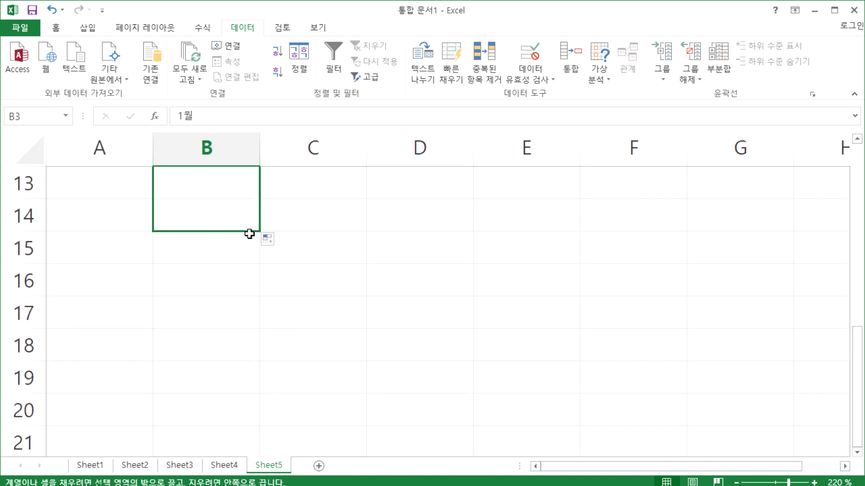
pyautogui.scroll(4, 214, 344)
pyautogui.click(187, 246)
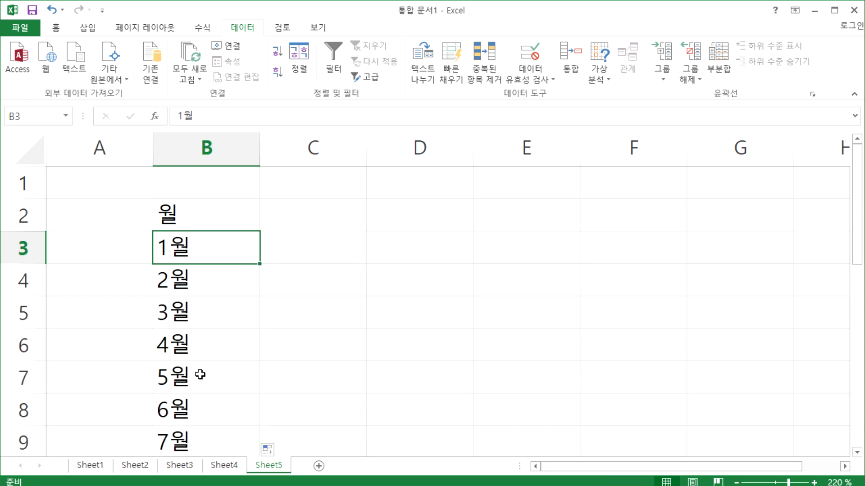
pyautogui.scroll(-2, 187, 331)
pyautogui.scroll(2, 185, 326)
# Step: Clear column B and enter the heading 분기 in B2 with 1사분기 in B3
pyautogui.click(194, 149)
pyautogui.press('Delete')
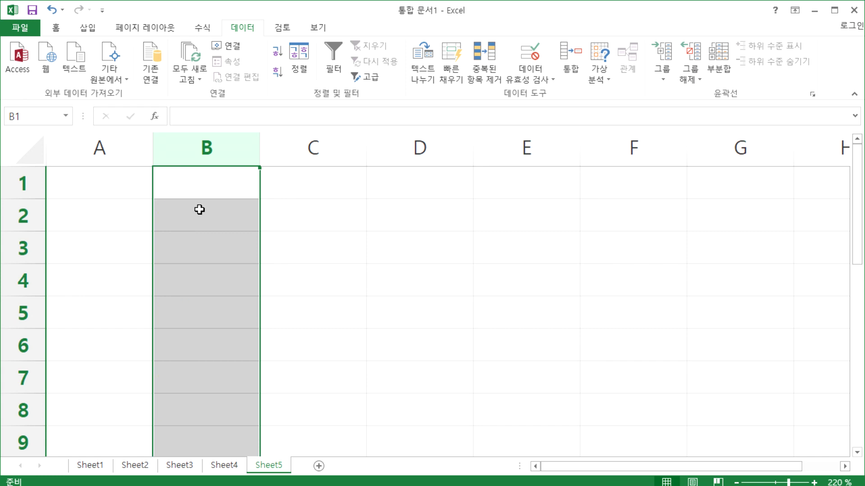
pyautogui.click(199, 208)
pyautogui.write('분가')
pyautogui.press('Return')
pyautogui.write('1사분기')
pyautogui.press('Return')
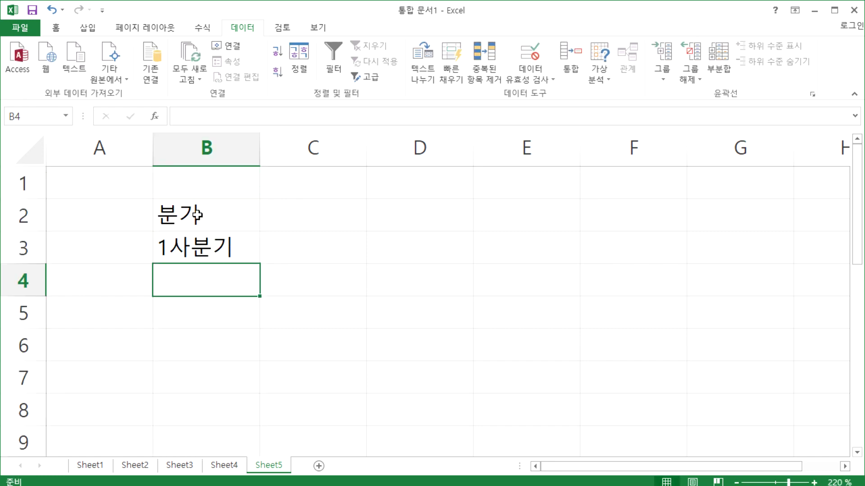
# Step: Fill the quarter series from B3 down to 4사분기 in B6
pyautogui.click(225, 247)
pyautogui.click(201, 280)
pyautogui.click(196, 317)
pyautogui.press('Down')
pyautogui.click(239, 243)
pyautogui.moveTo(260, 265); pyautogui.dragTo(258, 360)
pyautogui.click(238, 291)
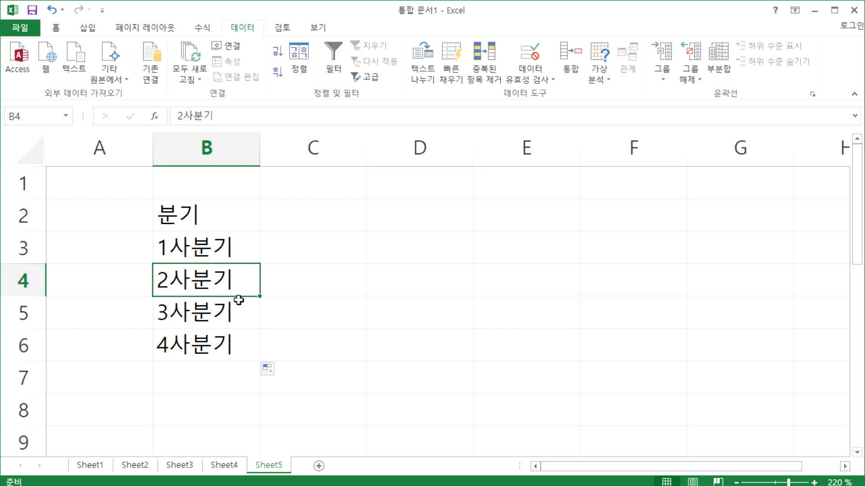
pyautogui.press('Up')
pyautogui.press('Down')
pyautogui.press('Down')
pyautogui.press('Up')
# Step: Undo the quarter fill, the quarter entries and the clearing of column B
pyautogui.hotkey('ctrl', 'z')
pyautogui.hotkey('ctrl', 'z')
pyautogui.hotkey('ctrl', 'z')
pyautogui.hotkey('ctrl', 'z')
pyautogui.hotkey('ctrl', 'z')
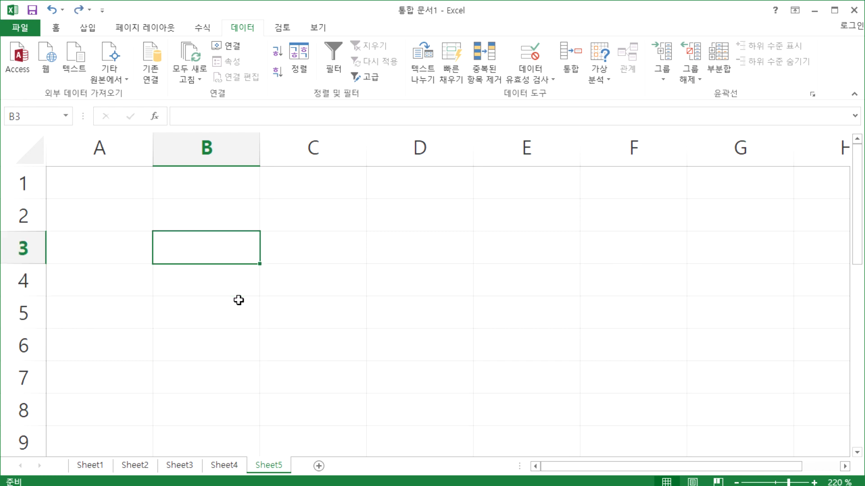
pyautogui.press('Down')
pyautogui.press('Down')
pyautogui.press('Down')
pyautogui.press('Down')
pyautogui.press('Down')
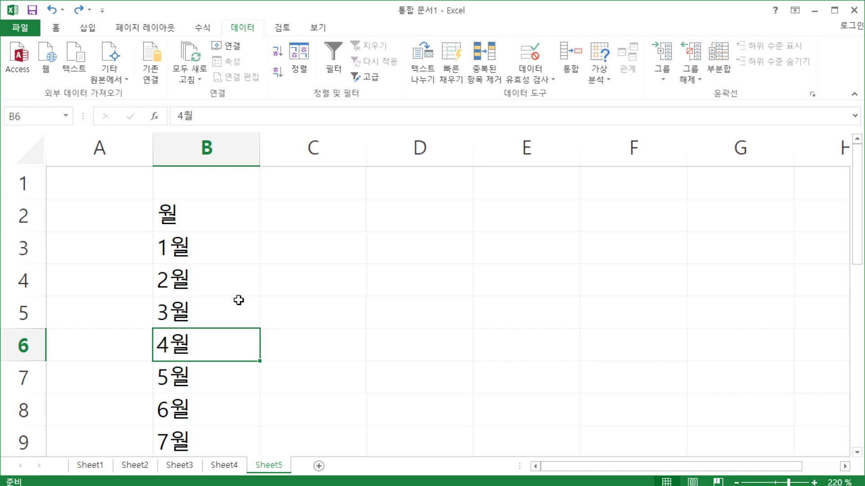
# Step: Enter the heading 계급 in D2 beside the month list
pyautogui.press('Up')
pyautogui.press('Up')
pyautogui.press('Up')
pyautogui.press('Up')
pyautogui.press('Right')
pyautogui.press('Right')
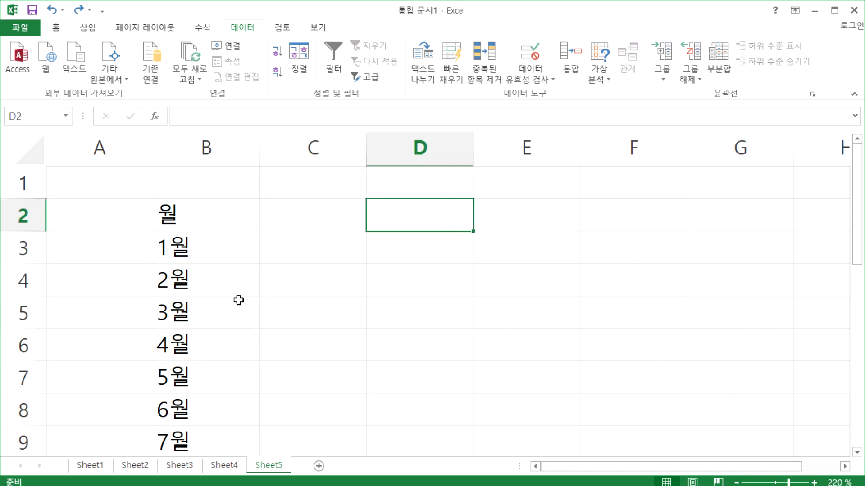
pyautogui.write('계급')
pyautogui.press('Return')
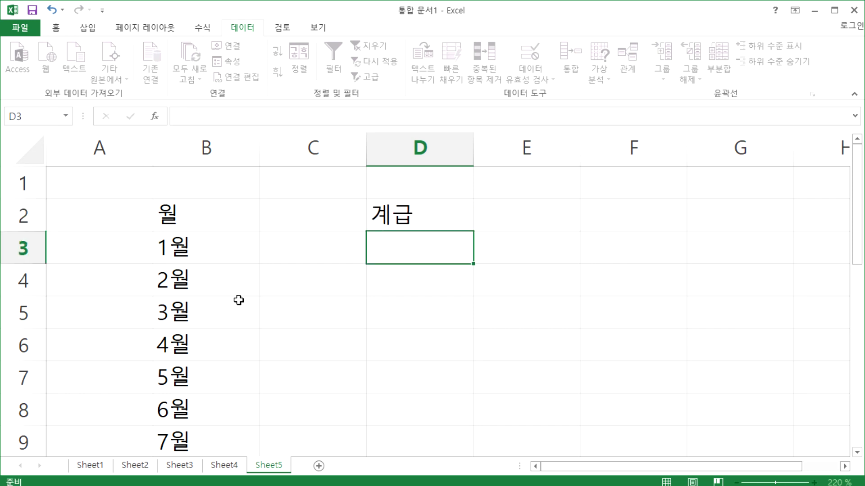
# Step: Enter the ranks 이병, 일병, 상병 and 병장 in D3 to D6 under the 계급 heading
pyautogui.write('이병')
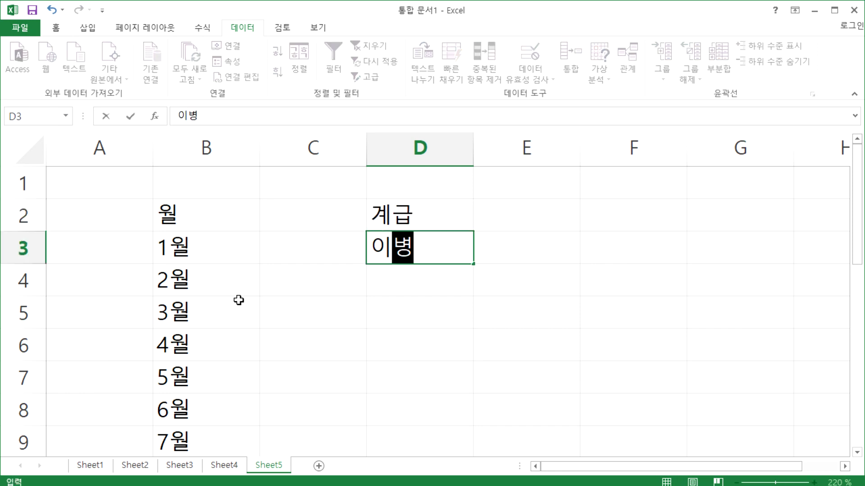
pyautogui.press('Return')
pyautogui.write('이병')
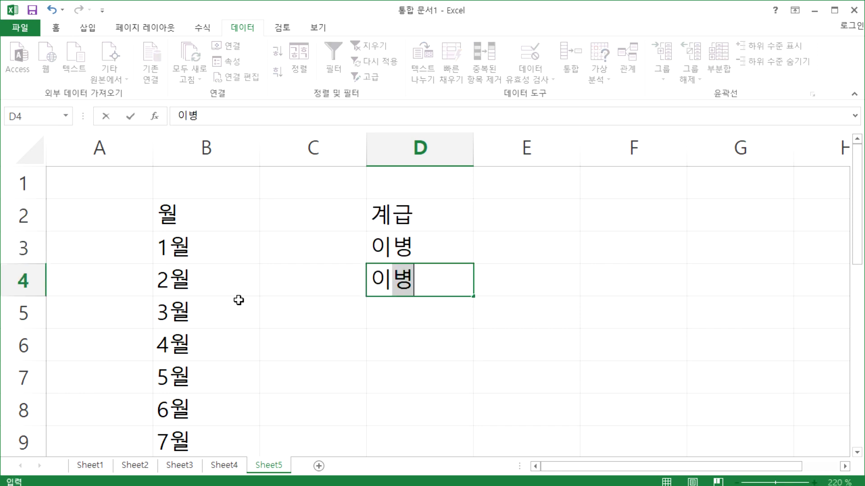
pyautogui.press('BackSpace')
pyautogui.press('BackSpace')
pyautogui.write('일병')
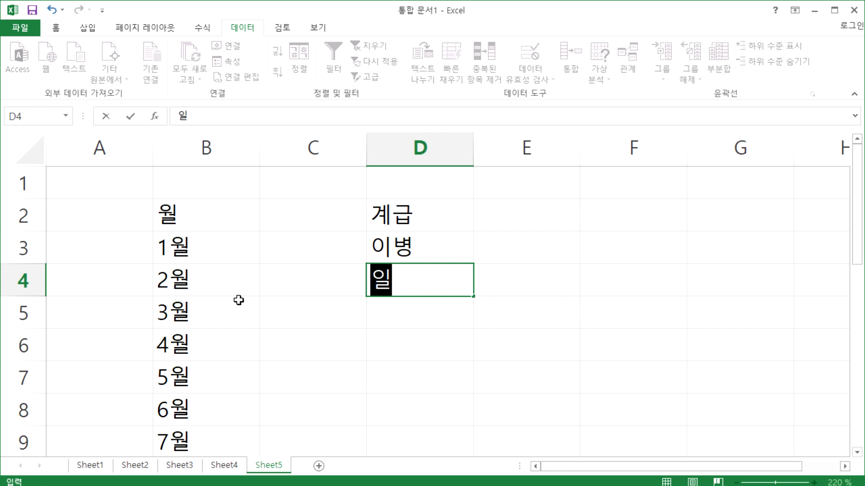
pyautogui.press('Return')
pyautogui.write('사ㅇ병')
pyautogui.press('Return')
pyautogui.write('병장')
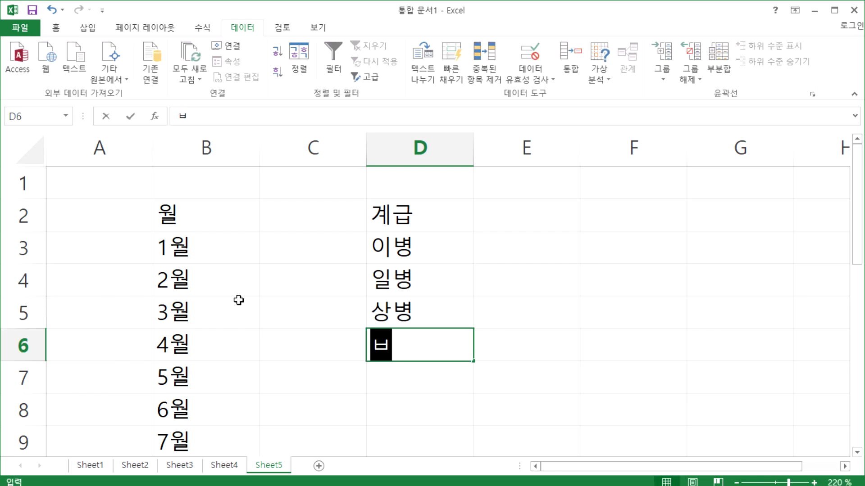
pyautogui.press('Return')
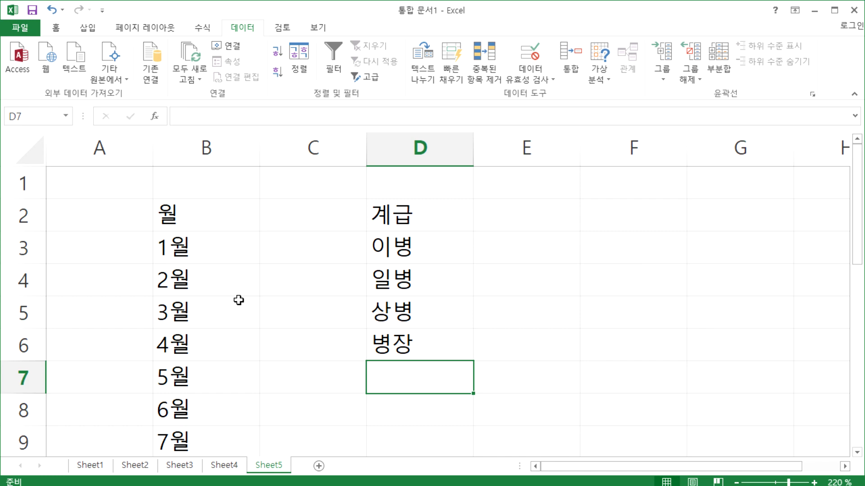
# Step: Replace the ranks in D3 to D6 with 대장, 중장, 소장 and 준장
pyautogui.press('Up')
pyautogui.press('Up')
pyautogui.press('Up')
pyautogui.press('Up')
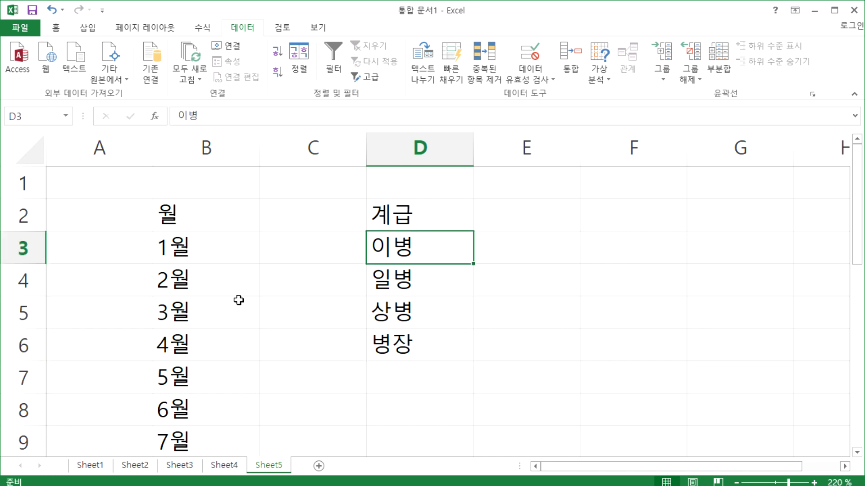
pyautogui.write('대장')
pyautogui.press('Return')
pyautogui.write('중장')
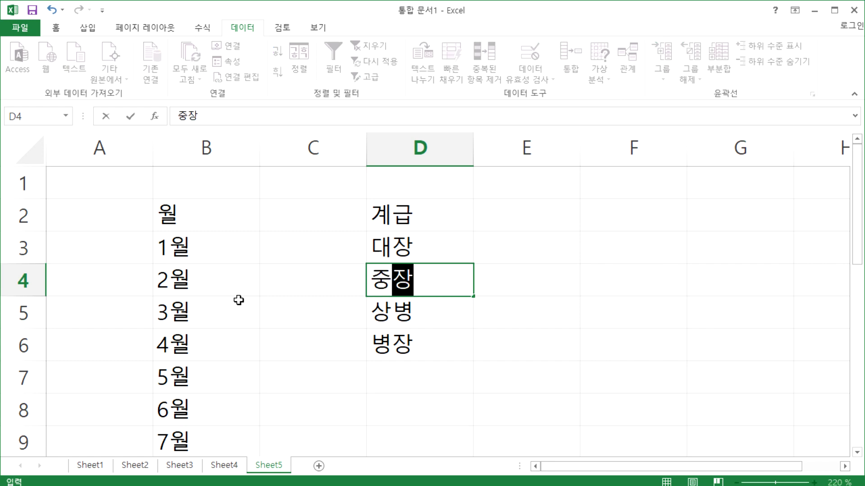
pyautogui.press('Return')
pyautogui.write('소장')
pyautogui.press('Return')
pyautogui.write('준장')
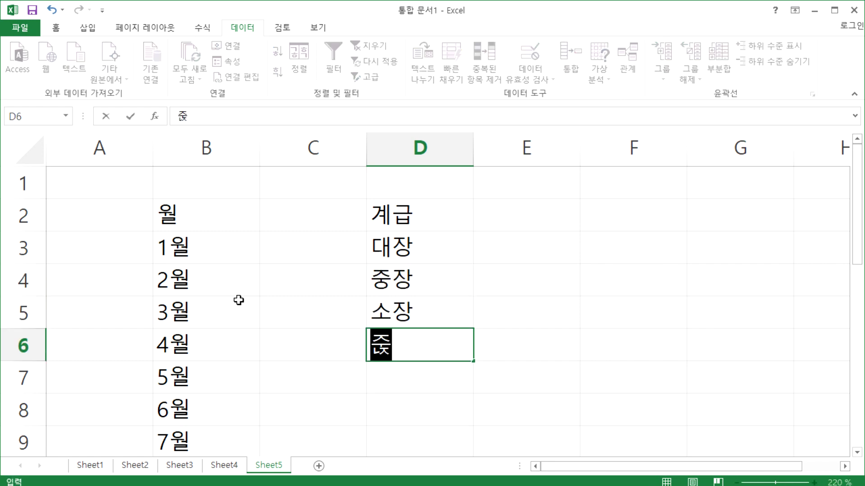
pyautogui.press('Return')
# Step: Continue the 계급 list with 대령, 중령 and 소령 in D7 to D9
pyautogui.write('대령')
pyautogui.press('Return')
pyautogui.write('중려ㅇ')
pyautogui.press('Return')
pyautogui.write('소령')
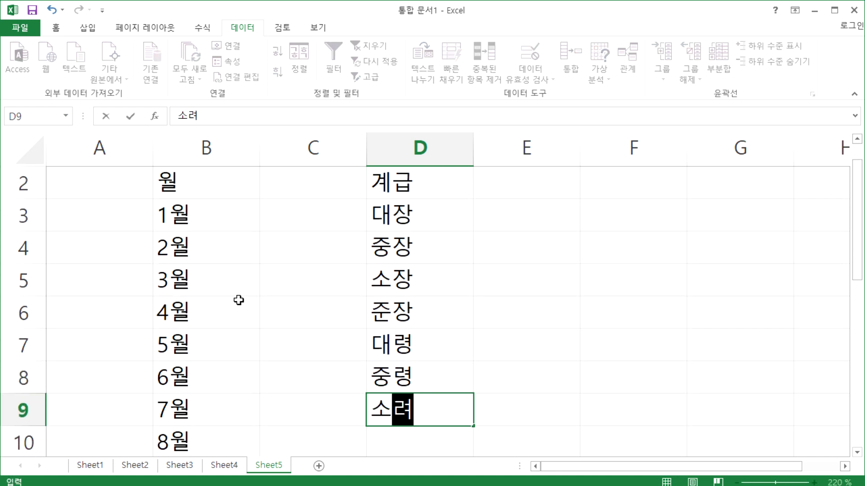
pyautogui.press('Return')
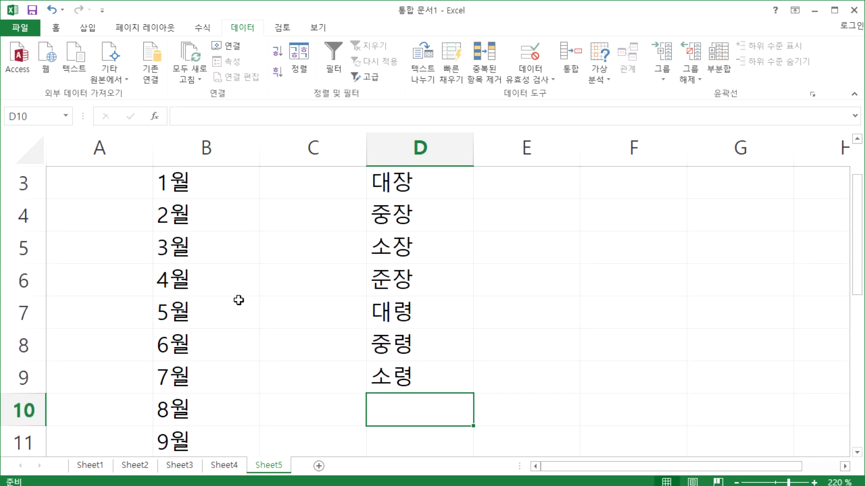
pyautogui.scroll(1, 270, 256)
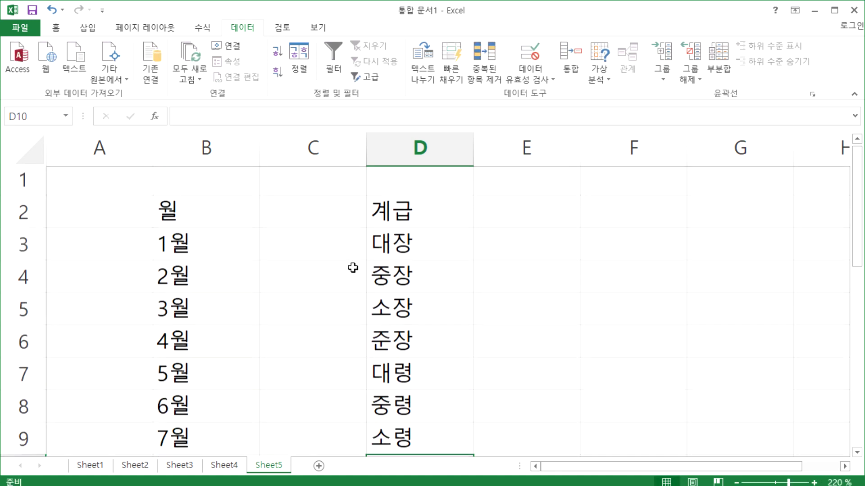
pyautogui.click(417, 251)
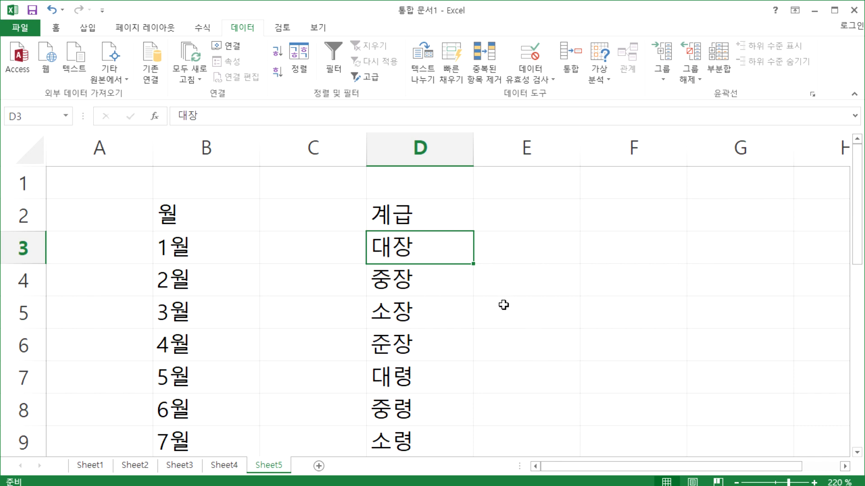
pyautogui.click(545, 245)
pyautogui.click(446, 253)
pyautogui.click(532, 244)
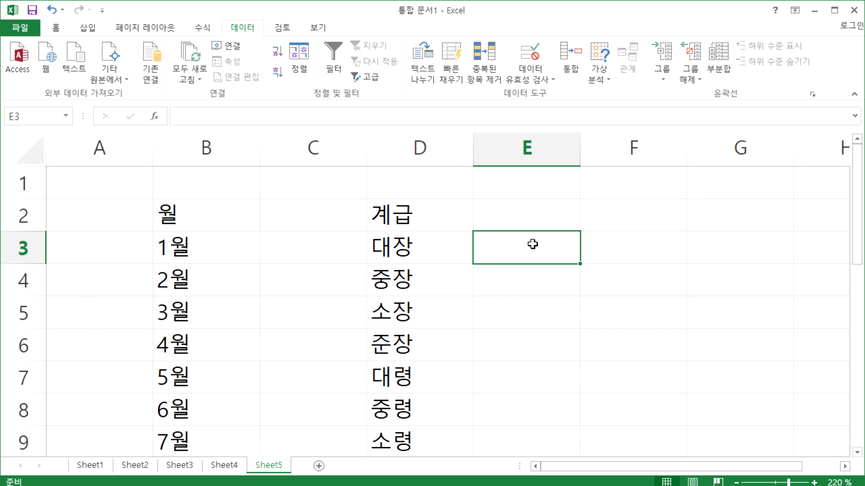
pyautogui.click(633, 251)
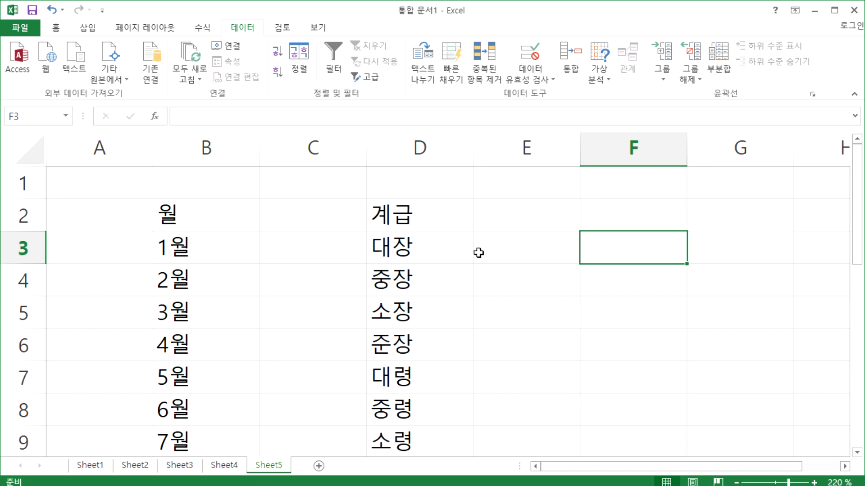
pyautogui.click(522, 250)
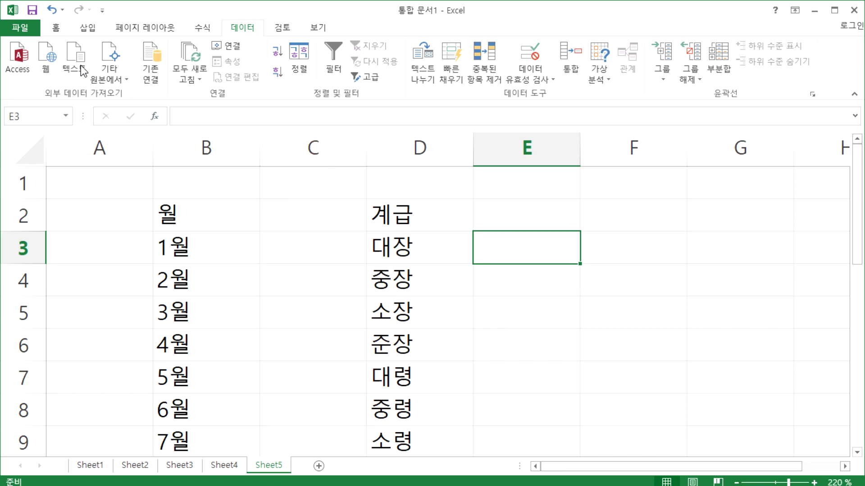
# Step: Browse the computer for a workbook to open, going to the instructor's named folder on the 강사자료실 (D:) drive
pyautogui.click(23, 27)
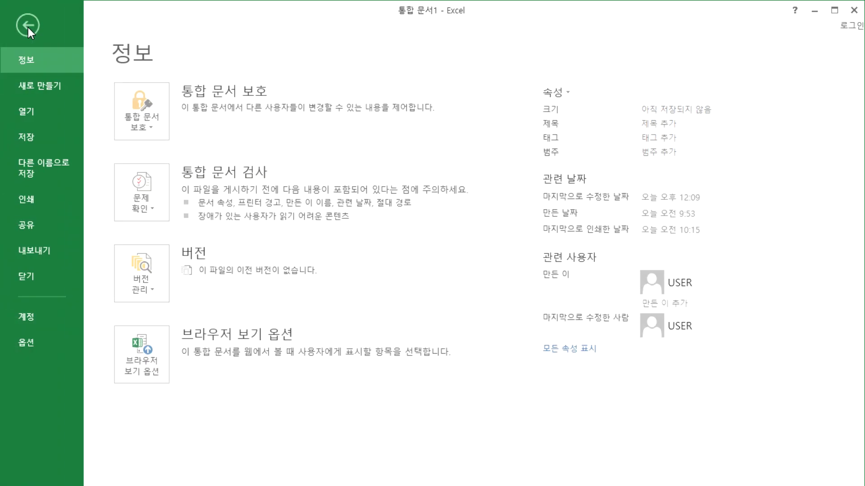
pyautogui.click(40, 114)
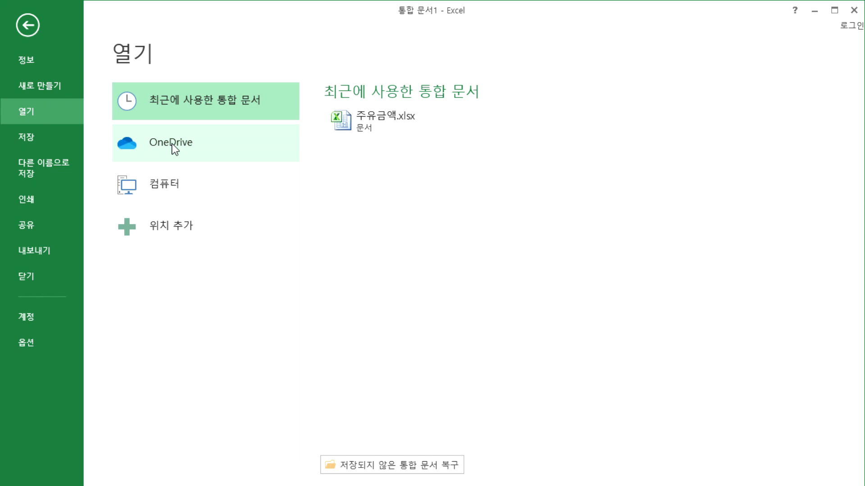
pyautogui.click(183, 193)
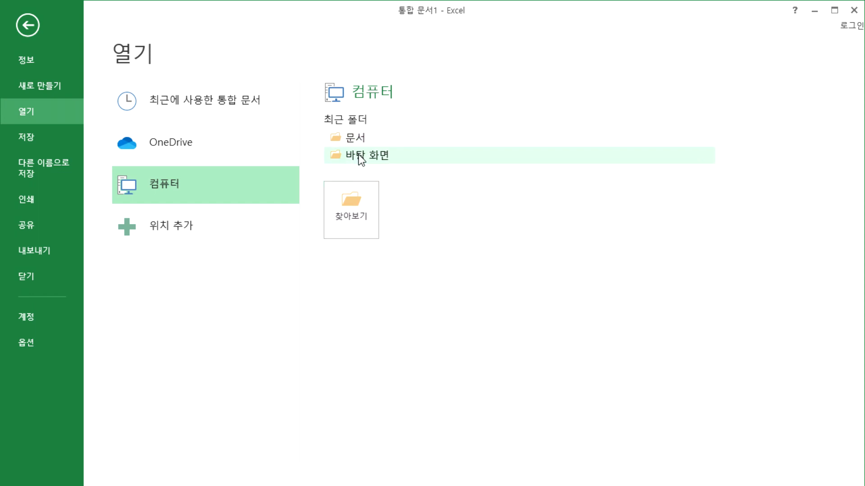
pyautogui.click(353, 209)
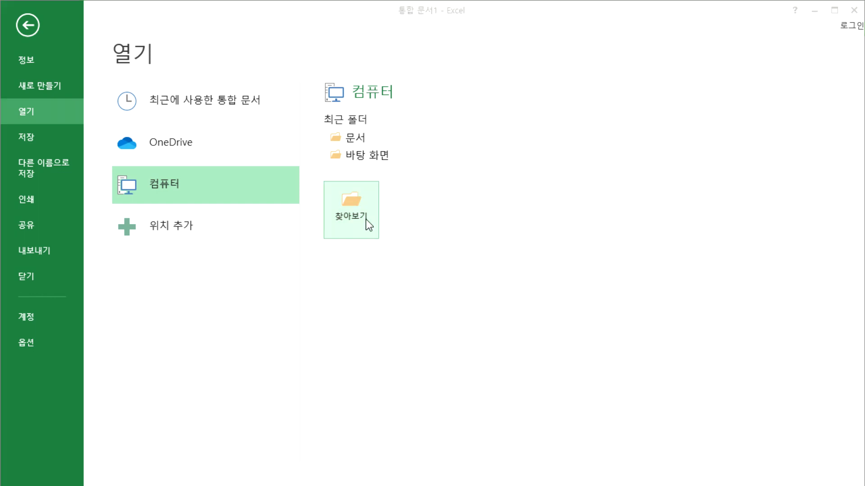
pyautogui.moveTo(108, 171); pyautogui.dragTo(162, 223)
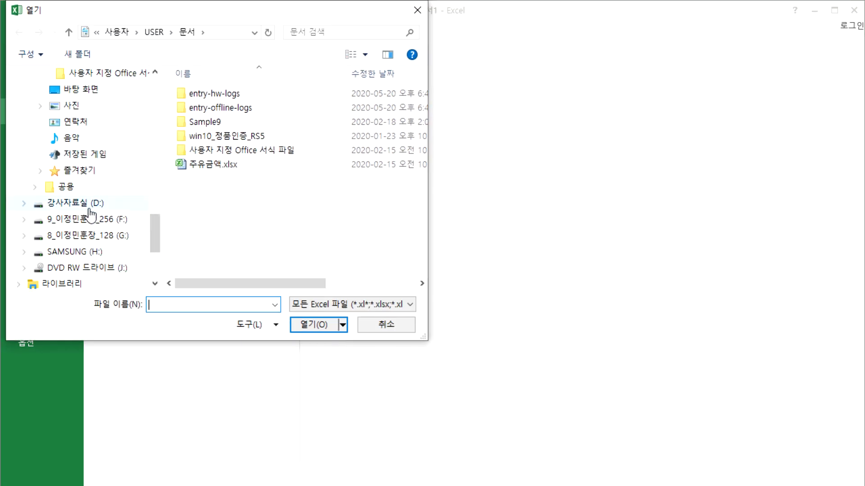
pyautogui.click(90, 203)
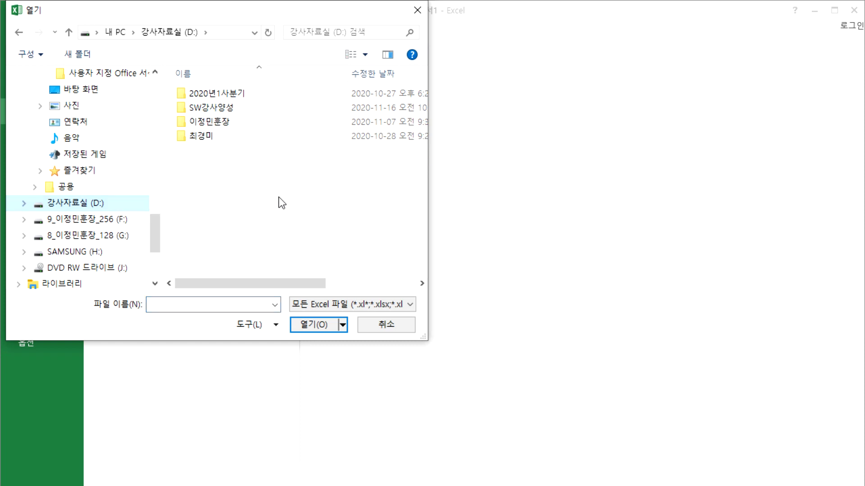
pyautogui.doubleClick(219, 124)
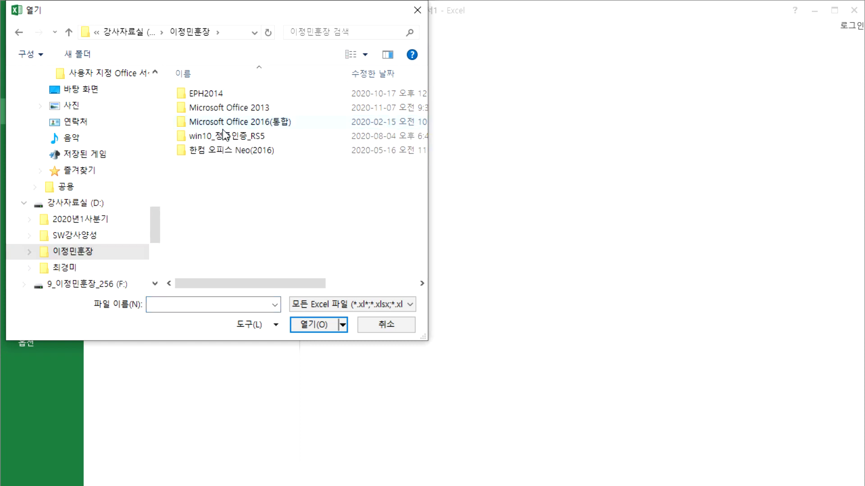
# Step: Open 데이터수정.xlsx from EPH2014, Part 1 엑셀, chapter 1, section 2, 예제파일
pyautogui.doubleClick(202, 93)
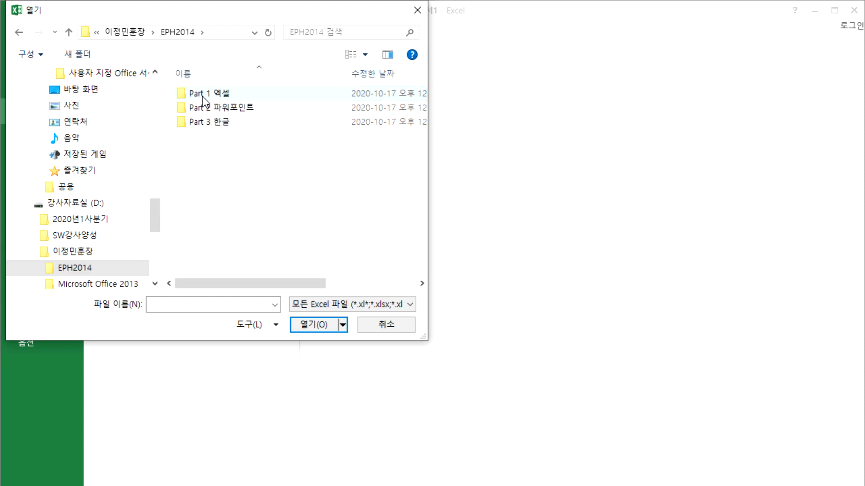
pyautogui.doubleClick(203, 93)
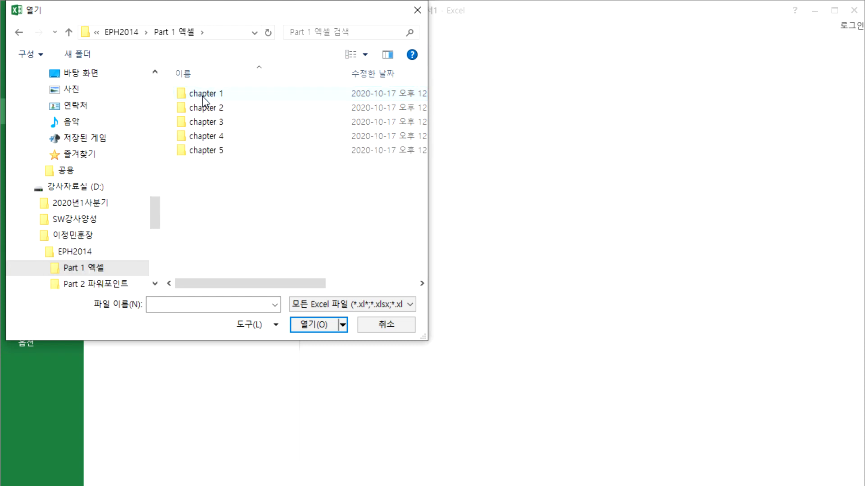
pyautogui.doubleClick(201, 96)
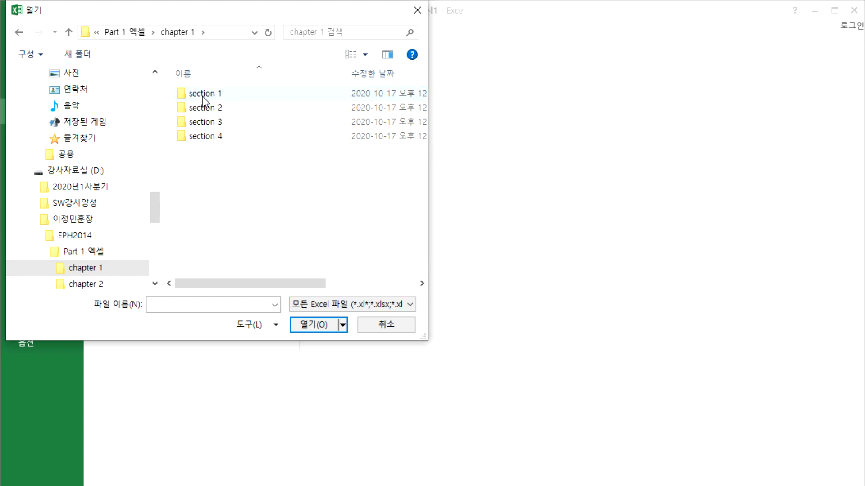
pyautogui.doubleClick(212, 109)
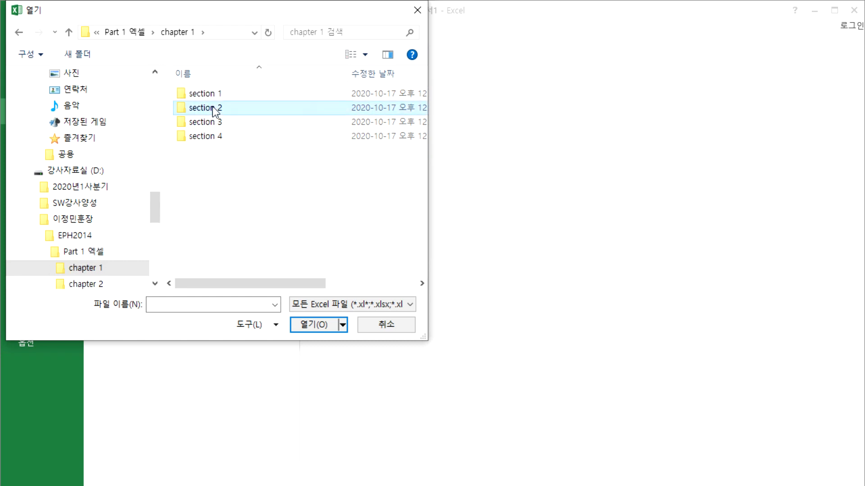
pyautogui.doubleClick(212, 109)
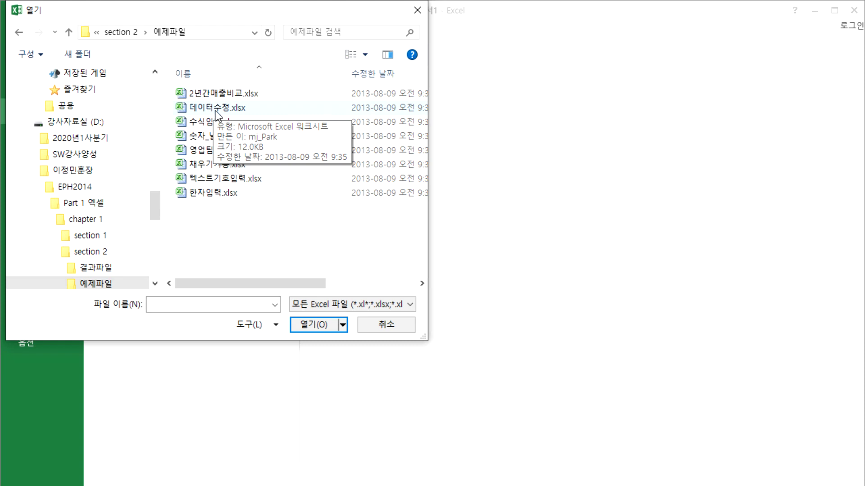
pyautogui.doubleClick(215, 109)
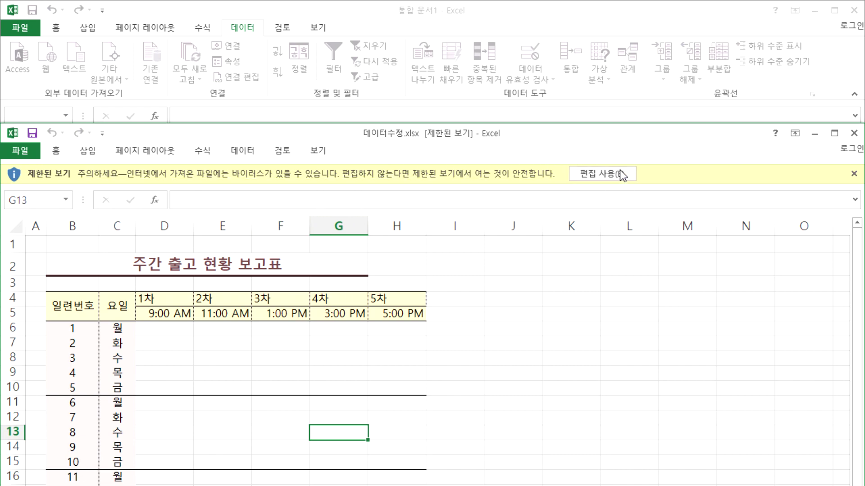
pyautogui.moveTo(567, 136); pyautogui.dragTo(570, 10)
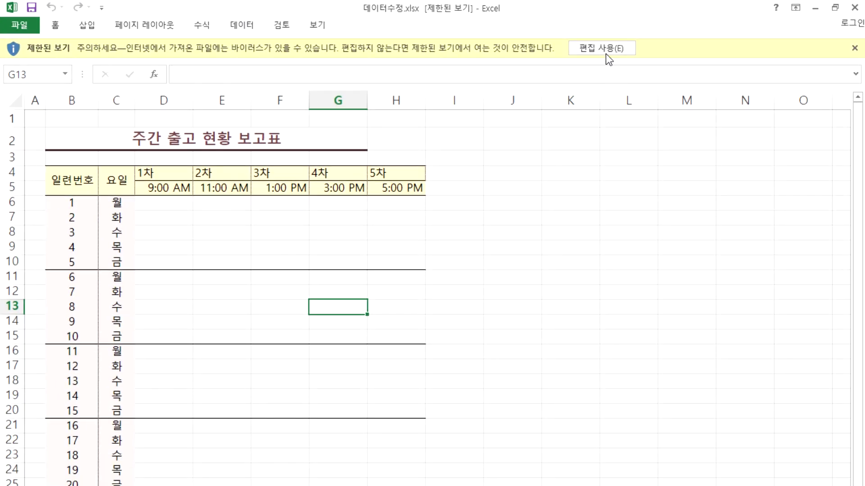
pyautogui.click(836, 7)
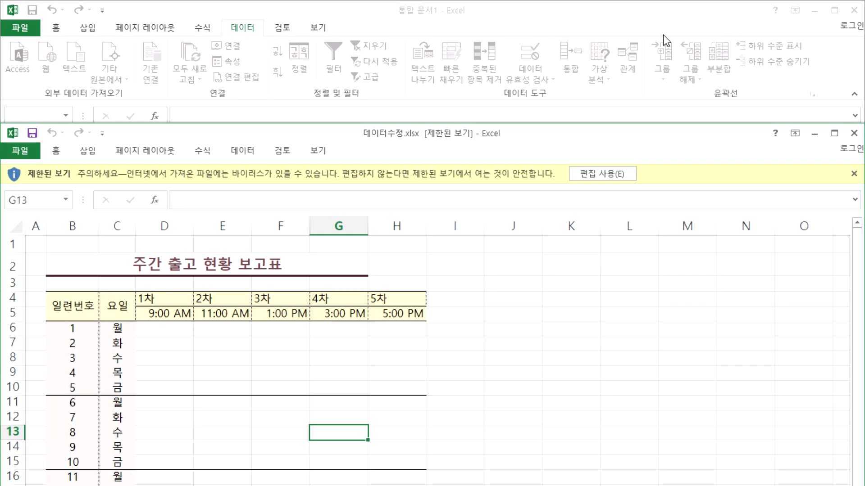
pyautogui.moveTo(560, 132); pyautogui.dragTo(580, 1)
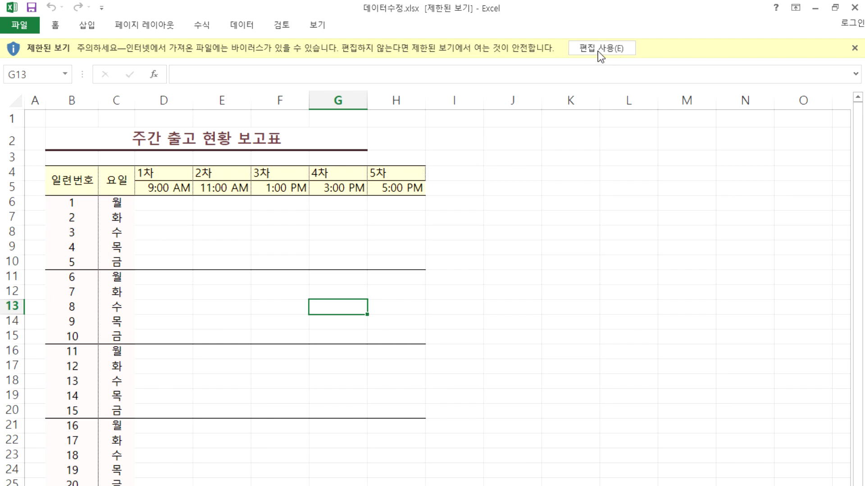
pyautogui.click(834, 9)
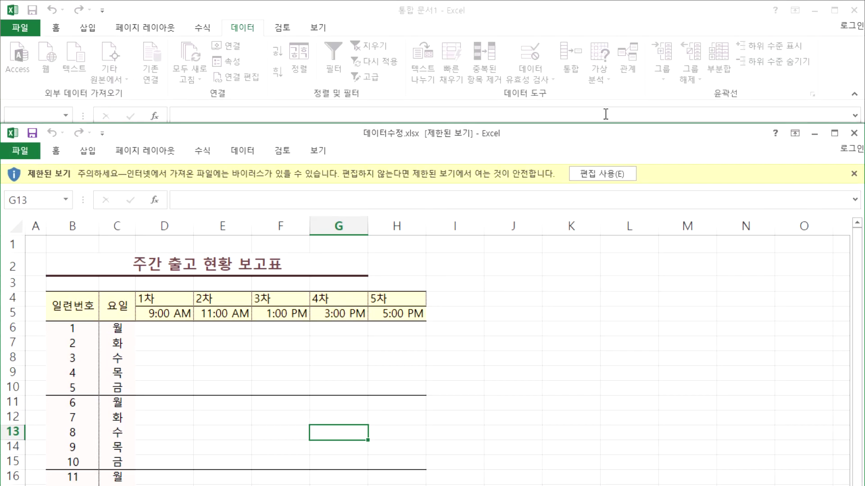
# Step: Enable editing of the protected 데이터수정.xlsx workbook and maximize its window
pyautogui.click(595, 174)
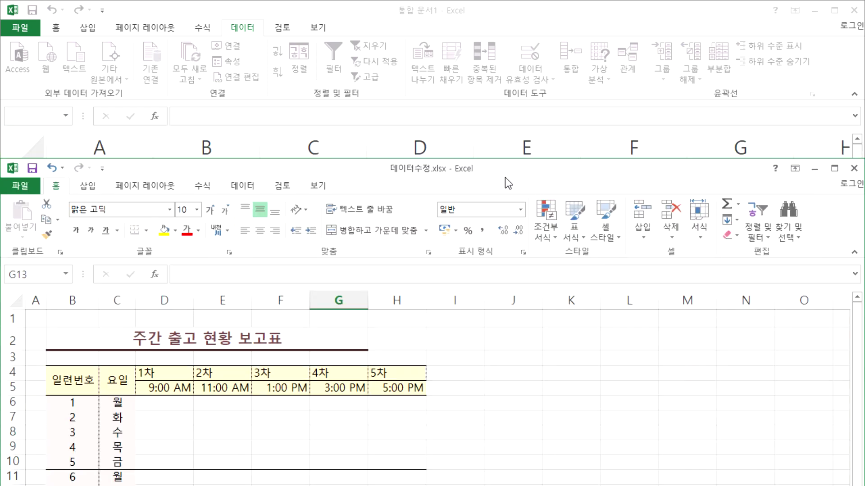
pyautogui.moveTo(502, 166); pyautogui.dragTo(514, 4)
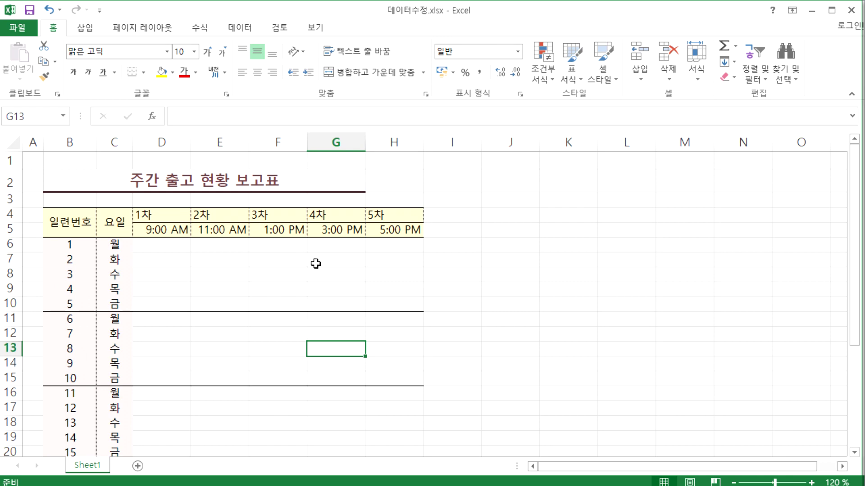
# Step: Examine the title, weekday rows and time columns of the 주간 출고 현황 보고표 table on Sheet1
pyautogui.click(169, 316)
pyautogui.scroll(-3, 251, 340)
pyautogui.scroll(-4, 251, 340)
pyautogui.scroll(6, 251, 340)
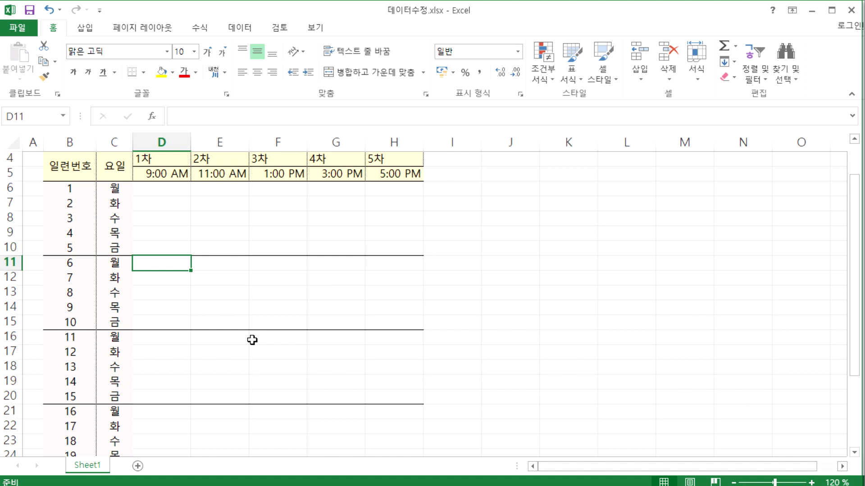
pyautogui.click(121, 190)
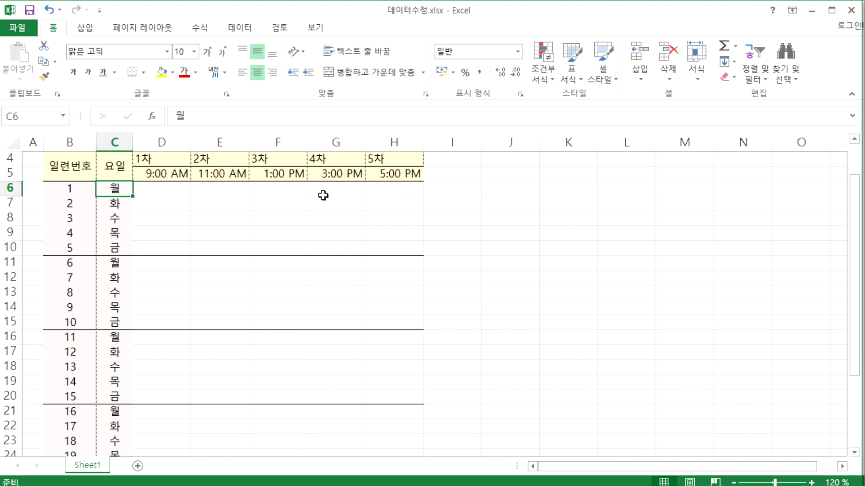
pyautogui.click(459, 189)
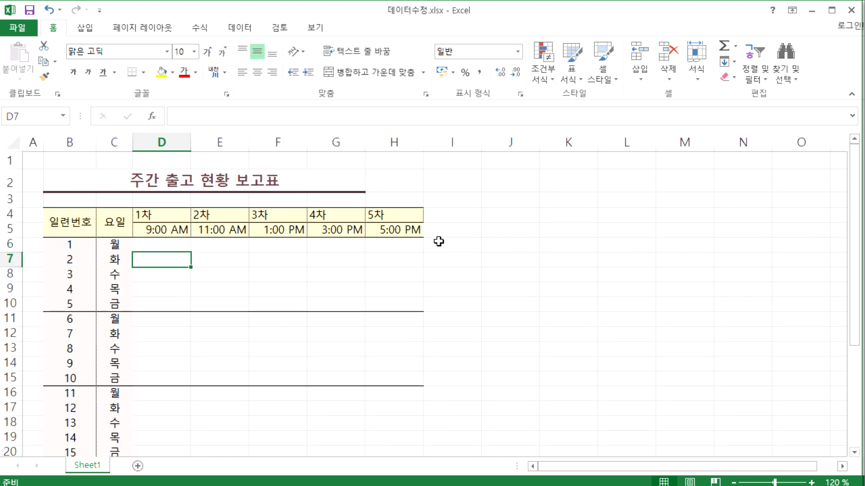
pyautogui.click(212, 276)
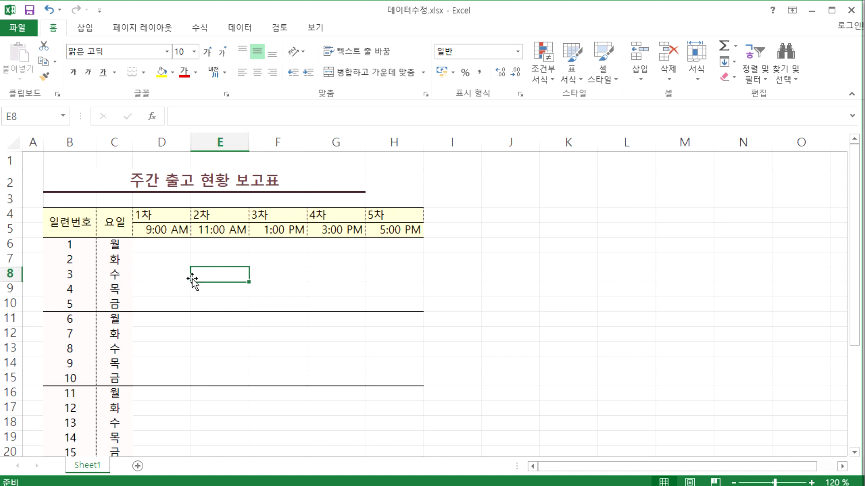
pyautogui.scroll(5, 135, 279)
pyautogui.scroll(2, 135, 279)
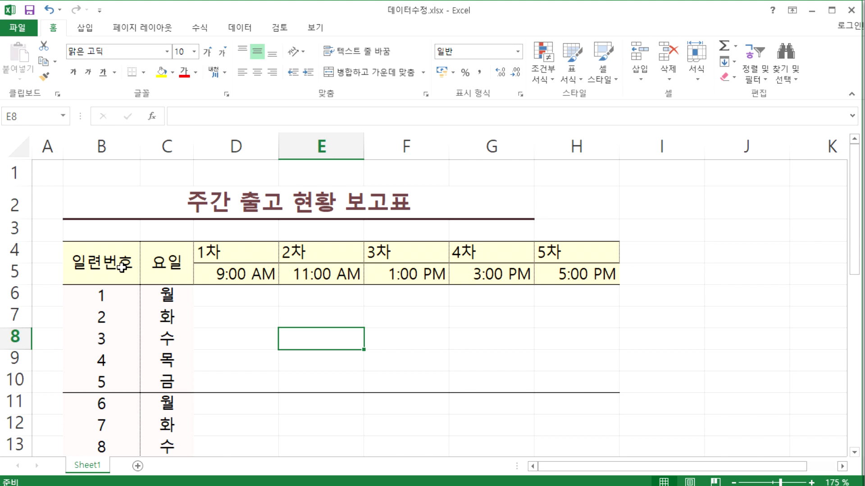
pyautogui.click(202, 201)
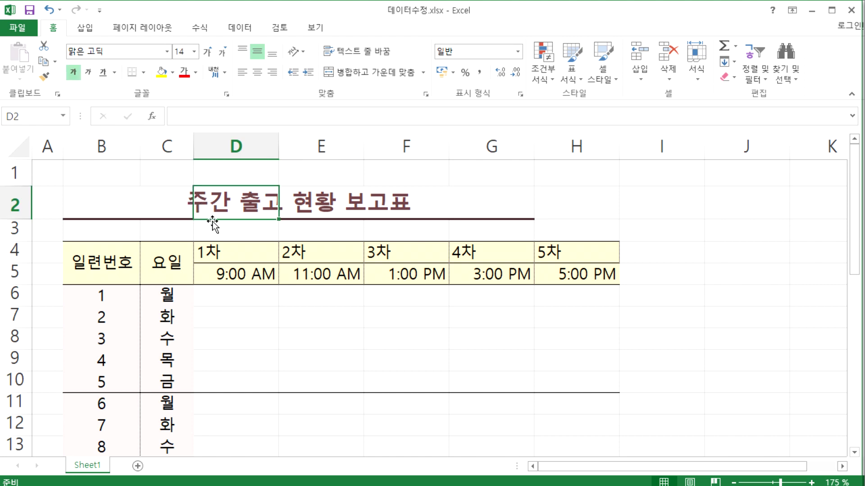
# Step: Examine the cells beneath the 주간 출고 현황 보고표 title in row 2 and select the B2:G2 range
pyautogui.press('Right')
pyautogui.press('Right')
pyautogui.press('Right')
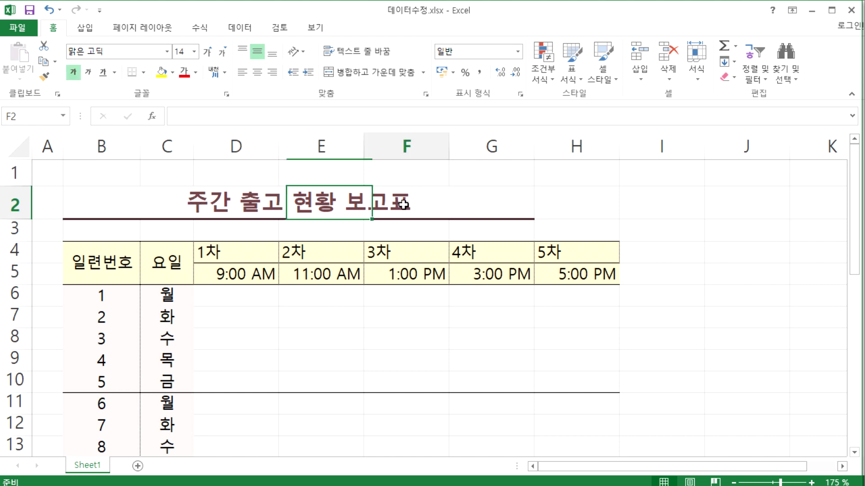
pyautogui.press('Left')
pyautogui.press('Left')
pyautogui.press('Left')
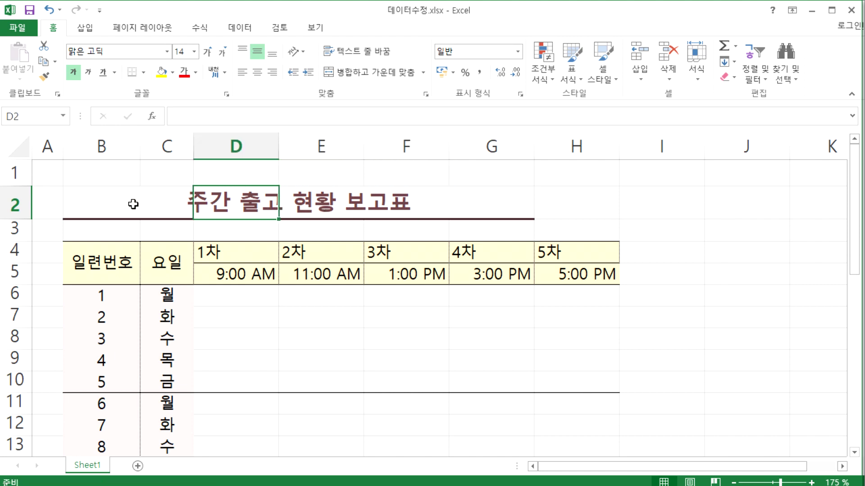
pyautogui.click(93, 199)
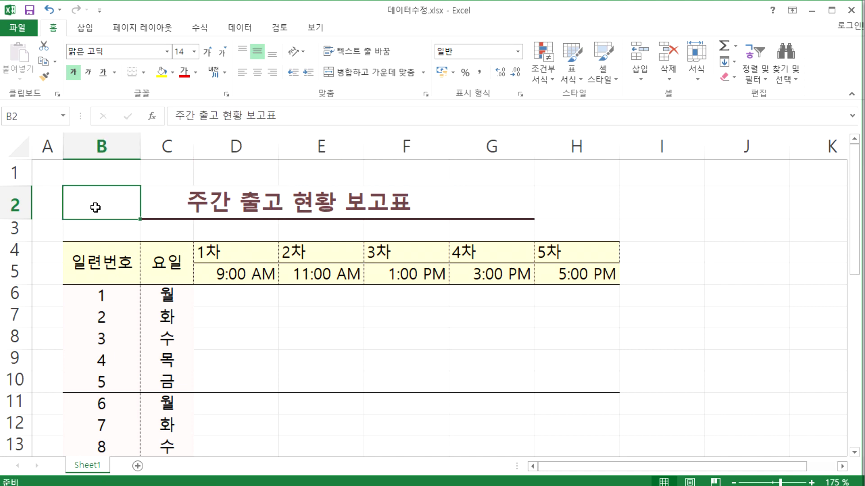
pyautogui.moveTo(121, 202); pyautogui.dragTo(296, 201)
pyautogui.click(183, 208)
pyautogui.moveTo(103, 211); pyautogui.dragTo(494, 206)
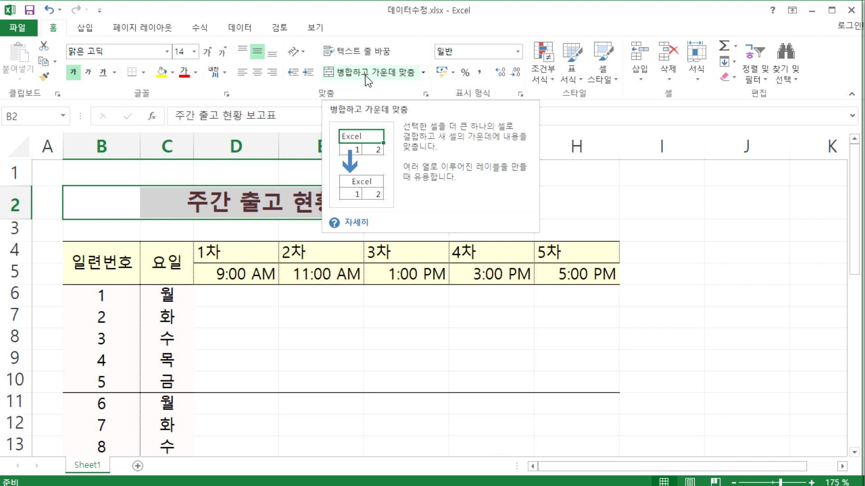
# Step: Check each title row cell from B2 to G2 individually to see whether it holds text
pyautogui.click(101, 203)
pyautogui.click(166, 203)
pyautogui.click(236, 203)
pyautogui.click(332, 207)
pyautogui.click(365, 204)
pyautogui.click(461, 198)
pyautogui.click(414, 202)
pyautogui.click(320, 203)
pyautogui.click(234, 202)
pyautogui.click(180, 201)
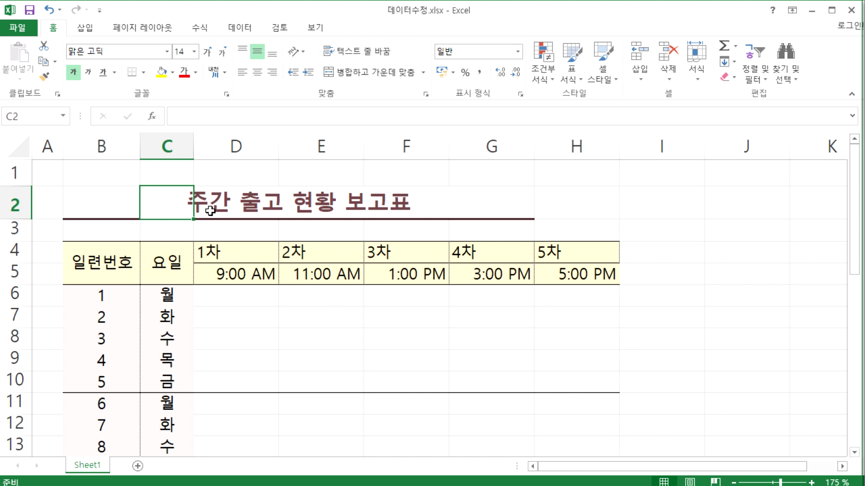
# Step: Compare the contents of B2 and D2, inspecting the title text in B2 in edit mode and leaving it unedited
pyautogui.click(99, 203)
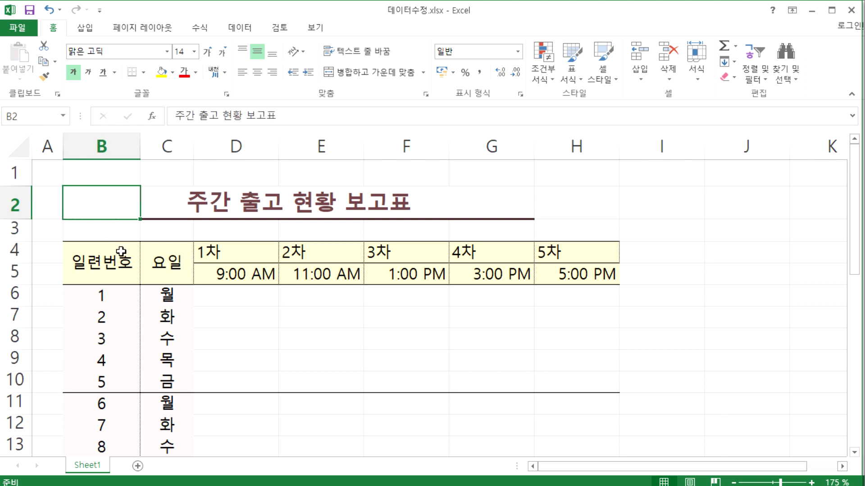
pyautogui.click(178, 116)
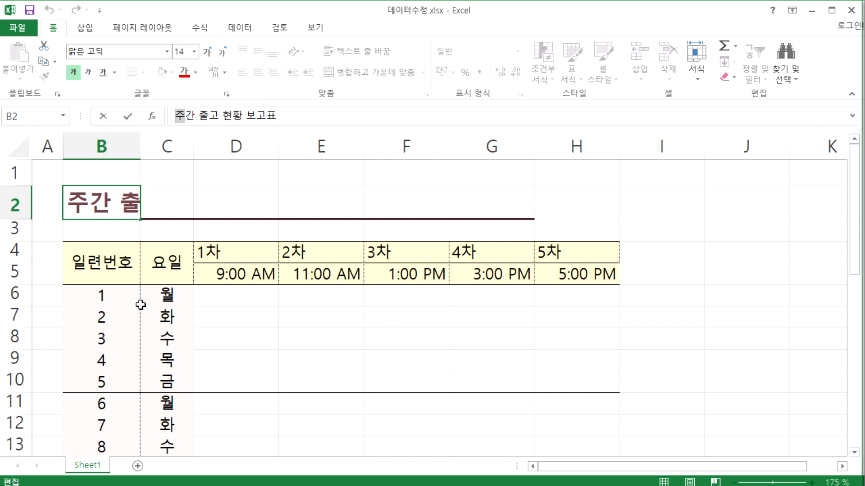
pyautogui.press('Escape')
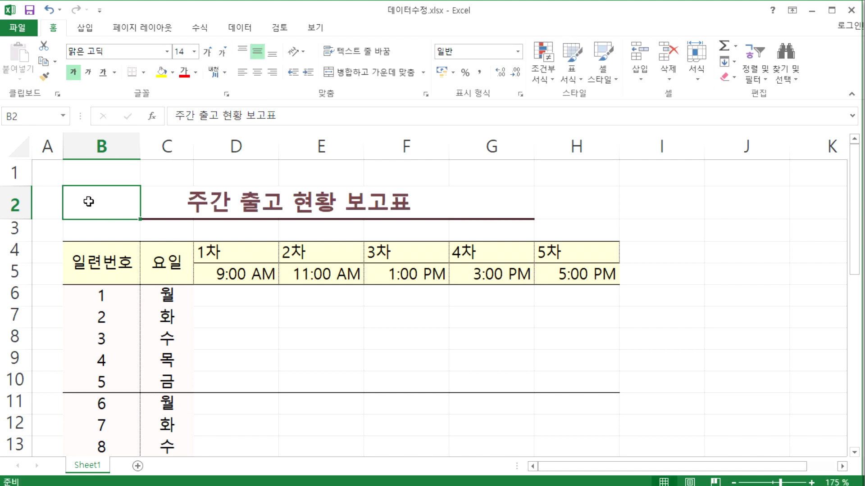
pyautogui.click(246, 206)
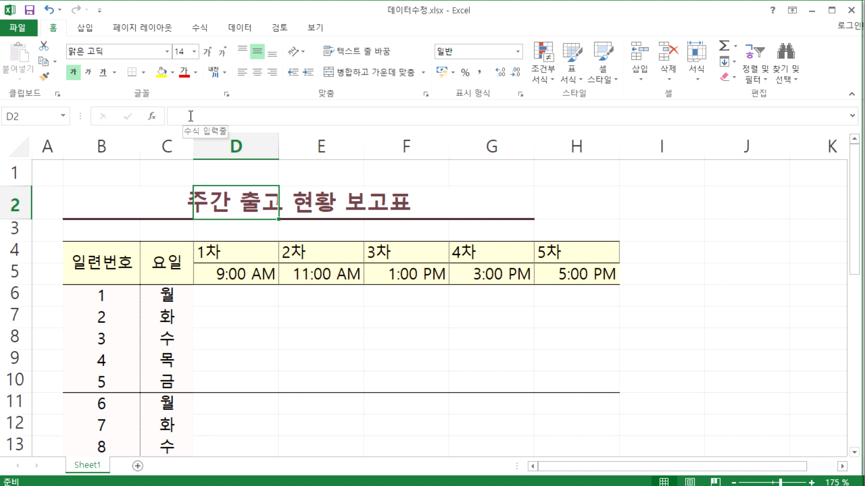
pyautogui.click(106, 197)
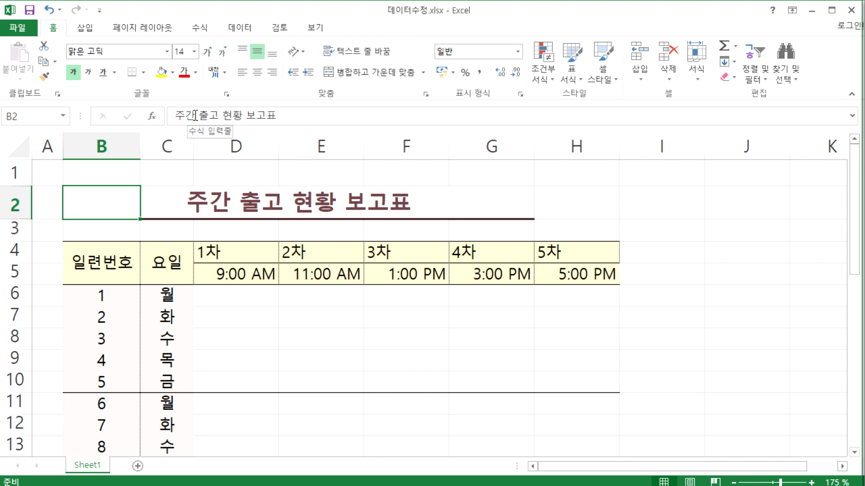
pyautogui.doubleClick(91, 203)
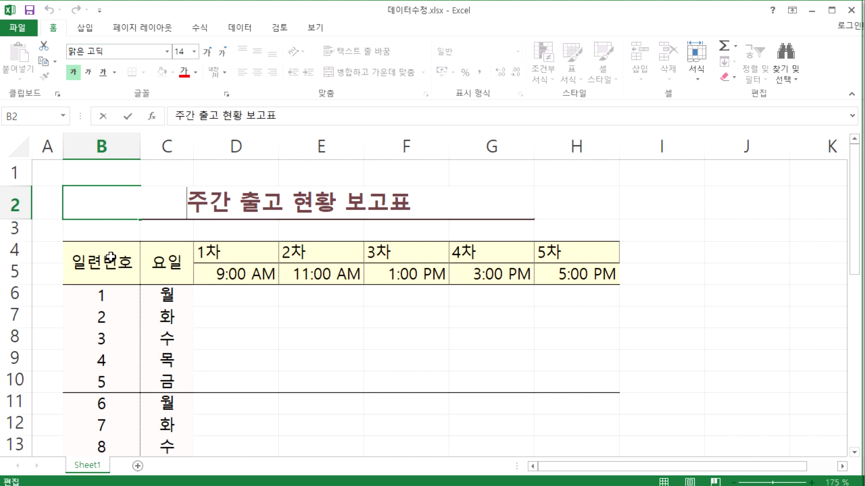
pyautogui.doubleClick(86, 207)
pyautogui.click(85, 205)
pyautogui.press('Escape')
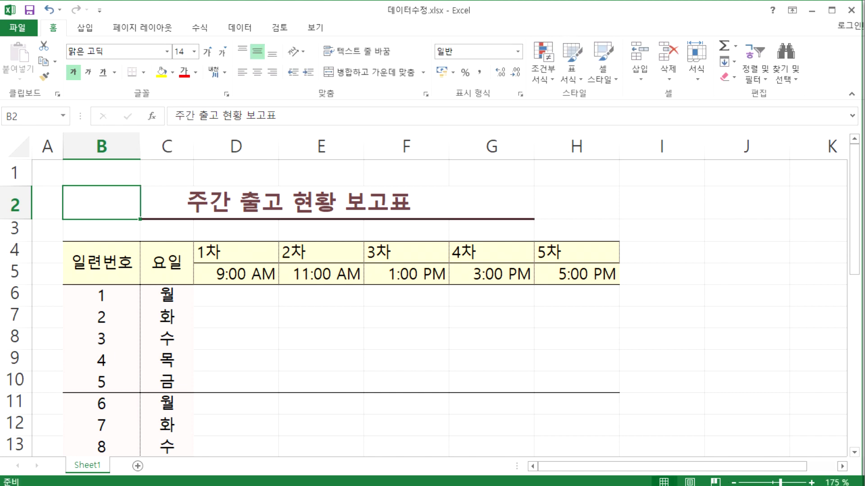
# Step: Switch to Notepad and review the notes on ways to edit Excel data, highlighting 수식입력줄을 클릭
pyautogui.hotkey('alt', 'Tab')
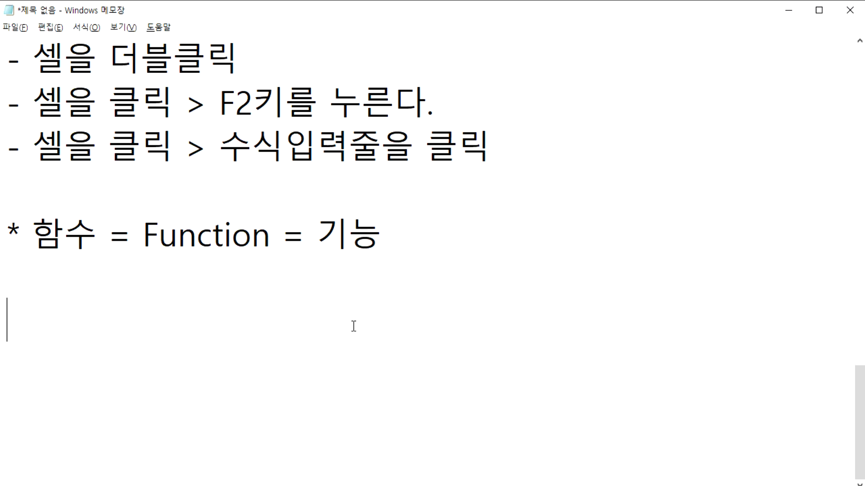
pyautogui.scroll(2, 353, 324)
pyautogui.click(42, 418)
pyautogui.moveTo(220, 417); pyautogui.dragTo(464, 426)
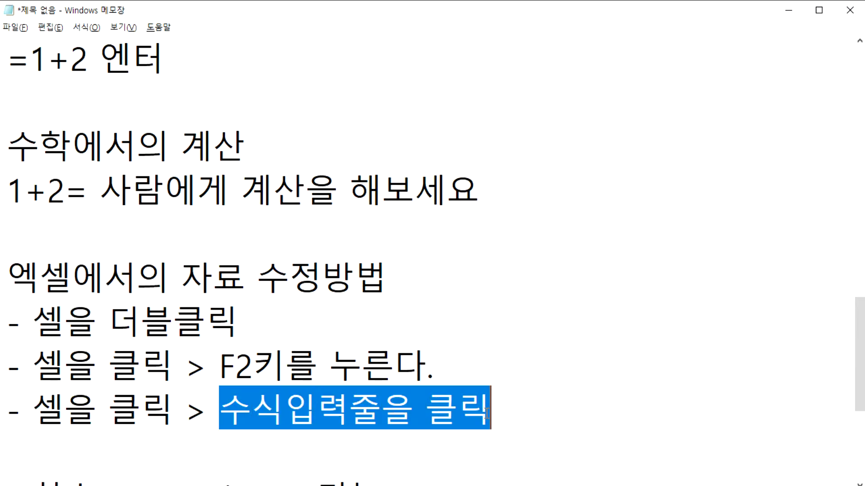
pyautogui.scroll(-2, 450, 426)
pyautogui.click(124, 322)
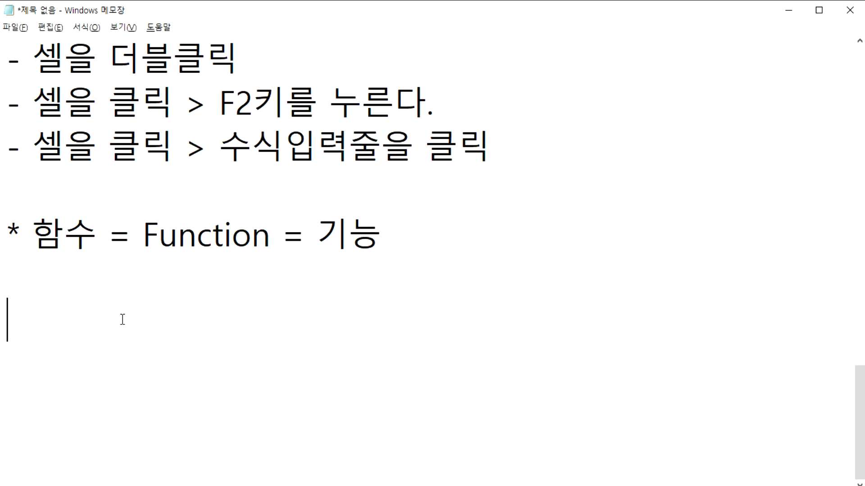
# Step: Switch back to Excel and change the title in cell B2 to 월간 출고 현황 보고표
pyautogui.hotkey('alt', 'Tab')
pyautogui.click(176, 115)
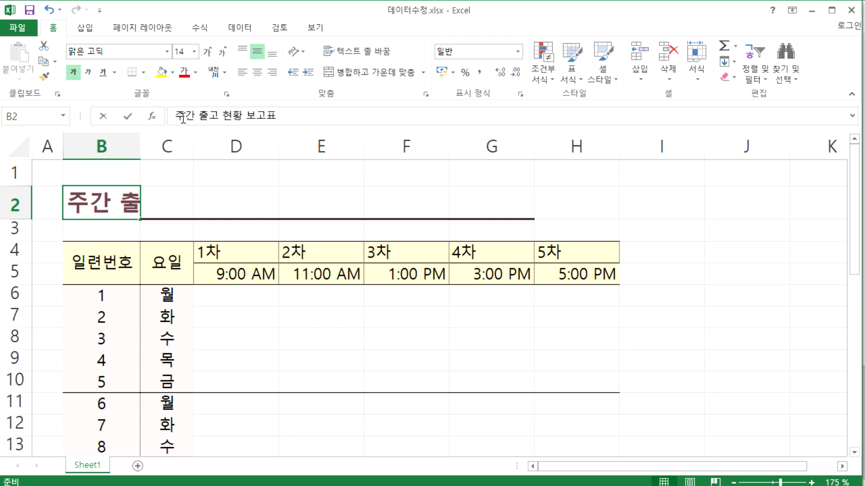
pyautogui.write('월')
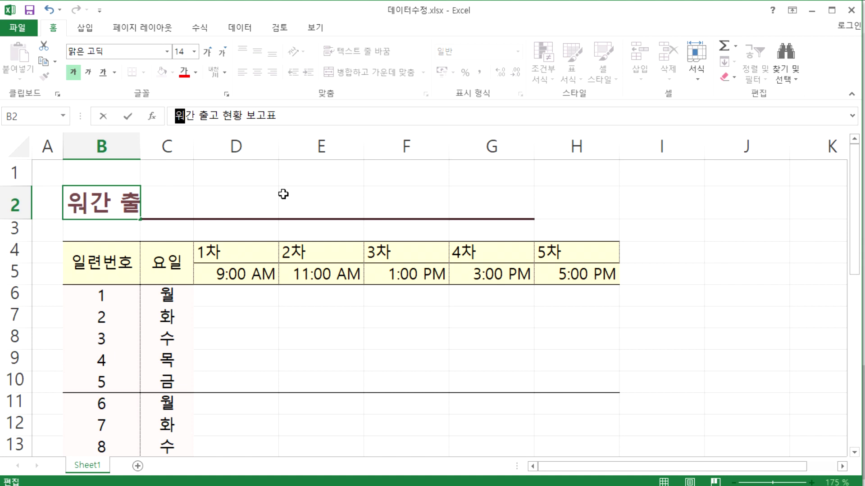
pyautogui.press('Return')
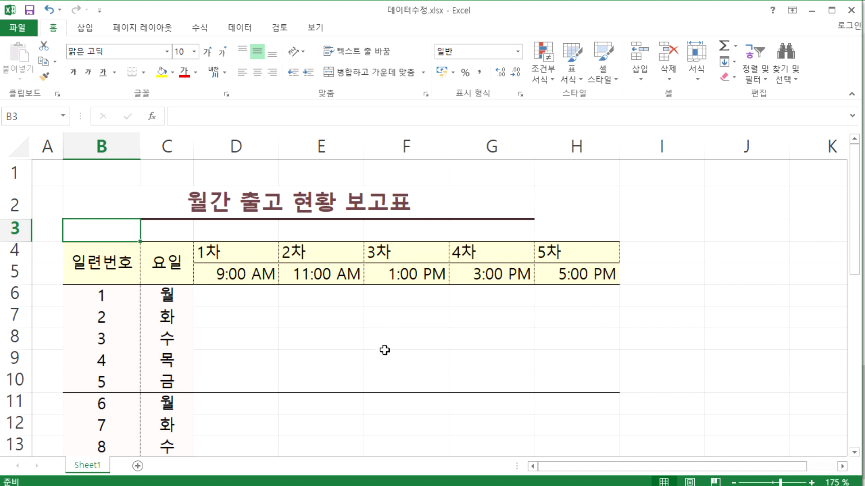
# Step: Examine the 일련번호 and 요일 headers and the paired round and time cells in rows 4 and 5
pyautogui.click(110, 259)
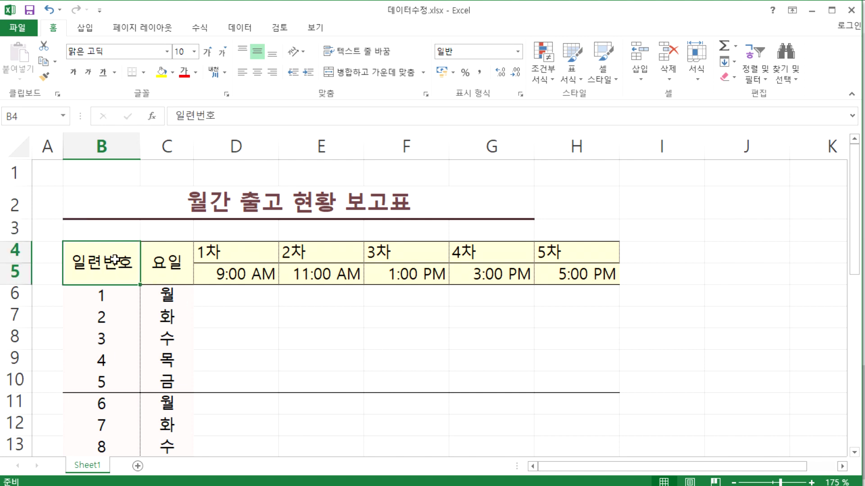
pyautogui.click(160, 258)
pyautogui.moveTo(242, 254); pyautogui.dragTo(228, 272)
pyautogui.moveTo(316, 253); pyautogui.dragTo(323, 269)
pyautogui.moveTo(399, 254); pyautogui.dragTo(400, 266)
pyautogui.moveTo(482, 253); pyautogui.dragTo(482, 272)
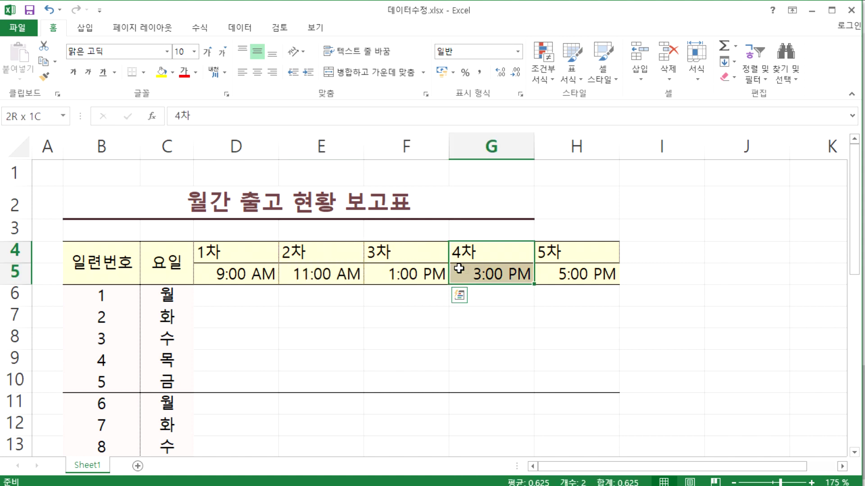
pyautogui.click(175, 269)
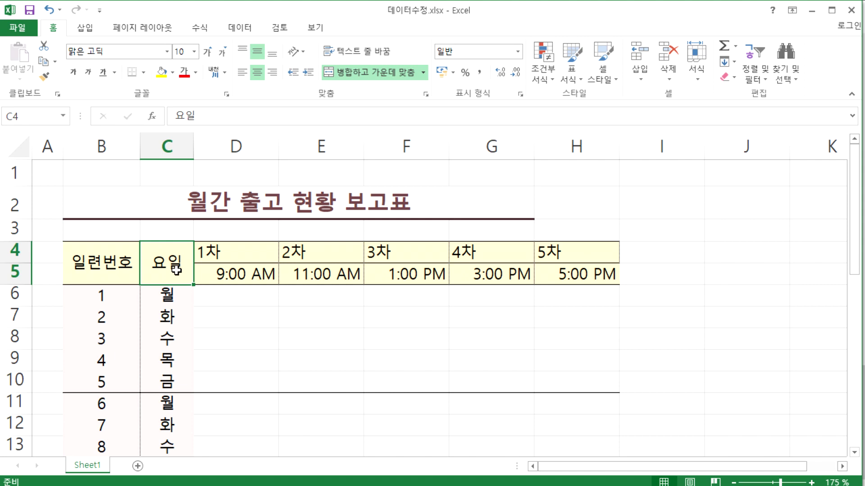
# Step: Examine the table's weekday rows from row 6 down, the title's span over columns B to G, and column H
pyautogui.moveTo(15, 250); pyautogui.dragTo(11, 448)
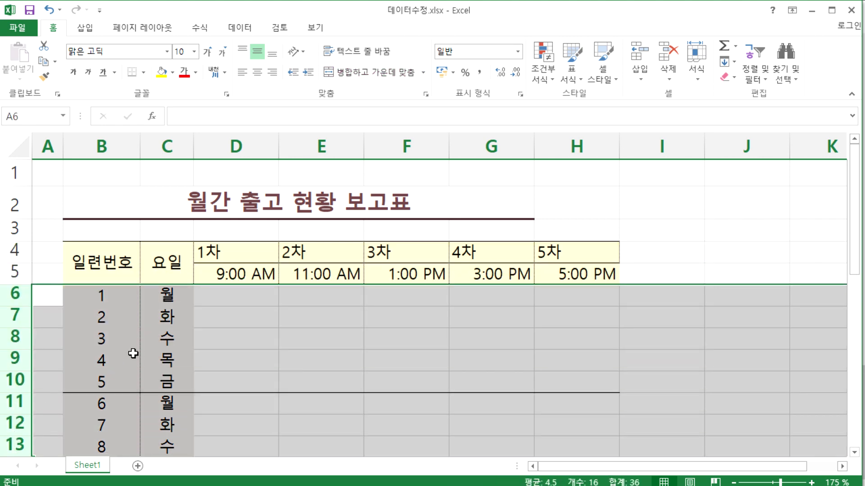
pyautogui.moveTo(15, 295); pyautogui.dragTo(152, 323)
pyautogui.click(203, 323)
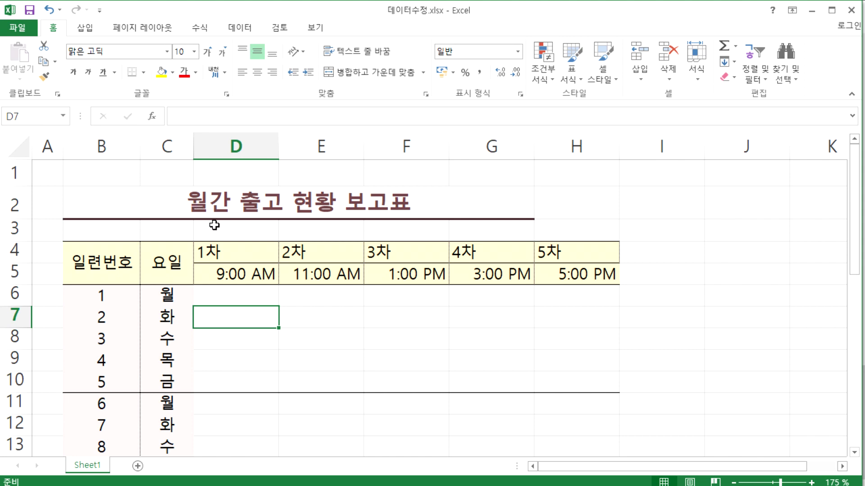
pyautogui.click(558, 144)
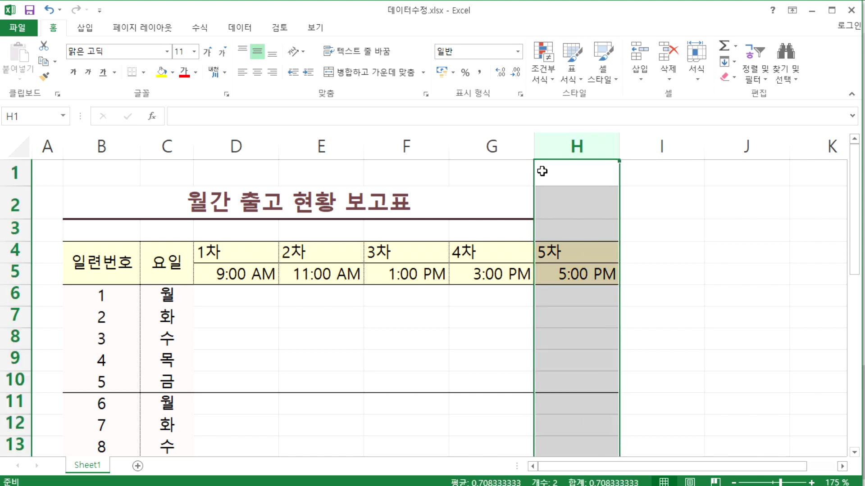
pyautogui.moveTo(106, 205); pyautogui.dragTo(459, 199)
pyautogui.moveTo(448, 144); pyautogui.dragTo(113, 144)
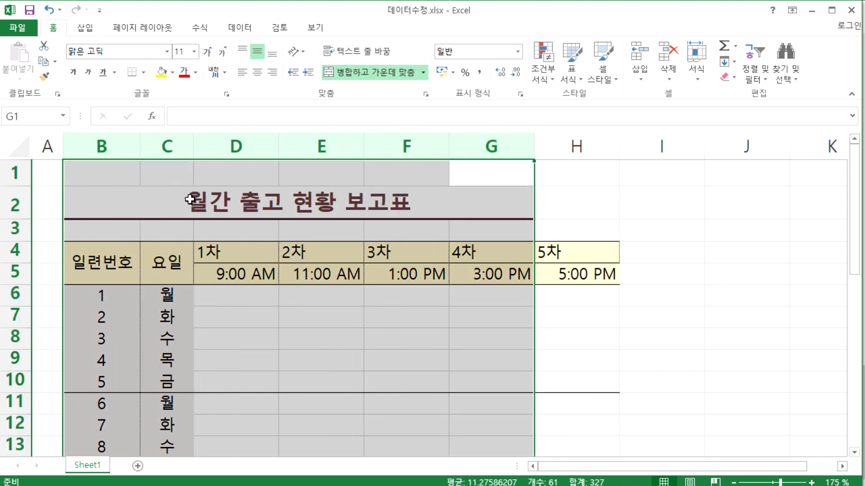
pyautogui.click(584, 153)
pyautogui.click(539, 363)
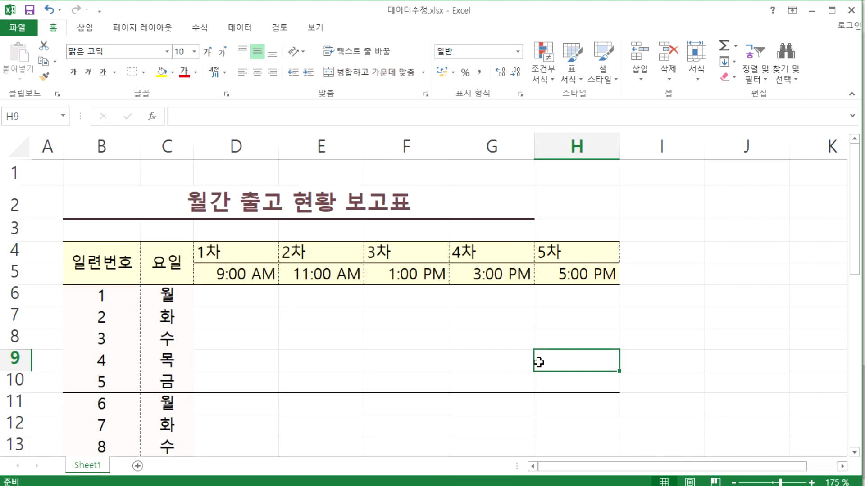
# Step: Clear the contents of cells H1:H12 and undo the clearing
pyautogui.moveTo(575, 176); pyautogui.dragTo(595, 435)
pyautogui.press('Delete')
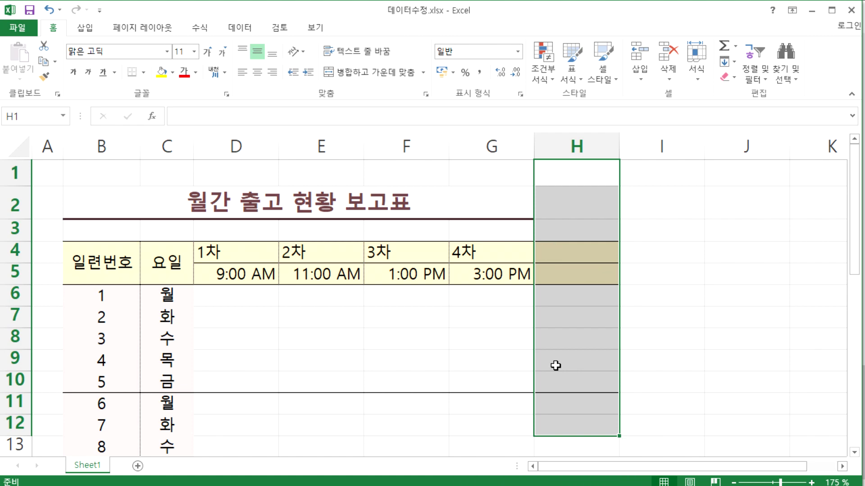
pyautogui.scroll(-4, 555, 366)
pyautogui.scroll(4, 554, 365)
pyautogui.click(554, 358)
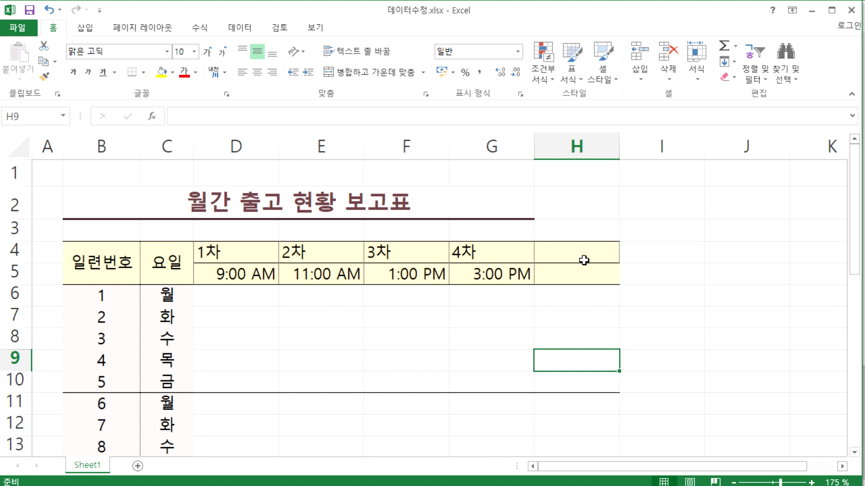
pyautogui.hotkey('ctrl', 'z')
pyautogui.click(568, 315)
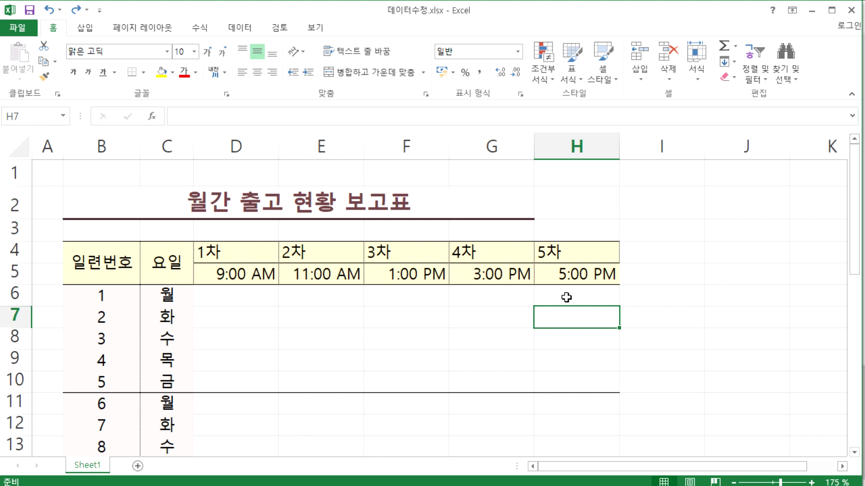
# Step: Delete the entire column H containing the 5차 round and its 5:00 PM time
pyautogui.click(579, 143)
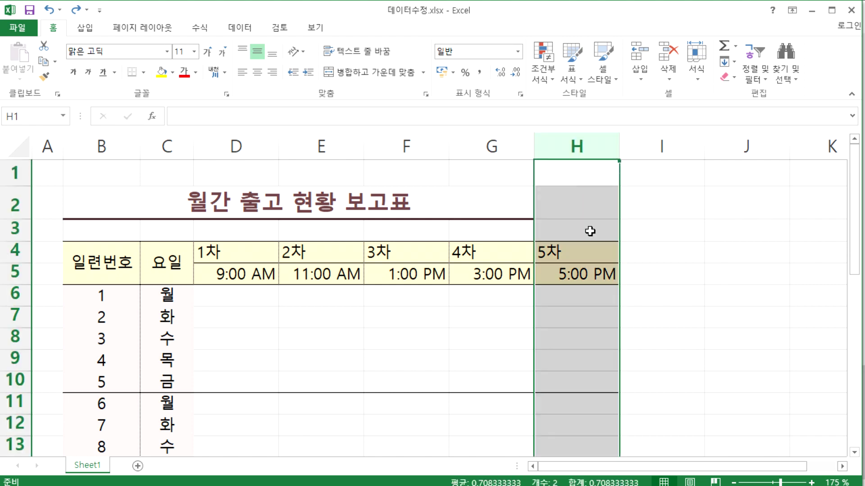
pyautogui.rightClick(563, 145)
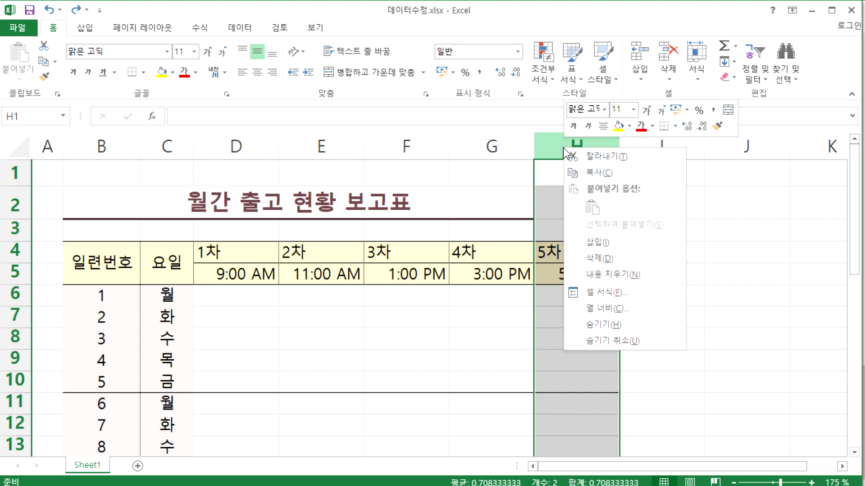
pyautogui.click(730, 80)
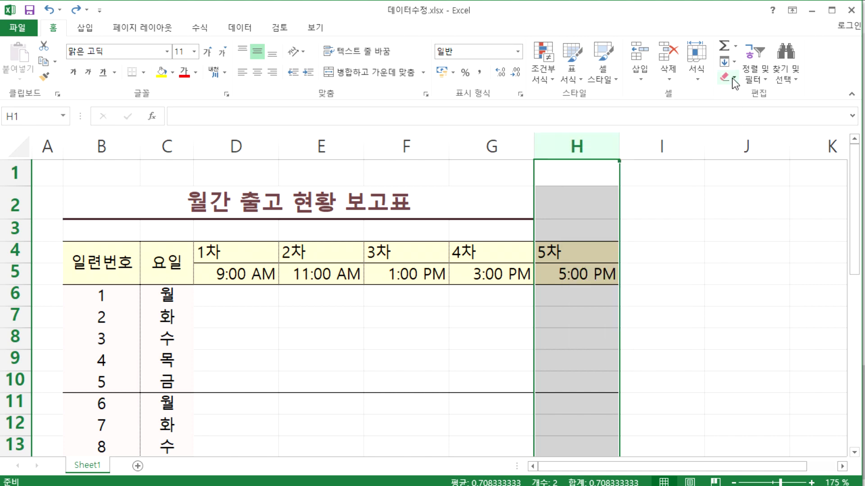
pyautogui.click(731, 78)
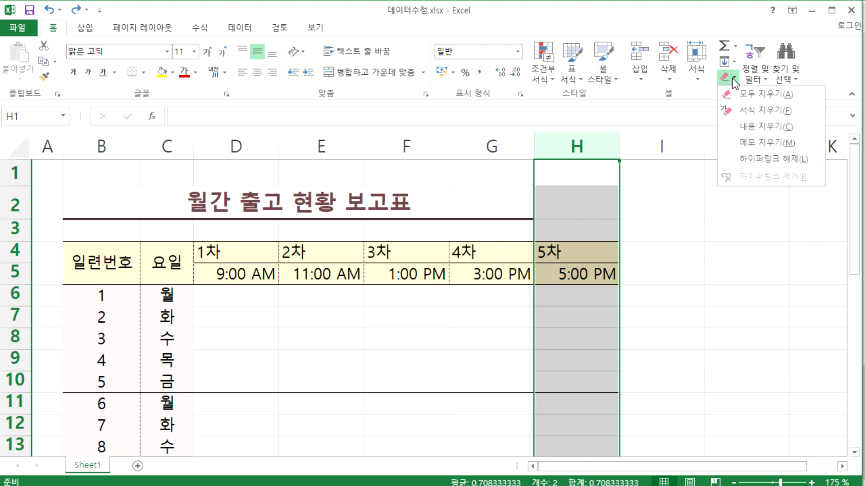
pyautogui.click(671, 79)
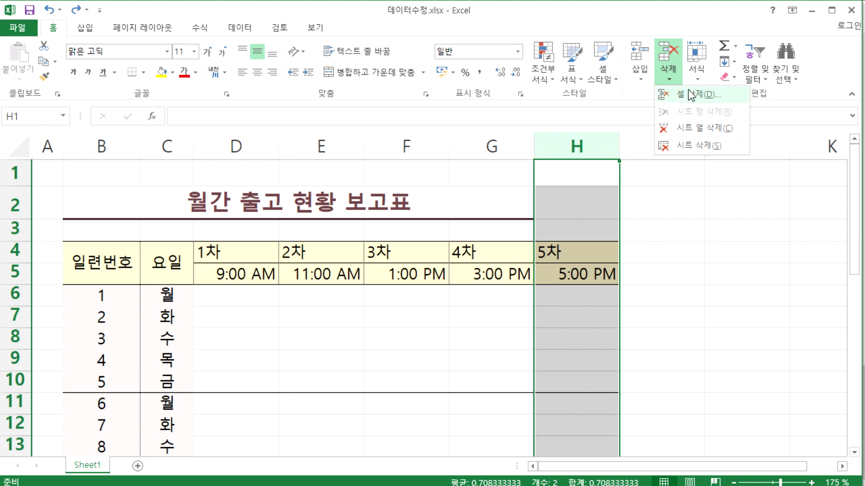
pyautogui.click(566, 144)
pyautogui.rightClick(567, 144)
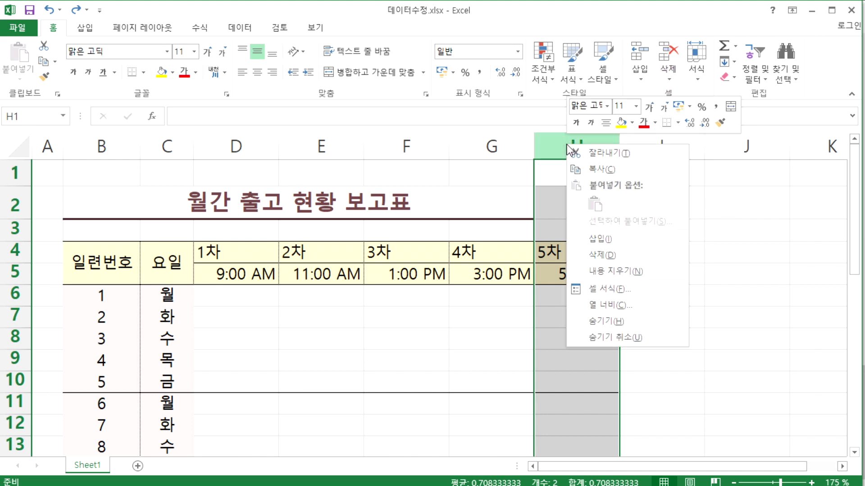
pyautogui.click(605, 254)
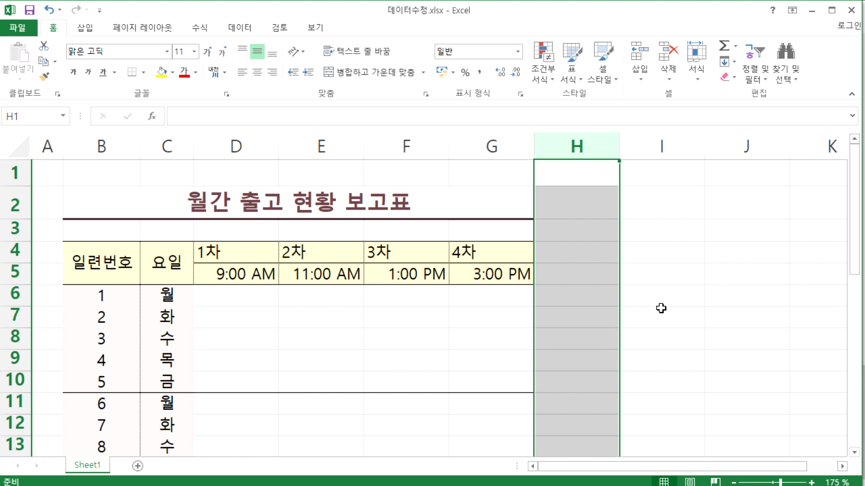
pyautogui.click(687, 342)
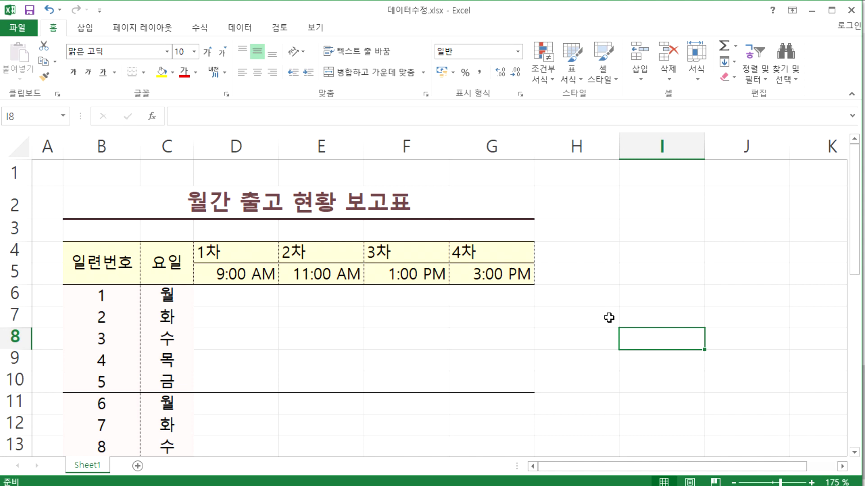
# Step: Enter 5차 in cell H4 beside the 4차 header, then clear that entry
pyautogui.click(566, 246)
pyautogui.click(566, 275)
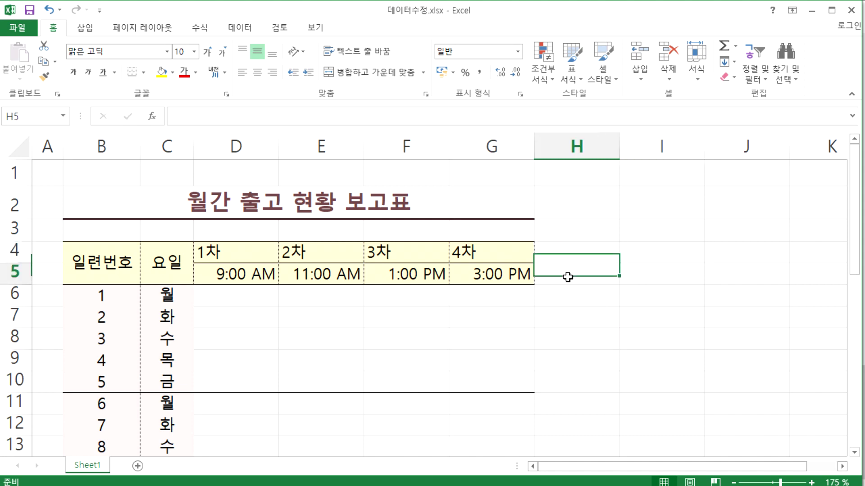
pyautogui.click(565, 255)
pyautogui.click(560, 276)
pyautogui.click(560, 251)
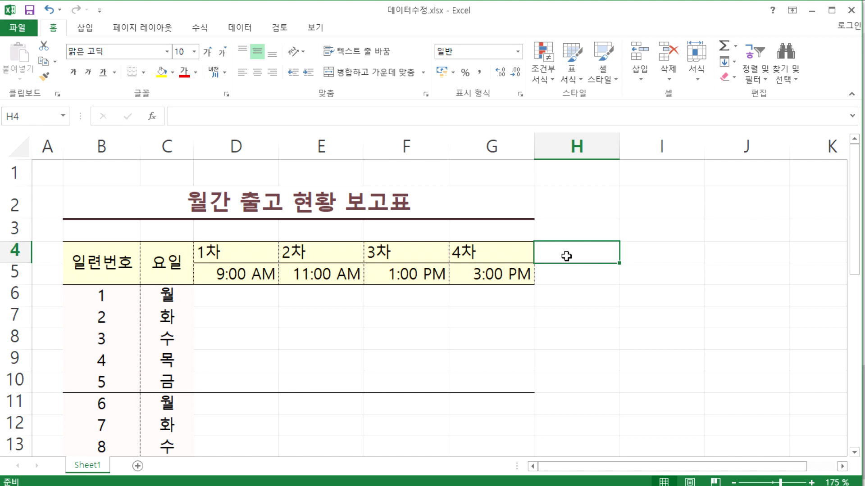
pyautogui.write('5ㅍ')
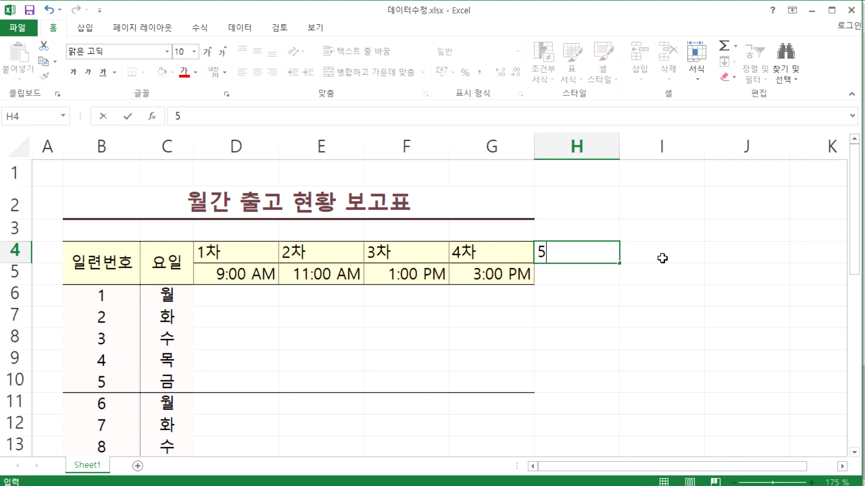
pyautogui.press('BackSpace')
pyautogui.write('차')
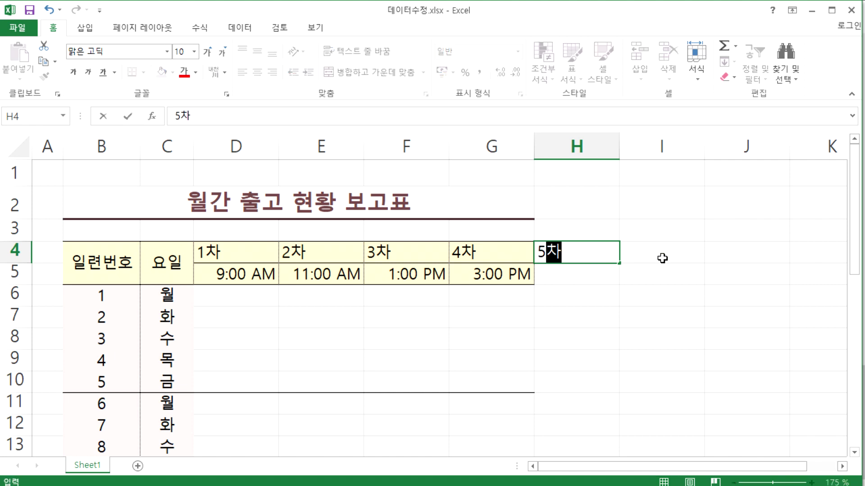
pyautogui.press('Return')
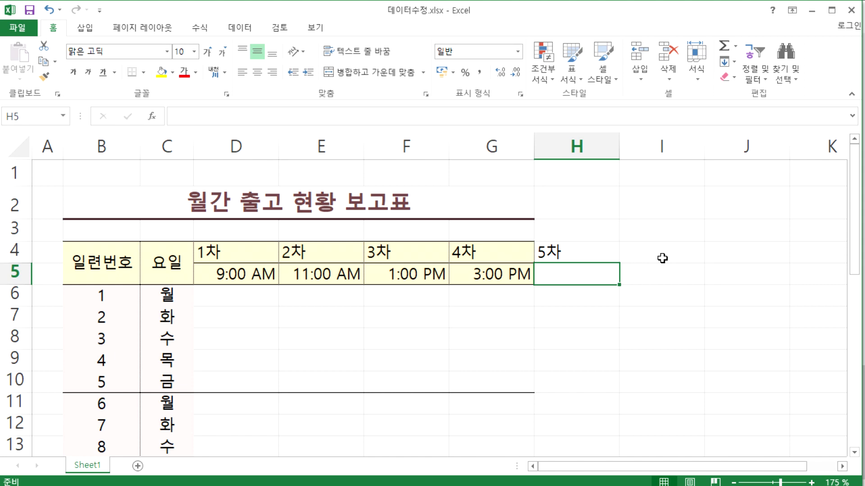
pyautogui.click(590, 249)
pyautogui.press('Delete')
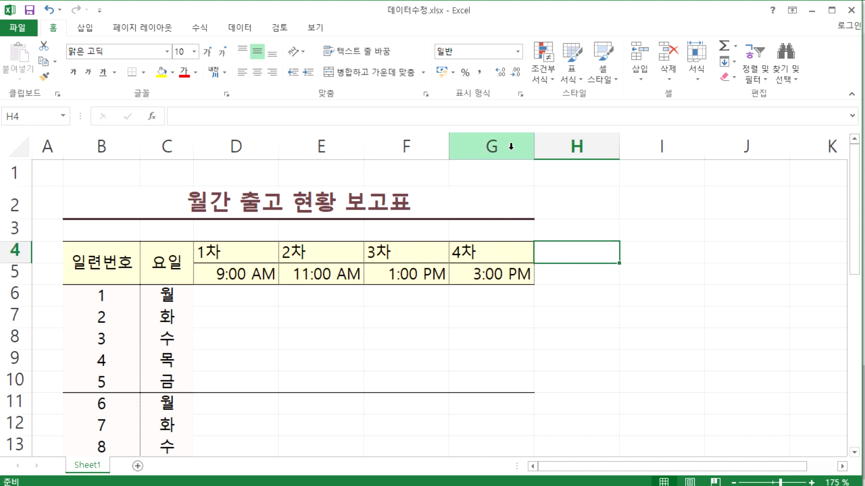
# Step: Copy the entire 4차 column G with its formatting into column H and end the copy mode
pyautogui.click(493, 146)
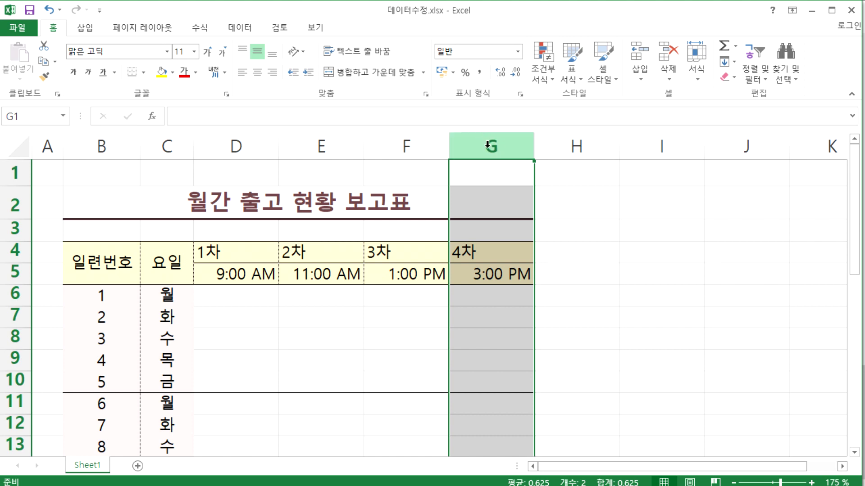
pyautogui.hotkey('ctrl', 'c')
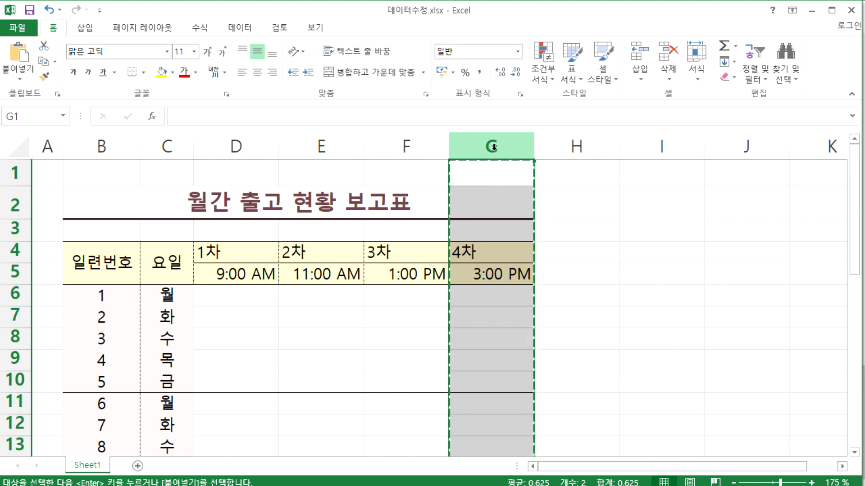
pyautogui.click(571, 141)
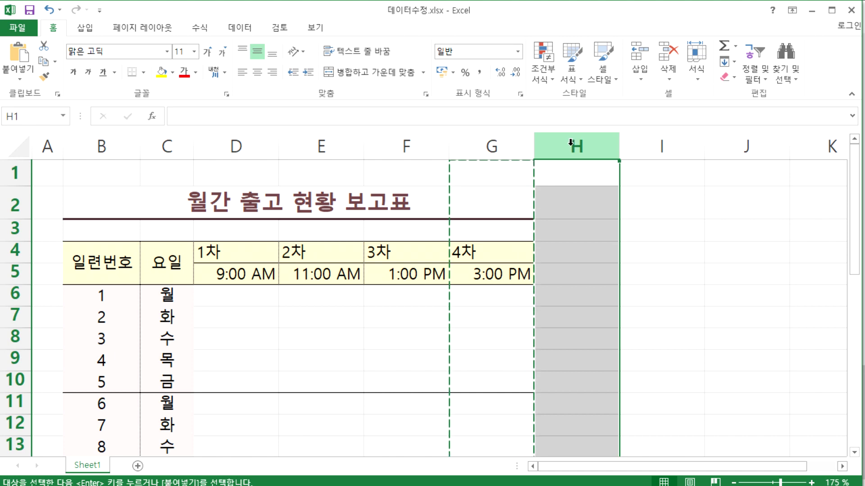
pyautogui.hotkey('ctrl', 'v')
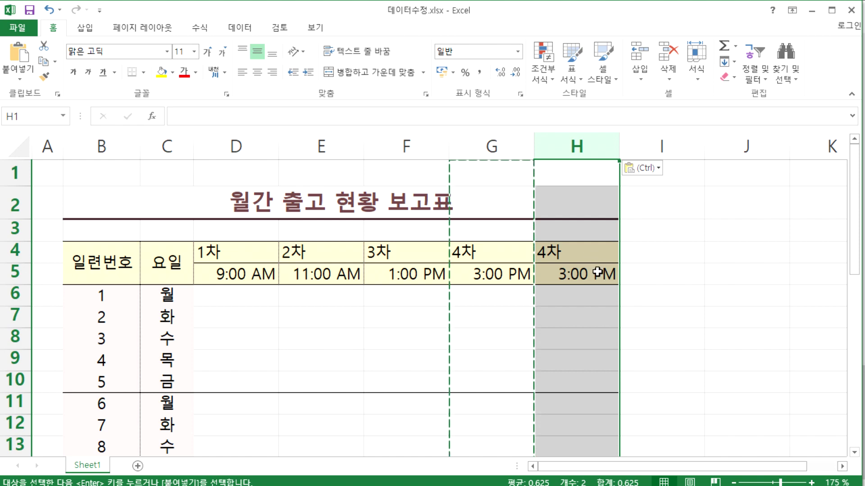
pyautogui.press('Escape')
pyautogui.click(547, 252)
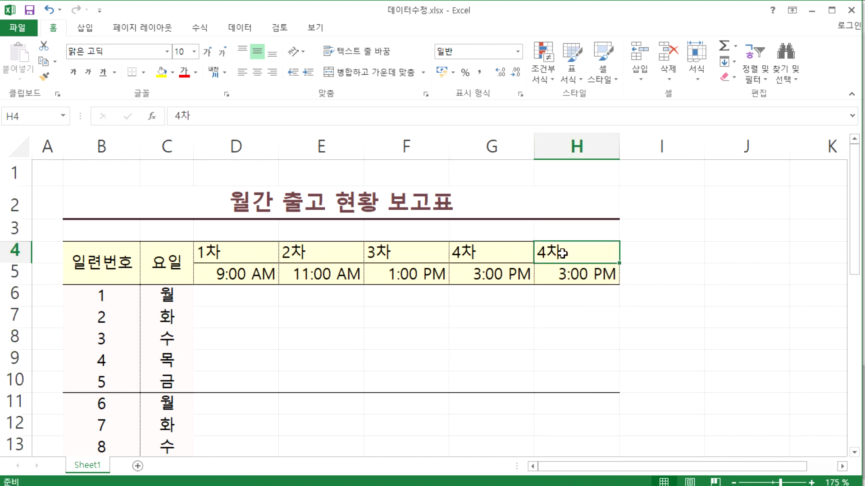
# Step: Try auto-filling the 4차 header from G4 into H4 and undo the fill
pyautogui.click(477, 252)
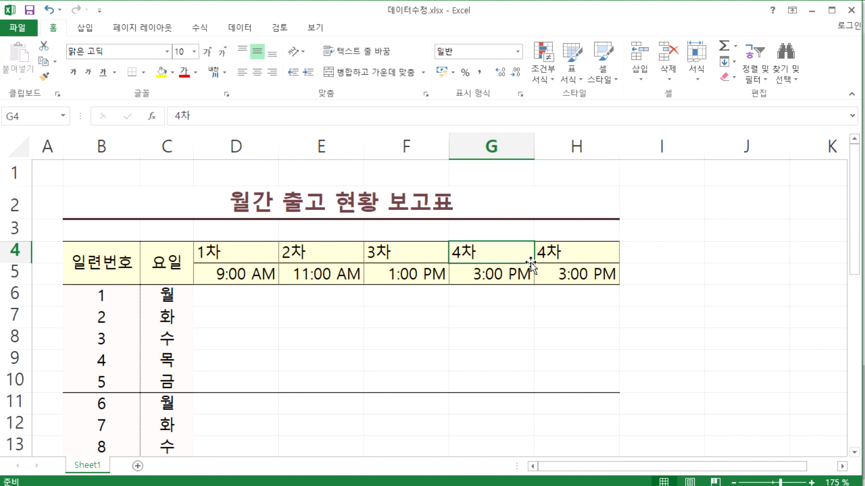
pyautogui.moveTo(533, 263); pyautogui.dragTo(599, 264)
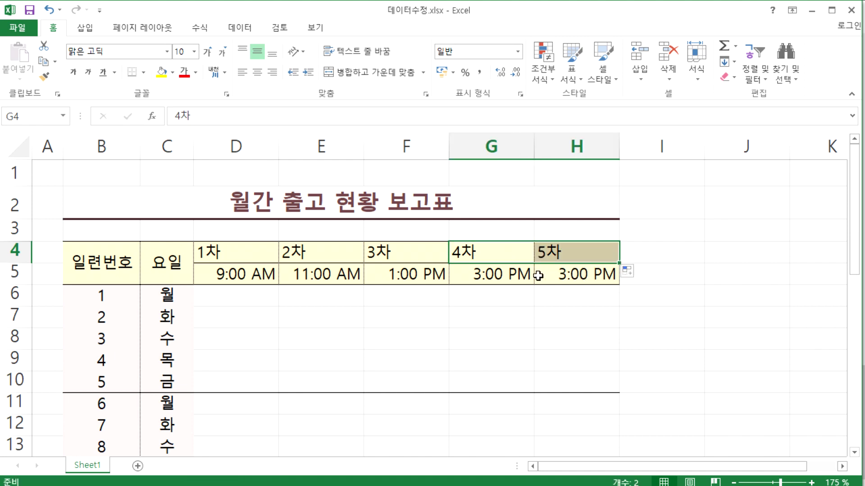
pyautogui.hotkey('ctrl', 'z')
pyautogui.click(555, 254)
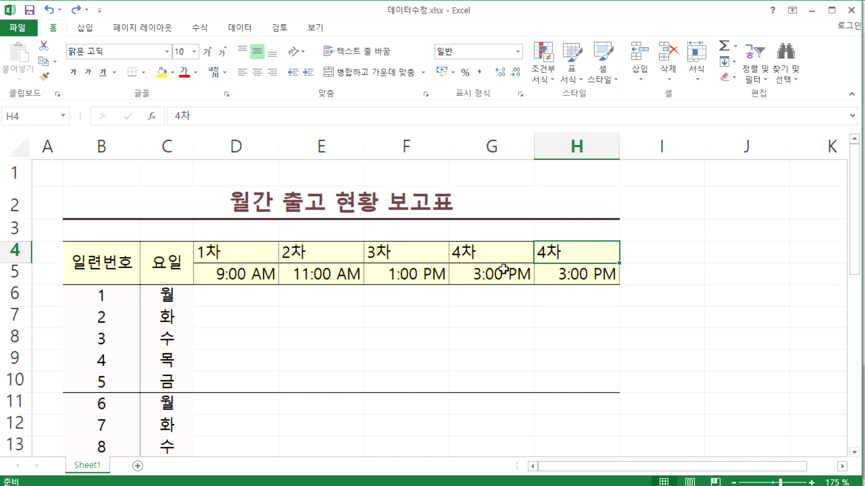
# Step: Auto-fill the header from G4 into H4 as 5차 and set the time in H5 to 5:00 PM
pyautogui.click(479, 257)
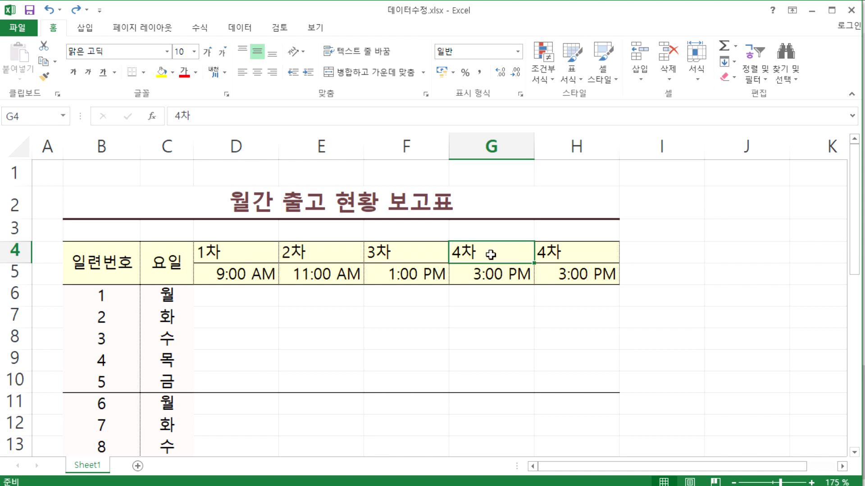
pyautogui.moveTo(535, 262); pyautogui.dragTo(618, 263)
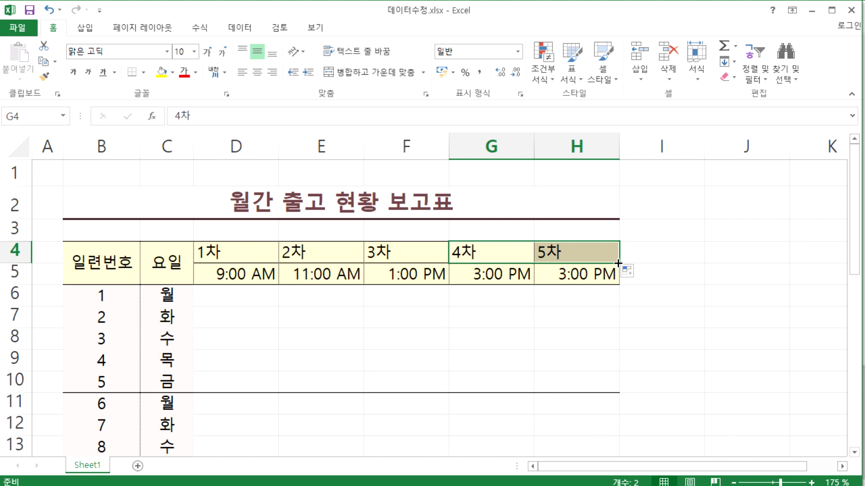
pyautogui.click(578, 274)
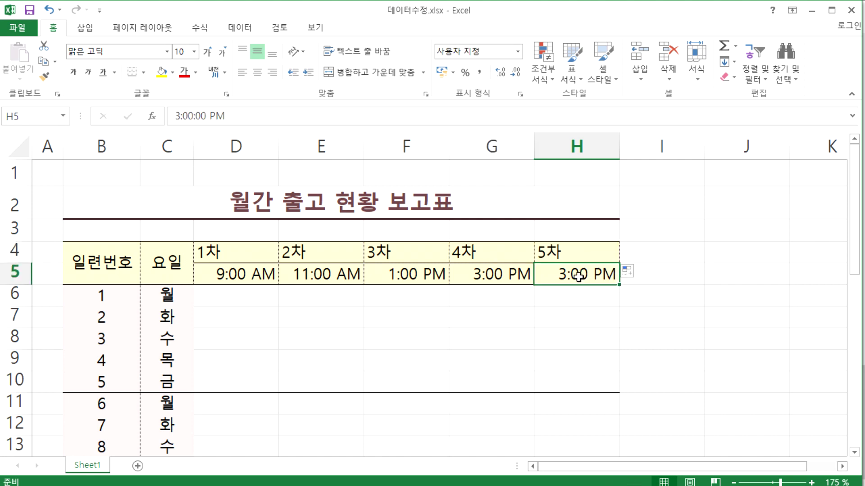
pyautogui.doubleClick(552, 273)
pyautogui.moveTo(545, 273); pyautogui.dragTo(537, 274)
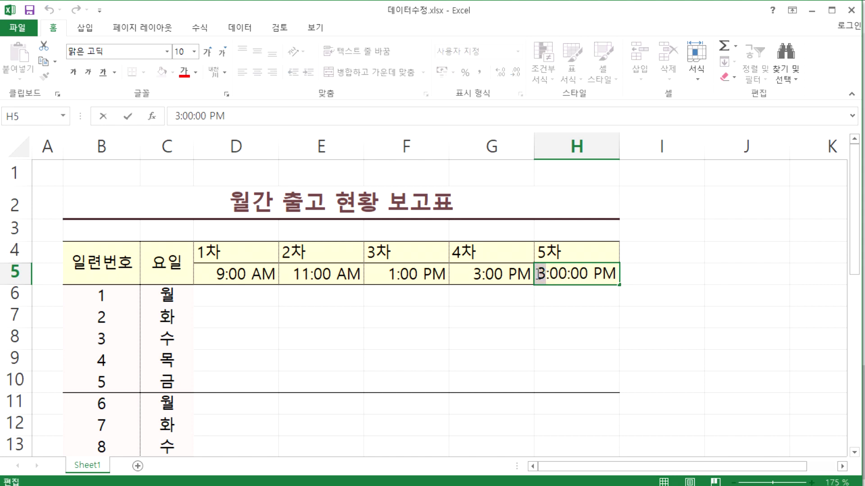
pyautogui.write('5')
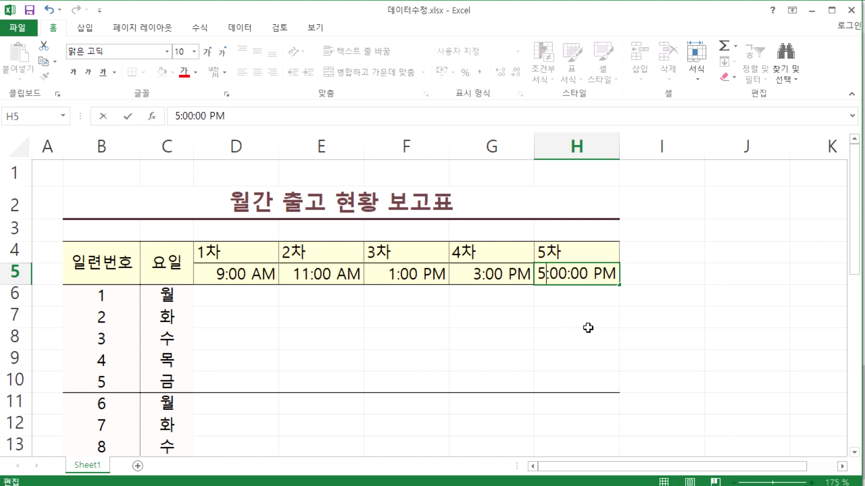
pyautogui.press('Return')
# Step: Examine the 4차 and 5차 headers and times, column H down the table, and the empty column beside it
pyautogui.click(504, 255)
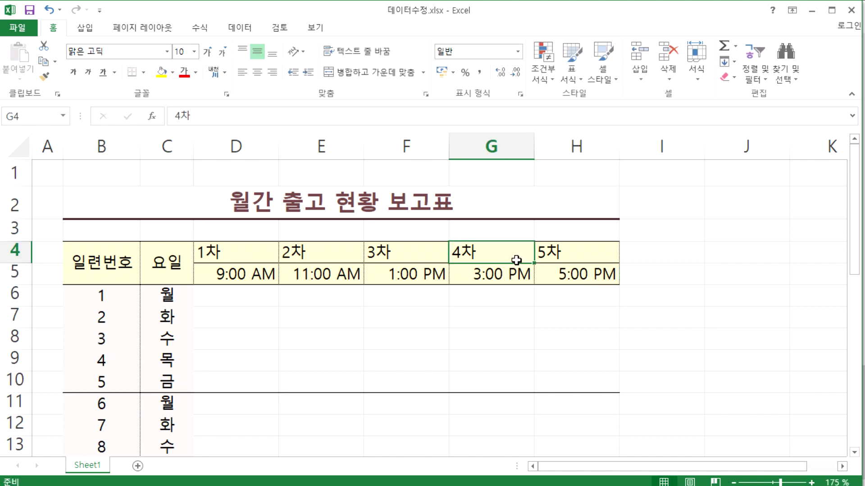
pyautogui.click(562, 274)
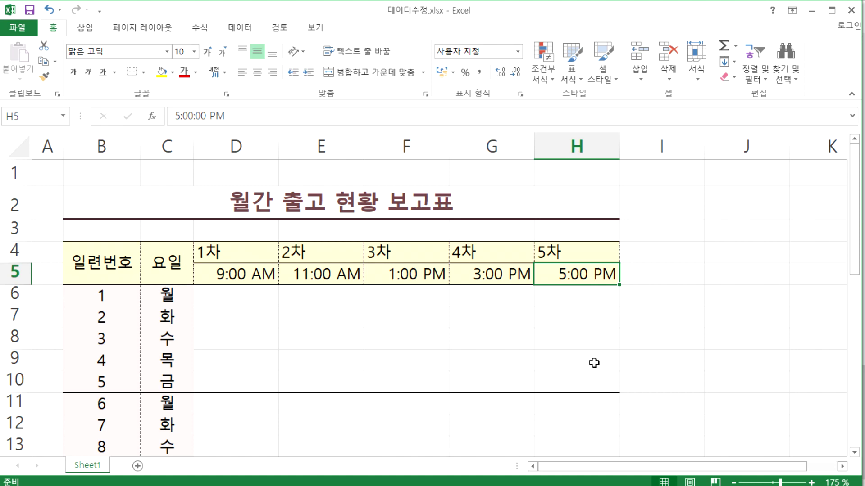
pyautogui.scroll(-5, 593, 356)
pyautogui.scroll(1, 595, 365)
pyautogui.scroll(-3, 595, 365)
pyautogui.scroll(7, 595, 363)
pyautogui.click(565, 145)
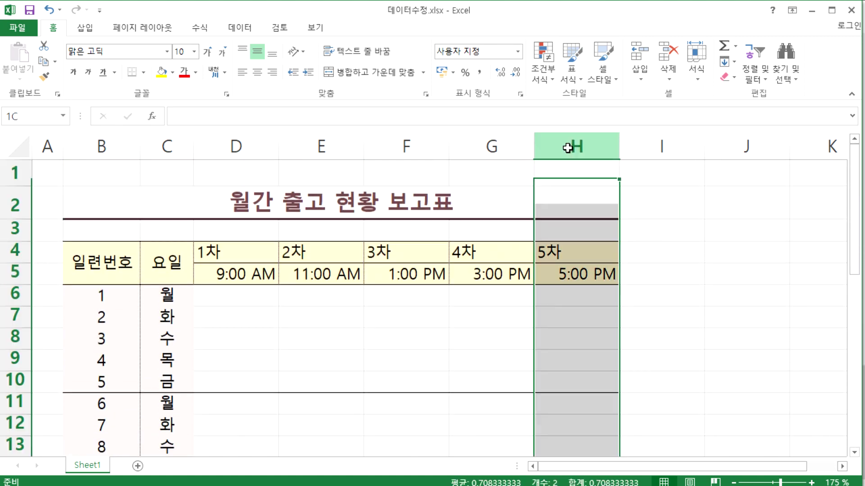
pyautogui.click(588, 358)
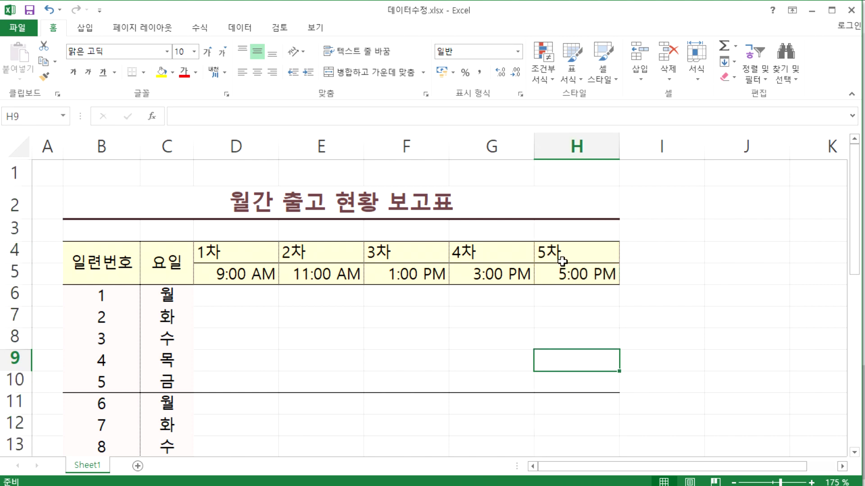
pyautogui.click(662, 255)
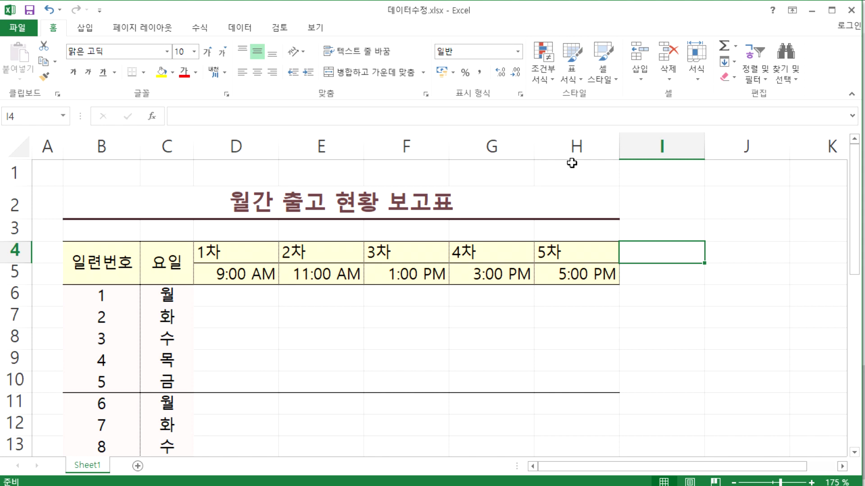
# Step: Copy the entire 5차 column H into column I and end the copy mode with I4 selected
pyautogui.scroll(-4, 641, 300)
pyautogui.scroll(4, 641, 299)
pyautogui.click(578, 145)
pyautogui.hotkey('ctrl', 'c')
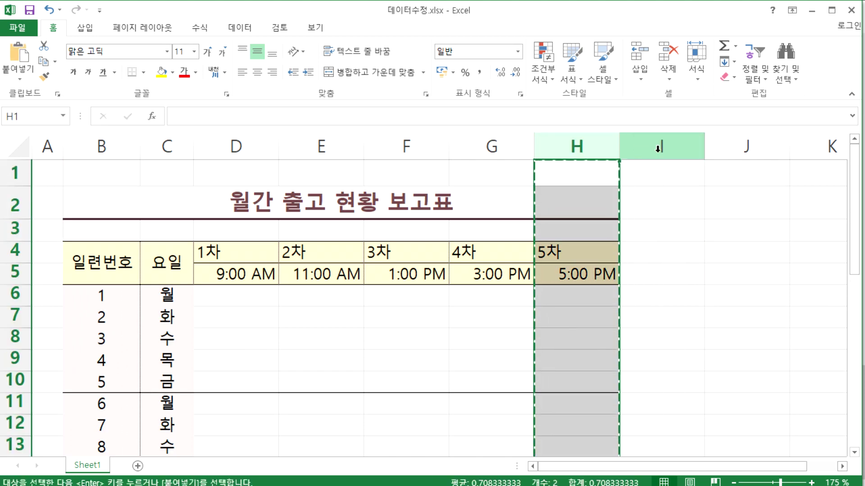
pyautogui.click(658, 148)
pyautogui.hotkey('ctrl', 'v')
pyautogui.click(650, 258)
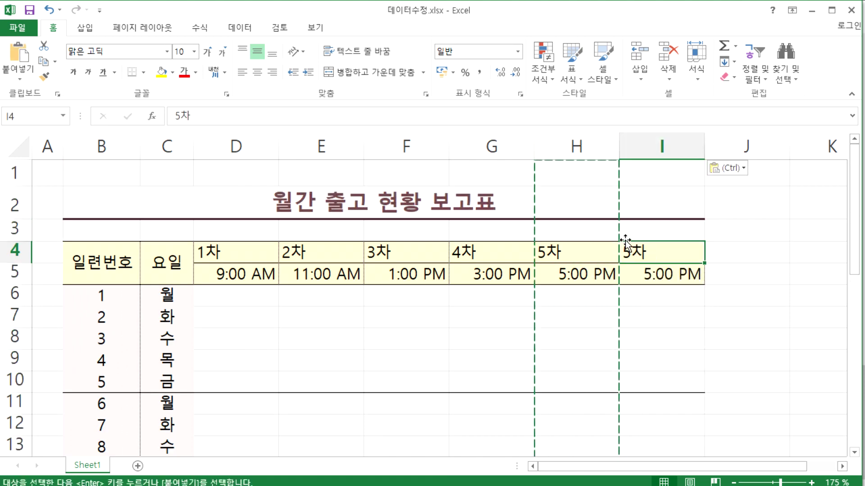
pyautogui.press('Escape')
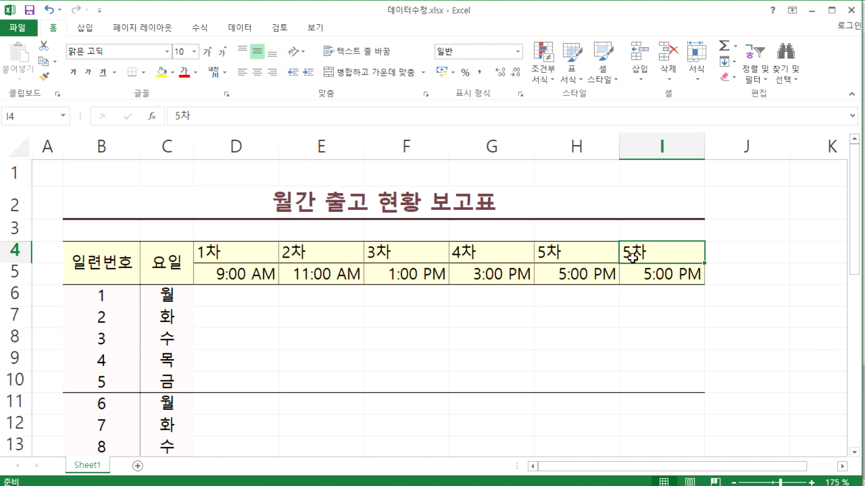
# Step: Delete the two 5차 columns H and I from the table and undo the deletion
pyautogui.scroll(-4, 650, 325)
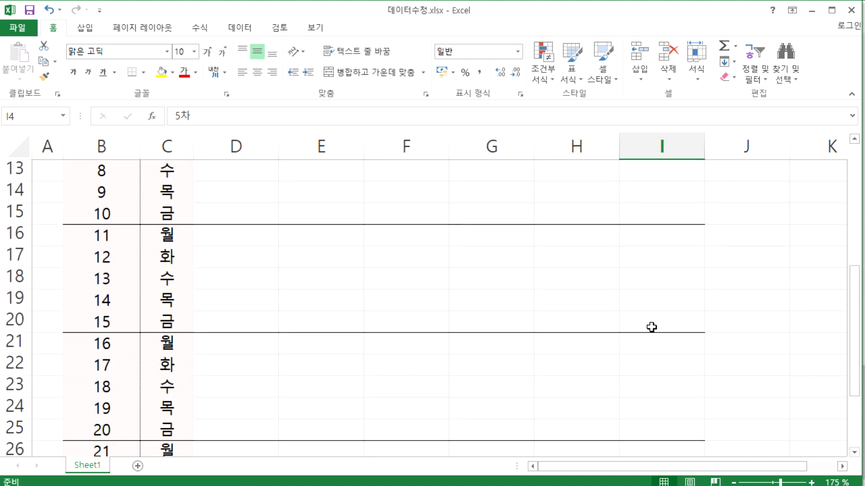
pyautogui.scroll(4, 651, 328)
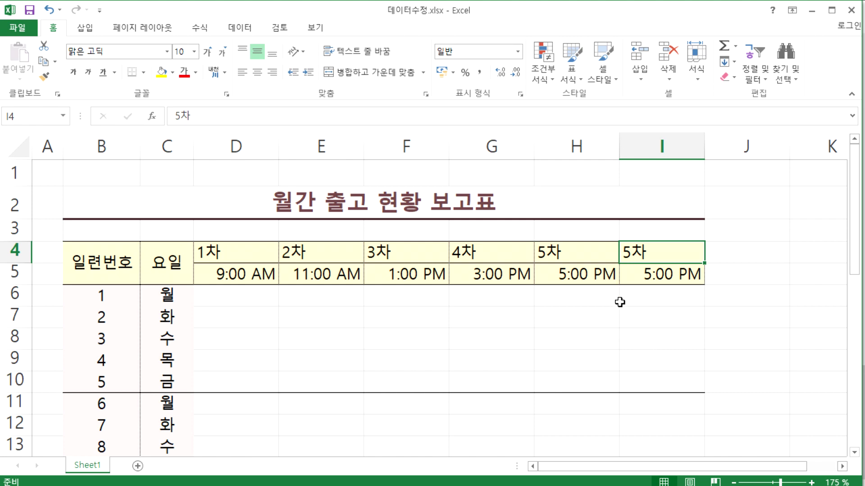
pyautogui.click(574, 145)
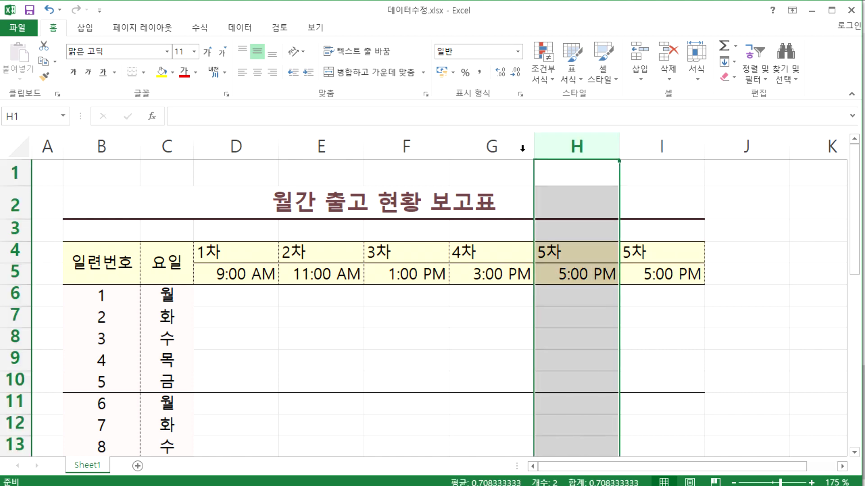
pyautogui.moveTo(523, 148); pyautogui.dragTo(106, 132)
pyautogui.moveTo(576, 148); pyautogui.dragTo(643, 147)
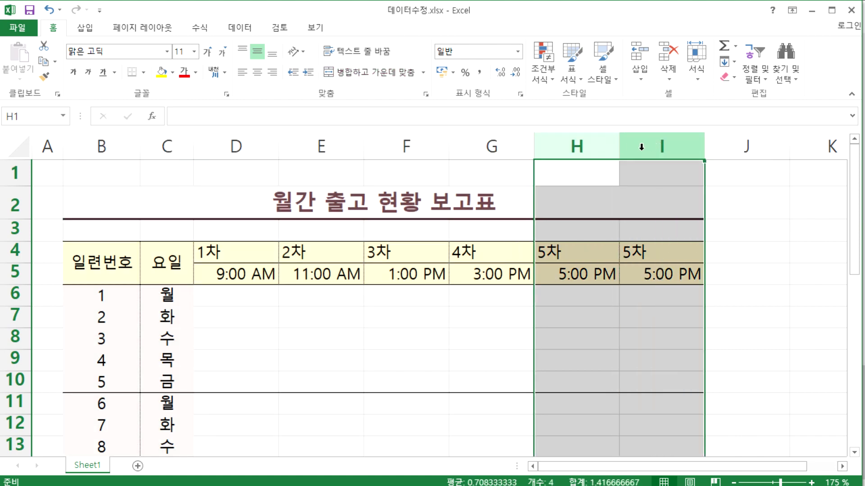
pyautogui.rightClick(643, 147)
pyautogui.click(672, 263)
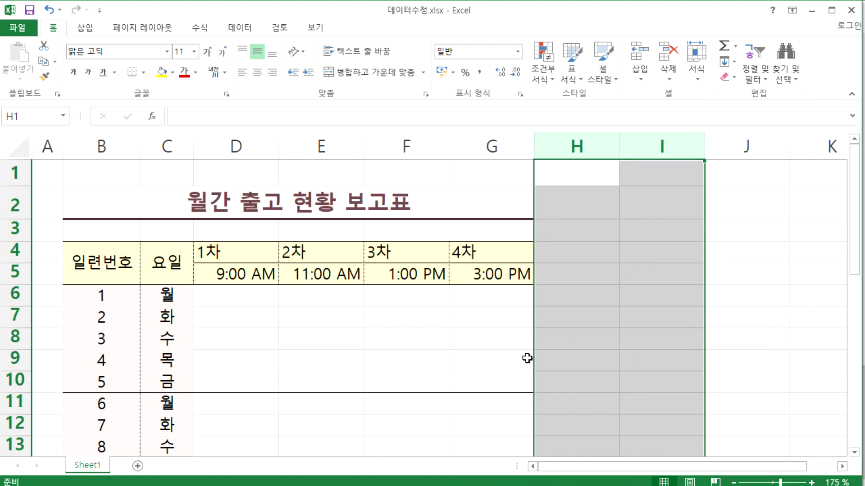
pyautogui.click(583, 144)
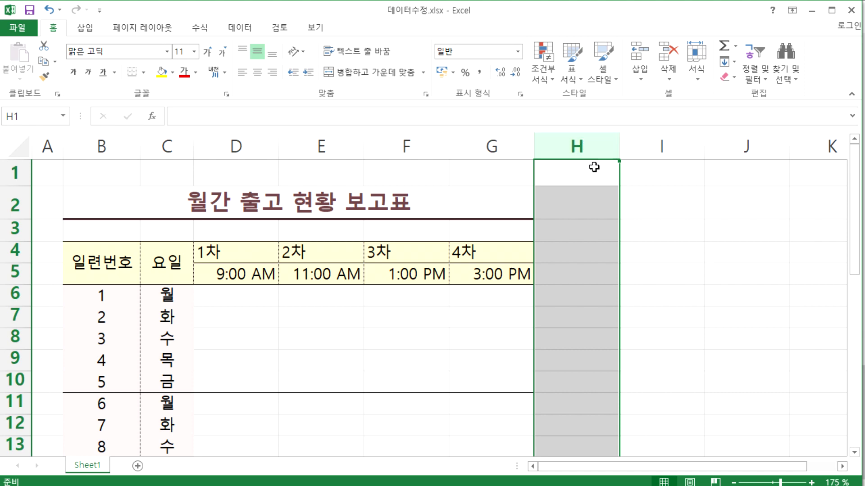
pyautogui.hotkey('ctrl', 'z')
# Step: Repeat the deletion of both 5차 columns and undo it
pyautogui.rightClick(655, 146)
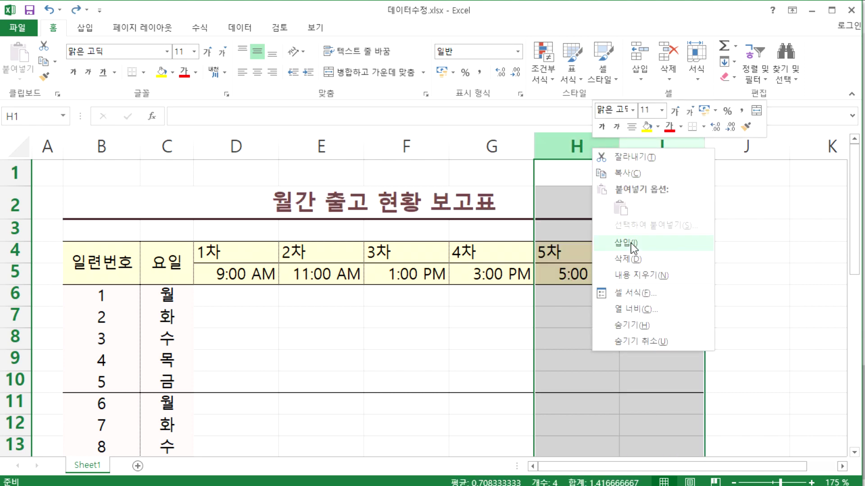
pyautogui.click(667, 260)
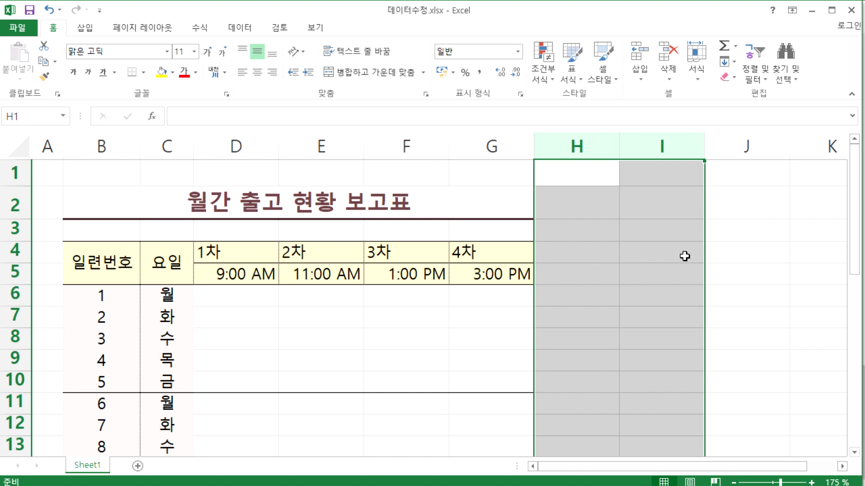
pyautogui.hotkey('ctrl', 'z')
# Step: Enter the sample text ㄴㅇㄹ in J3, beside the table
pyautogui.moveTo(761, 240); pyautogui.dragTo(764, 323)
pyautogui.write('ㄴㅇㄹ')
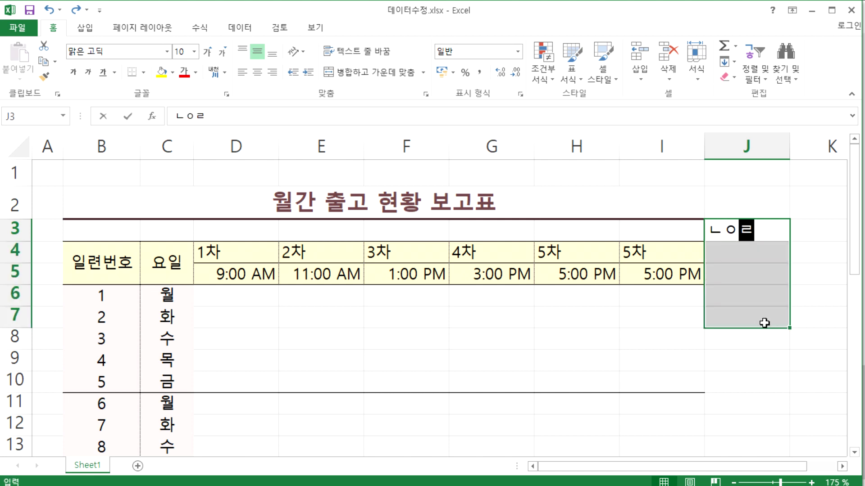
pyautogui.click(734, 235)
# Step: Delete the entire columns H and I and clear the sample text from H3
pyautogui.moveTo(577, 148); pyautogui.dragTo(647, 140)
pyautogui.rightClick(644, 143)
pyautogui.click(677, 256)
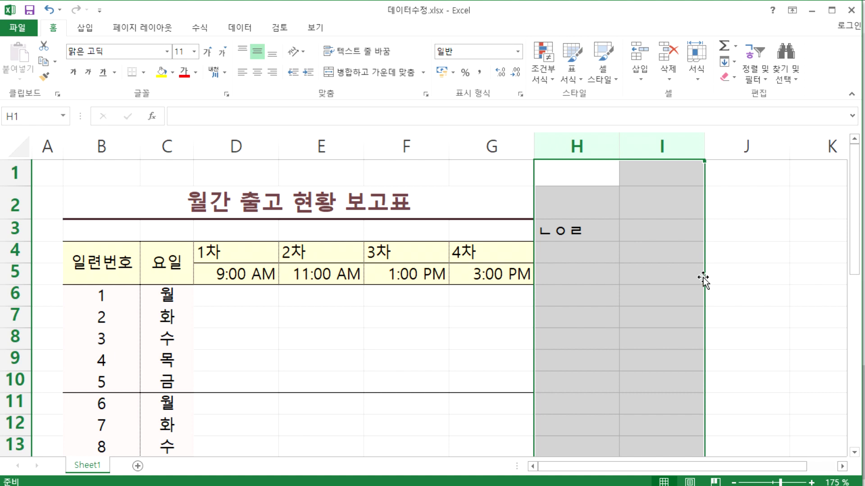
pyautogui.click(581, 232)
pyautogui.press('Delete')
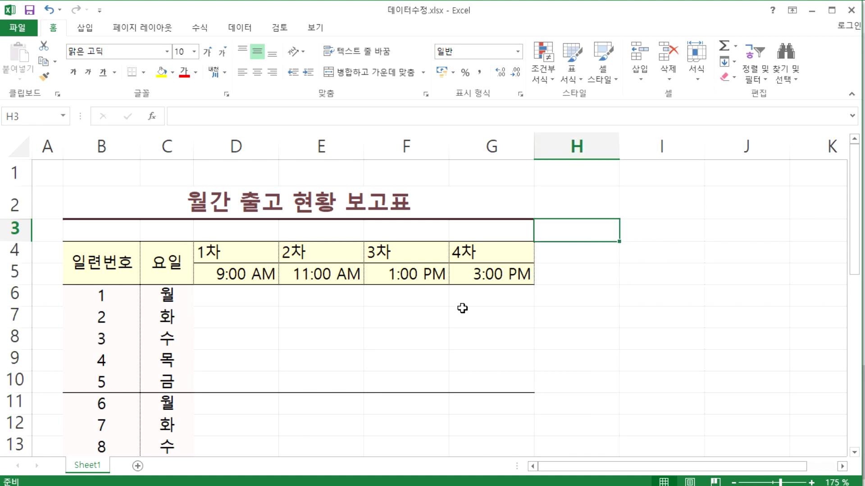
pyautogui.click(349, 322)
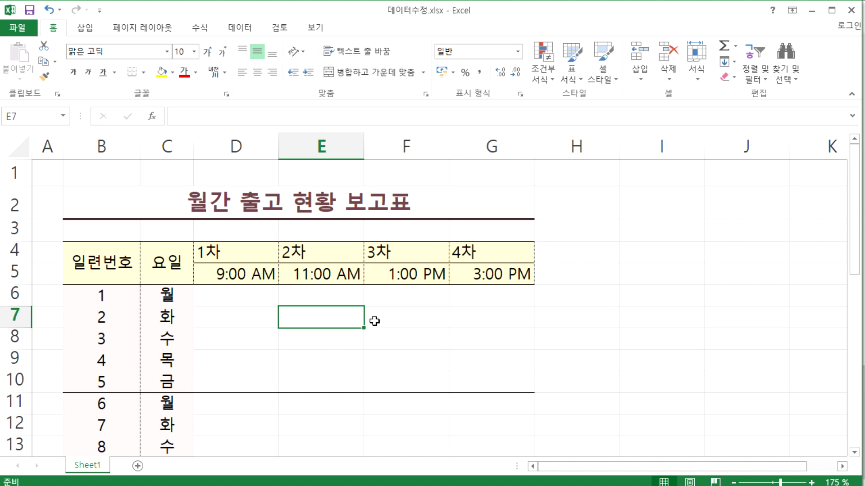
# Step: Auto-fill the header from G4 into H4, then try auto-filling the time from G5 into H5 and clear it
pyautogui.click(495, 249)
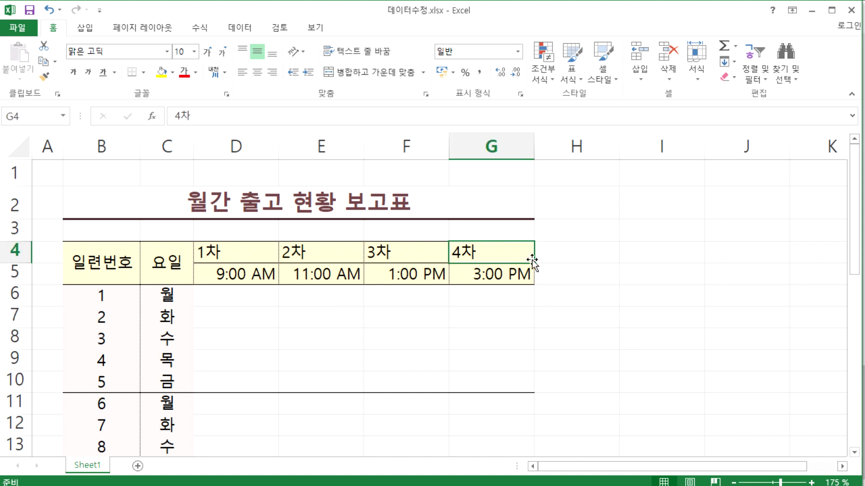
pyautogui.moveTo(534, 262); pyautogui.dragTo(585, 270)
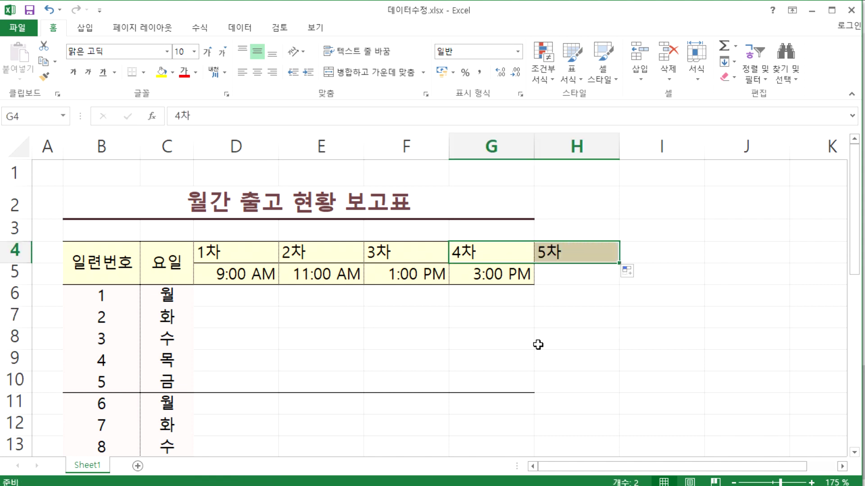
pyautogui.click(518, 276)
pyautogui.moveTo(534, 285); pyautogui.dragTo(620, 285)
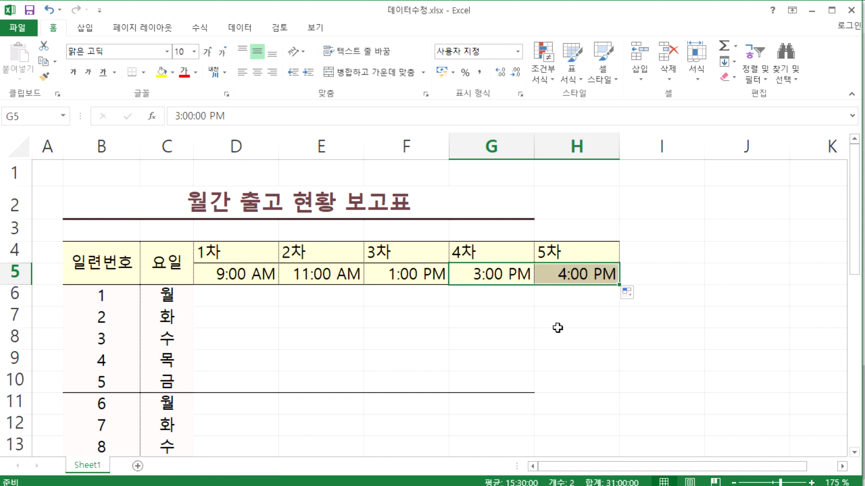
pyautogui.click(555, 278)
pyautogui.press('Delete')
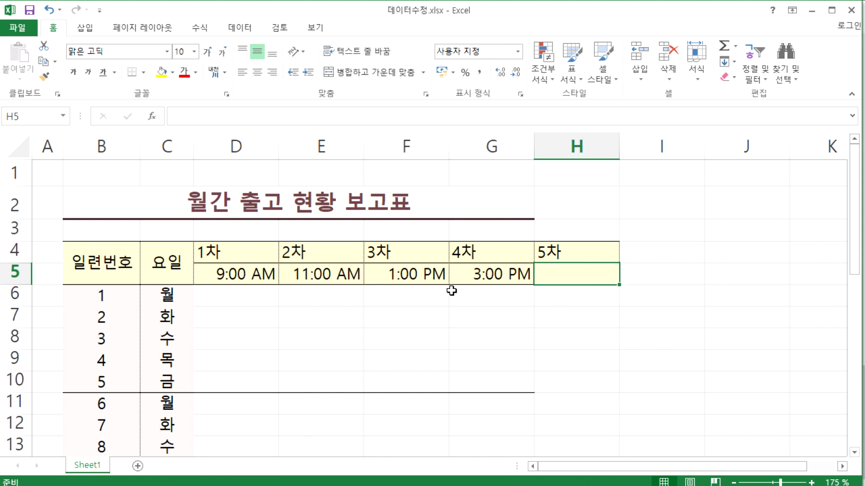
# Step: Auto-fill the two-hour time interval from F5:G5 into H5 as 5:00 PM
pyautogui.click(411, 268)
pyautogui.moveTo(410, 268); pyautogui.dragTo(473, 272)
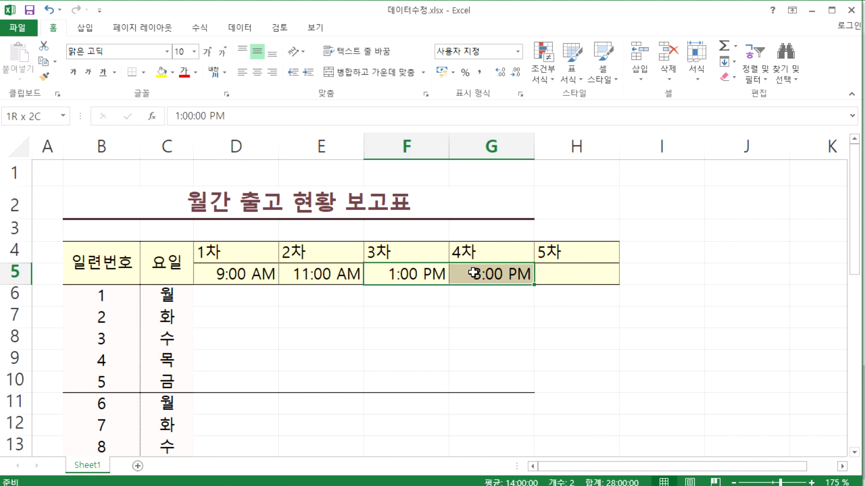
pyautogui.click(425, 339)
pyautogui.moveTo(408, 272); pyautogui.dragTo(560, 293)
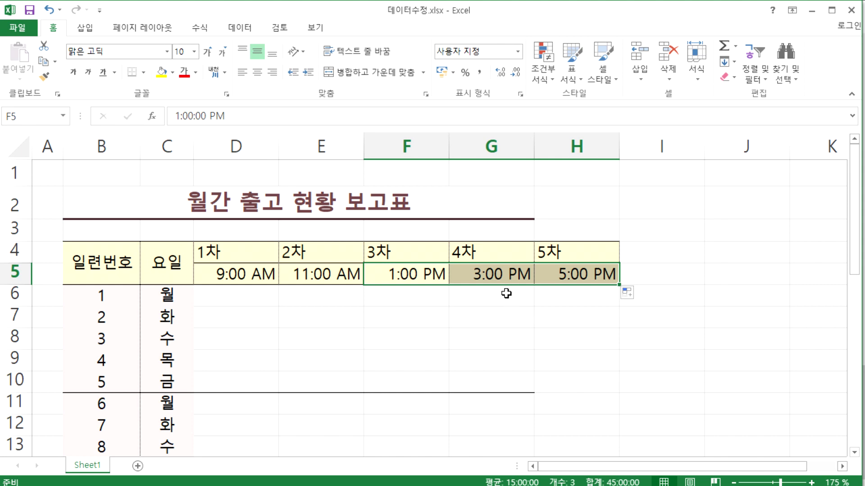
pyautogui.click(418, 272)
pyautogui.click(484, 273)
pyautogui.click(668, 274)
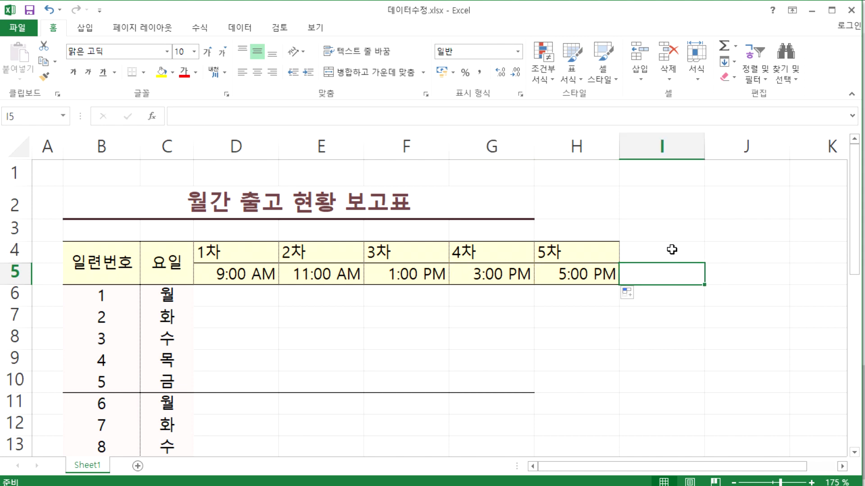
pyautogui.click(671, 229)
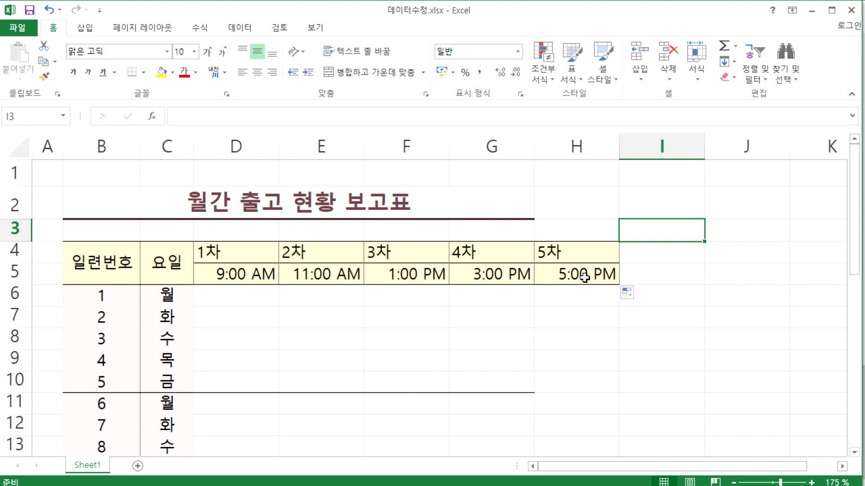
# Step: Delete the entire 5차 column H, leaving 4차 as the last round
pyautogui.click(576, 147)
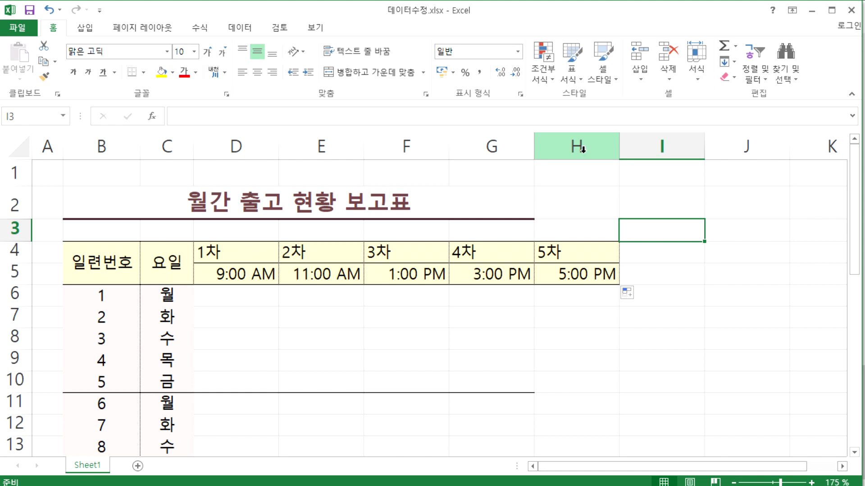
pyautogui.rightClick(584, 153)
pyautogui.click(620, 264)
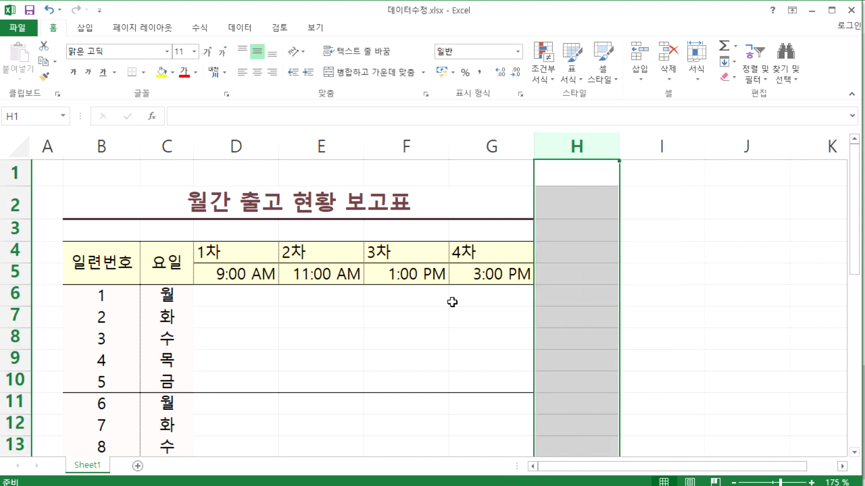
pyautogui.click(426, 315)
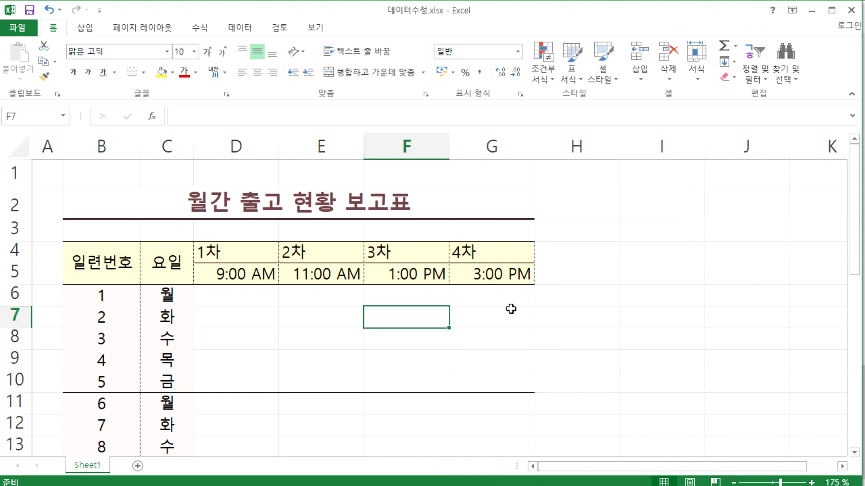
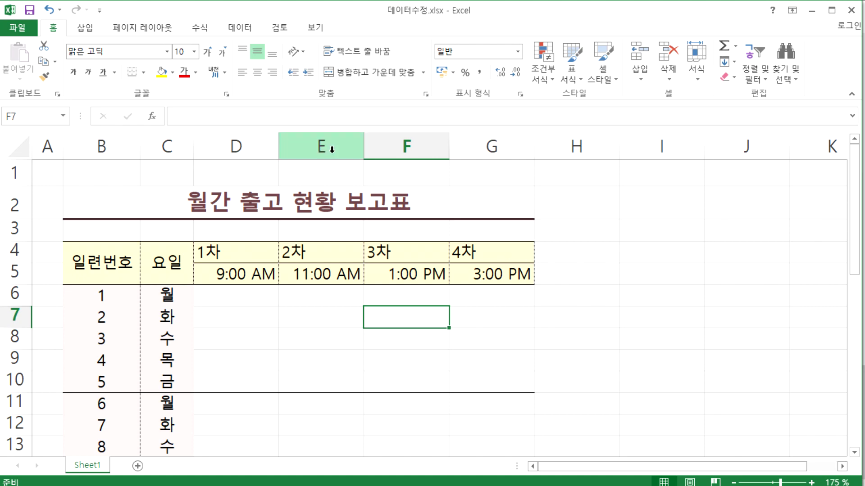
# Step: Open 물품자료구입비.xlsx from the 예제파일 folder of section 3 in chapter 1 and move its window up
pyautogui.click(19, 28)
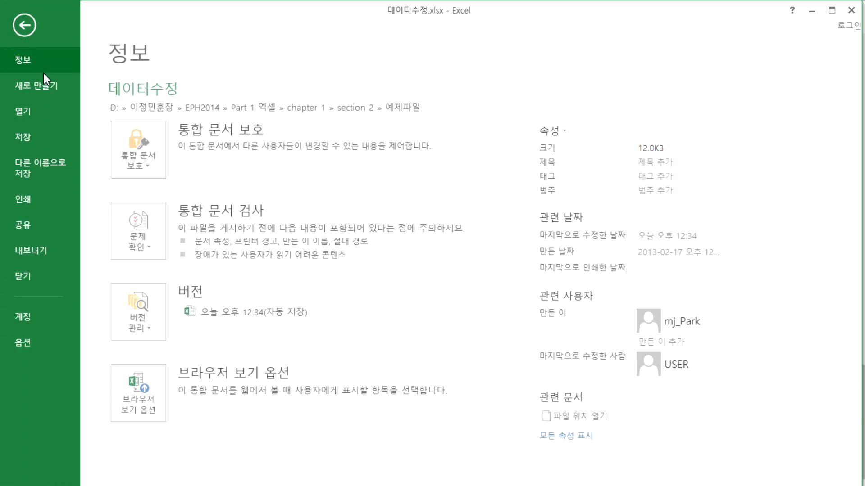
pyautogui.click(32, 109)
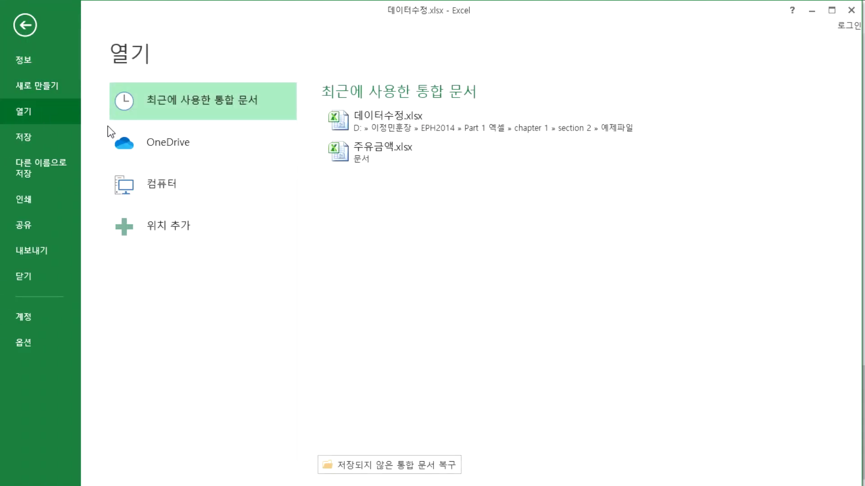
pyautogui.click(149, 186)
pyautogui.click(350, 295)
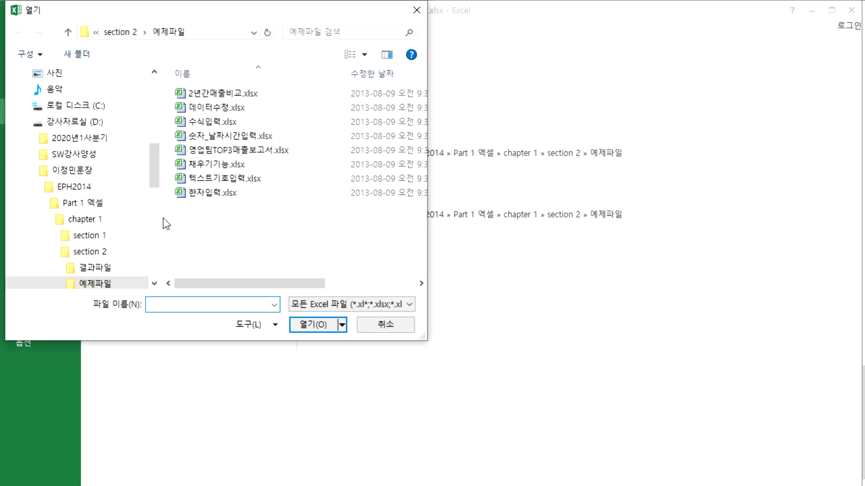
pyautogui.moveTo(158, 180); pyautogui.dragTo(158, 203)
pyautogui.click(100, 189)
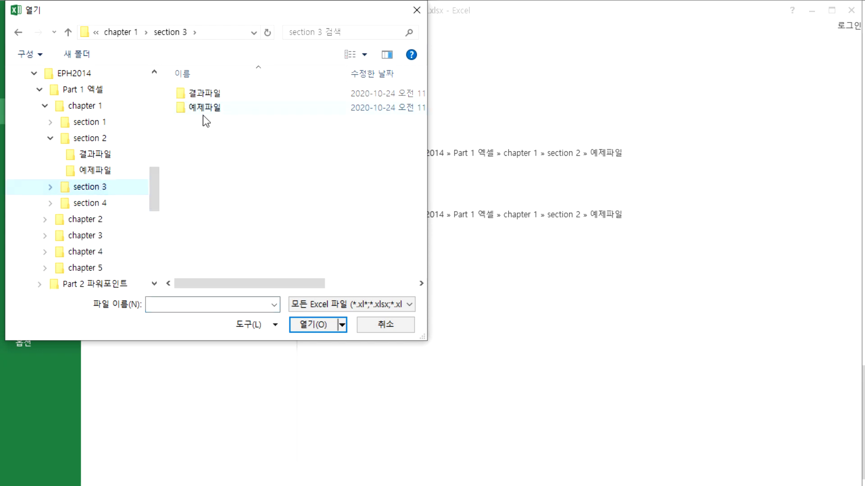
pyautogui.doubleClick(202, 109)
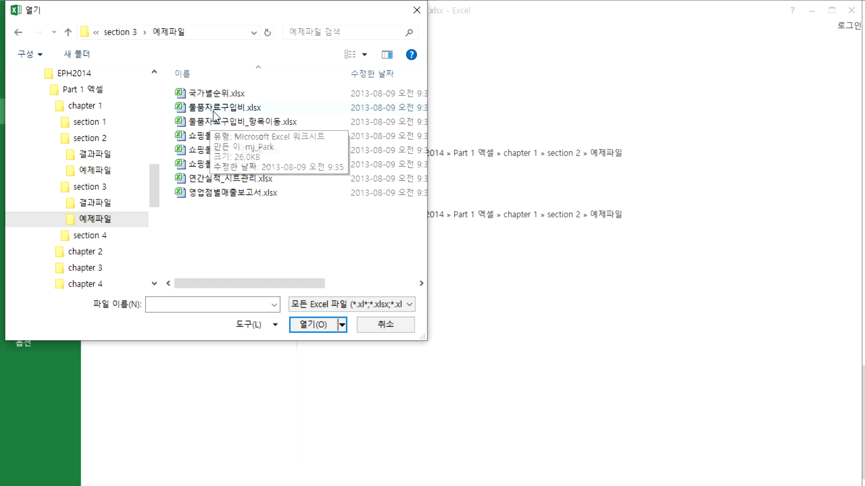
pyautogui.doubleClick(213, 110)
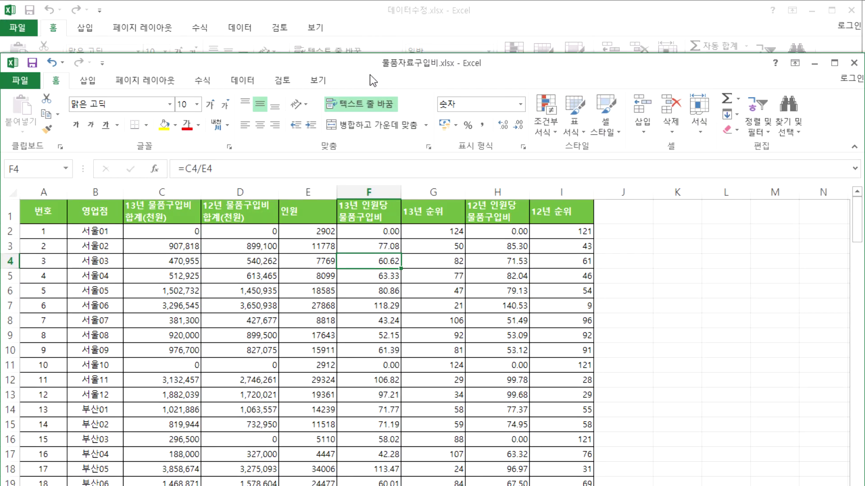
pyautogui.moveTo(392, 74); pyautogui.dragTo(393, 28)
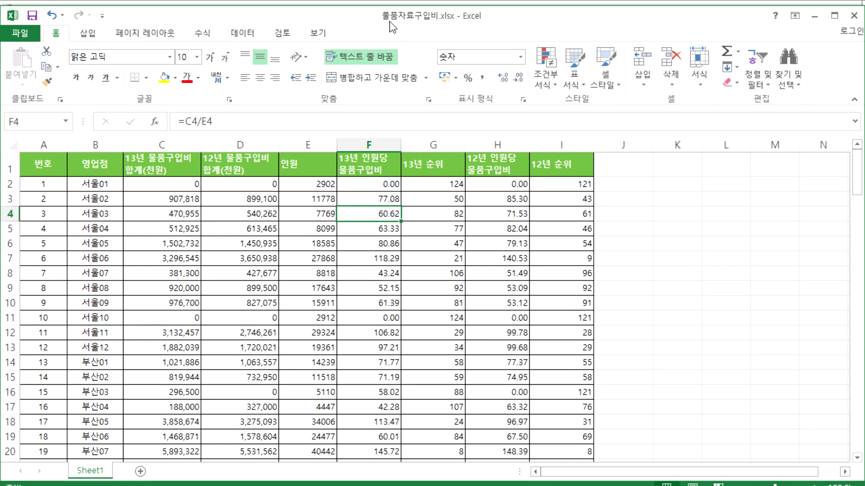
# Step: Examine the branch purchase-cost rows down the sheet and return to the start of the table at B3
pyautogui.scroll(-14, 432, 288)
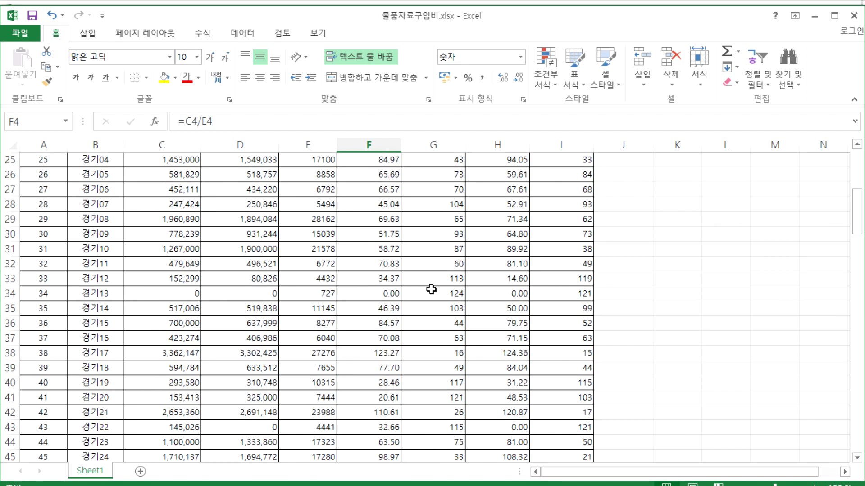
pyautogui.scroll(-16, 432, 289)
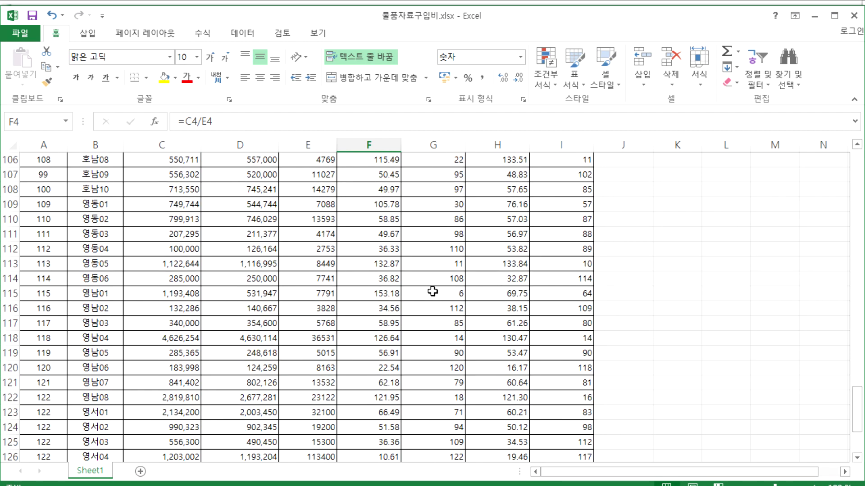
pyautogui.scroll(20, 432, 291)
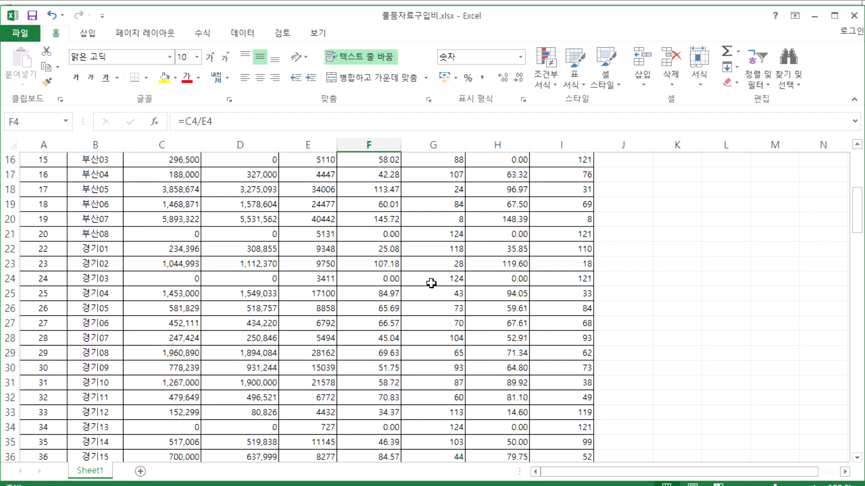
pyautogui.click(86, 201)
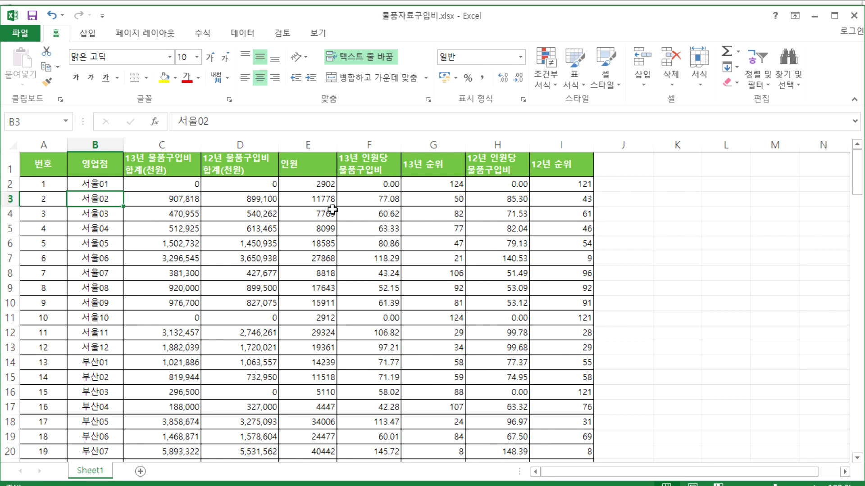
# Step: Add a second, blank worksheet after Sheet1, look over its empty grid and return to Sheet1
pyautogui.moveTo(40, 163); pyautogui.dragTo(495, 288)
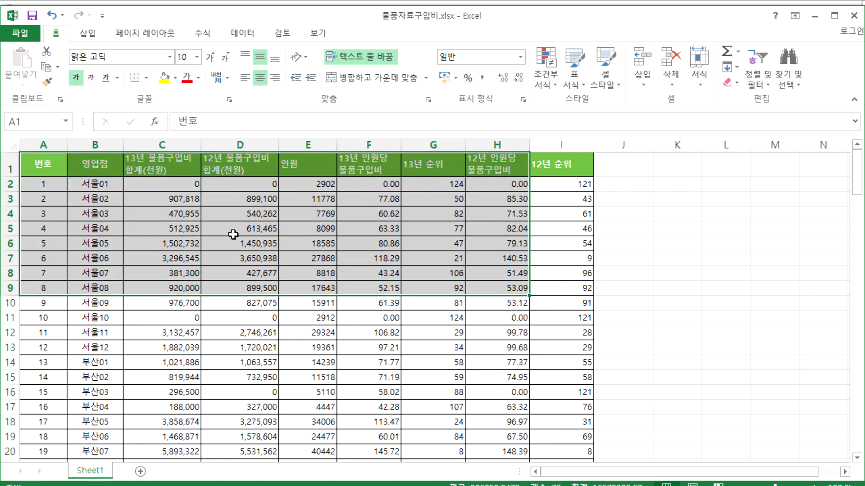
pyautogui.click(230, 228)
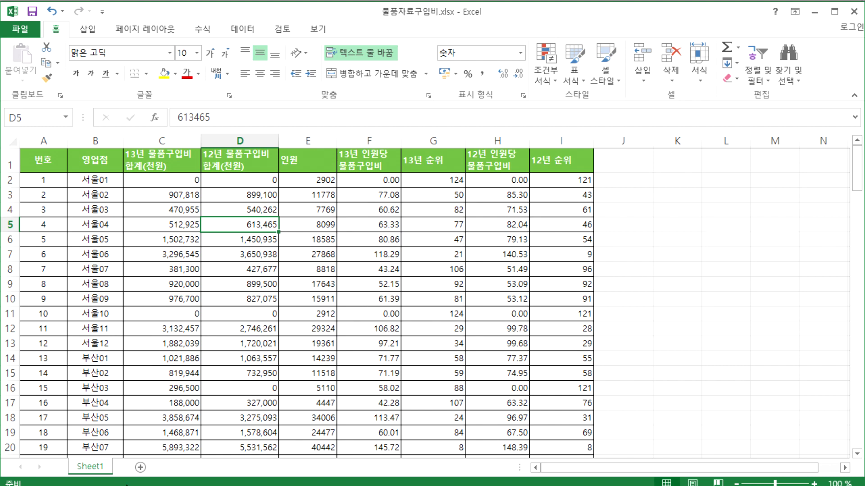
pyautogui.click(140, 467)
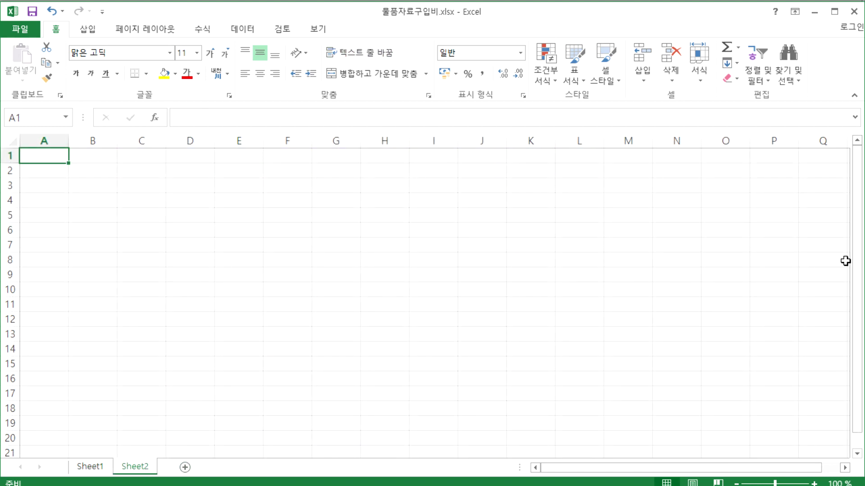
pyautogui.moveTo(859, 261); pyautogui.dragTo(861, 239)
pyautogui.click(91, 467)
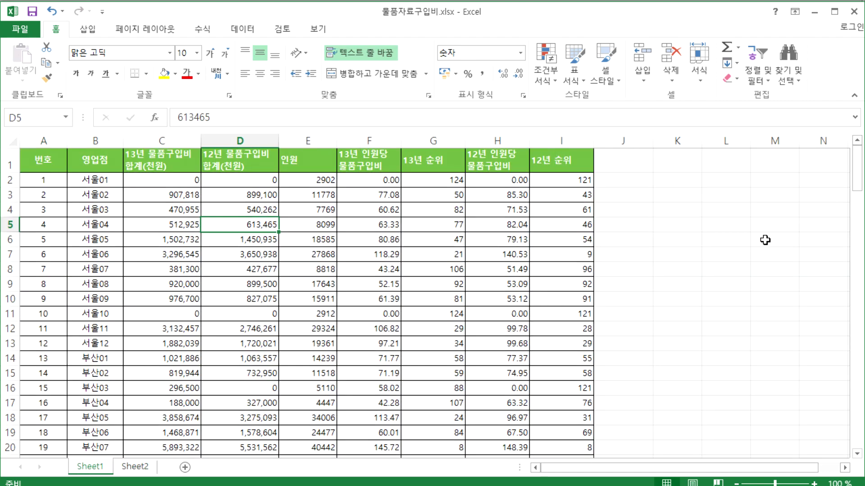
pyautogui.moveTo(852, 177)
pyautogui.mouseDown()
pyautogui.moveTo(858, 411)
pyautogui.moveTo(856, 165)
pyautogui.mouseUp()
# Step: Select the whole data region around G15, widen the selection to the entire sheet, and clear it at G118
pyautogui.click(409, 372)
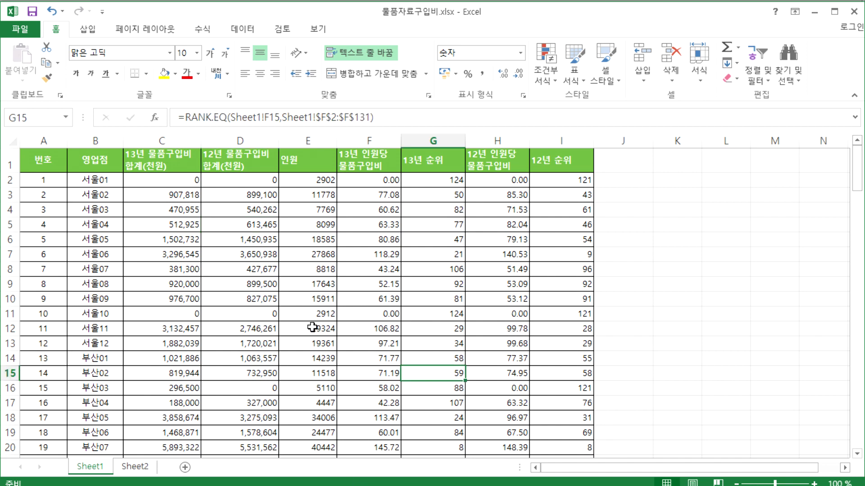
pyautogui.hotkey('ctrl', 'a')
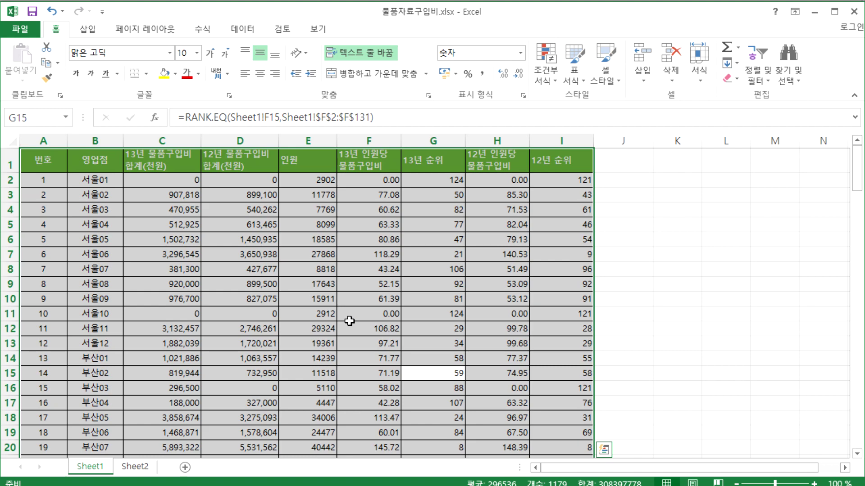
pyautogui.scroll(-13, 541, 392)
pyautogui.scroll(-20, 486, 396)
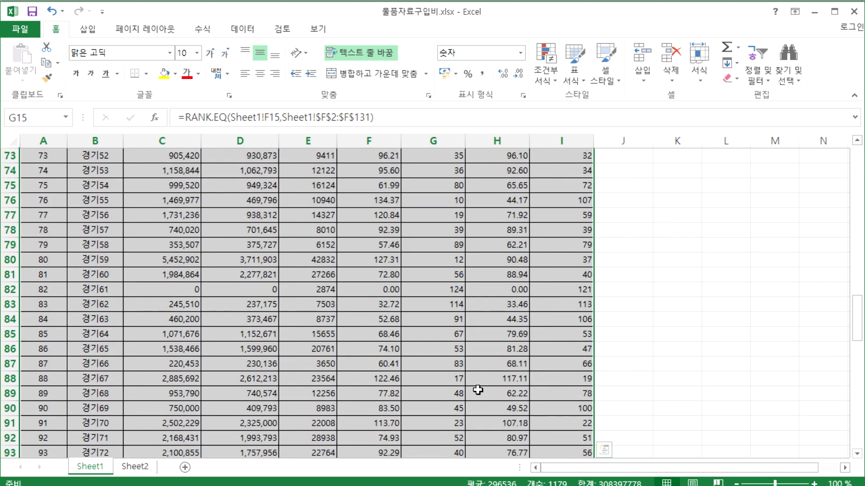
pyautogui.hotkey('ctrl', 'a')
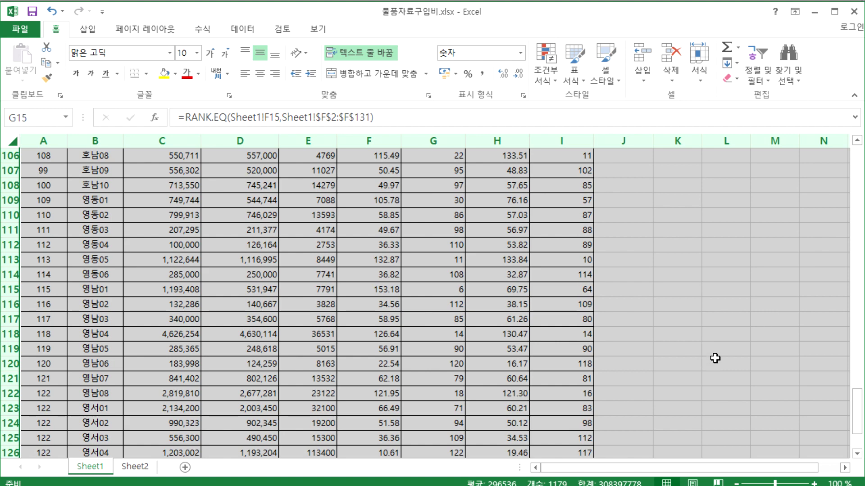
pyautogui.click(456, 336)
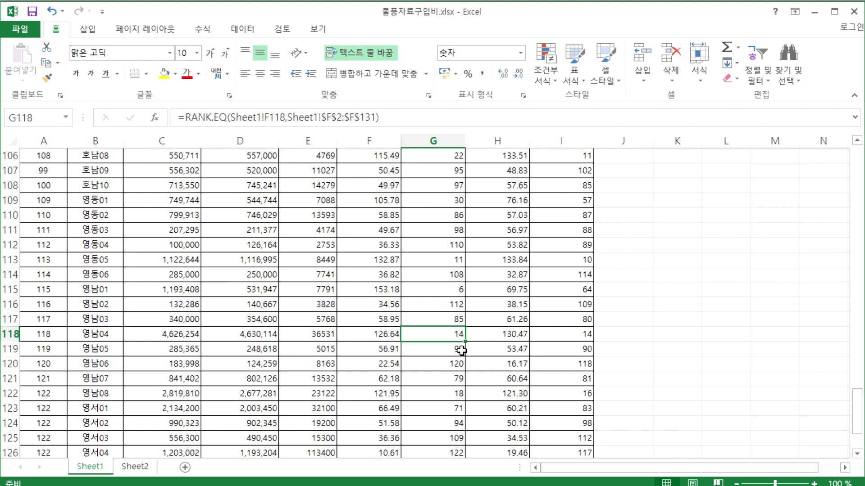
# Step: Return to A1, step down column A to A3, and select the entire 12년 순위 column before clearing the selection at D6
pyautogui.hotkey('ctrl', 'Home')
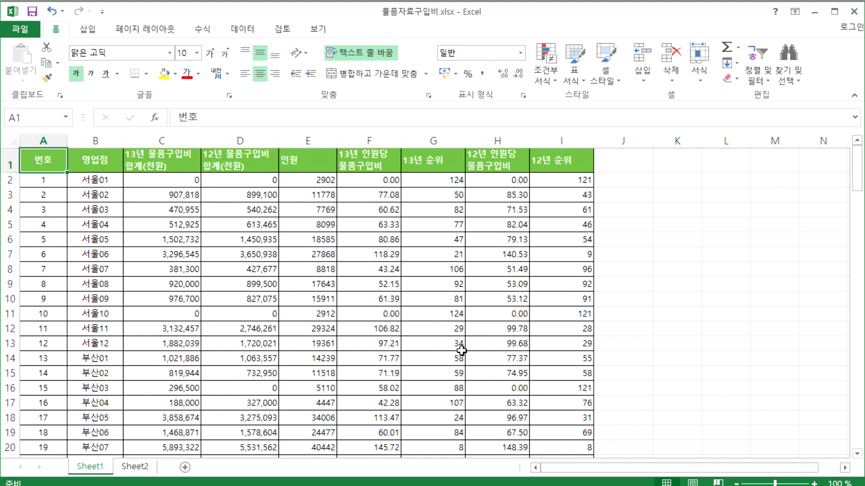
pyautogui.press('Down')
pyautogui.press('Down')
pyautogui.press('Down')
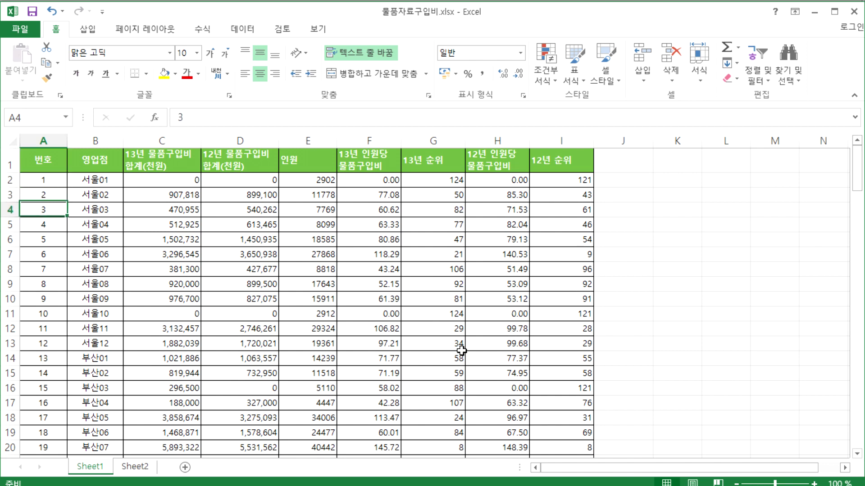
pyautogui.press('Up')
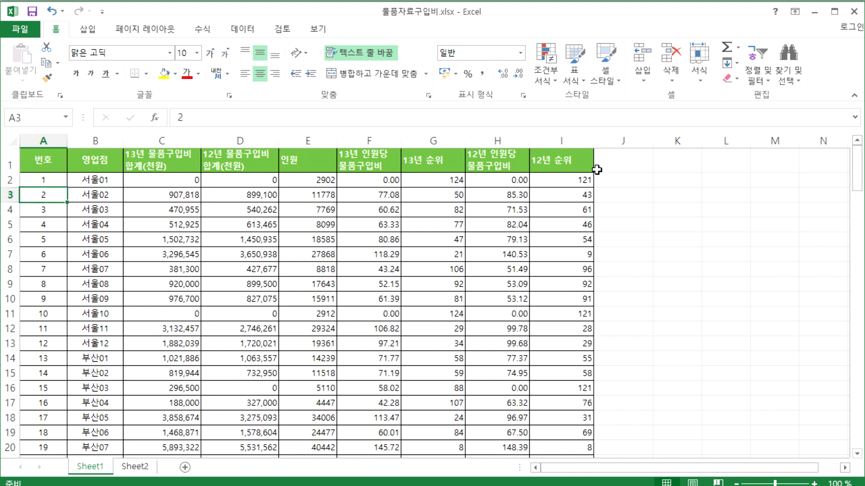
pyautogui.click(580, 137)
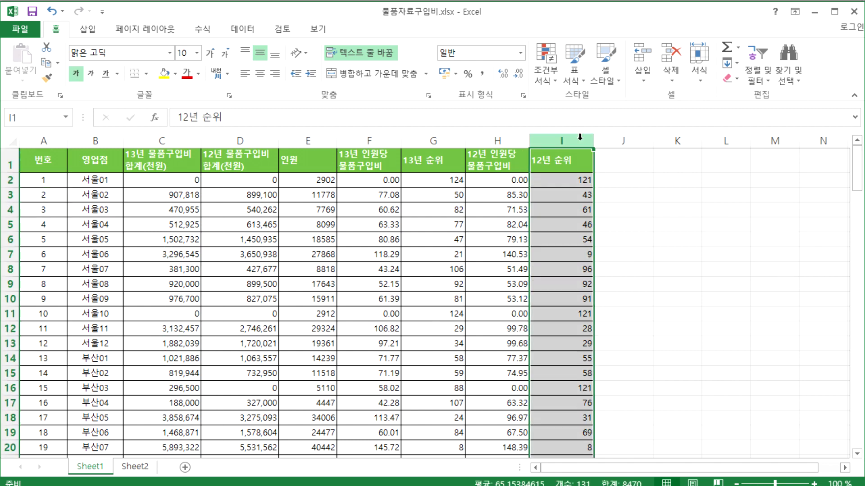
pyautogui.click(238, 238)
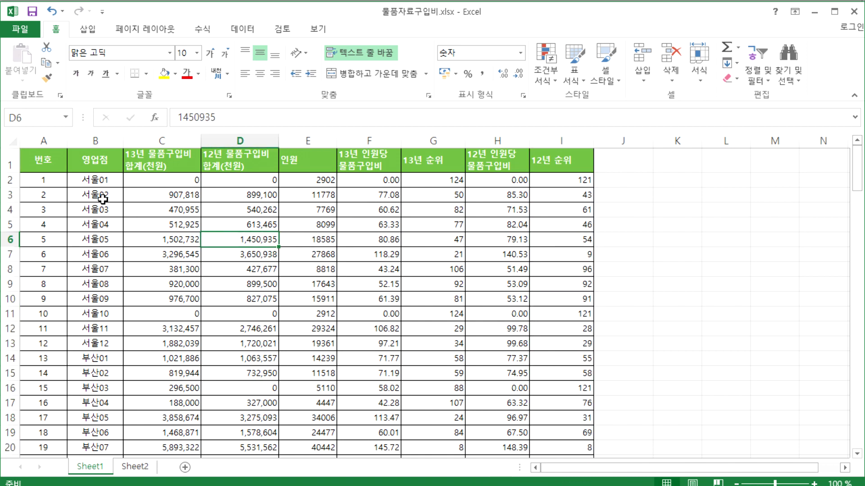
# Step: Jump between the ends of the data row from A2, finishing at I2, and down to the last record at I131
pyautogui.click(45, 180)
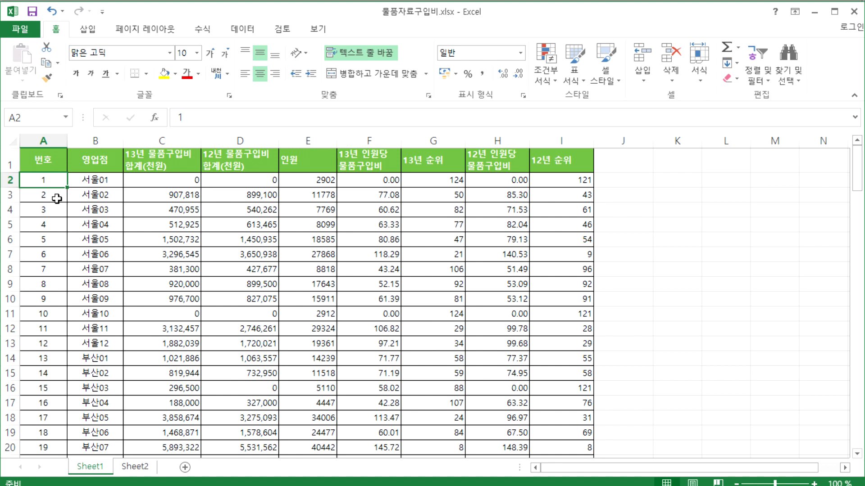
pyautogui.hotkey('ctrl', 'Right')
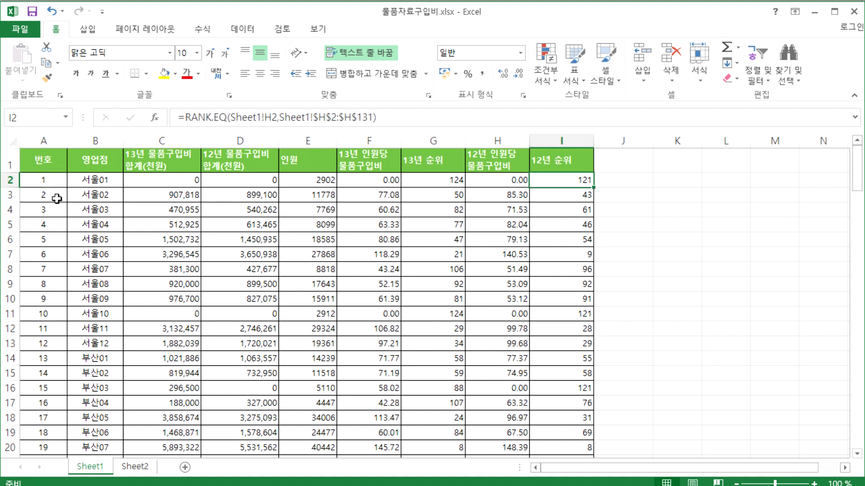
pyautogui.hotkey('ctrl', 'Left')
pyautogui.hotkey('ctrl', 'Right')
pyautogui.hotkey('ctrl', 'Down')
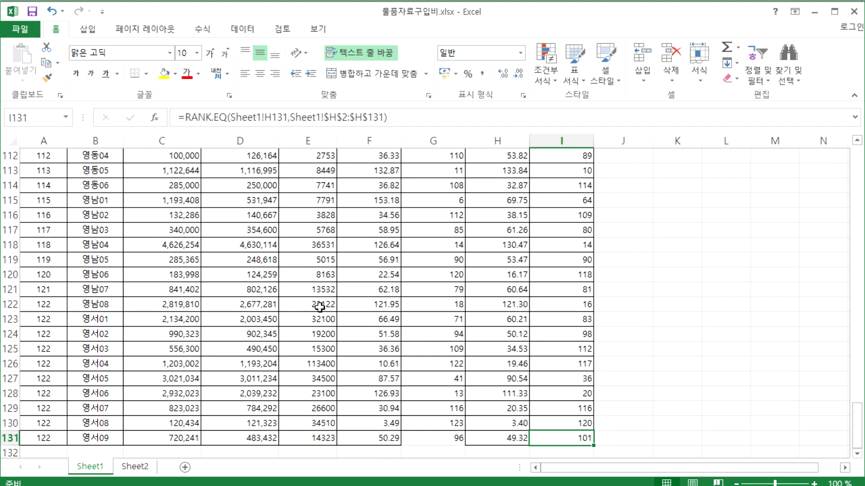
pyautogui.scroll(-2, 427, 325)
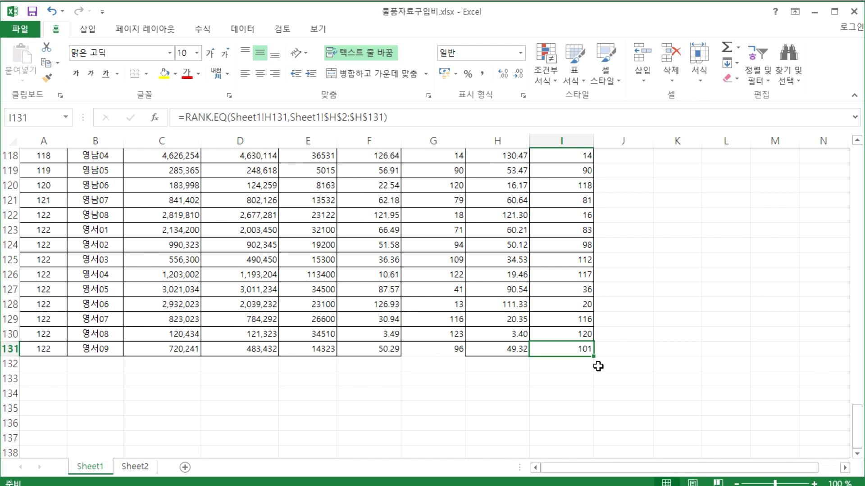
pyautogui.scroll(3, 414, 314)
pyautogui.scroll(-4, 419, 317)
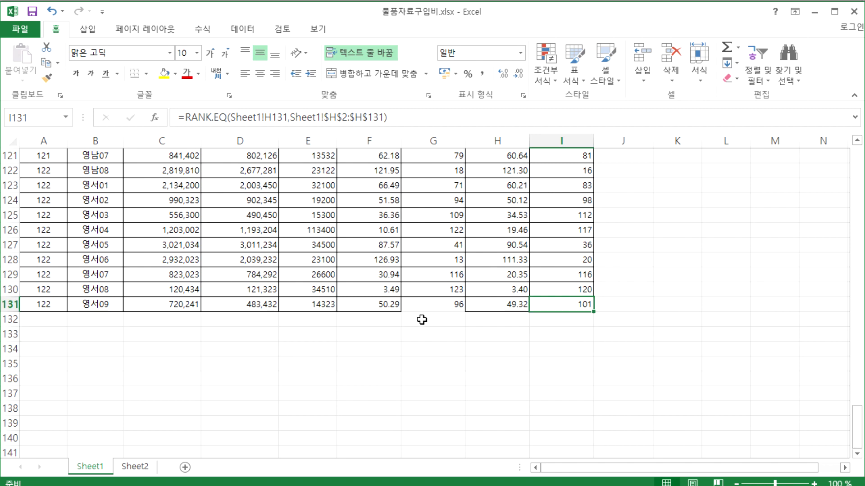
# Step: Jump between the data edges of row 131 and return to cell A1
pyautogui.hotkey('ctrl', 'Left')
pyautogui.hotkey('ctrl', 'Right')
pyautogui.hotkey('ctrl', 'Home')
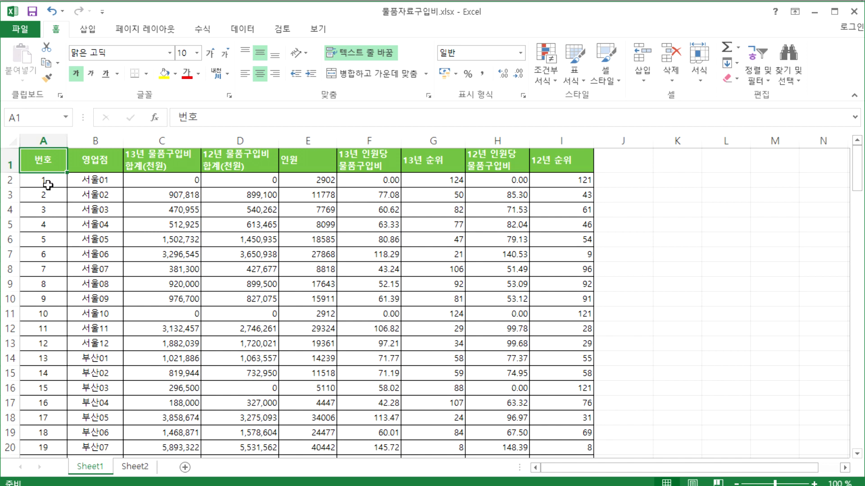
# Step: Select the table range from A1 to I16, and reselect it from A1 down to I18
pyautogui.moveTo(41, 161); pyautogui.dragTo(569, 382)
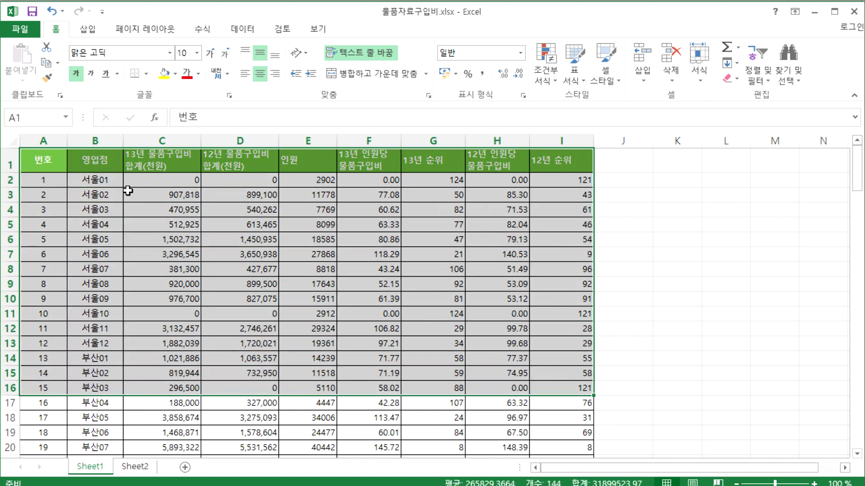
pyautogui.moveTo(36, 158); pyautogui.dragTo(570, 395)
pyautogui.moveTo(42, 158); pyautogui.dragTo(570, 414)
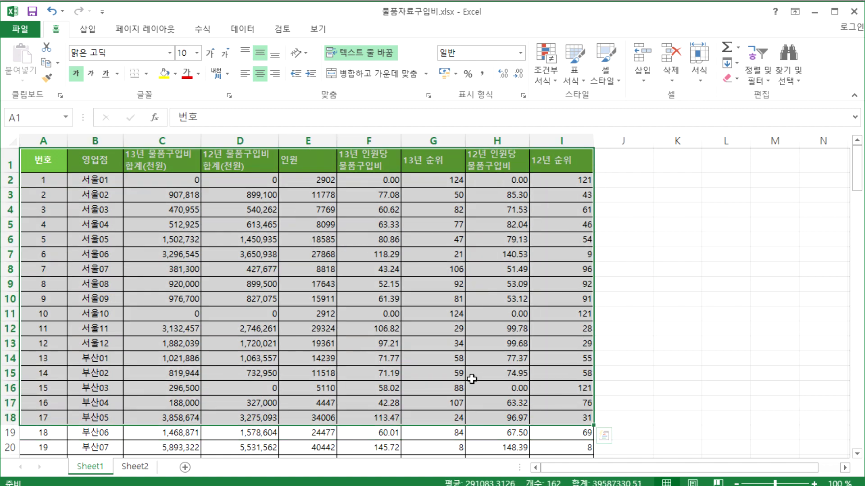
# Step: Select the range A1:I19 by marking A1 as the first corner and I19 as the opposite corner
pyautogui.click(39, 160)
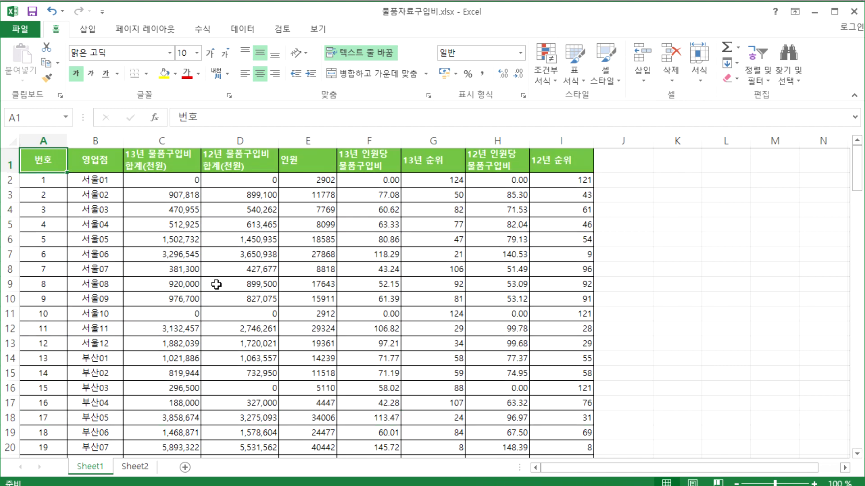
pyautogui.scroll(-2, 523, 365)
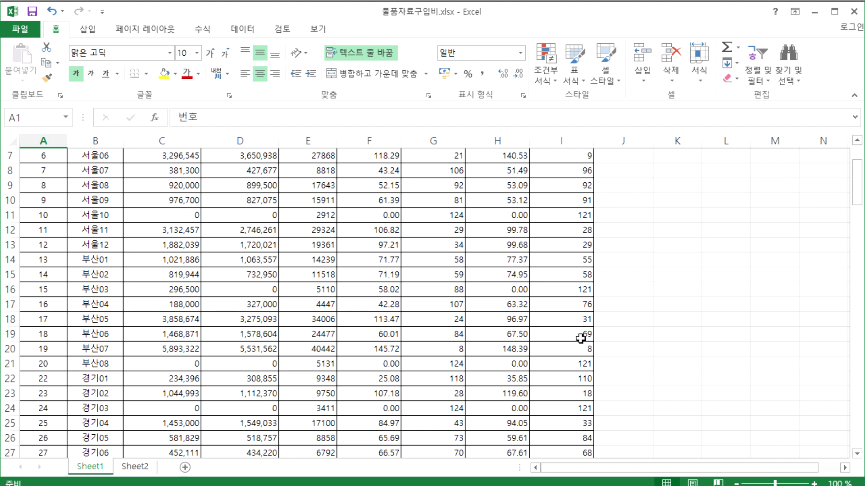
pyautogui.keyDown('shift'); pyautogui.click(583, 334); pyautogui.keyUp('shift')
pyautogui.scroll(2, 447, 345)
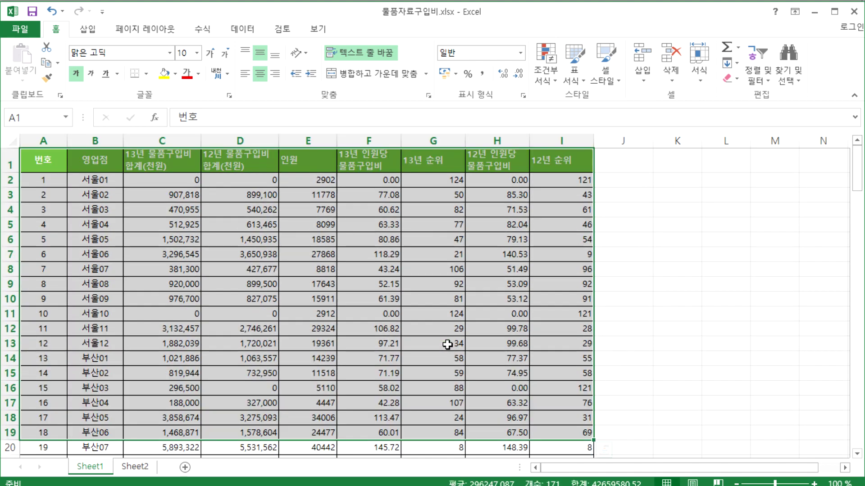
# Step: Select the empty block K5:N17 beside the table by marking its two opposite corners
pyautogui.click(36, 161)
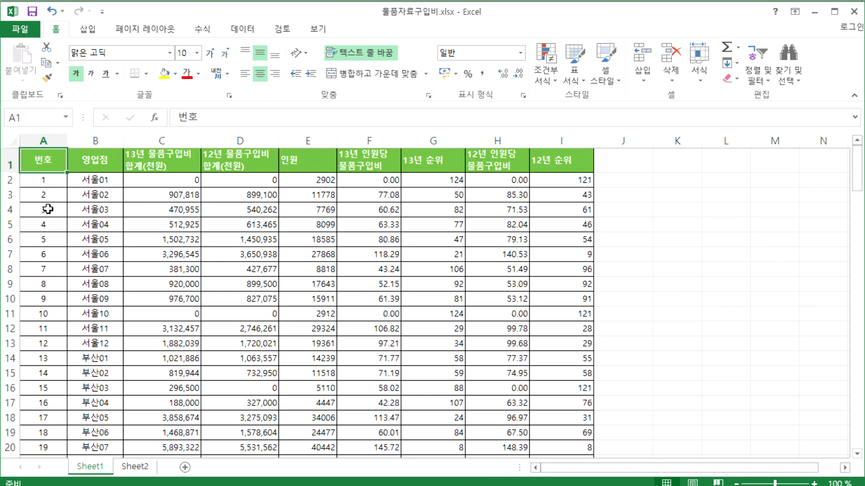
pyautogui.click(239, 225)
pyautogui.click(685, 219)
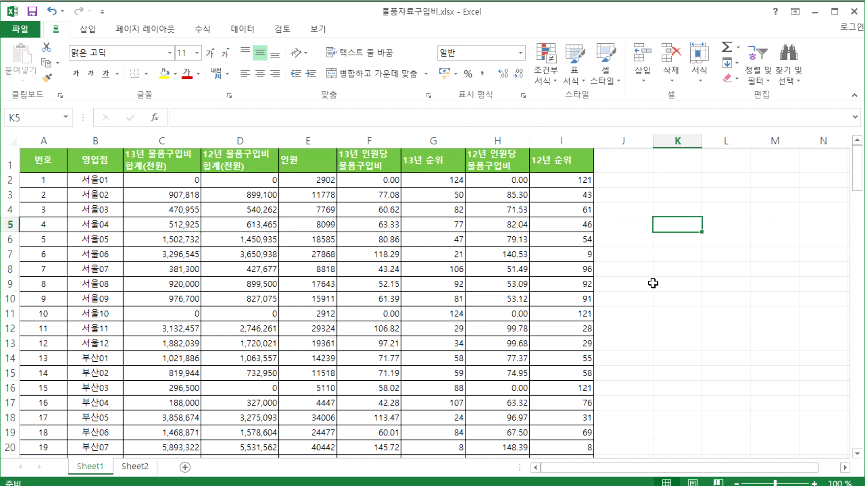
pyautogui.keyDown('shift'); pyautogui.click(812, 397); pyautogui.keyUp('shift')
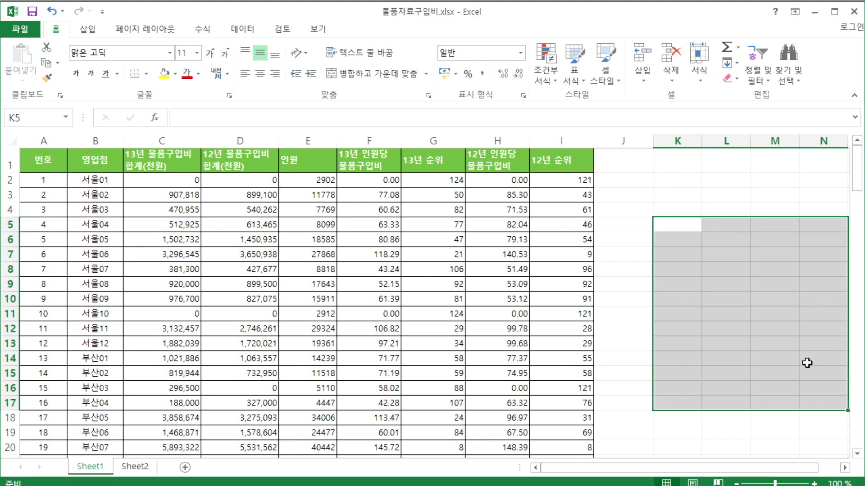
# Step: Select the long range A1:I69 by marking its two opposite corners, and check the selection back up to the header row
pyautogui.click(33, 159)
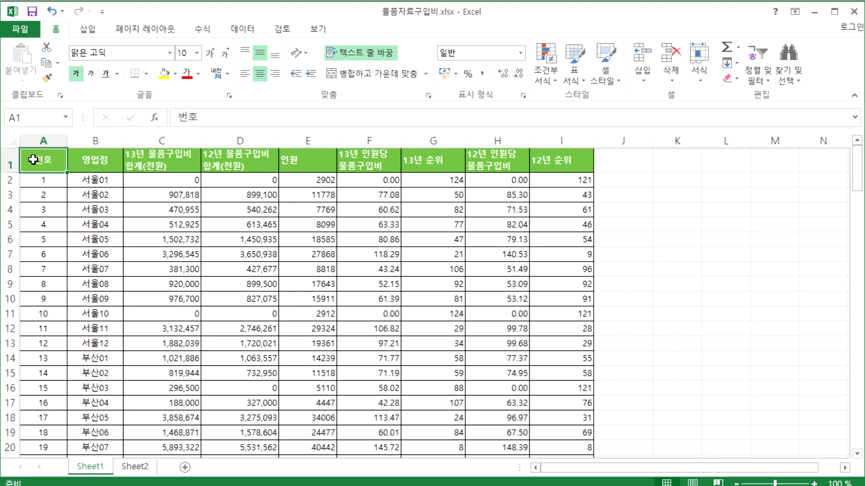
pyautogui.scroll(-9, 558, 378)
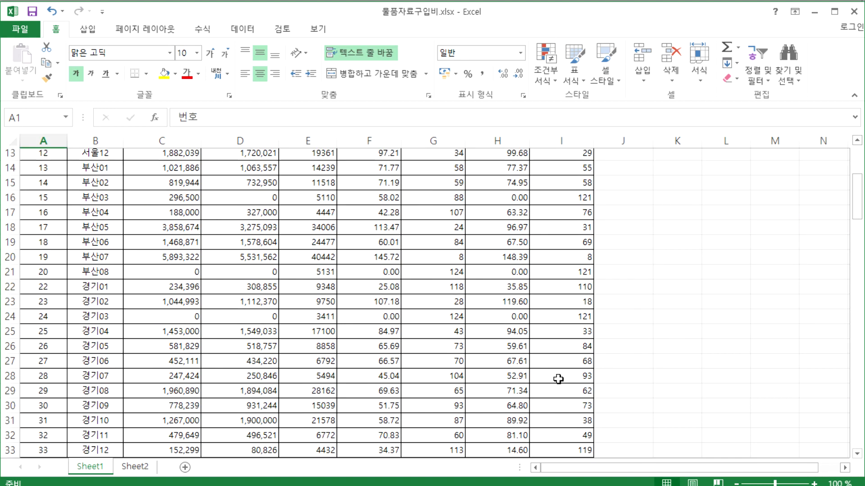
pyautogui.scroll(-20, 558, 378)
pyautogui.scroll(9, 561, 371)
pyautogui.keyDown('shift'); pyautogui.click(562, 278); pyautogui.keyUp('shift')
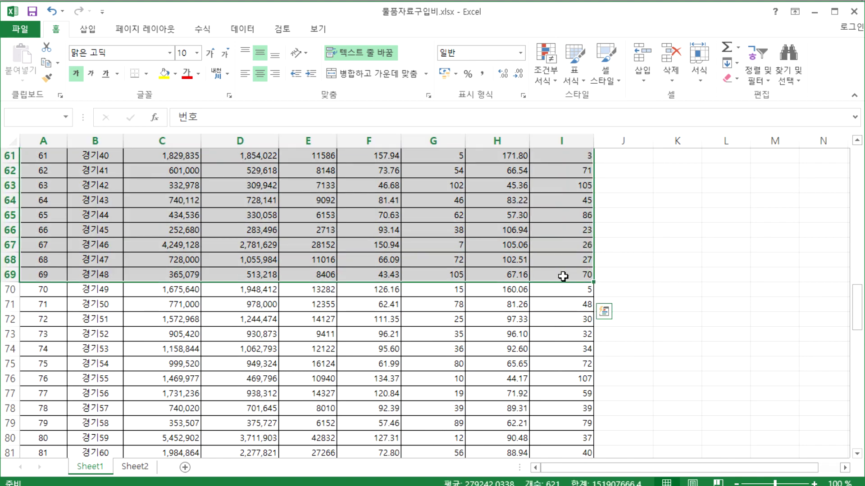
pyautogui.scroll(11, 544, 353)
pyautogui.scroll(1, 543, 357)
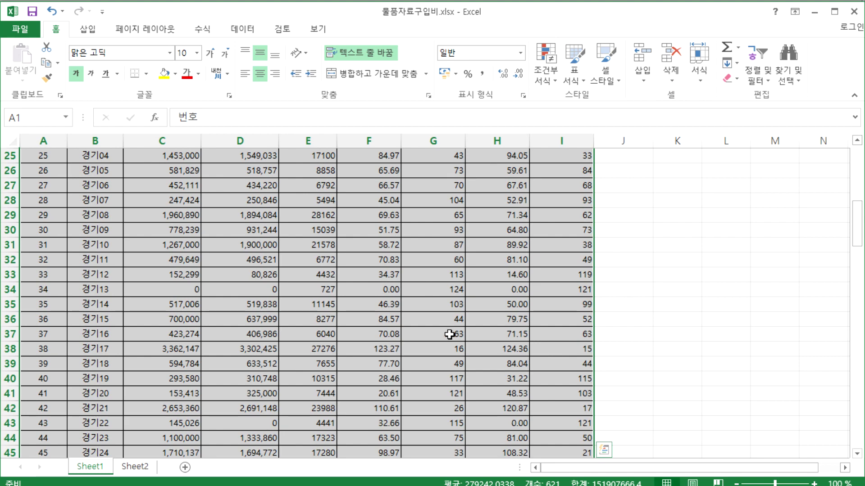
pyautogui.scroll(8, 218, 295)
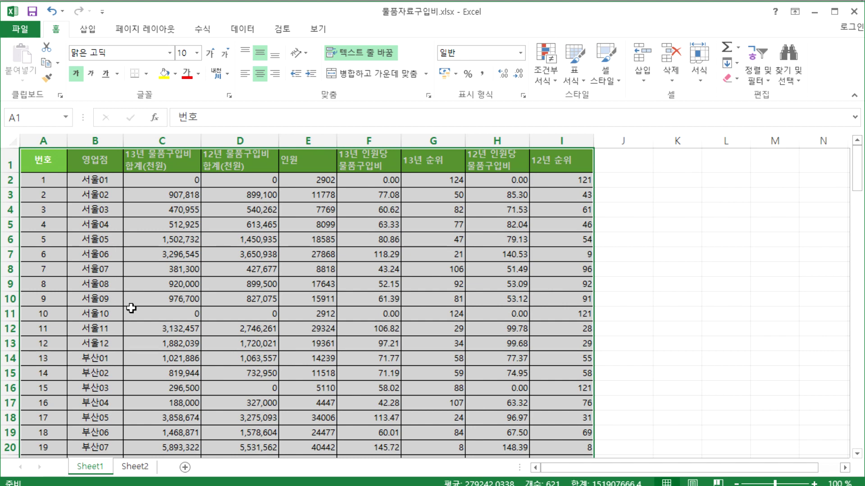
# Step: Sweep a selection across columns A to I from A1 past the last record, and another over the blank range A134:I382
pyautogui.moveTo(44, 161); pyautogui.dragTo(529, 269)
pyautogui.scroll(5, 524, 343)
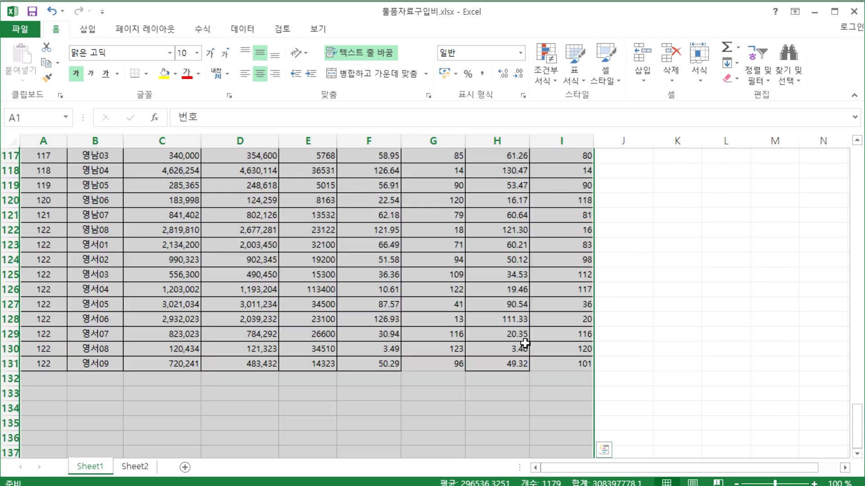
pyautogui.scroll(-3, 525, 343)
pyautogui.click(240, 304)
pyautogui.moveTo(51, 270); pyautogui.dragTo(558, 425)
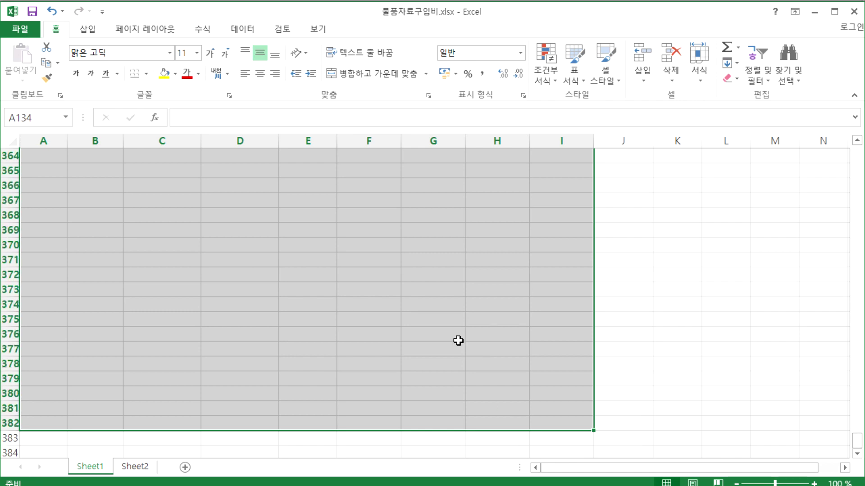
# Step: Select the whole table A1:I131 from its first header cell, and sweep another selection down blank column L from L119 to L427
pyautogui.hotkey('ctrl', 'Home')
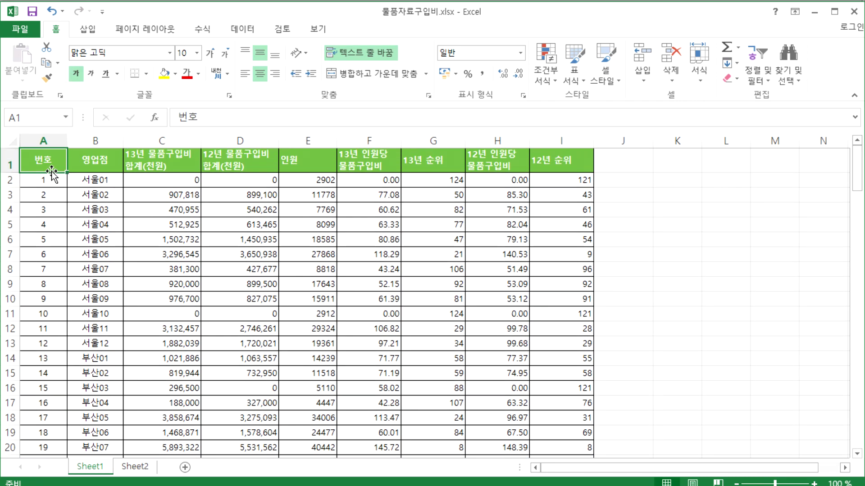
pyautogui.moveTo(55, 158); pyautogui.dragTo(567, 205)
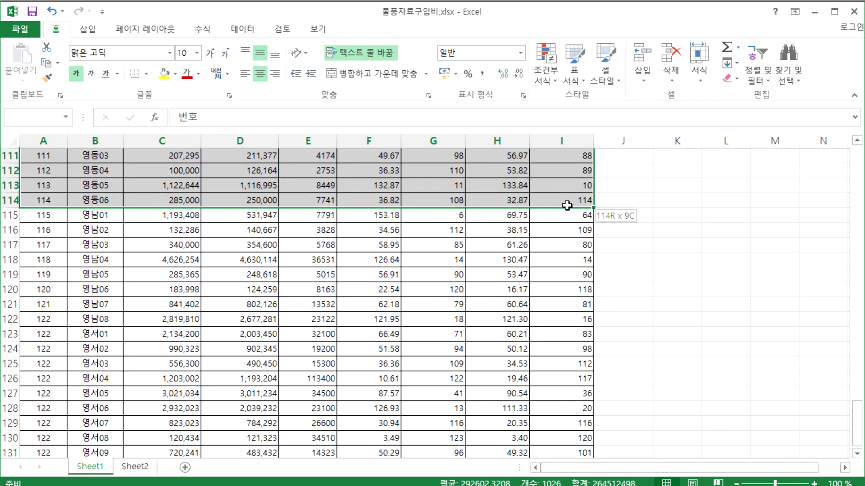
pyautogui.moveTo(567, 205); pyautogui.dragTo(571, 425)
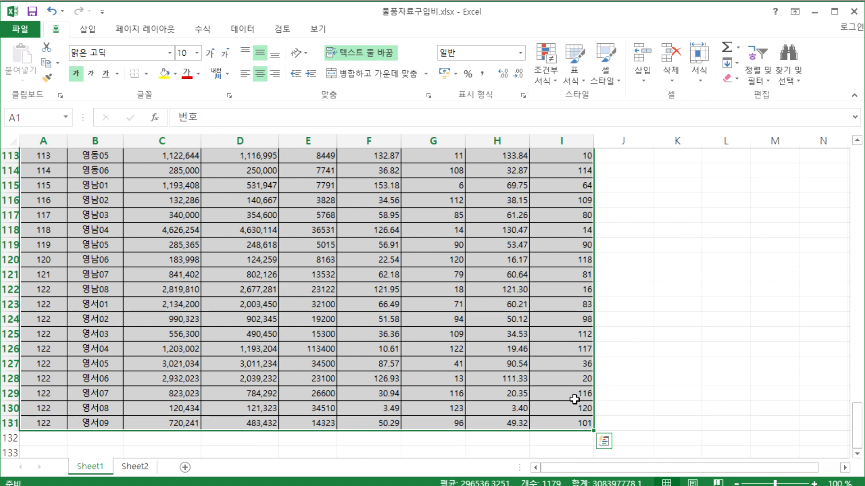
pyautogui.moveTo(714, 251); pyautogui.dragTo(726, 425)
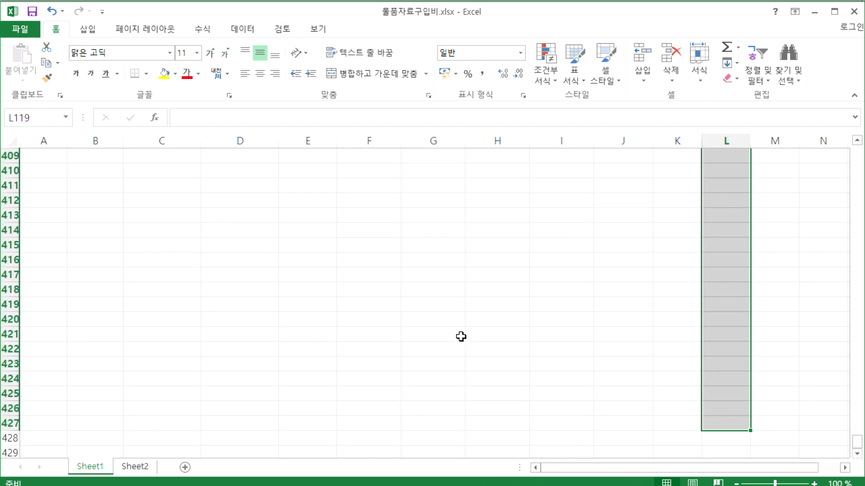
pyautogui.scroll(14, 427, 252)
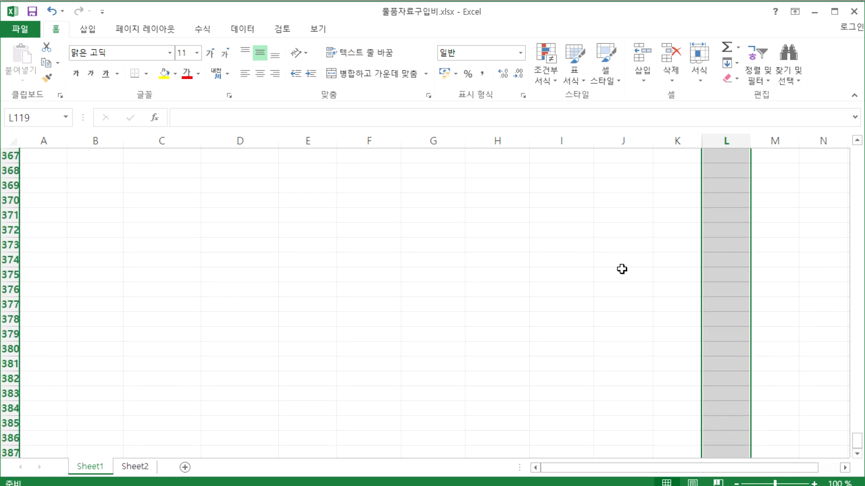
# Step: Select the table A1:I131 again from cell A1 and colour all its text red
pyautogui.hotkey('ctrl', 'Home')
pyautogui.moveTo(53, 158); pyautogui.dragTo(541, 421)
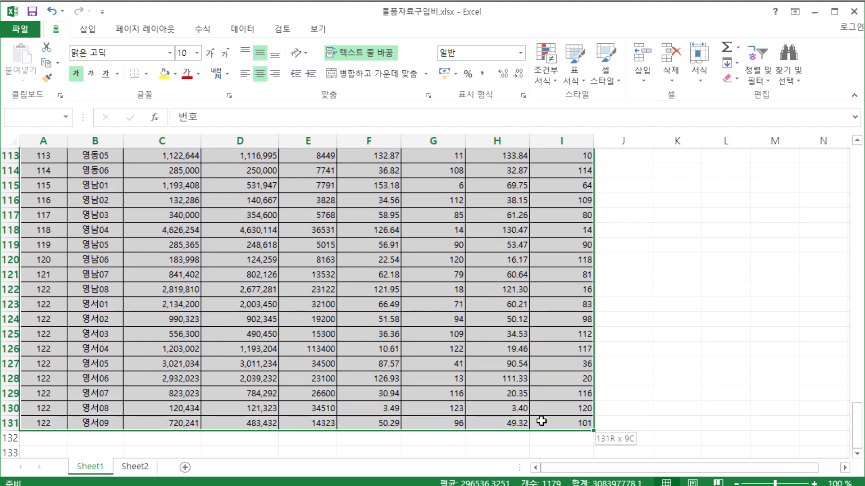
pyautogui.moveTo(541, 421); pyautogui.dragTo(541, 422)
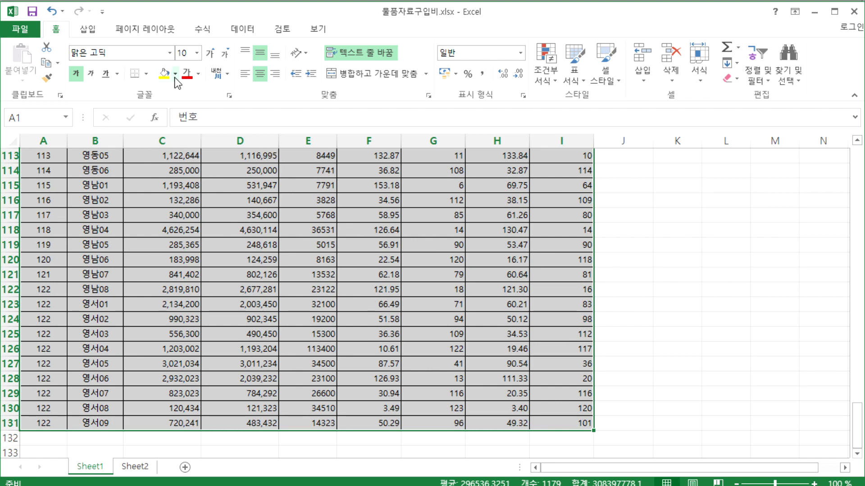
pyautogui.scroll(20, 188, 153)
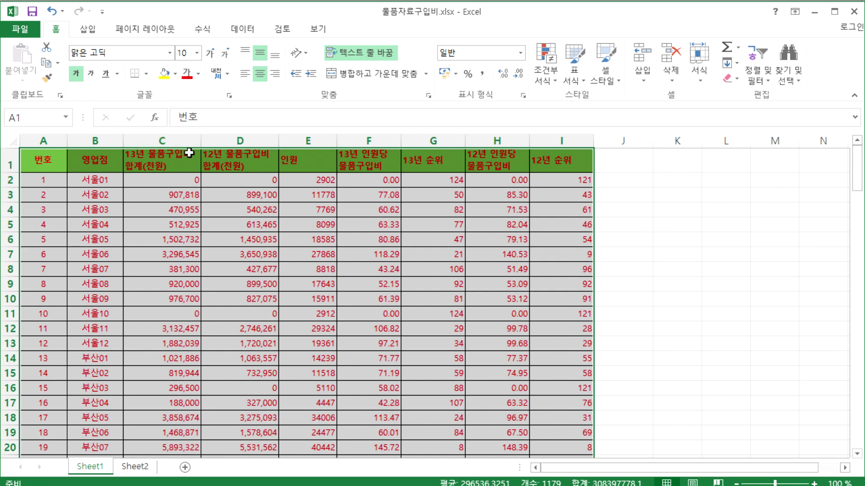
# Step: Set the table's font colour to Automatic (자동), and undo the font colour changes
pyautogui.click(197, 78)
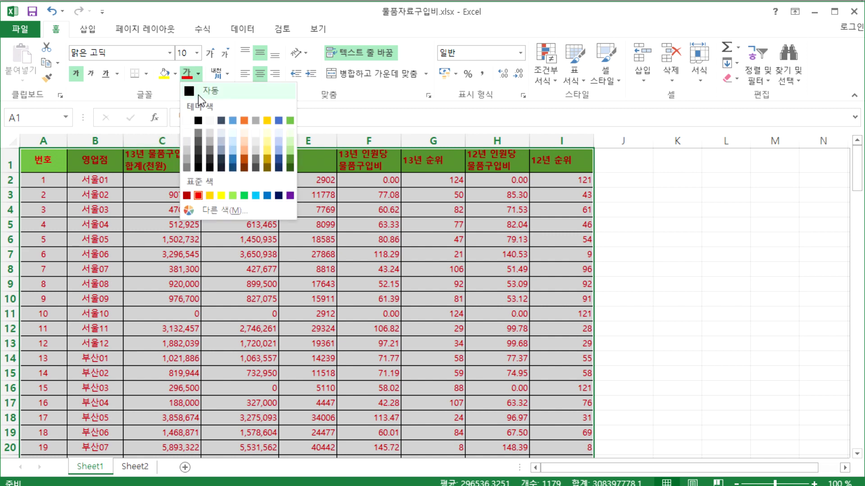
pyautogui.click(199, 88)
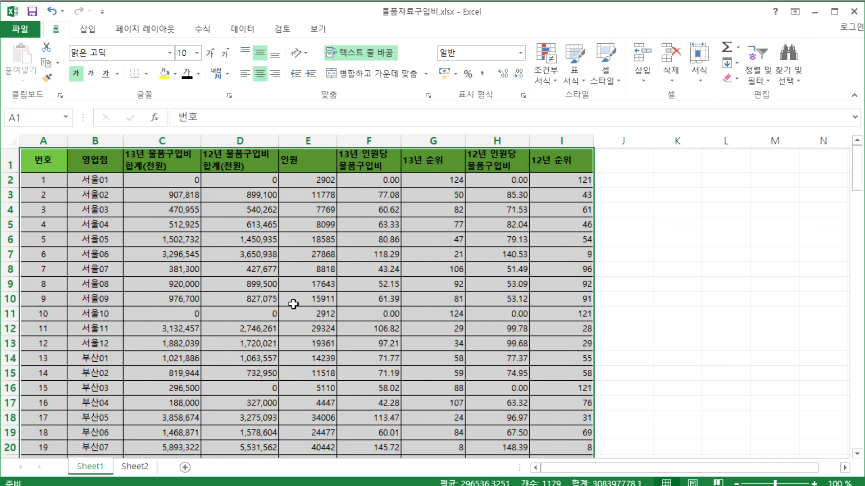
pyautogui.click(53, 11)
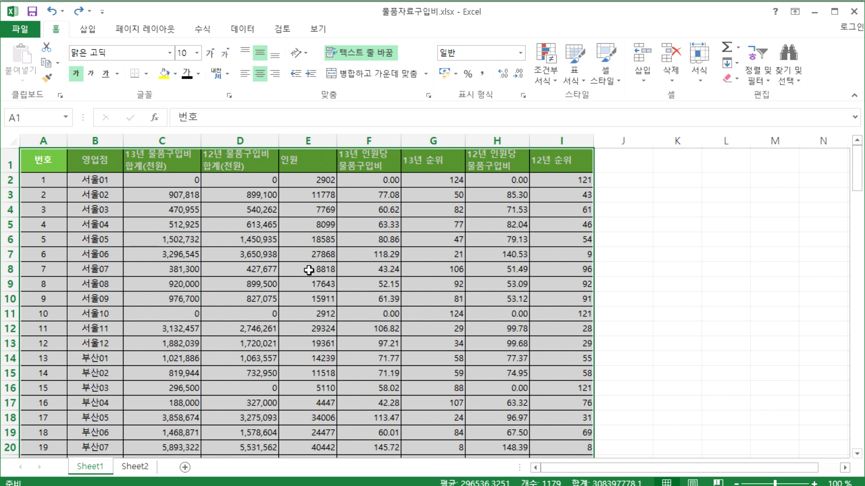
# Step: Make A1 the active cell, enlarge the sheet to 160%, and look through the records down to about row 46
pyautogui.click(41, 156)
pyautogui.keyDown('ctrl'); pyautogui.scroll(4, 58, 260); pyautogui.keyUp('ctrl')
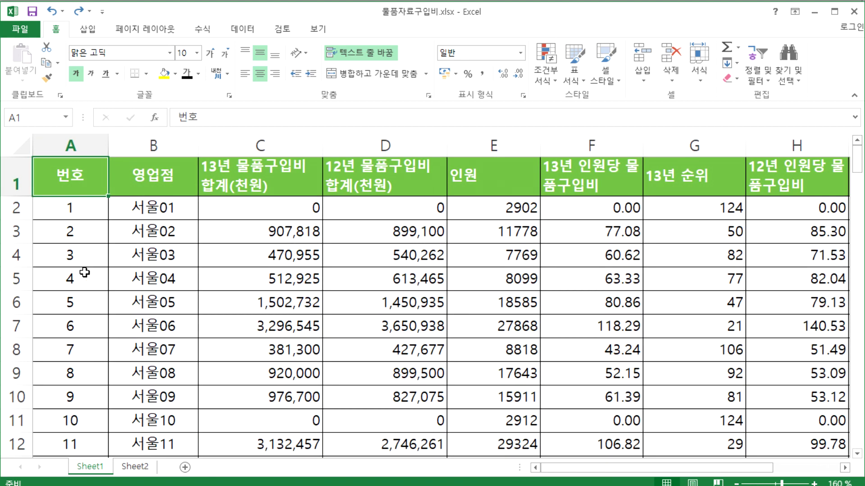
pyautogui.scroll(-3, 115, 275)
pyautogui.scroll(-8, 116, 276)
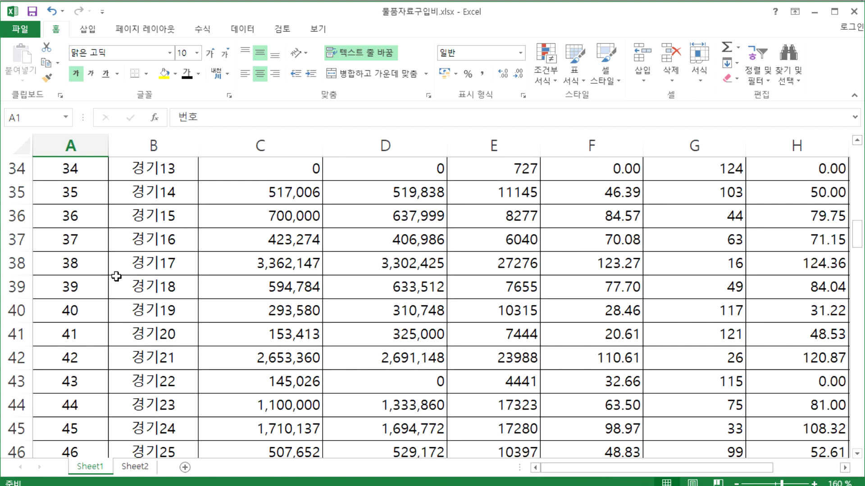
pyautogui.scroll(7, 133, 264)
pyautogui.scroll(4, 133, 264)
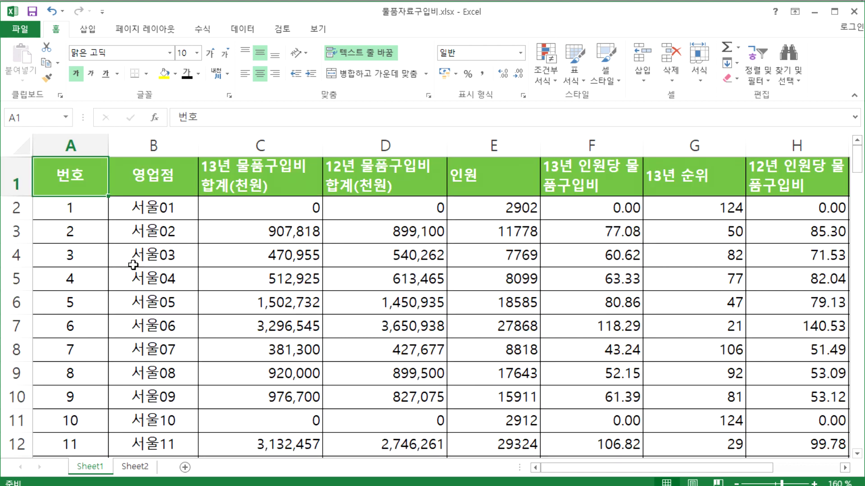
# Step: Check the first record from A2 across to I2, and select the entire 12년 순위 column I
pyautogui.click(82, 210)
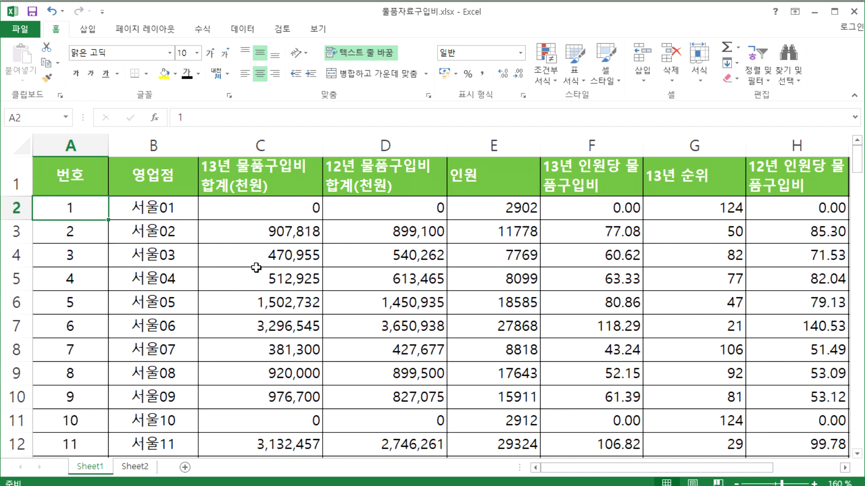
pyautogui.moveTo(560, 472); pyautogui.dragTo(686, 466)
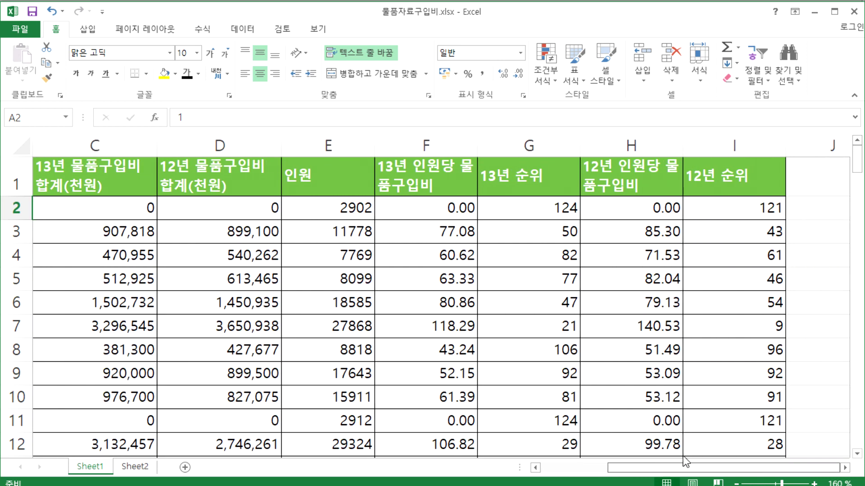
pyautogui.click(707, 216)
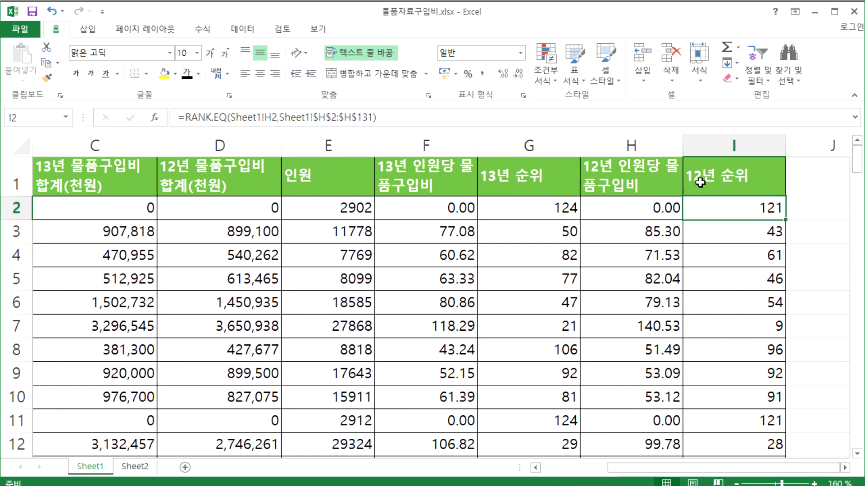
pyautogui.click(701, 144)
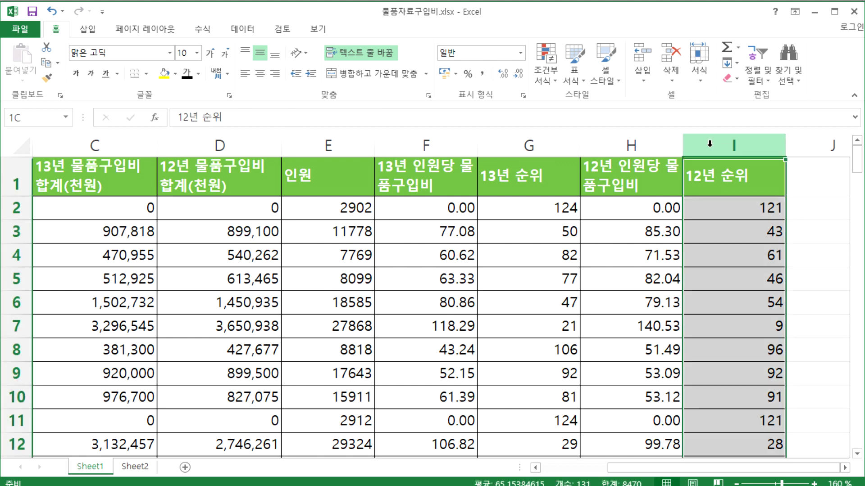
pyautogui.click(718, 245)
pyautogui.click(709, 147)
# Step: From the single cell I4, sort the table by 12년 순위 in ascending and then descending order
pyautogui.click(715, 256)
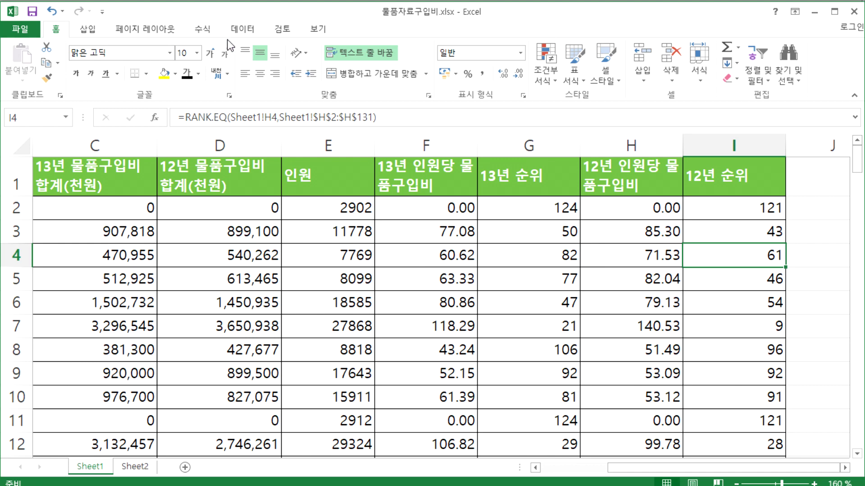
pyautogui.click(239, 30)
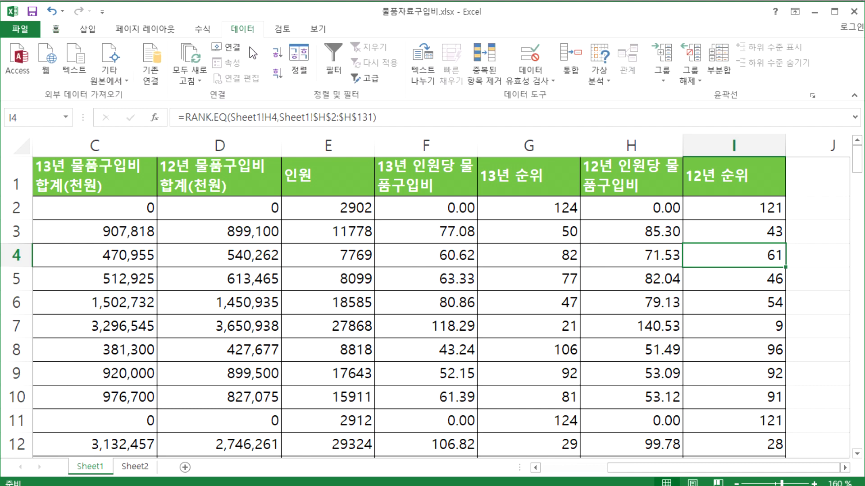
pyautogui.click(275, 57)
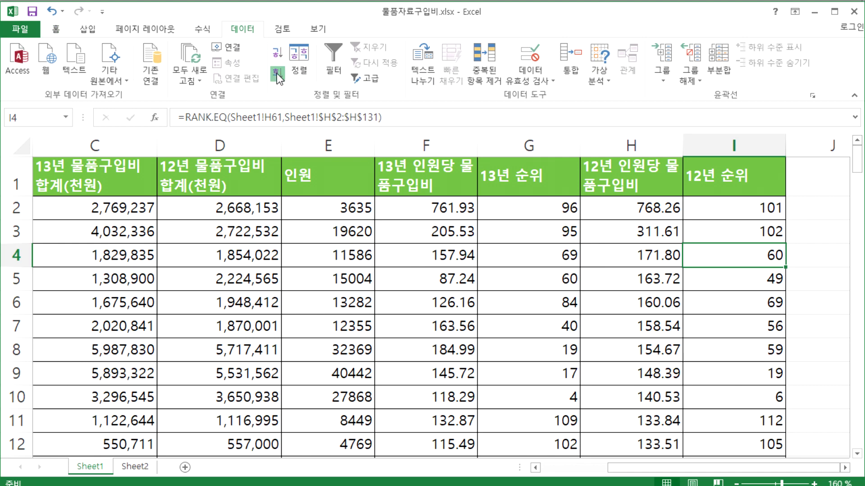
pyautogui.click(277, 73)
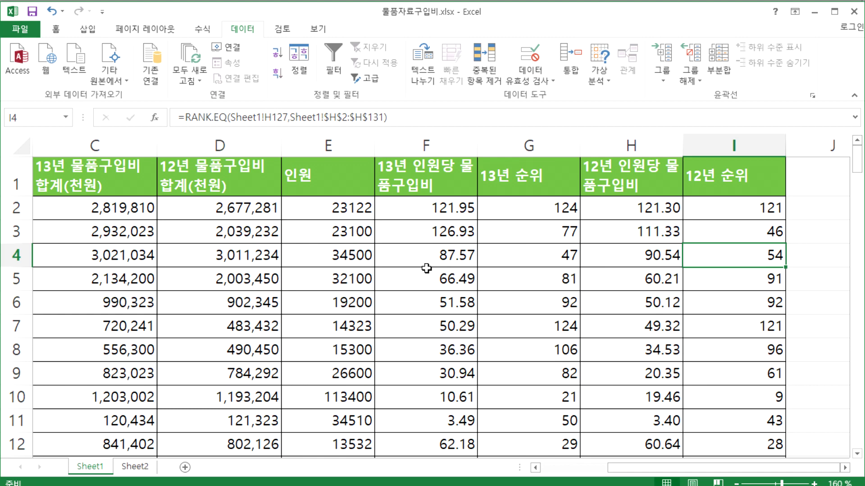
# Step: Make I2 the active cell and re-sort the table by 12년 순위 repeatedly, trying both ascending and descending order
pyautogui.click(722, 216)
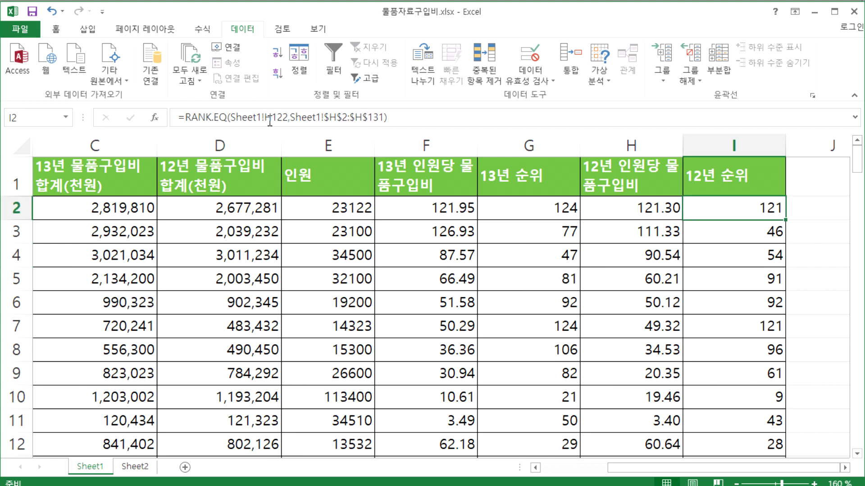
pyautogui.click(276, 55)
pyautogui.click(278, 77)
pyautogui.click(280, 58)
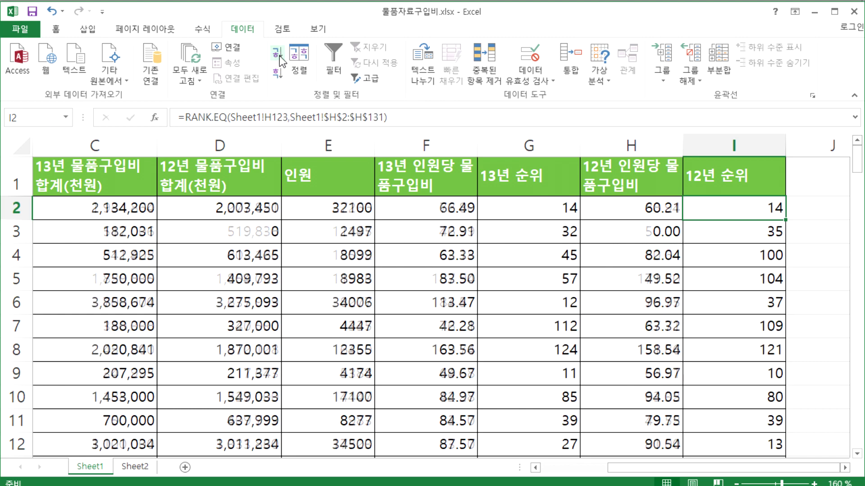
pyautogui.click(280, 58)
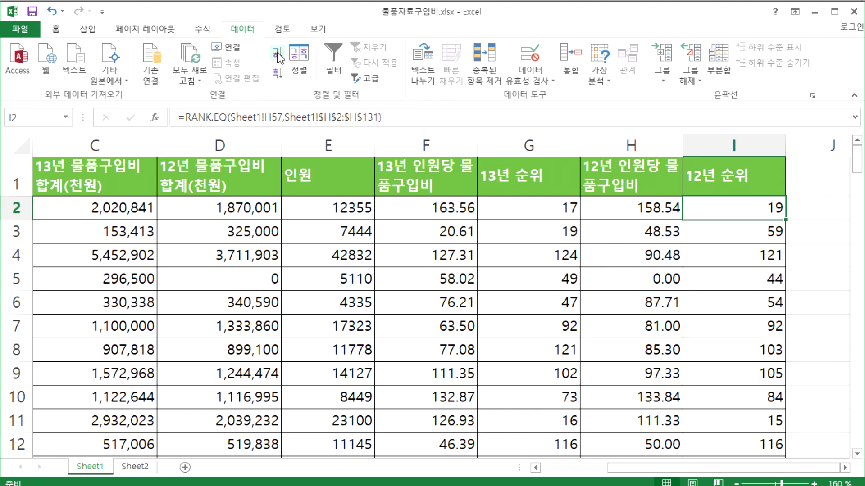
pyautogui.click(280, 58)
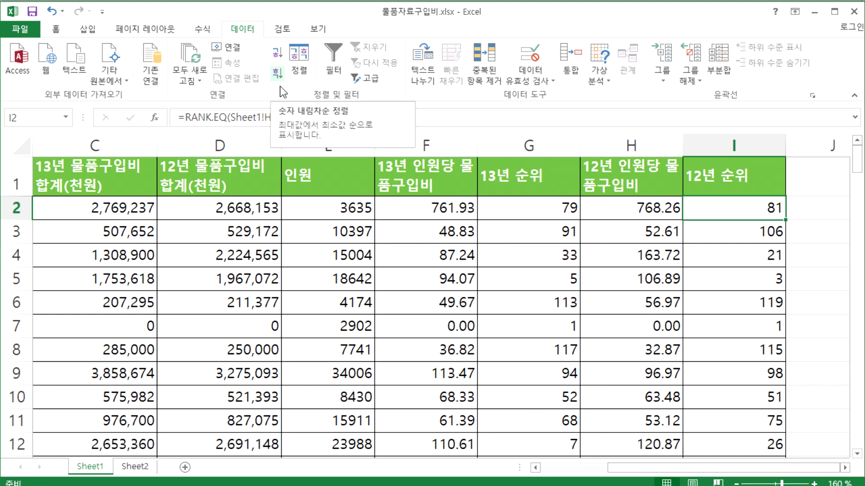
# Step: Return the zoom to 100%, sort the table ascending by 12년 순위 from I2, and check the column's first cells
pyautogui.keyDown('ctrl'); pyautogui.scroll(-4, 304, 196); pyautogui.keyUp('ctrl')
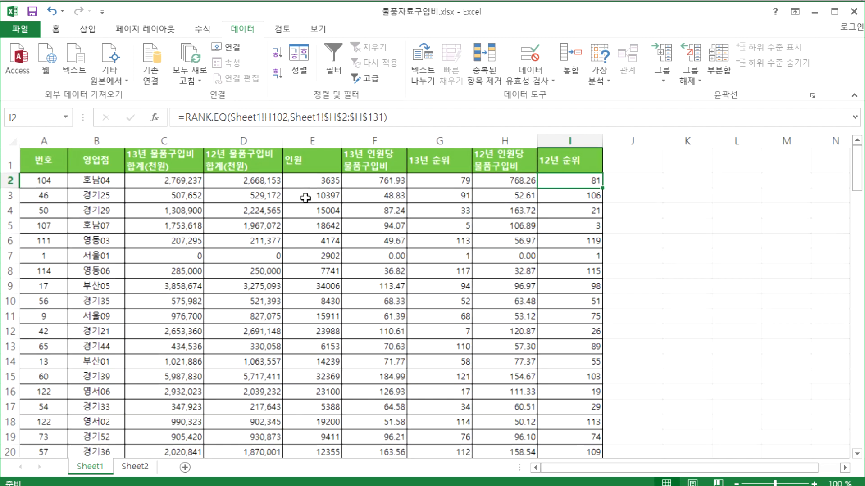
pyautogui.click(544, 197)
pyautogui.click(549, 182)
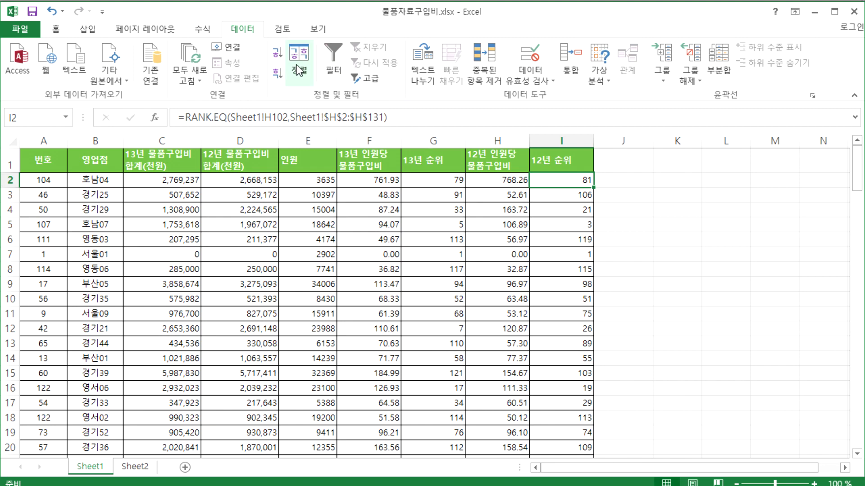
pyautogui.click(278, 54)
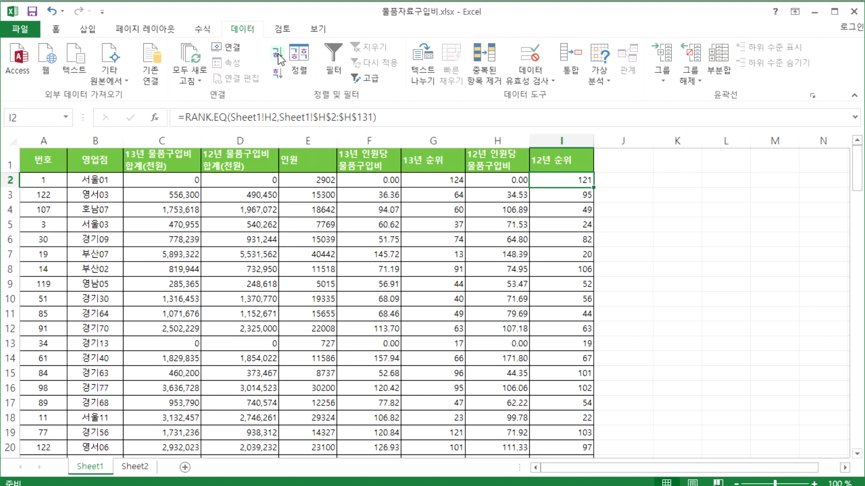
pyautogui.click(566, 198)
pyautogui.click(557, 212)
pyautogui.click(556, 179)
# Step: From cell G2, sort the table by 13년 순위 in ascending and then descending order
pyautogui.click(428, 177)
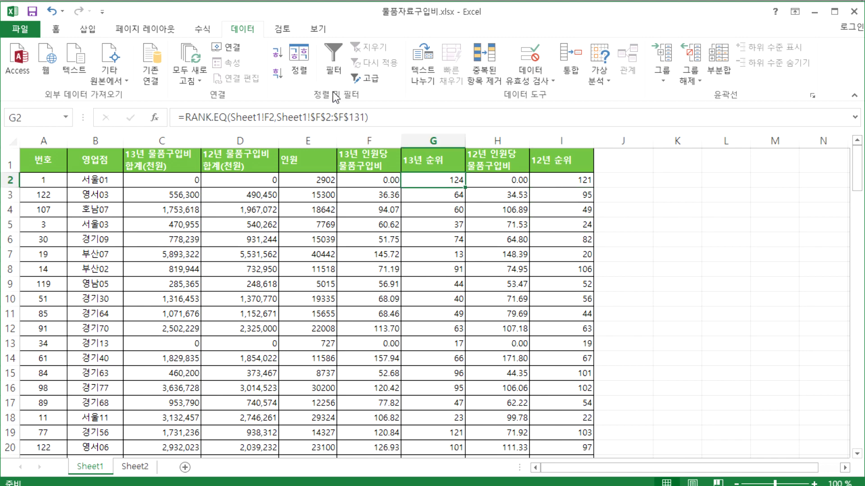
pyautogui.click(277, 53)
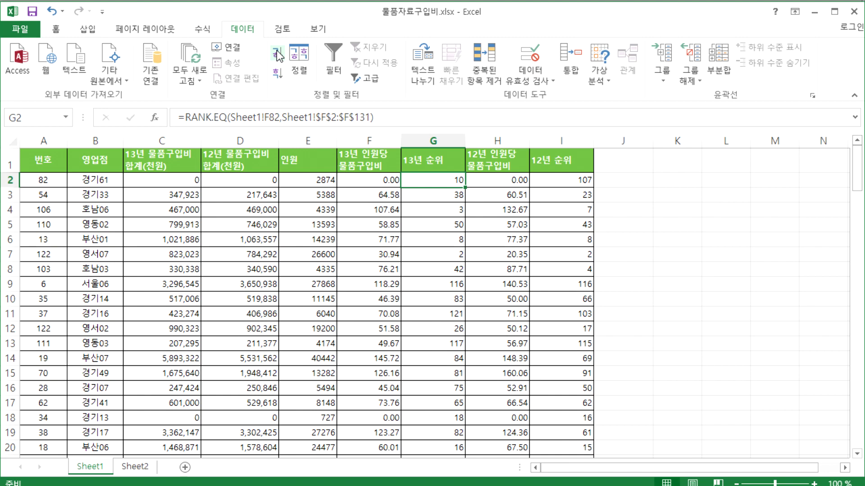
pyautogui.click(277, 73)
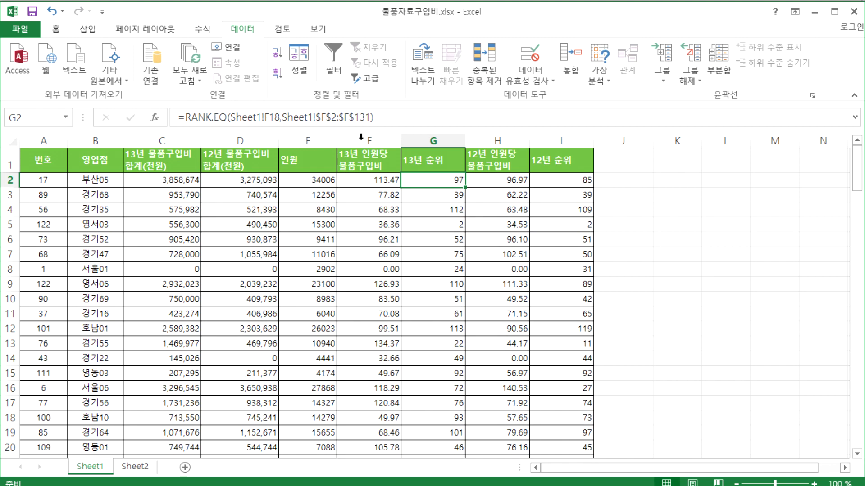
# Step: Check the order of the 13년 순위 column by selecting it and inspecting G24, and make G2 the active cell
pyautogui.click(431, 140)
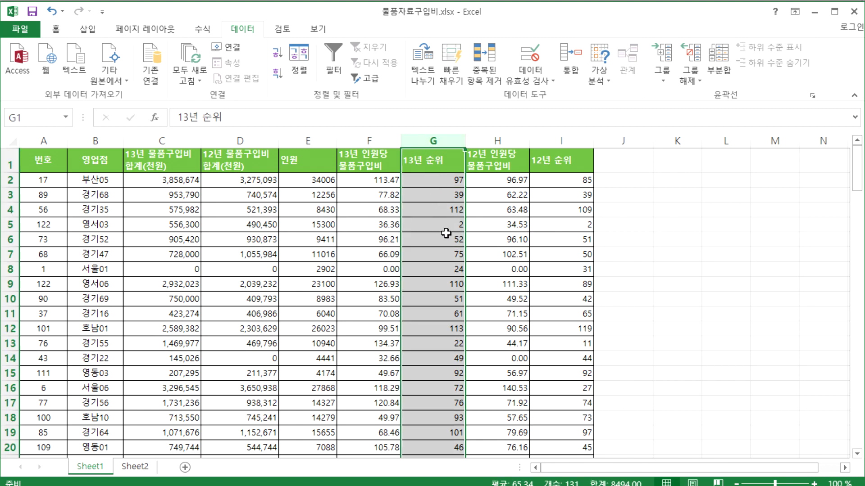
pyautogui.scroll(-4, 449, 334)
pyautogui.click(437, 318)
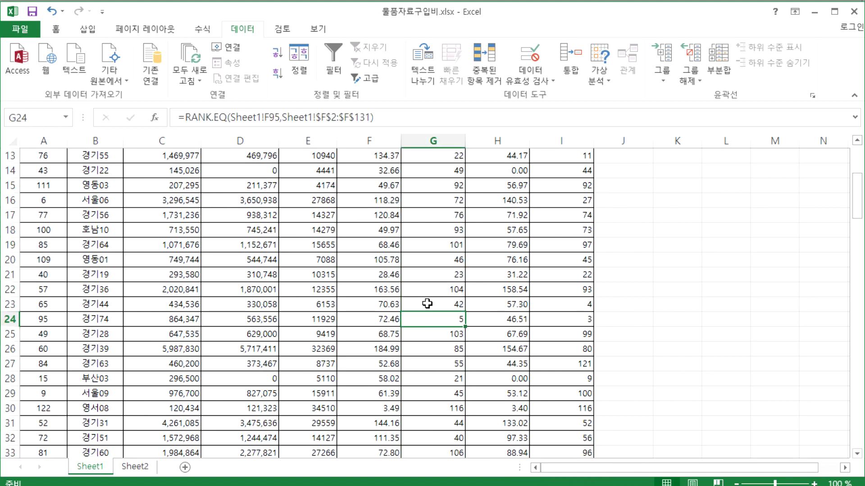
pyautogui.scroll(4, 427, 297)
pyautogui.click(418, 180)
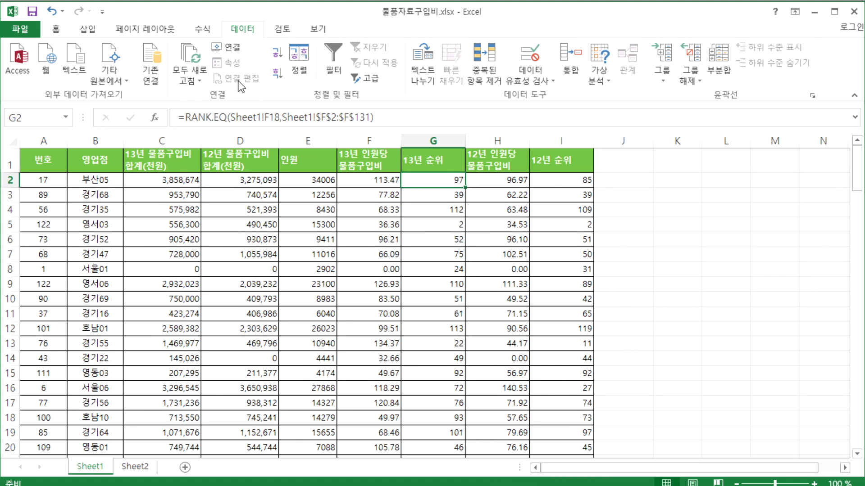
# Step: Sort the table descending by 13년 순위 from G2, and by 번호 ascending, descending and again ascending from A2
pyautogui.click(278, 73)
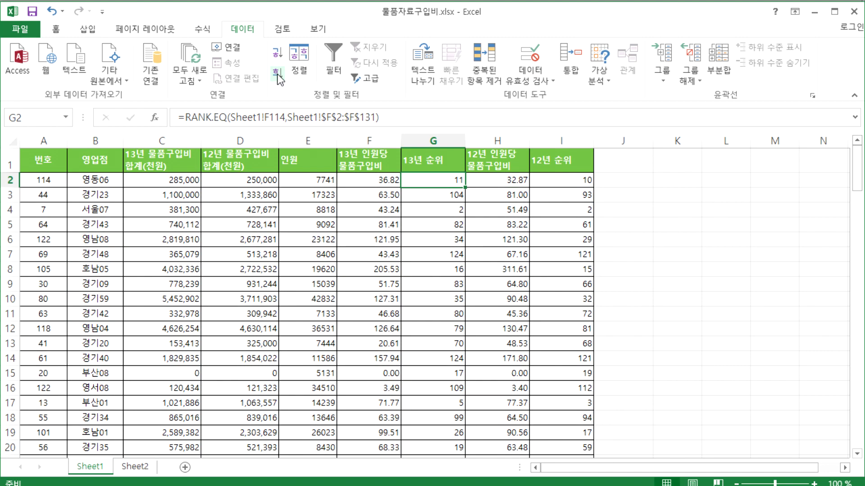
pyautogui.click(45, 183)
pyautogui.click(272, 54)
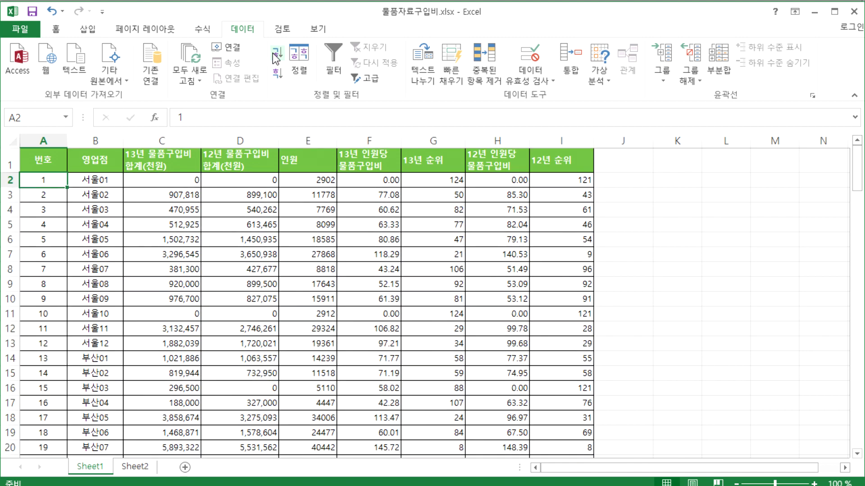
pyautogui.click(277, 73)
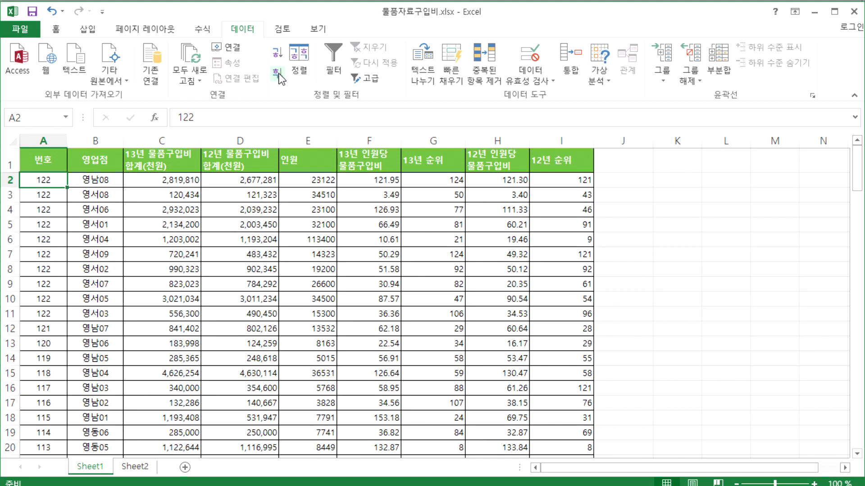
pyautogui.click(278, 54)
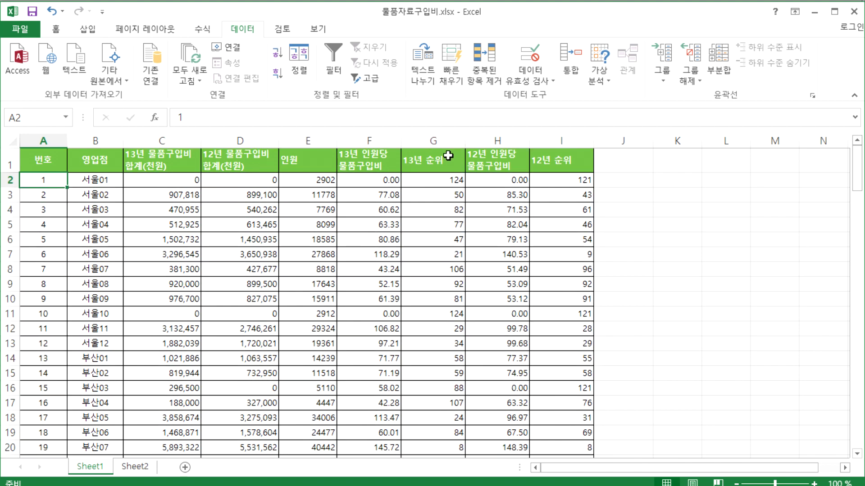
# Step: Sort the table descending by 12년 인원당 물품구입비 from H2, and ascending by 12년 순위 from I2
pyautogui.click(494, 180)
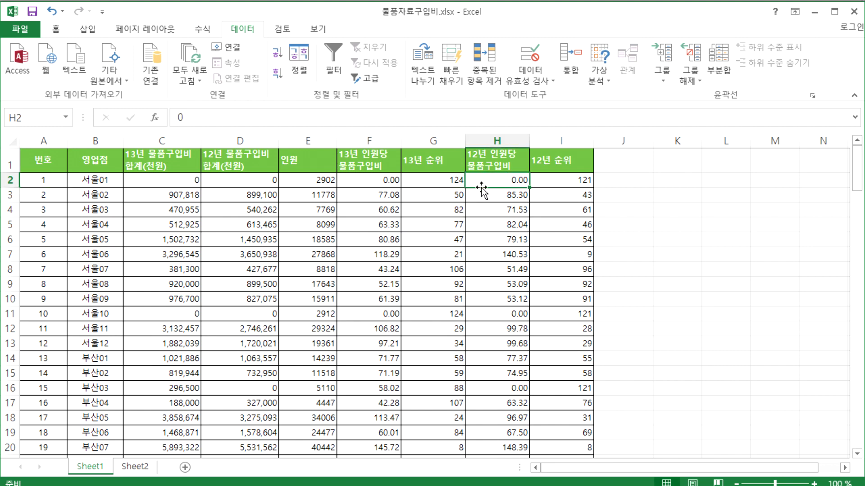
pyautogui.click(278, 73)
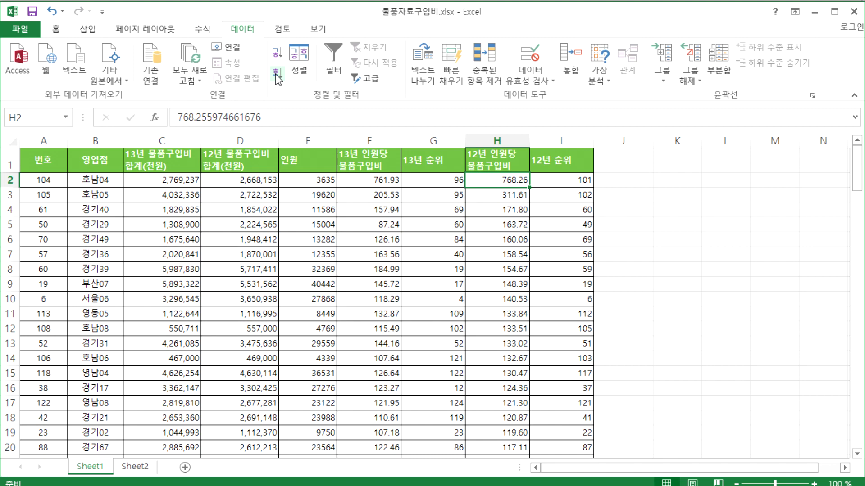
pyautogui.click(569, 179)
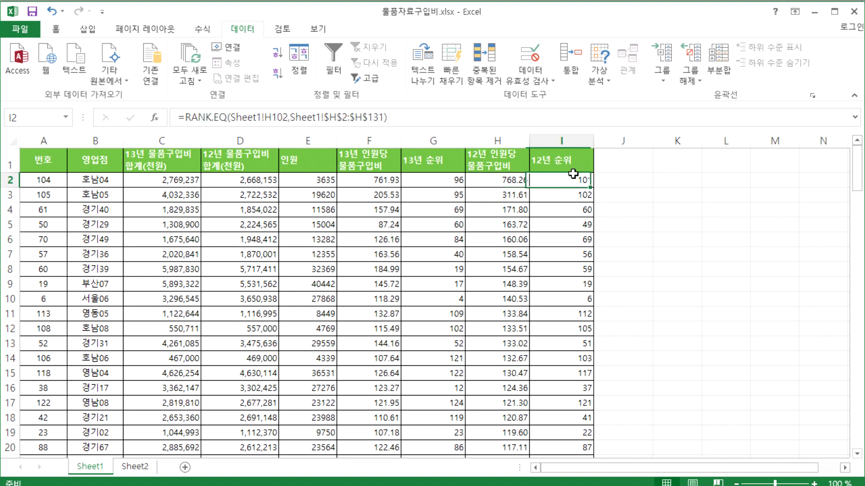
pyautogui.click(277, 54)
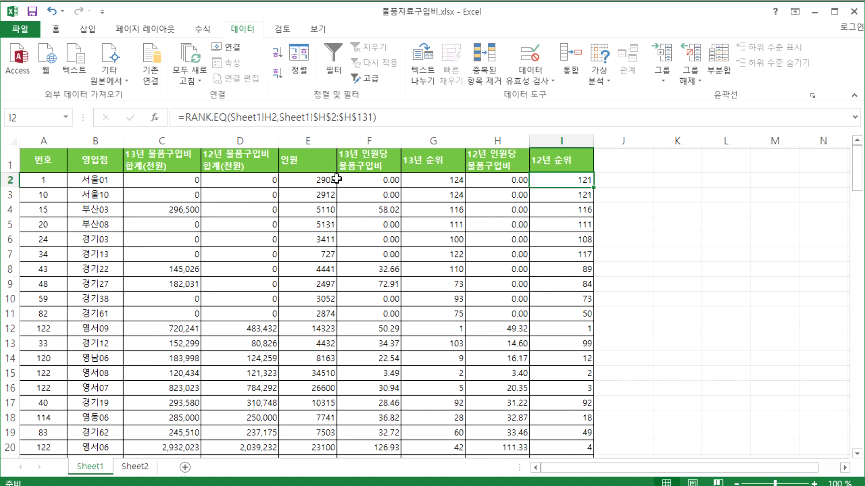
# Step: From E2, sort the table by 인원 in ascending, descending and again ascending order
pyautogui.click(316, 180)
pyautogui.click(278, 53)
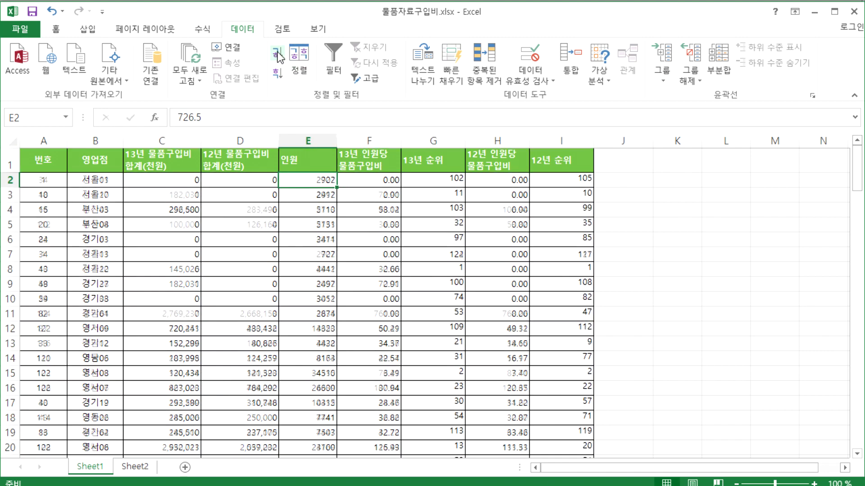
pyautogui.click(278, 79)
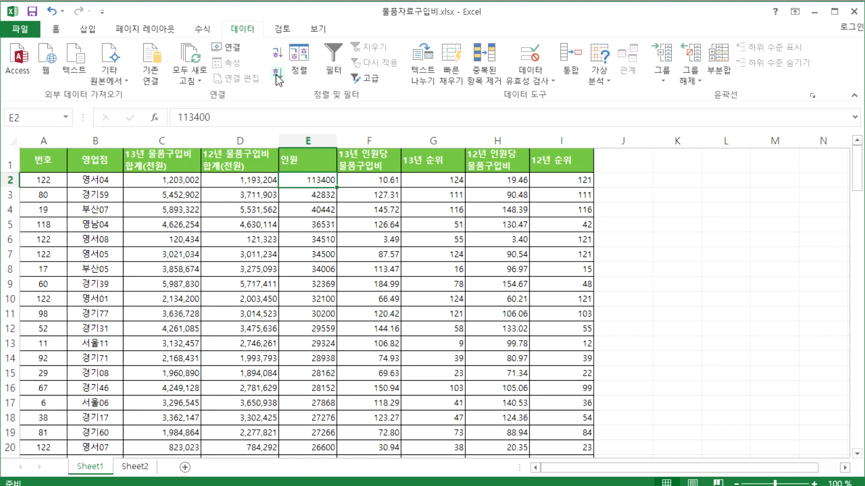
pyautogui.click(280, 56)
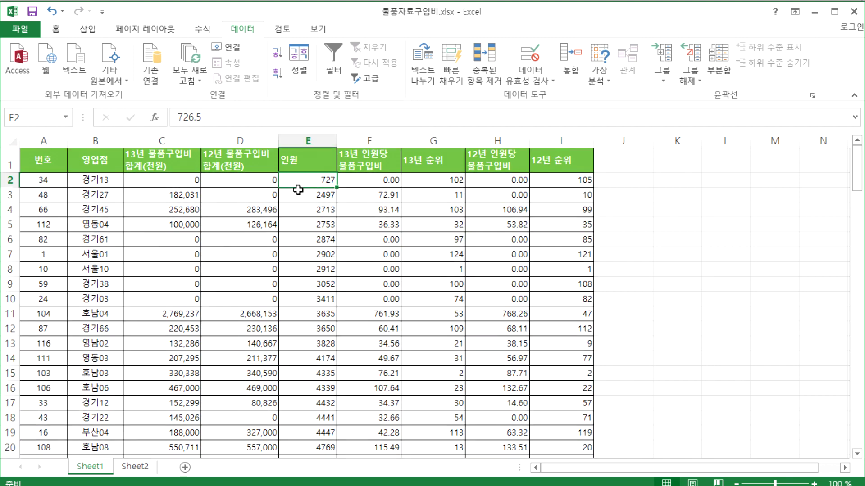
# Step: From C2, sort the table by 13년 물품구입비 합계 in ascending and finally descending order
pyautogui.click(176, 179)
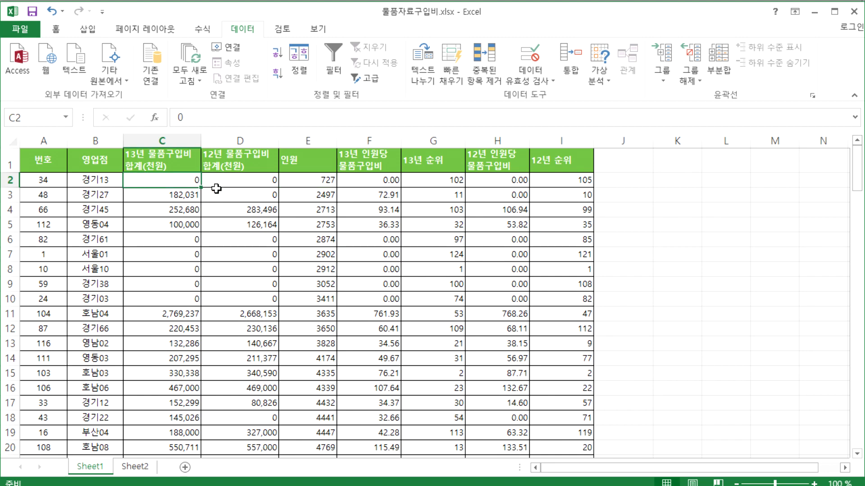
pyautogui.click(277, 54)
pyautogui.click(279, 73)
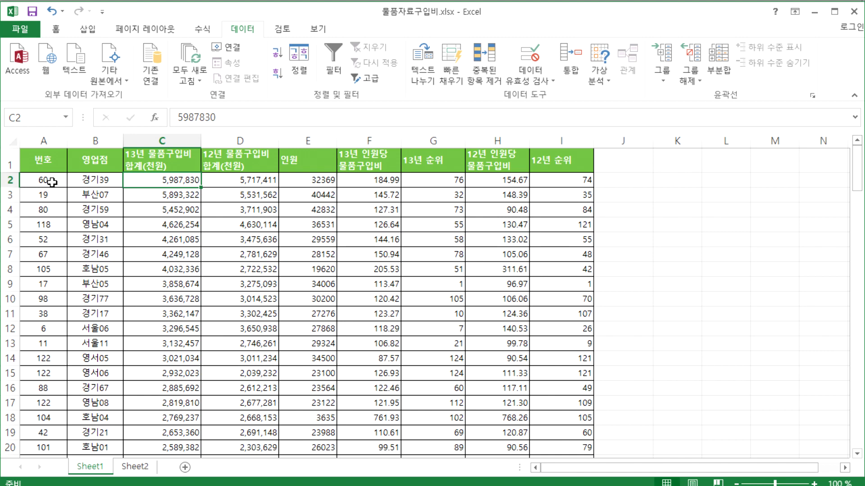
# Step: Sort the table by 영업점 ascending and descending from B2, and restore ascending 번호 order from A2
pyautogui.click(101, 182)
pyautogui.click(278, 53)
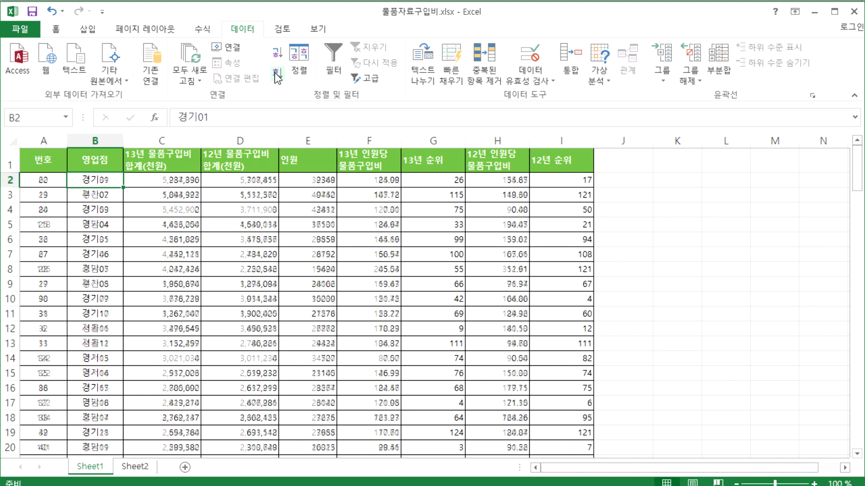
pyautogui.click(277, 73)
pyautogui.click(40, 179)
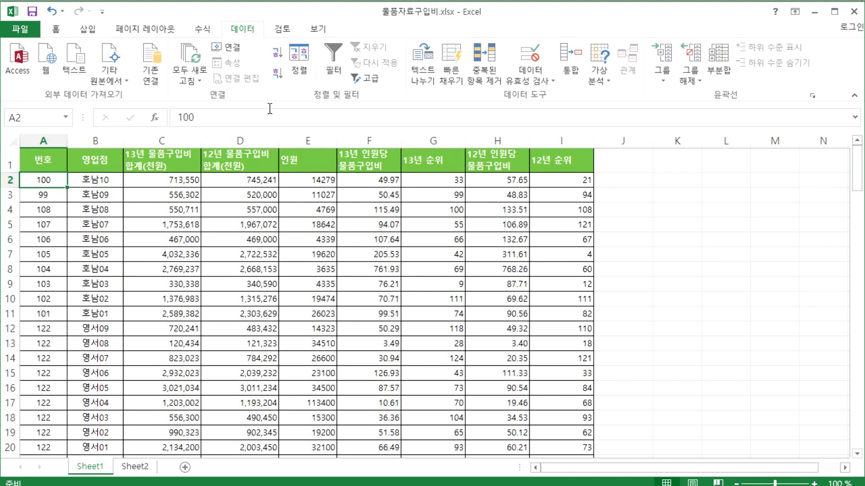
pyautogui.click(278, 53)
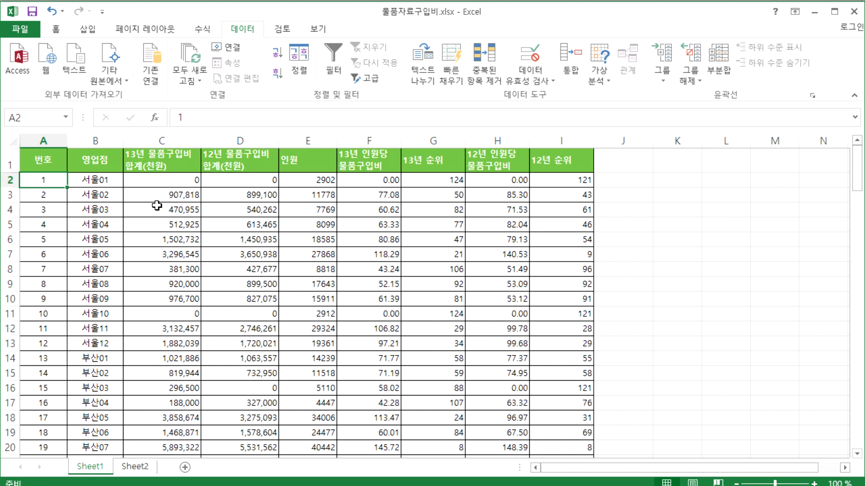
# Step: Select D4:I15, sweep a selection over the whole table A1:I131, and clear it by making A132 active
pyautogui.moveTo(205, 212)
pyautogui.mouseDown()
pyautogui.moveTo(503, 310)
pyautogui.moveTo(555, 379)
pyautogui.mouseUp()
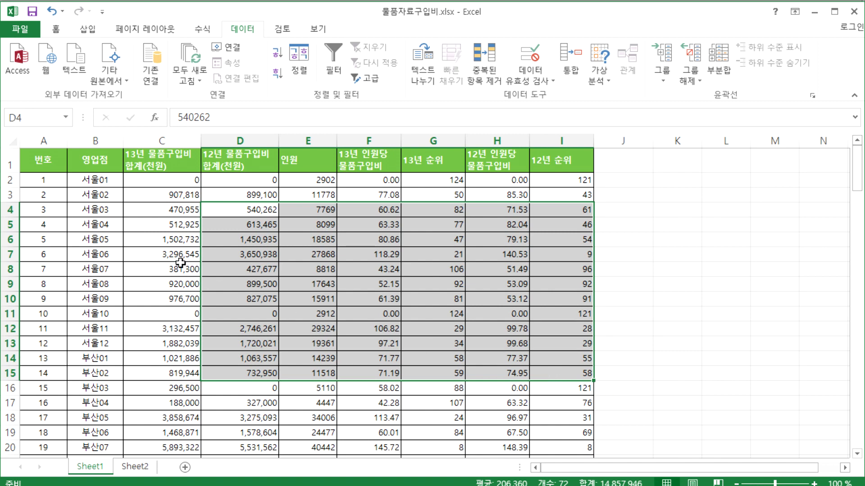
pyautogui.click(47, 165)
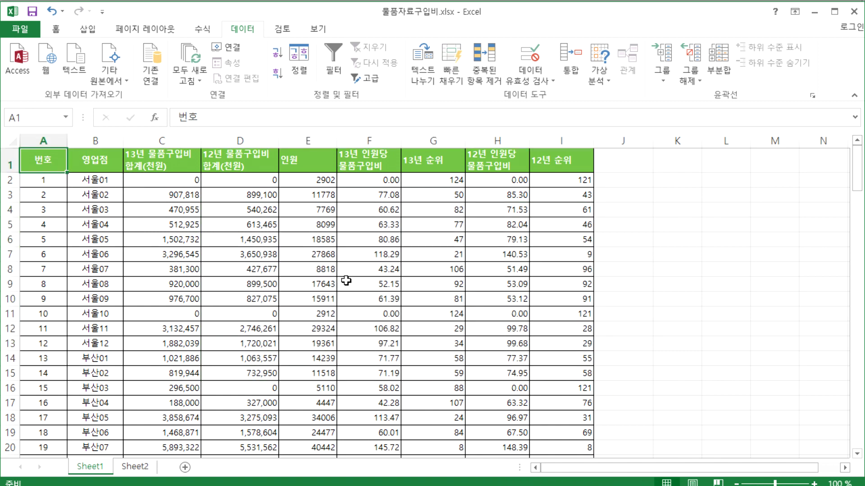
pyautogui.moveTo(65, 164); pyautogui.dragTo(544, 366)
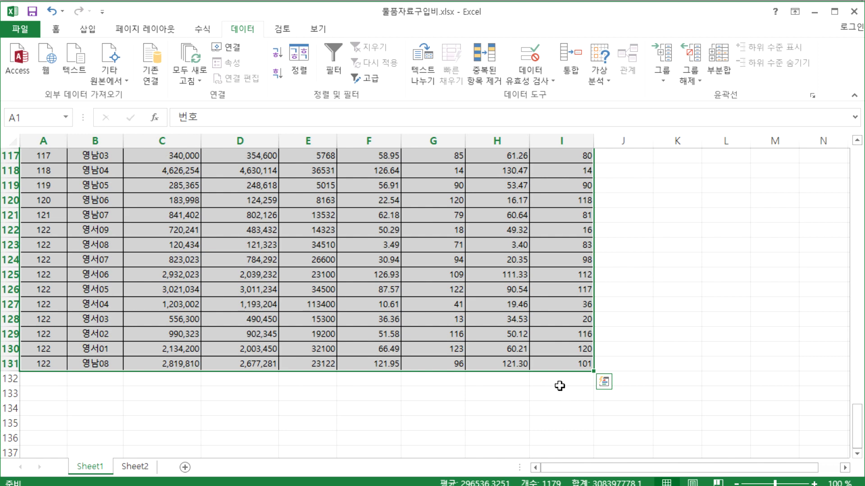
pyautogui.click(490, 383)
pyautogui.press('Home')
pyautogui.scroll(7, 329, 319)
pyautogui.scroll(20, 329, 319)
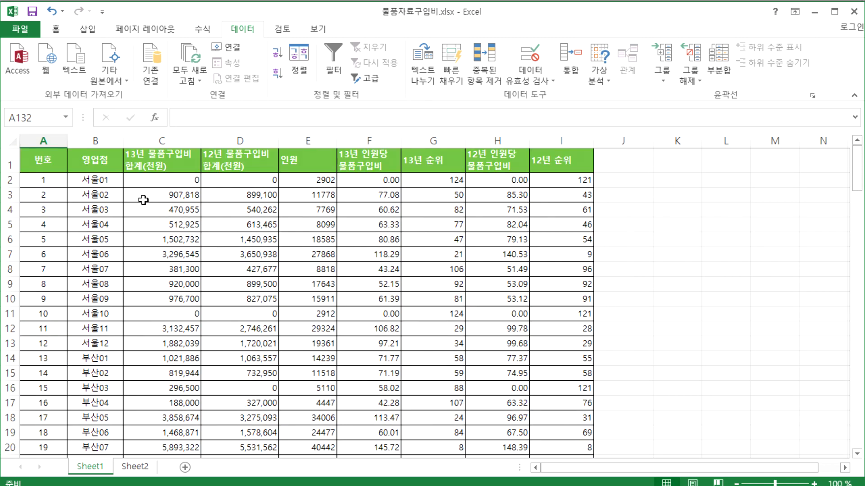
# Step: Select the whole table by extending the selection from A1 to I131, and reselect the entire table from inside it at F130
pyautogui.click(33, 162)
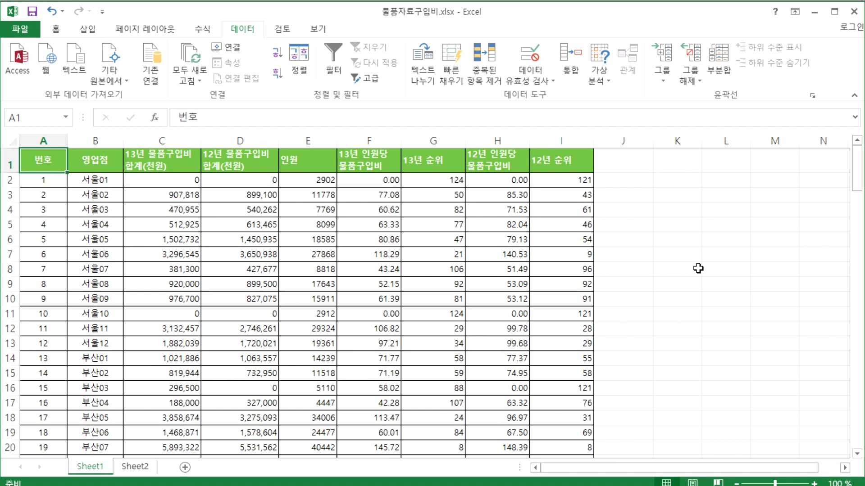
pyautogui.scroll(-20, 678, 278)
pyautogui.scroll(-5, 720, 290)
pyautogui.scroll(2, 714, 296)
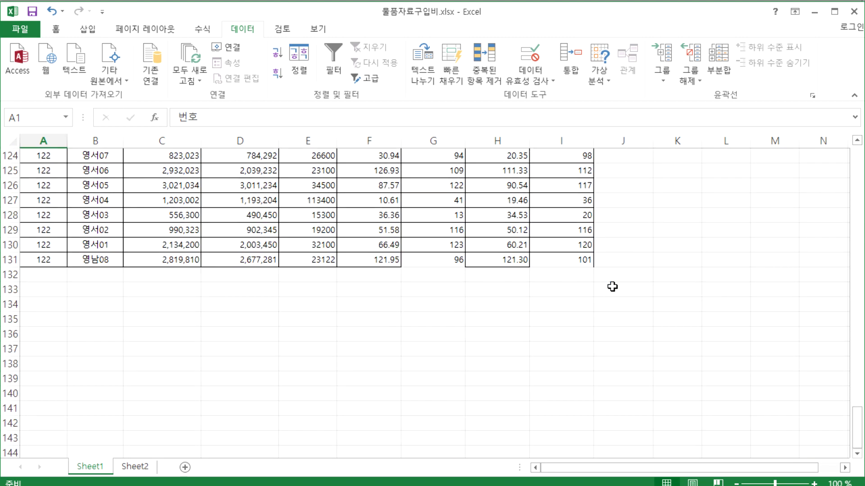
pyautogui.keyDown('shift'); pyautogui.click(569, 259); pyautogui.keyUp('shift')
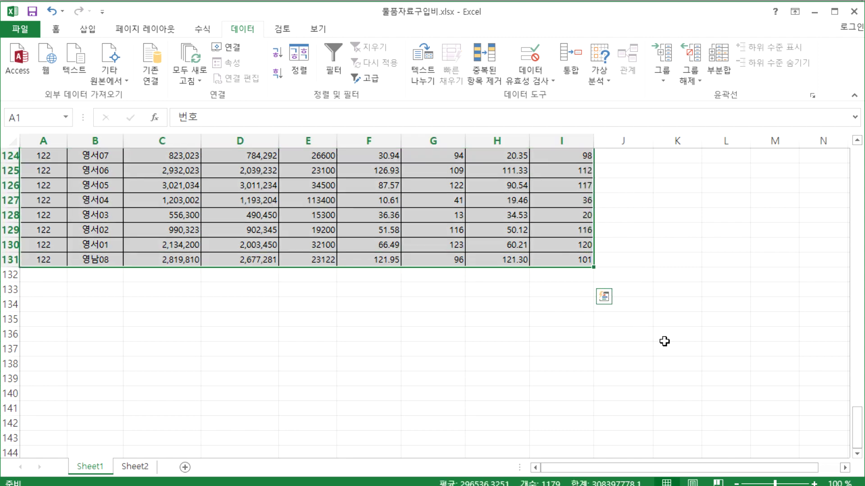
pyautogui.click(352, 248)
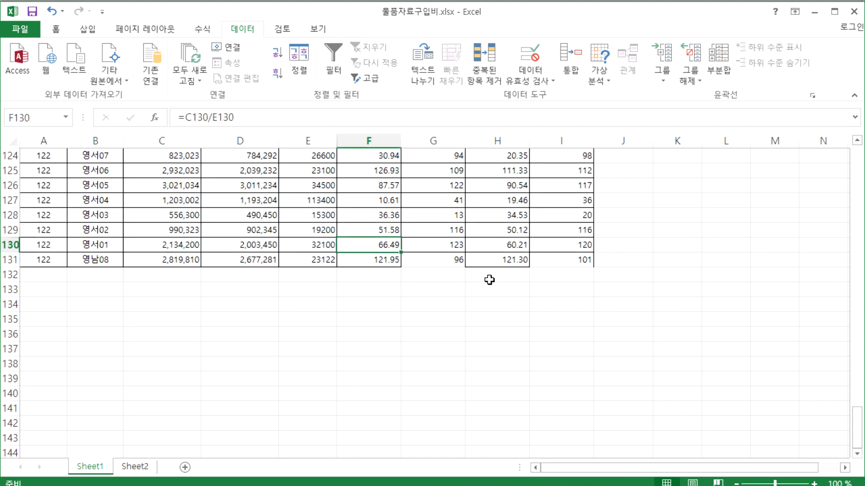
pyautogui.hotkey('ctrl', 'a')
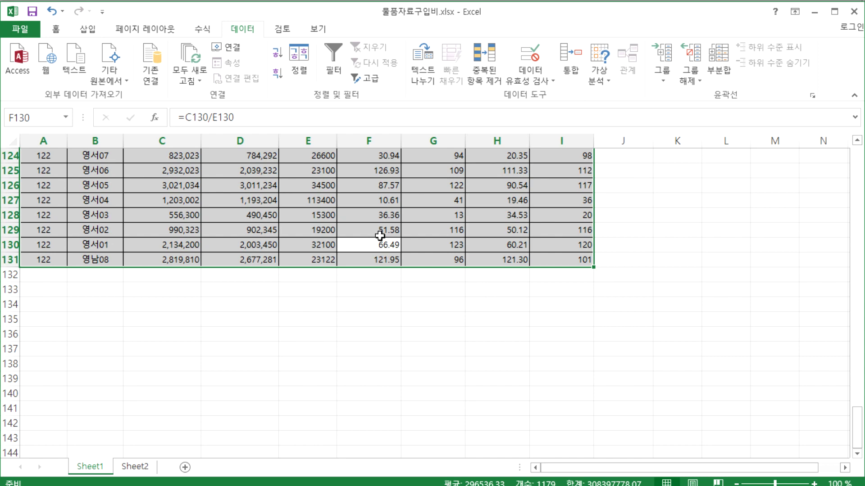
# Step: Select the two separate ranges C117:E131 and G116:I128 together
pyautogui.click(251, 190)
pyautogui.scroll(3, 225, 235)
pyautogui.click(173, 191)
pyautogui.moveTo(173, 192); pyautogui.dragTo(316, 383)
pyautogui.moveTo(433, 173); pyautogui.dragTo(439, 187)
pyautogui.moveTo(497, 200); pyautogui.dragTo(580, 354)
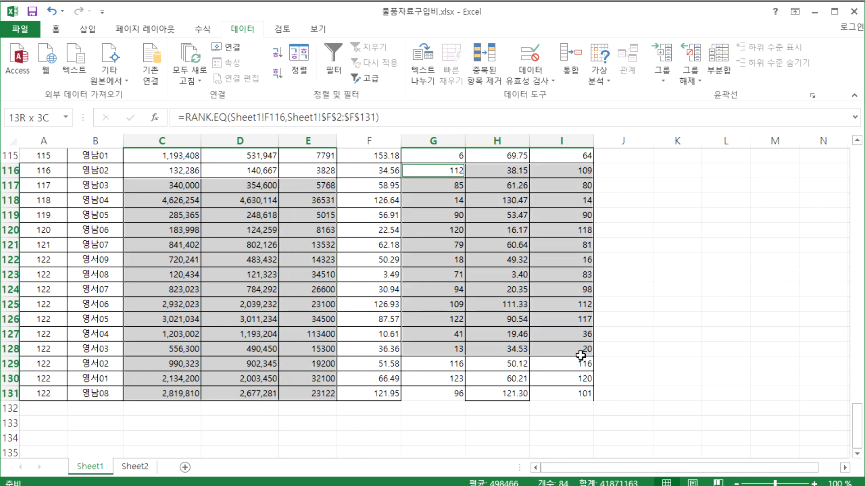
# Step: Select the separate ranges C100:D106, F100:G108, D111:H114 and I100:I107 together
pyautogui.scroll(6, 294, 276)
pyautogui.scroll(-3, 293, 275)
pyautogui.scroll(3, 270, 274)
pyautogui.moveTo(172, 198); pyautogui.dragTo(240, 294)
pyautogui.moveTo(338, 199); pyautogui.dragTo(396, 322)
pyautogui.moveTo(272, 364); pyautogui.dragTo(477, 412)
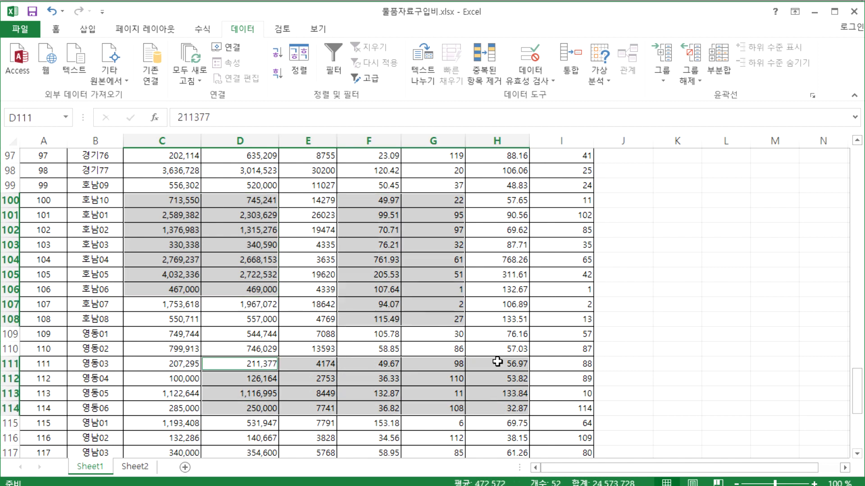
pyautogui.moveTo(545, 199); pyautogui.dragTo(561, 304)
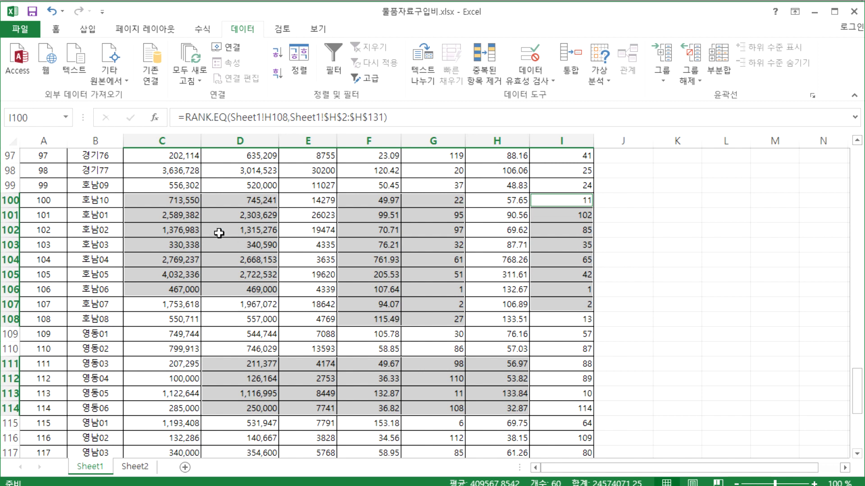
# Step: Select C99:D107, F99:G109 and H102:J112 together with the empty ranges M107:N112 and L99:M100
pyautogui.moveTo(168, 184); pyautogui.dragTo(210, 313)
pyautogui.moveTo(359, 189); pyautogui.dragTo(456, 335)
pyautogui.moveTo(496, 229); pyautogui.dragTo(653, 371)
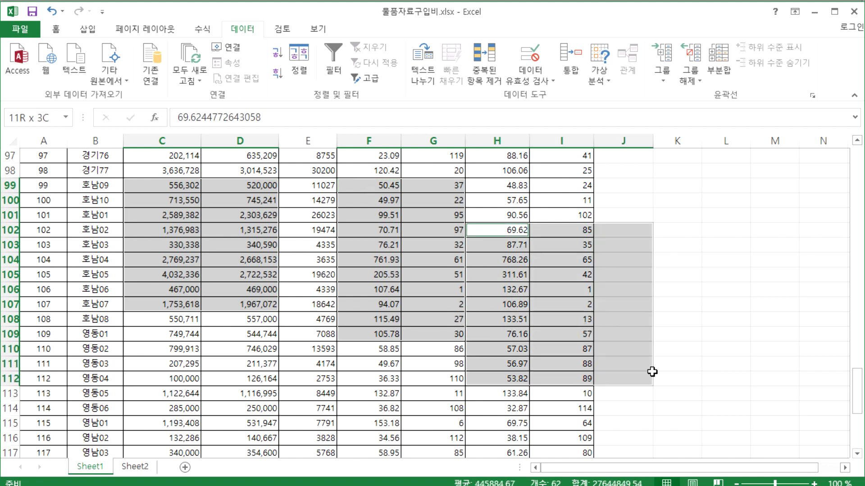
pyautogui.moveTo(768, 299); pyautogui.dragTo(815, 373)
pyautogui.moveTo(714, 189); pyautogui.dragTo(784, 196)
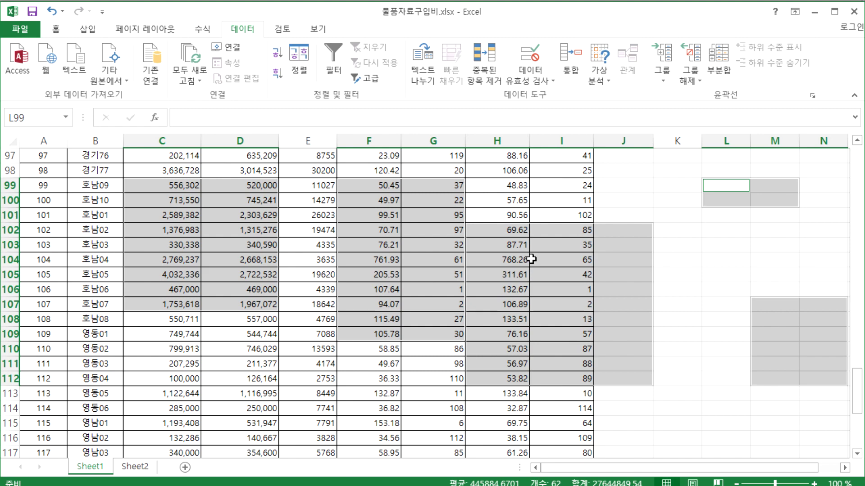
# Step: Select the single empty block E136:I142 below the table, and replace that selection with D135:F140
pyautogui.scroll(-9, 582, 311)
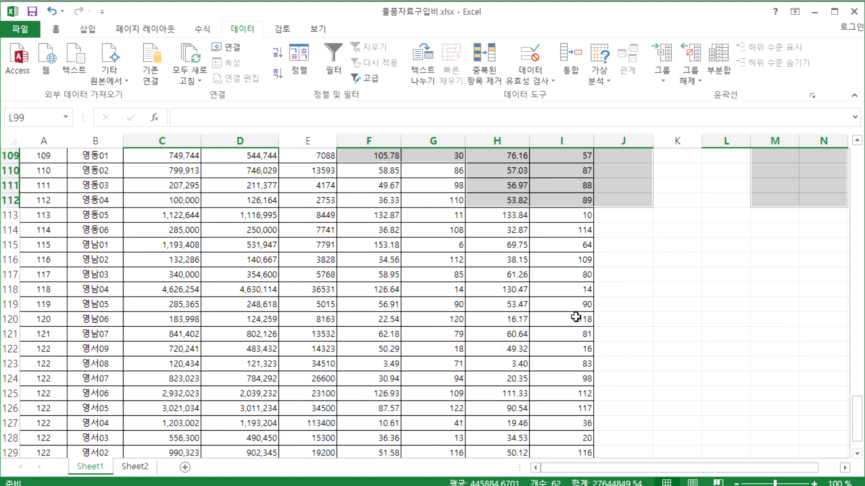
pyautogui.scroll(-3, 583, 310)
pyautogui.moveTo(292, 203); pyautogui.dragTo(583, 292)
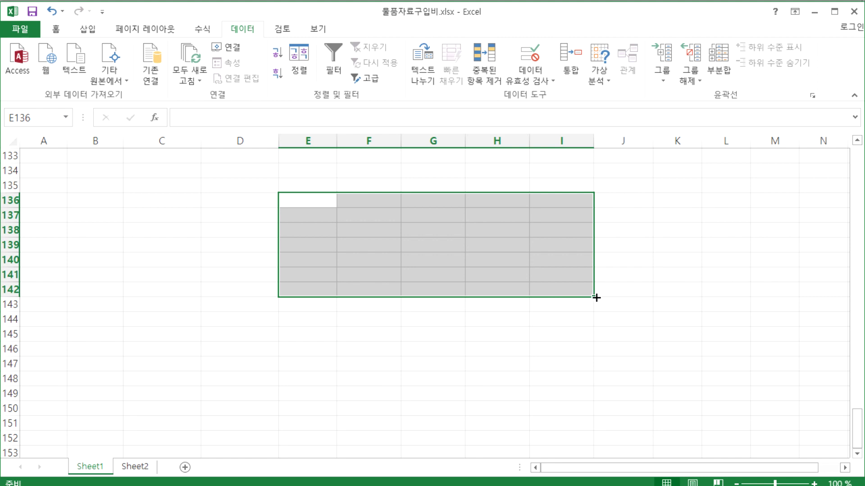
pyautogui.moveTo(224, 191); pyautogui.dragTo(399, 271)
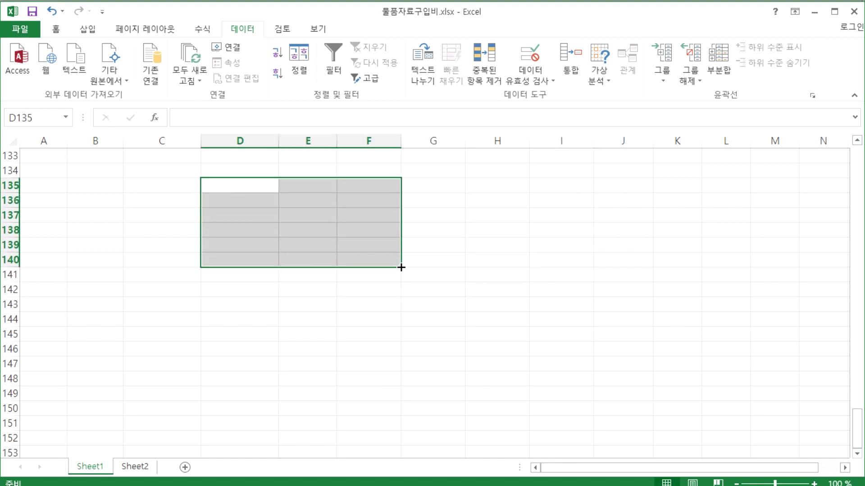
# Step: Select the separate empty ranges C136:C140, E136:E140 and H137:H140 together below the table
pyautogui.moveTo(150, 203); pyautogui.dragTo(153, 259)
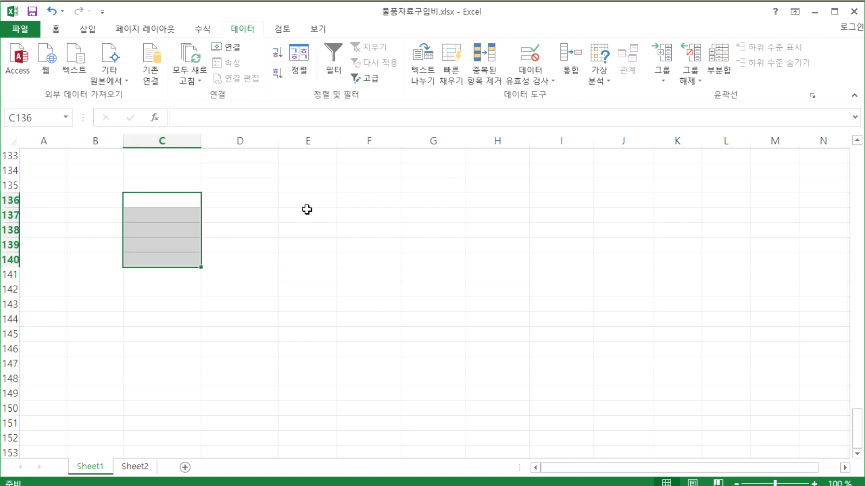
pyautogui.moveTo(315, 205); pyautogui.dragTo(336, 262)
pyautogui.moveTo(468, 214); pyautogui.dragTo(488, 261)
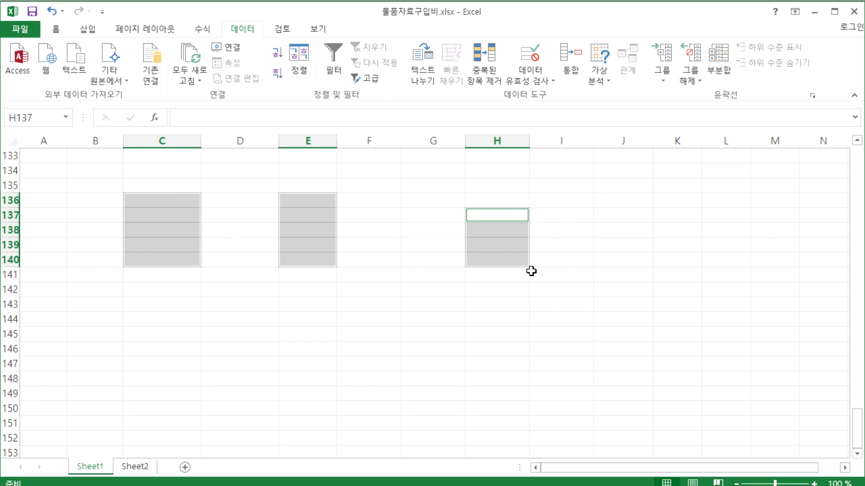
# Step: Select the separate empty ranges F140:H146 and C138:D141 together, and replace that selection with cell H146
pyautogui.moveTo(379, 257); pyautogui.dragTo(522, 351)
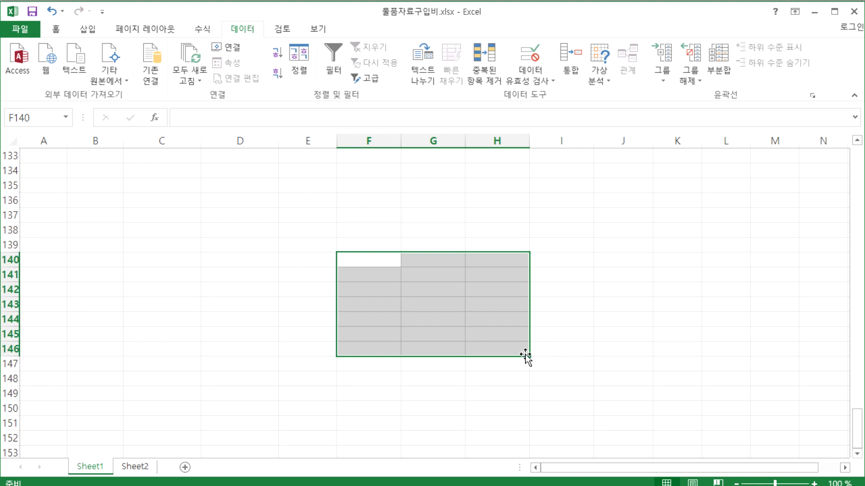
pyautogui.moveTo(162, 225); pyautogui.dragTo(211, 271)
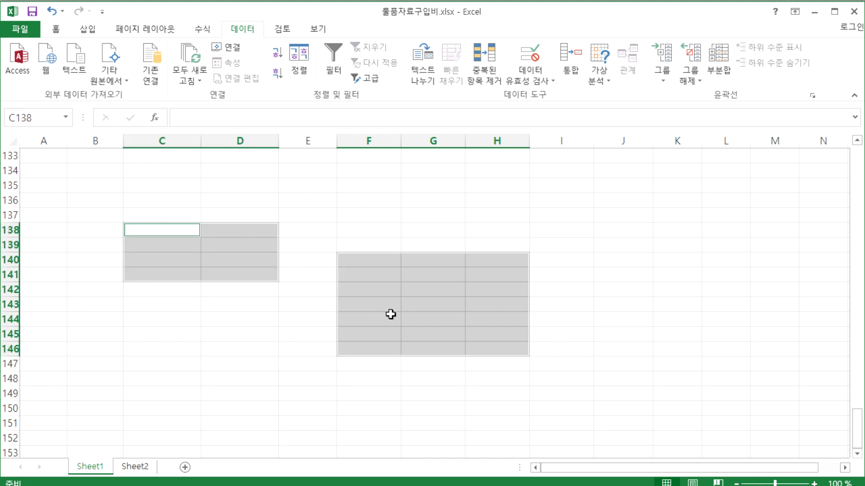
pyautogui.click(501, 346)
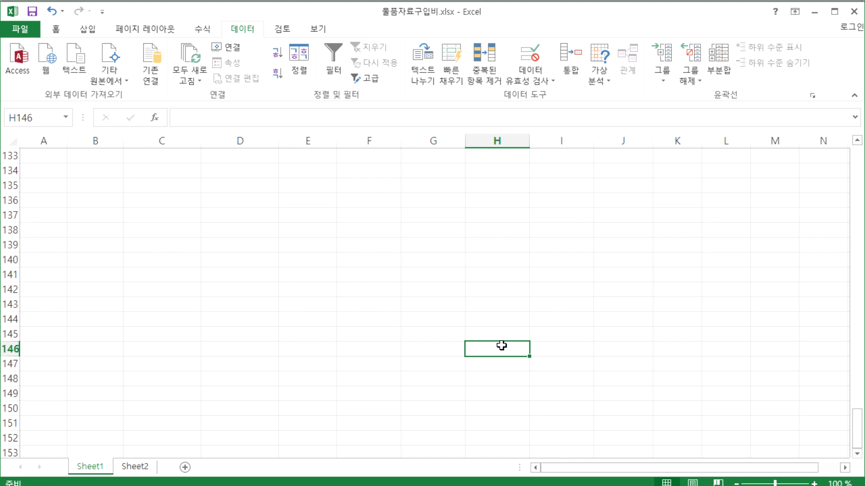
# Step: Return to the start of the Sheet1 table, select a block of its data, and replace that selection with cell G12
pyautogui.hotkey('ctrl', 'Home')
pyautogui.moveTo(180, 202); pyautogui.dragTo(497, 411)
pyautogui.click(451, 329)
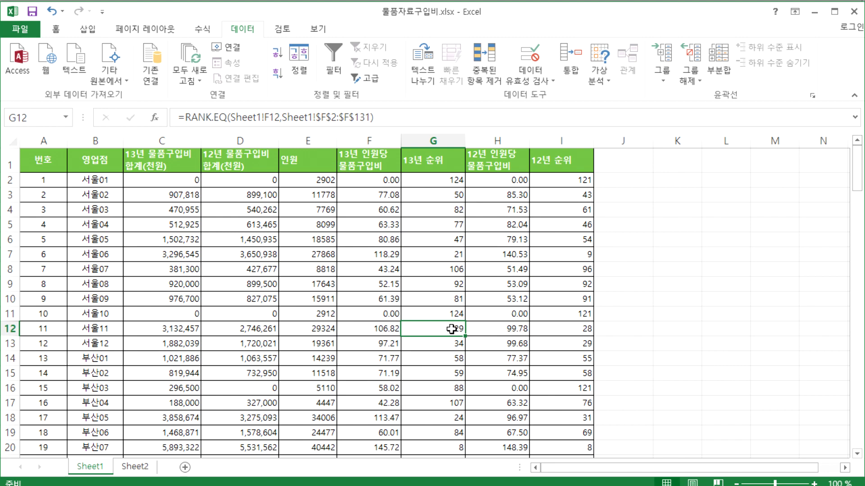
# Step: Open Sheet2 at 220% zoom and select the empty block B2:D7
pyautogui.click(134, 467)
pyautogui.keyDown('ctrl'); pyautogui.scroll(8, 235, 270); pyautogui.keyUp('ctrl')
pyautogui.click(223, 229)
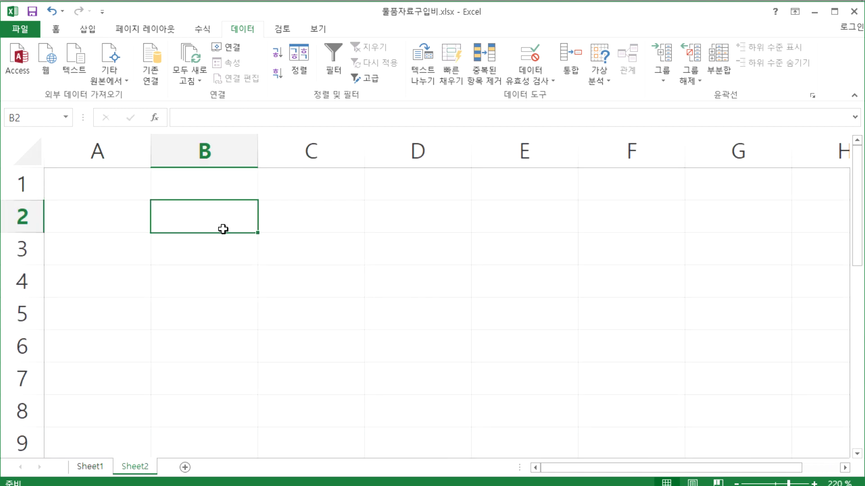
pyautogui.moveTo(226, 236); pyautogui.dragTo(428, 378)
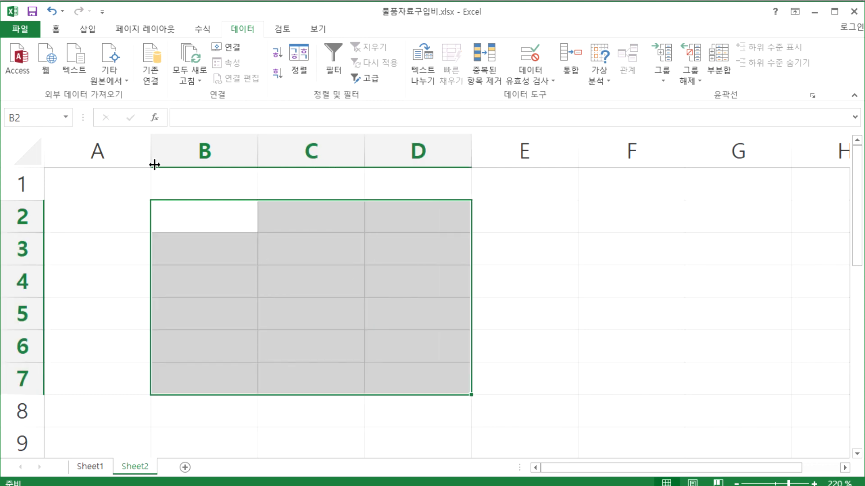
# Step: Centre the contents of all cells on Sheet2 horizontally
pyautogui.click(27, 151)
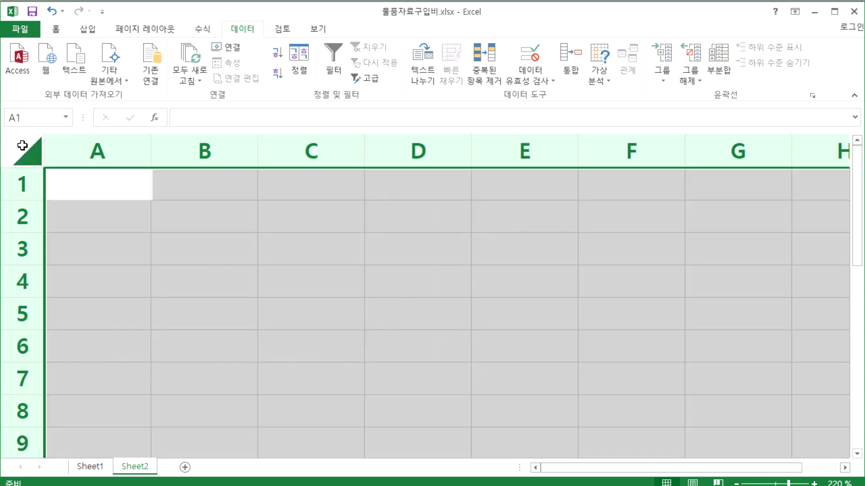
pyautogui.click(56, 29)
pyautogui.click(259, 75)
# Step: Enter 7, 8 and 9 in cells B2, C2 and D2 as the top row of a number keypad layout
pyautogui.click(211, 218)
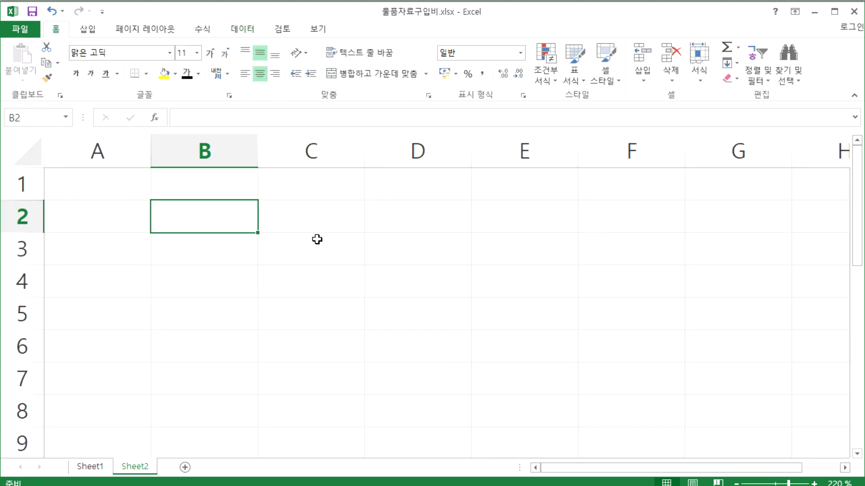
pyautogui.write('7')
pyautogui.press('Tab')
pyautogui.write('8')
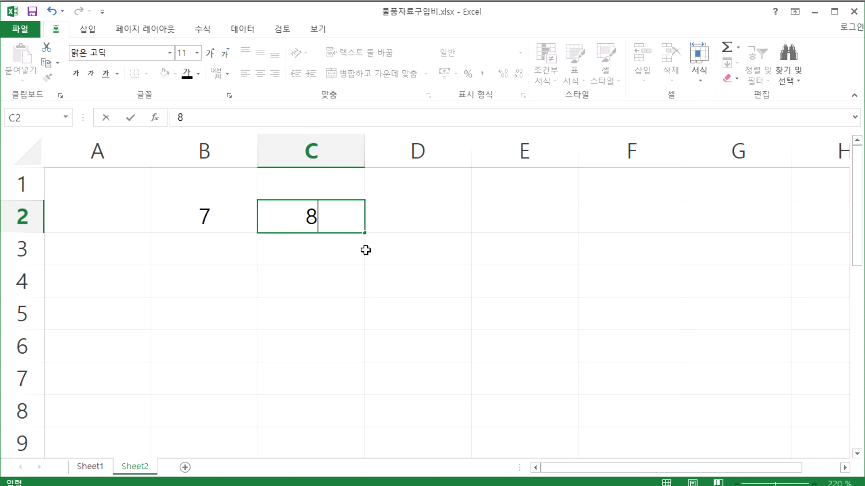
pyautogui.press('Tab')
pyautogui.write('9')
pyautogui.press('Return')
# Step: Enter 4, 5 and 6 in cells B3, C3 and D3
pyautogui.write('4')
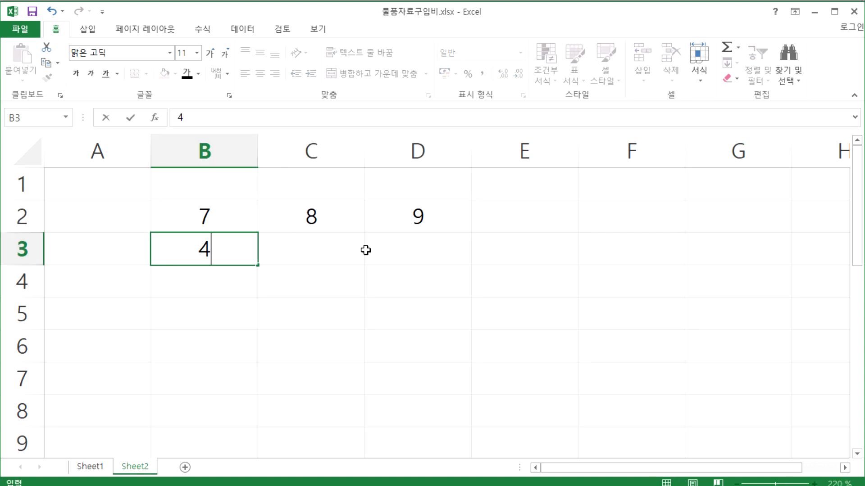
pyautogui.press('Tab')
pyautogui.write('5')
pyautogui.press('Tab')
pyautogui.write('6')
pyautogui.press('Return')
# Step: Enter 1, 2 and 3 in cells B4, C4 and D4
pyautogui.write('1')
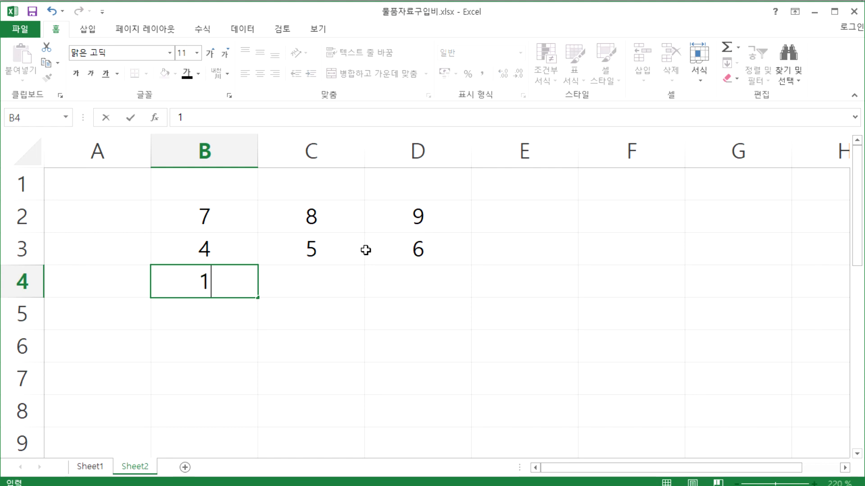
pyautogui.press('Tab')
pyautogui.write('2')
pyautogui.press('Tab')
pyautogui.write('3')
pyautogui.press('Return')
# Step: Complete the keypad layout in row 5 with 0 in B5, a period in D5 and 엔터 in E5
pyautogui.write('0')
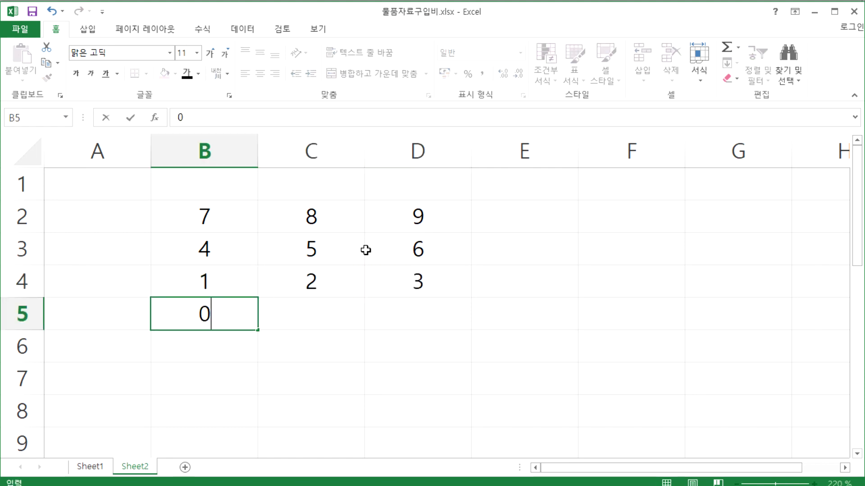
pyautogui.press('Tab')
pyautogui.press('Tab')
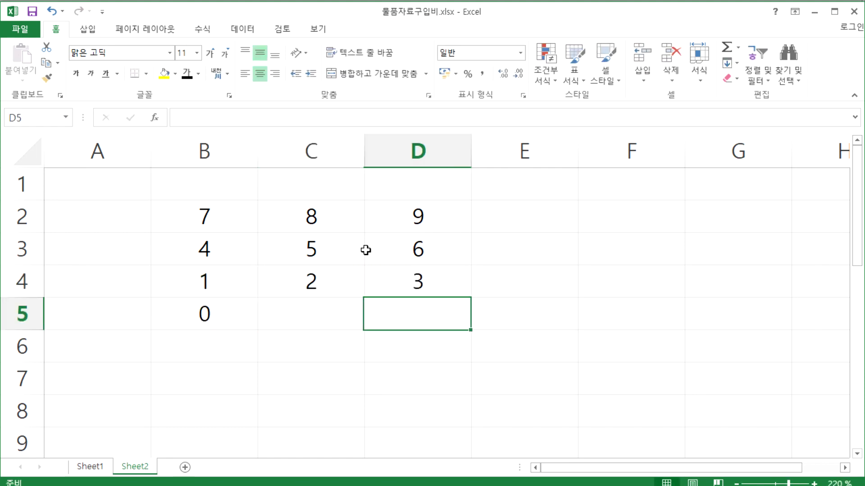
pyautogui.write('.')
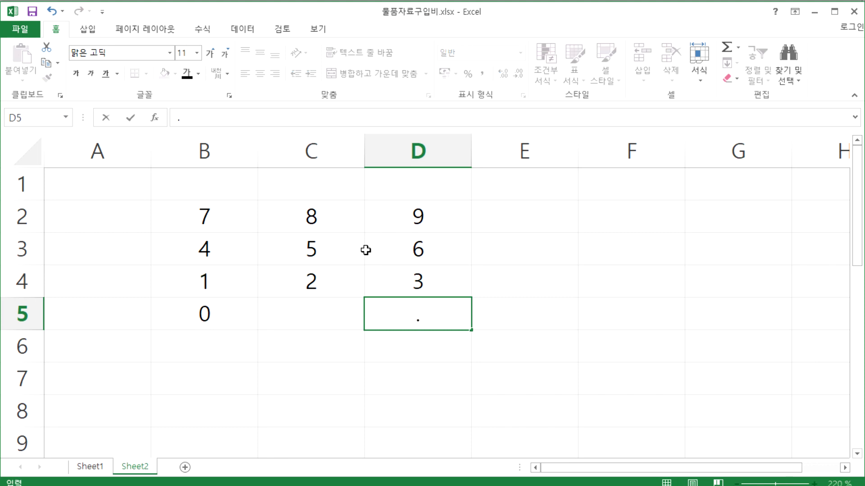
pyautogui.press('Tab')
pyautogui.write('엔터')
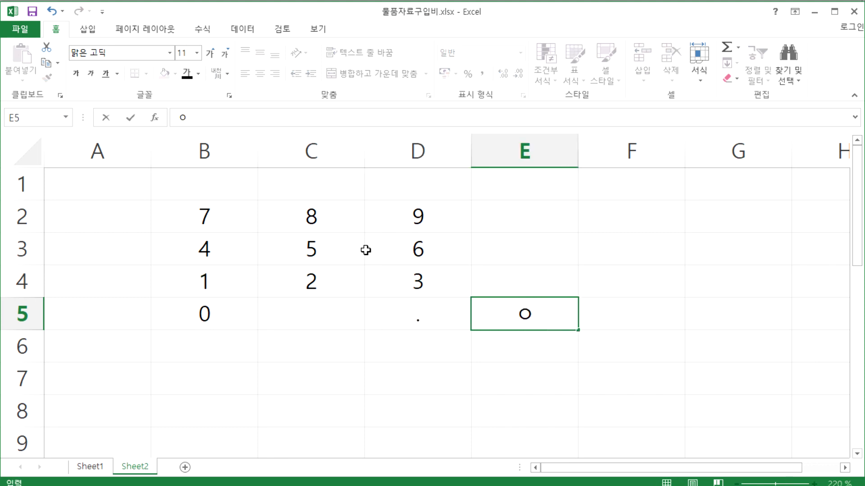
pyautogui.press('Return')
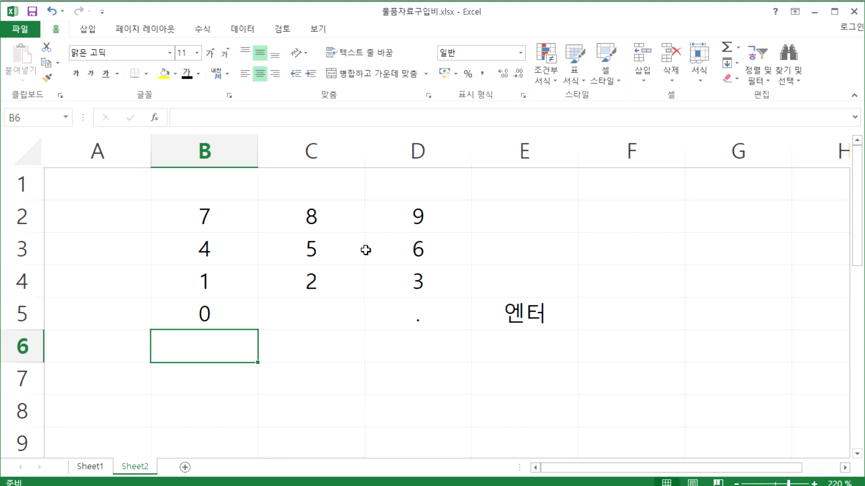
# Step: Select B2 in the keypad layout, look at the data table on Sheet1, and return to Sheet2
pyautogui.click(251, 220)
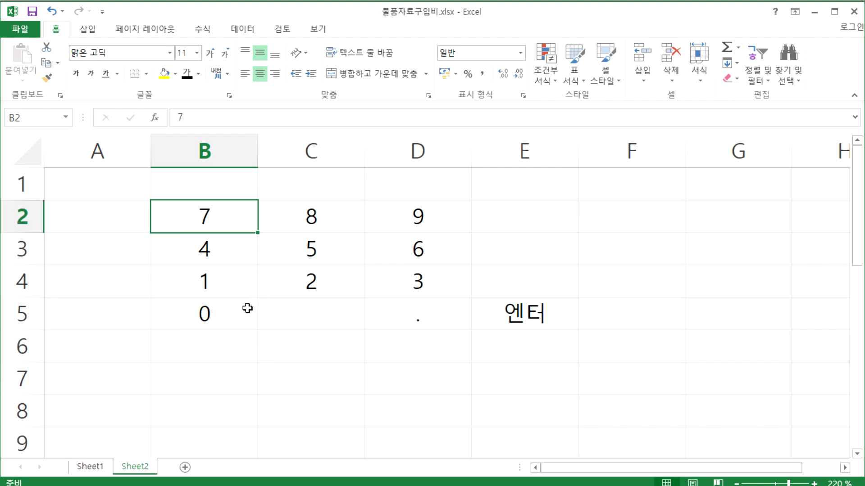
pyautogui.click(90, 467)
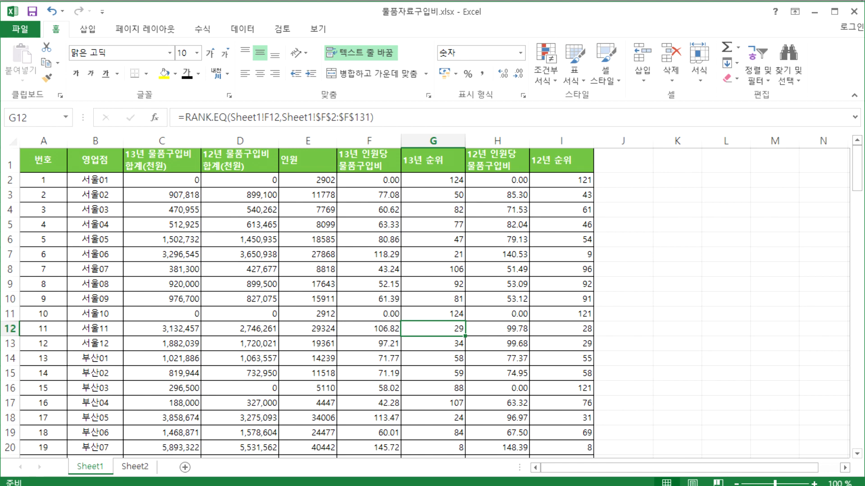
pyautogui.click(134, 467)
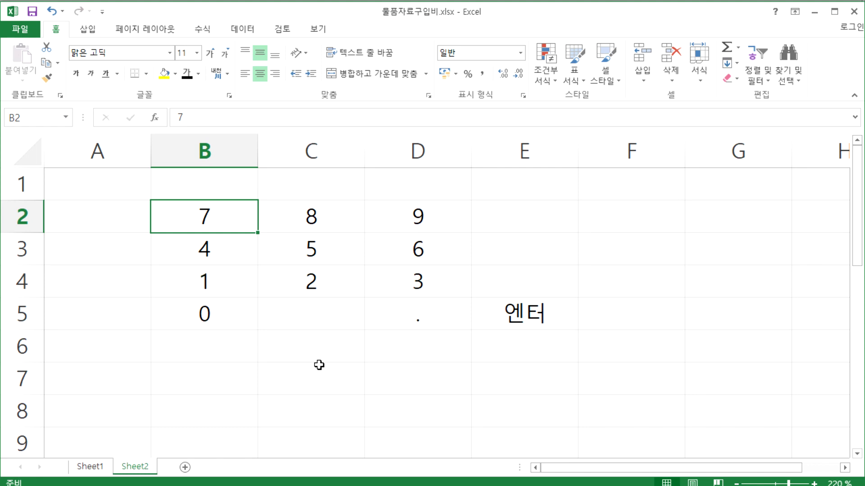
pyautogui.click(227, 385)
pyautogui.write('456465')
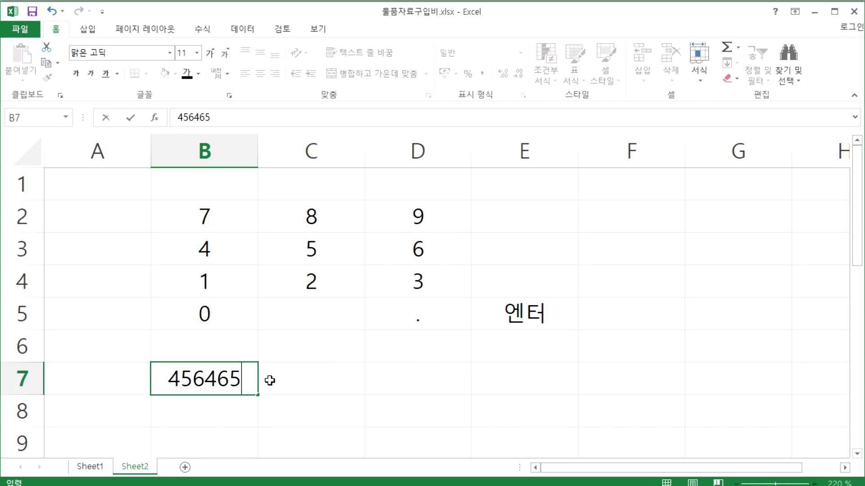
pyautogui.write('46546546546464654654654')
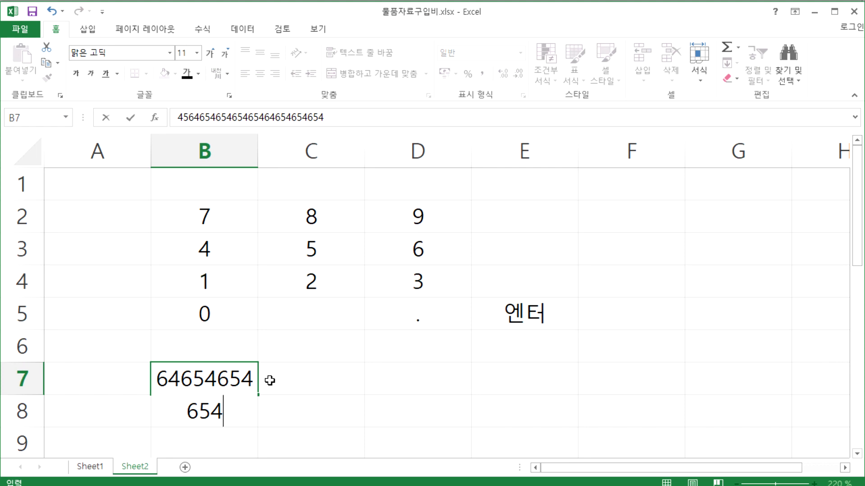
pyautogui.press('Escape')
pyautogui.write('789789879879879879878')
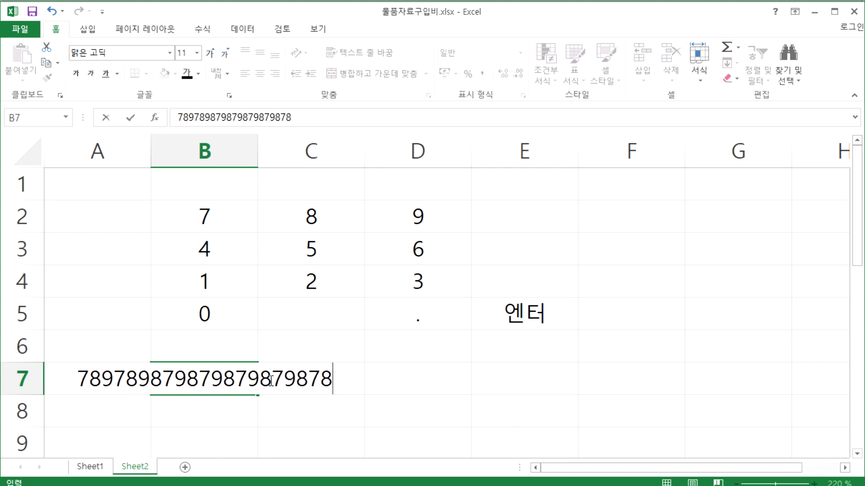
pyautogui.press('Escape')
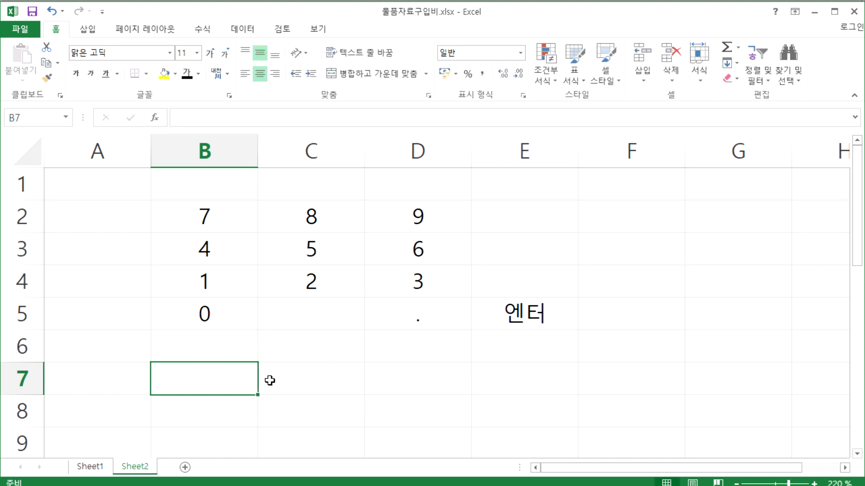
pyautogui.write('6465465654')
pyautogui.press('Escape')
pyautogui.write('13213131211')
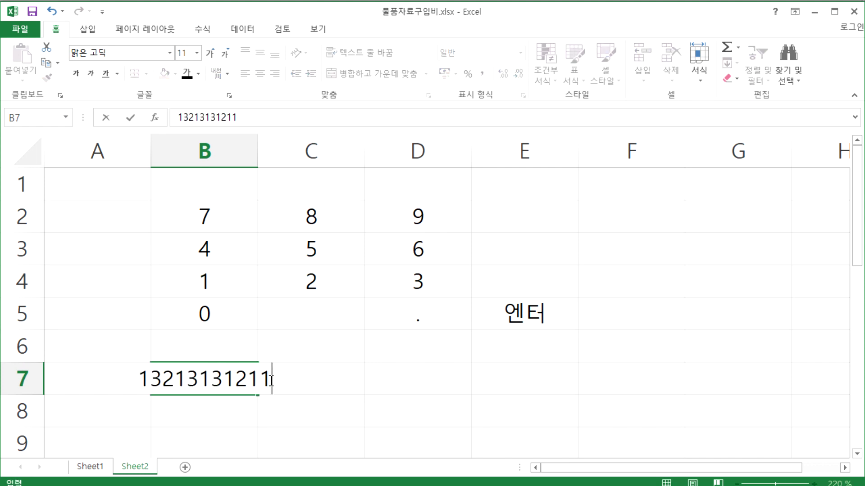
pyautogui.press('Escape')
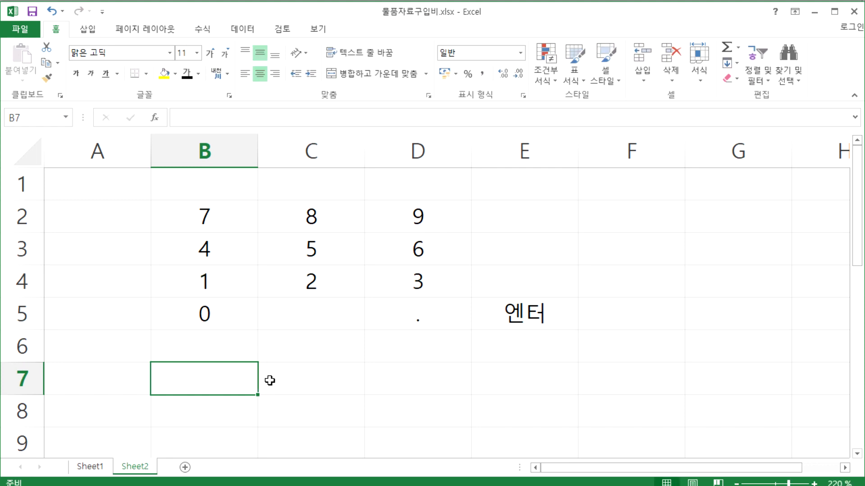
# Step: Enter 0 in cell B7 and move down to B10
pyautogui.write('0')
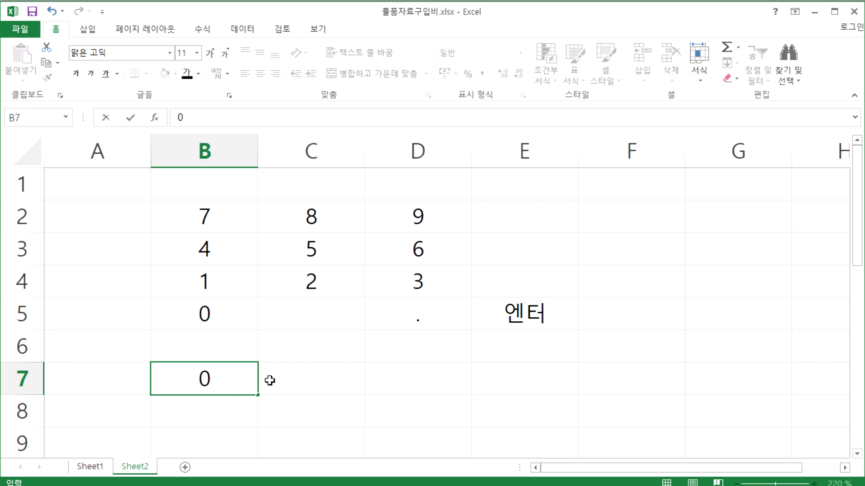
pyautogui.press('Return')
pyautogui.press('Return')
pyautogui.press('Return')
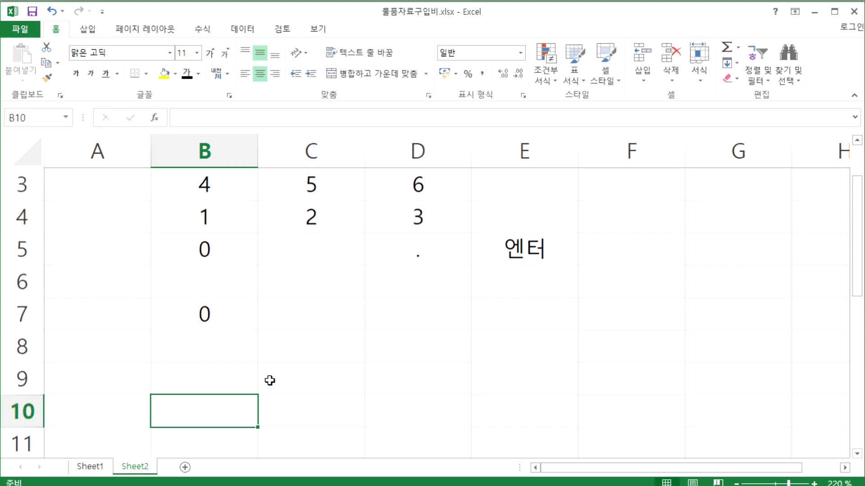
pyautogui.write('04')
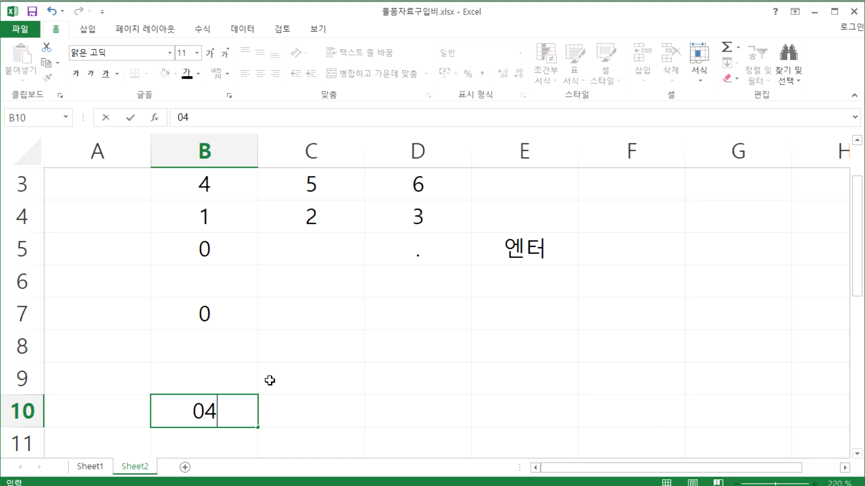
pyautogui.press('BackSpace')
pyautogui.write('1234567898')
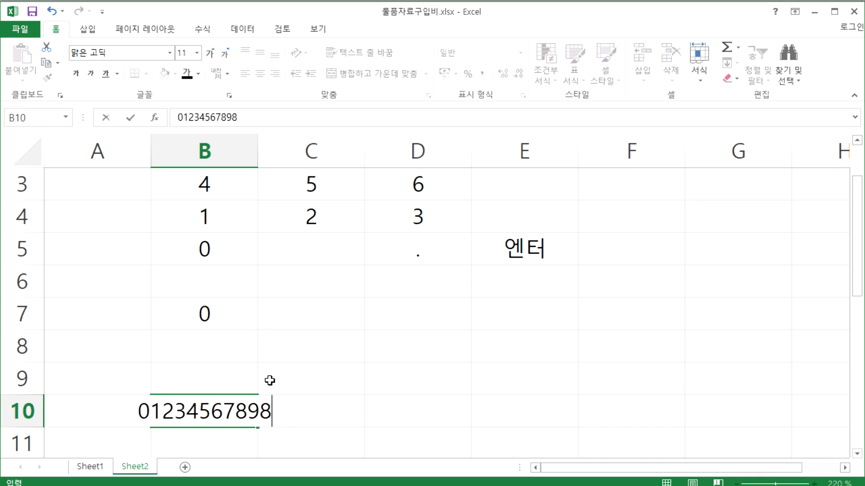
pyautogui.press('Return')
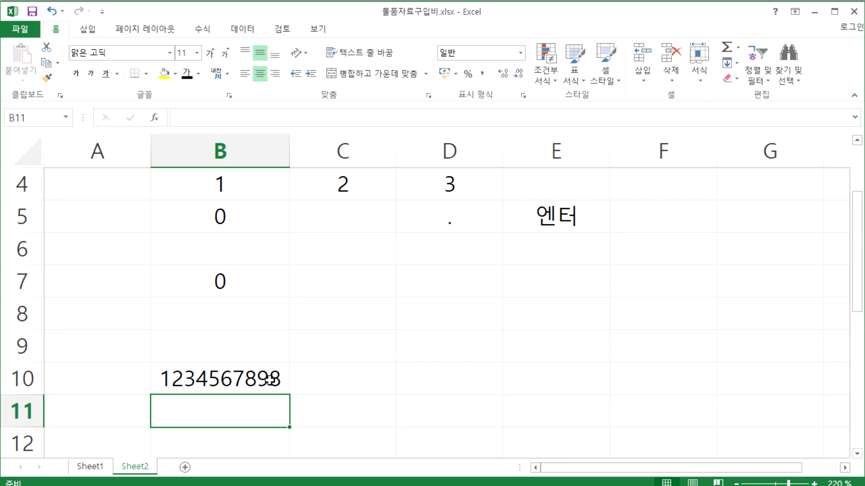
pyautogui.press('Up')
pyautogui.press('Up')
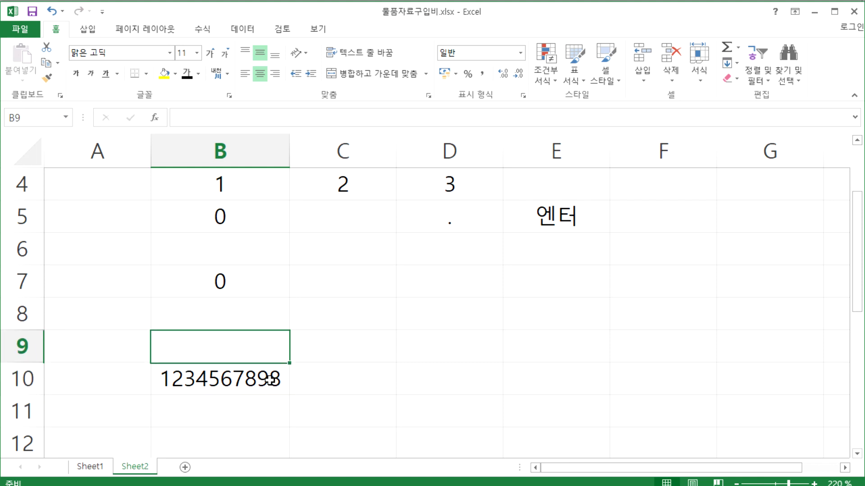